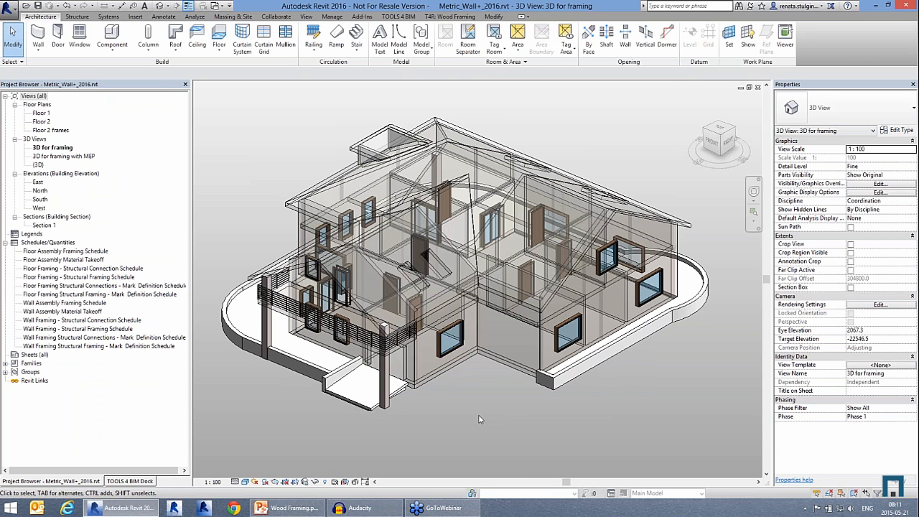
Browse the BIM Solutions and Tools offered in the TOOLS 4 BIM Dock store
click(129, 481)
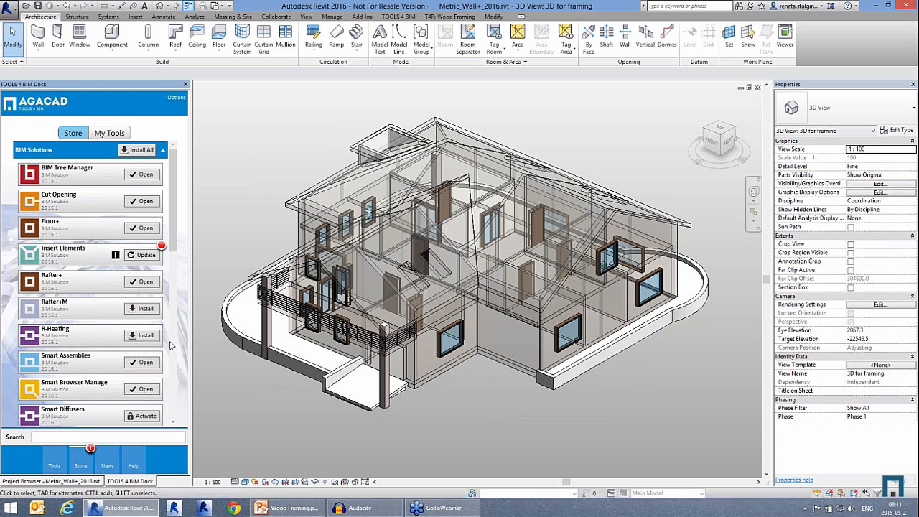
click(50, 481)
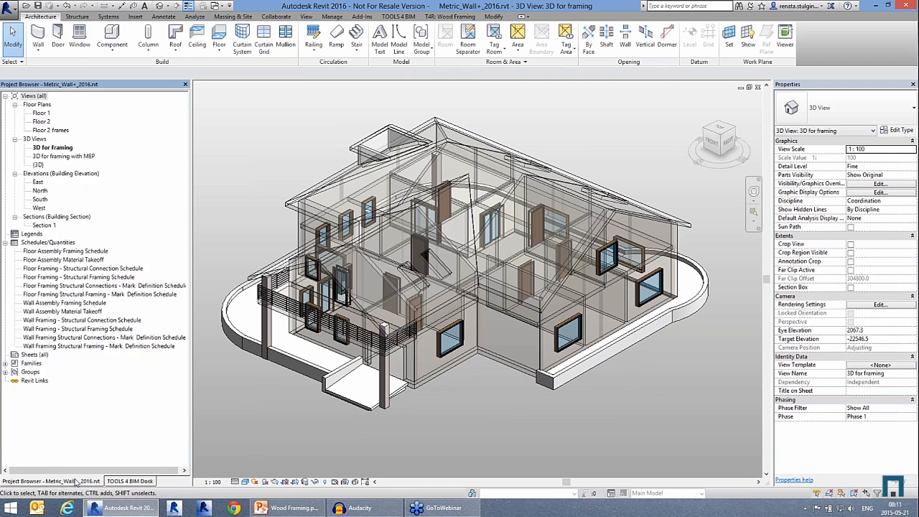
click(131, 481)
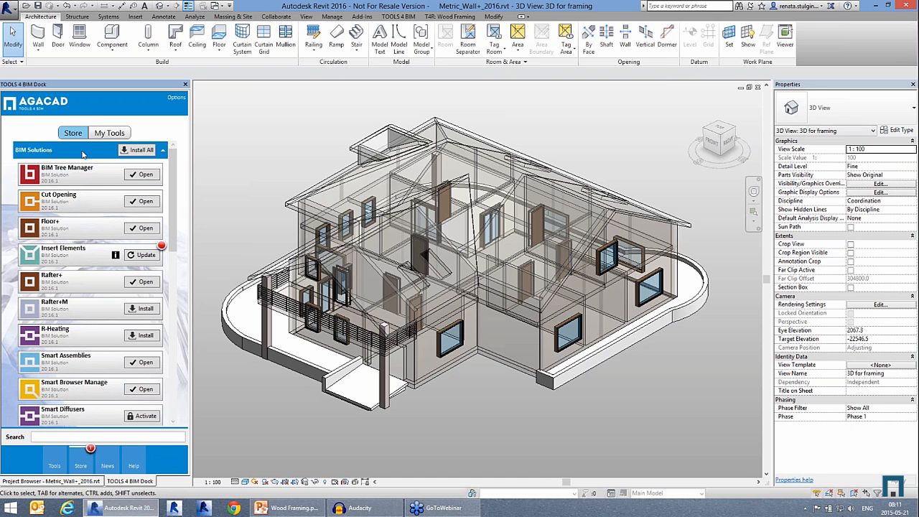
drag(180, 237, 184, 314)
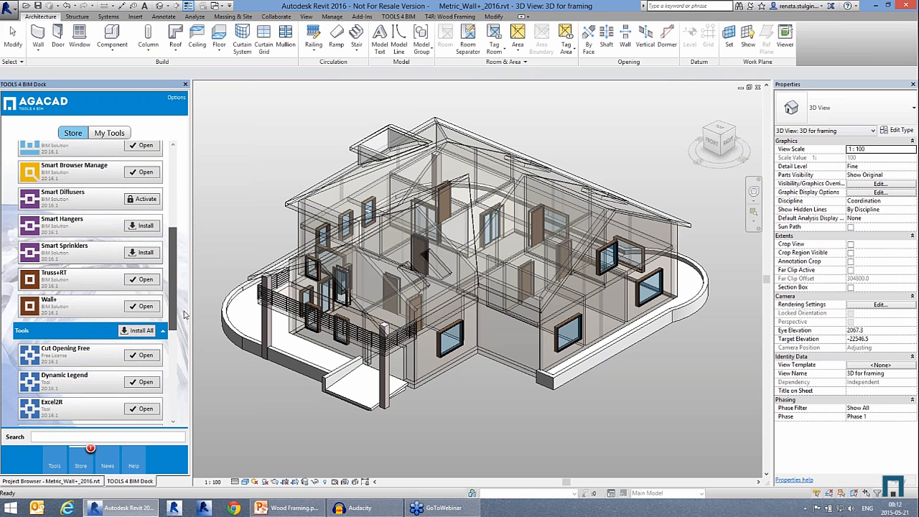
Look through the installed dock tools, including Cut Opening Free, Wall+ and Truss+RT, and display the T4R: Wood Framing commands
click(55, 463)
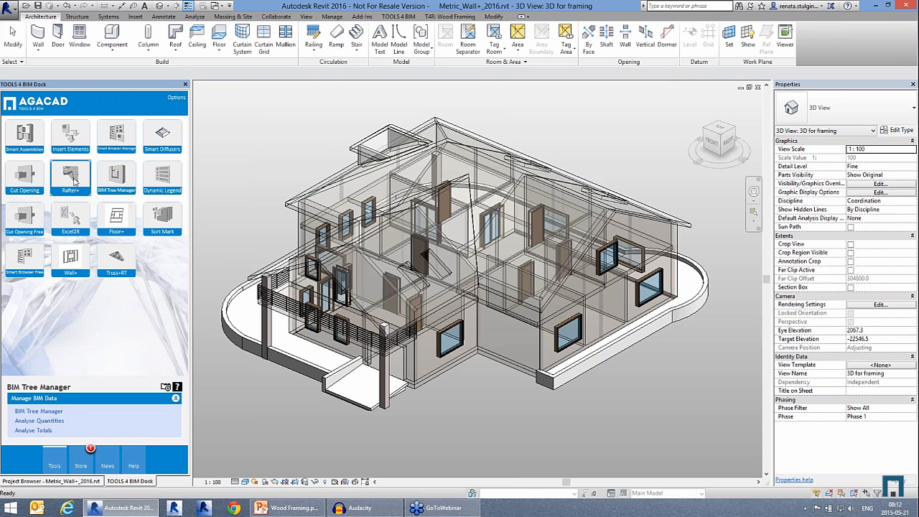
click(29, 219)
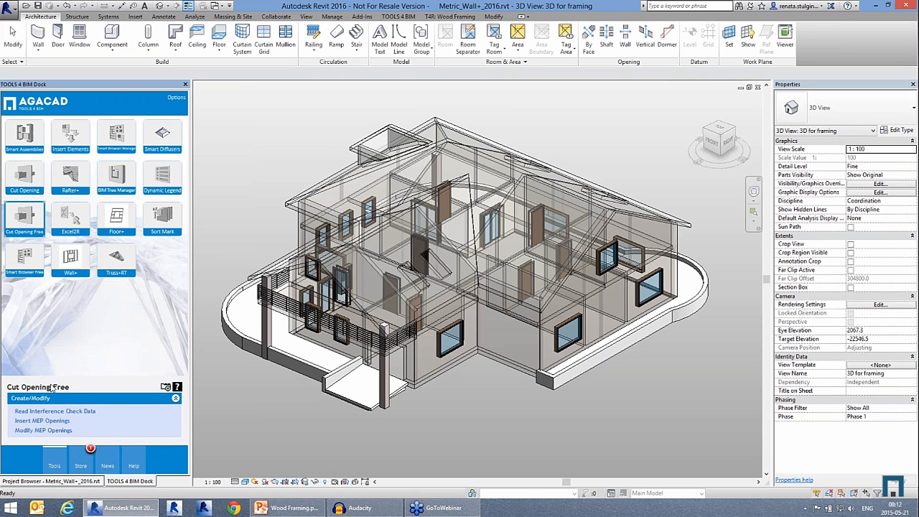
click(79, 261)
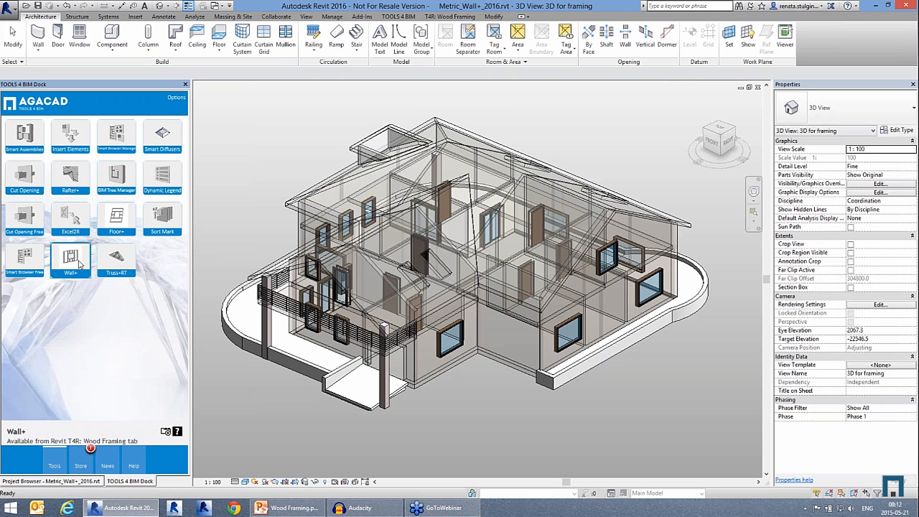
click(119, 258)
click(80, 262)
click(448, 17)
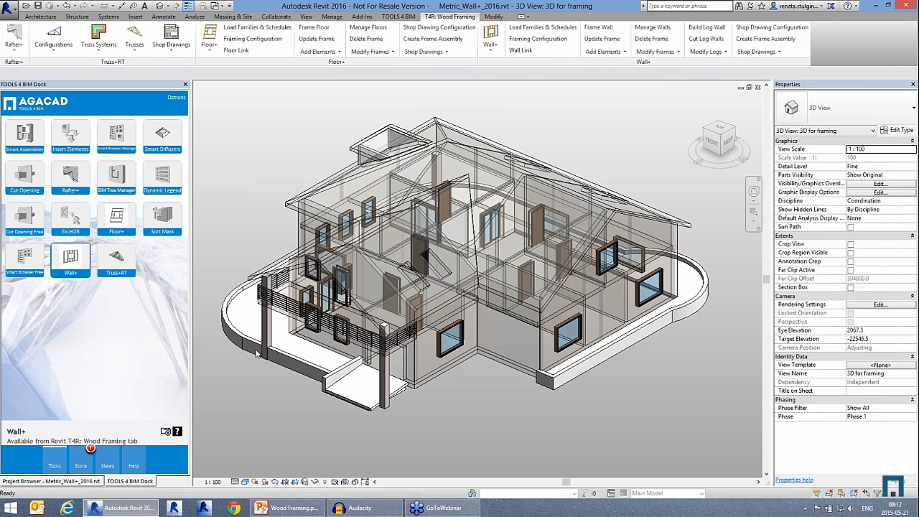
Review the My Tools list in the dock's store, from the BIM Solutions through the Trial and Not Activated products
click(84, 466)
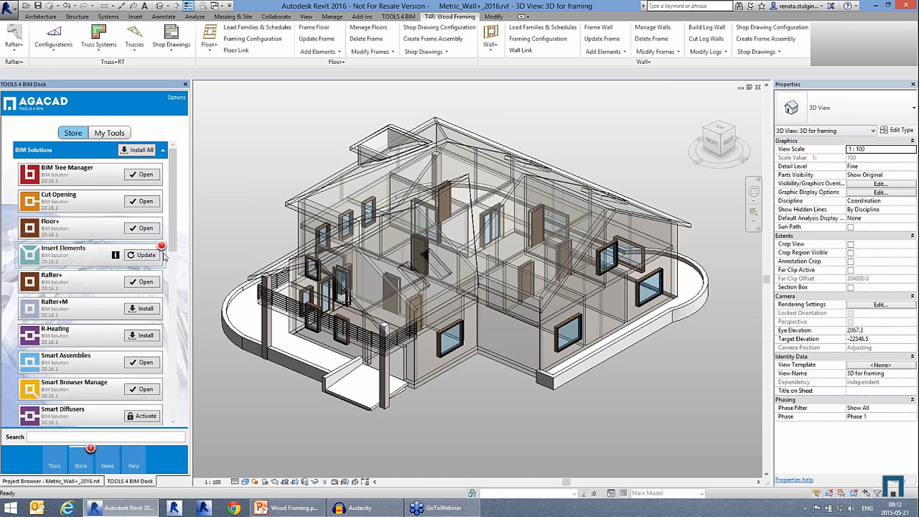
click(110, 134)
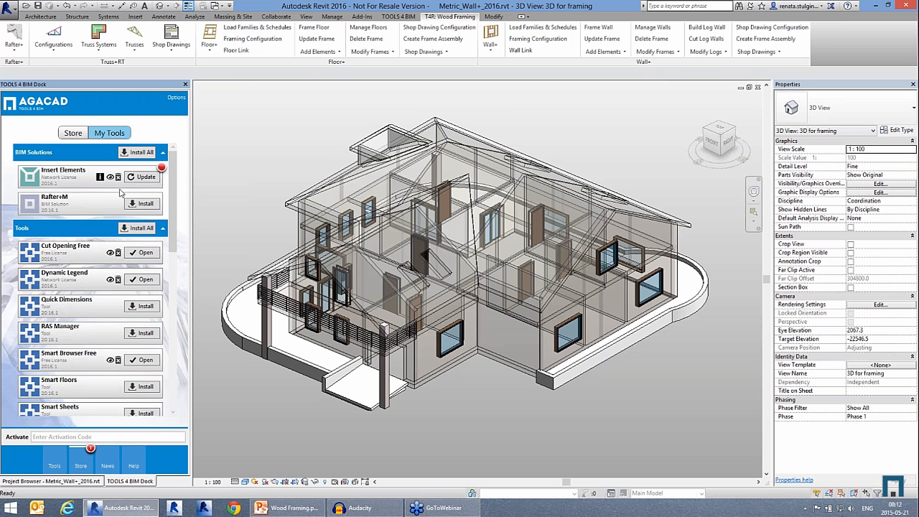
drag(177, 239, 193, 366)
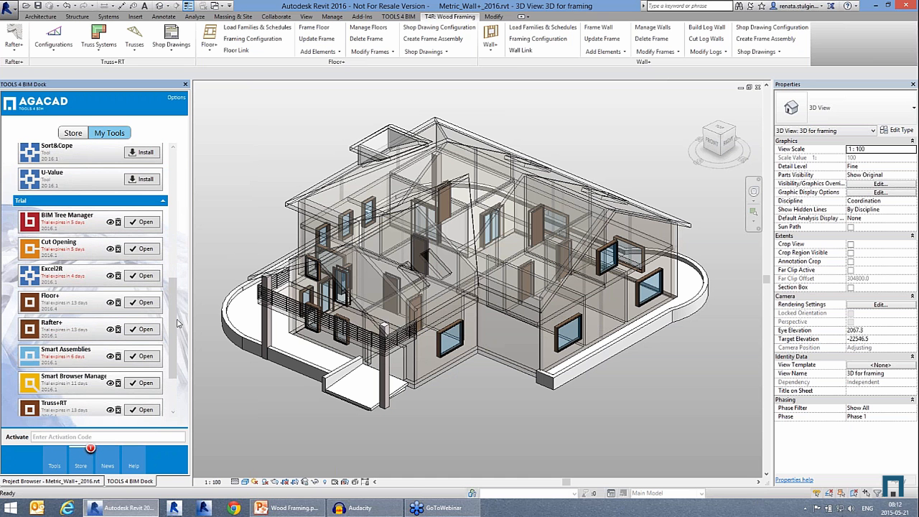
drag(179, 322, 188, 173)
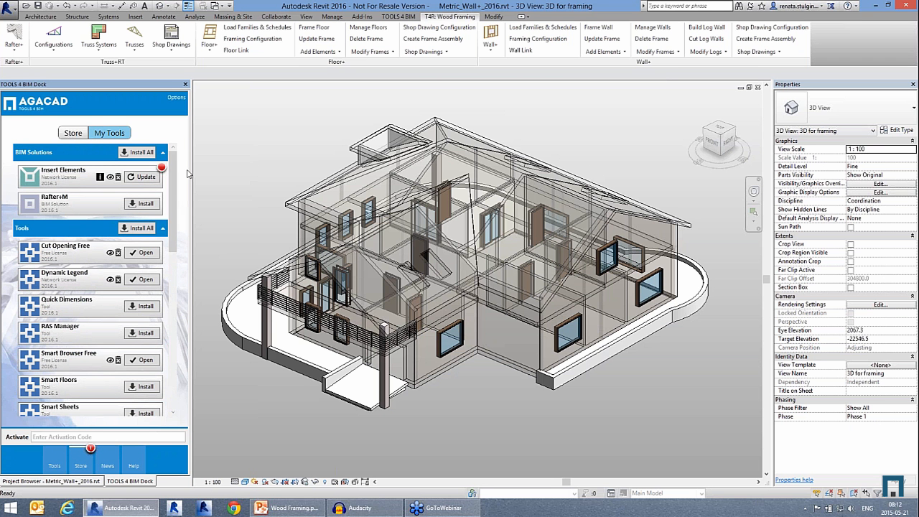
drag(188, 174, 184, 371)
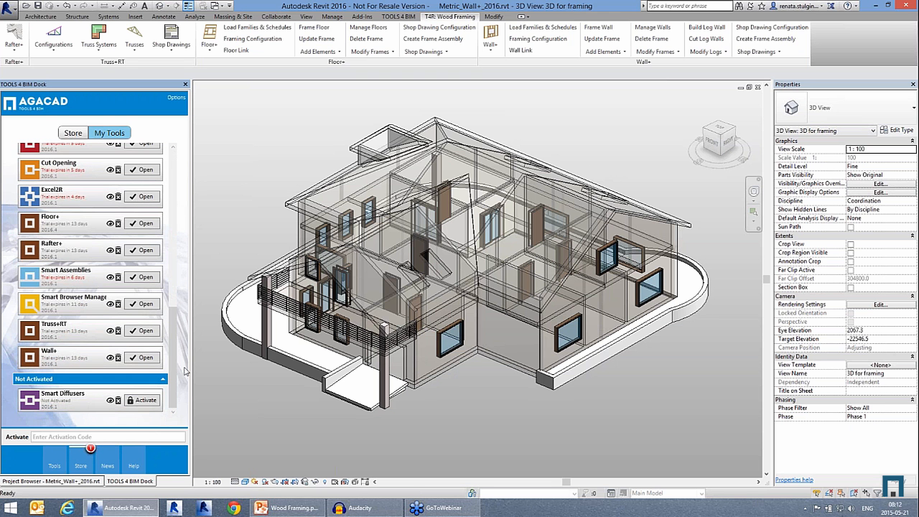
Bring back the Project Browser and detach the Wall+ command group so it floats over the 3D view
click(50, 481)
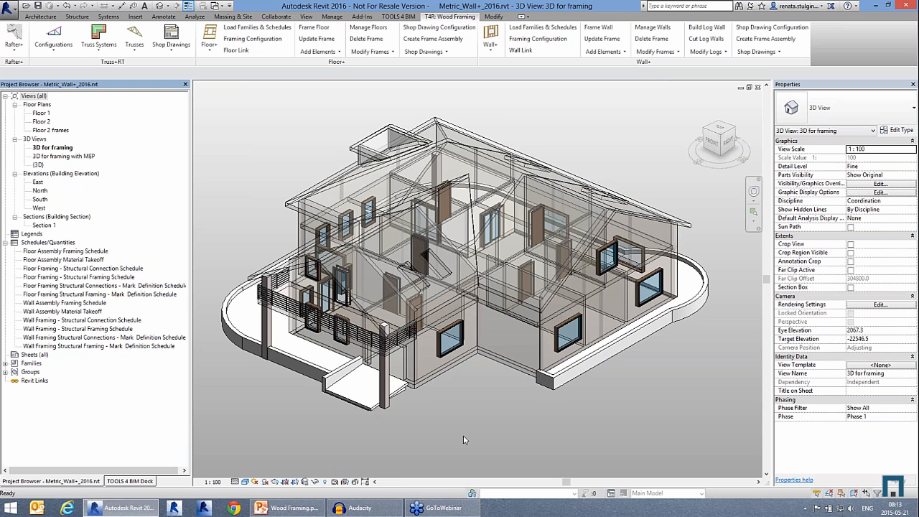
middle_drag(615, 333, 614, 338)
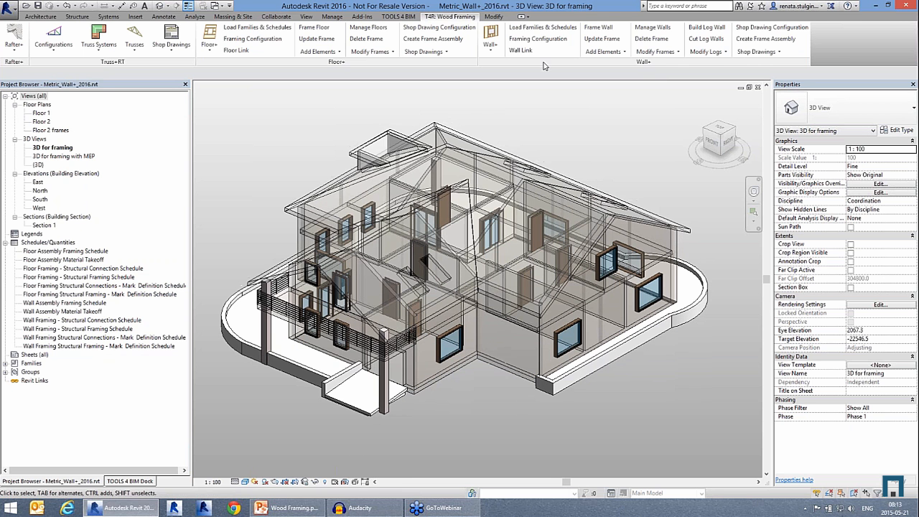
drag(543, 66, 333, 129)
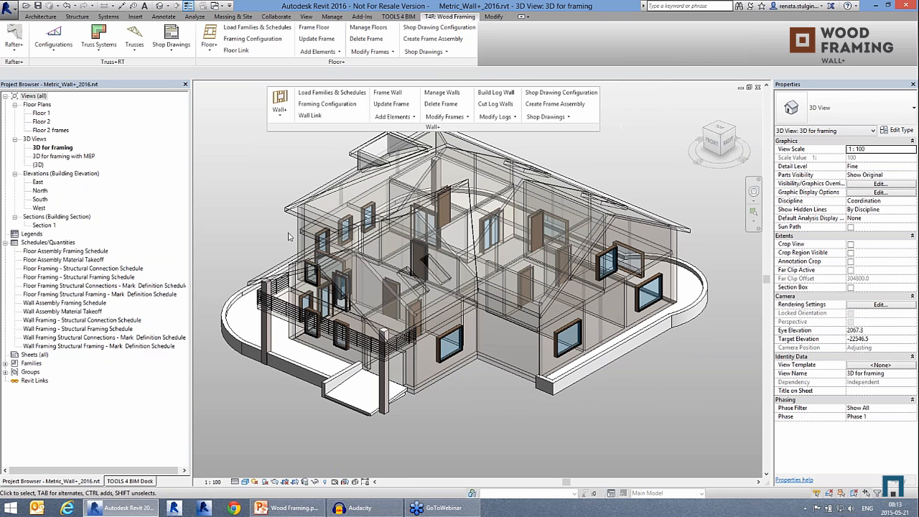
Open the layer structure of the ground-floor exterior wall with one window beside the entrance ramp, and widen the Edit Assembly dialog
scroll(529, 405, up, 3)
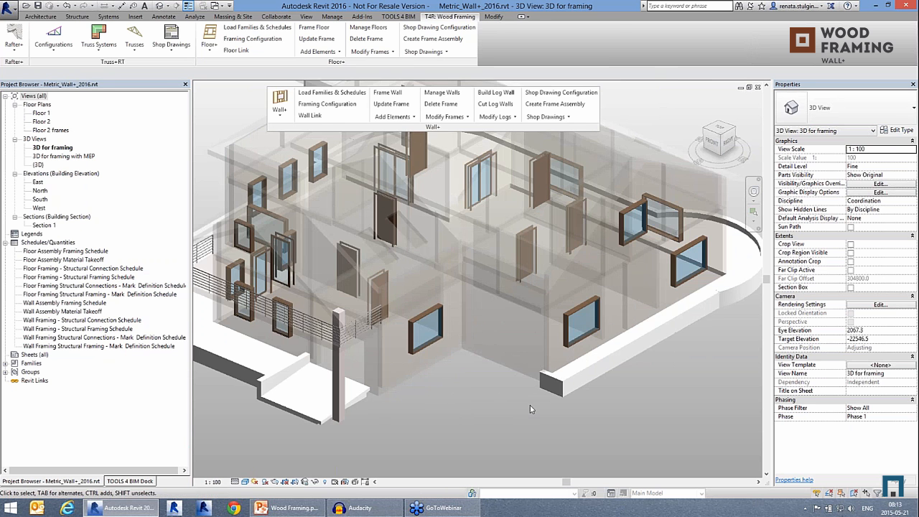
click(416, 358)
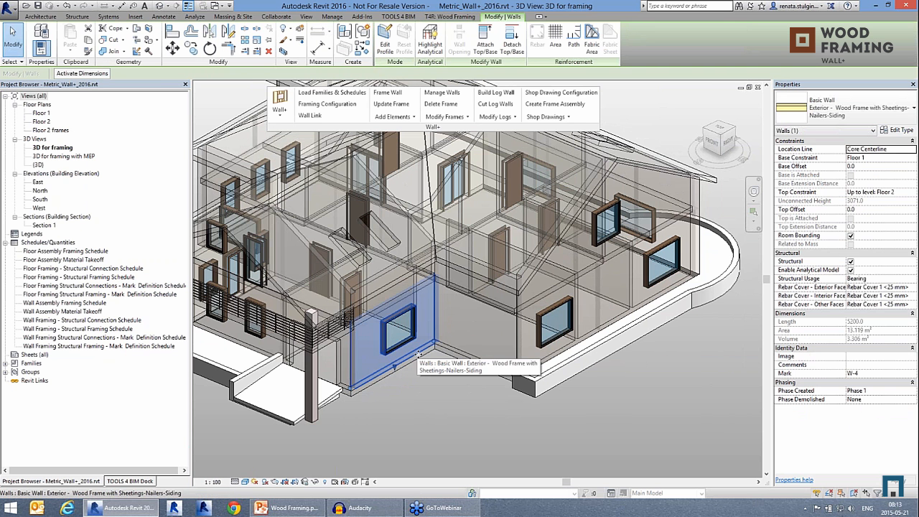
click(902, 130)
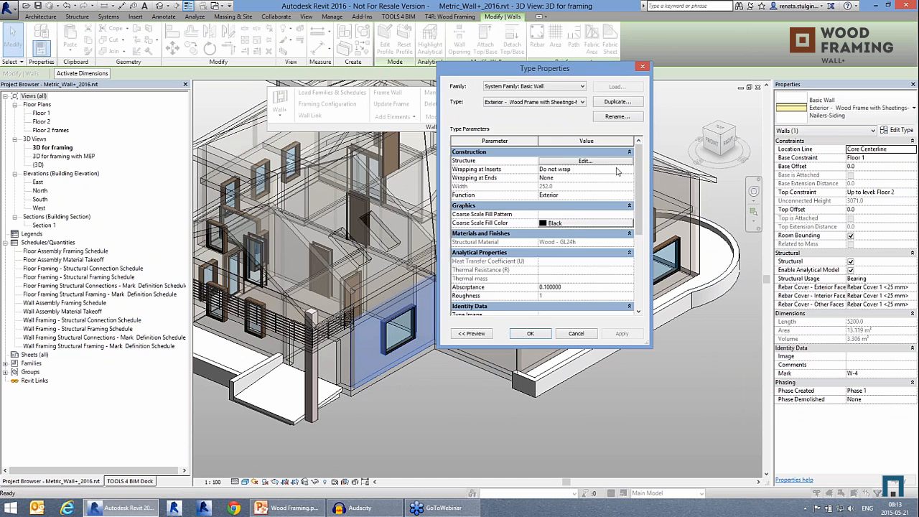
click(615, 167)
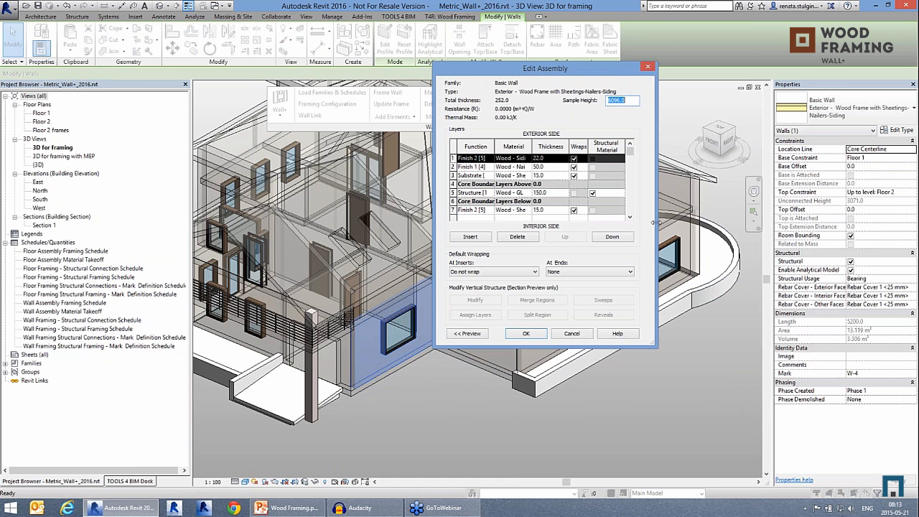
drag(656, 224, 768, 219)
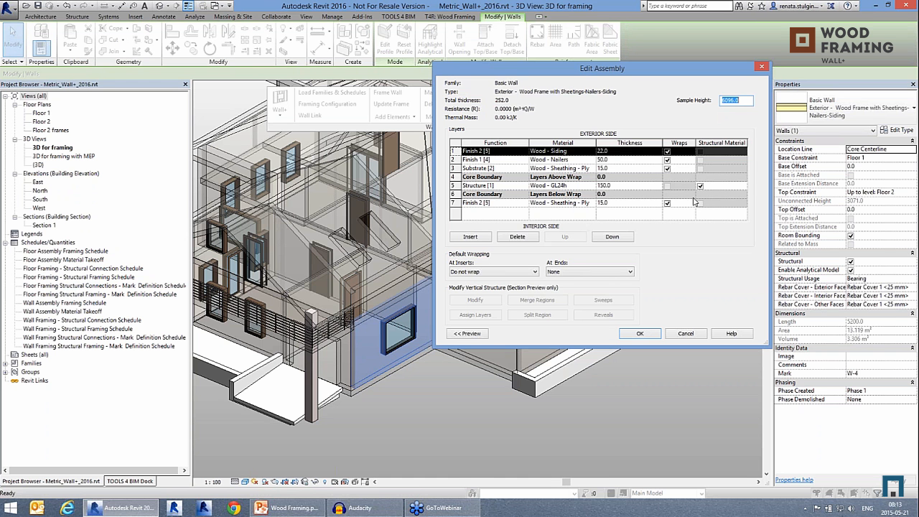
Examine the thicknesses of the wall's structure, sheathing, nailer and siding layers, cancel both dialogs and deselect the wall
click(620, 186)
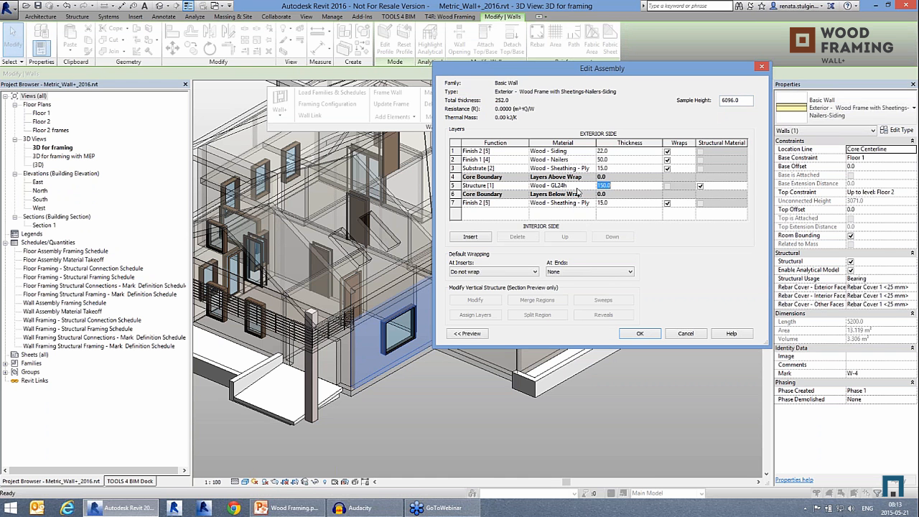
click(615, 168)
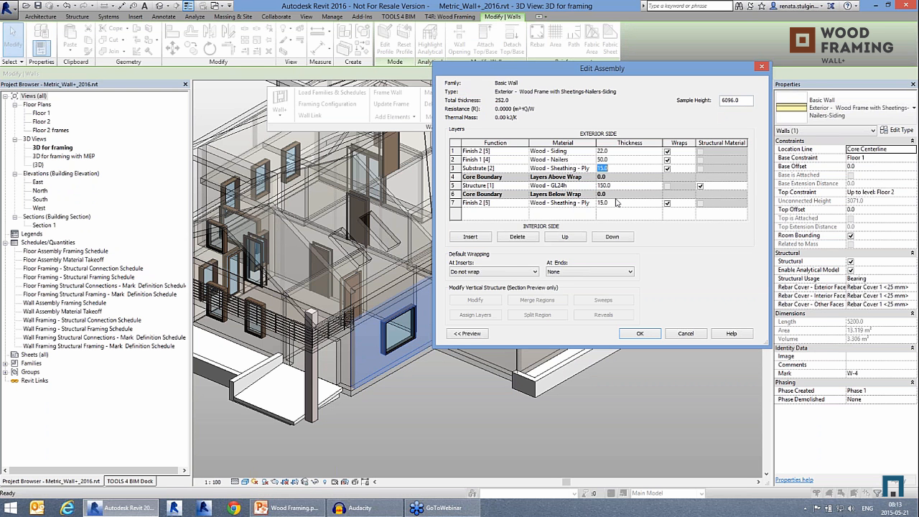
click(615, 203)
click(619, 168)
click(615, 160)
click(616, 152)
click(686, 334)
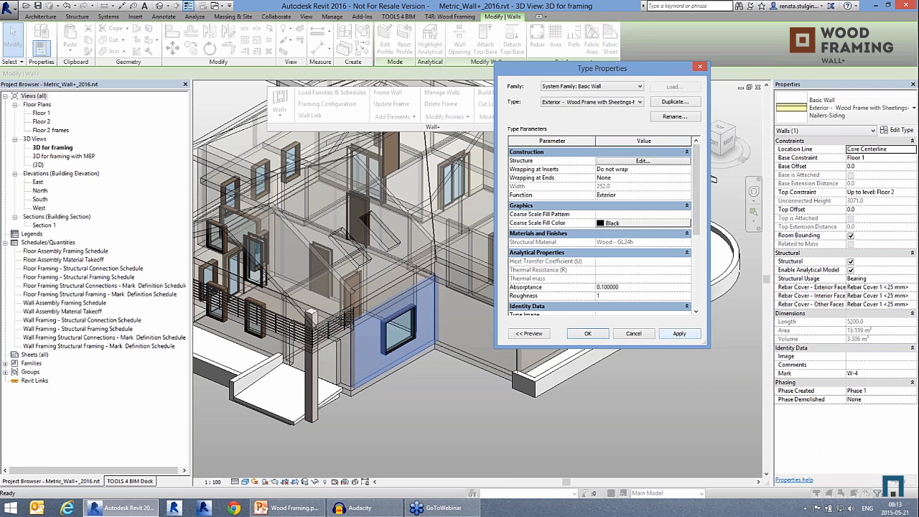
click(644, 337)
click(684, 404)
Open the Wall Link configurations for the same exterior wall and examine the Framing Layer choices for its frame, sheathing and siding layers
middle_drag(684, 404, 595, 409)
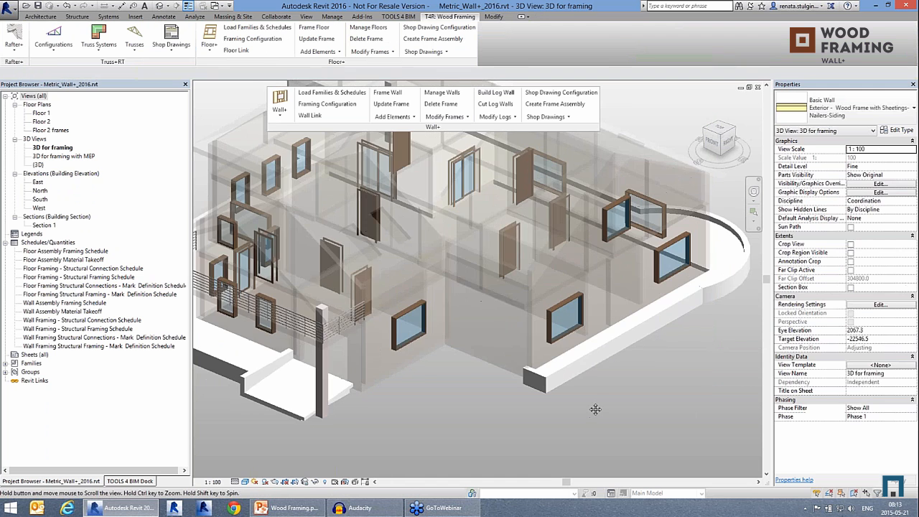
click(439, 346)
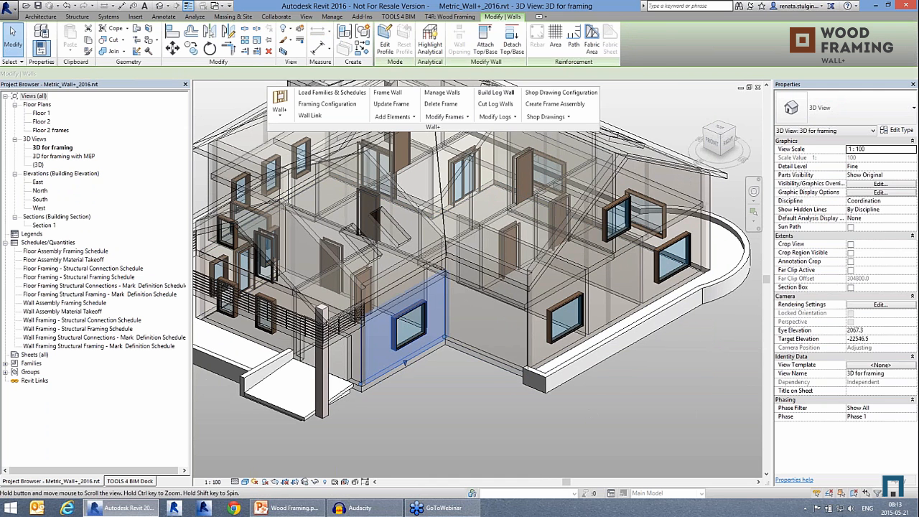
middle_drag(439, 346, 404, 346)
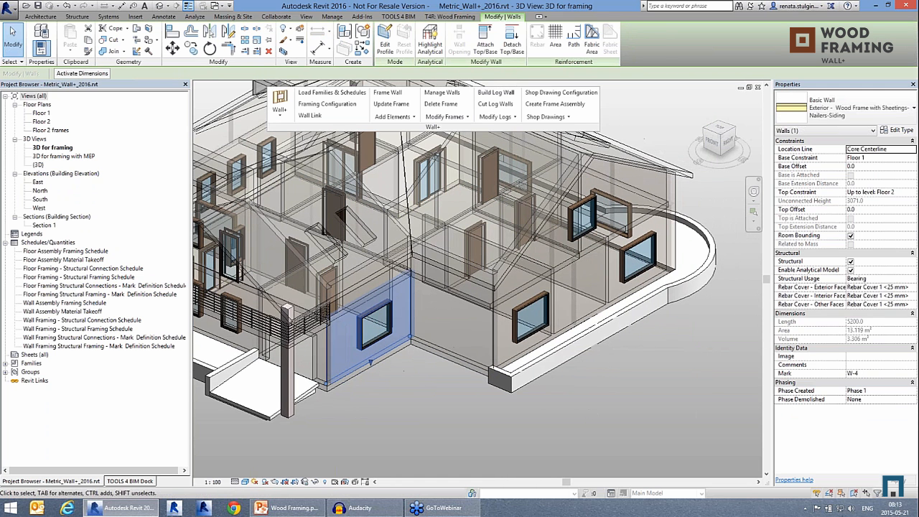
click(310, 115)
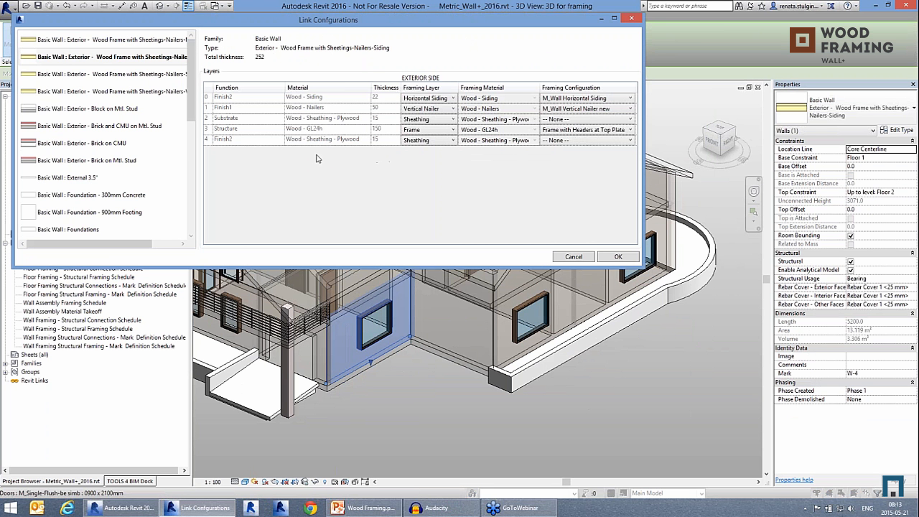
click(421, 132)
click(421, 137)
click(431, 121)
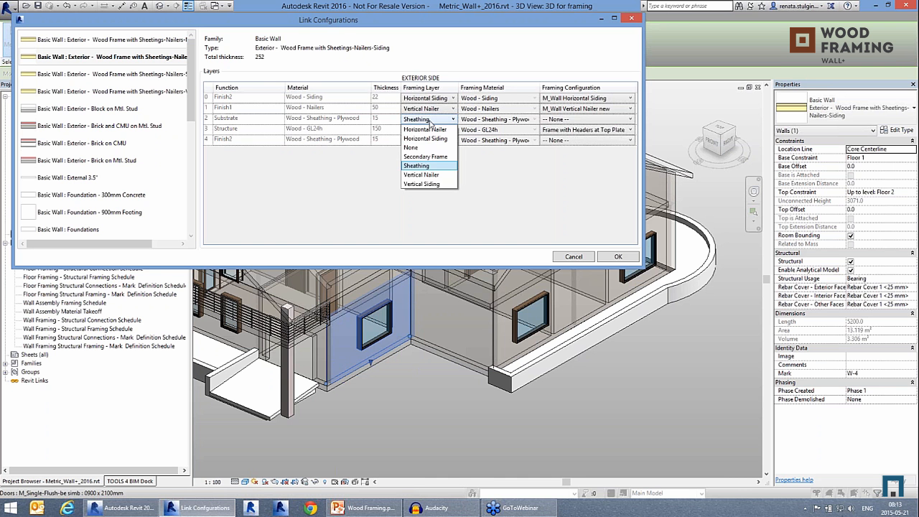
click(431, 125)
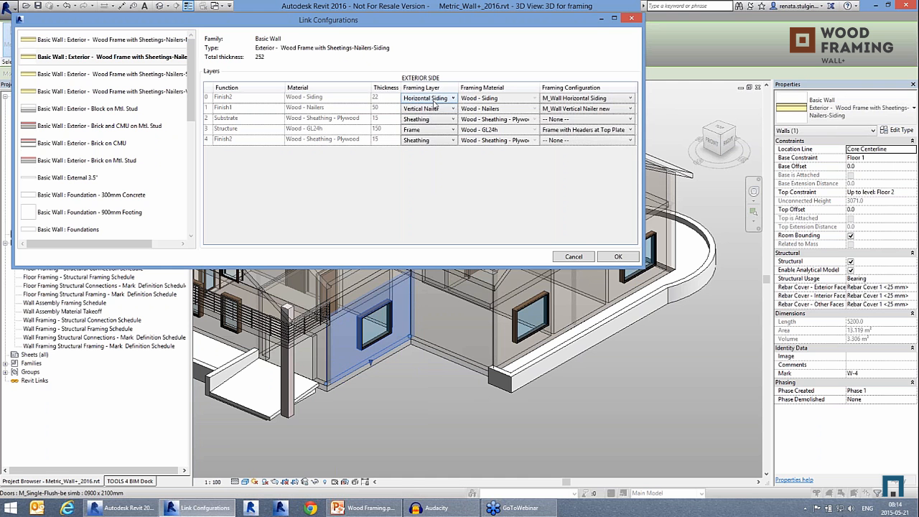
click(433, 100)
click(433, 100)
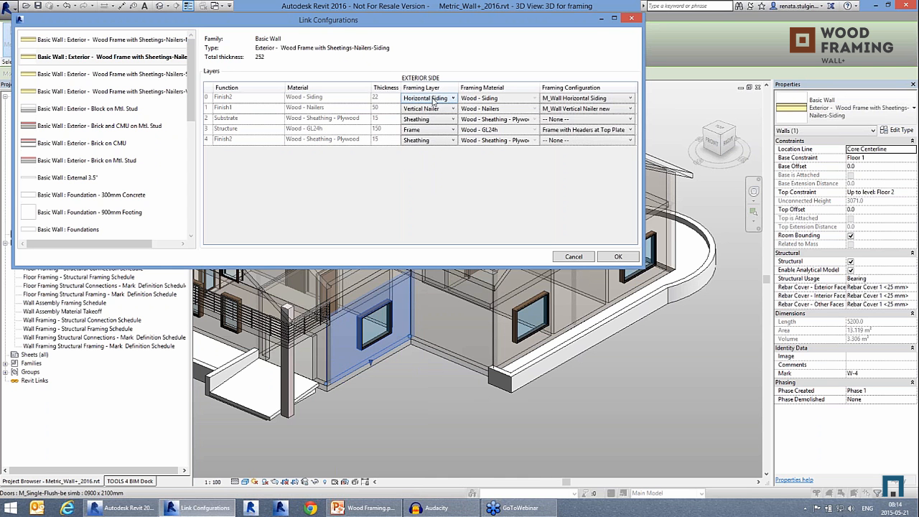
Check the Framing Configuration choices for the siding, nailer and frame layers, accept the link configurations and deselect the wall
click(574, 100)
click(574, 117)
click(578, 109)
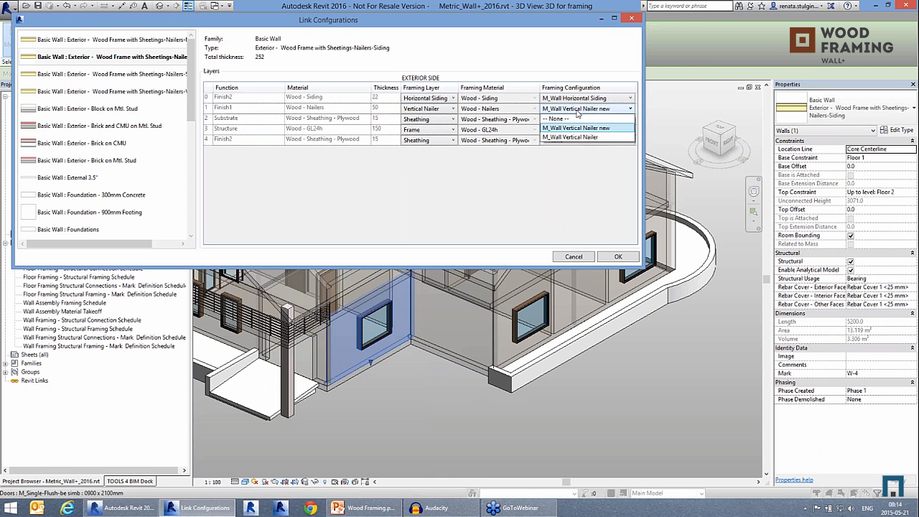
click(578, 114)
click(579, 131)
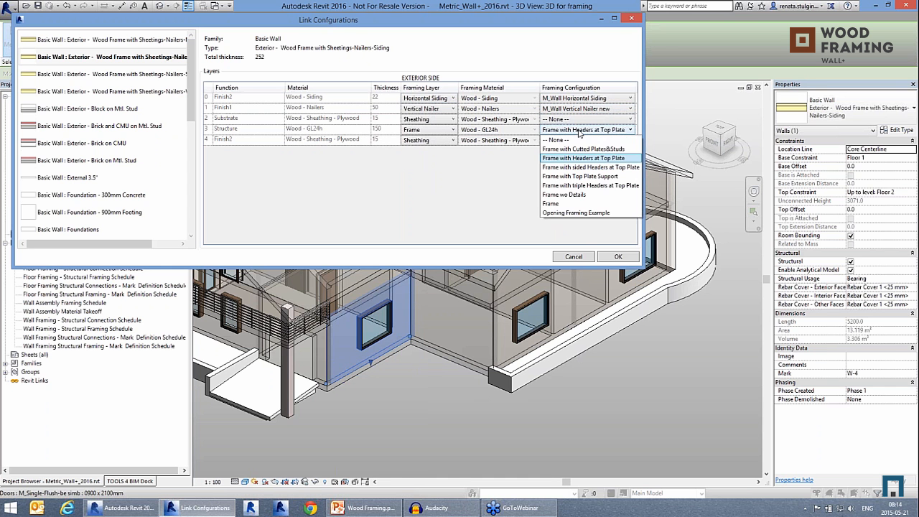
click(580, 131)
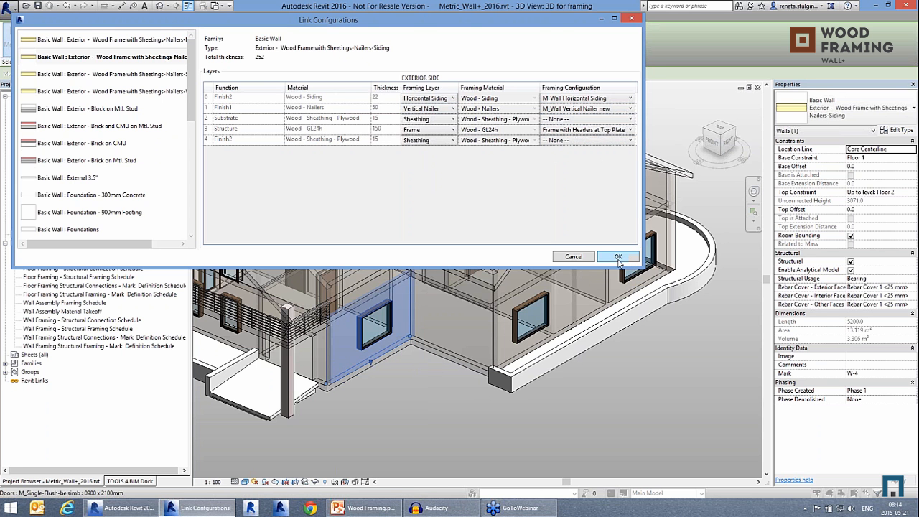
click(619, 260)
click(641, 378)
middle_drag(641, 377, 638, 386)
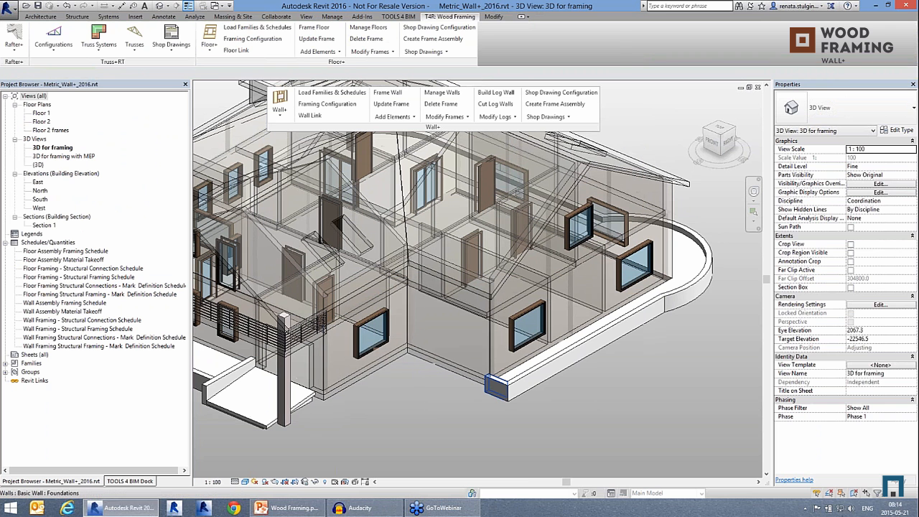
Generate wood framing for the three ground-floor exterior walls around the inside corner and the upper-floor walls above them, including the gable wall
click(405, 355)
ctrl+click(452, 363)
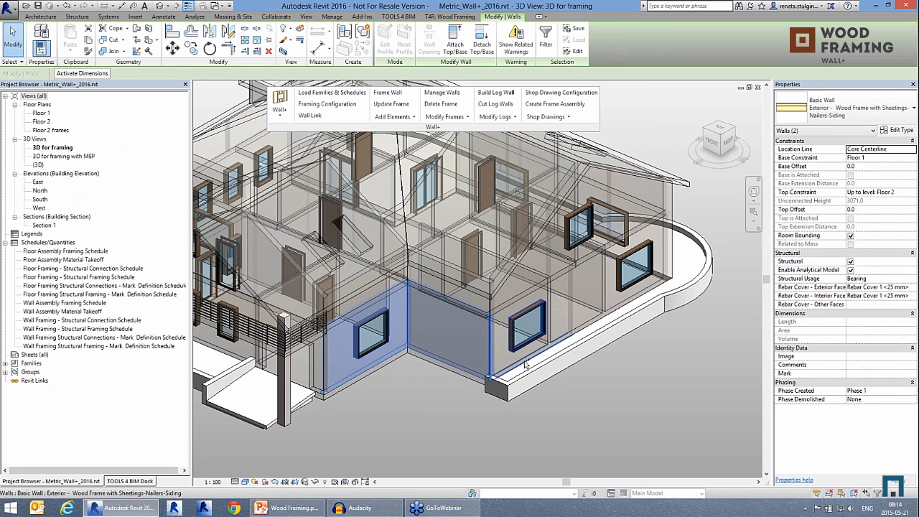
ctrl+click(524, 361)
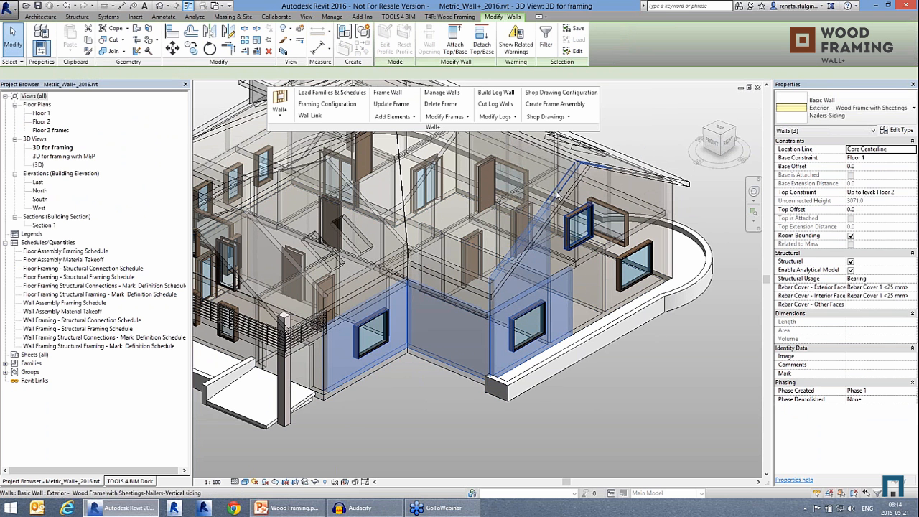
ctrl+click(595, 315)
ctrl+click(602, 320)
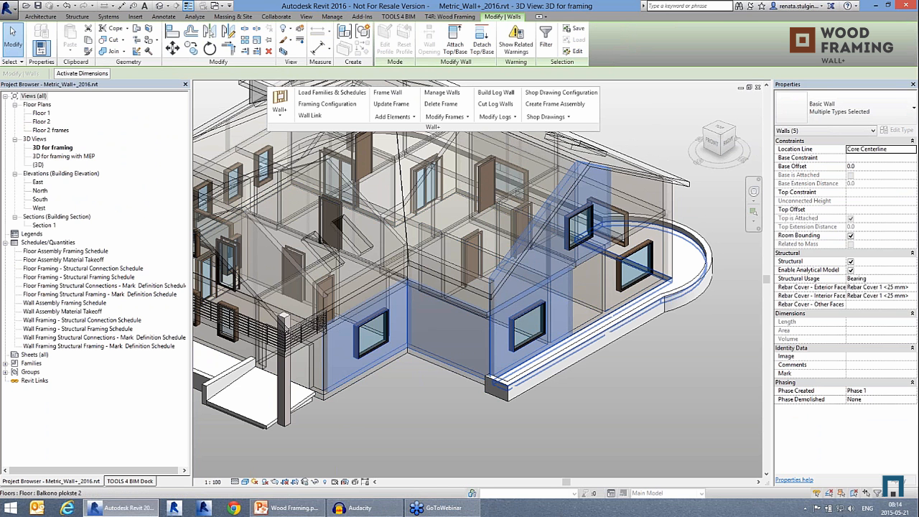
shift+middle_drag(662, 374, 635, 372)
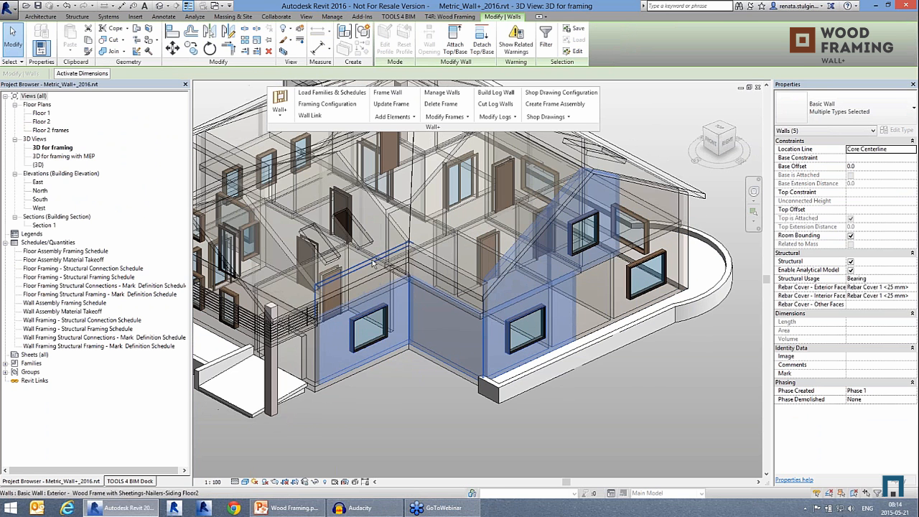
click(388, 92)
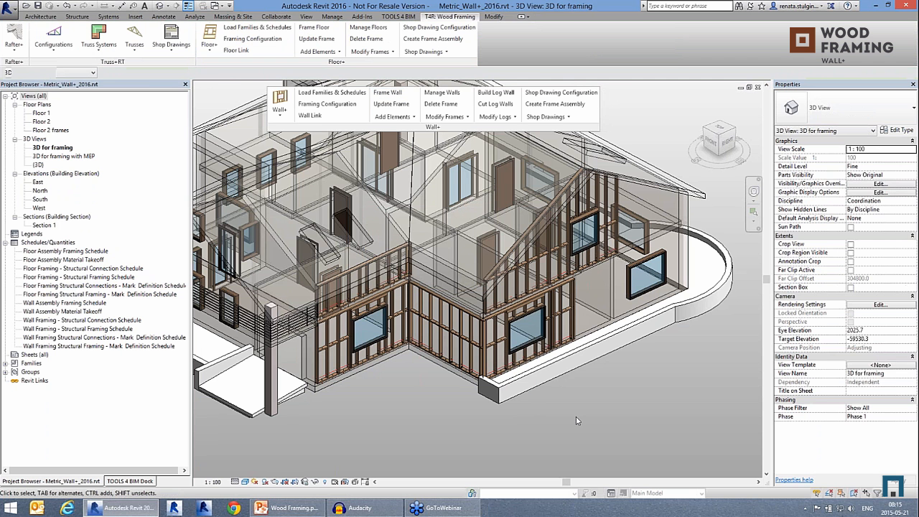
Examine the studs, plates, blocking and window openings of the framed walls around the inside corner in the 3D view
scroll(421, 369, up, 2)
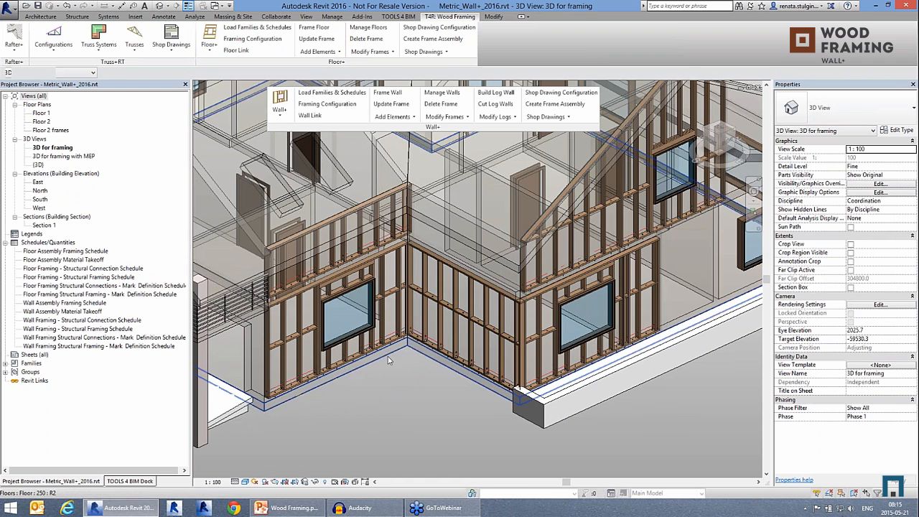
shift+middle_drag(607, 265, 434, 378)
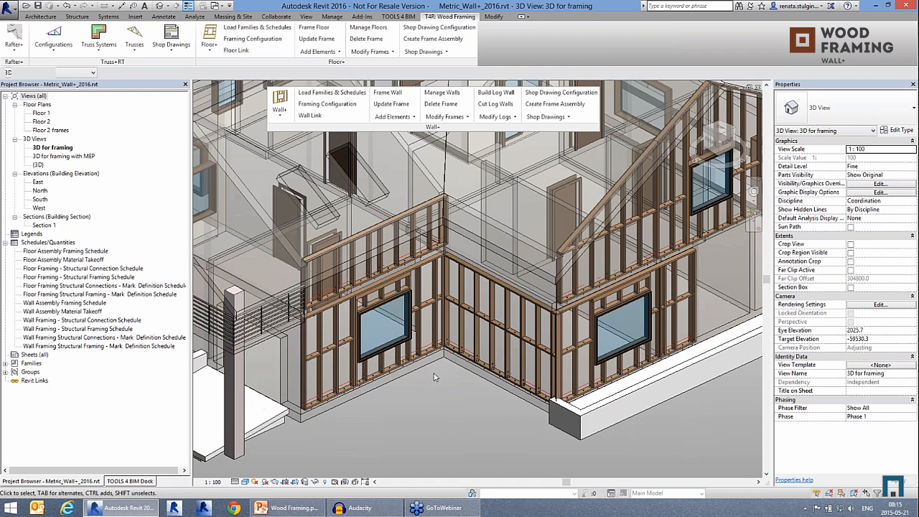
scroll(435, 381, up, 3)
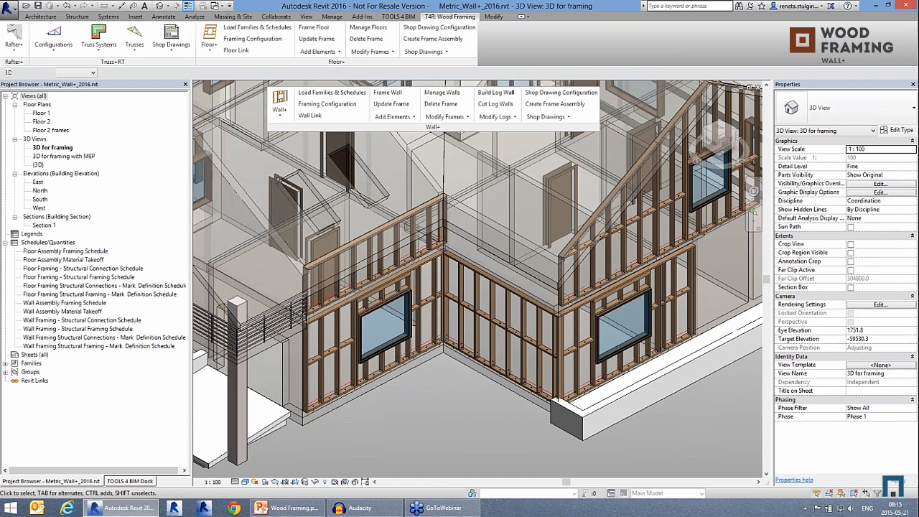
scroll(419, 251, up, 4)
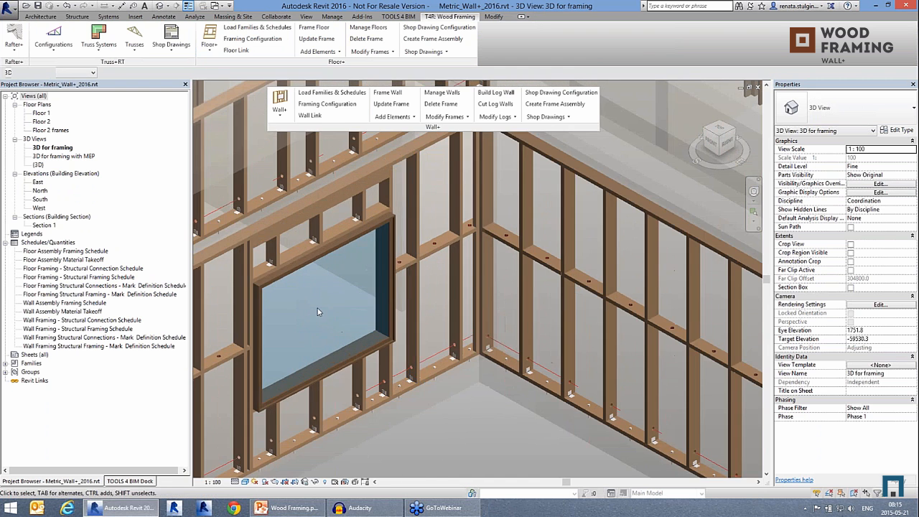
middle_drag(586, 364, 443, 335)
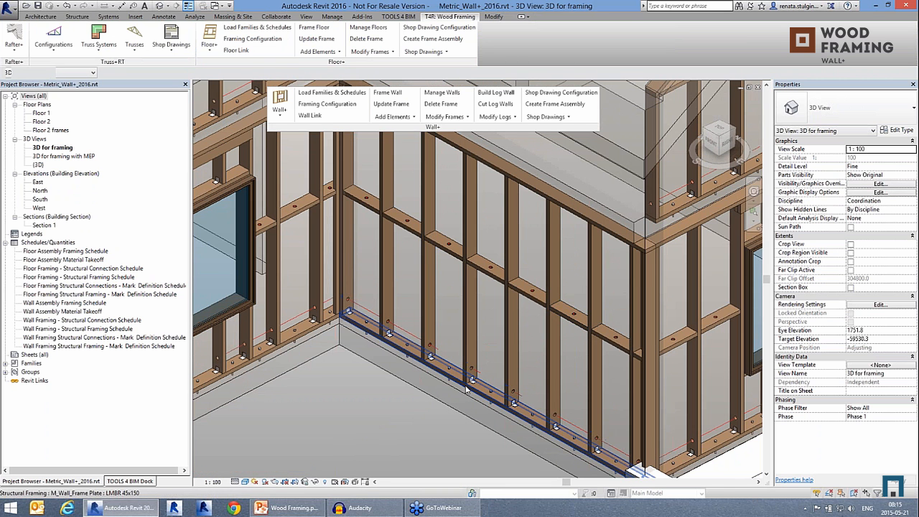
scroll(469, 399, down, 3)
scroll(469, 407, down, 3)
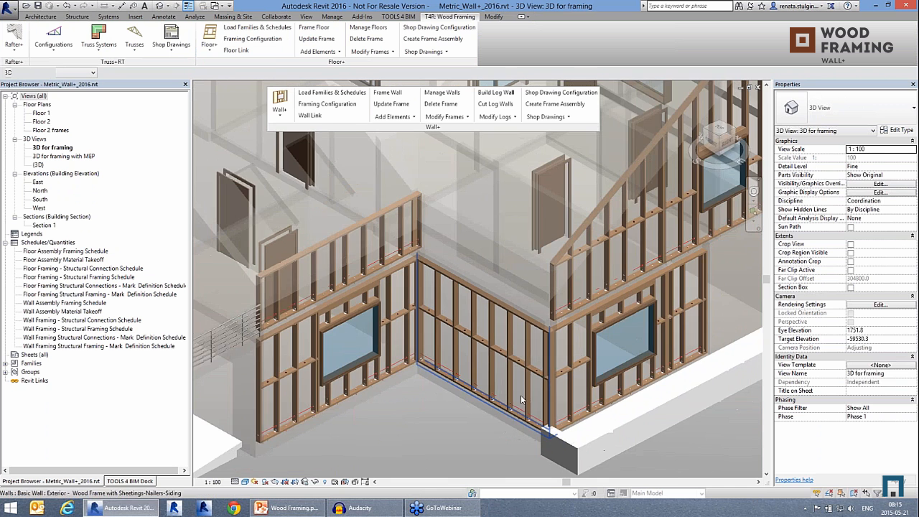
Check the stud layout and wall corner connections in the Floor 1 plan, and close the plan to return to the 3D view
double_click(44, 115)
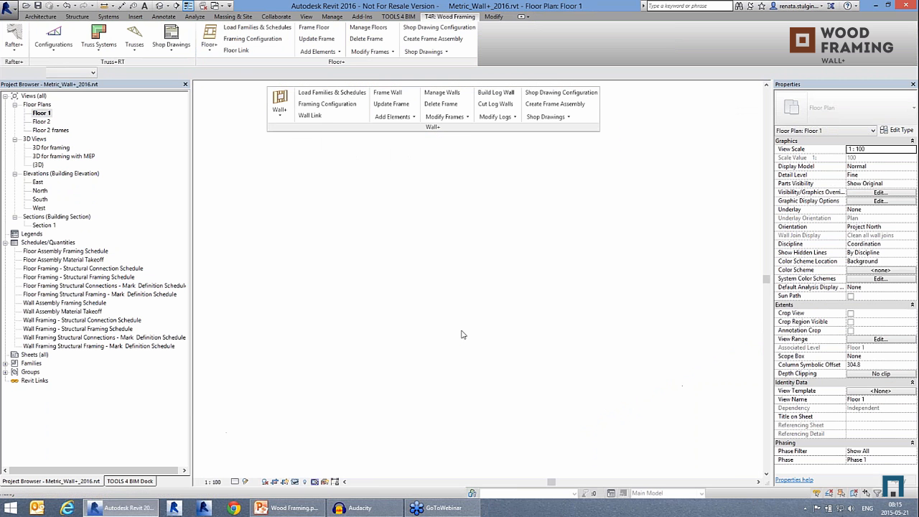
scroll(555, 295, up, 10)
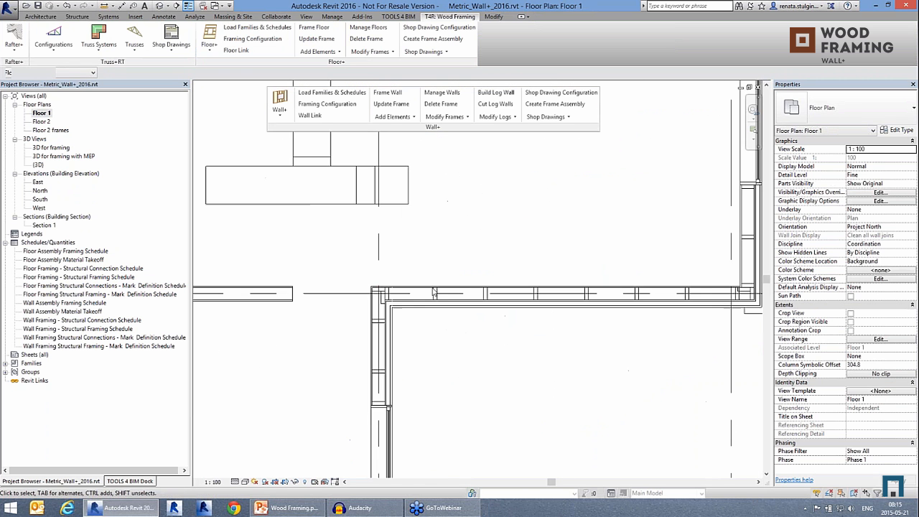
scroll(399, 271, down, 4)
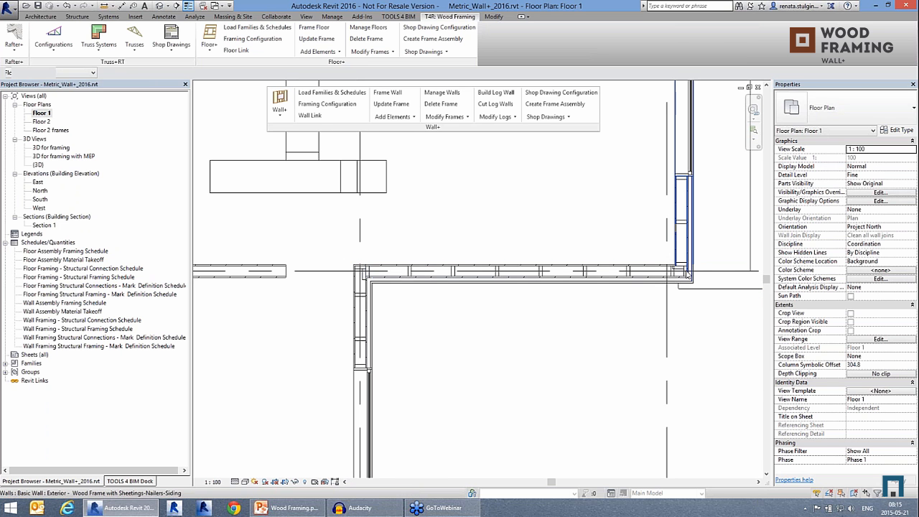
click(759, 88)
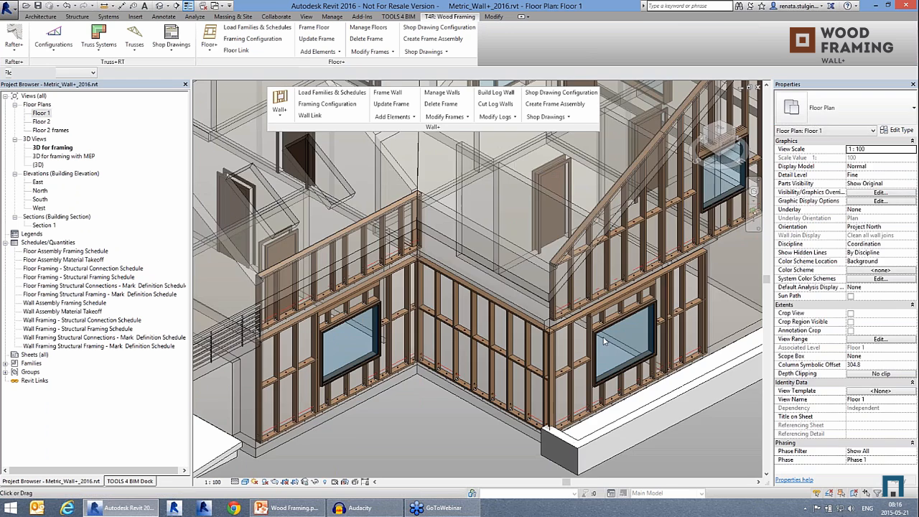
Open the header settings of the opening framing for the gable wall's upper-floor window
shift+middle_drag(449, 448, 602, 231)
scroll(603, 234, up, 5)
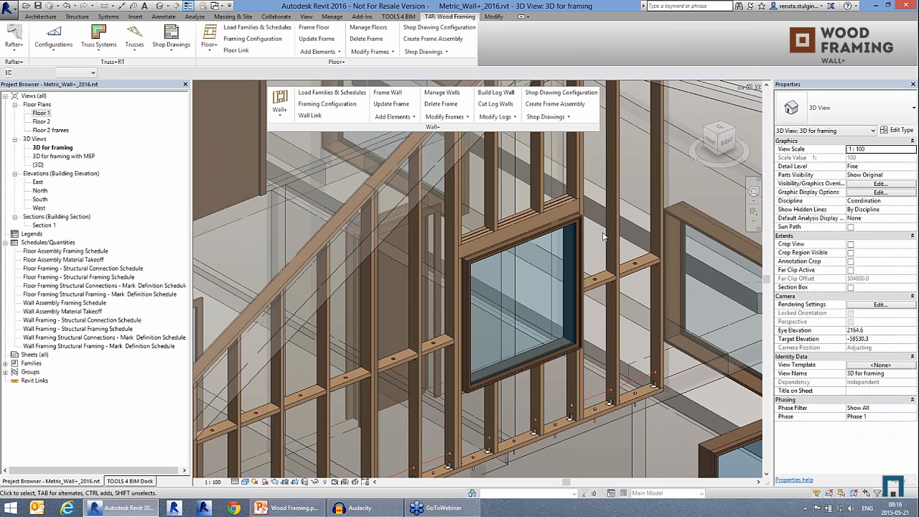
click(564, 219)
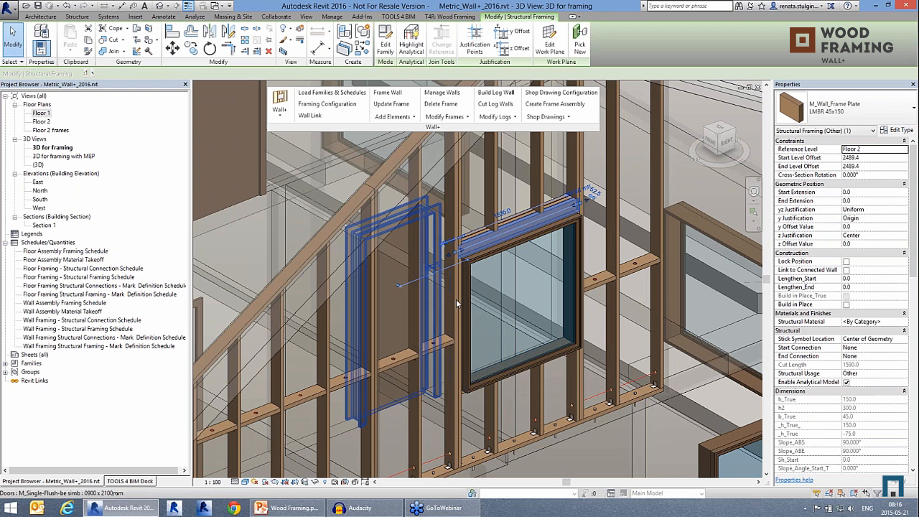
click(445, 117)
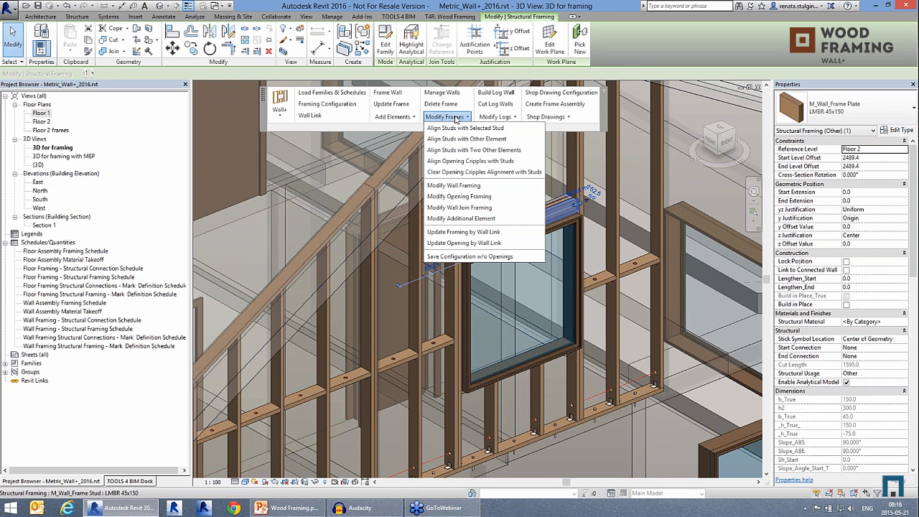
click(470, 197)
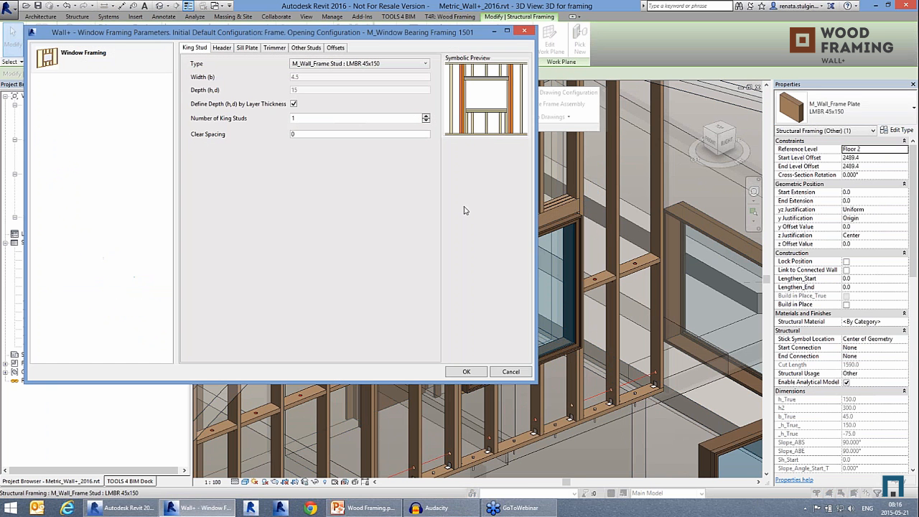
click(222, 47)
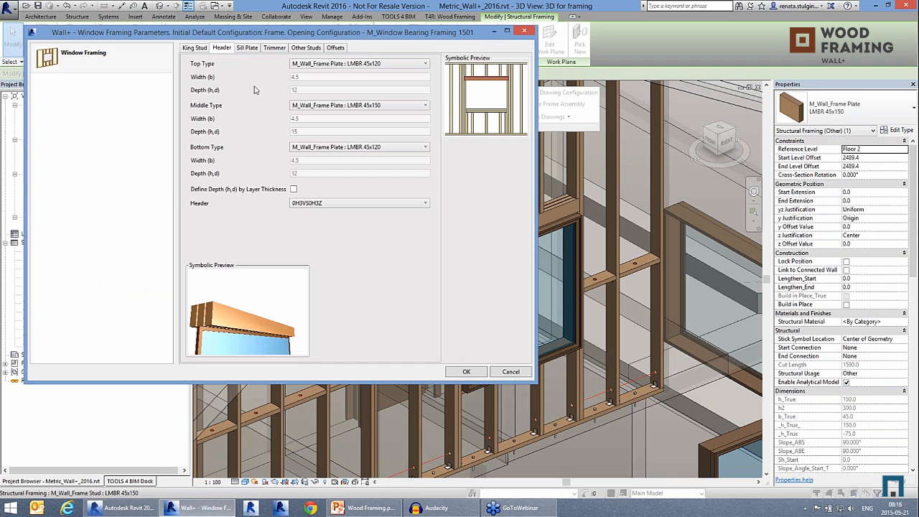
Preview the header types 1H2VS1H3Z, 3H0V0H1Z and 0H3VI0H3Z for the window opening
click(339, 204)
click(322, 243)
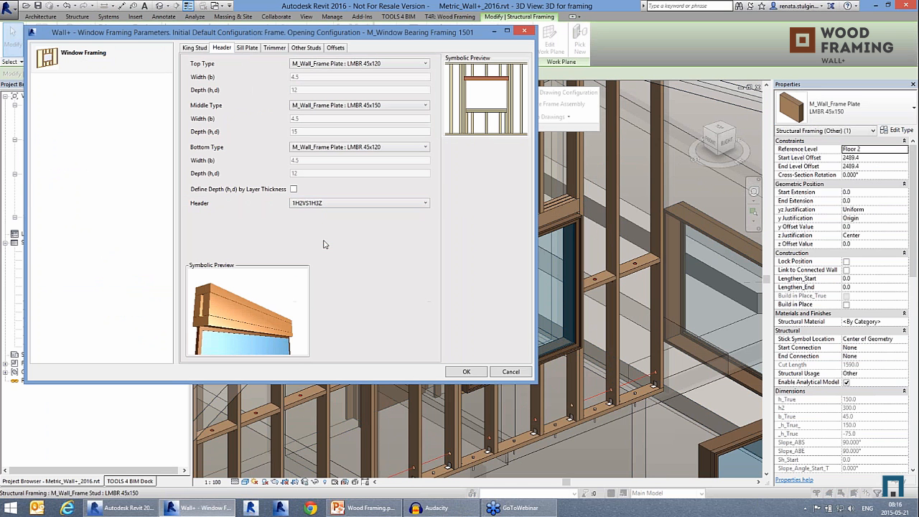
click(323, 204)
click(317, 231)
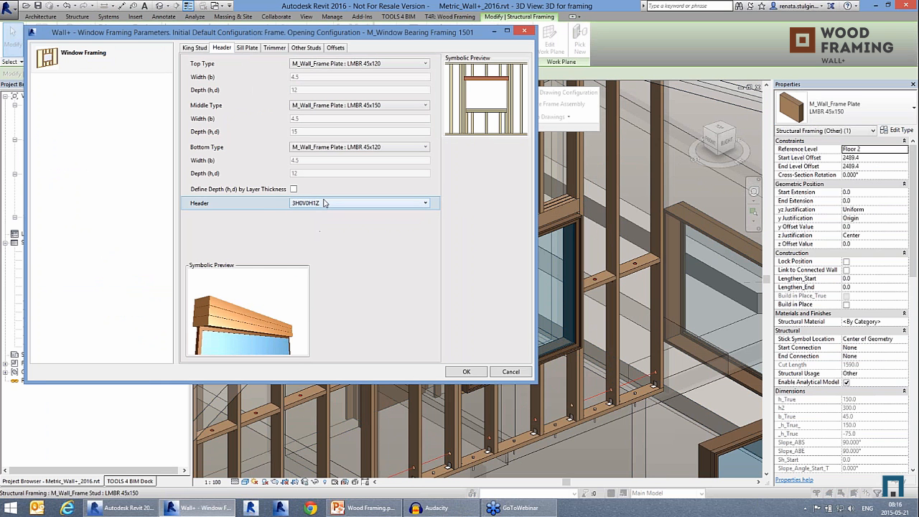
click(324, 203)
click(327, 271)
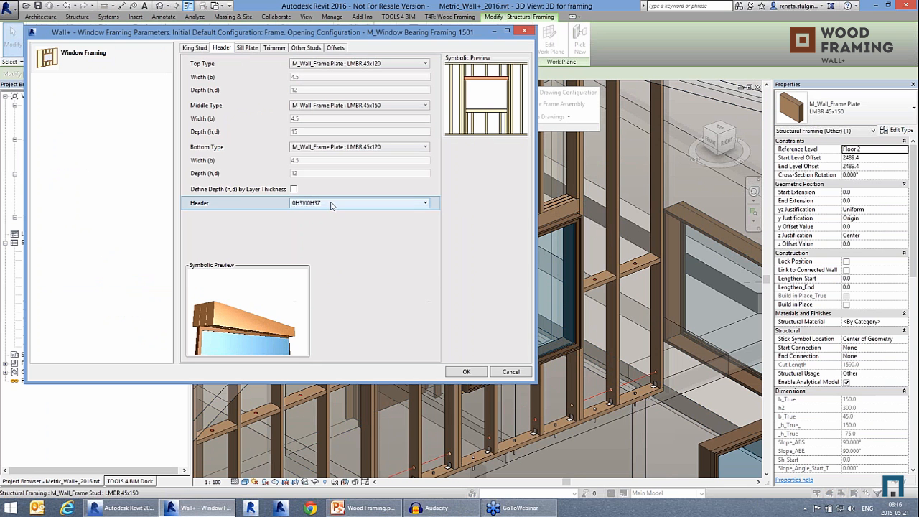
Set the header type to 1H2VS1H3Z with depth defined by layer thickness, apply it to the window opening and deselect the plate
click(330, 204)
click(324, 244)
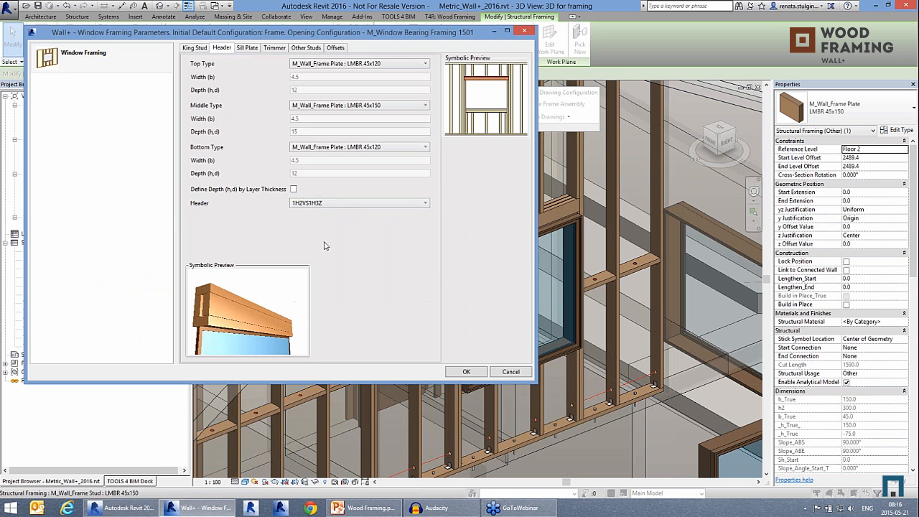
click(294, 190)
click(466, 372)
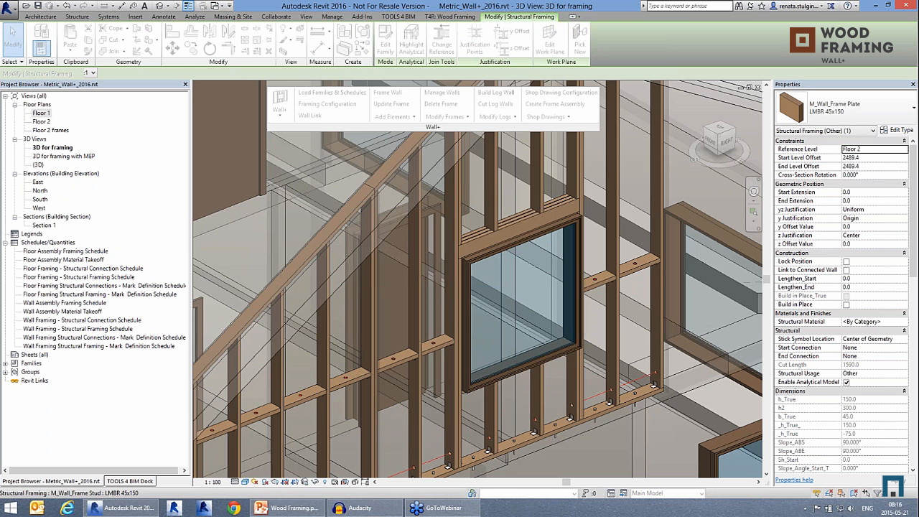
key(Escape)
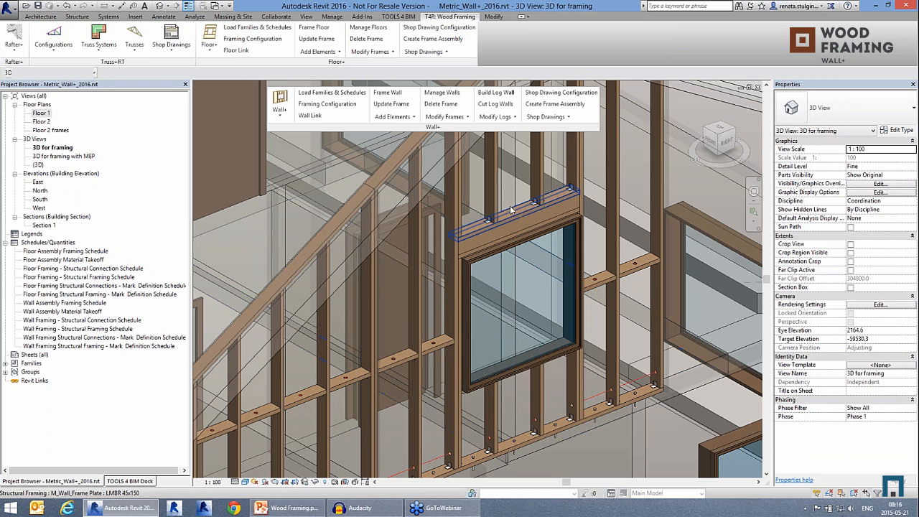
Move the ground-floor fixed 1900 x 1500mm window along its wall, slightly away from the inside corner, and deselect it
shift+middle_drag(591, 263, 400, 377)
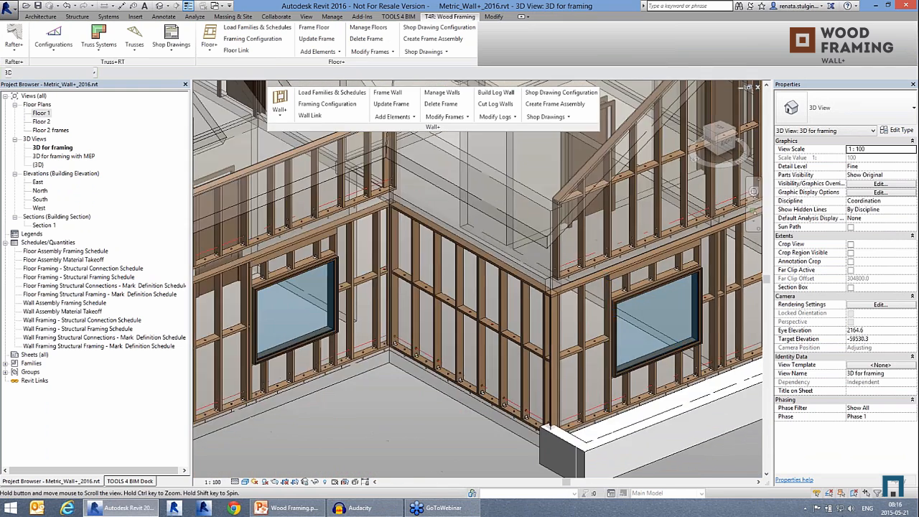
scroll(400, 377, up, 4)
click(401, 377)
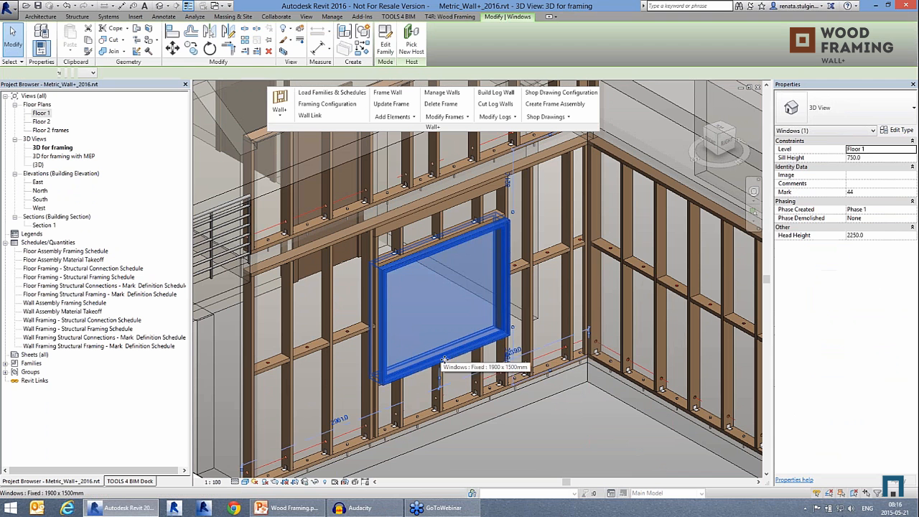
drag(475, 348, 454, 356)
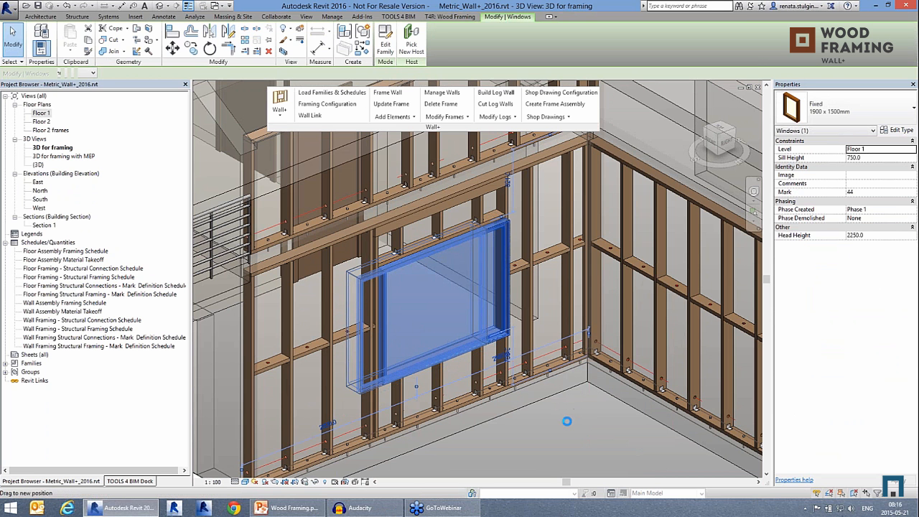
key(Escape)
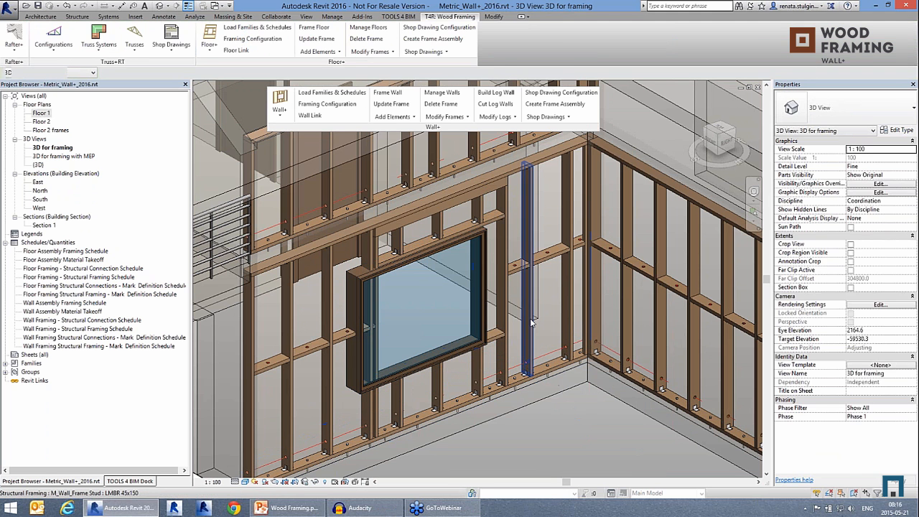
Update the wall's frame to fit the moved window's position, and check the full-height stud between the window and the inside corner
click(531, 323)
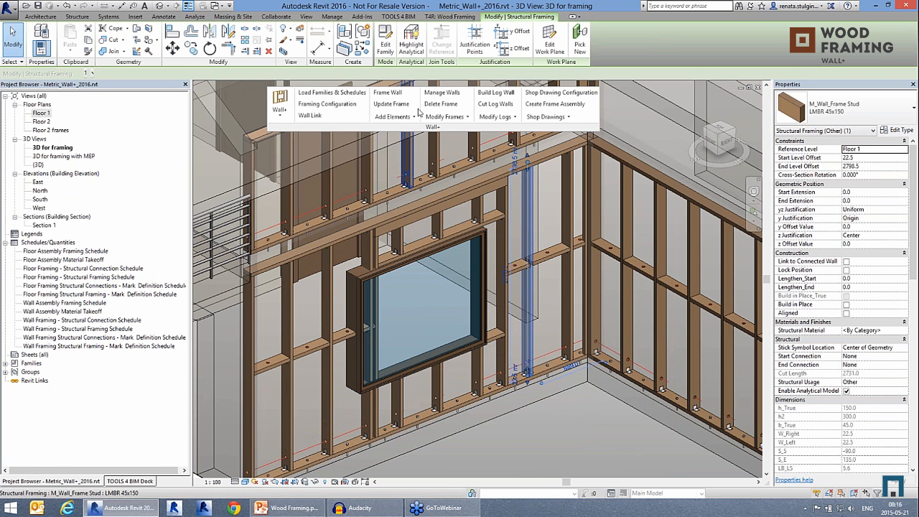
click(392, 105)
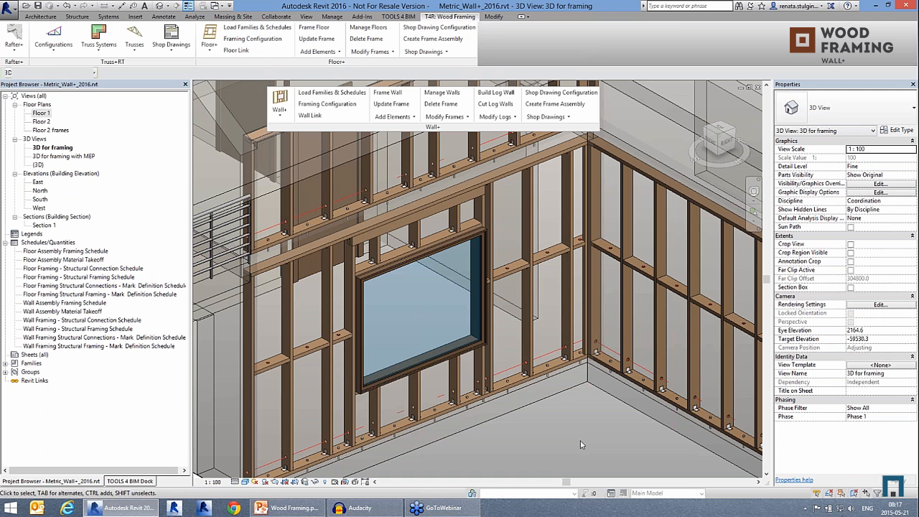
click(528, 337)
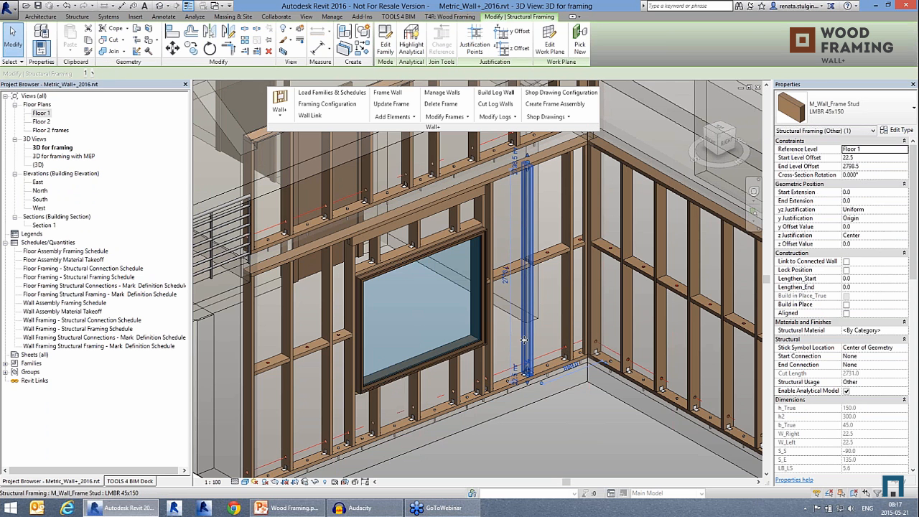
click(577, 426)
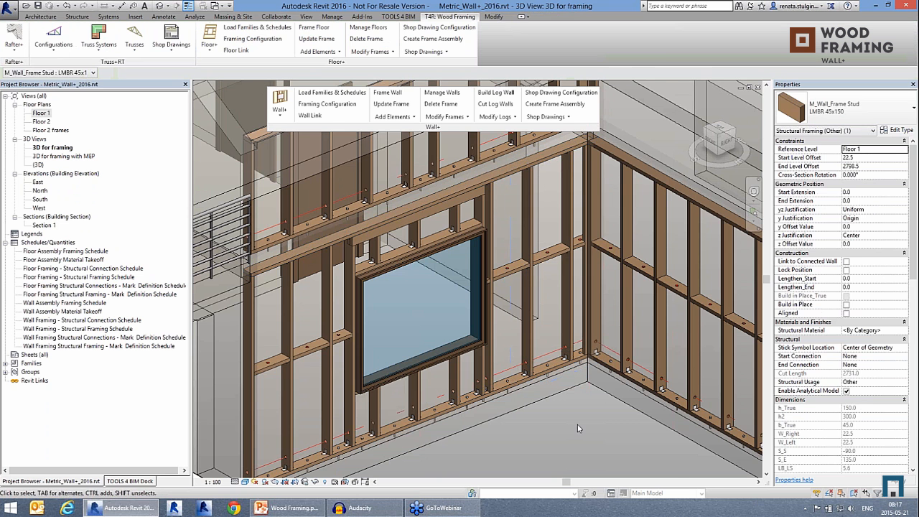
middle_drag(593, 425, 556, 418)
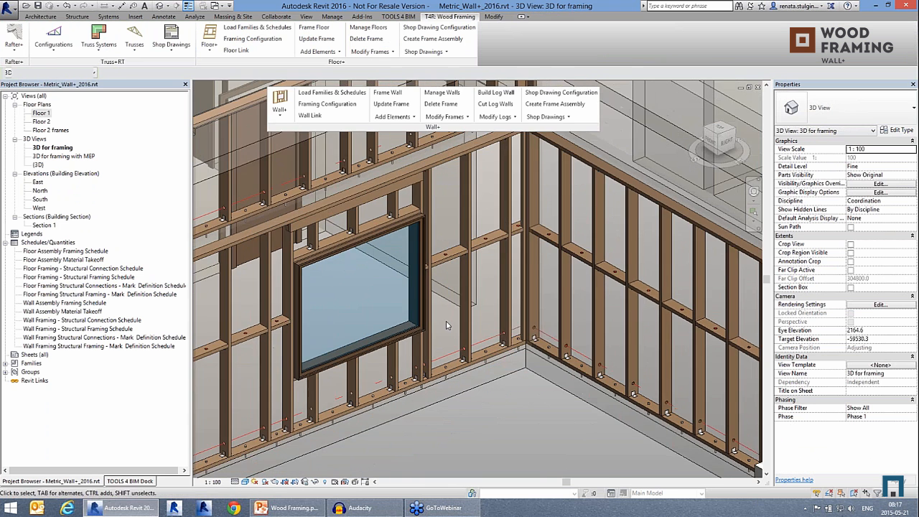
Open the Floor 1 plan and bring the inside corner of the framed exterior walls into close view
scroll(550, 427, down, 3)
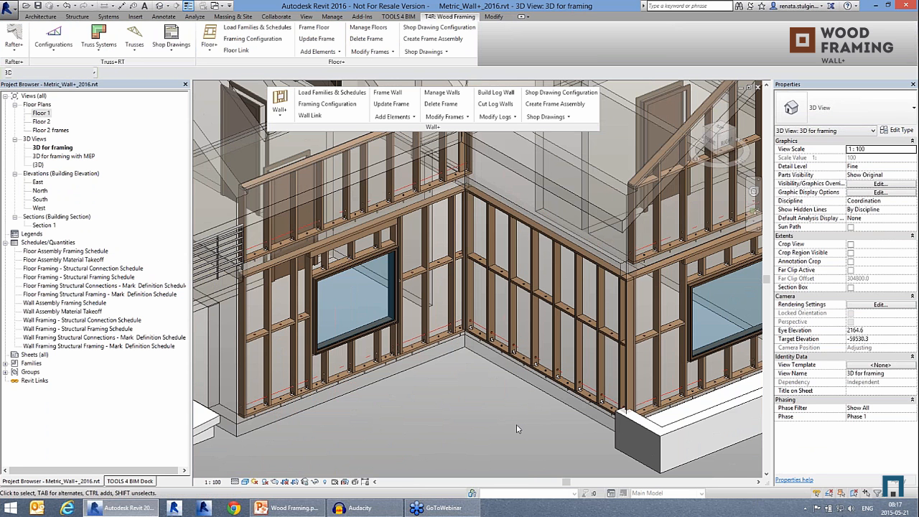
click(43, 114)
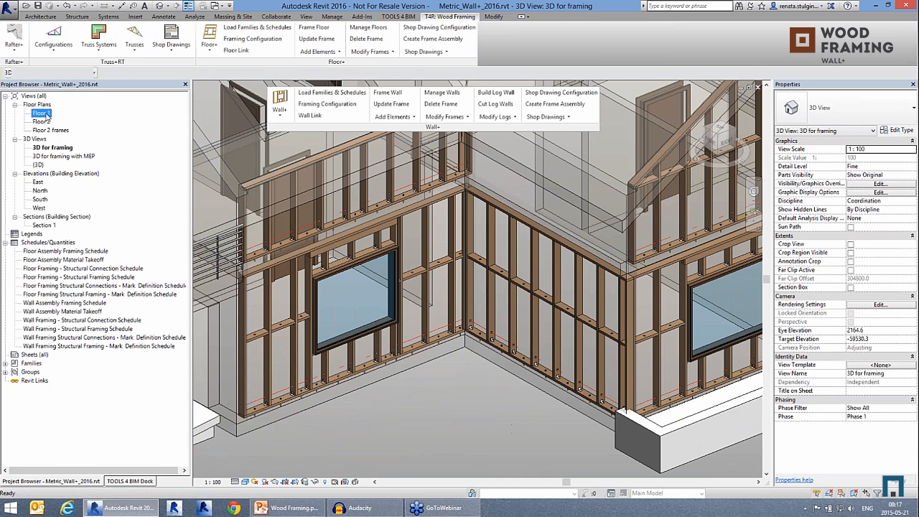
double_click(43, 113)
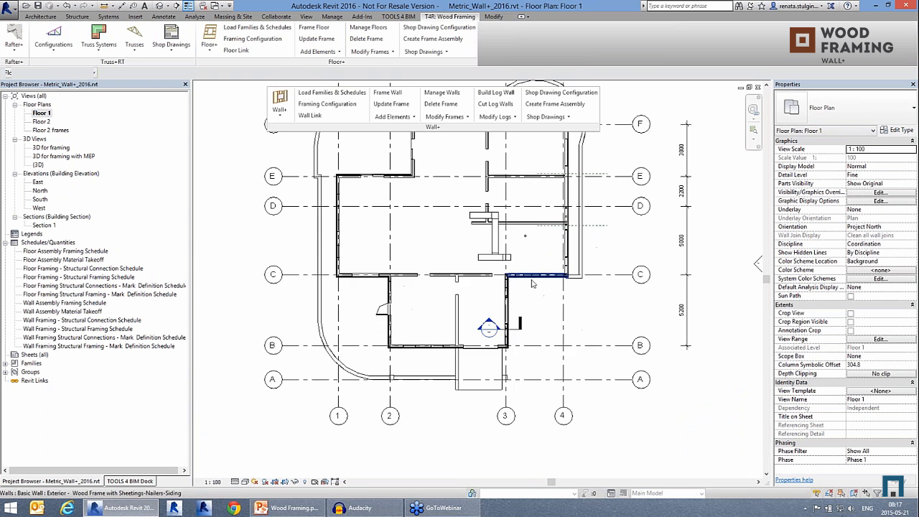
scroll(532, 284, up, 6)
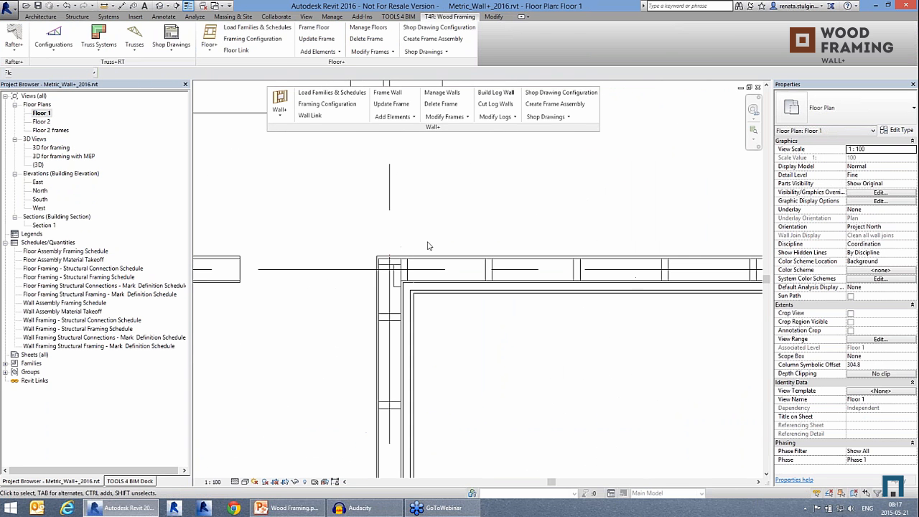
Modify the wall join framing at the corner stud to the L - Inner Corner type 2Y0X and return to the 3D for framing view
click(398, 292)
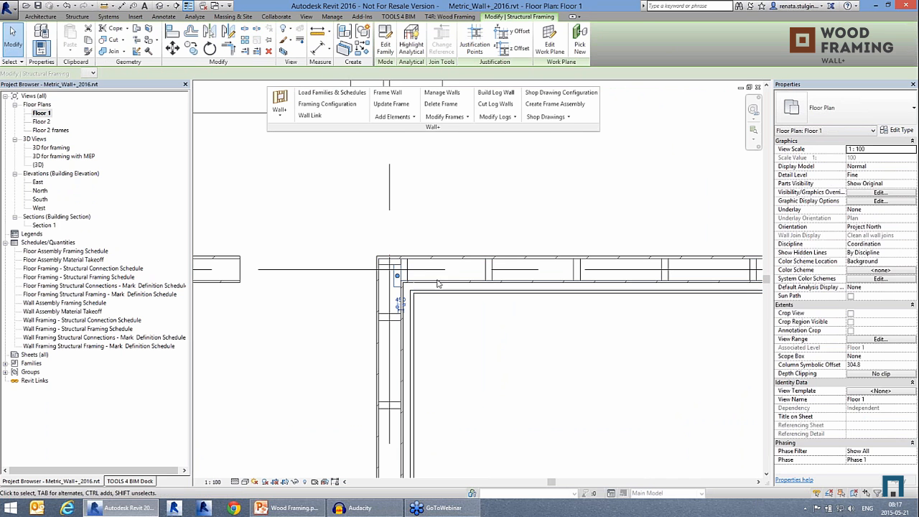
click(446, 116)
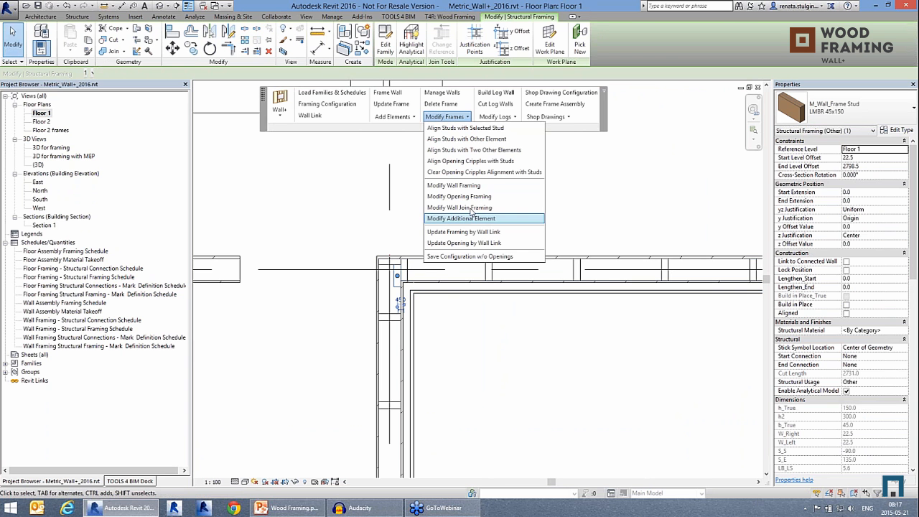
click(470, 207)
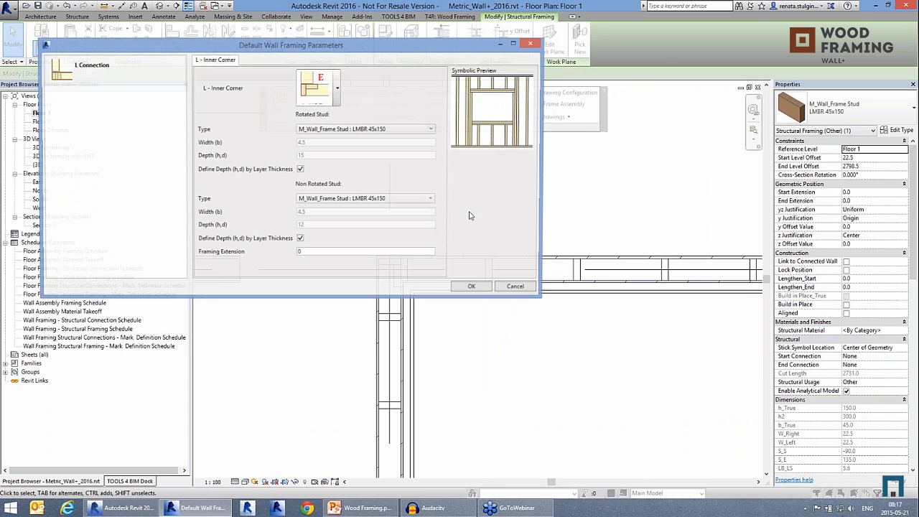
click(337, 87)
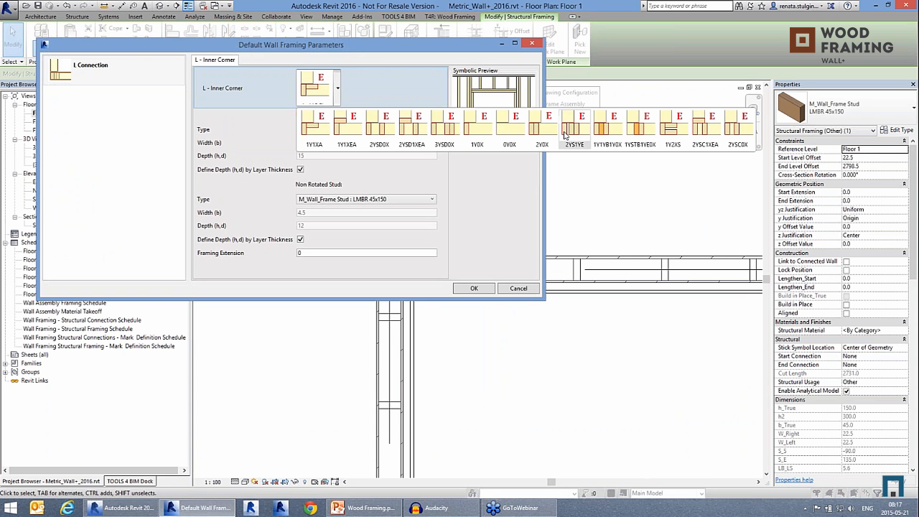
click(542, 134)
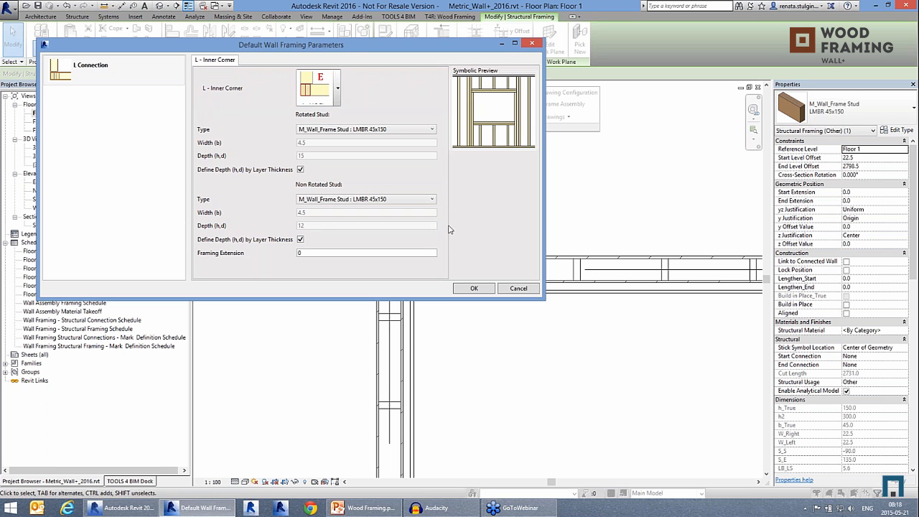
click(339, 97)
click(340, 99)
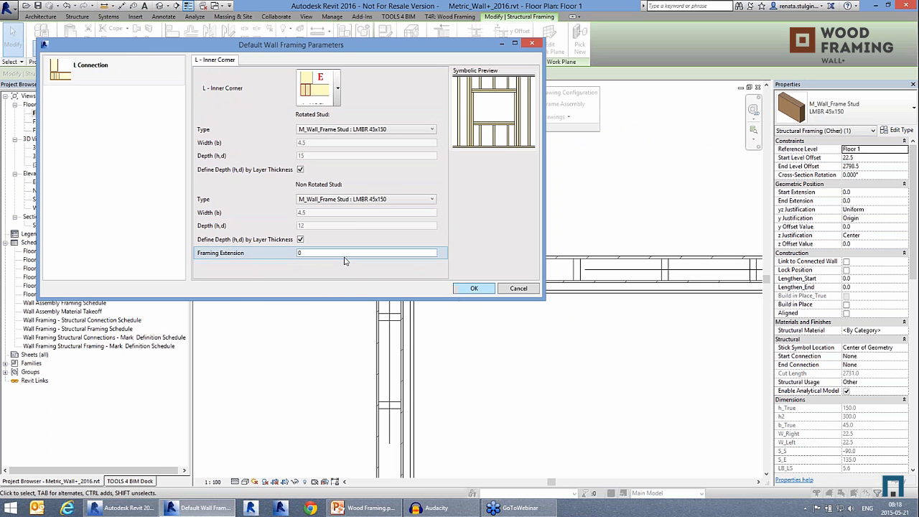
click(472, 289)
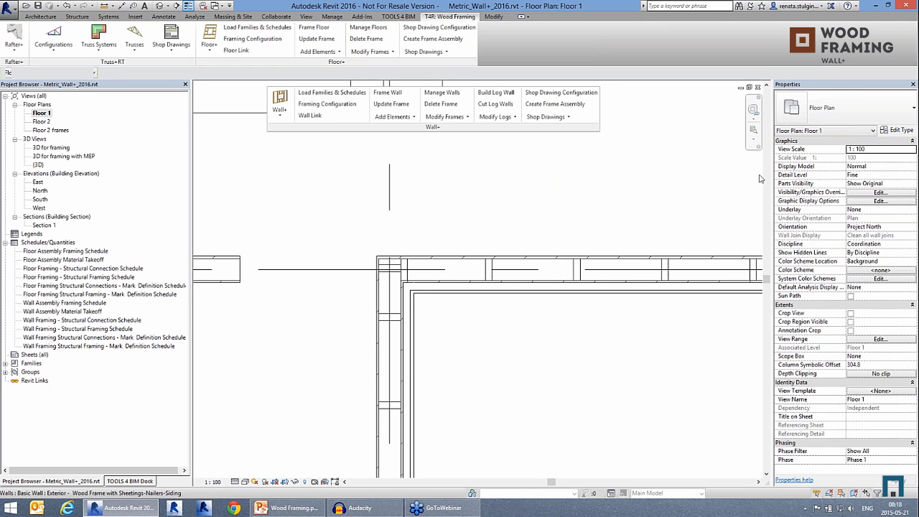
click(759, 89)
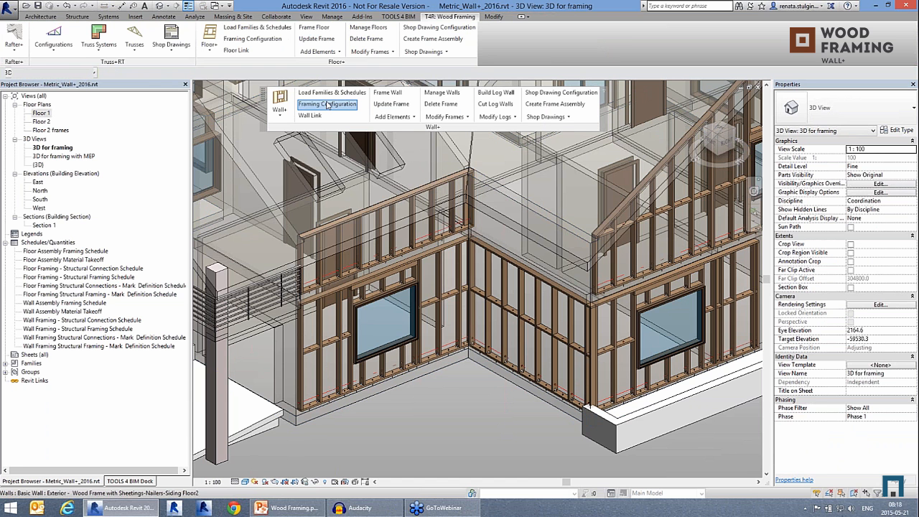
Open the Wall+ default framing parameters, show the Frame configuration type and review its configuration names, keeping Frame with Cutted Plates&Studs
click(327, 105)
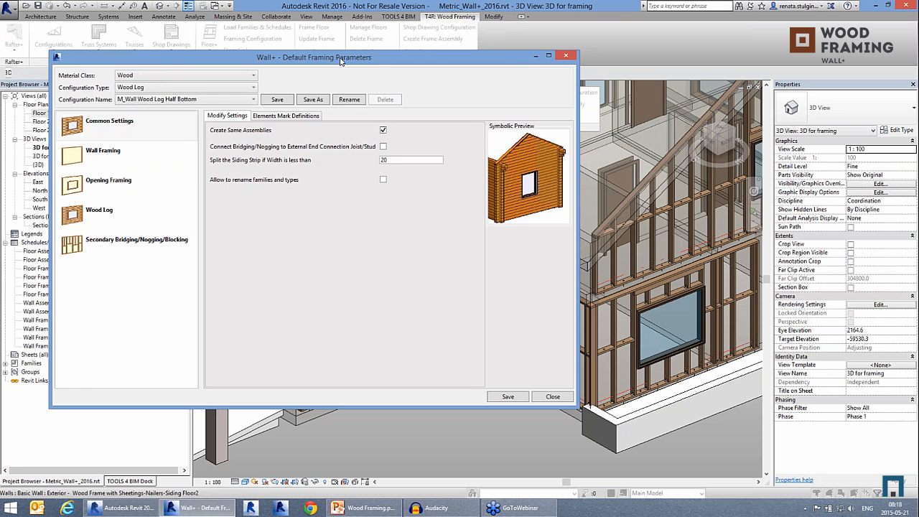
drag(341, 61, 369, 61)
click(181, 89)
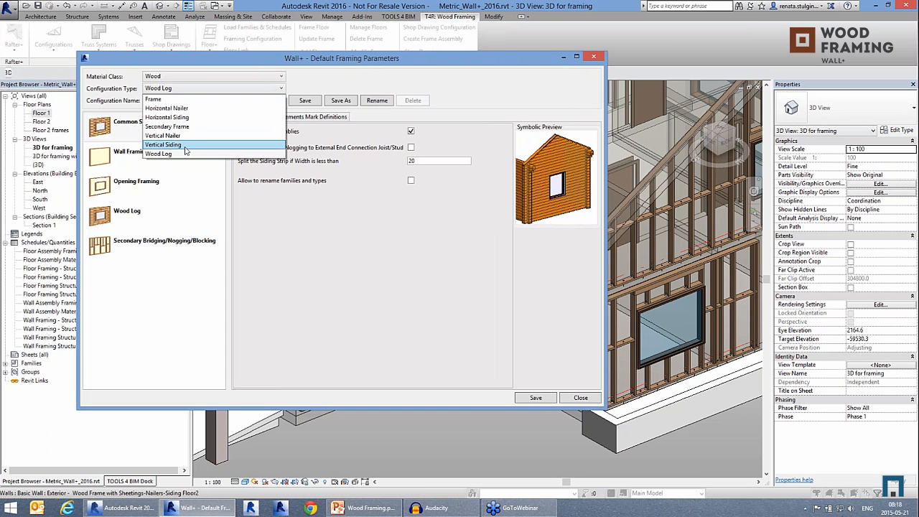
click(192, 100)
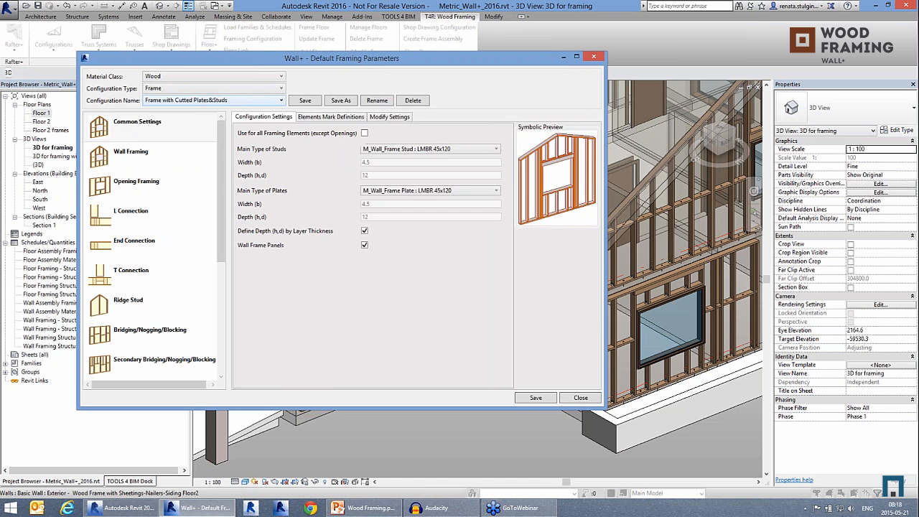
click(185, 102)
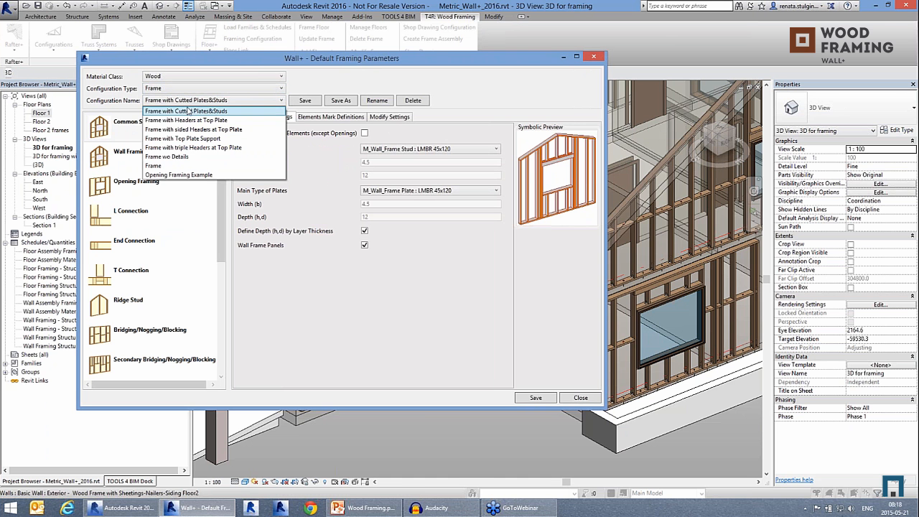
click(215, 167)
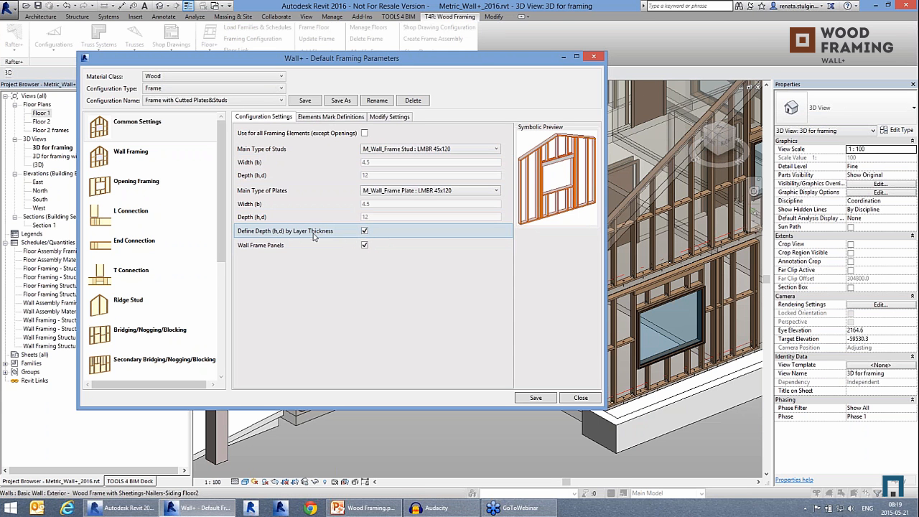
Examine the elements mark definitions, previewing members such as top cripple, header, bracing, blocking, ridge stud, trimmer and end connection
click(327, 117)
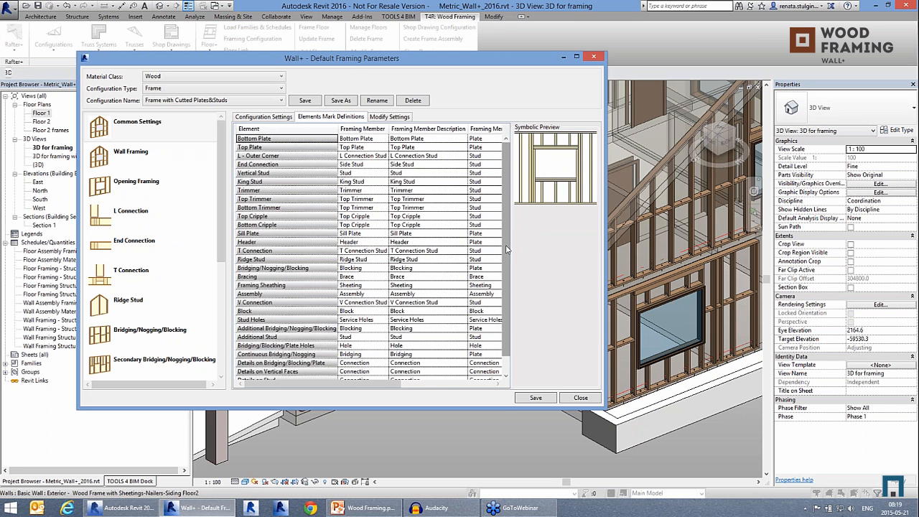
scroll(506, 249, down, 1)
scroll(517, 296, up, 1)
click(429, 216)
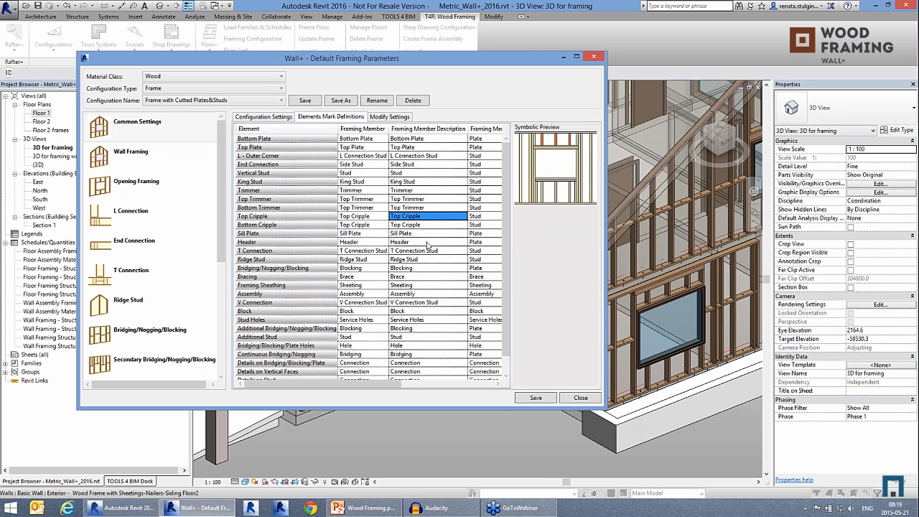
click(428, 242)
click(429, 276)
click(433, 310)
click(428, 277)
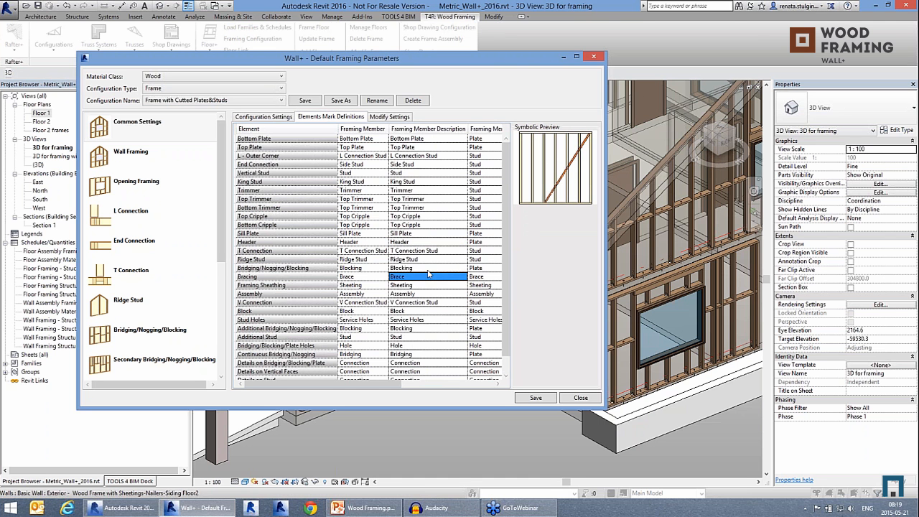
click(428, 269)
click(427, 269)
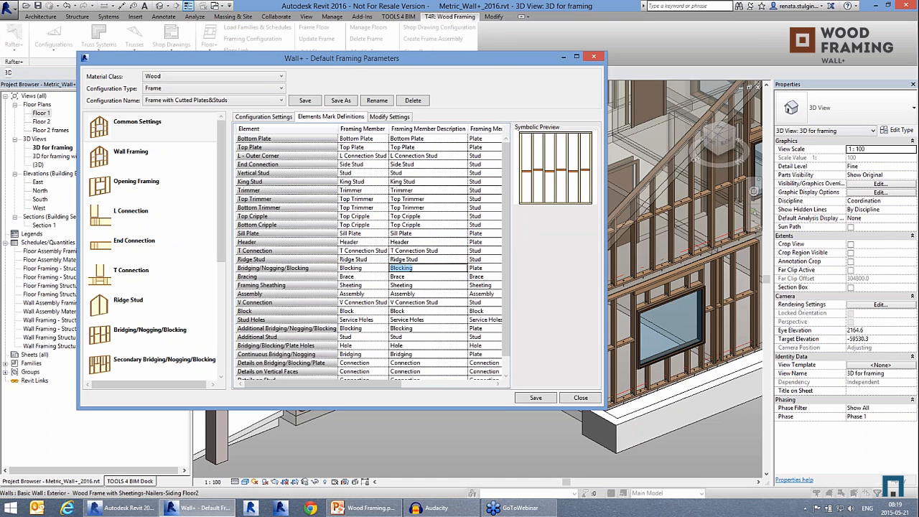
click(433, 259)
click(433, 250)
click(432, 242)
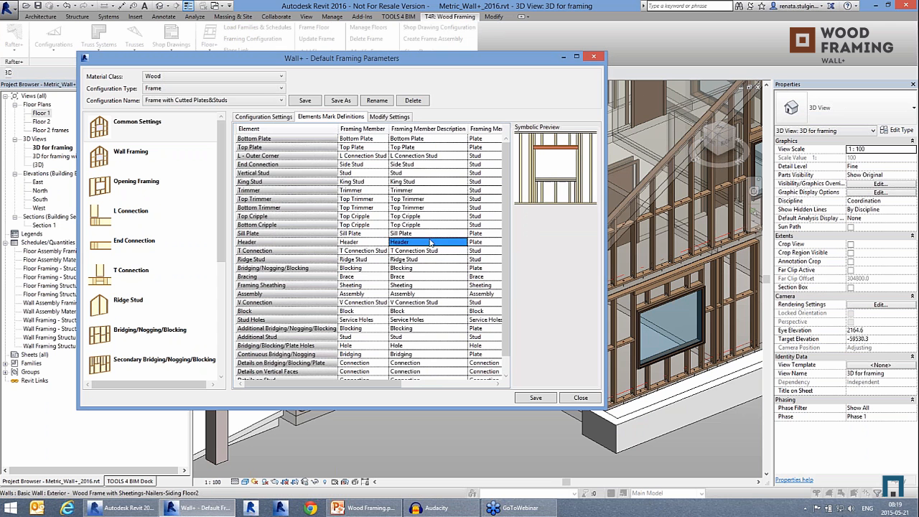
click(429, 225)
click(423, 190)
click(423, 164)
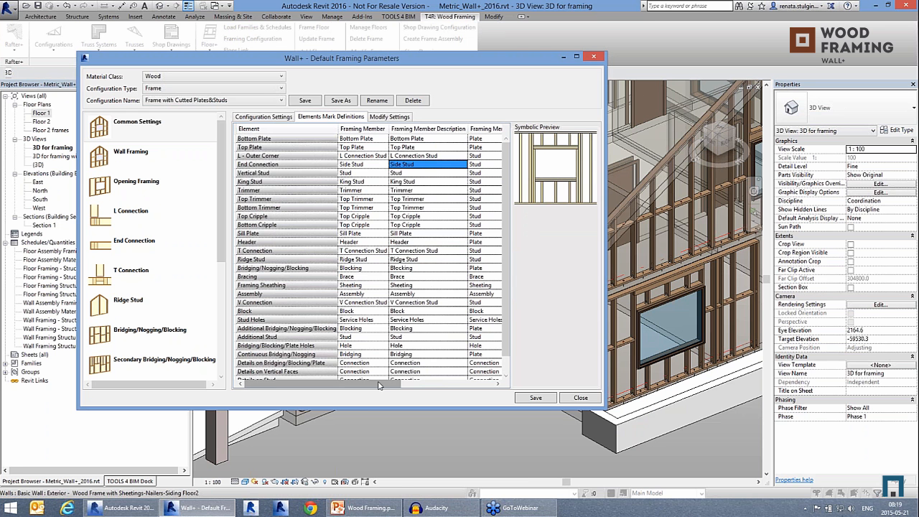
Examine the framing member marks assigned to the elements, including the trimmer, and return to the start of the definitions table
drag(381, 386, 442, 388)
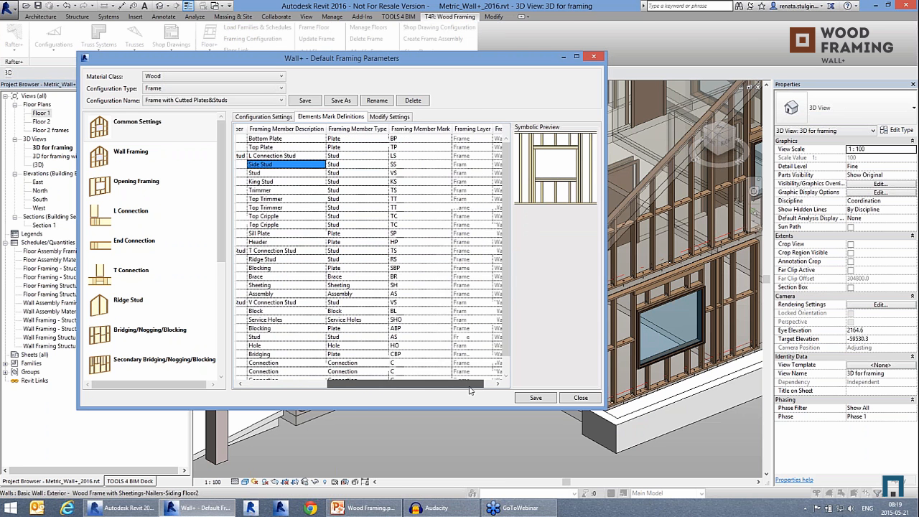
click(402, 235)
key(Down)
key(Down)
key(Down)
click(400, 207)
click(401, 190)
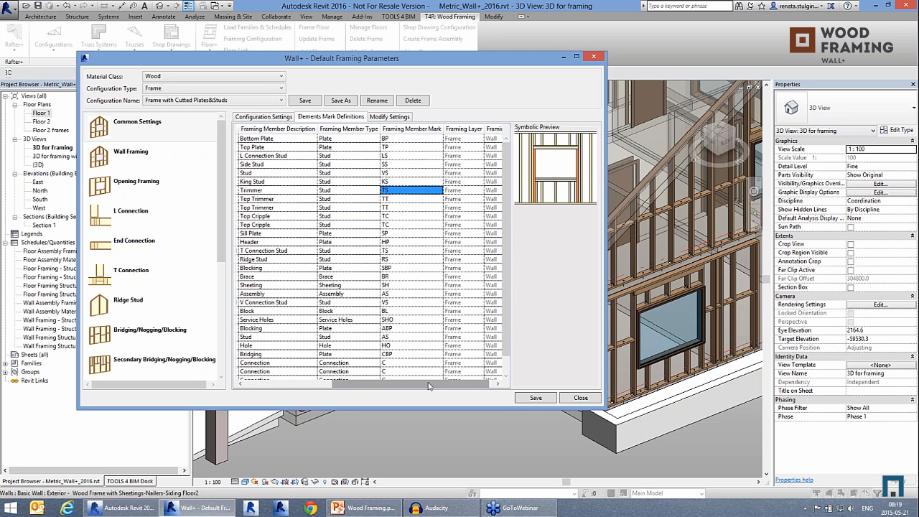
drag(420, 389, 333, 389)
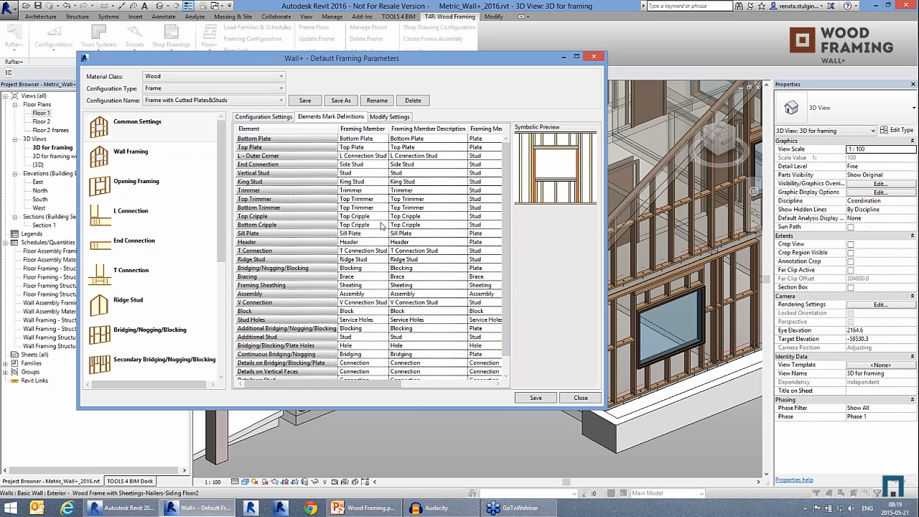
Review the Wall Framing settings for vertical studs, top plate, bottom plate and offsets
click(127, 156)
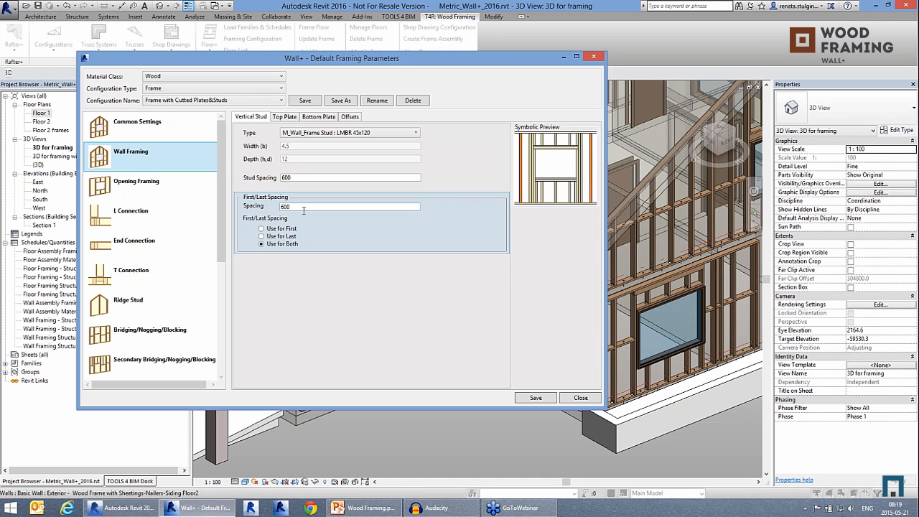
click(286, 117)
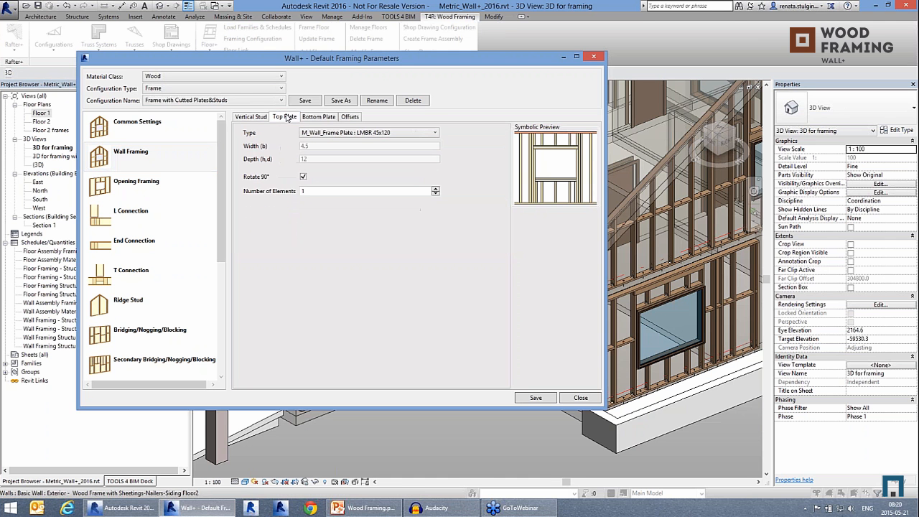
click(322, 119)
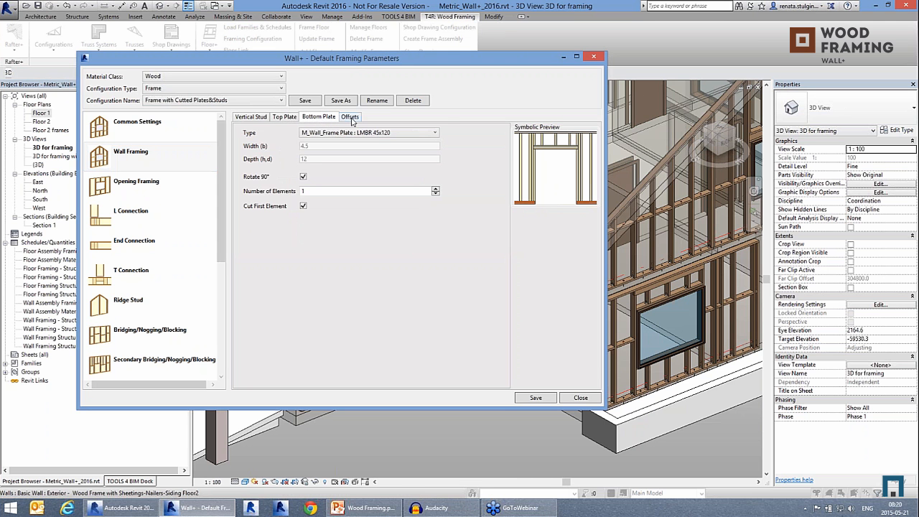
click(350, 117)
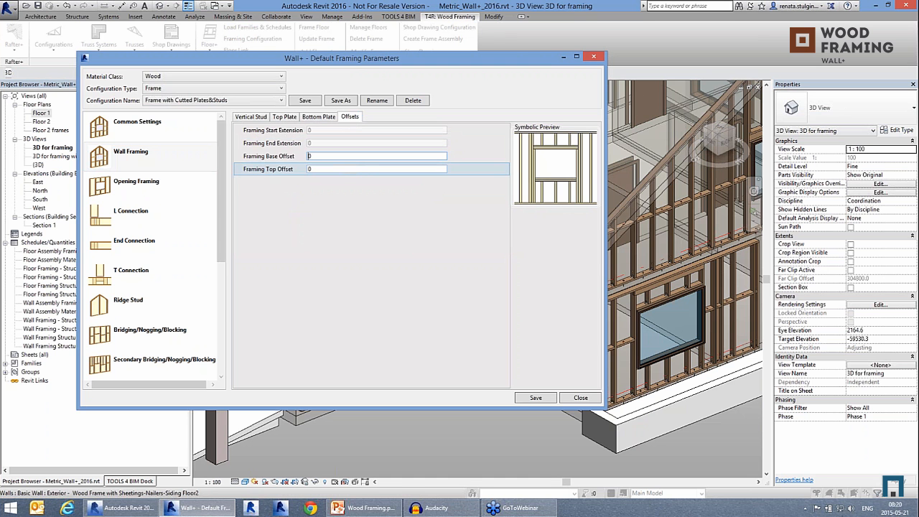
click(133, 163)
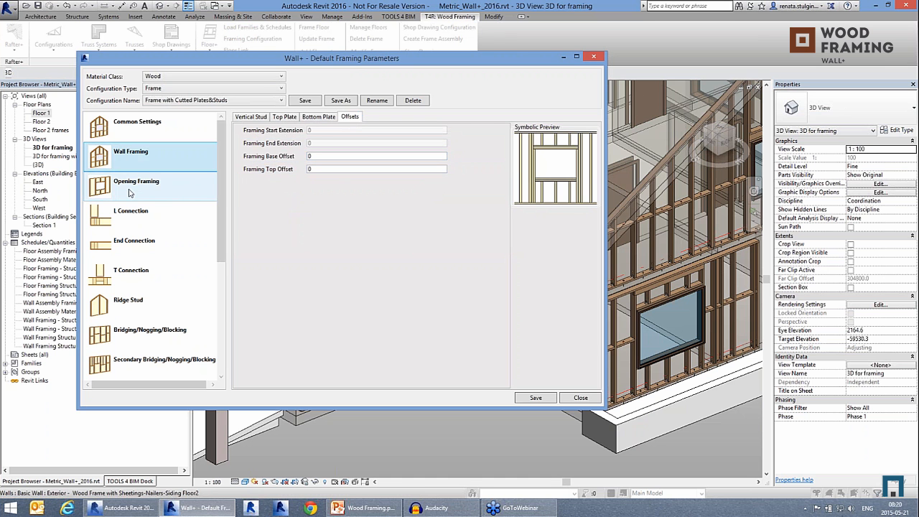
Review the window, door and opening framing configurations for structural and non-structural walls, and list the available frame configurations
click(130, 192)
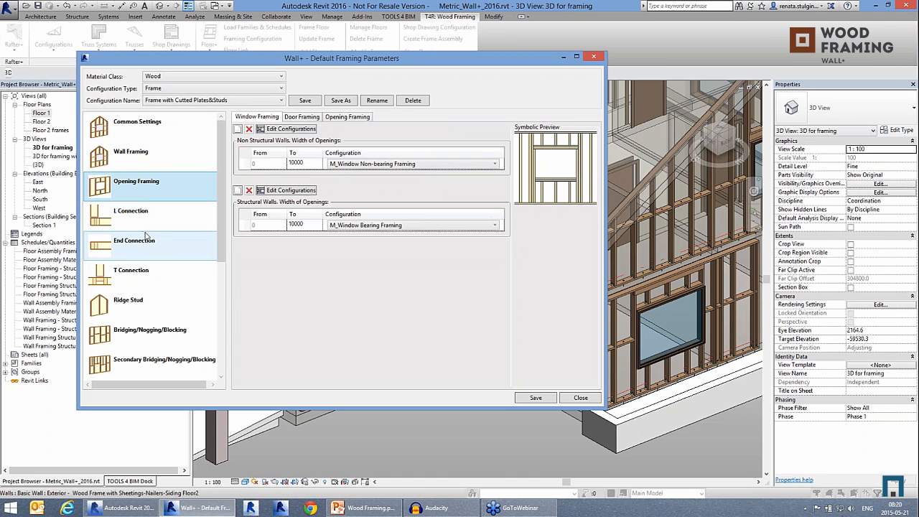
click(299, 118)
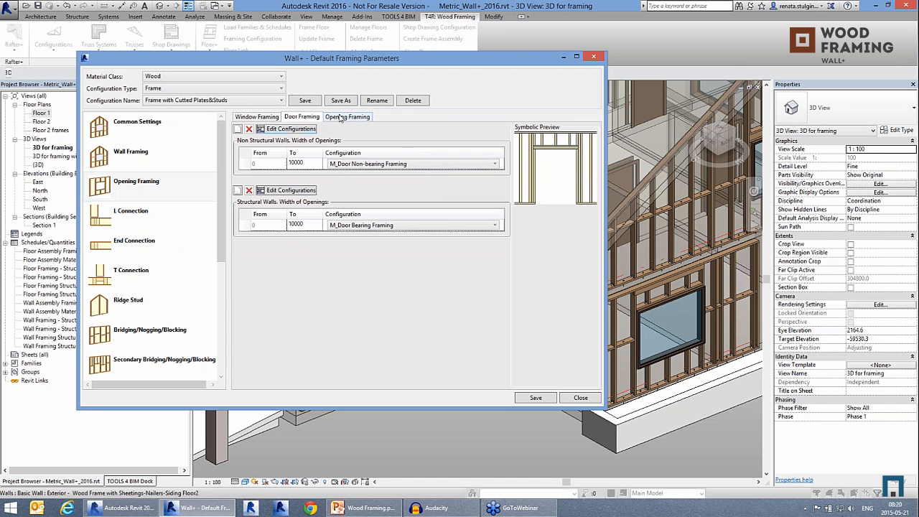
click(347, 117)
click(260, 118)
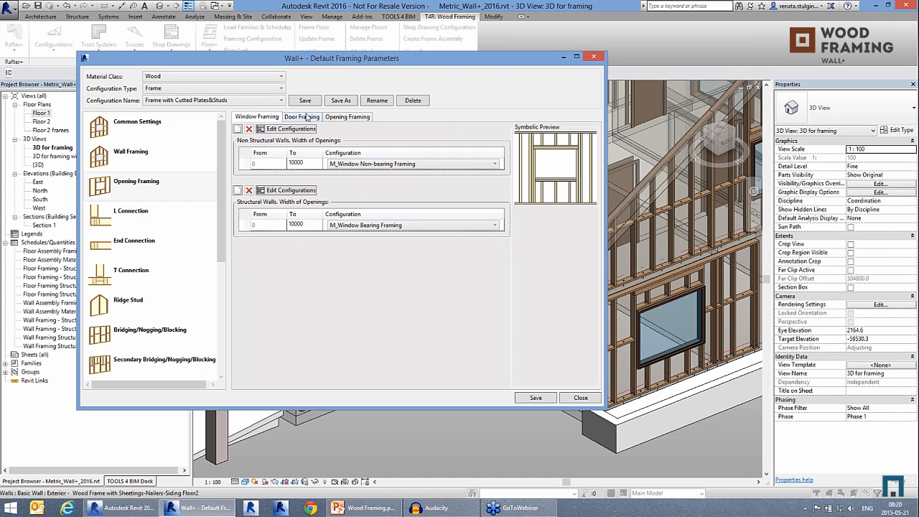
click(339, 119)
click(273, 117)
click(245, 102)
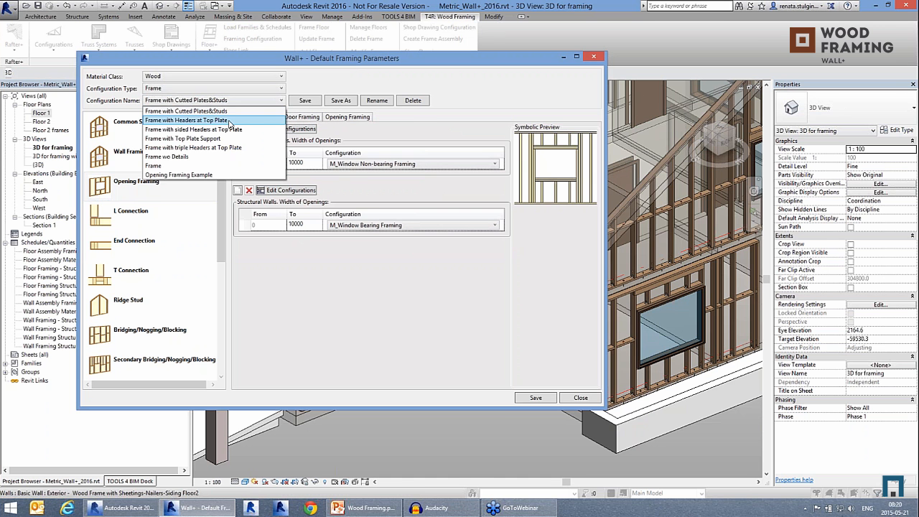
Load the Frame with Headers at Top Plate configuration and look through its window, door and opening framing settings
click(229, 121)
click(142, 189)
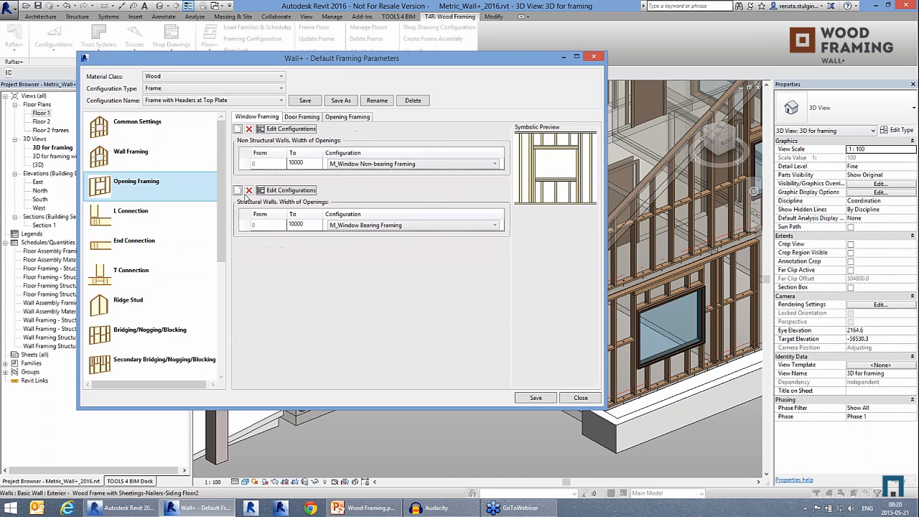
click(301, 119)
click(348, 119)
click(268, 120)
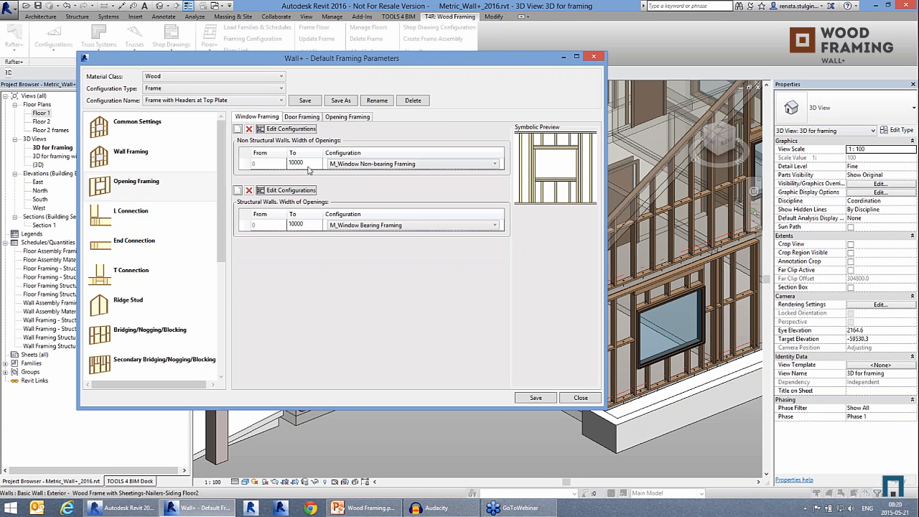
Examine the non-structural window framing configuration: king stud, header, sill plate, trimmer and other studs, including the diagonal cripple panel types
click(245, 170)
click(282, 130)
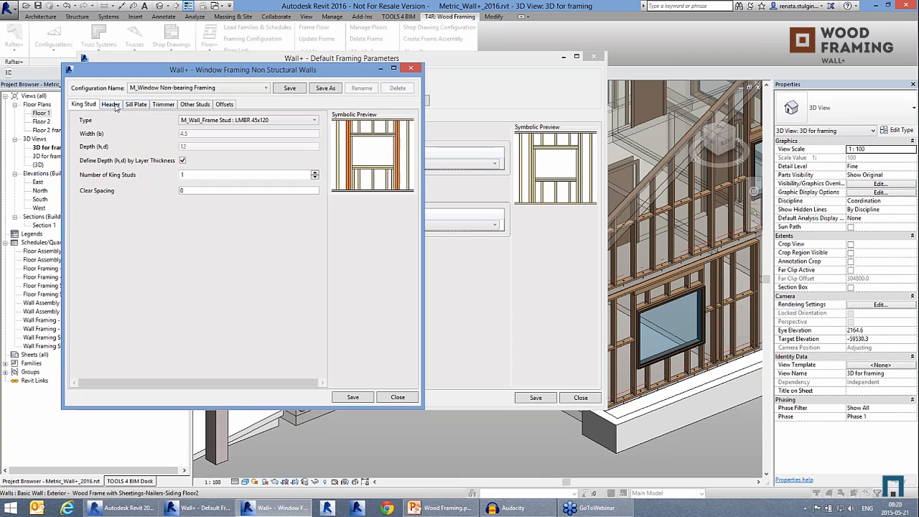
click(113, 105)
click(137, 106)
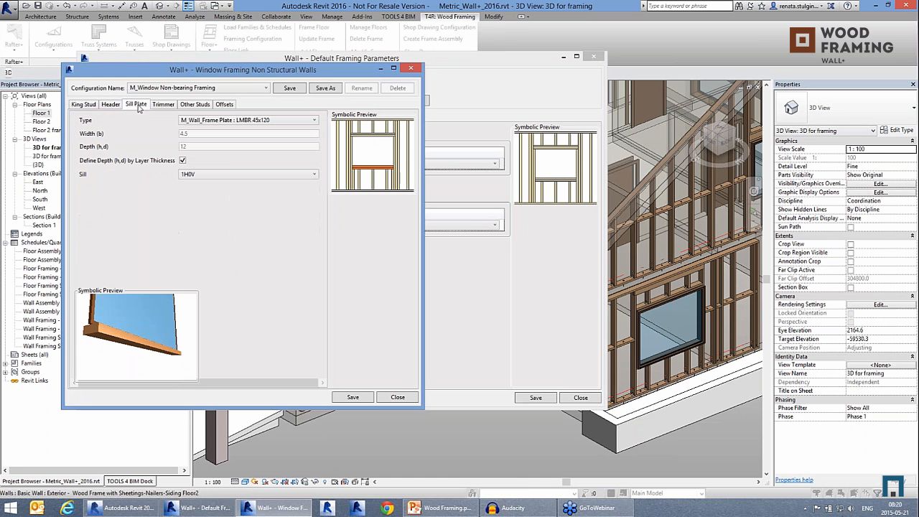
click(83, 105)
click(112, 105)
click(163, 104)
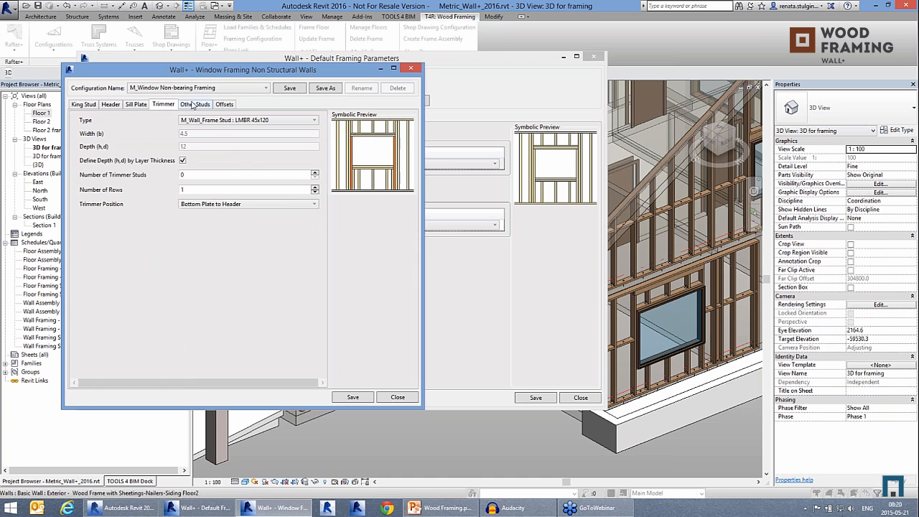
click(193, 105)
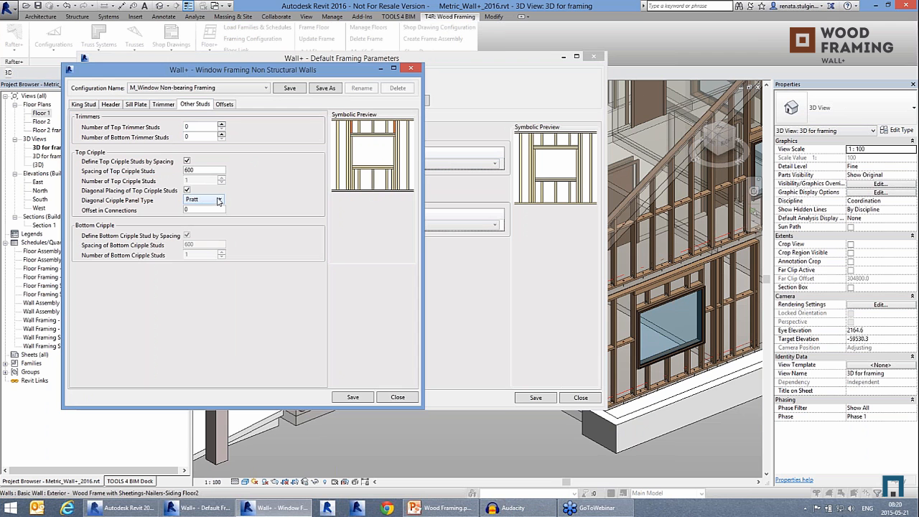
click(219, 200)
click(219, 200)
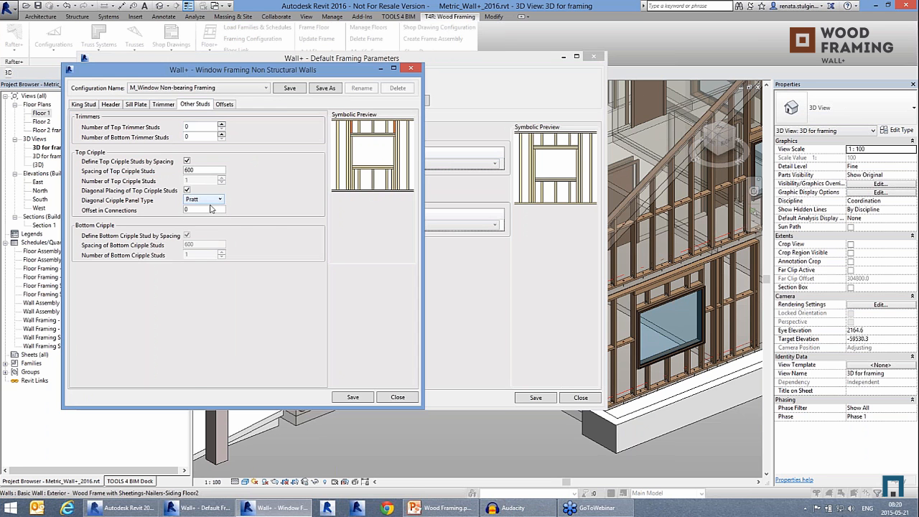
click(398, 397)
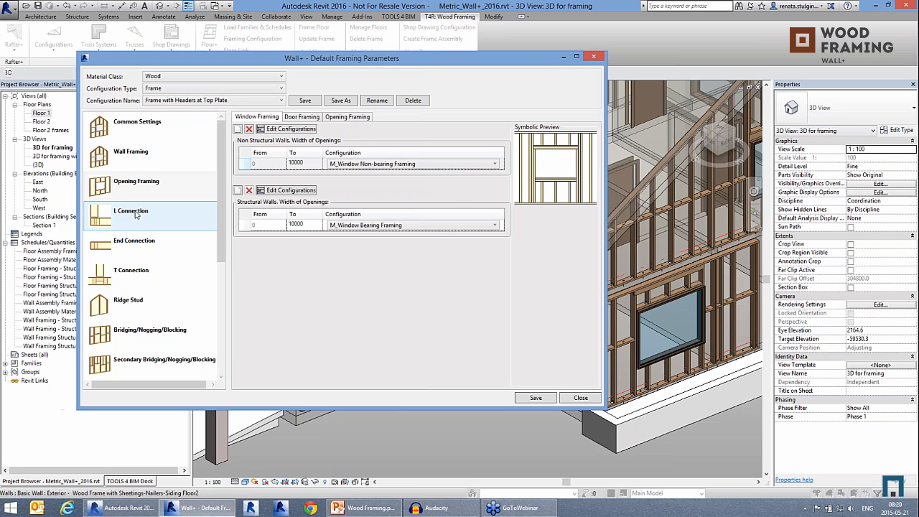
Review the L connection settings for outer and inner corners, including the available L outer corner layouts
click(135, 214)
click(379, 150)
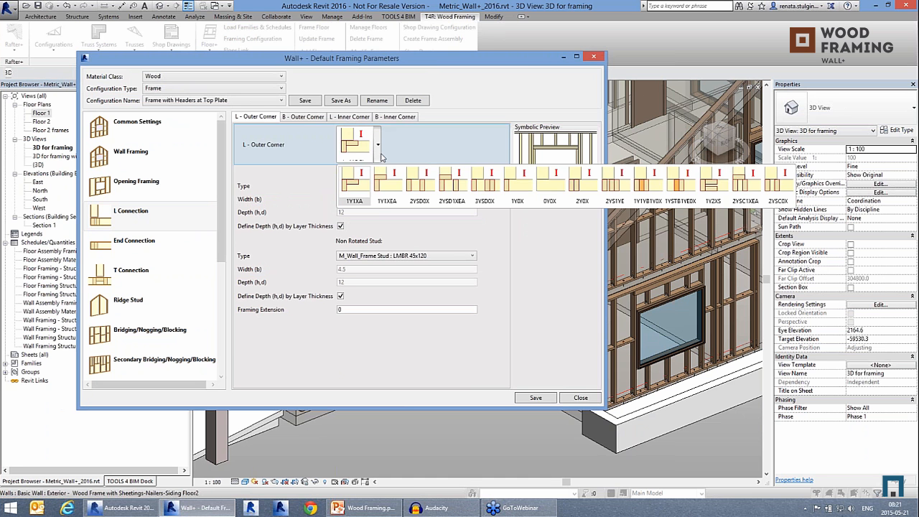
click(383, 157)
click(303, 116)
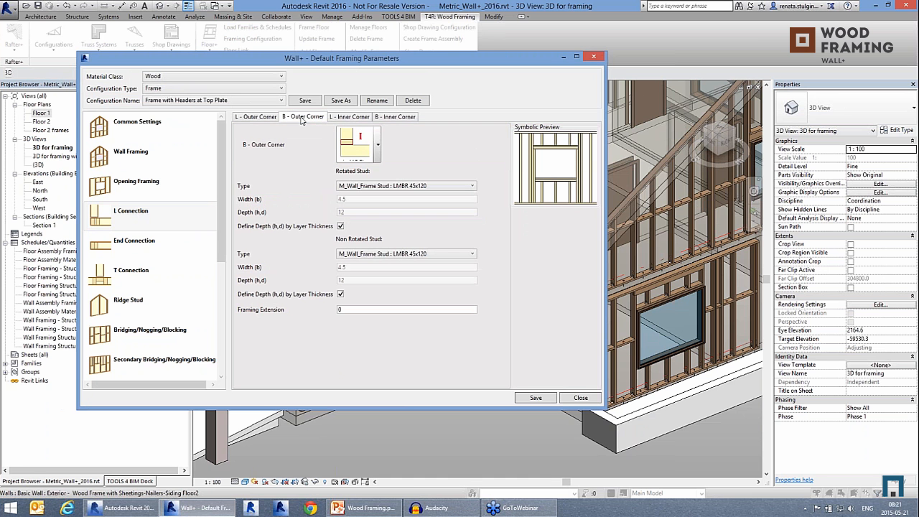
click(347, 118)
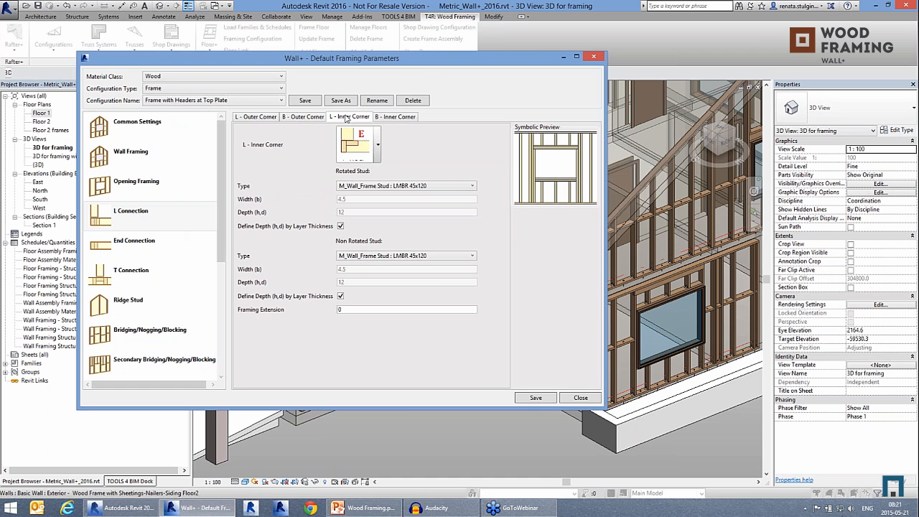
click(388, 117)
click(303, 118)
click(245, 118)
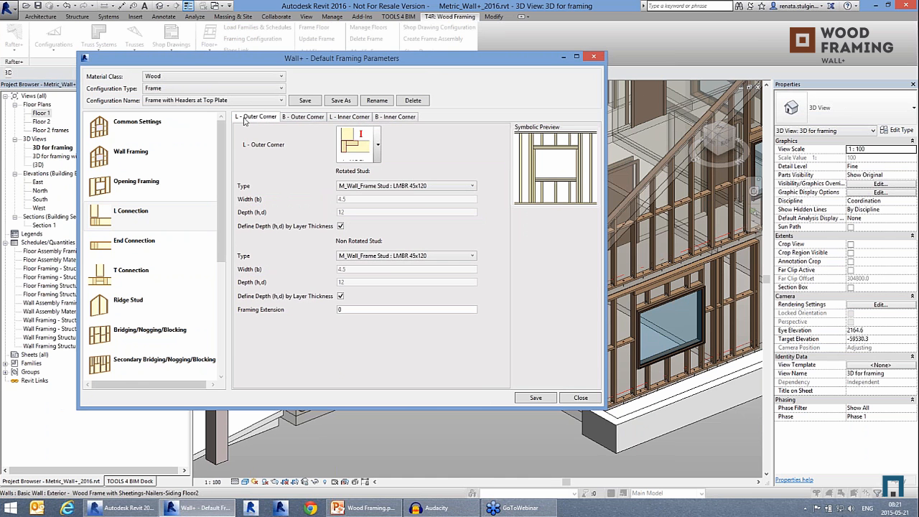
click(288, 119)
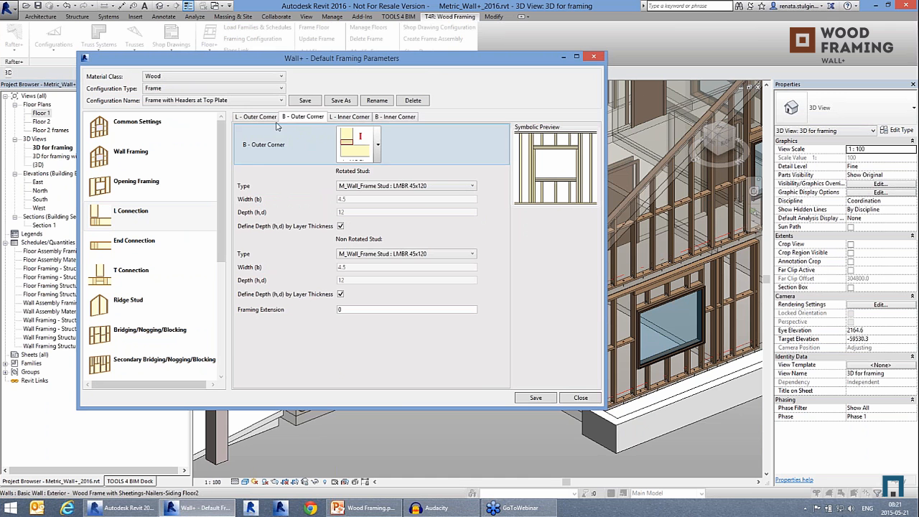
click(259, 118)
click(288, 120)
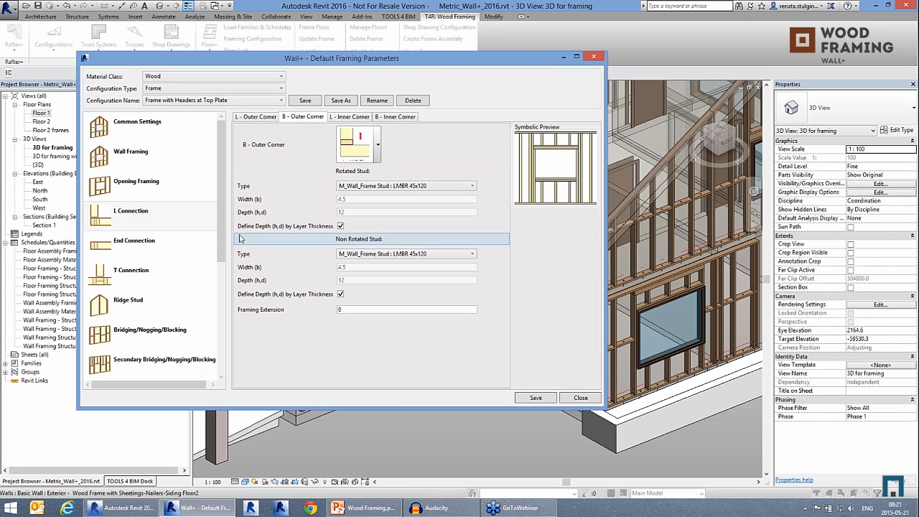
Review the end connection settings for the free end, start connection and end connection
click(144, 242)
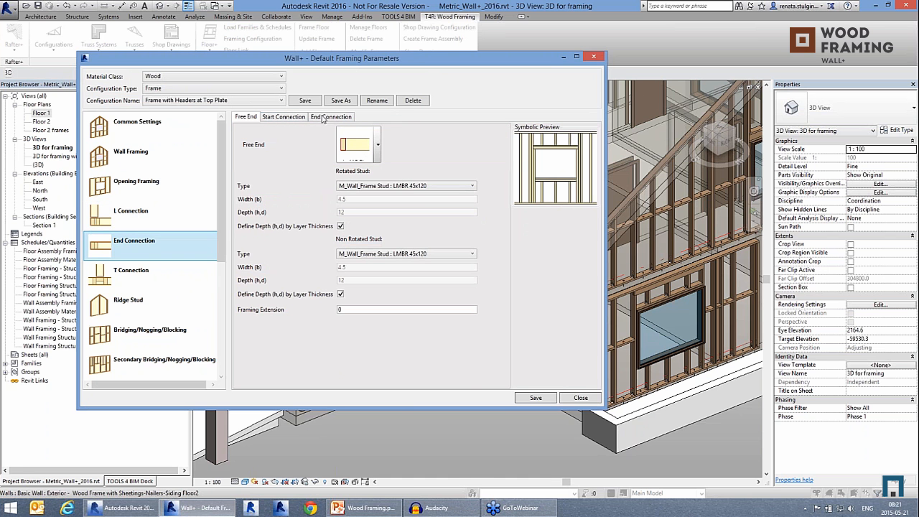
click(295, 118)
click(334, 119)
click(291, 121)
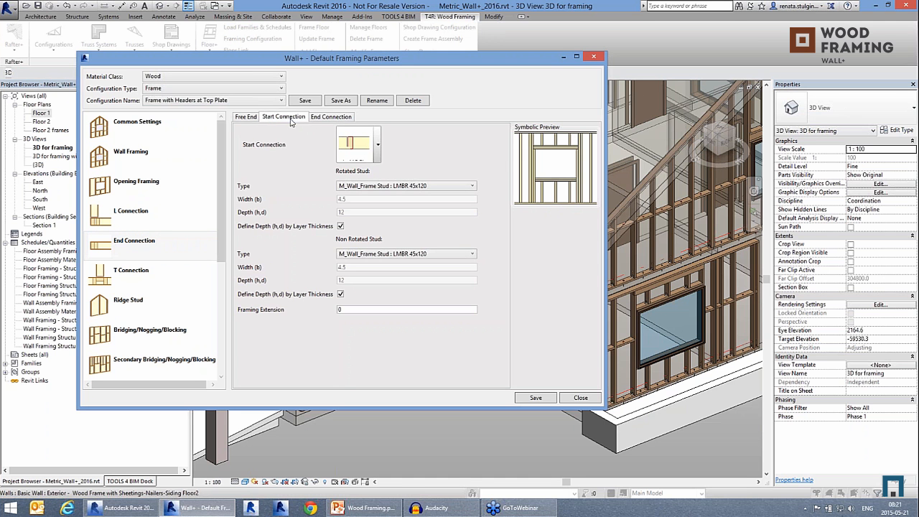
click(332, 120)
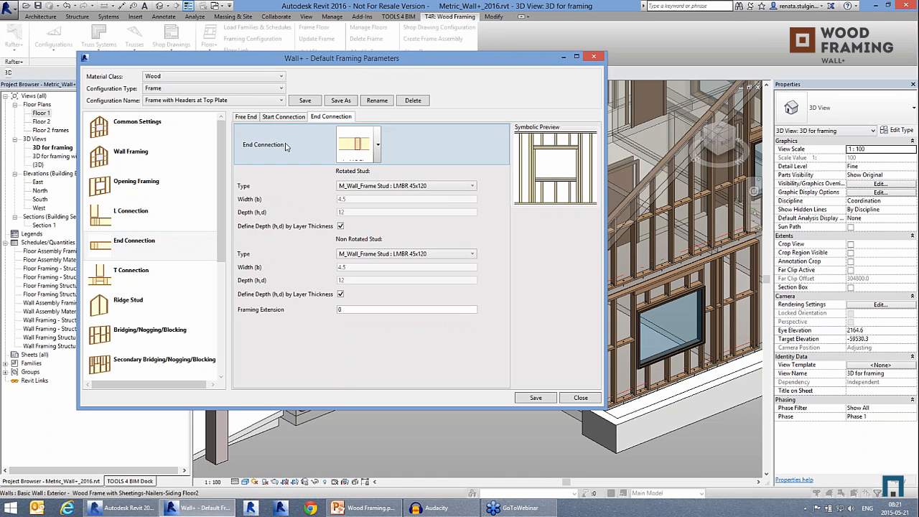
Review the T, butt and V connection settings, listing the available layouts for the T and butt connections
click(147, 279)
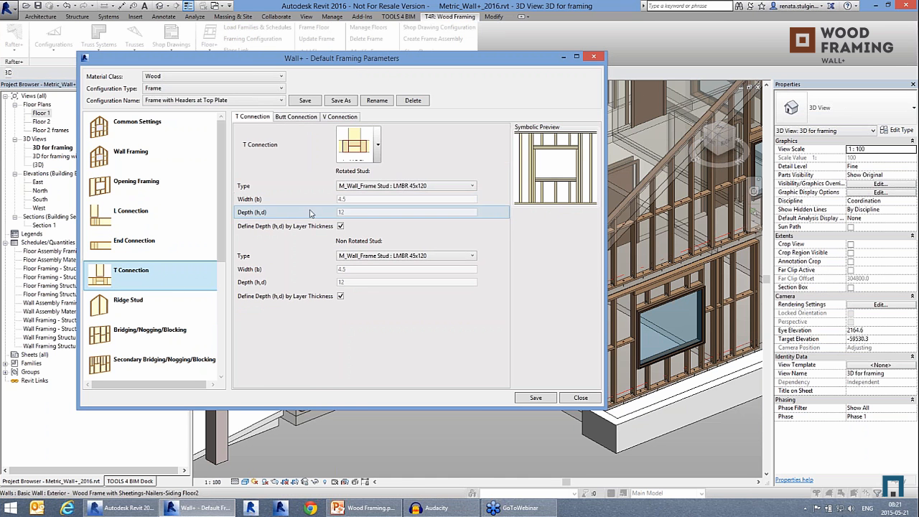
click(378, 145)
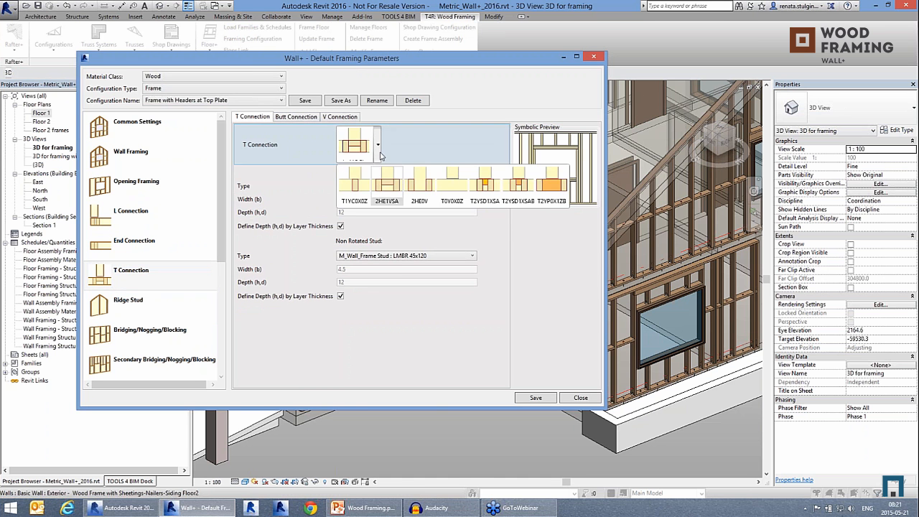
click(378, 146)
click(296, 116)
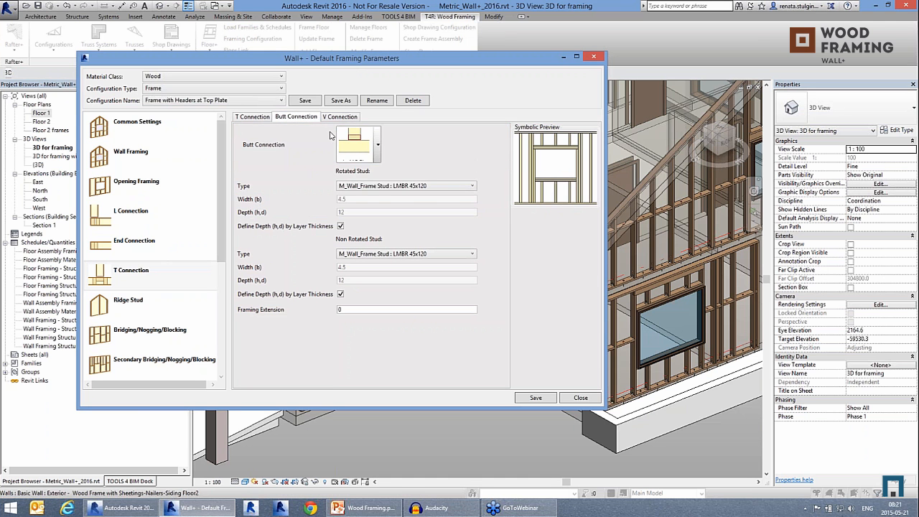
click(377, 147)
click(378, 146)
click(339, 116)
Examine the Bridging/Nogging/Blocking settings, including continuous bridging, array parameters and the placement limit options
click(140, 330)
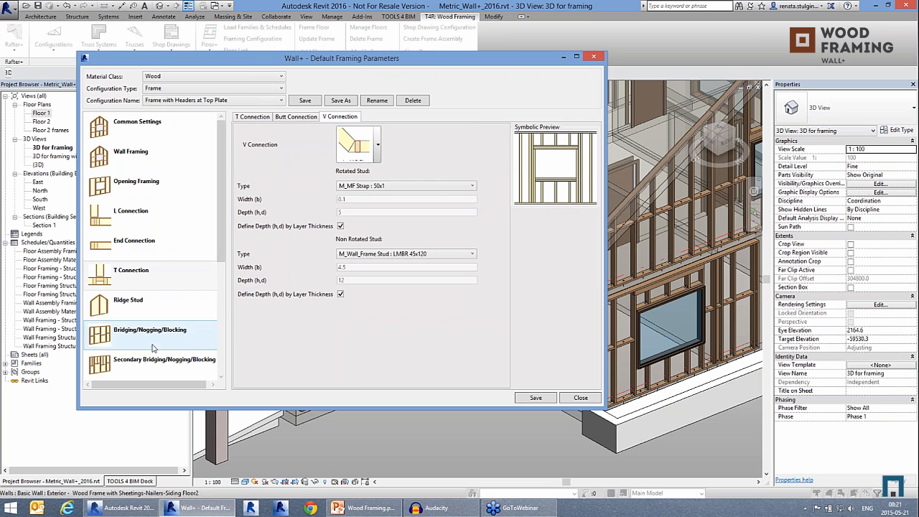
drag(221, 239, 237, 335)
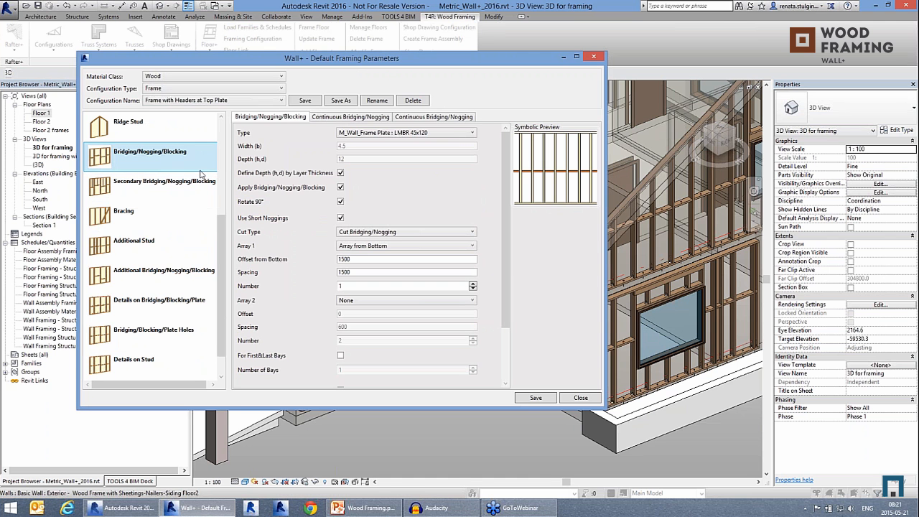
click(366, 117)
click(270, 117)
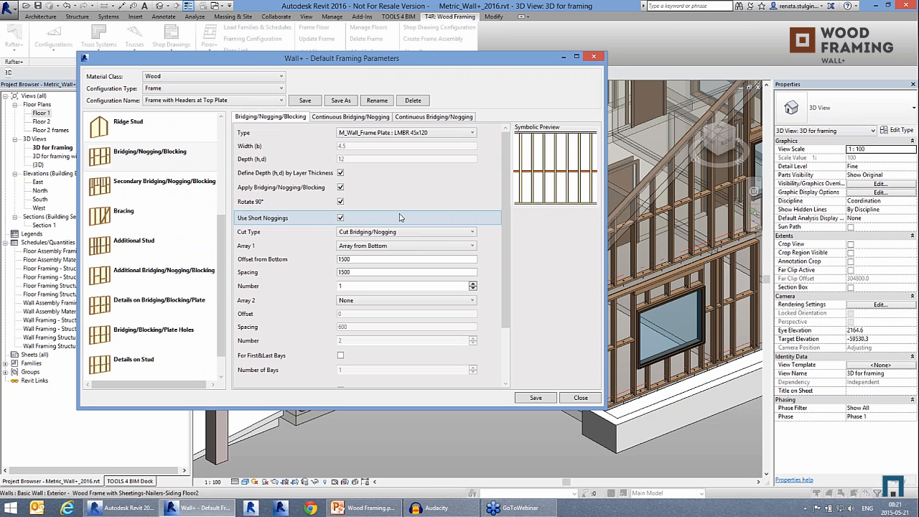
scroll(511, 294, down, 2)
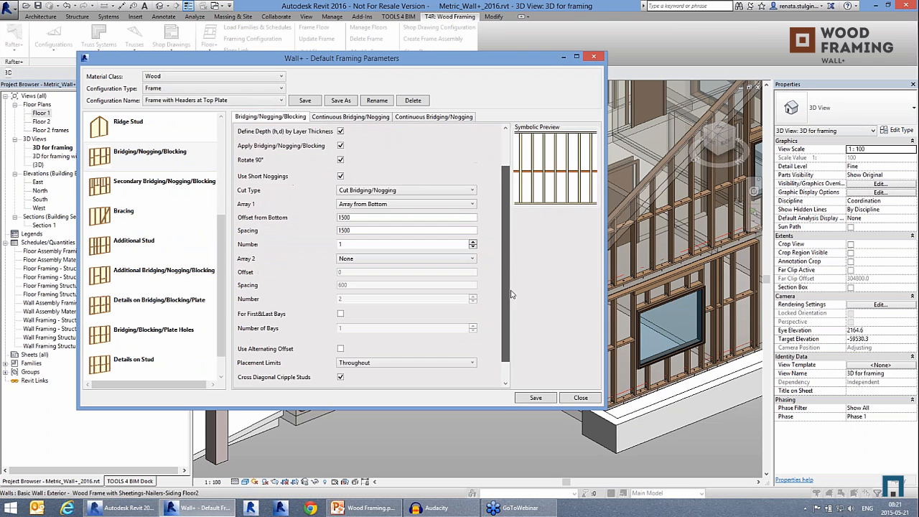
scroll(511, 295, down, 1)
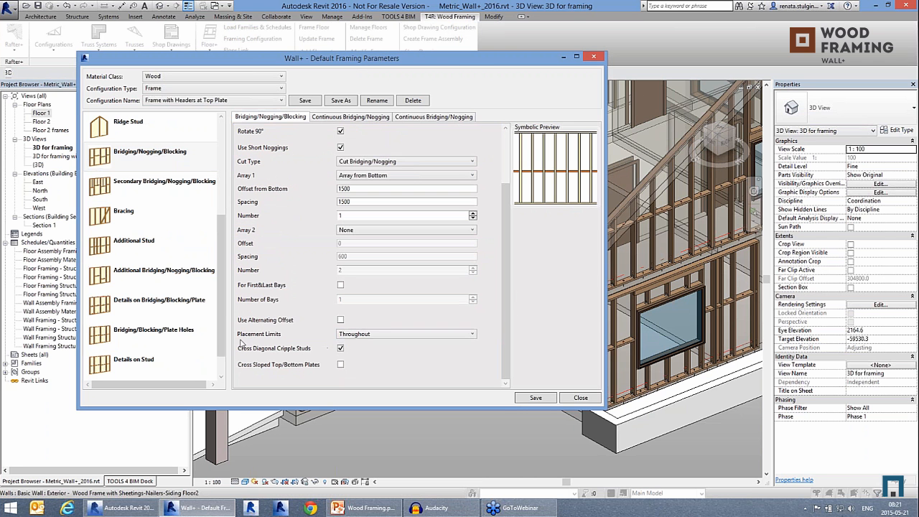
click(390, 335)
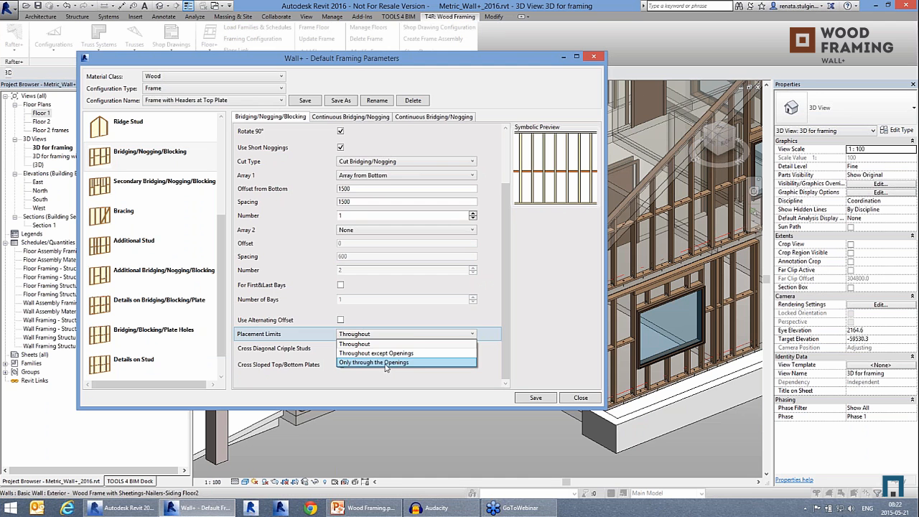
click(483, 321)
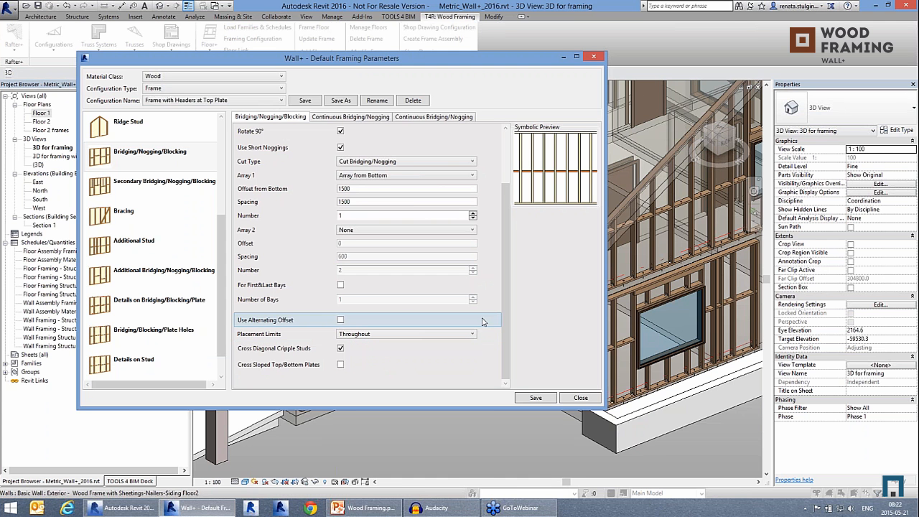
Review the default settings for secondary bridging, bracing, additional studs and additional bridging
click(126, 185)
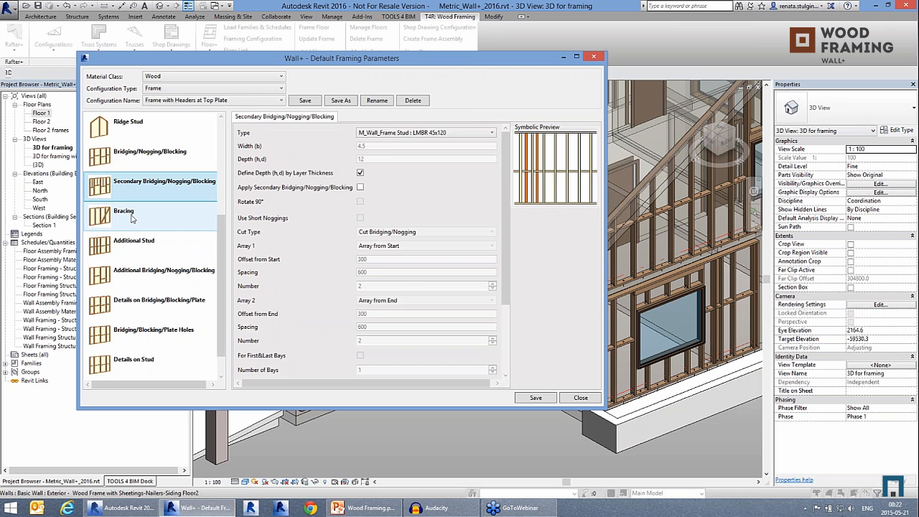
click(132, 219)
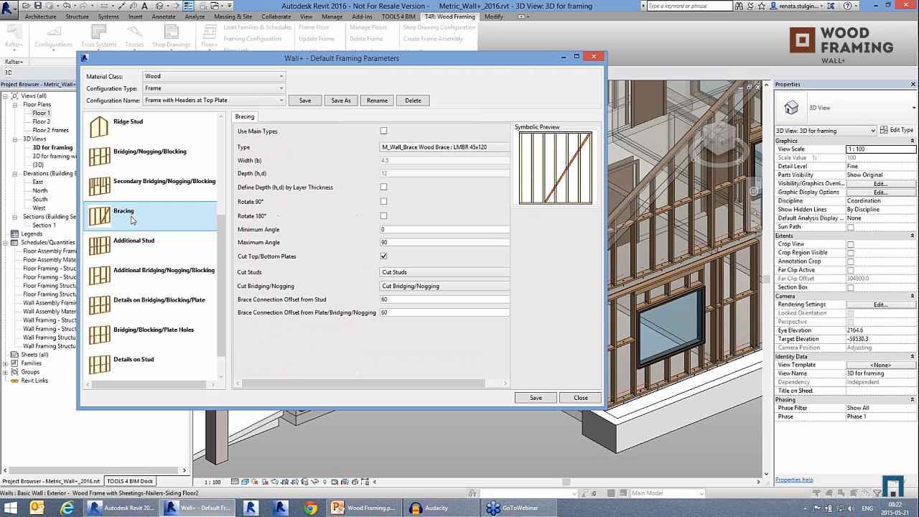
click(136, 251)
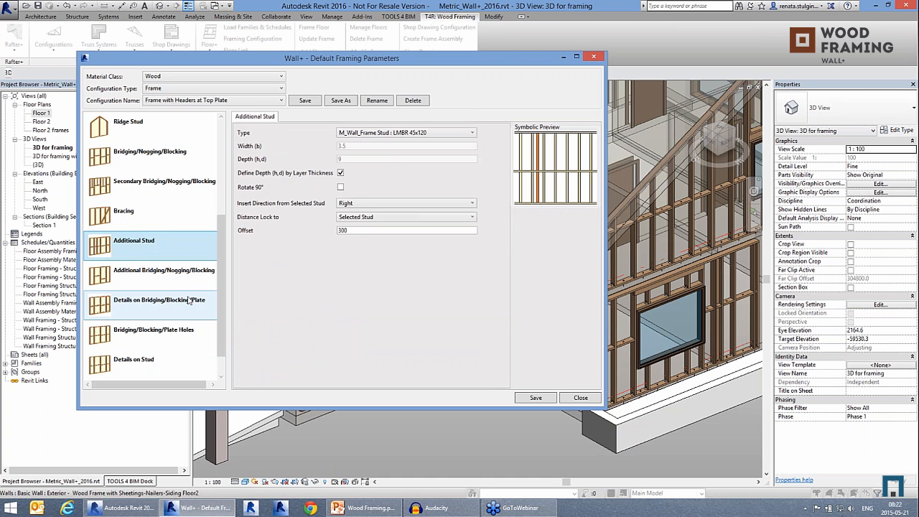
click(157, 276)
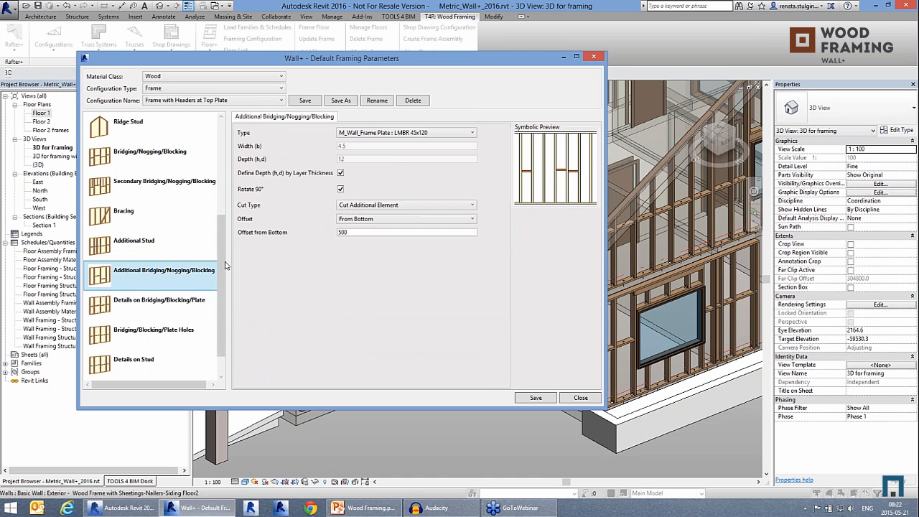
scroll(226, 269, down, 1)
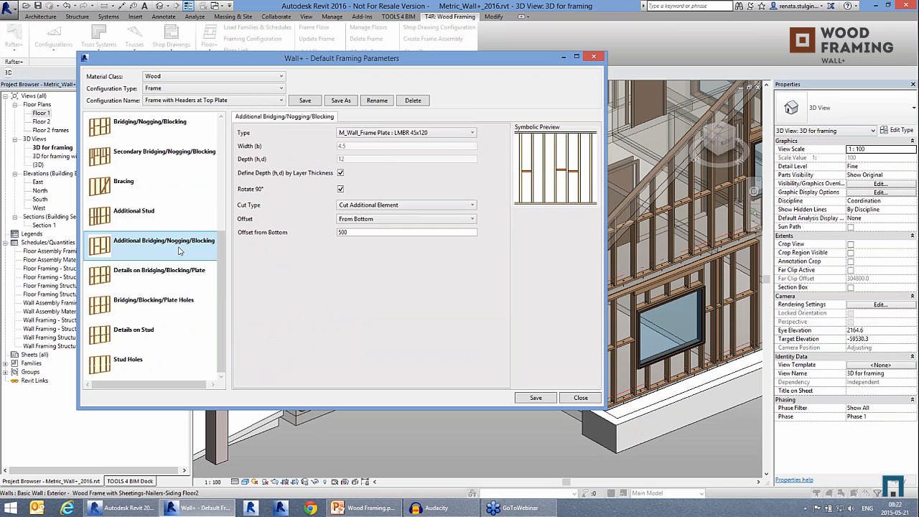
Review the Details on Bridging/Blocking/Plate settings, comparing the anchor detail with the clip angle detail
click(150, 281)
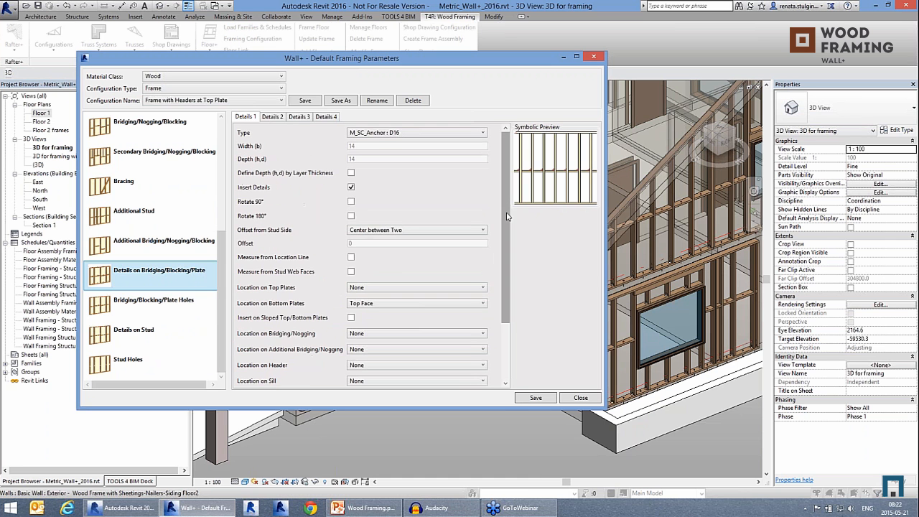
click(374, 133)
click(374, 136)
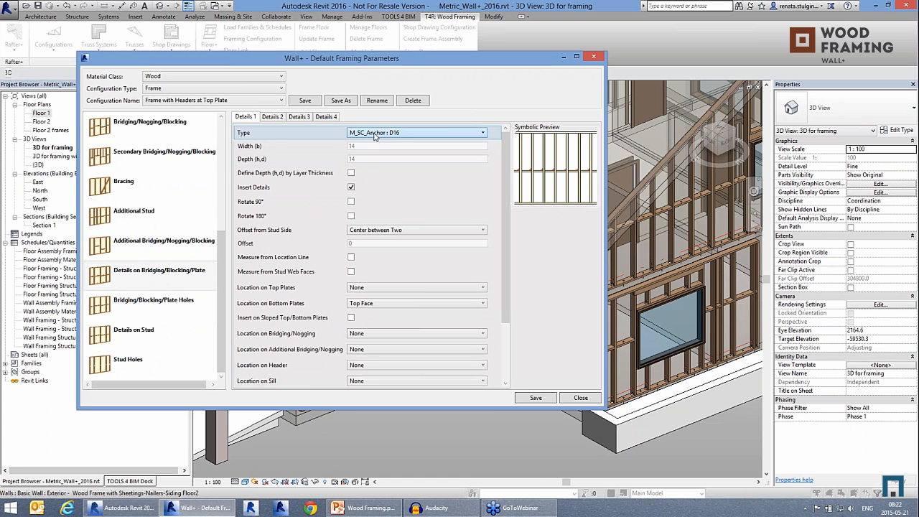
click(273, 117)
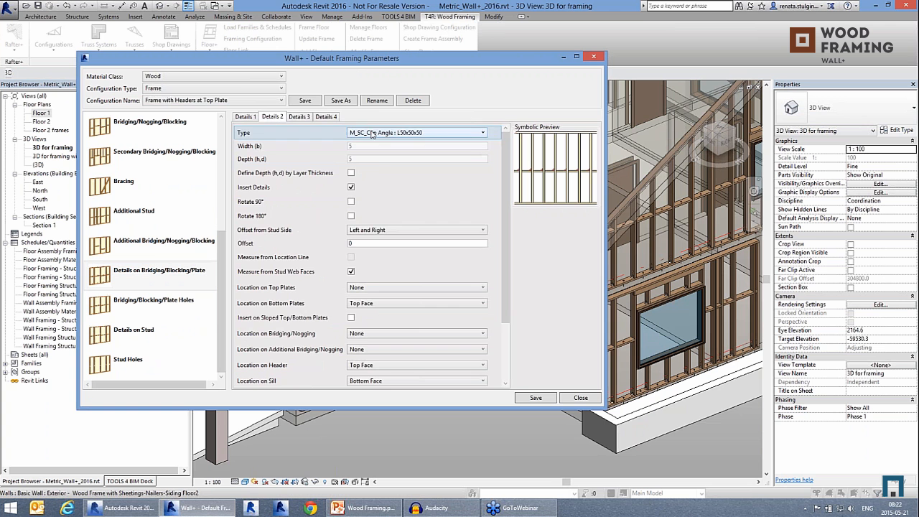
mouse_move(506, 282)
mouse_down()
mouse_move(518, 357)
mouse_move(513, 288)
mouse_up()
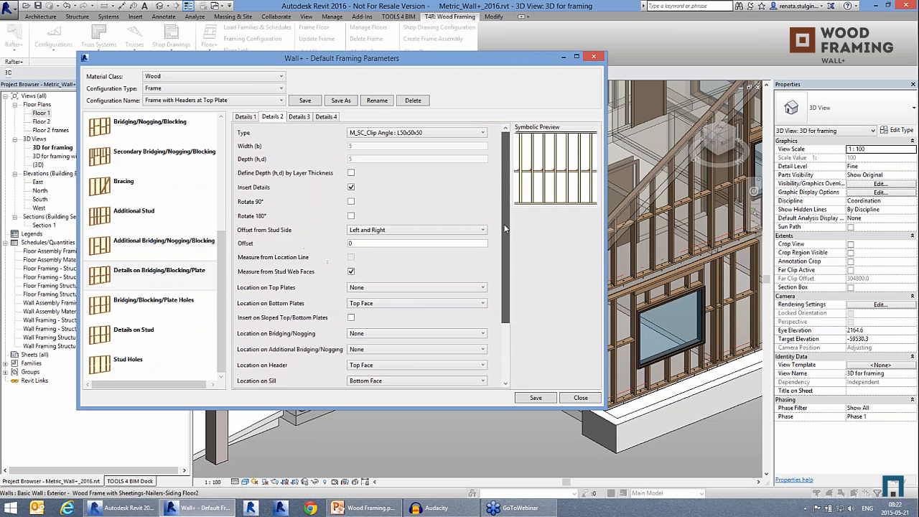
Review the default settings for bridging/blocking/plate holes, details on studs and stud holes
click(140, 310)
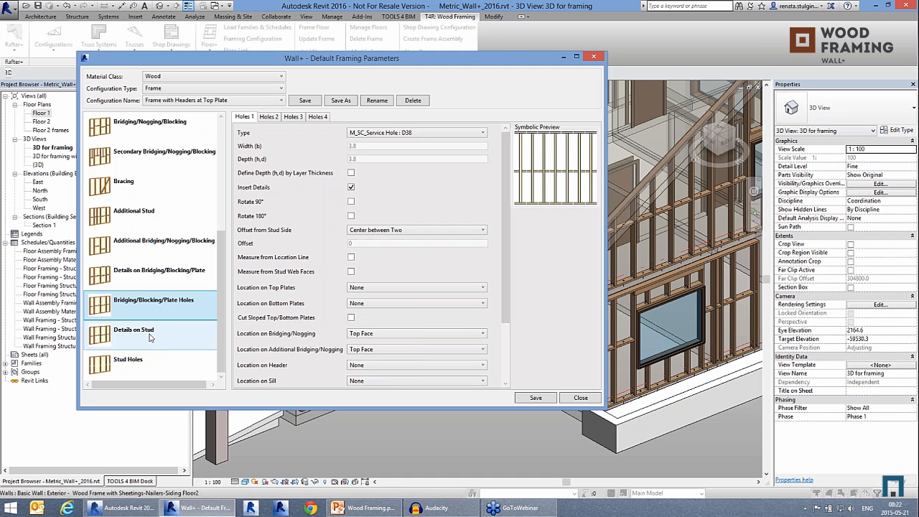
click(150, 336)
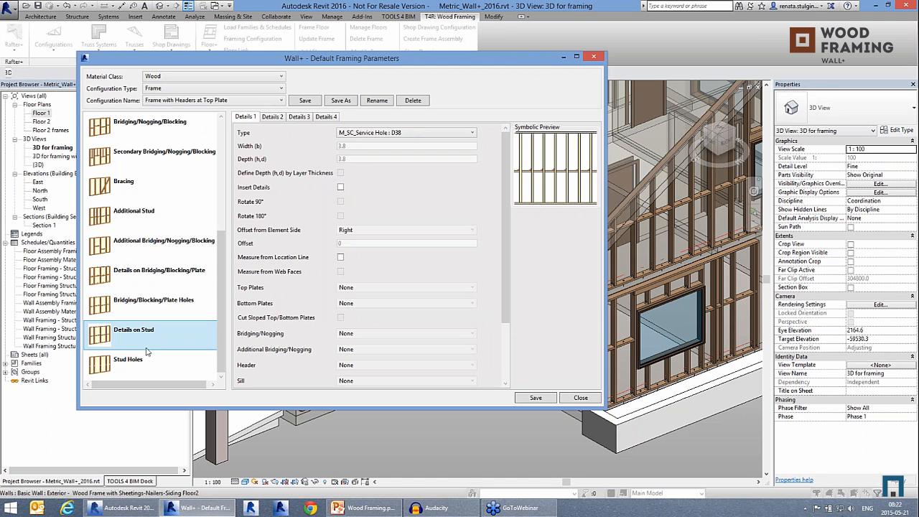
click(301, 119)
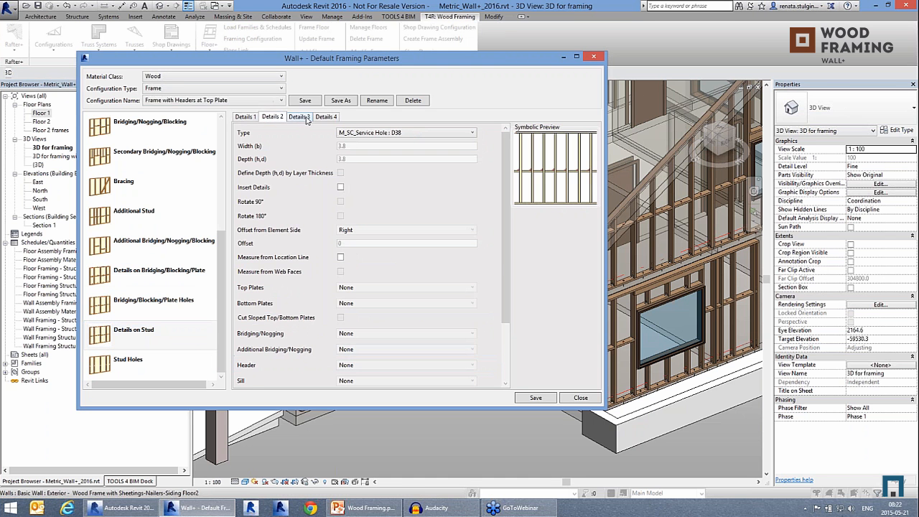
click(130, 360)
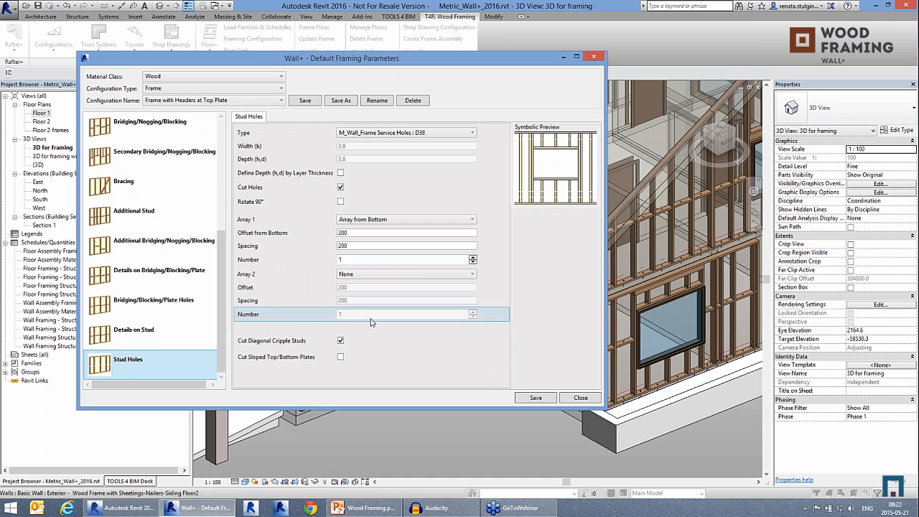
drag(221, 316, 222, 185)
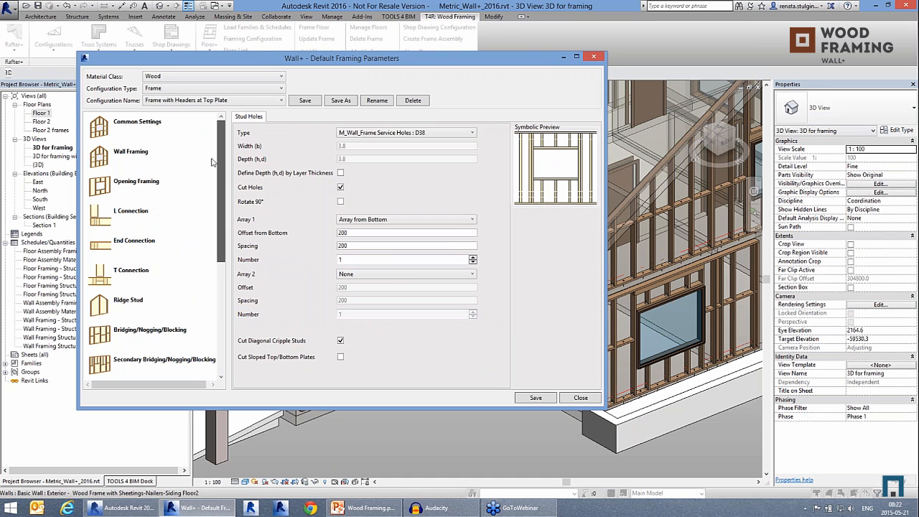
Switch to the Horizontal Nailer configuration type and review its wall, opening, connection and horizontal nailer settings
click(190, 89)
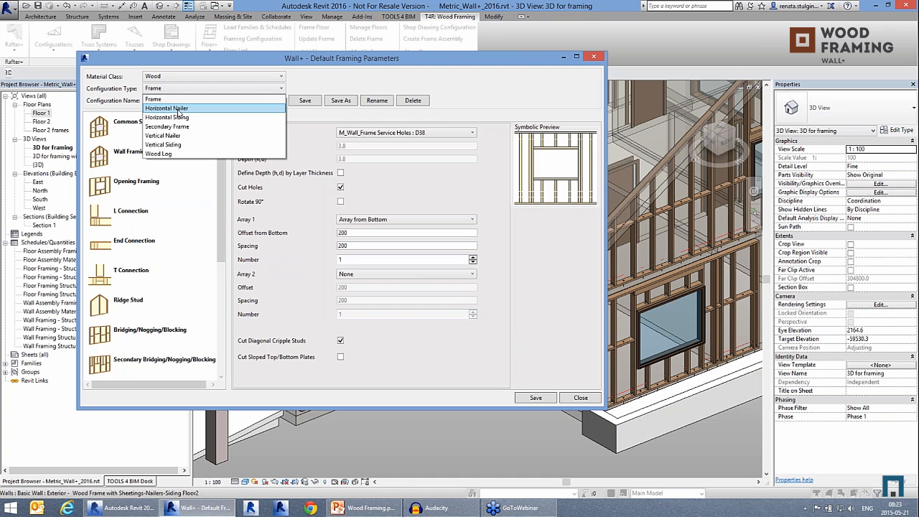
click(176, 108)
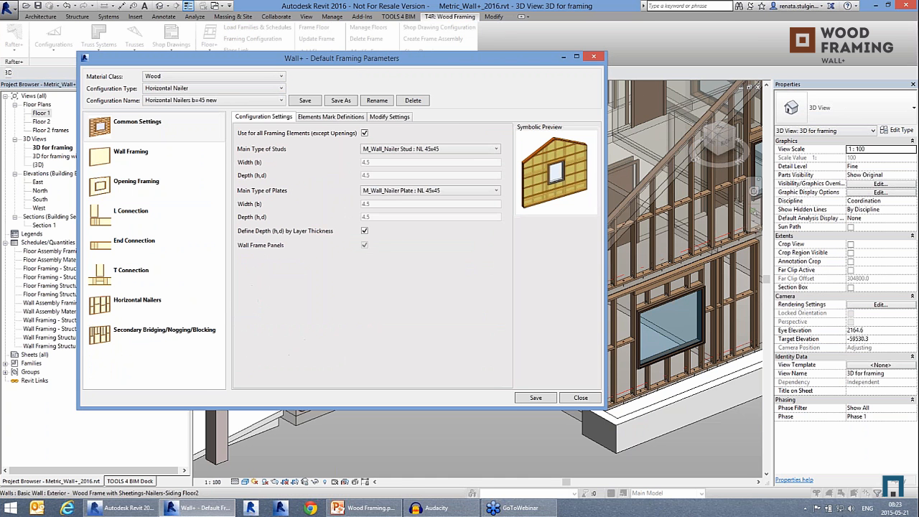
click(134, 167)
click(131, 188)
click(135, 219)
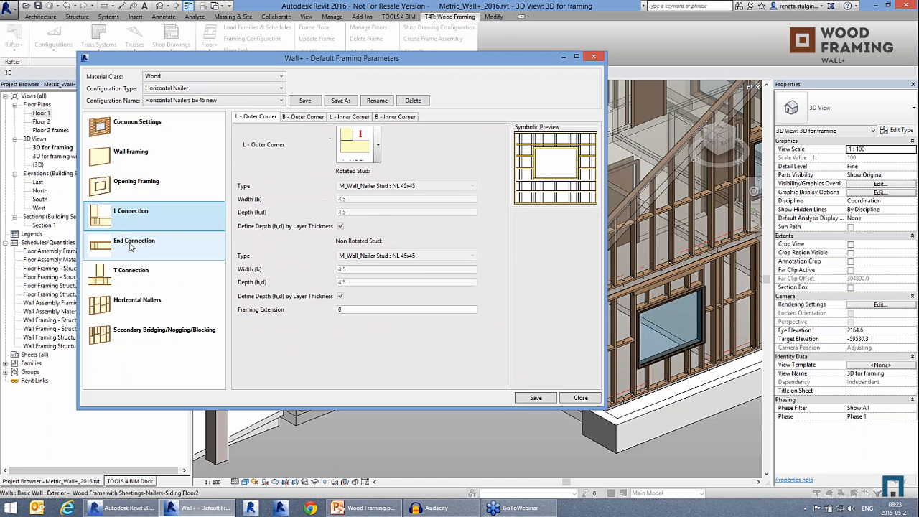
click(136, 250)
click(136, 273)
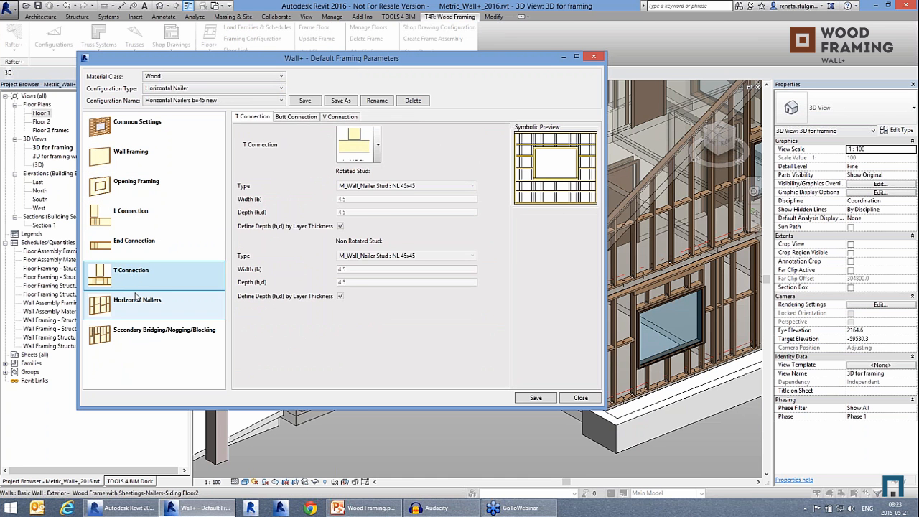
click(142, 309)
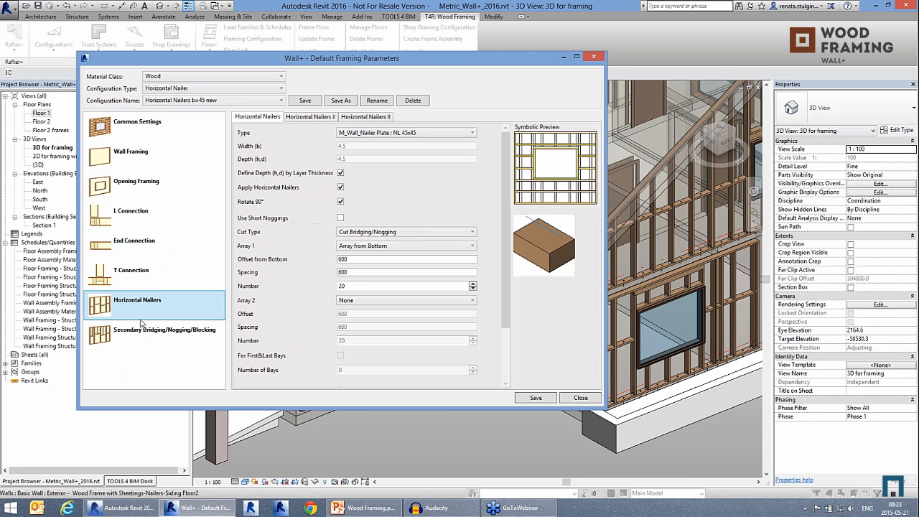
Switch to the Horizontal Siding configuration type and review its wall framing, opening framing and L, end and T connection settings
click(185, 89)
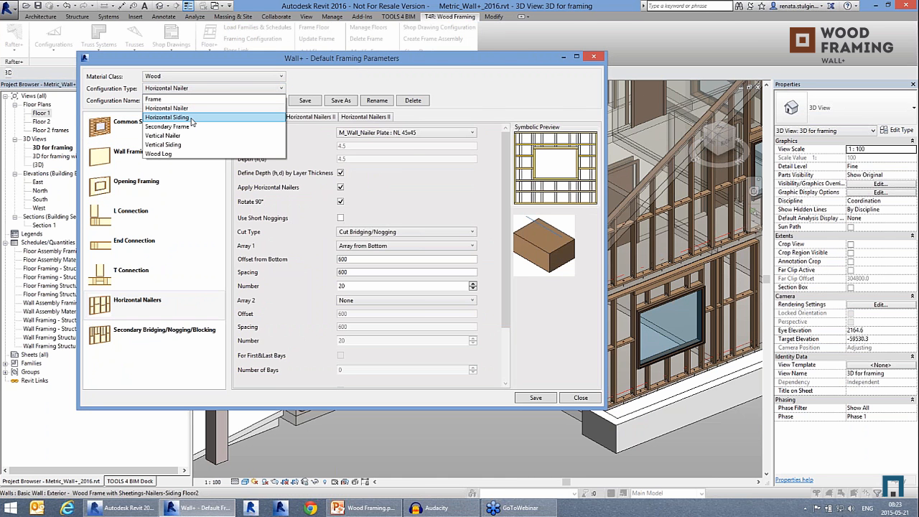
click(191, 119)
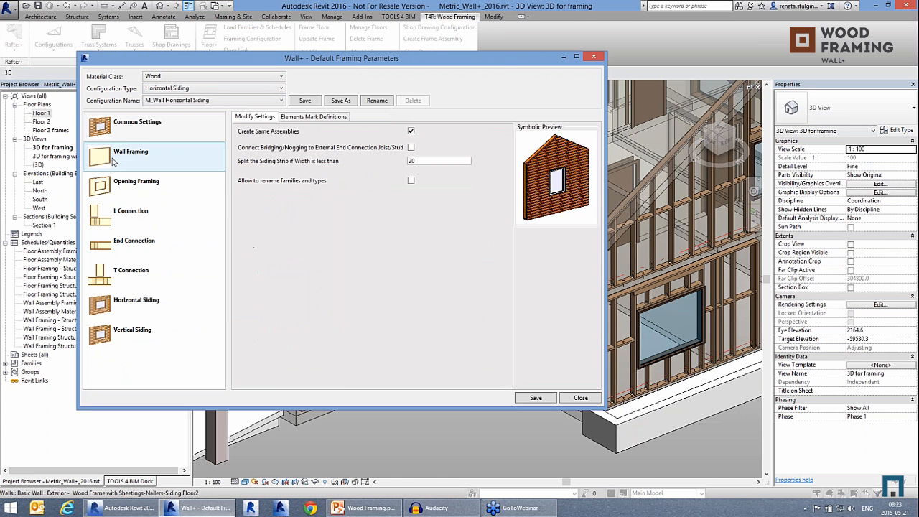
click(119, 165)
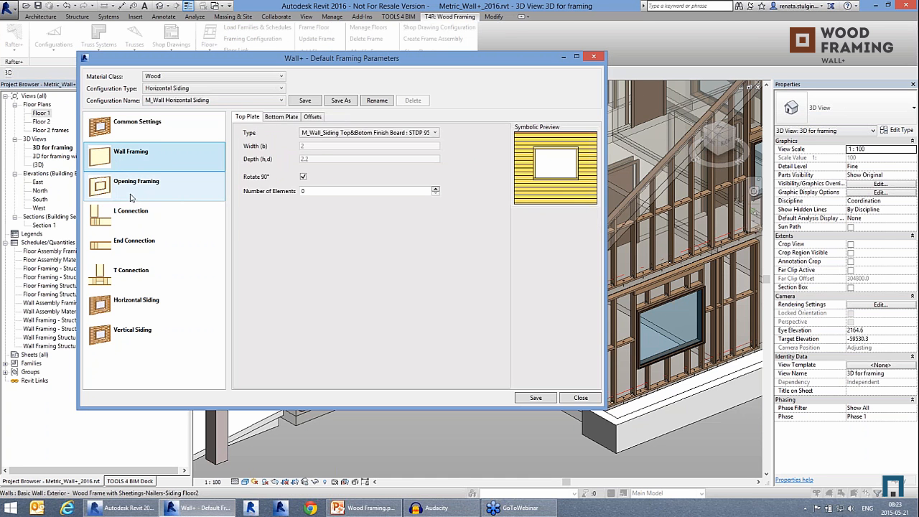
click(133, 194)
click(133, 218)
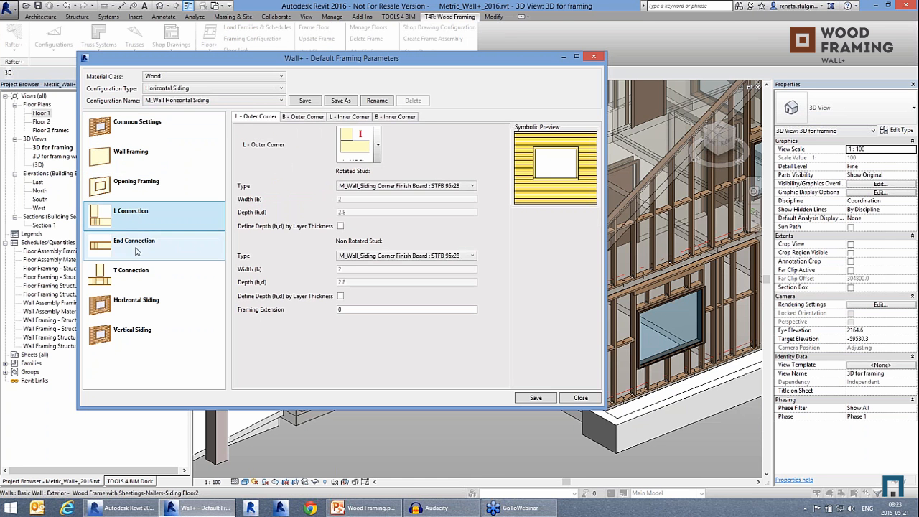
click(138, 251)
click(135, 278)
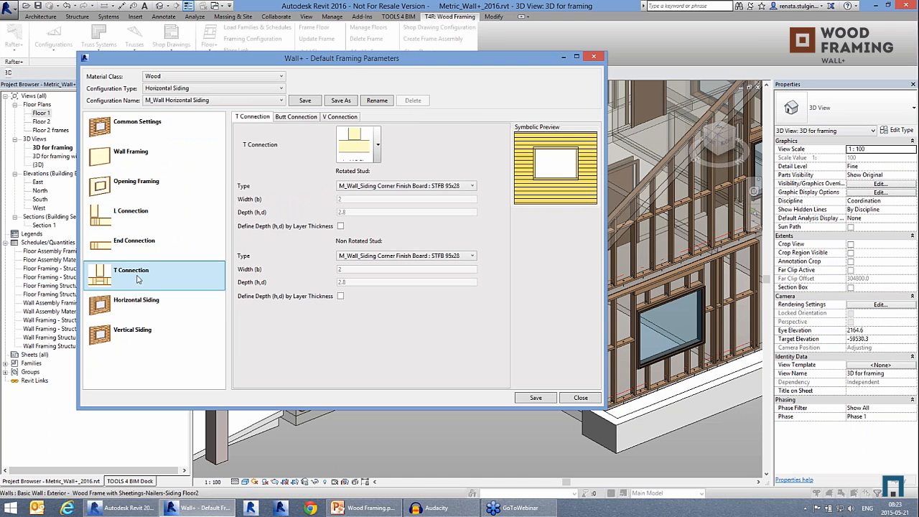
Compare the horizontal siding and vertical siding settings of the M_Wall Horizontal Siding configuration
click(140, 318)
click(141, 333)
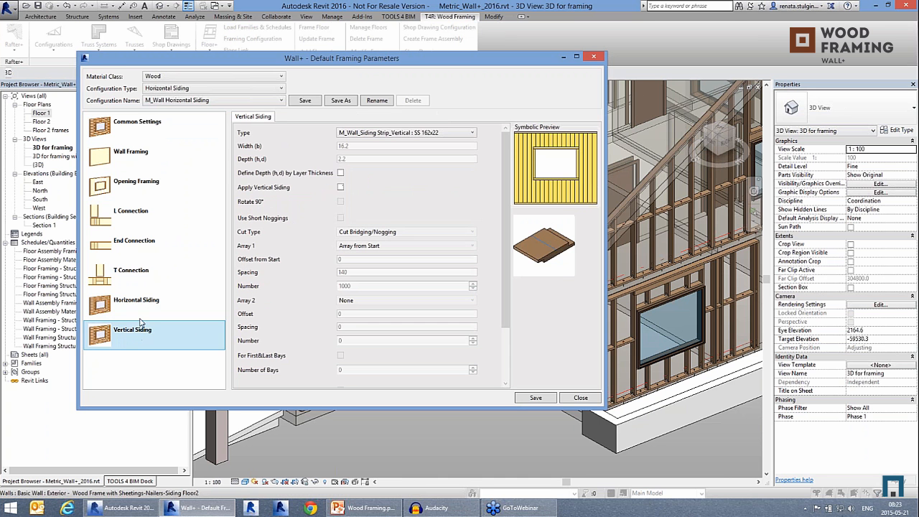
click(141, 318)
click(140, 339)
click(141, 316)
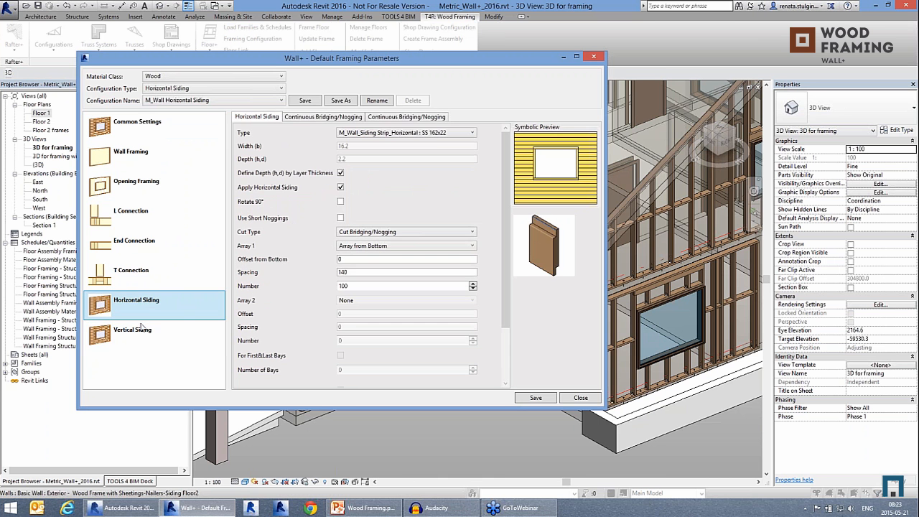
click(141, 339)
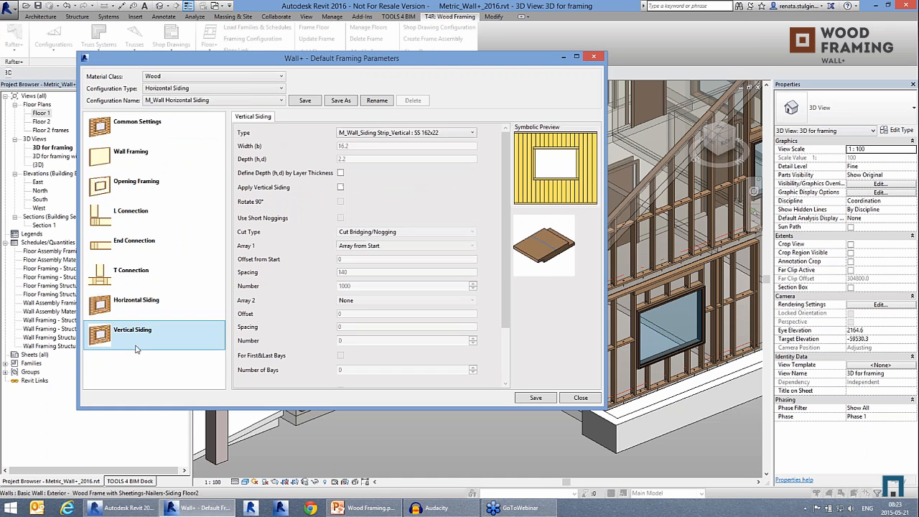
Switch to the Wood Log configuration type and review its common, wall framing, opening framing and wood log settings
click(202, 89)
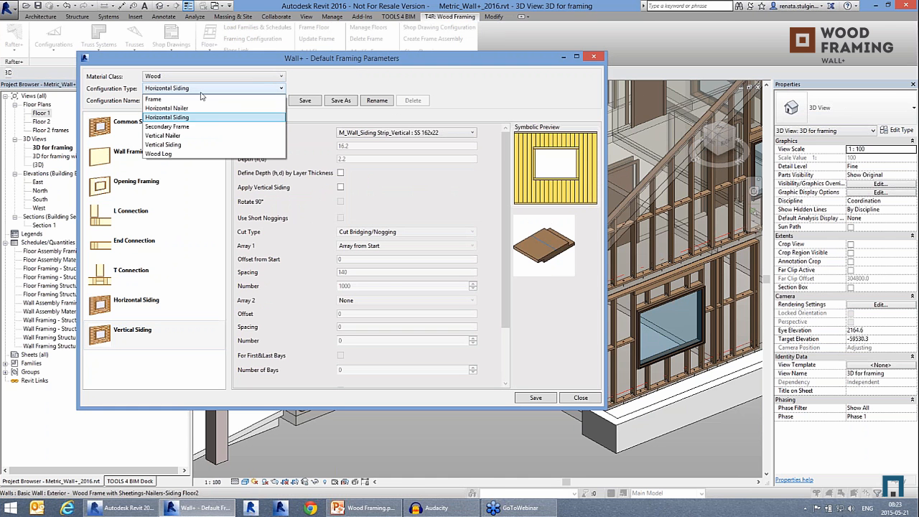
click(188, 155)
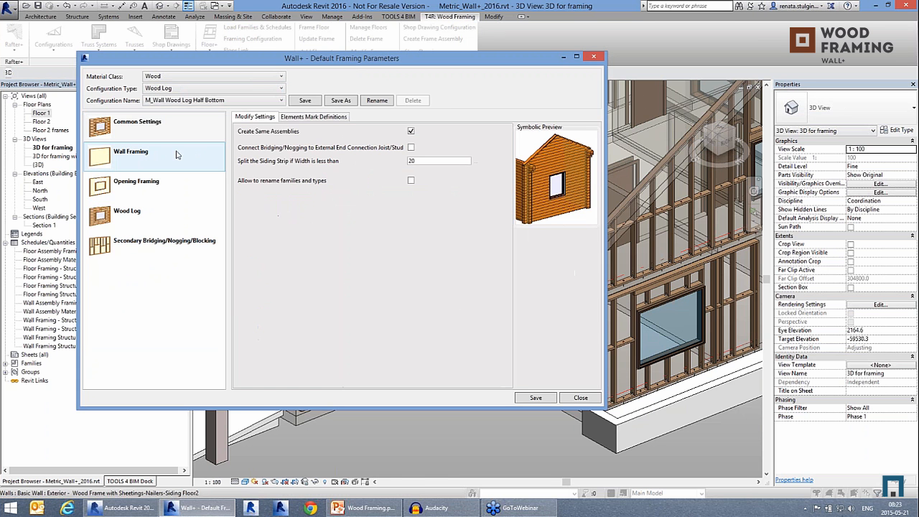
click(153, 137)
click(136, 155)
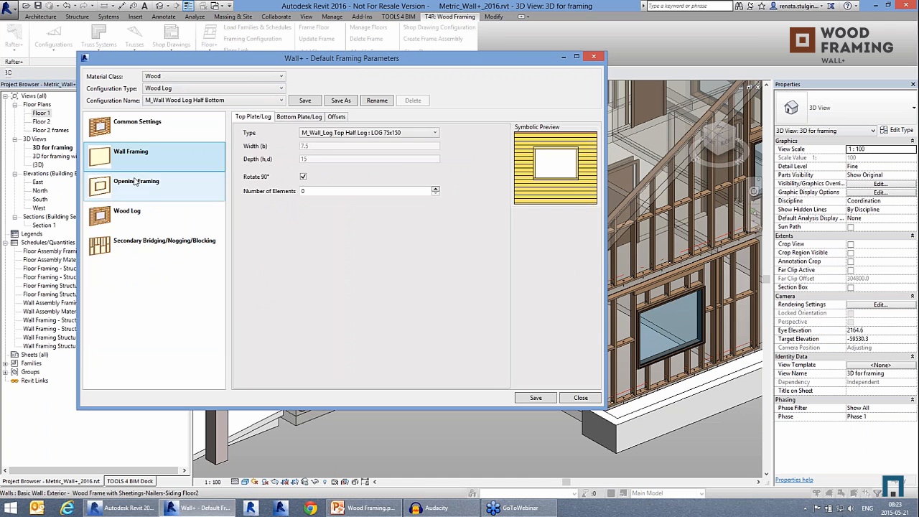
click(136, 182)
click(129, 209)
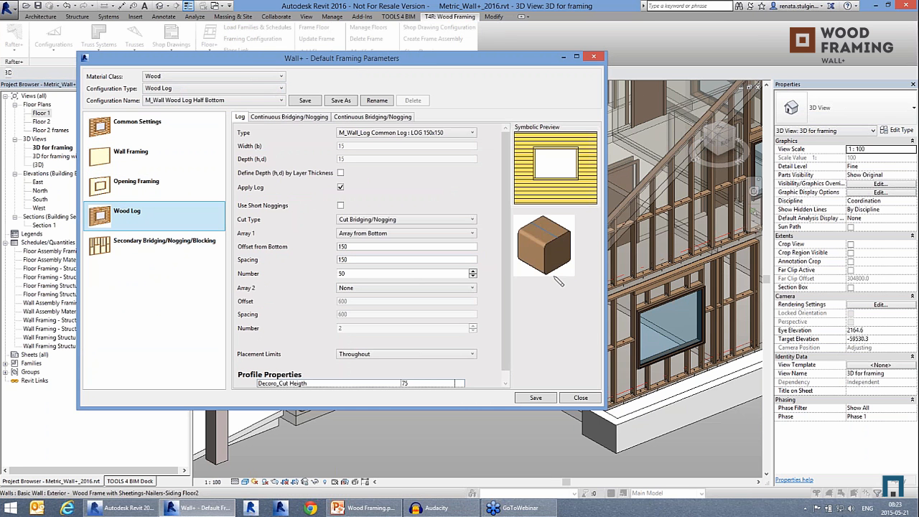
Return the configuration type to Frame and close the default framing parameters
click(195, 89)
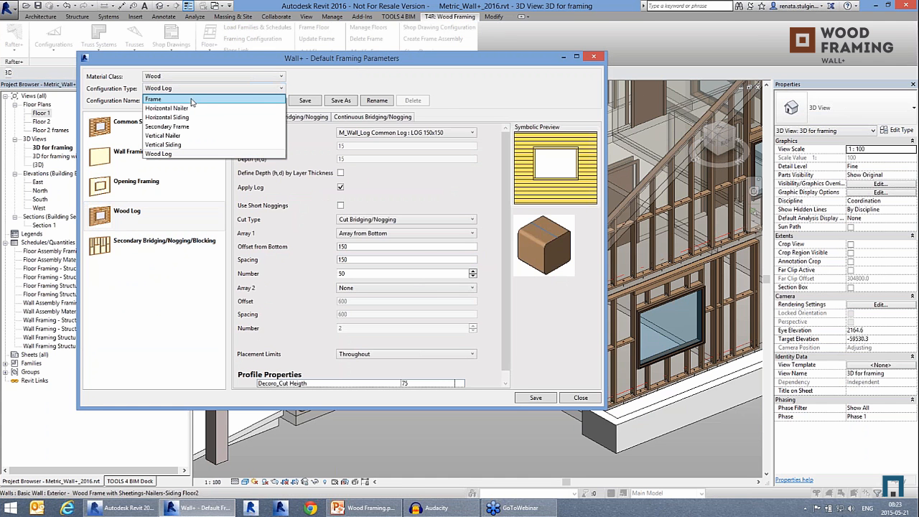
click(587, 399)
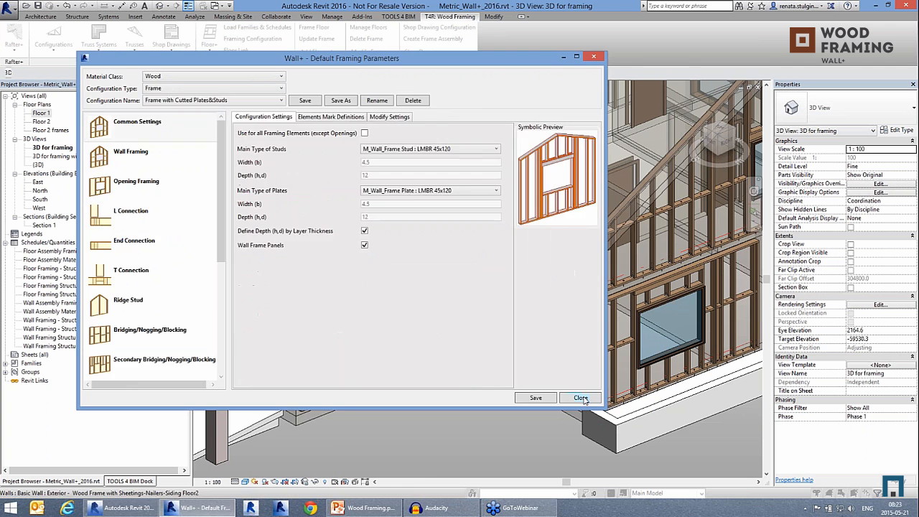
click(580, 398)
Add an external-side diagonal brace between the bottom and top plates of the windowless wall, running up to its outer corner
scroll(528, 431, up, 2)
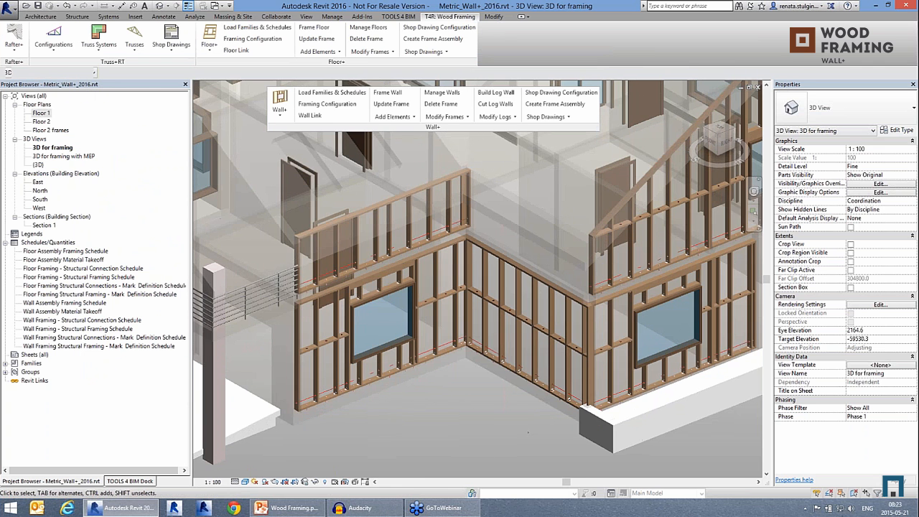
scroll(470, 149, up, 4)
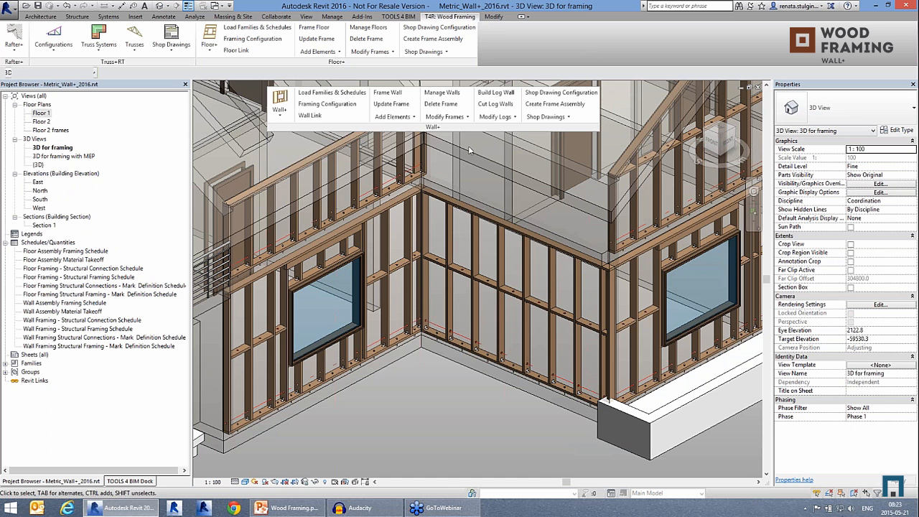
click(393, 116)
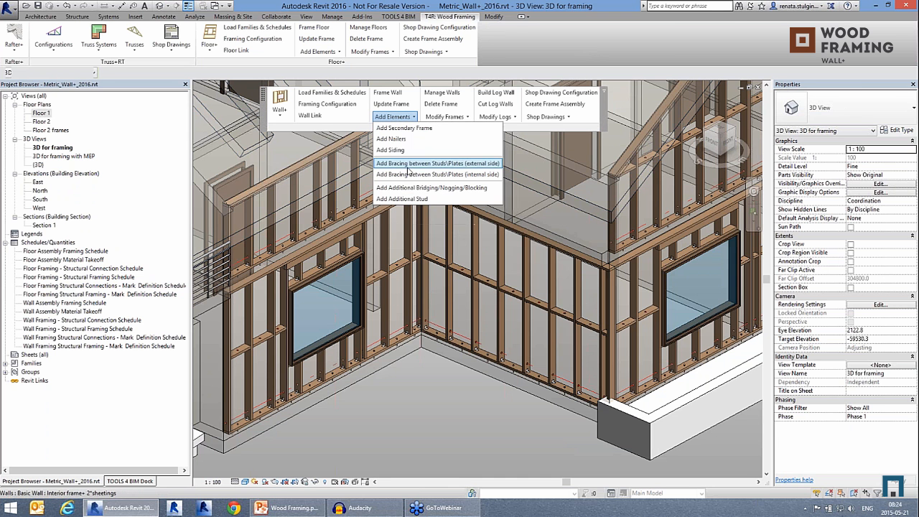
click(438, 163)
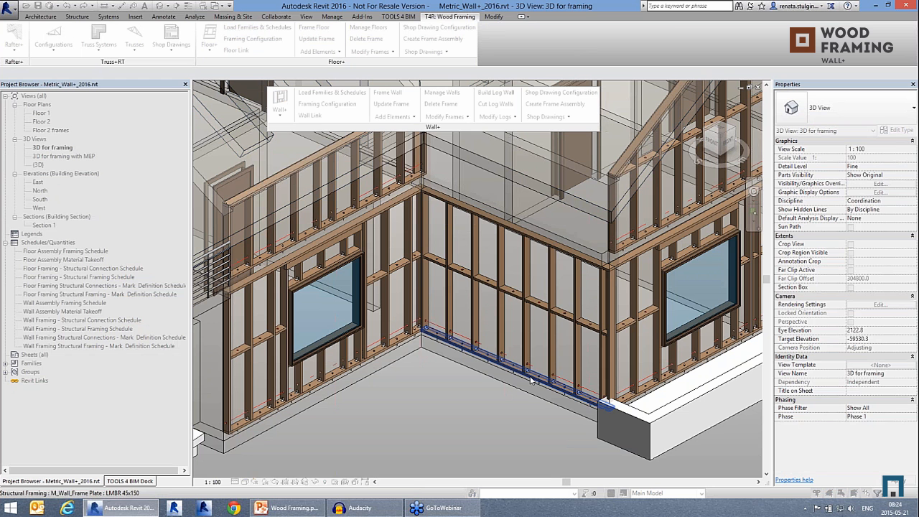
click(530, 381)
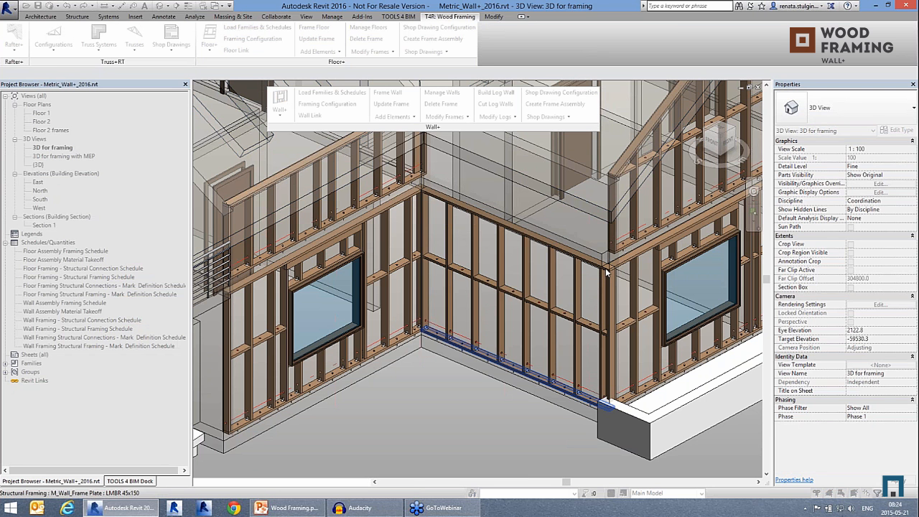
click(607, 271)
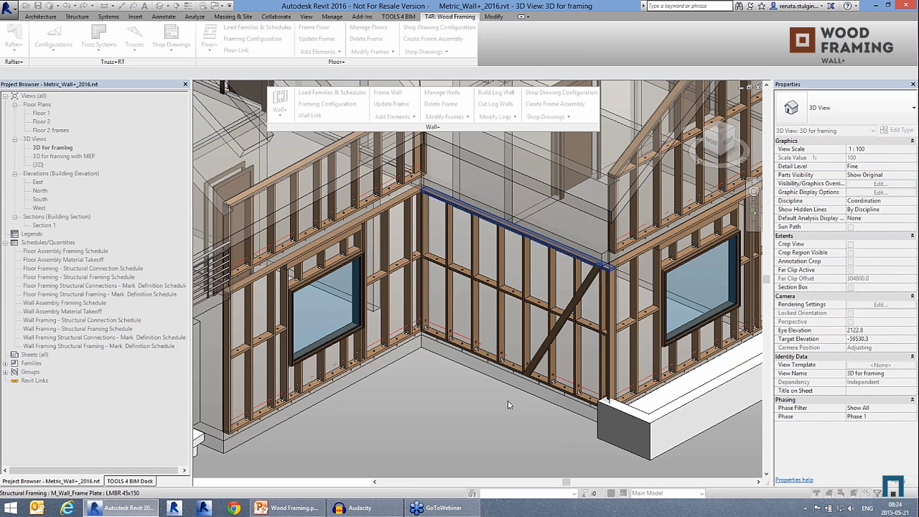
scroll(632, 246, up, 3)
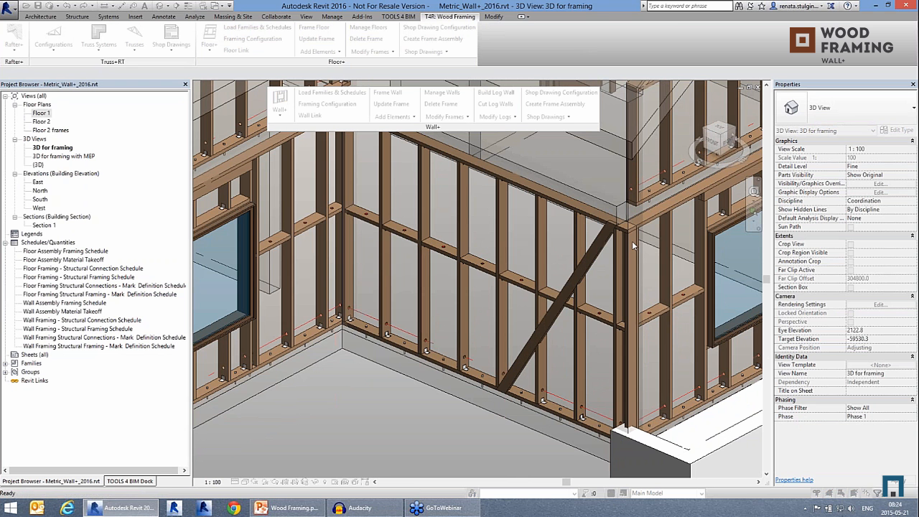
Add an additional stud to the windowless wall, offset from the first full stud beyond the inner corner toward the brace
key(Escape)
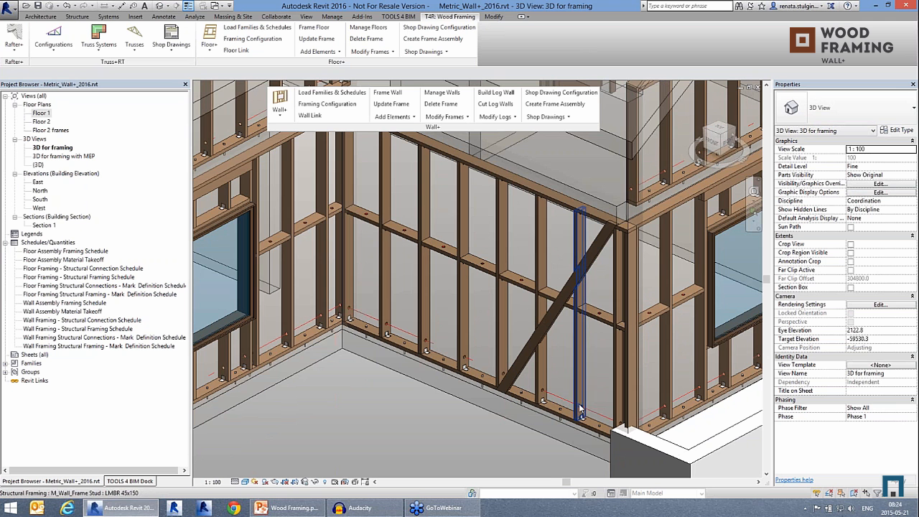
middle_drag(426, 340, 437, 353)
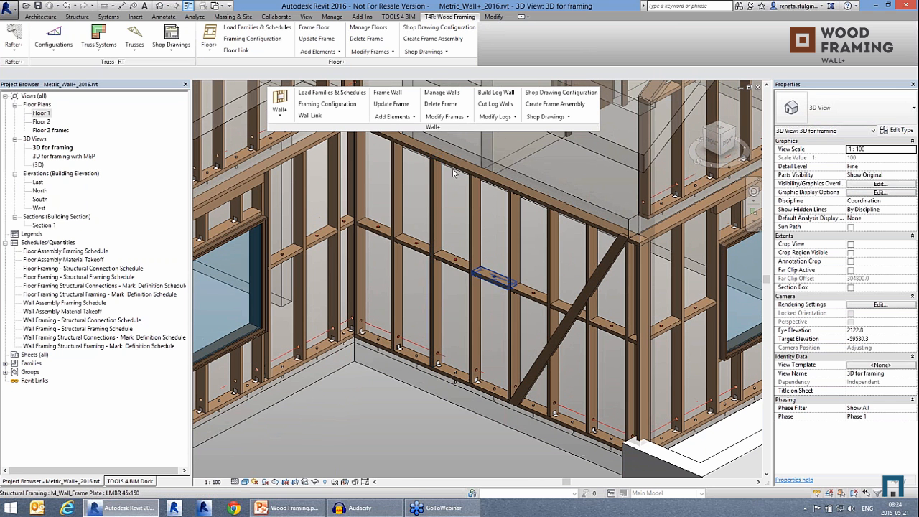
click(394, 116)
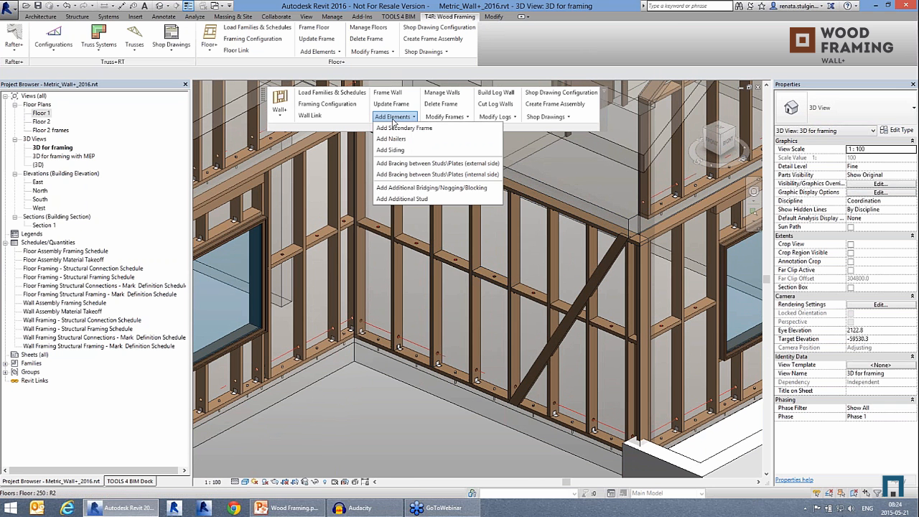
click(423, 200)
click(400, 284)
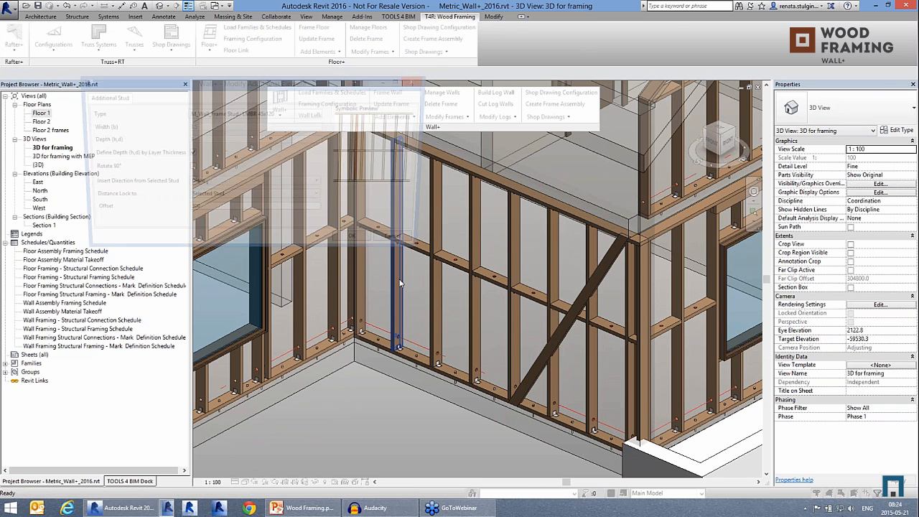
click(357, 245)
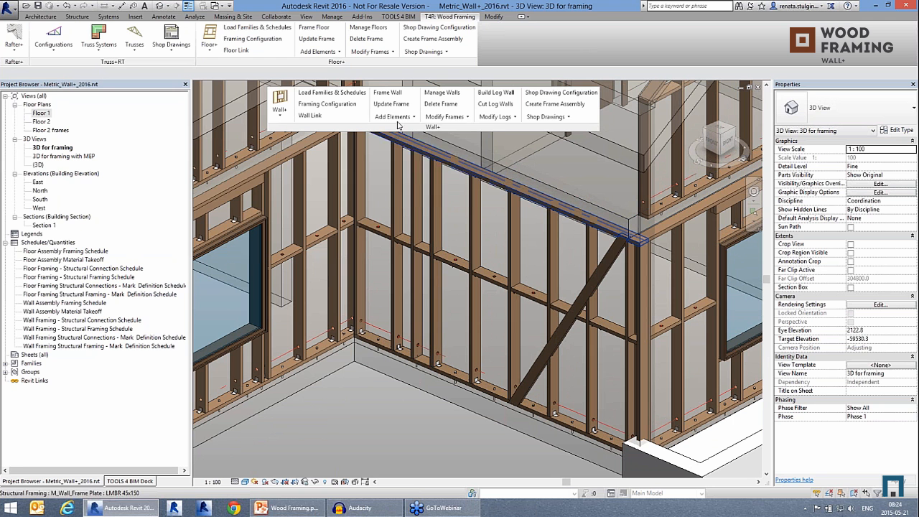
Add an additional blocking piece between two neighbouring studs in the lower part of the windowless wall
click(395, 117)
click(426, 200)
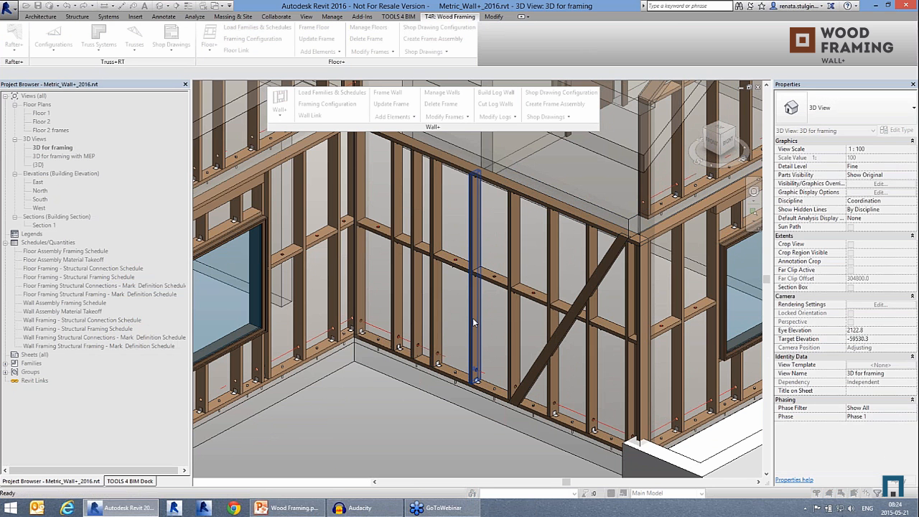
click(473, 322)
click(381, 266)
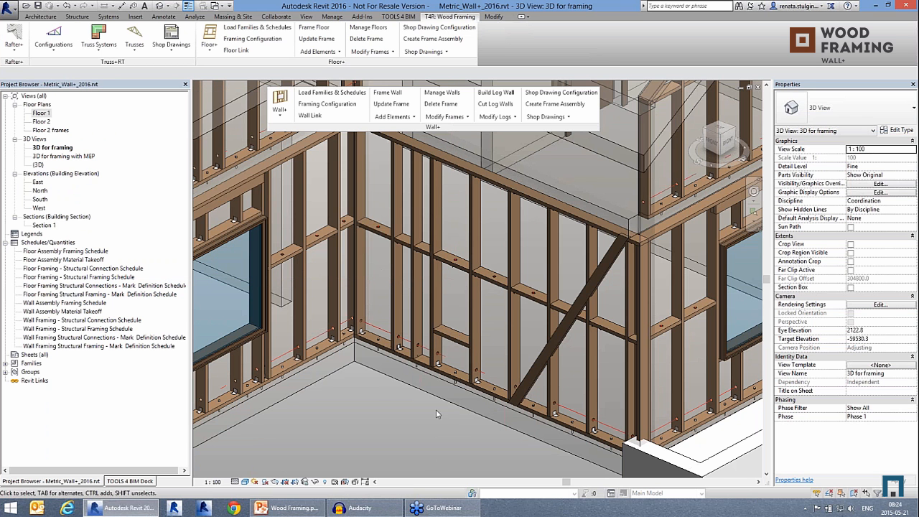
click(434, 310)
click(392, 104)
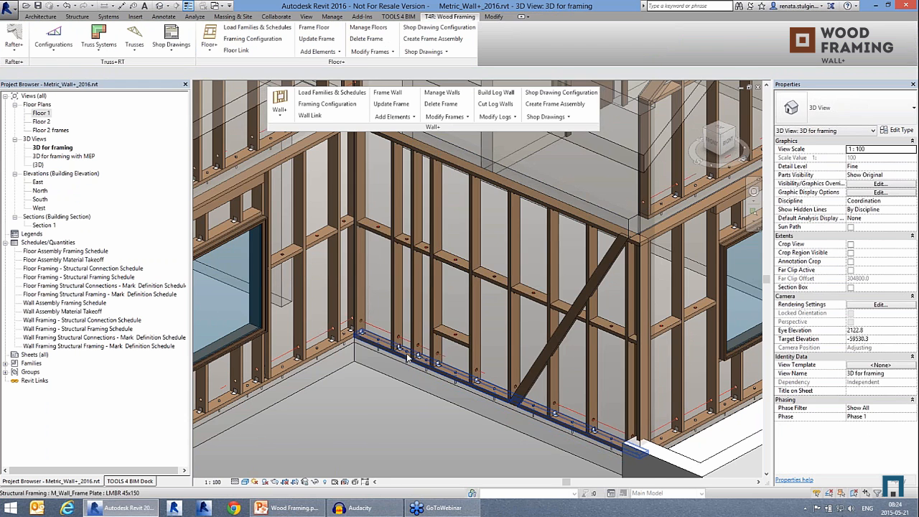
Use Align Studs with Other Element to line up the upper-floor wall's studs with the stud nearest the inner corner in the windowed wall below
scroll(432, 409, up, 3)
scroll(468, 381, down, 6)
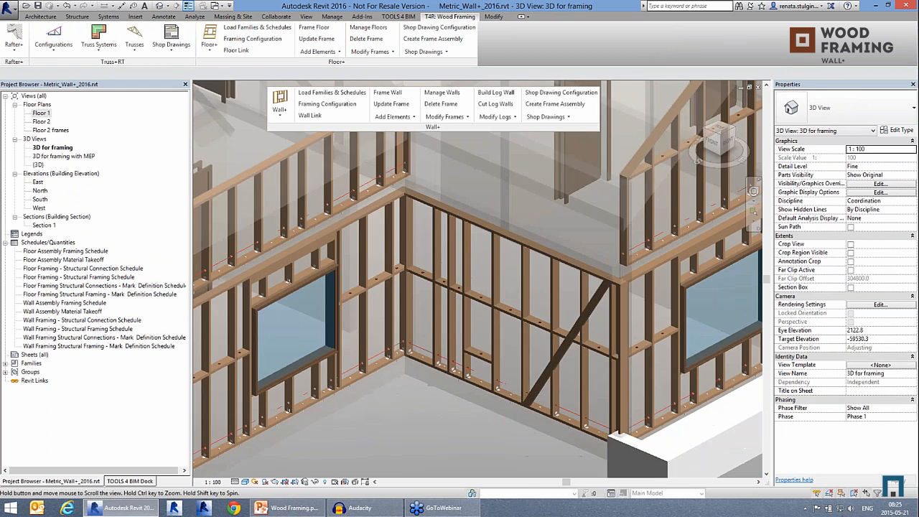
scroll(488, 410, up, 5)
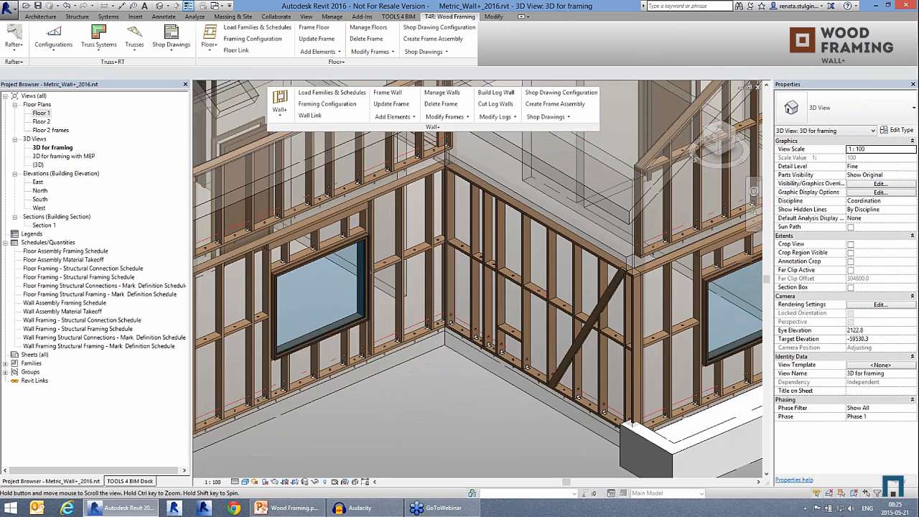
shift+middle_drag(515, 428, 350, 190)
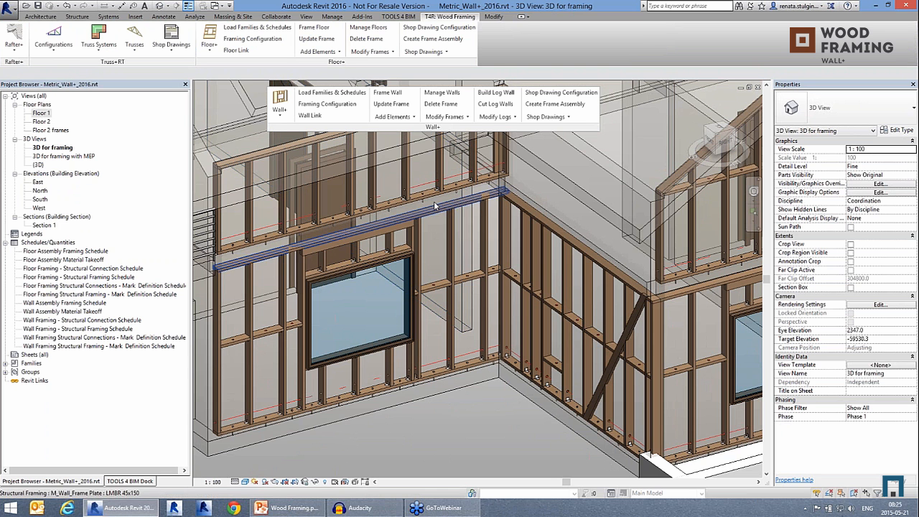
click(399, 117)
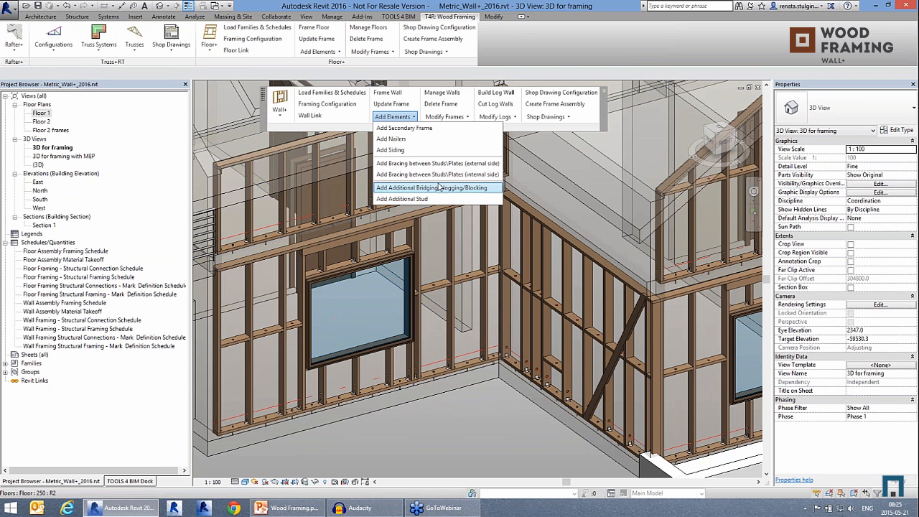
click(451, 117)
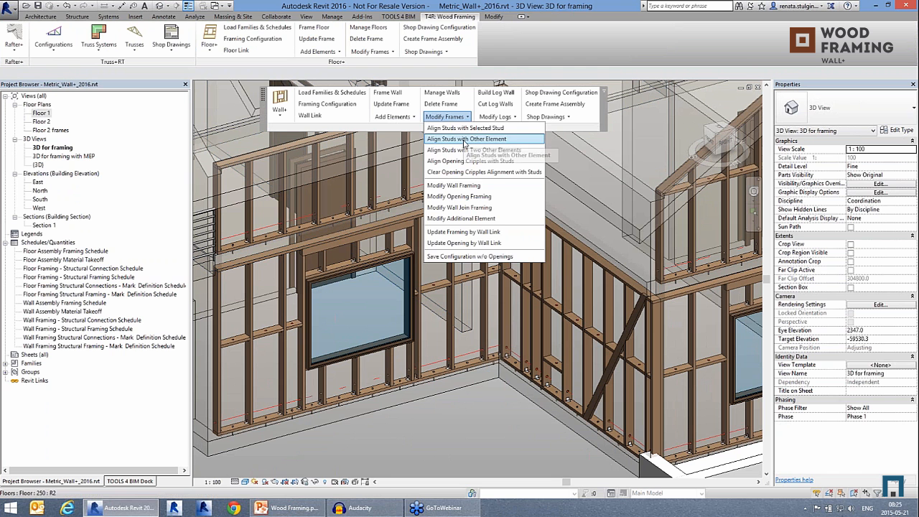
click(463, 139)
click(482, 219)
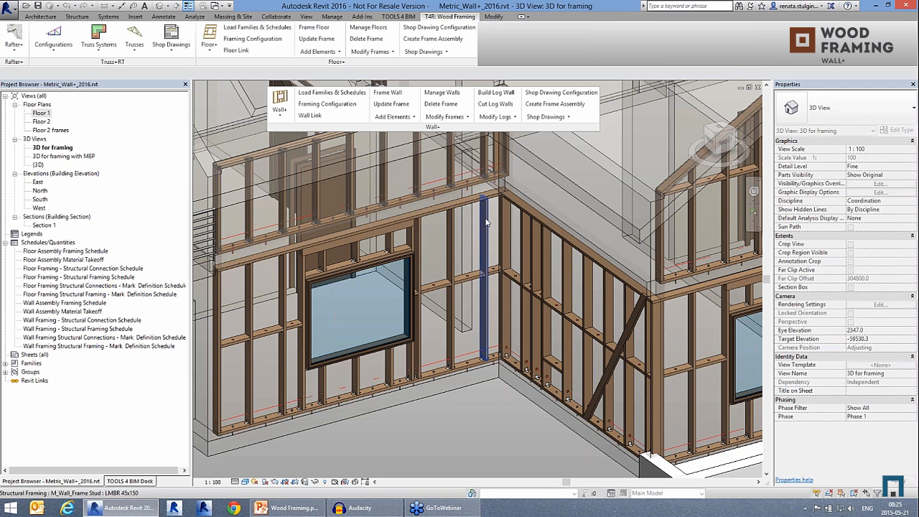
Add nailers to the three framed ground-floor walls around the inner corner and the two gable wall parts above
shift+middle_drag(502, 415, 526, 424)
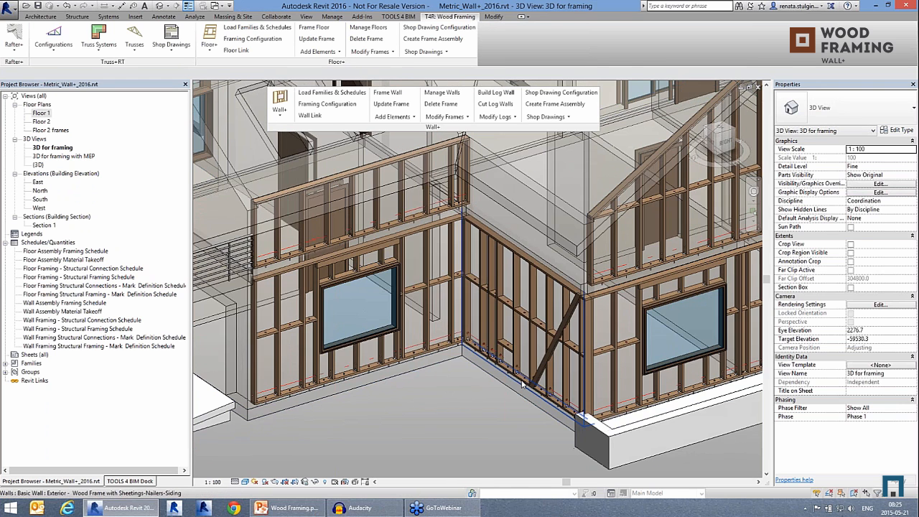
click(442, 357)
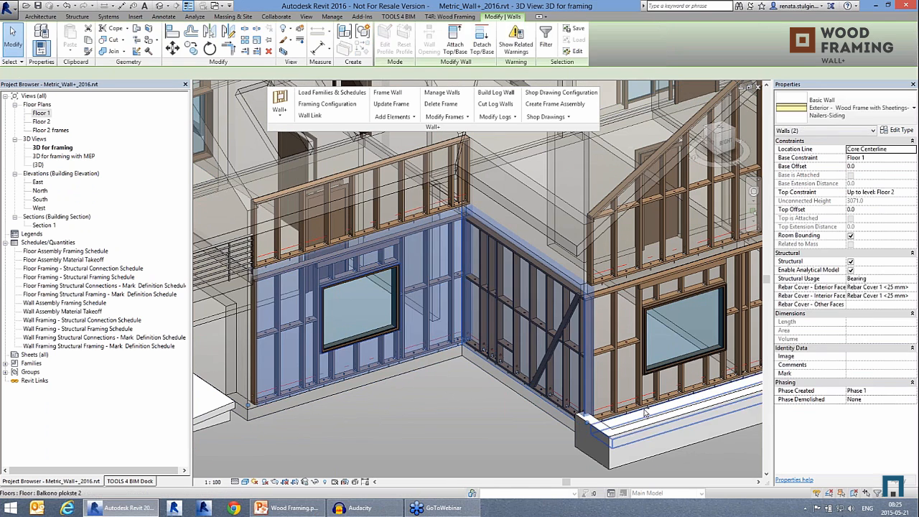
ctrl+click(645, 411)
ctrl+click(645, 412)
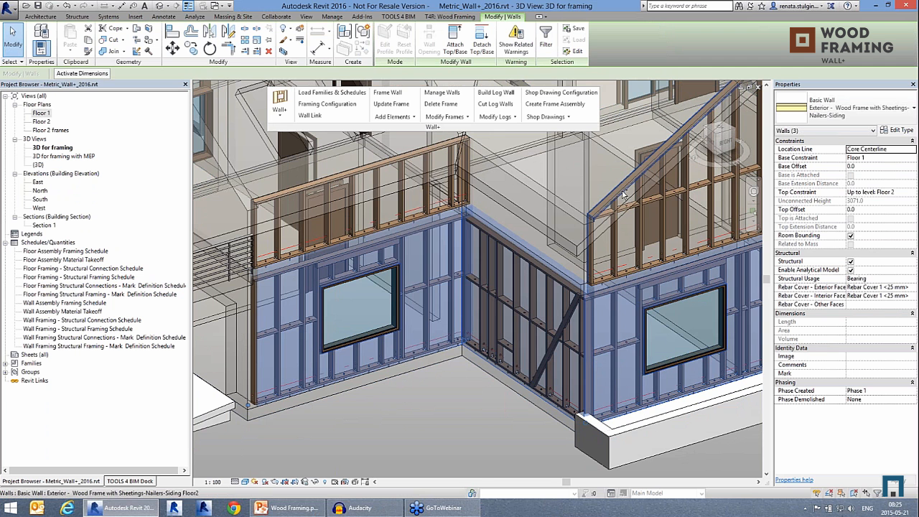
middle_drag(680, 140, 548, 247)
ctrl+click(547, 246)
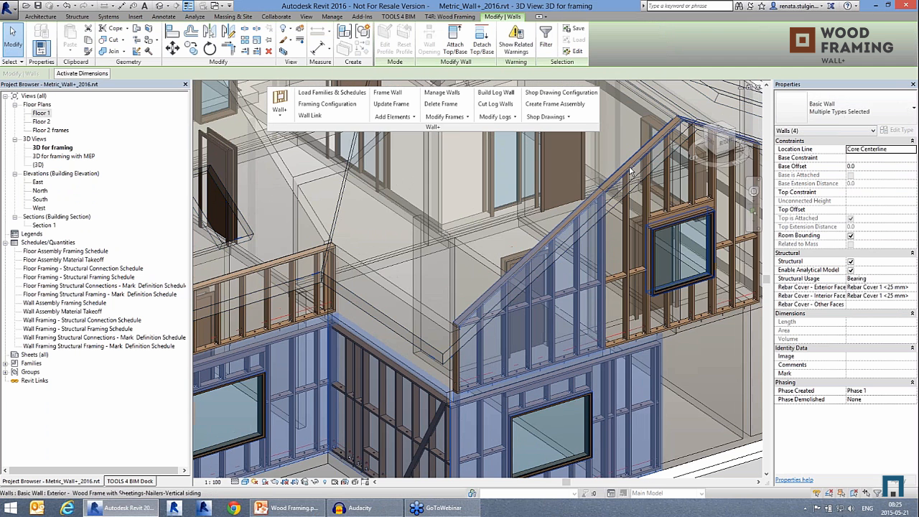
ctrl+click(627, 171)
scroll(627, 171, down, 3)
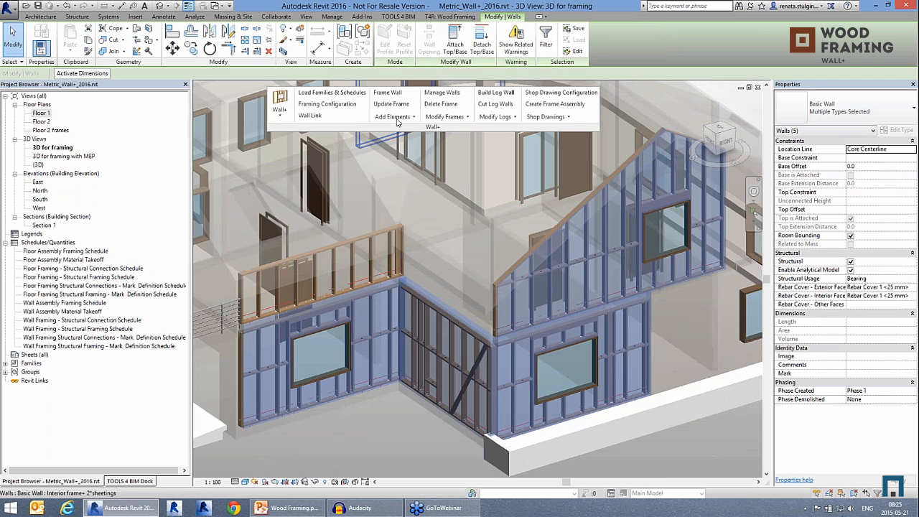
click(394, 116)
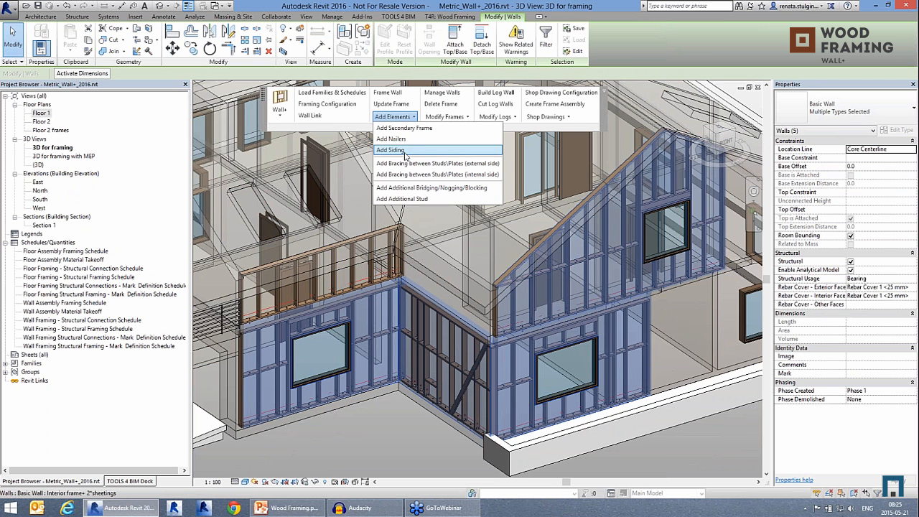
click(406, 139)
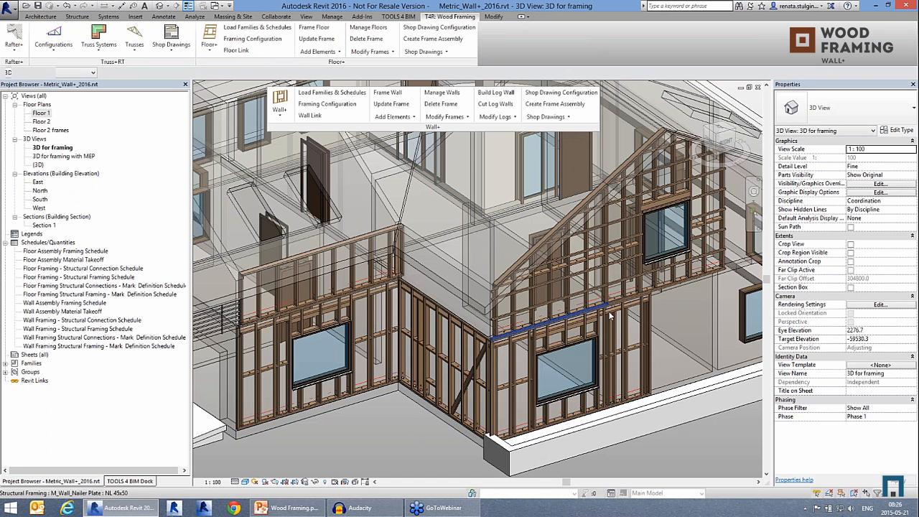
Align the studs of the windowless wall using Align Studs with Selected Stud, picking the stud crossed by the diagonal brace
scroll(610, 316, up, 4)
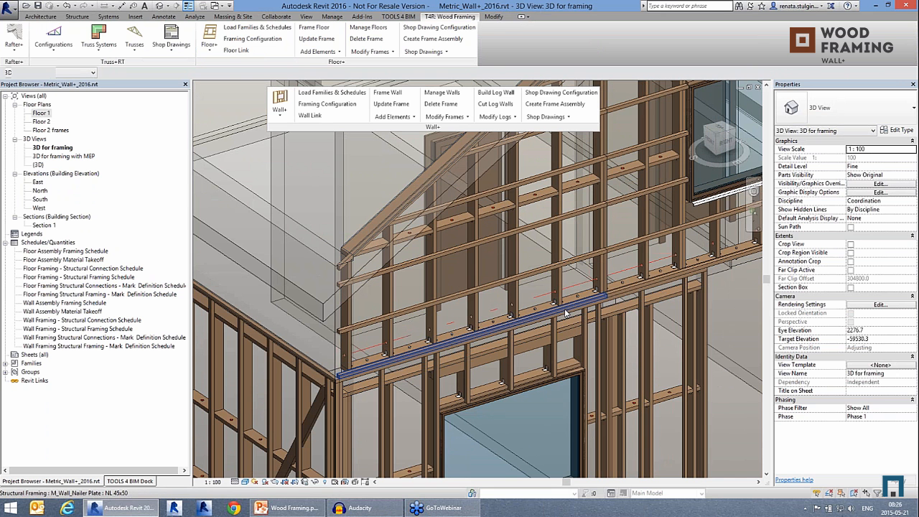
shift+middle_drag(565, 313, 531, 319)
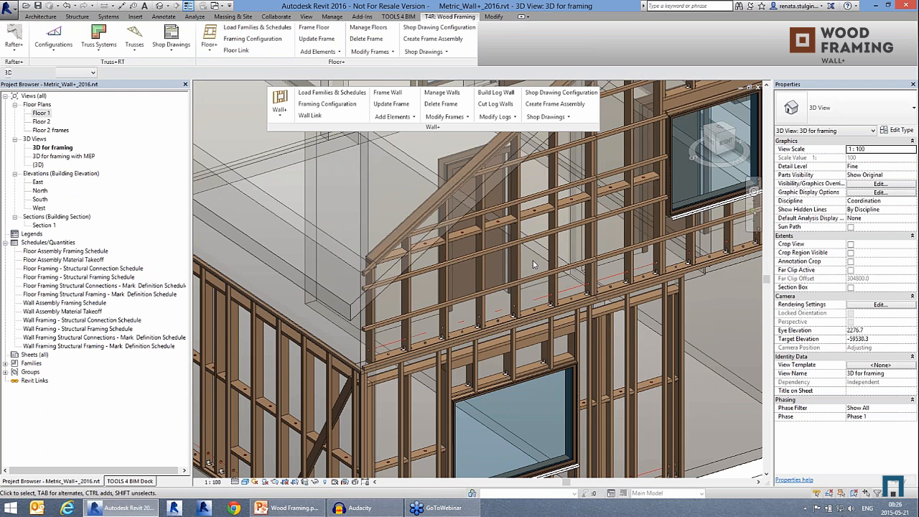
shift+middle_drag(532, 265, 468, 407)
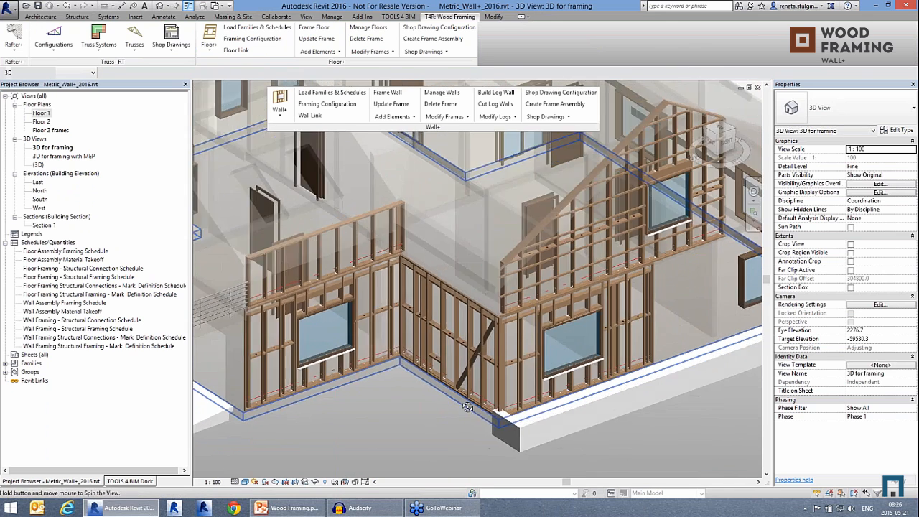
scroll(468, 406, up, 4)
click(393, 117)
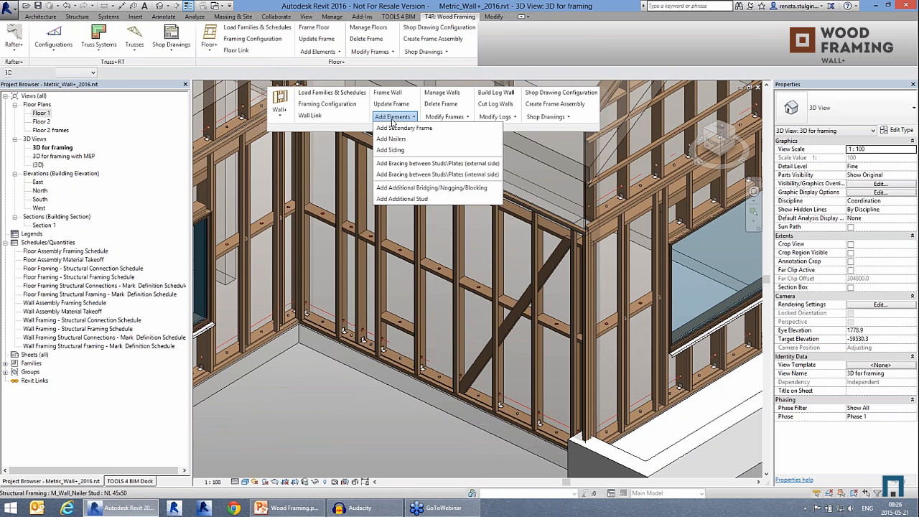
click(445, 117)
click(445, 117)
click(460, 130)
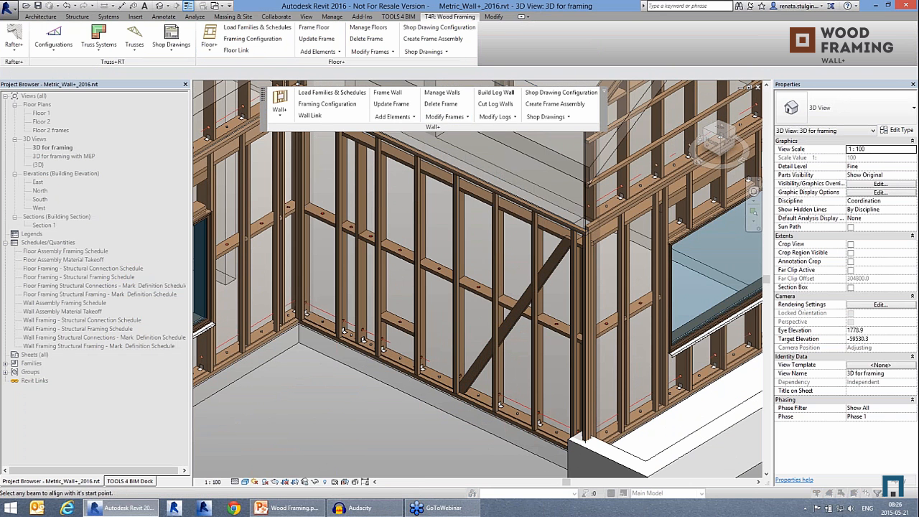
click(500, 264)
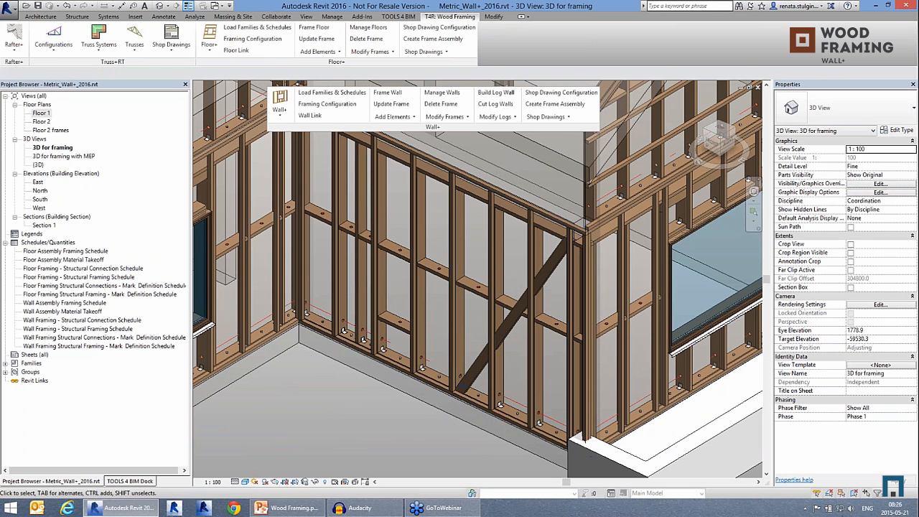
Align the studs of the adjoining windowed wall with the stud between its window and the inner corner
middle_drag(409, 345, 446, 351)
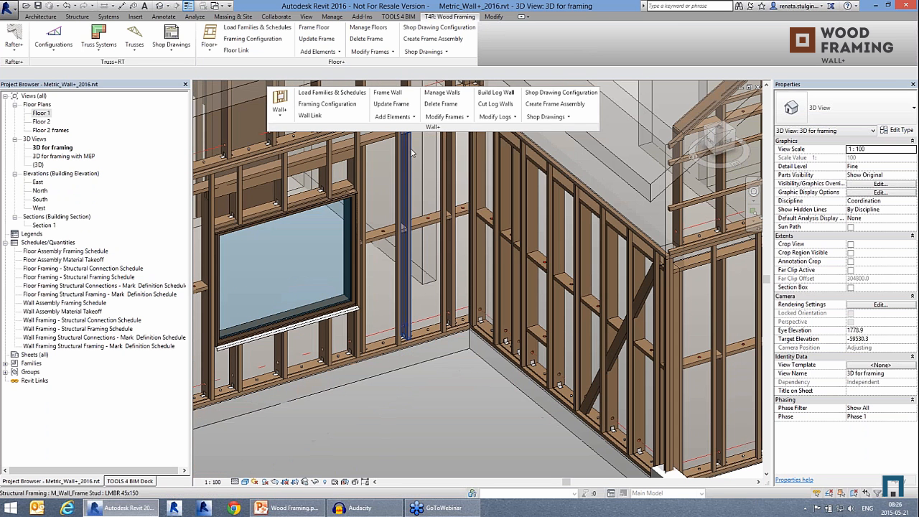
click(444, 117)
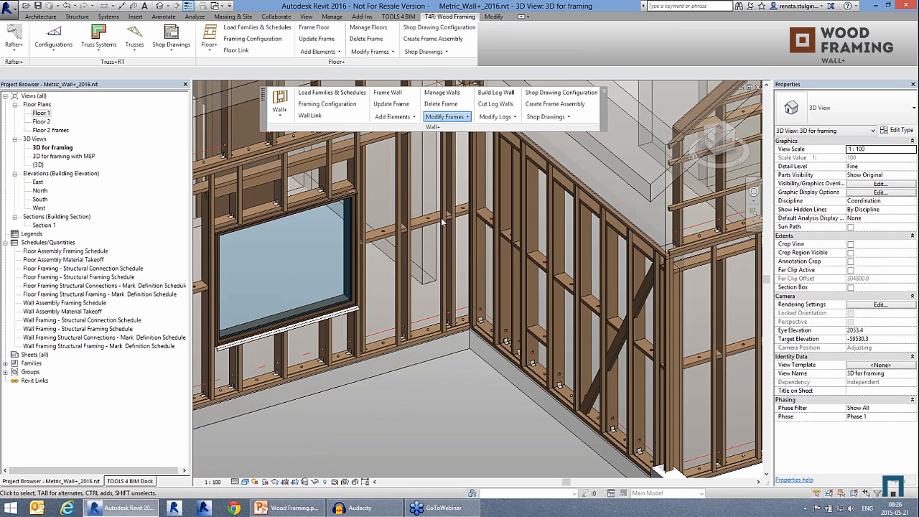
click(401, 260)
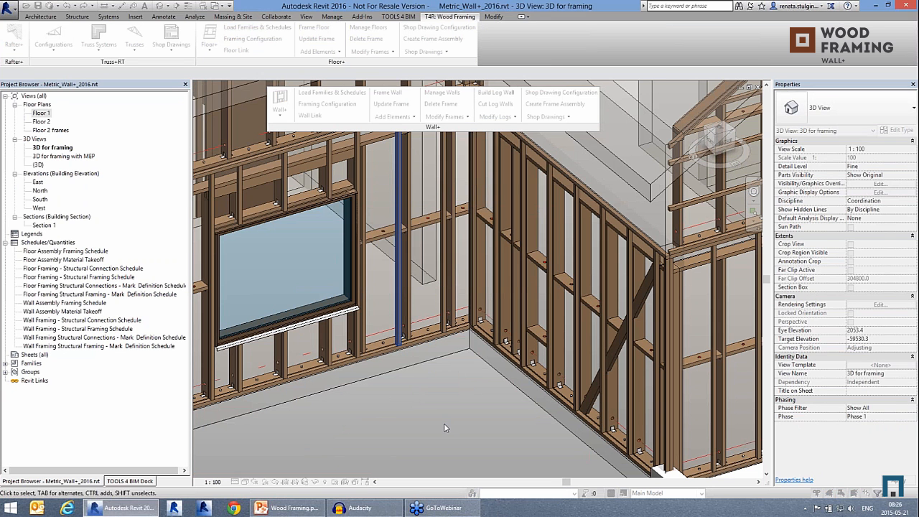
Add siding to the three framed ground-floor walls around the inner corner and the two gable wall parts above
scroll(346, 300, down, 3)
shift+middle_drag(346, 300, 384, 359)
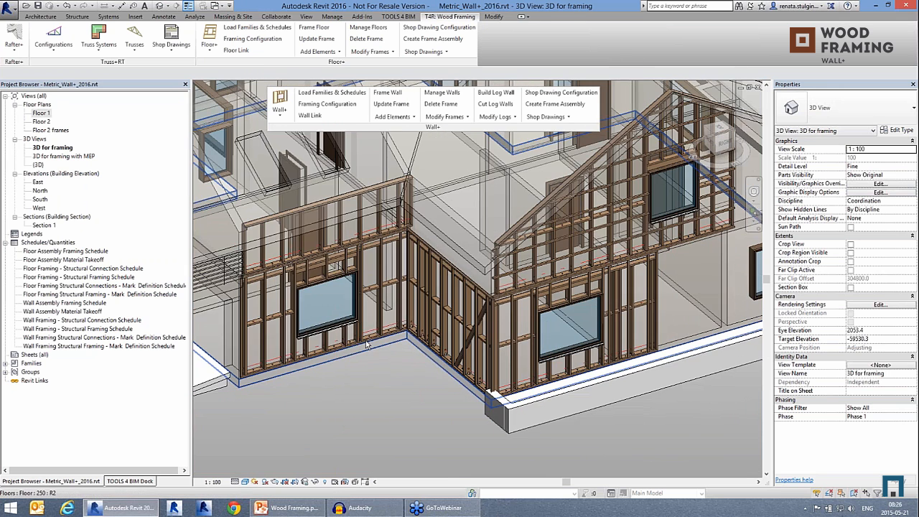
click(429, 359)
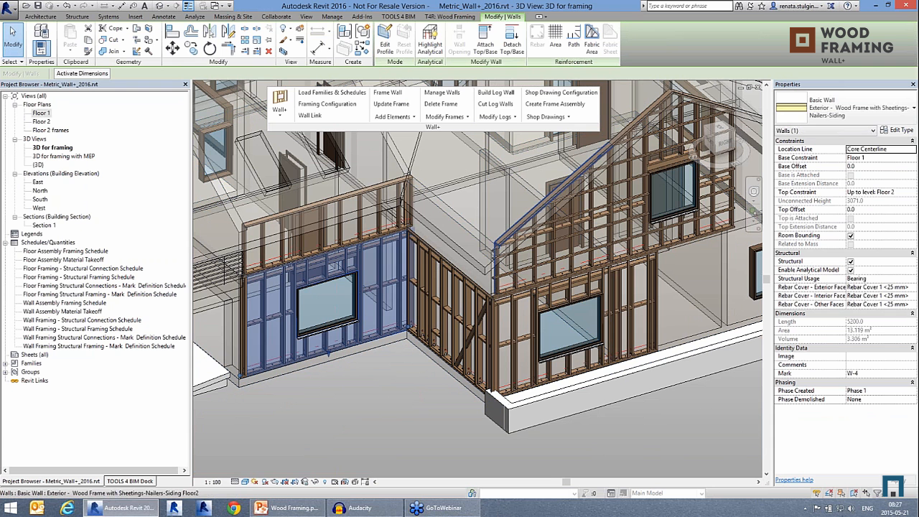
ctrl+click(621, 133)
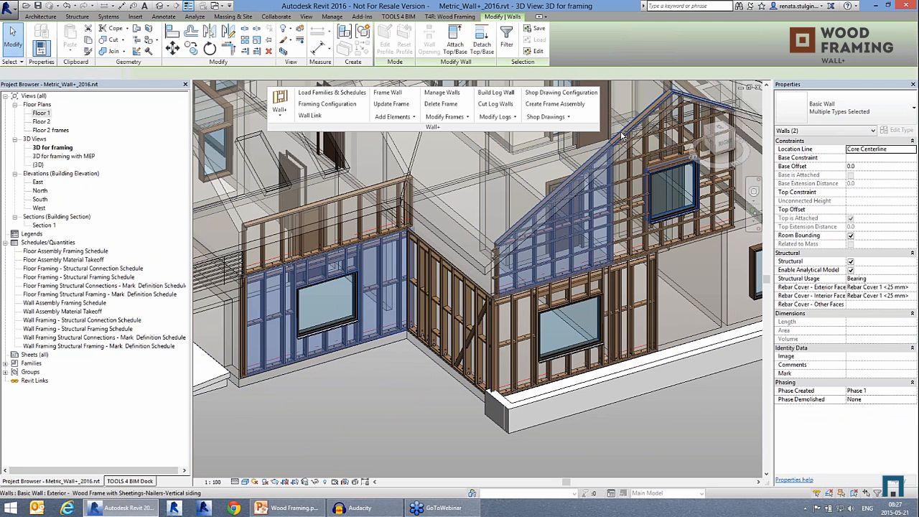
ctrl+click(571, 378)
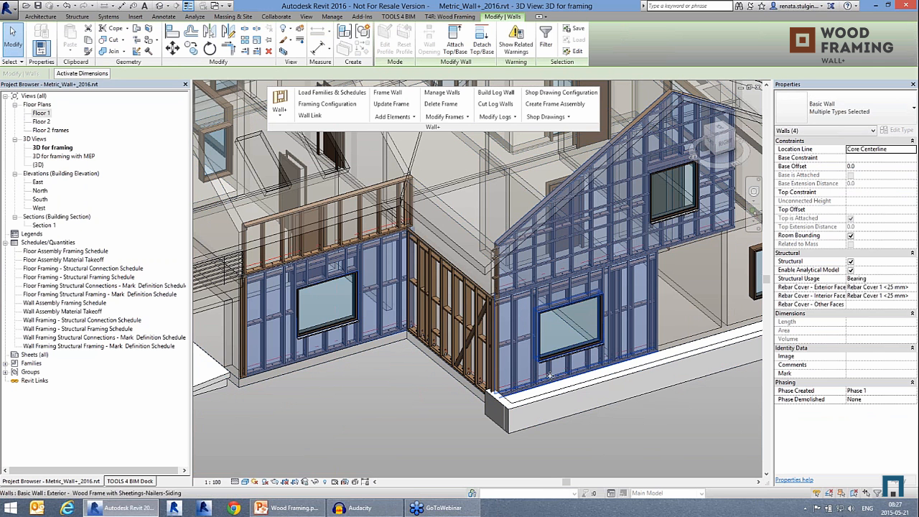
ctrl+click(463, 383)
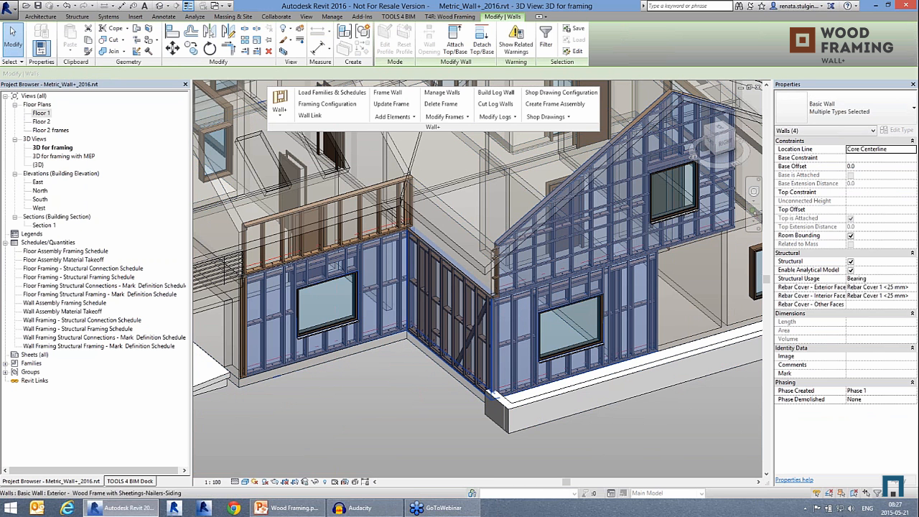
click(394, 116)
click(391, 149)
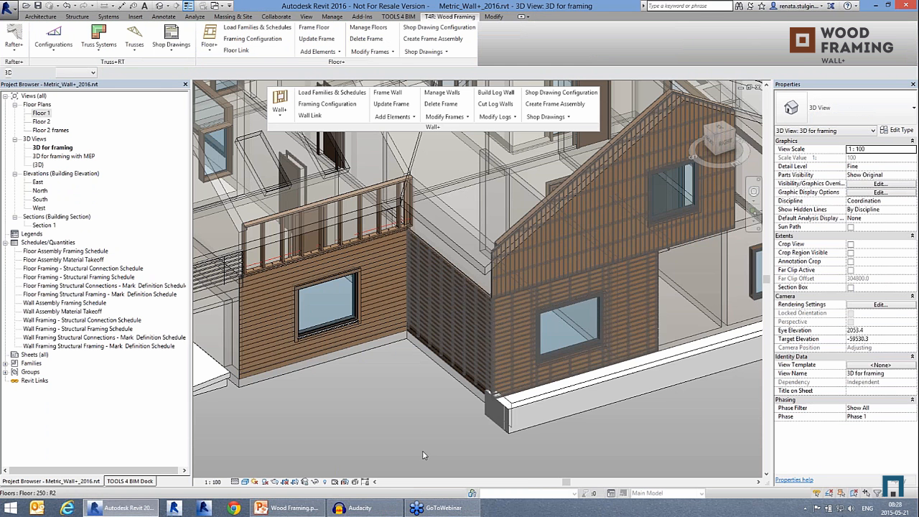
Add siding elements to the windowed mixed-siding wall adjoining the gable on the ground floor
shift+middle_drag(408, 298, 390, 316)
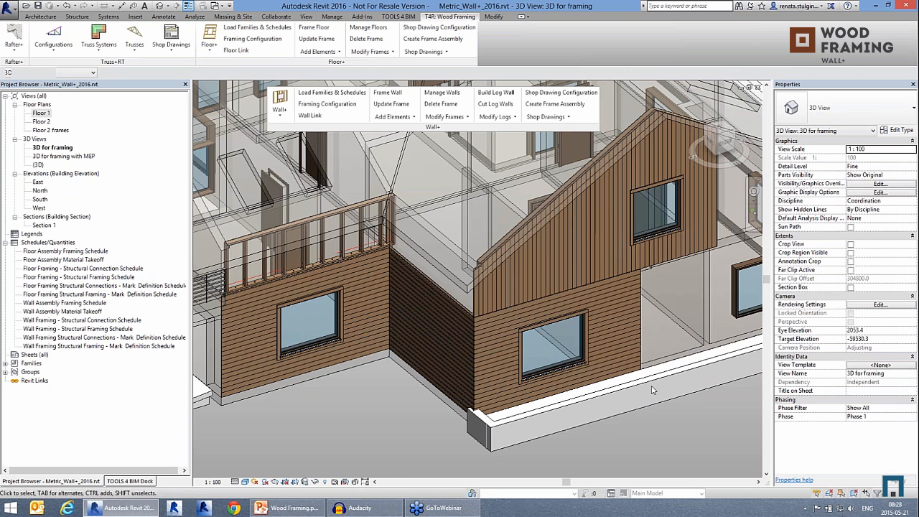
shift+middle_drag(652, 390, 594, 387)
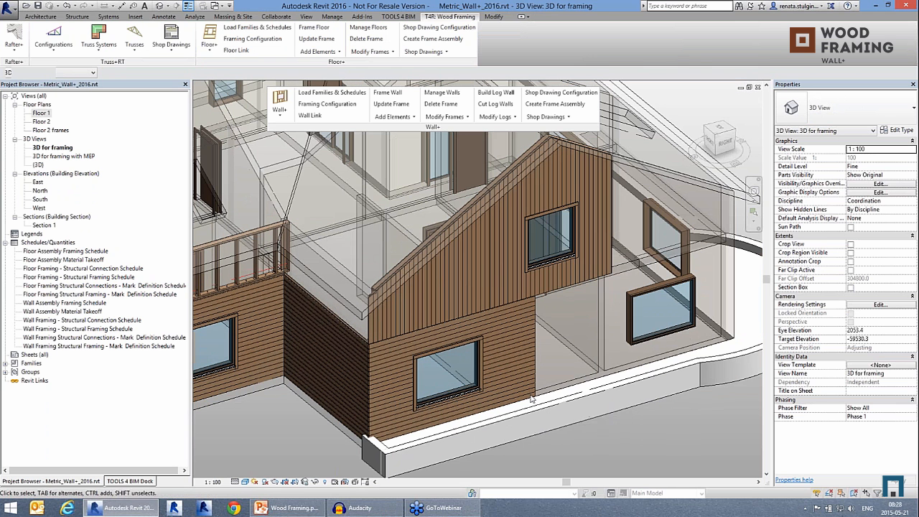
click(594, 388)
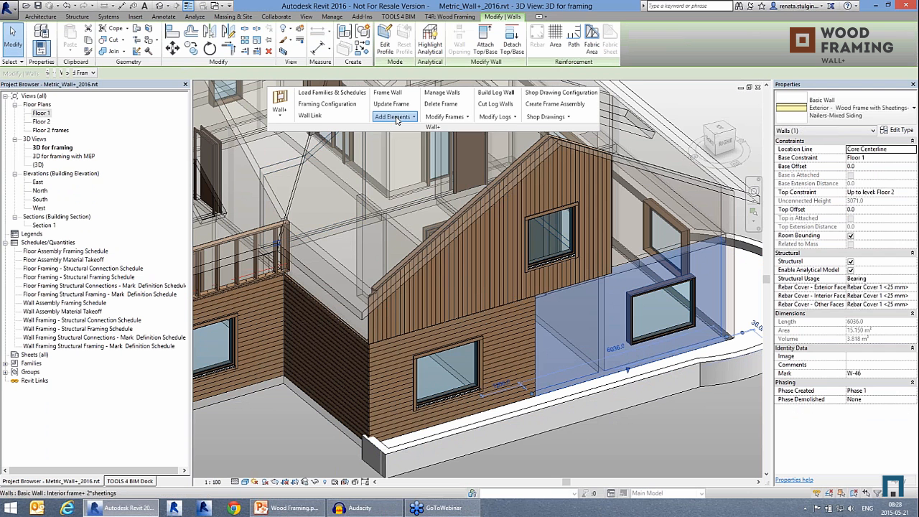
click(396, 120)
click(391, 137)
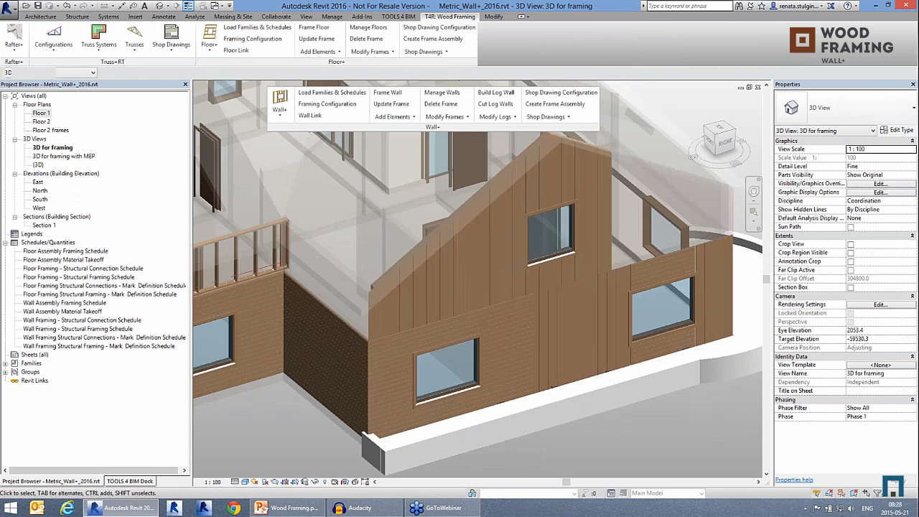
Review the assembly views and sheet settings in the Wall+ Shop Drawing Configuration, then close it
scroll(702, 317, up, 3)
scroll(684, 377, down, 3)
mouse_move(691, 349)
shift+middle_down()
mouse_move(596, 381)
mouse_move(553, 413)
mouse_move(479, 418)
mouse_move(460, 431)
shift+middle_up()
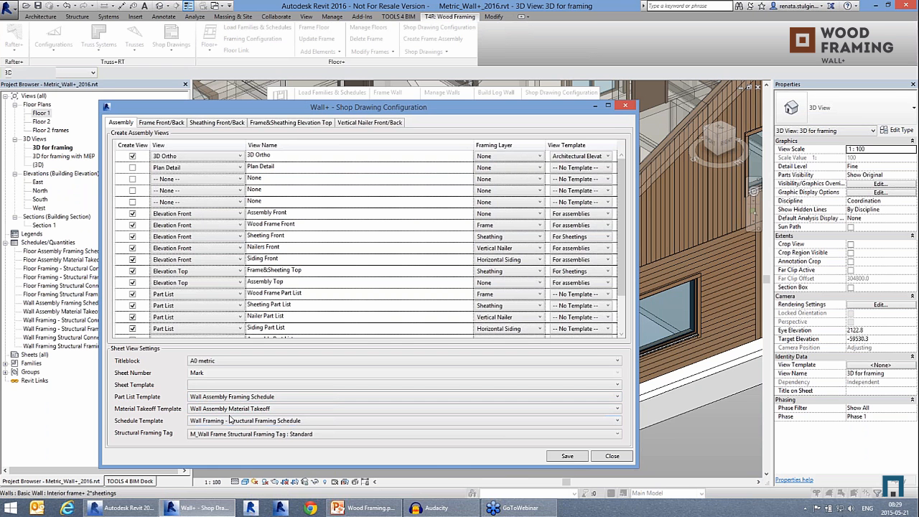
click(611, 455)
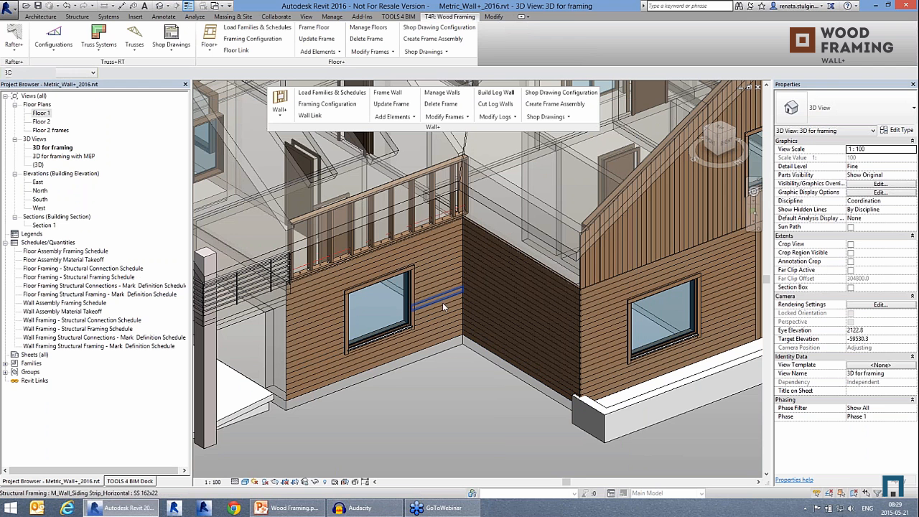
Create a frame assembly for the windowless wall at the inner corner and expand its list of views
click(509, 329)
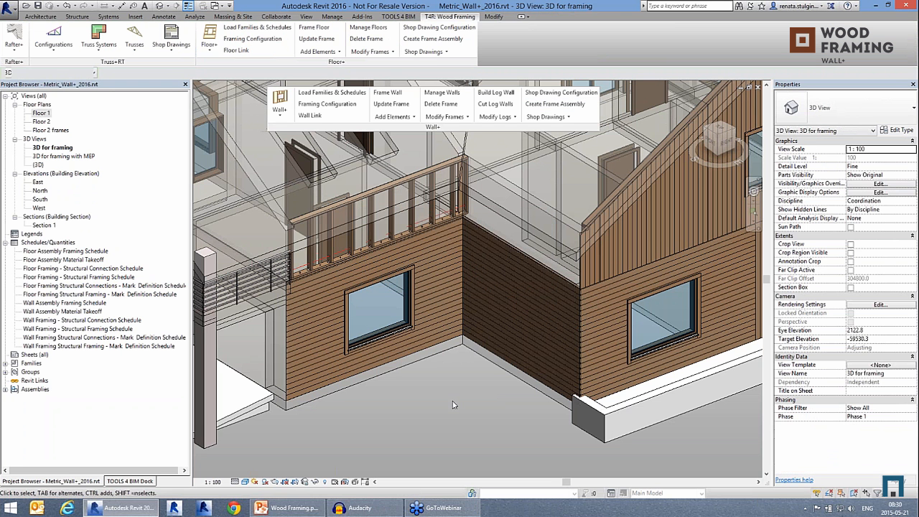
double_click(47, 392)
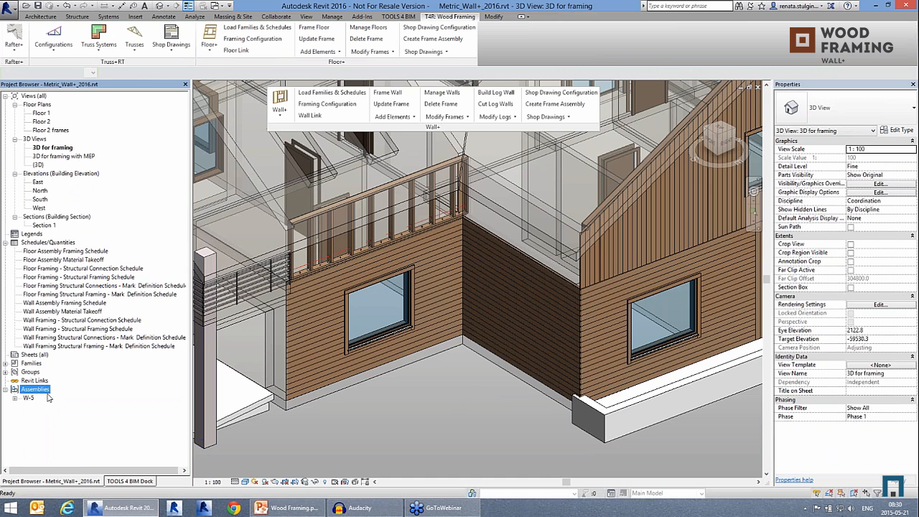
double_click(29, 400)
Examine the W-5 assembly's 3D Ortho view and its Frame&Sheeting Top, Nailers, Sheeting, Siding and Wood Frame Front views
double_click(75, 338)
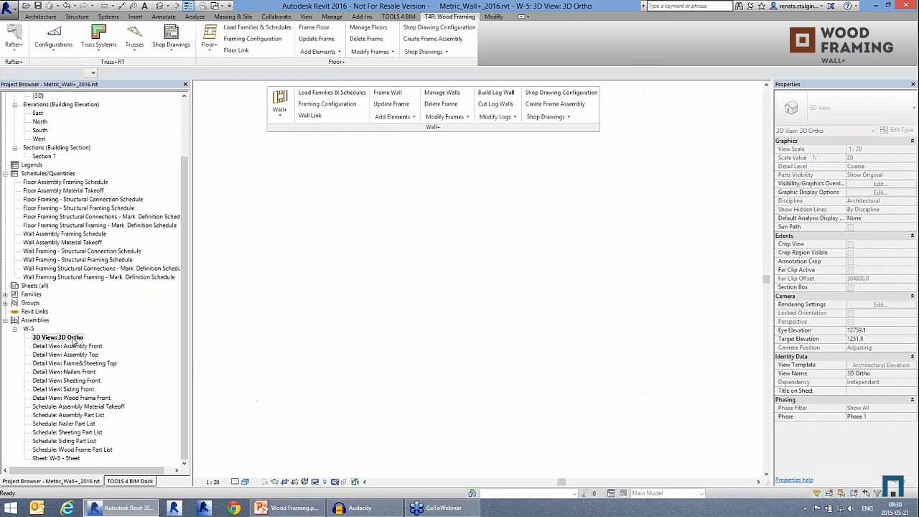
double_click(80, 364)
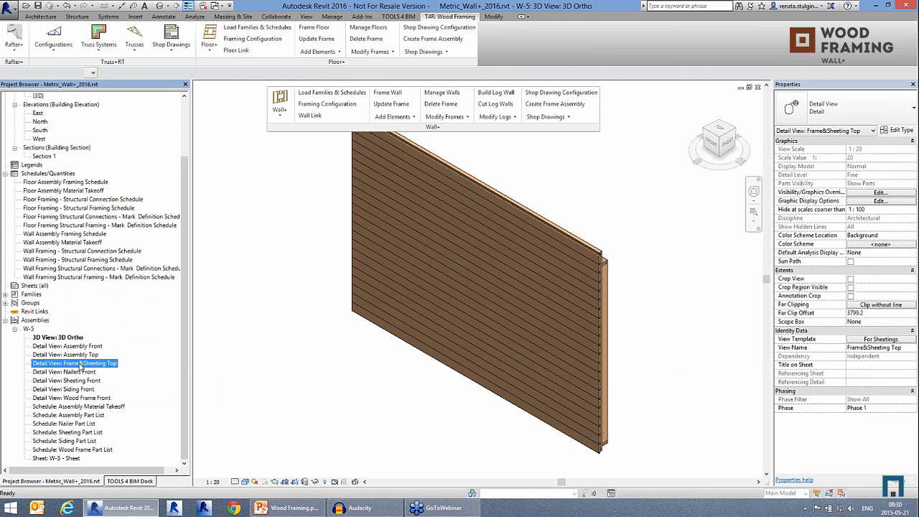
double_click(77, 373)
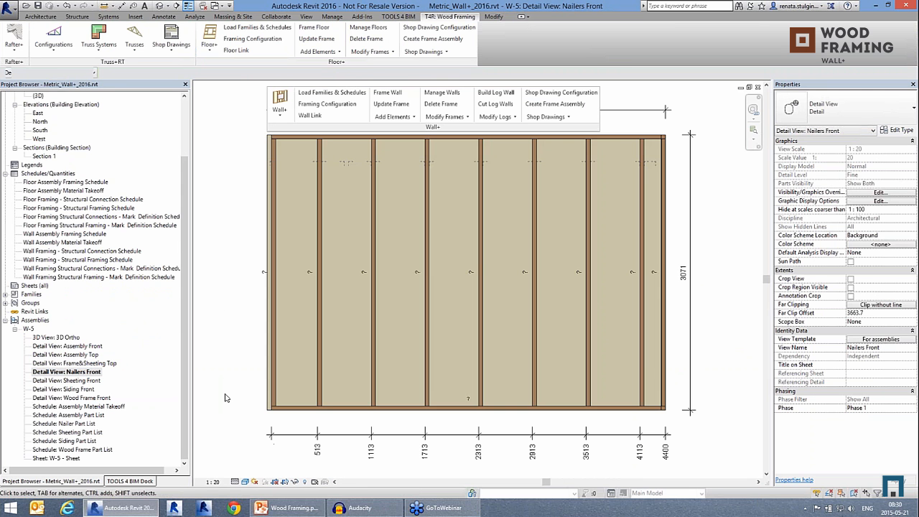
double_click(87, 381)
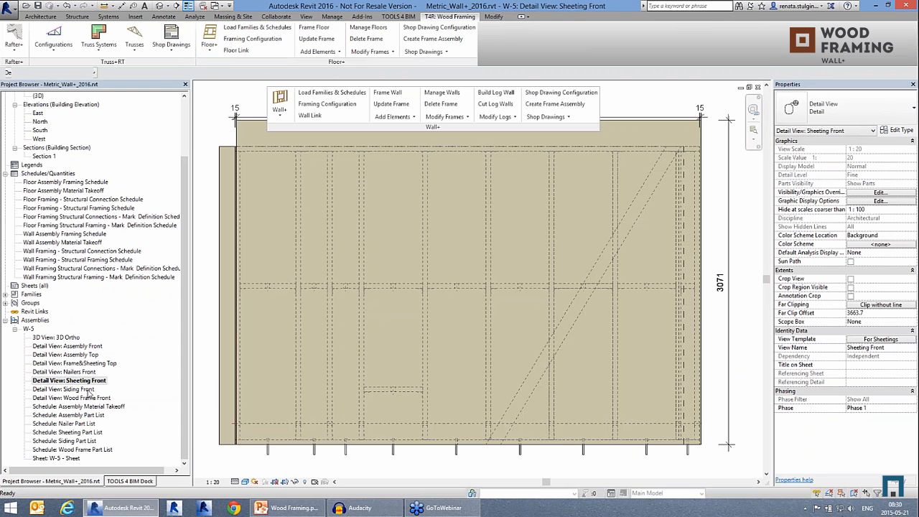
double_click(87, 389)
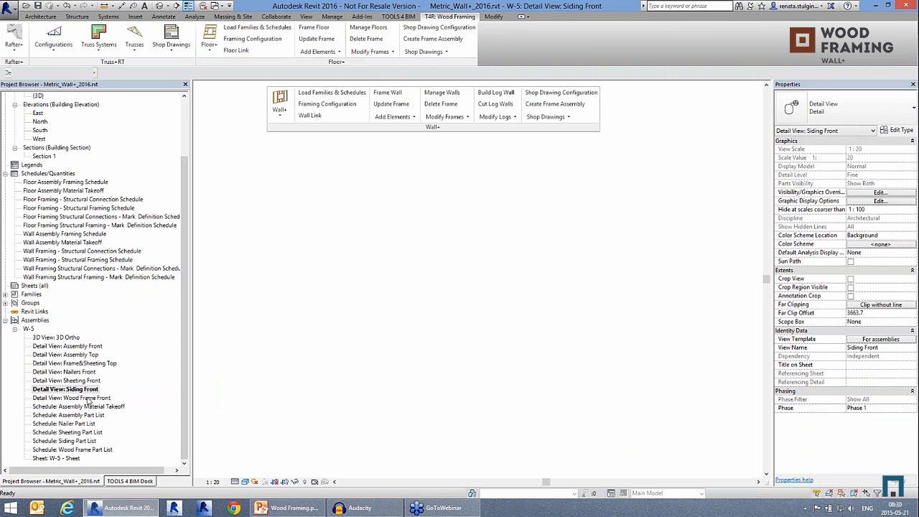
click(90, 398)
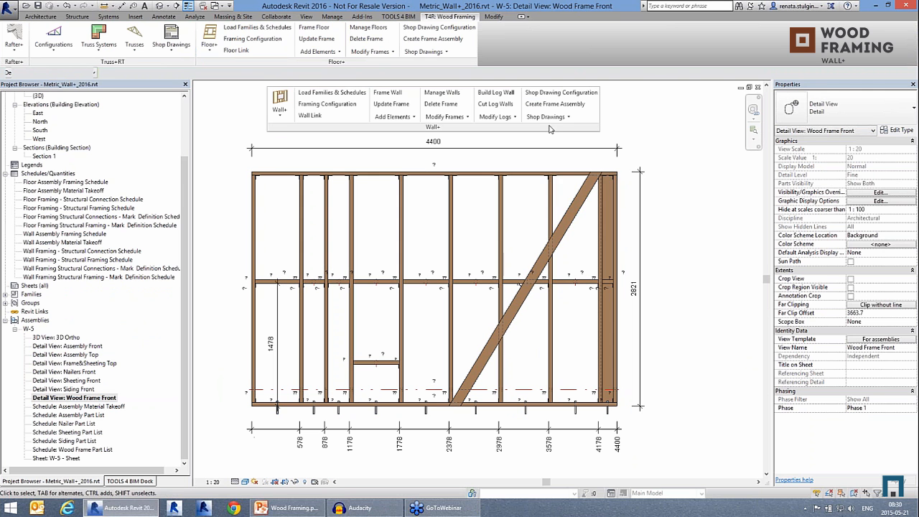
Generate sort marks for the framing members of the W-5 wall assembly
click(547, 116)
click(565, 153)
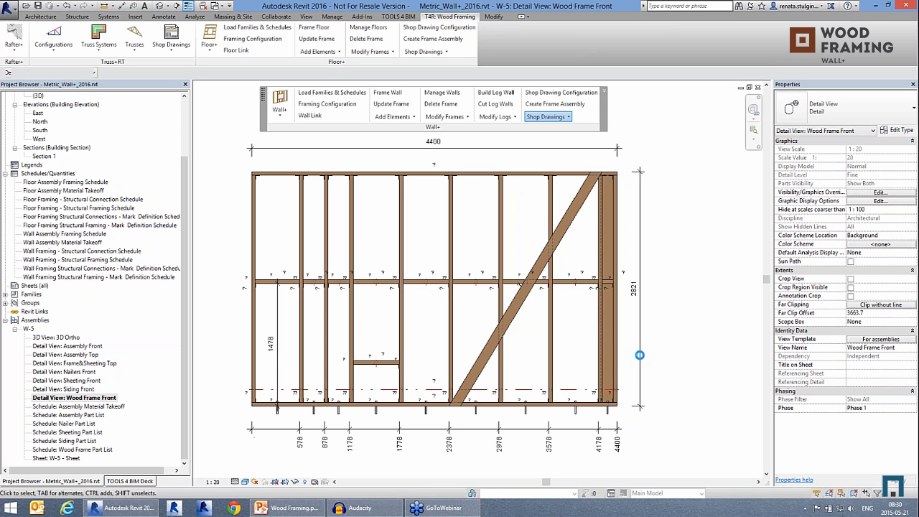
click(558, 117)
click(569, 144)
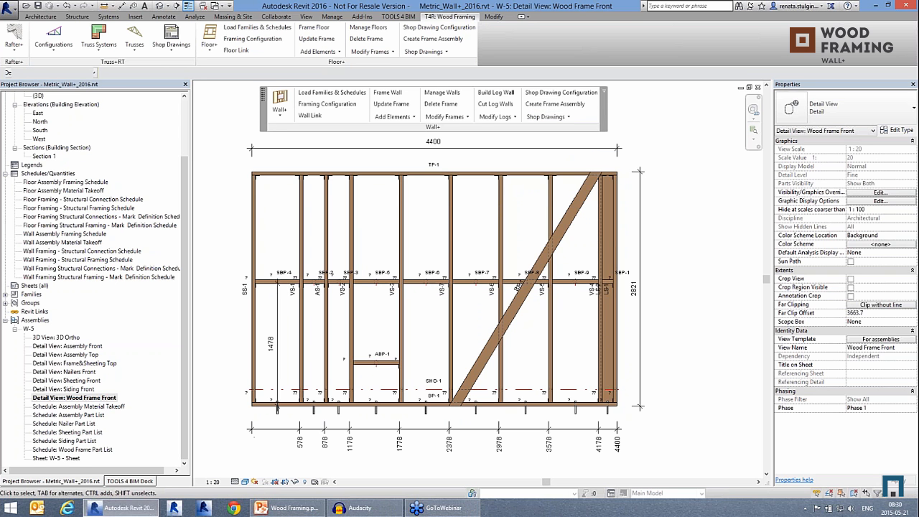
Look through the W-5 Assembly Material Takeoff and the Assembly, Nailer, Sheeting and Siding Part Lists
double_click(88, 406)
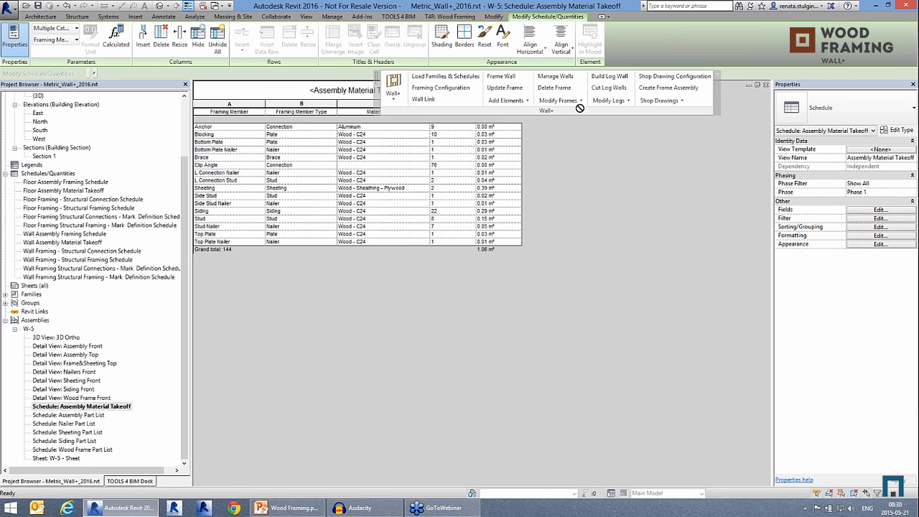
double_click(77, 415)
click(78, 423)
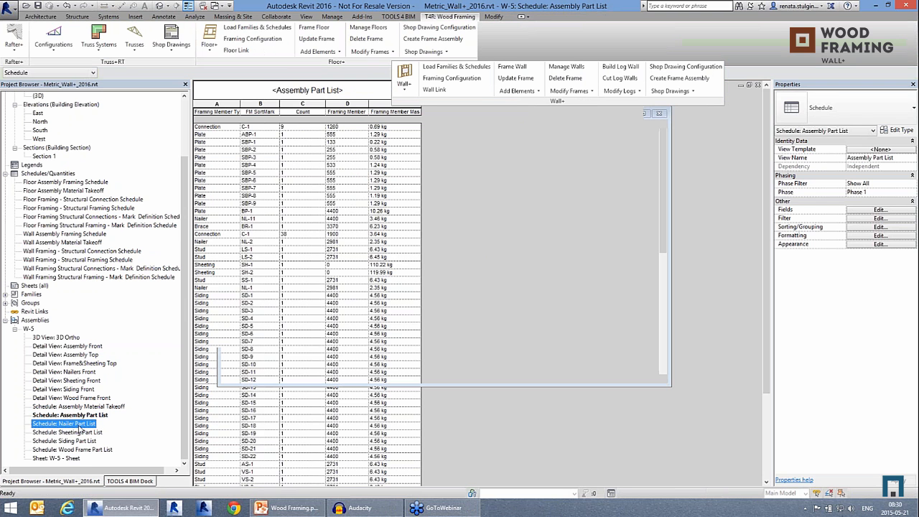
double_click(79, 433)
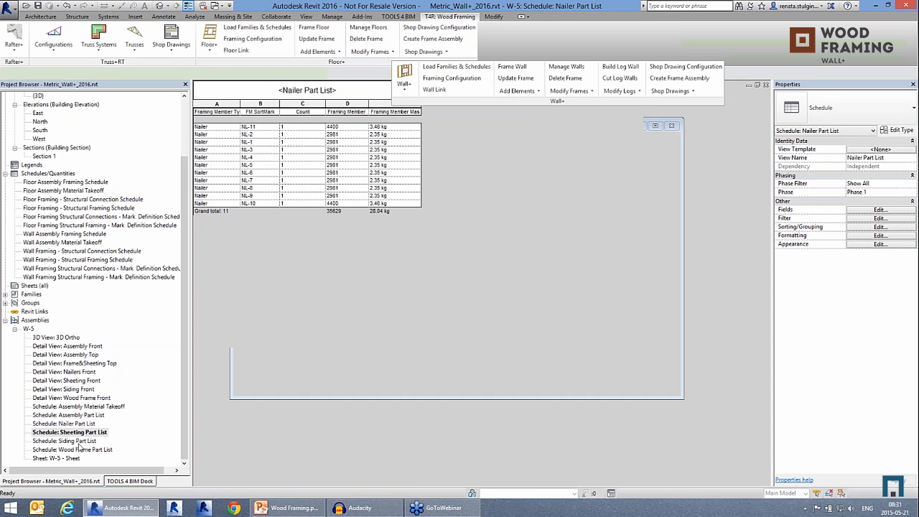
double_click(79, 442)
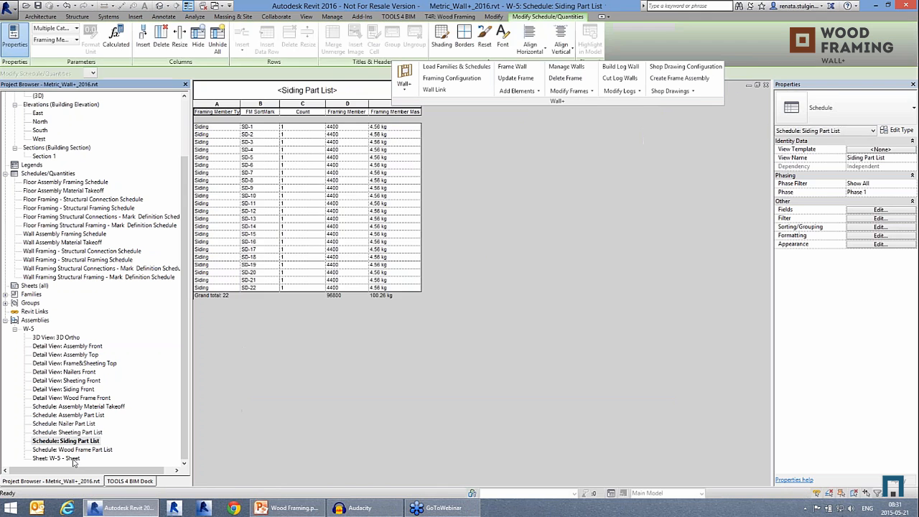
Open the W-5 sheet and place the Frame&Sheeting Top view in its upper corner with Wood Frame Front directly below
double_click(76, 458)
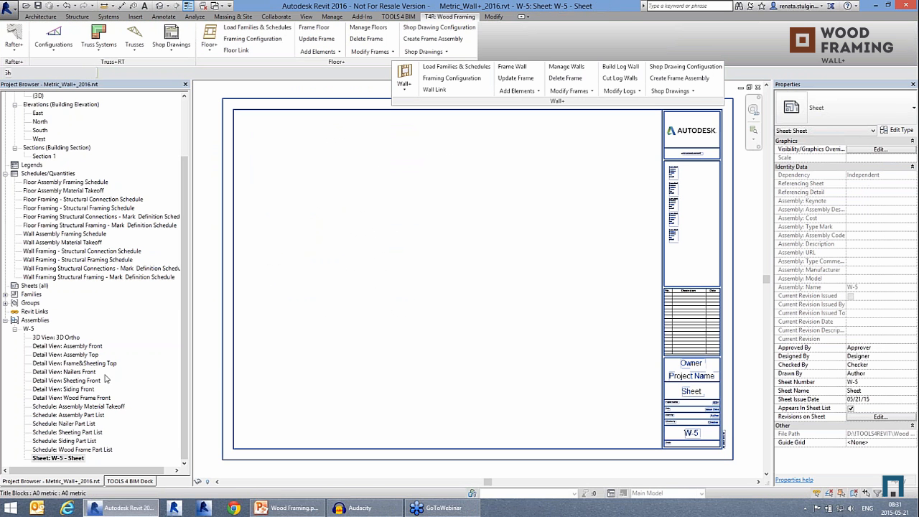
click(86, 363)
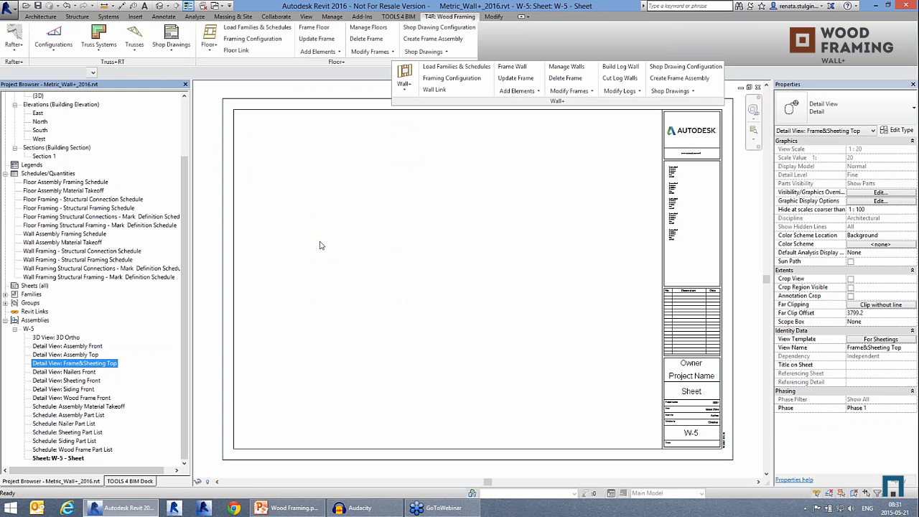
drag(321, 246, 355, 160)
click(327, 139)
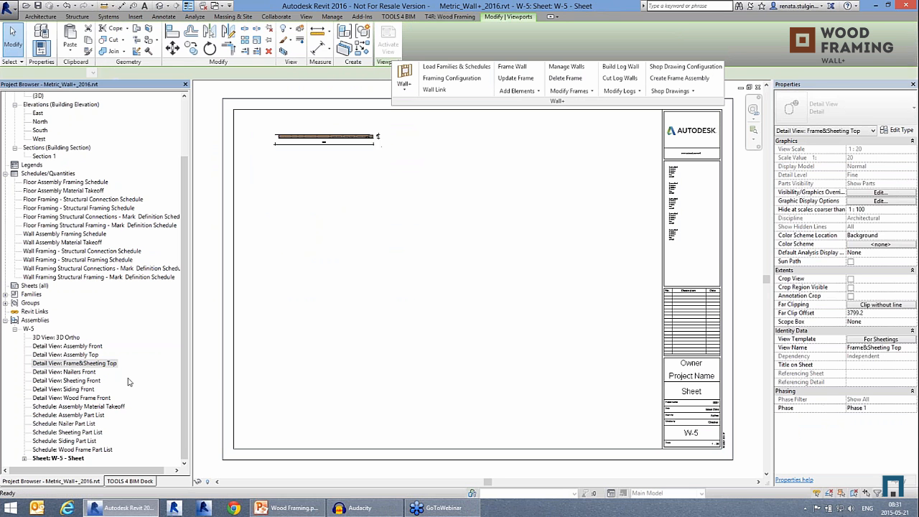
click(81, 400)
drag(113, 405, 328, 204)
click(327, 181)
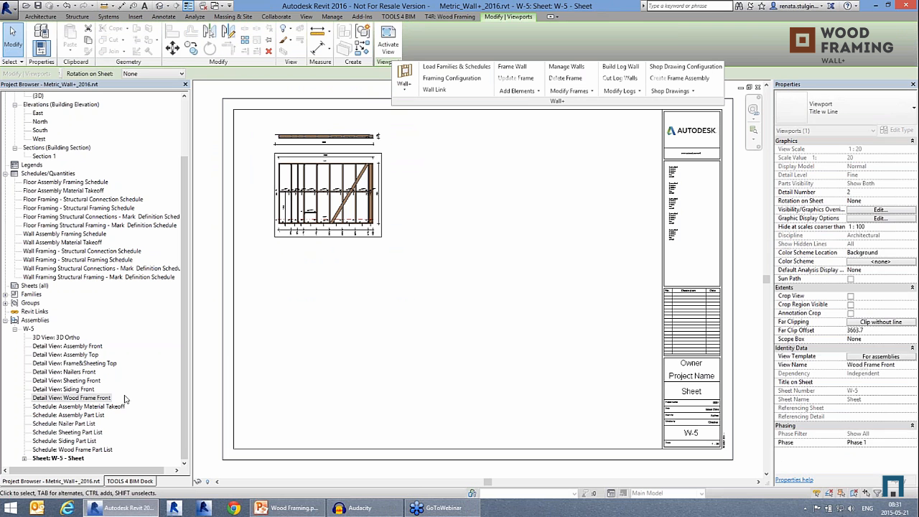
Place Sheeting Front and Nailers Front in a row beside the wood frame view, with 3D Ortho below the nailers
click(79, 382)
drag(81, 386, 470, 250)
click(470, 197)
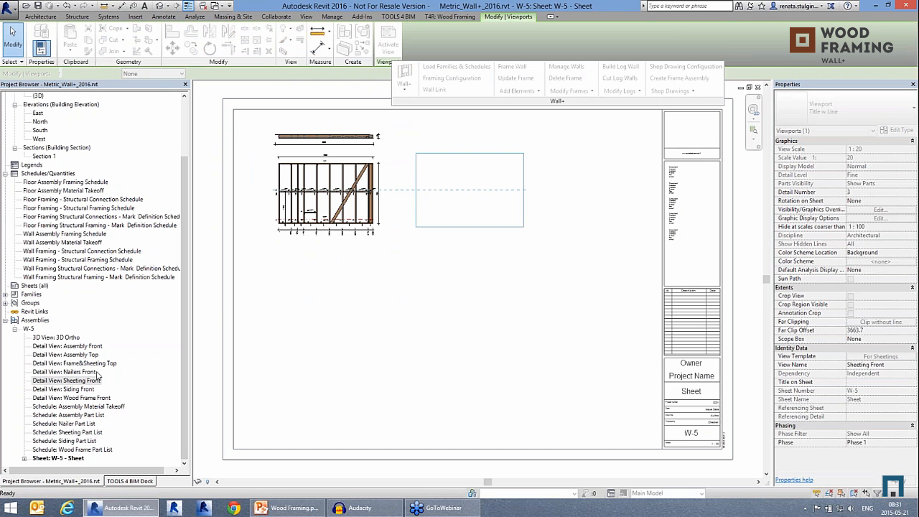
click(84, 372)
drag(90, 385, 546, 232)
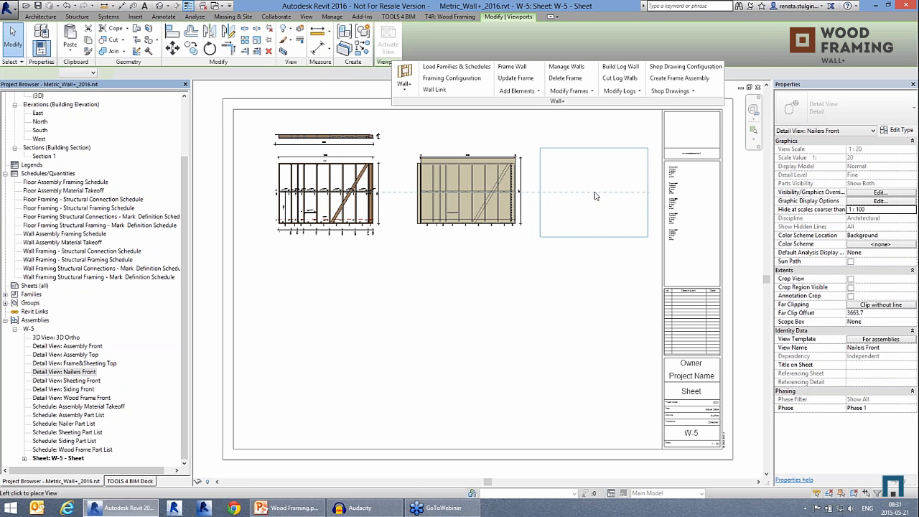
click(597, 193)
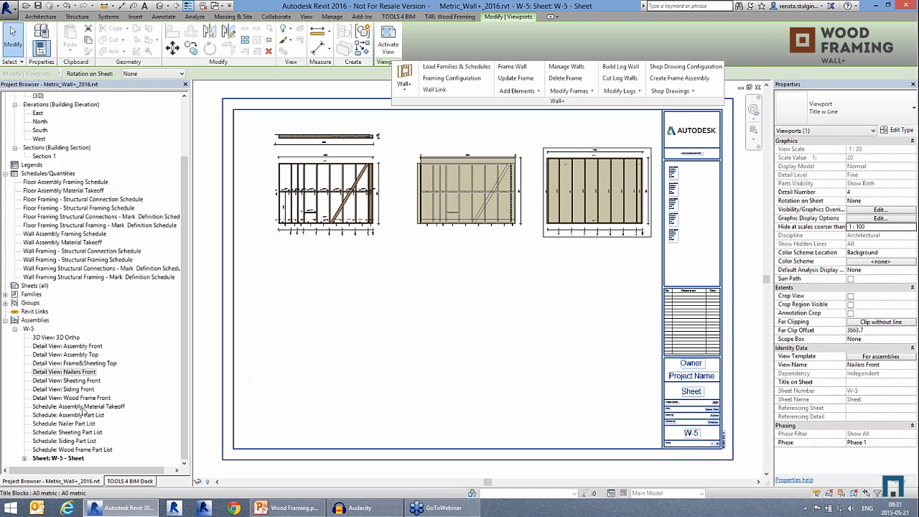
click(65, 338)
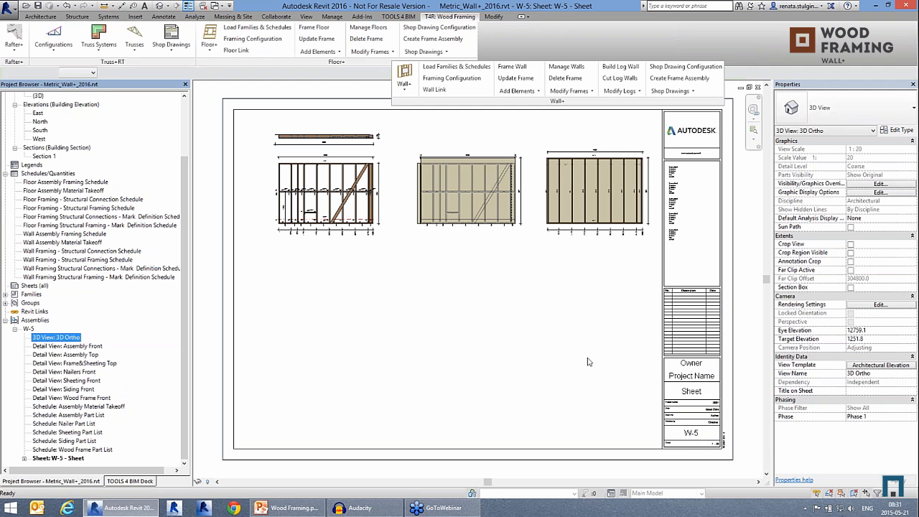
click(604, 309)
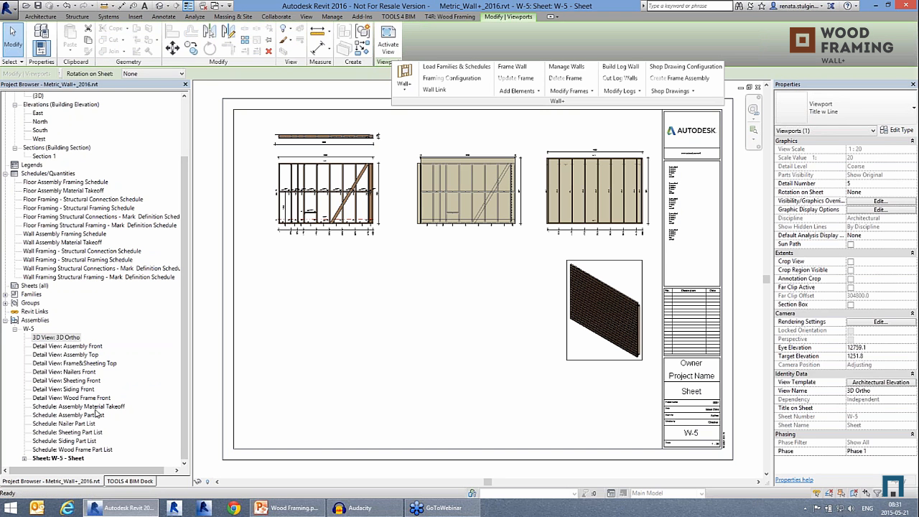
Place the Assembly Material Takeoff, Wood Frame Part List and Sheeting Part List in a row below the elevation views on the W-5 sheet
click(92, 406)
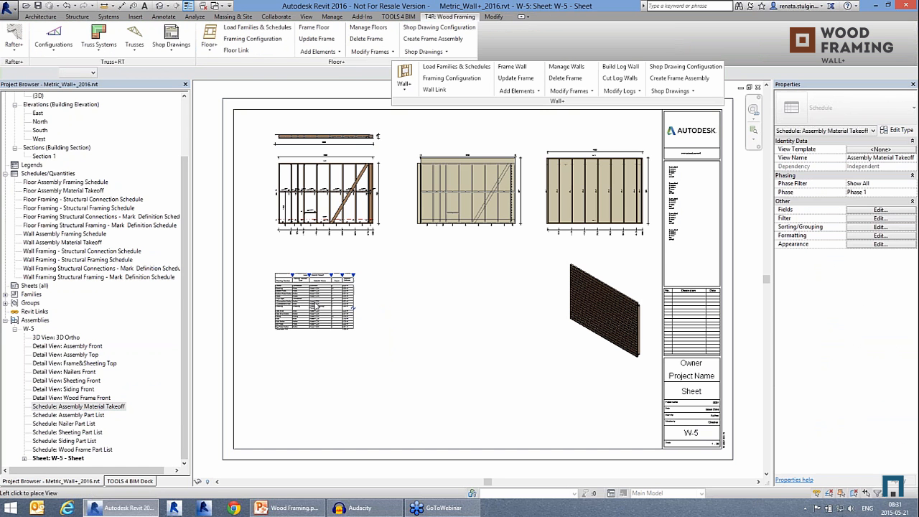
click(280, 273)
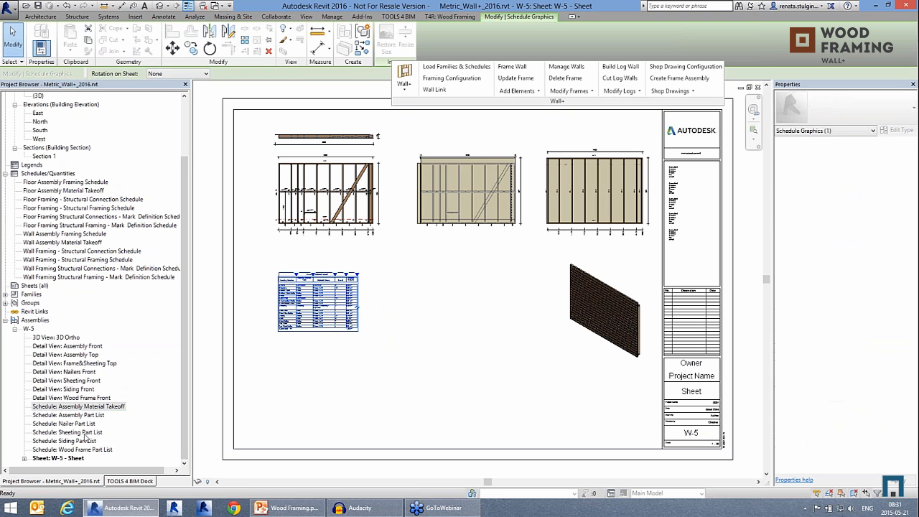
drag(83, 450, 400, 344)
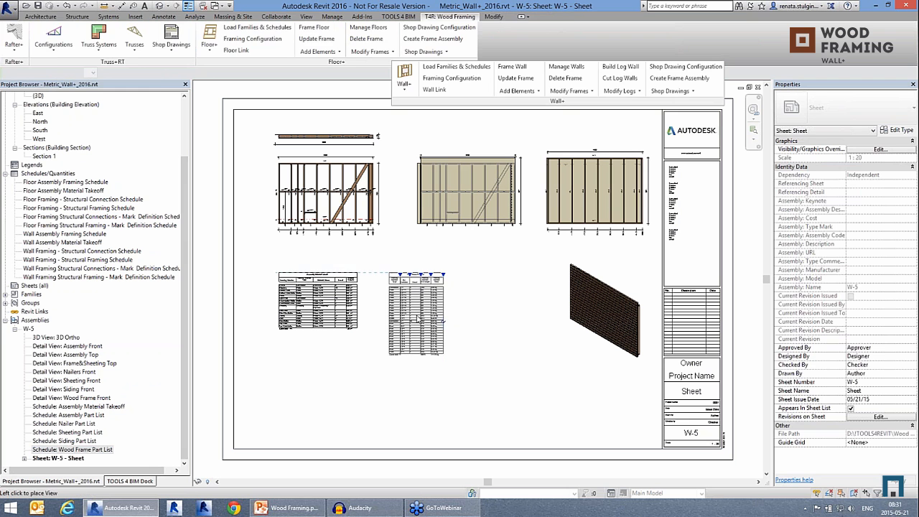
click(85, 433)
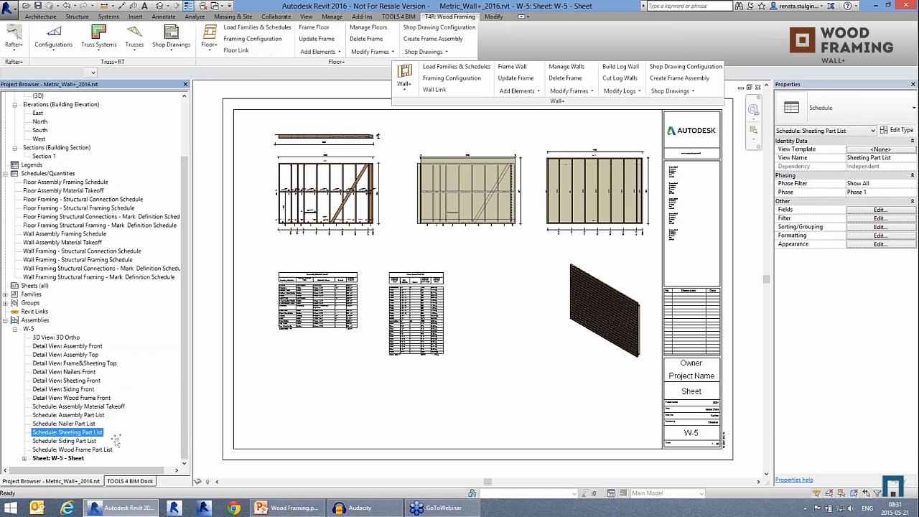
drag(117, 441, 465, 294)
click(472, 274)
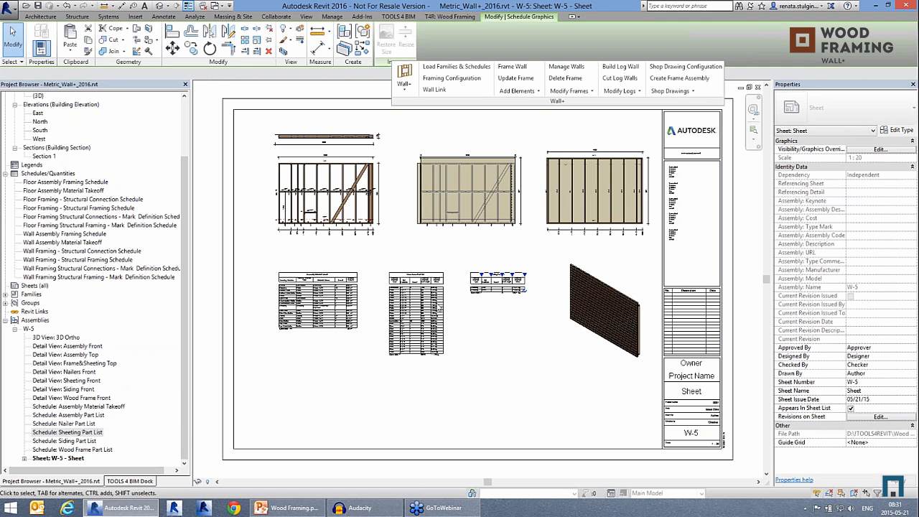
scroll(439, 306, up, 4)
scroll(454, 400, down, 3)
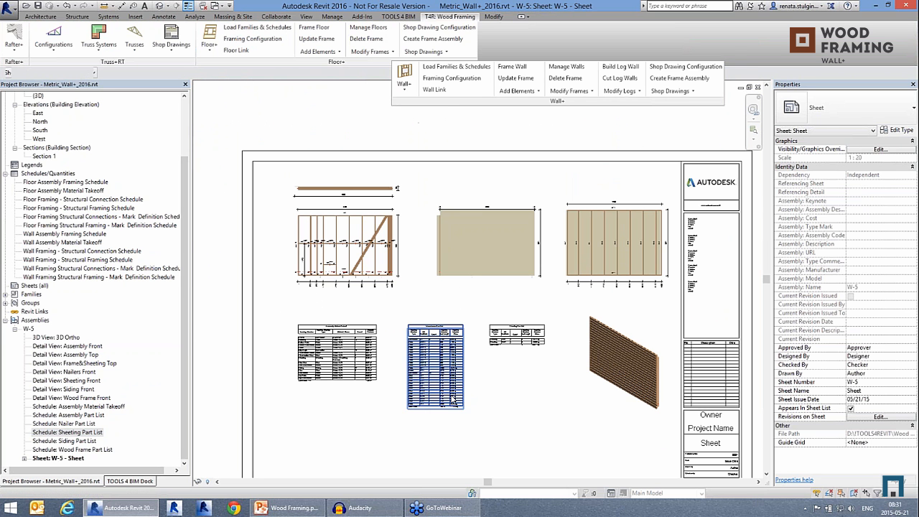
Set the sheet template in the Wall+ shop drawing configuration to W-5 - W-5 - Sheet and save it
key(Escape)
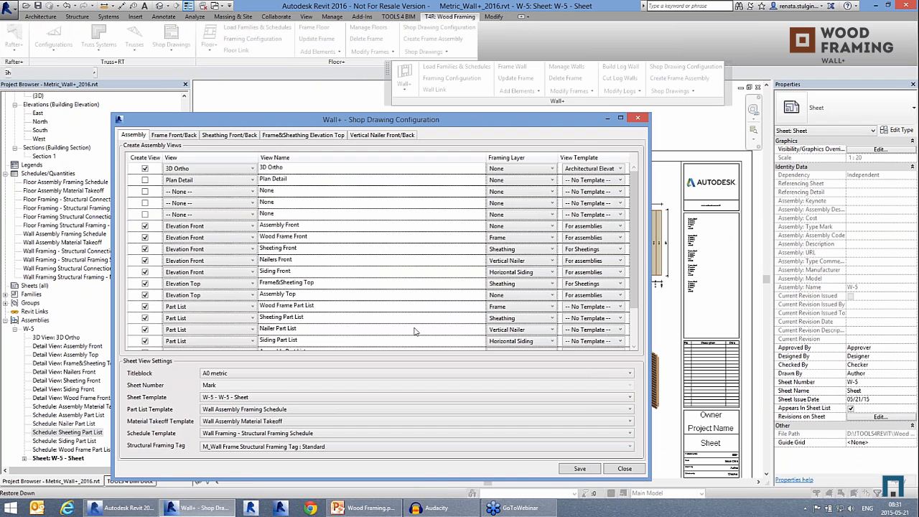
click(223, 398)
click(225, 401)
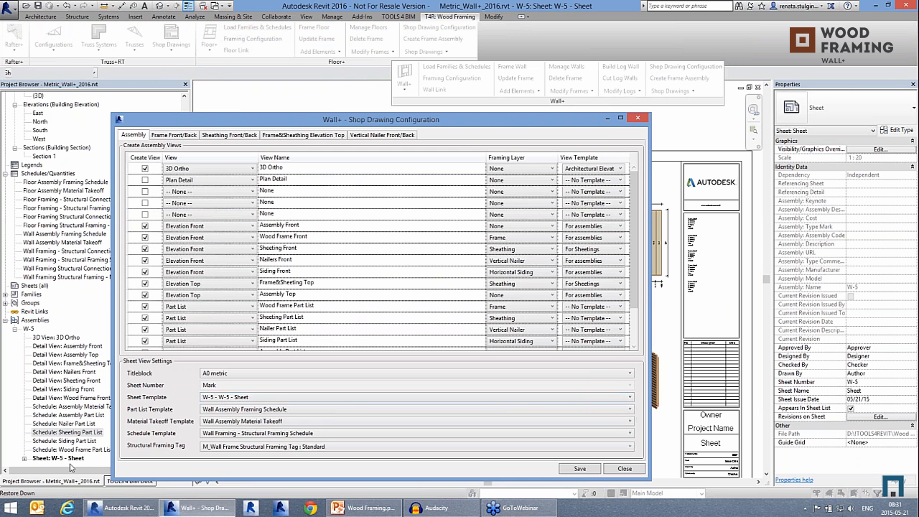
click(580, 469)
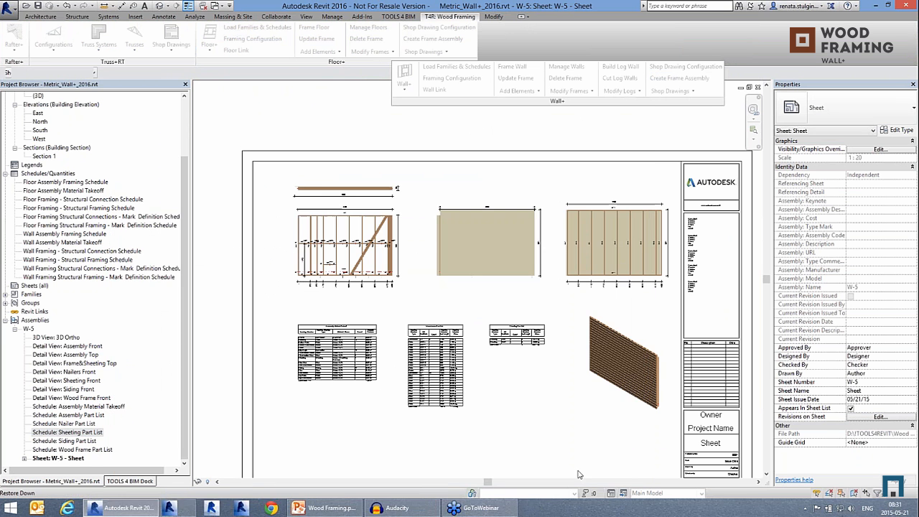
Open the 3D for framing view and create a frame assembly from the adjacent ground-floor wall with the window and horizontal siding
scroll(186, 194, up, 3)
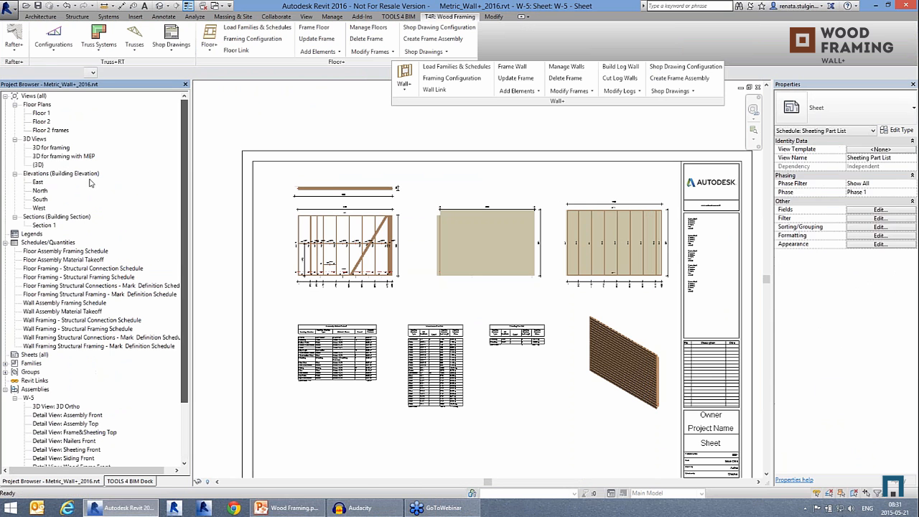
double_click(57, 149)
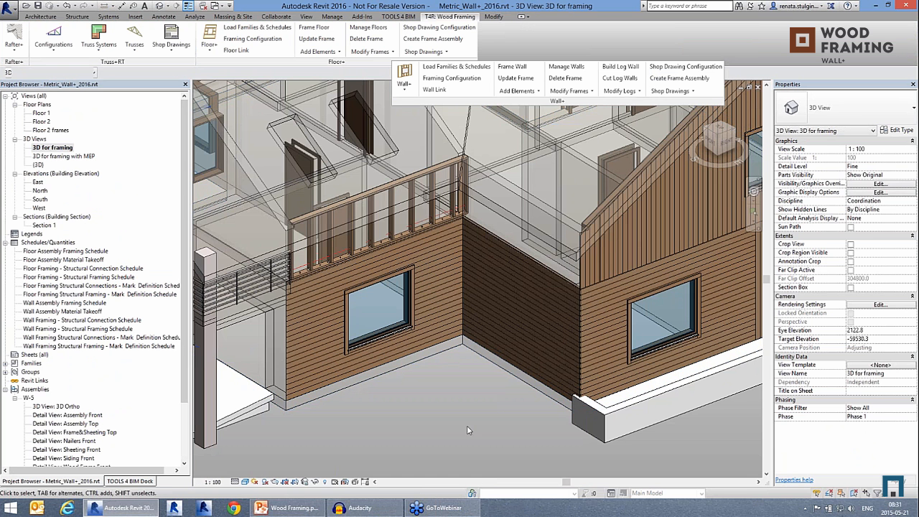
scroll(464, 429, up, 3)
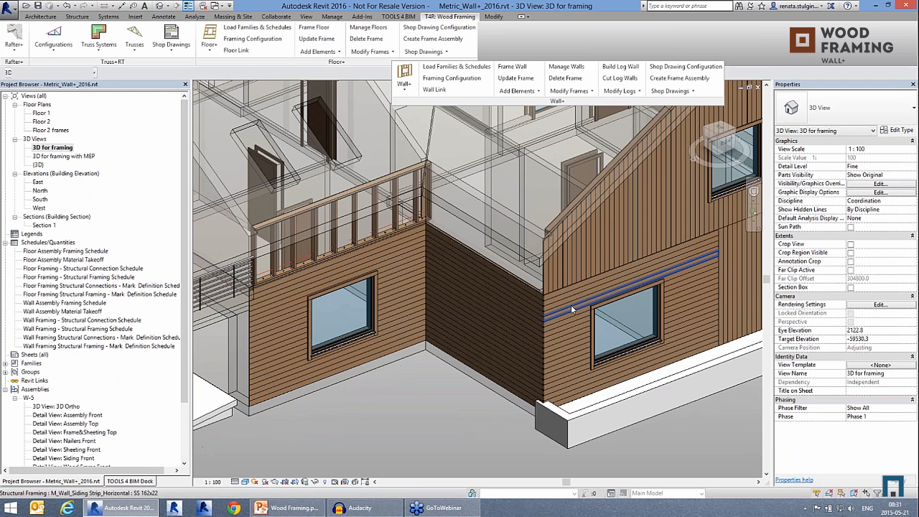
click(394, 298)
key(Escape)
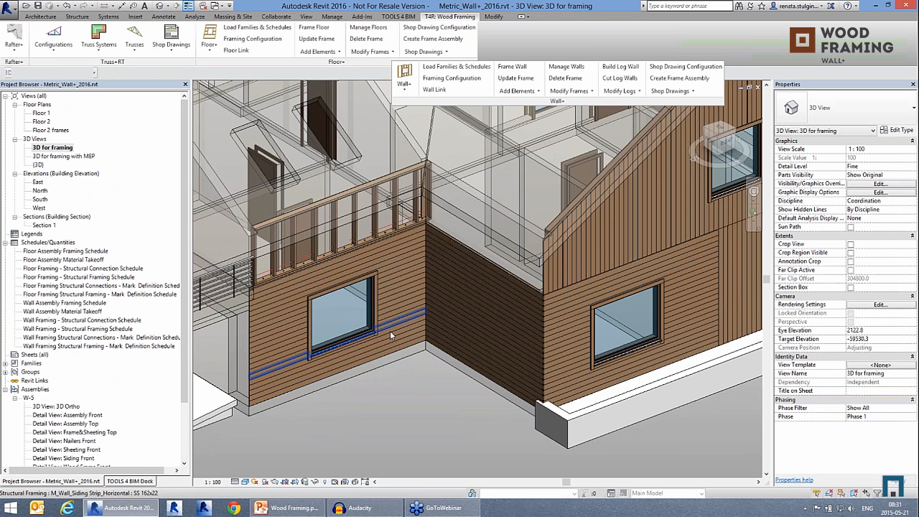
click(388, 335)
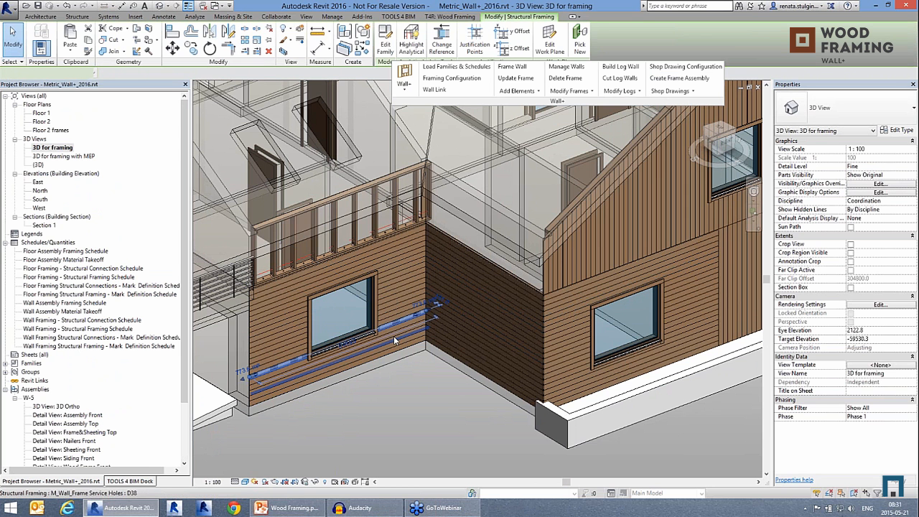
click(679, 78)
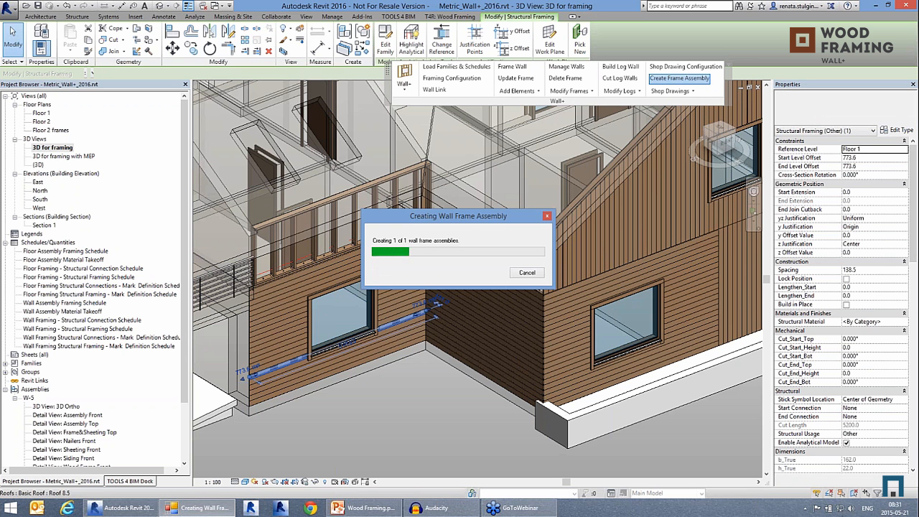
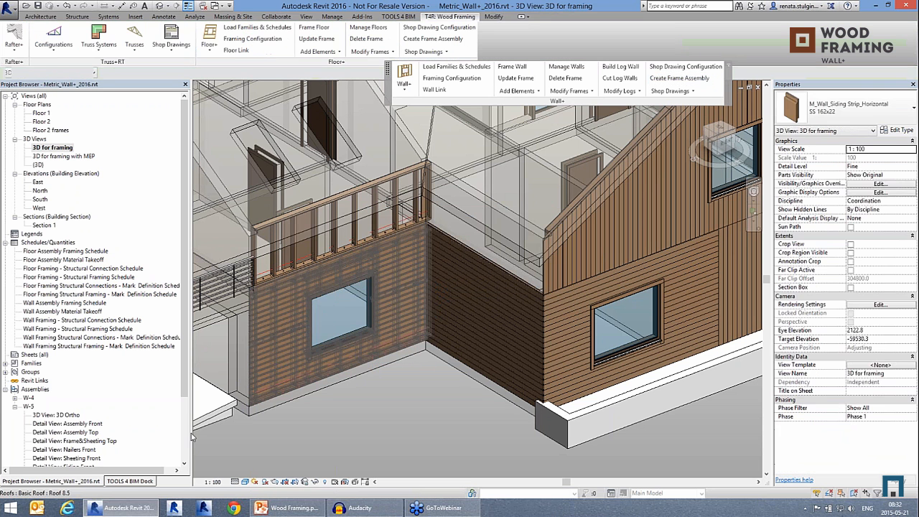
Look at the generated W-4 assembly sheet and close it to return to the 3D for framing view
click(28, 398)
scroll(33, 403, down, 3)
click(63, 459)
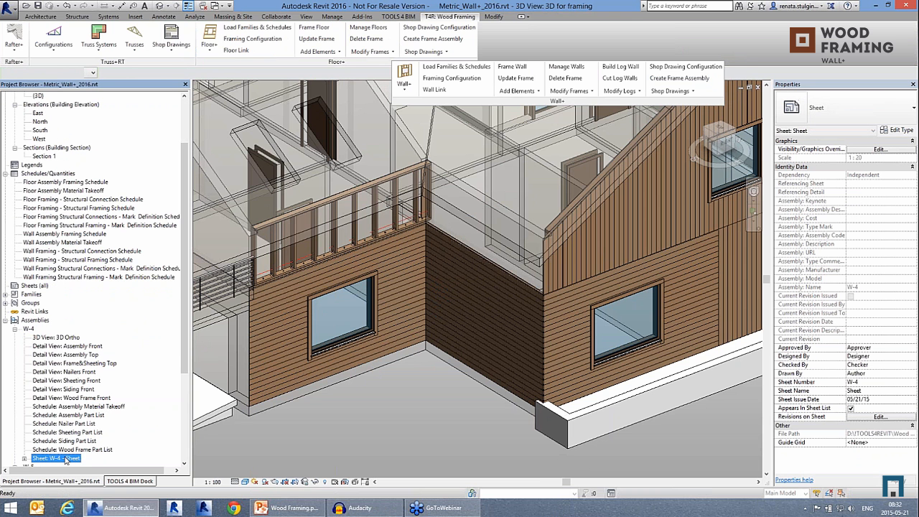
double_click(65, 459)
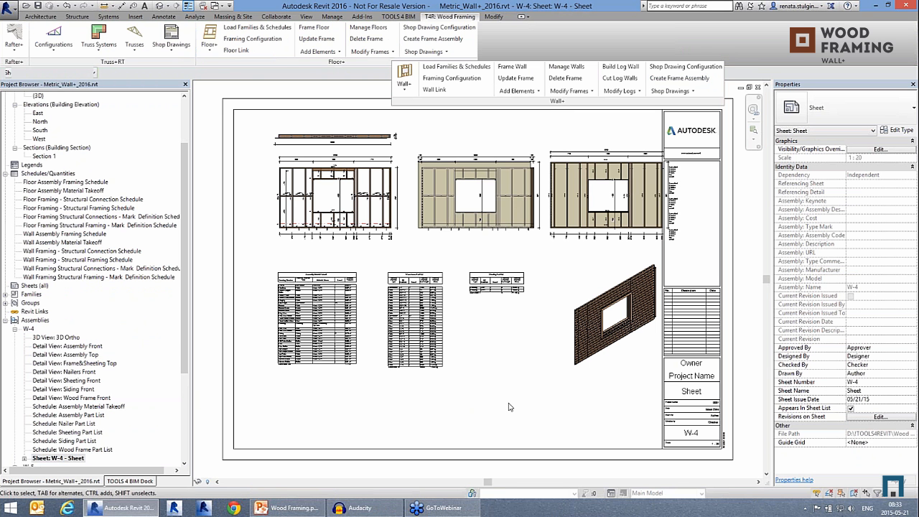
click(757, 88)
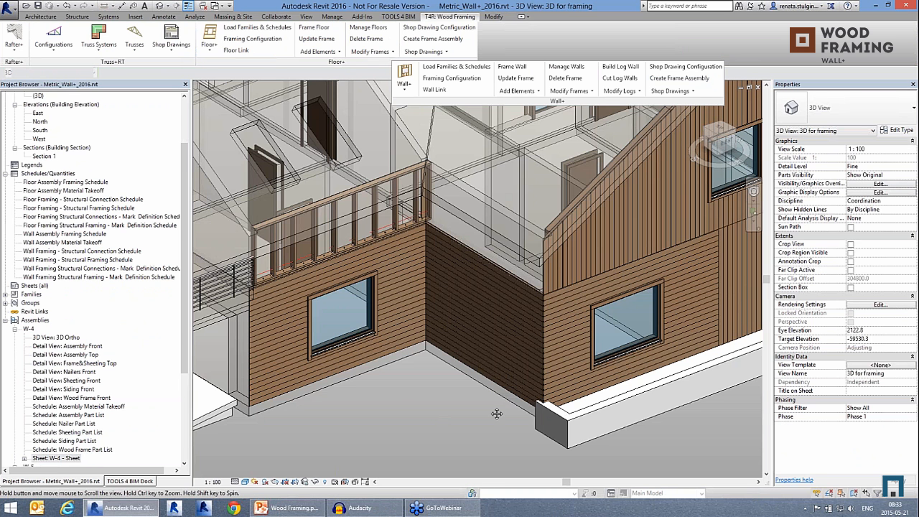
Detach the Floor+ tools so they float over the model and select the 250 + Flooring balcony floor
middle_drag(496, 414, 624, 435)
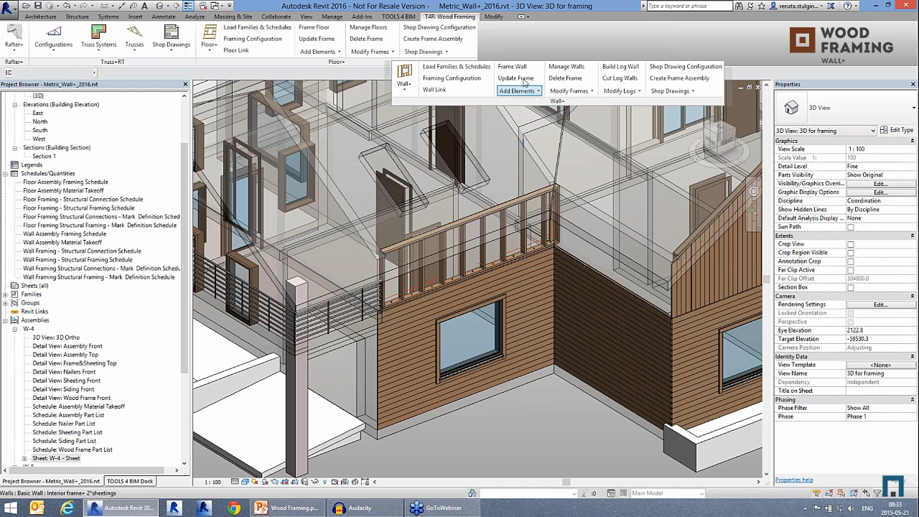
drag(366, 64, 324, 140)
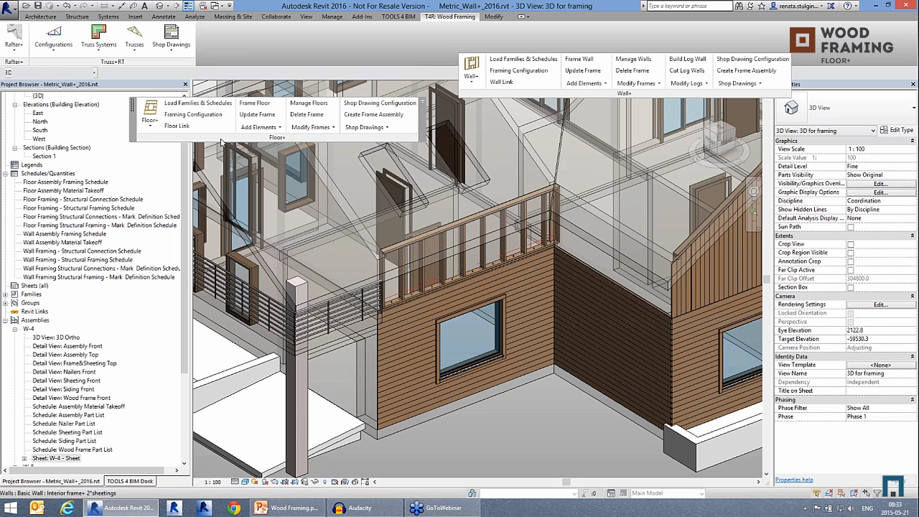
click(366, 353)
click(543, 440)
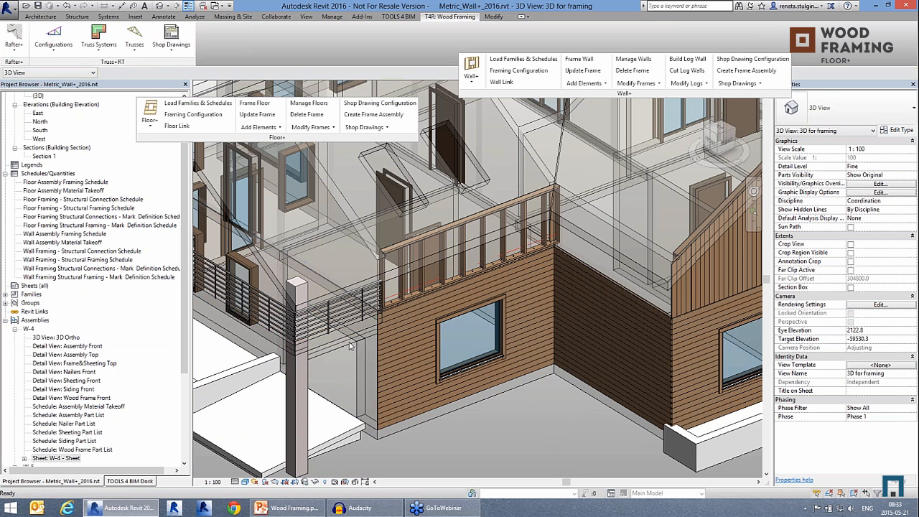
click(388, 334)
shift+middle_drag(415, 318, 415, 372)
ctrl+click(429, 322)
click(414, 371)
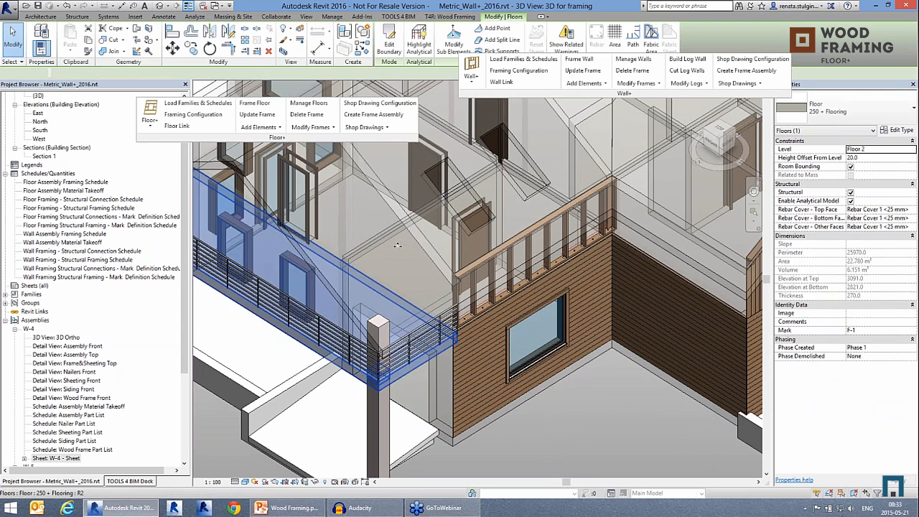
Review the Floor+ link configuration of the 250 + Flooring type, including the framing layer options for its Finish1 and Structure layers
click(176, 127)
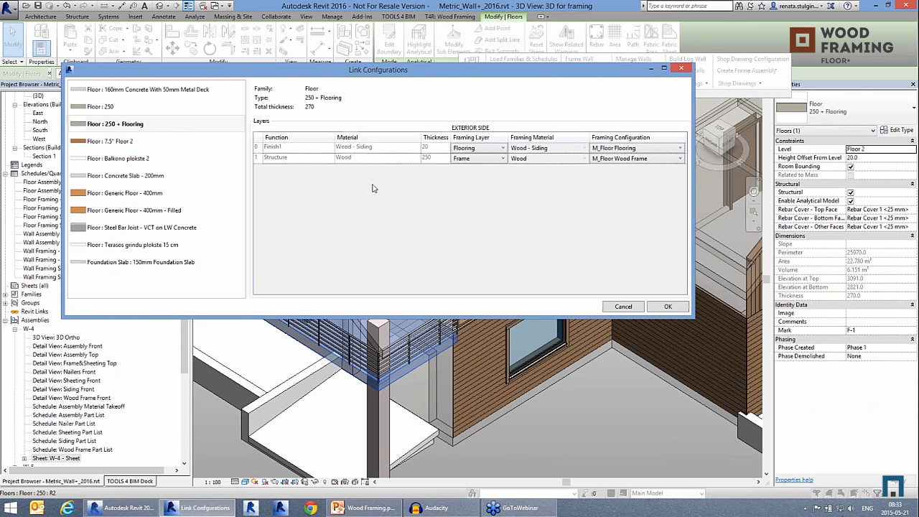
click(471, 149)
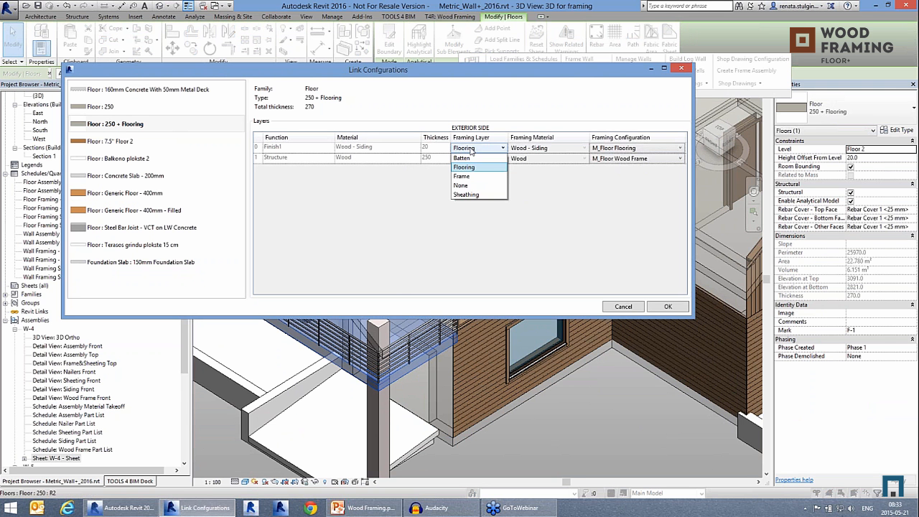
click(471, 151)
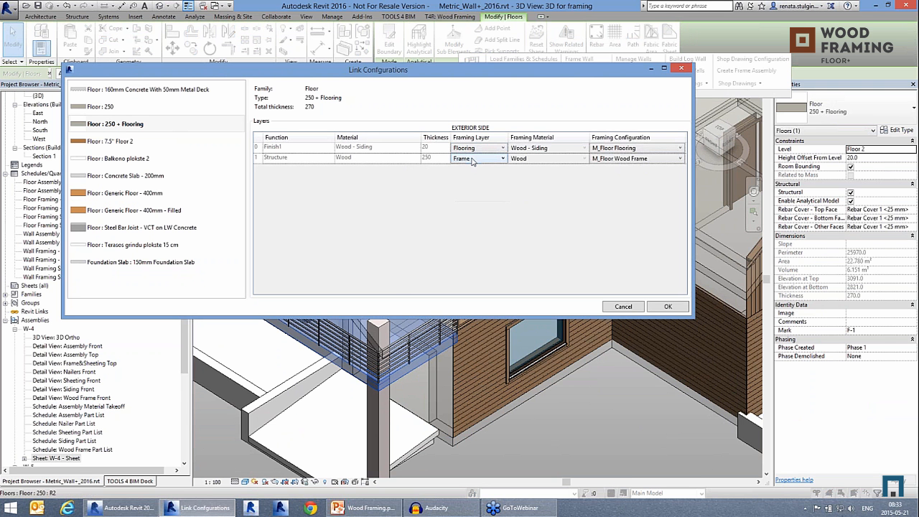
click(473, 159)
click(474, 150)
click(474, 149)
click(474, 150)
click(668, 307)
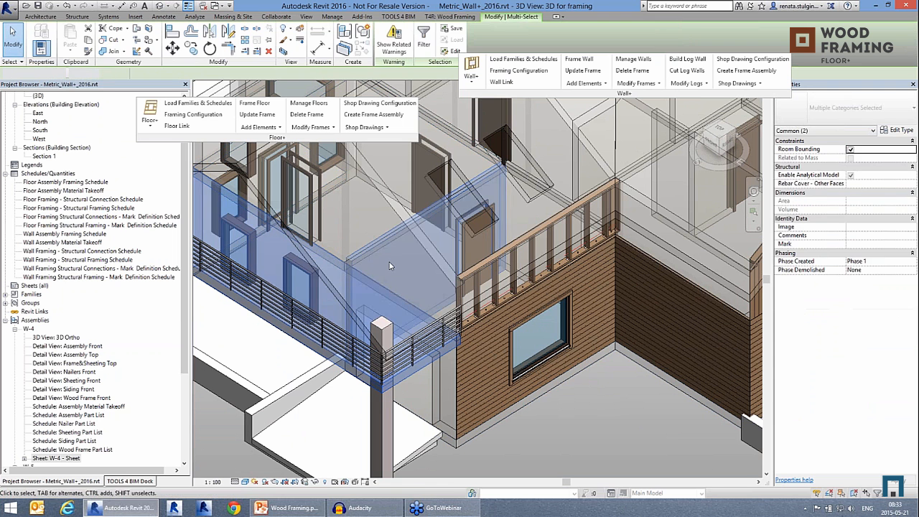
Frame the 250 + Flooring balcony floor together with the adjacent interior floor of type 250
key(Escape)
click(364, 255)
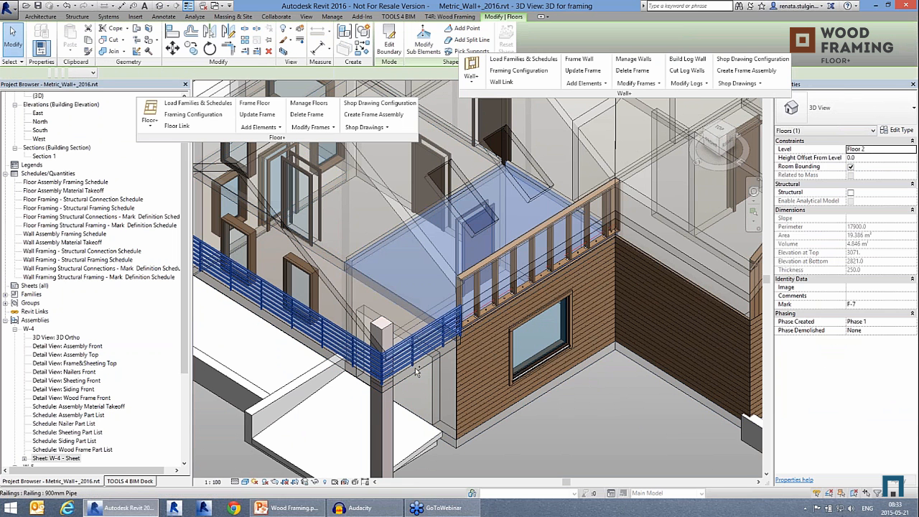
ctrl+click(423, 372)
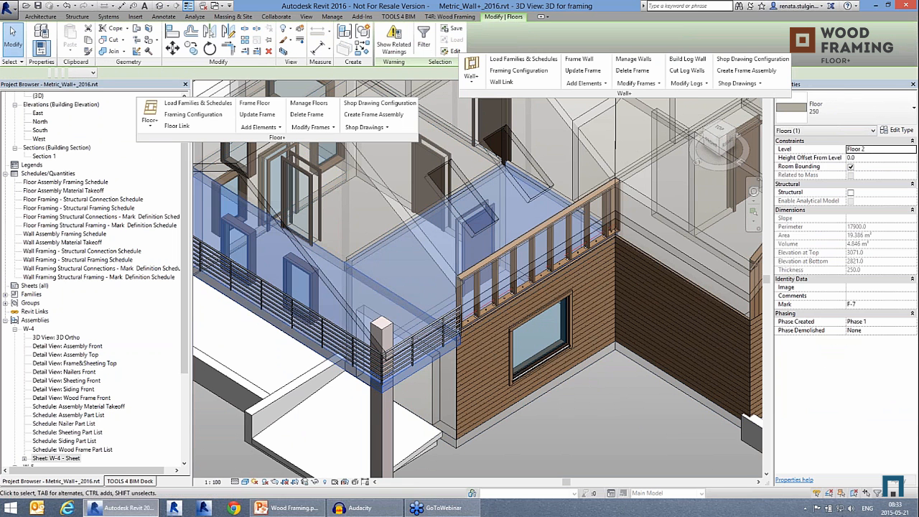
click(254, 103)
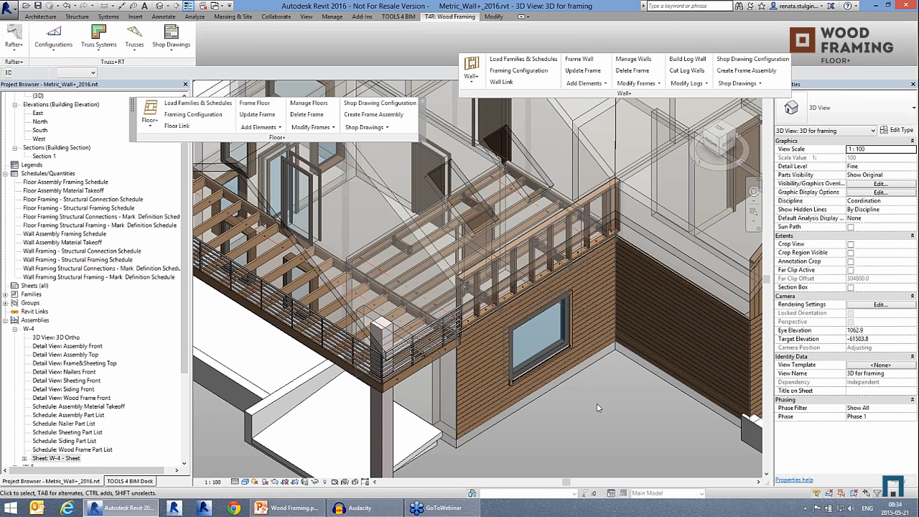
Examine the metal hanger between a joist and the rim joist, and look over the framing of both floors
scroll(377, 316, up, 1)
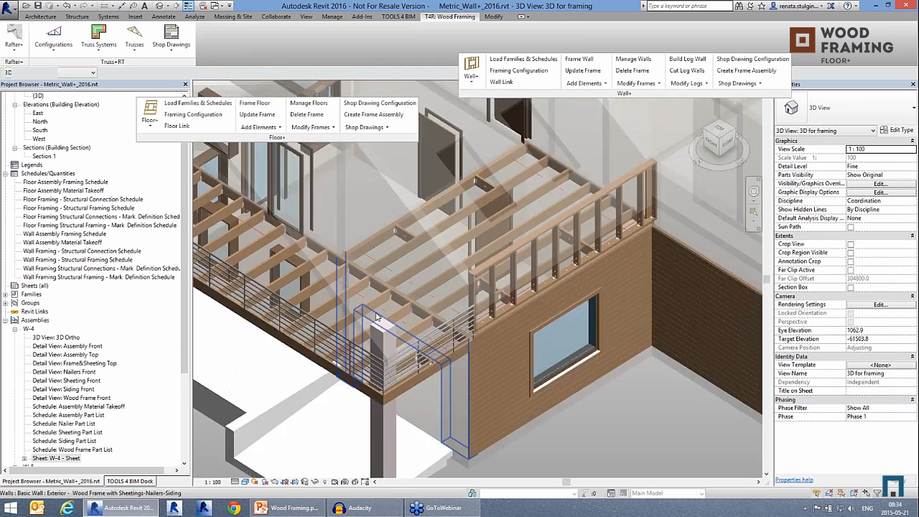
scroll(376, 317, up, 5)
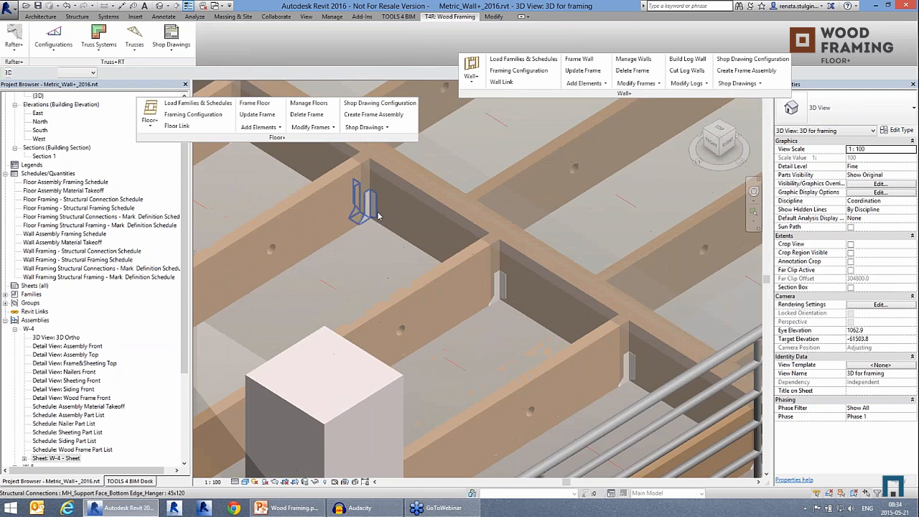
click(364, 201)
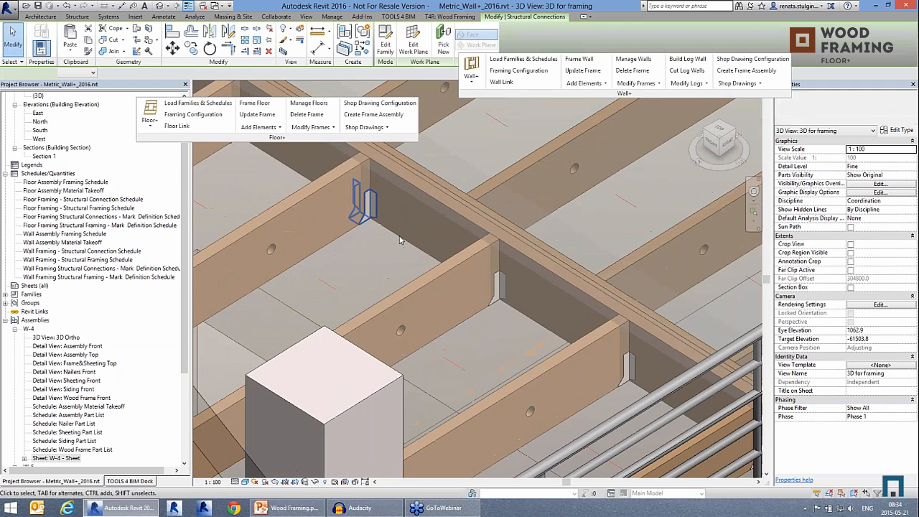
shift+middle_drag(411, 283, 351, 293)
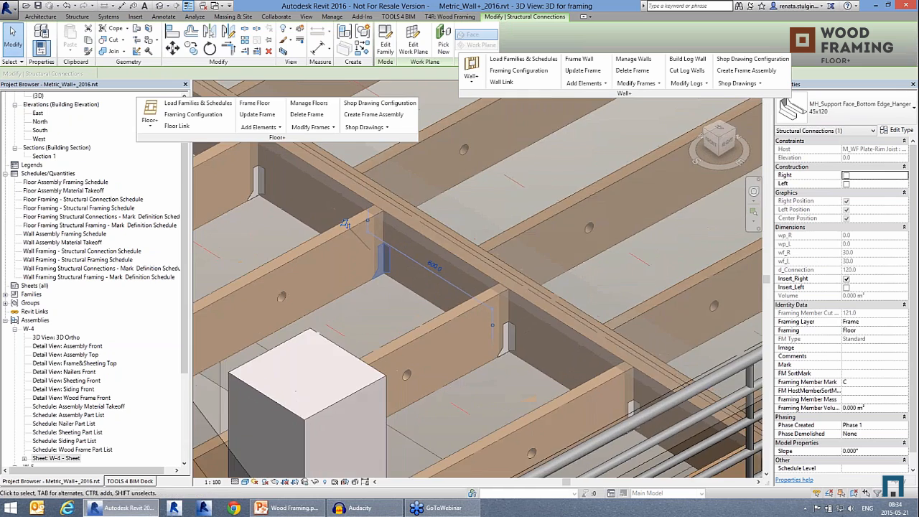
scroll(375, 236, down, 6)
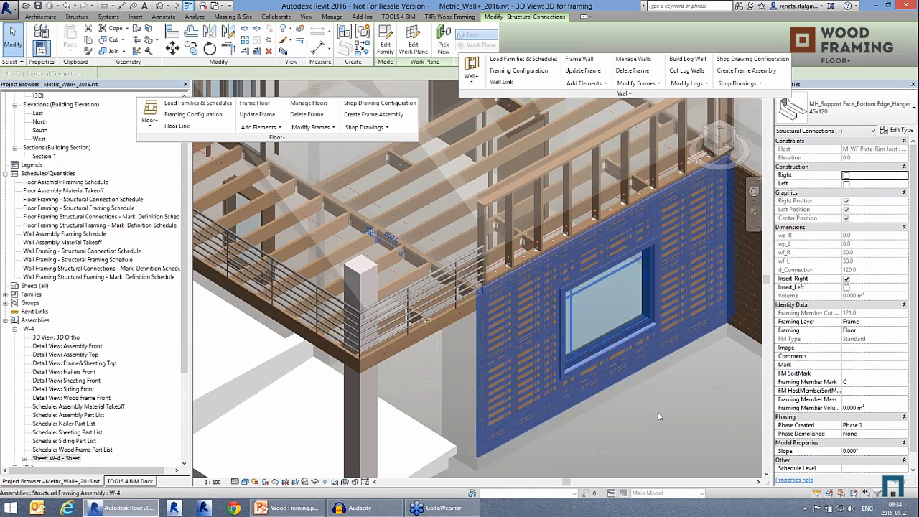
click(658, 417)
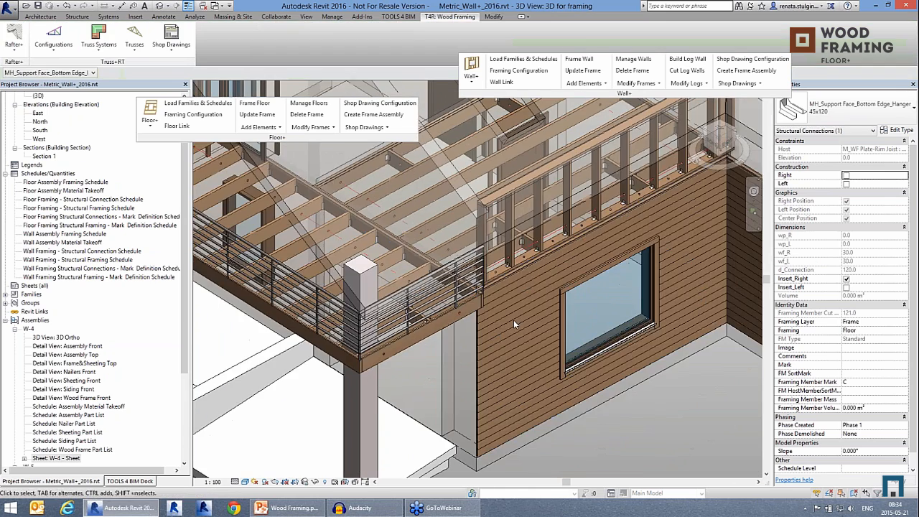
shift+middle_drag(514, 325, 427, 302)
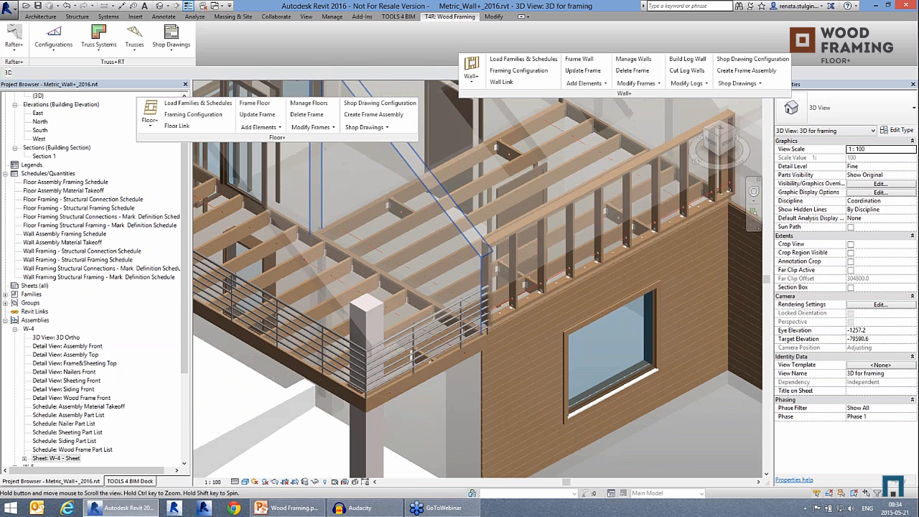
Add flooring to the framed balcony floor of type 250 + Flooring
key(Tab)
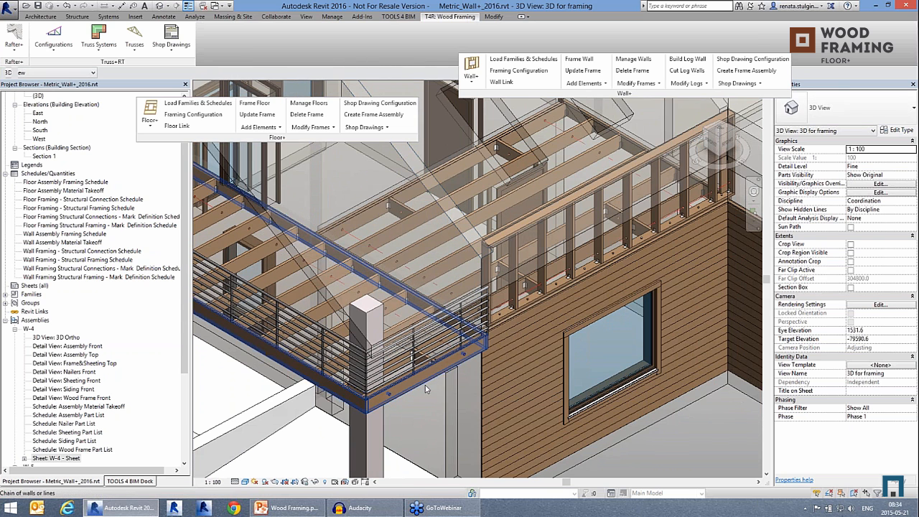
key(Tab)
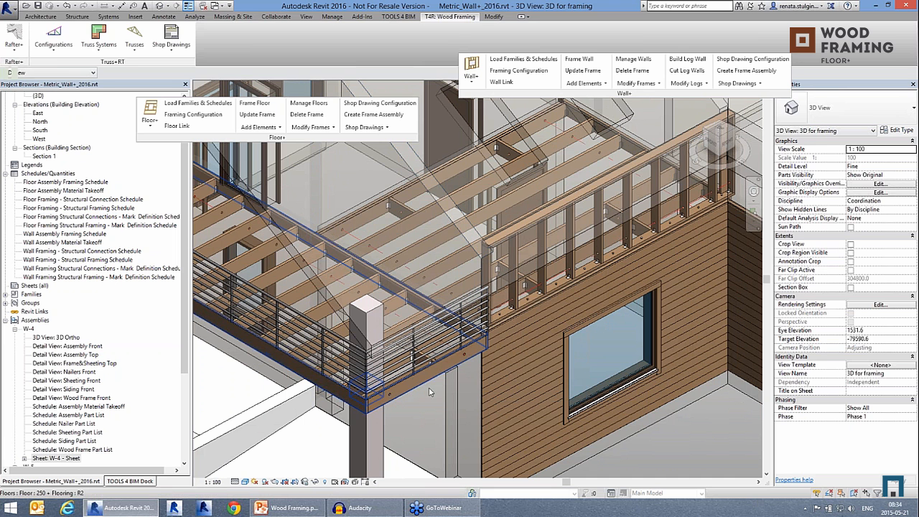
click(430, 392)
click(260, 127)
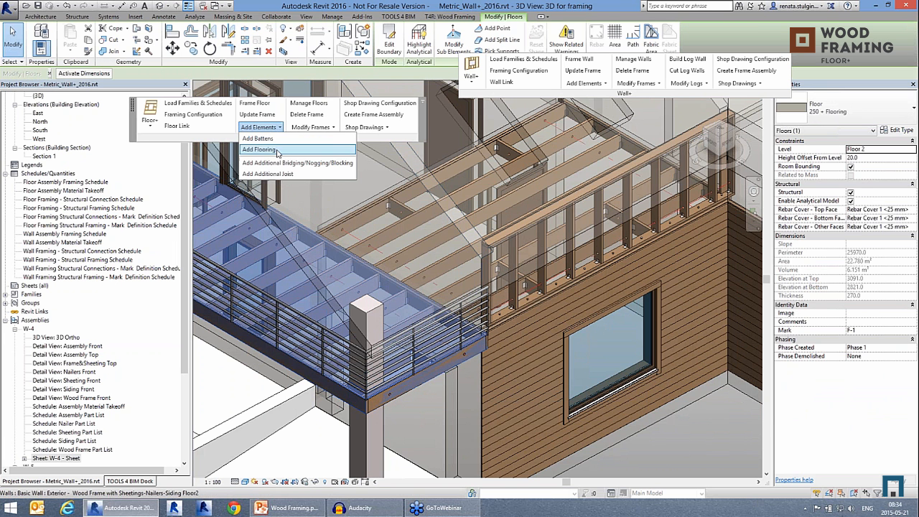
click(277, 150)
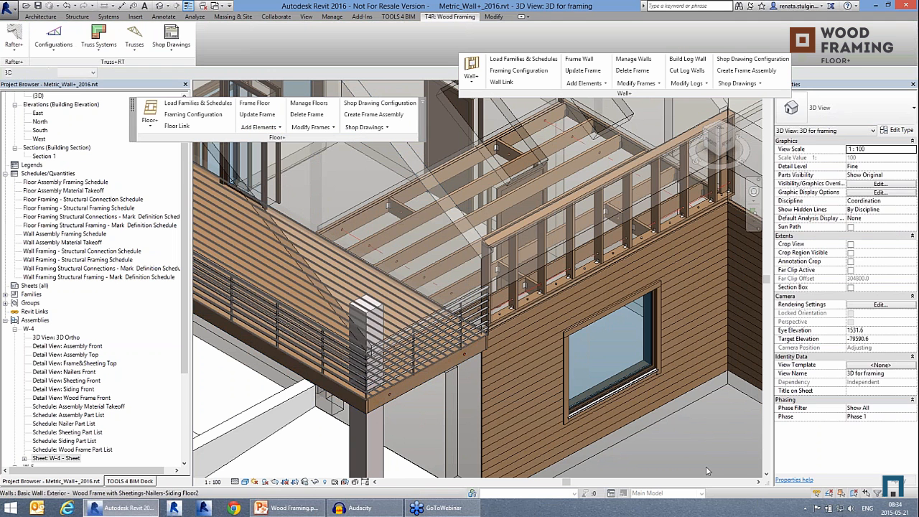
Open the "3D for framing with MEP" view and bring the ducts and pipes crossing the walls and floors into view
shift+middle_drag(546, 237, 352, 287)
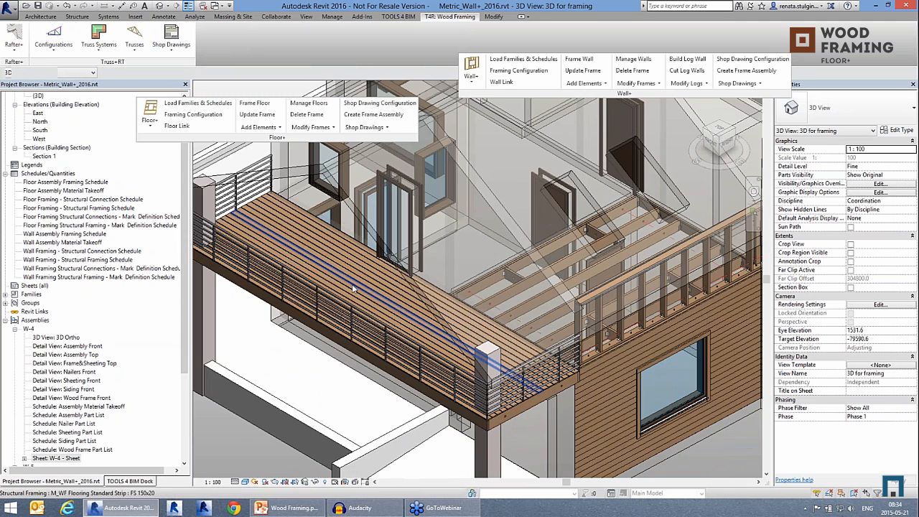
shift+middle_drag(367, 321, 494, 300)
scroll(148, 212, up, 3)
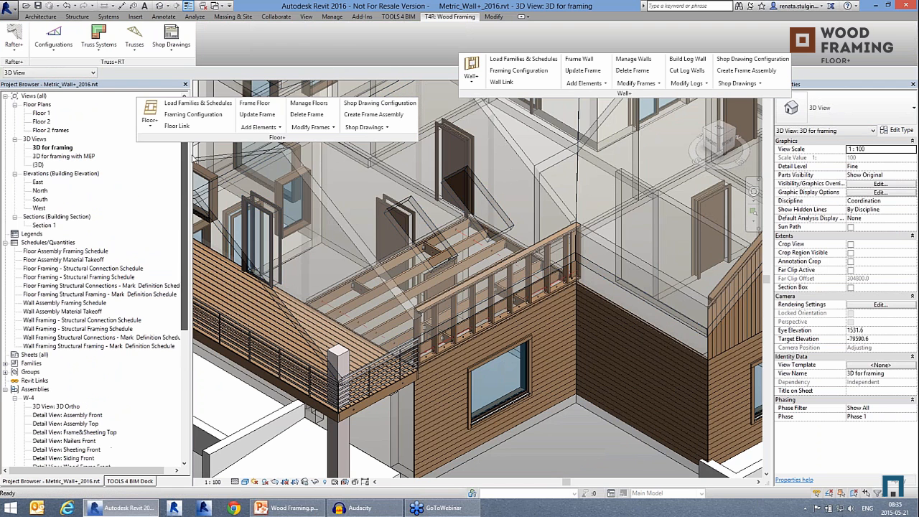
double_click(65, 156)
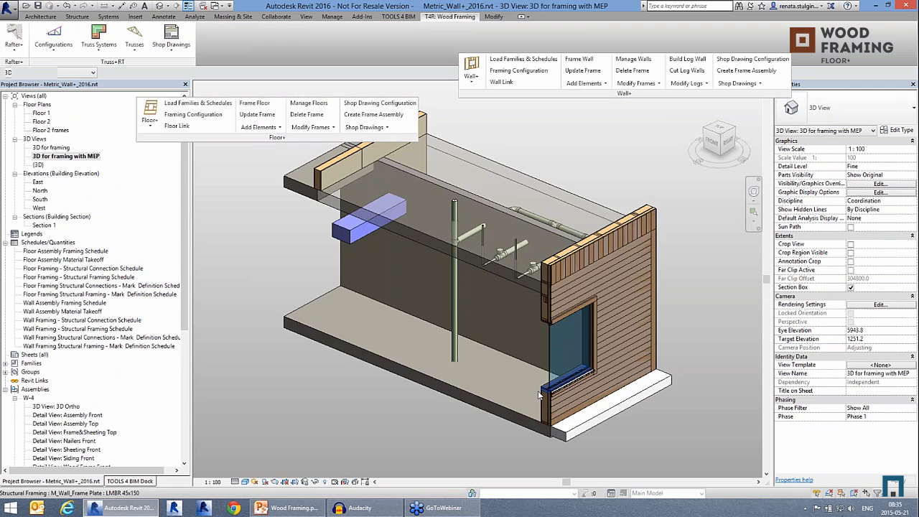
middle_drag(515, 307, 518, 320)
scroll(518, 319, up, 2)
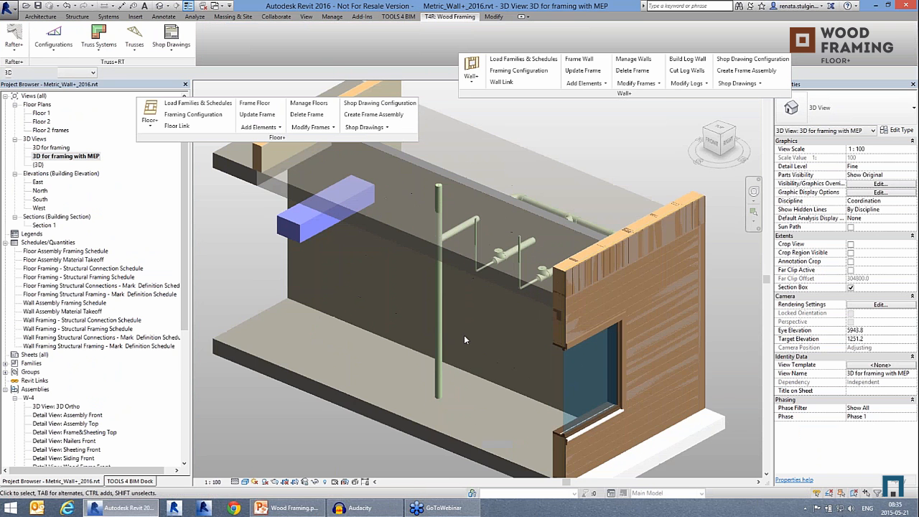
middle_drag(464, 340, 472, 391)
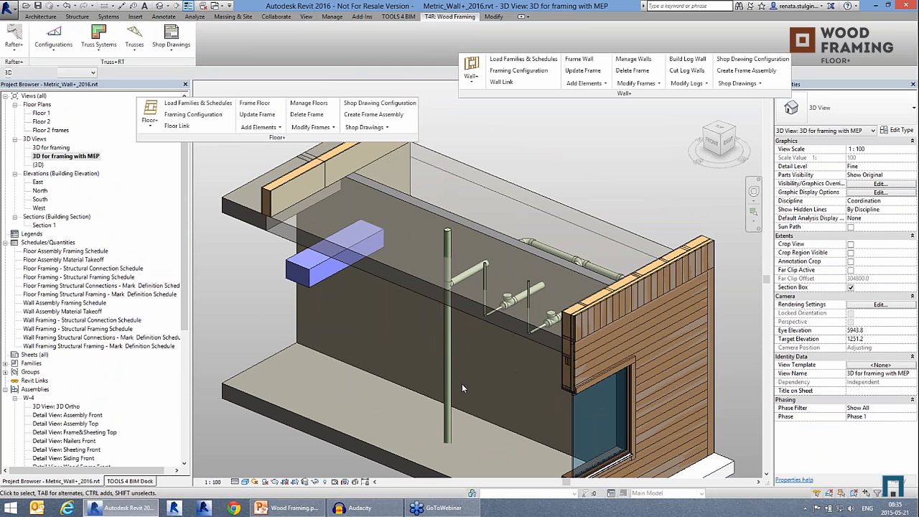
Display the installed tools, including Cut Opening Free, in the TOOLS 4 BIM dock
click(146, 484)
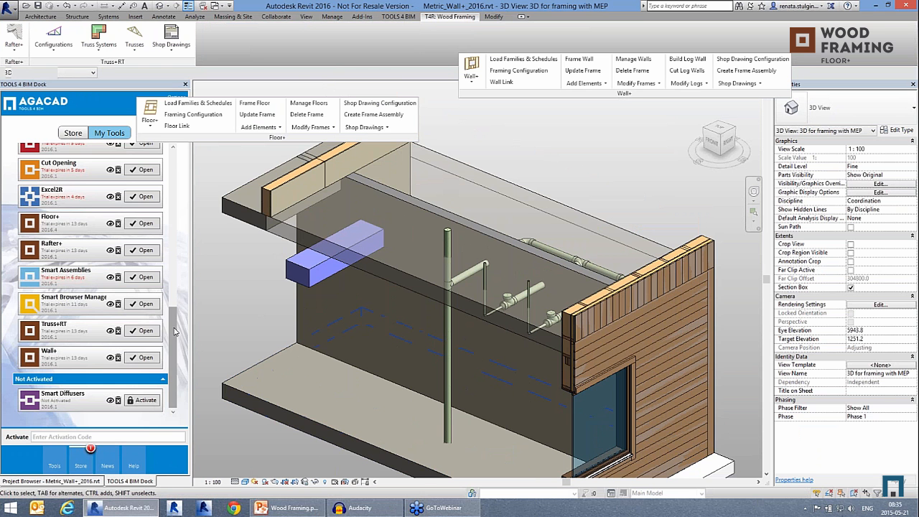
drag(175, 331, 176, 191)
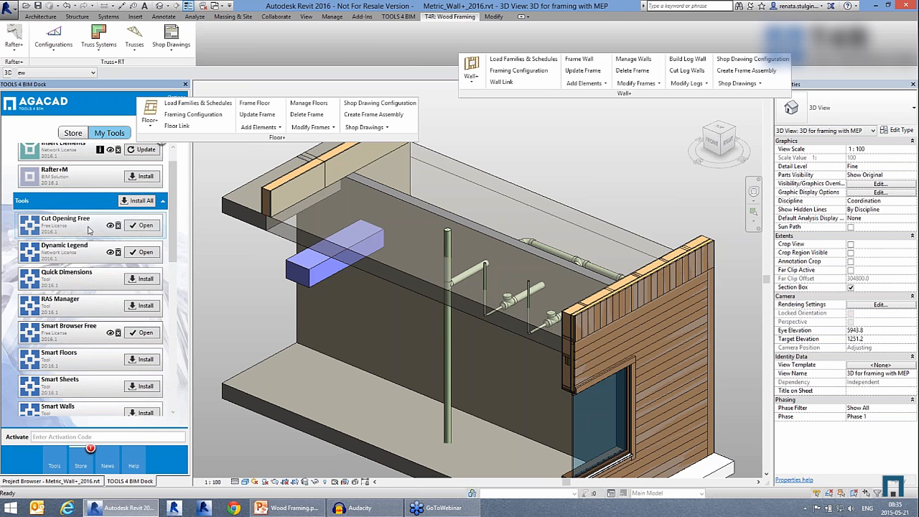
click(56, 464)
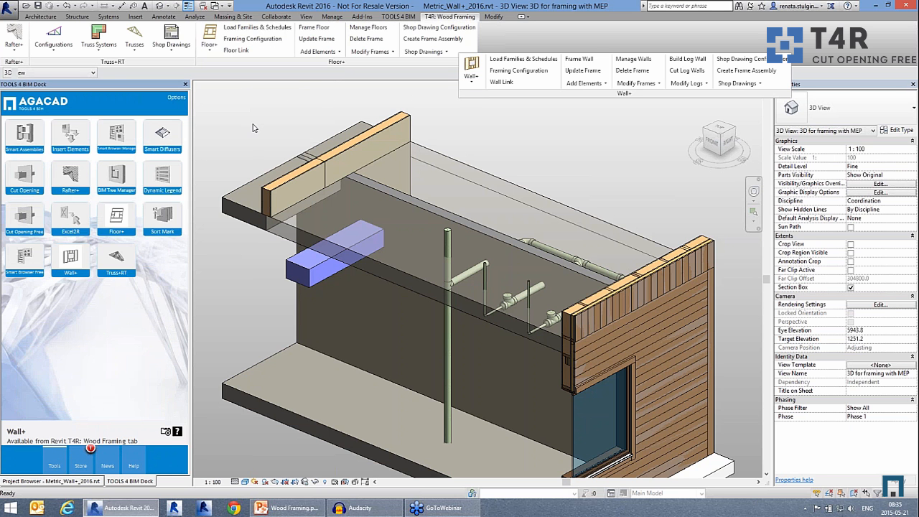
Run an interference check of ducts and pipes against walls and floors within the current project
click(227, 17)
click(275, 18)
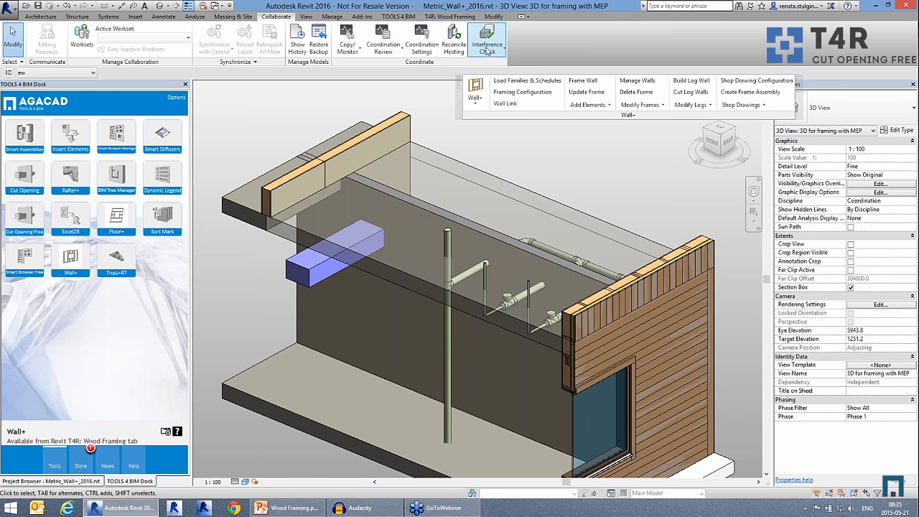
click(488, 45)
click(496, 70)
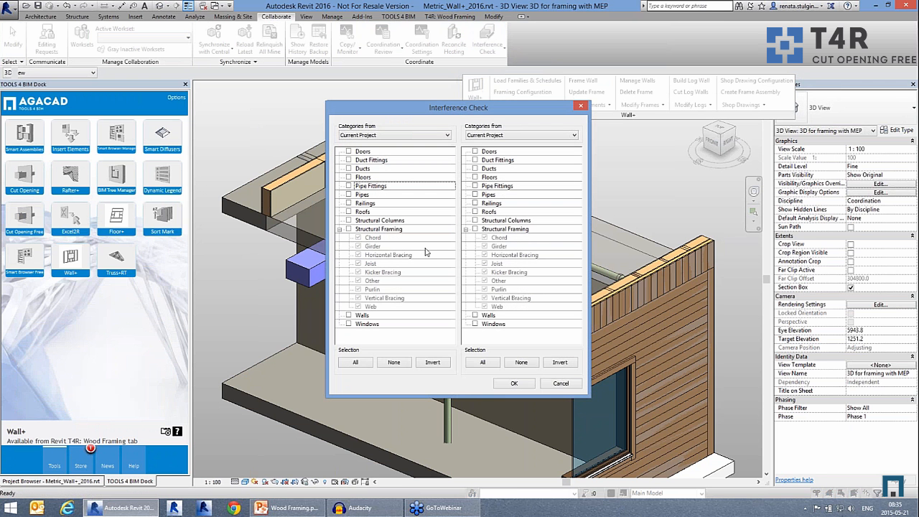
click(349, 168)
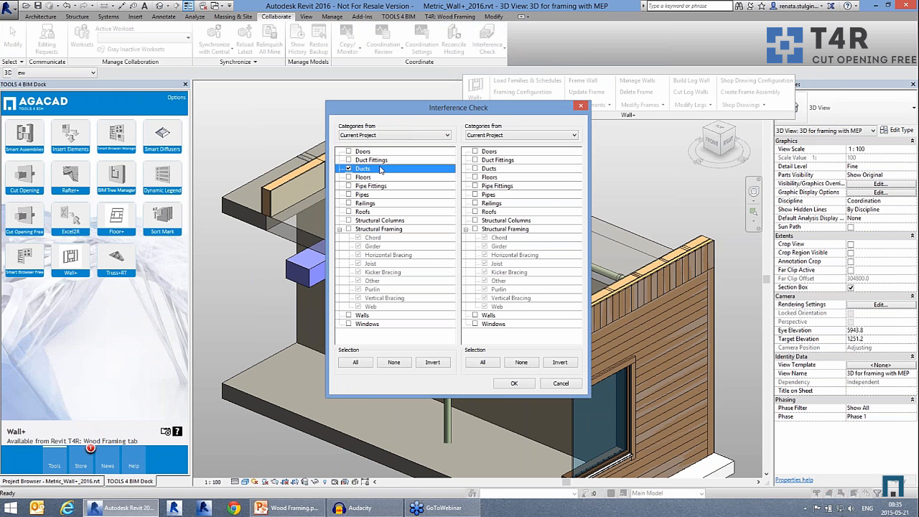
click(349, 194)
click(474, 315)
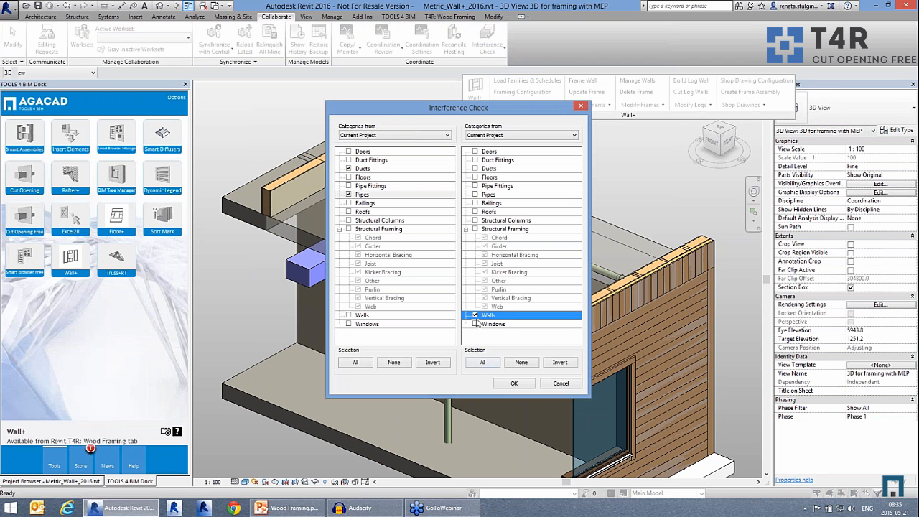
click(475, 178)
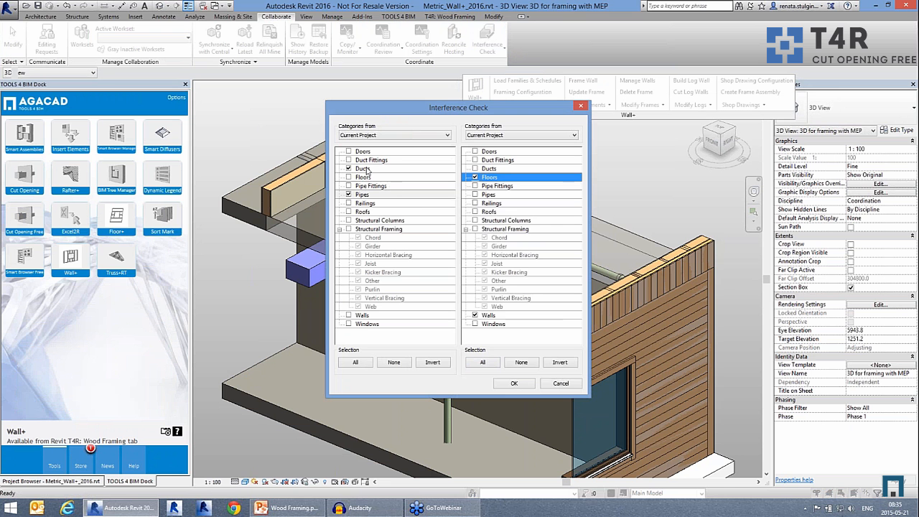
click(511, 383)
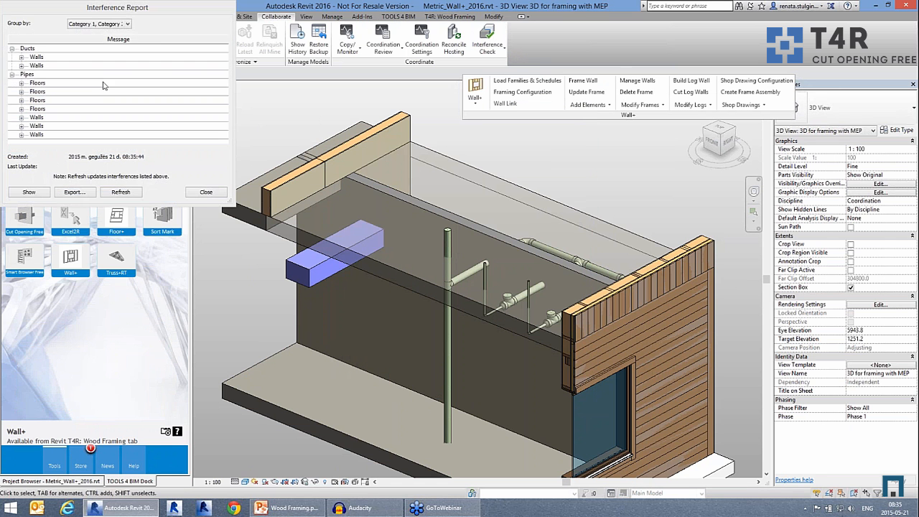
Export the interference report to the Desktop as Metric_Wall+_2016.html and close the report
drag(144, 7, 255, 73)
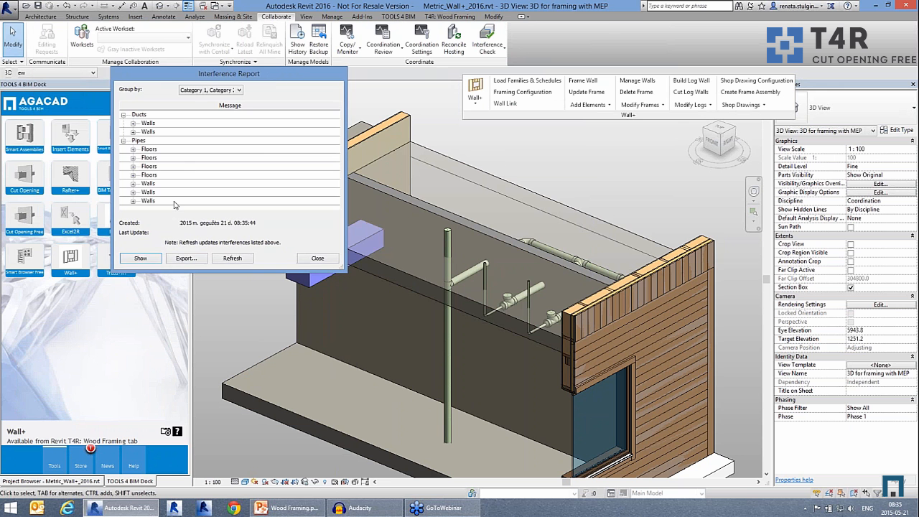
click(188, 258)
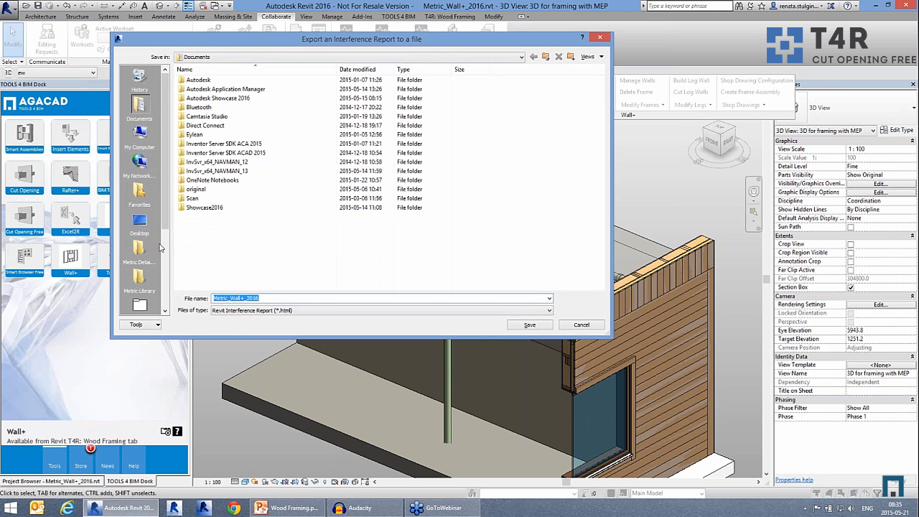
click(530, 325)
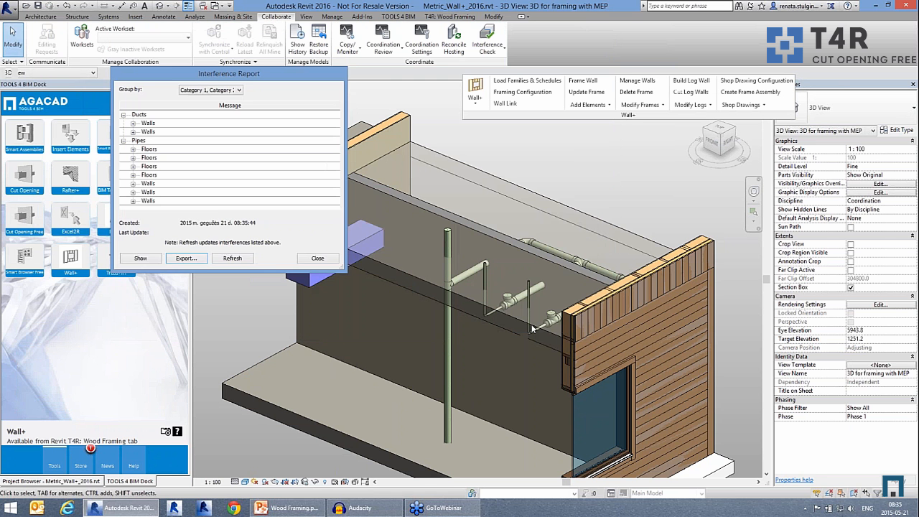
click(320, 258)
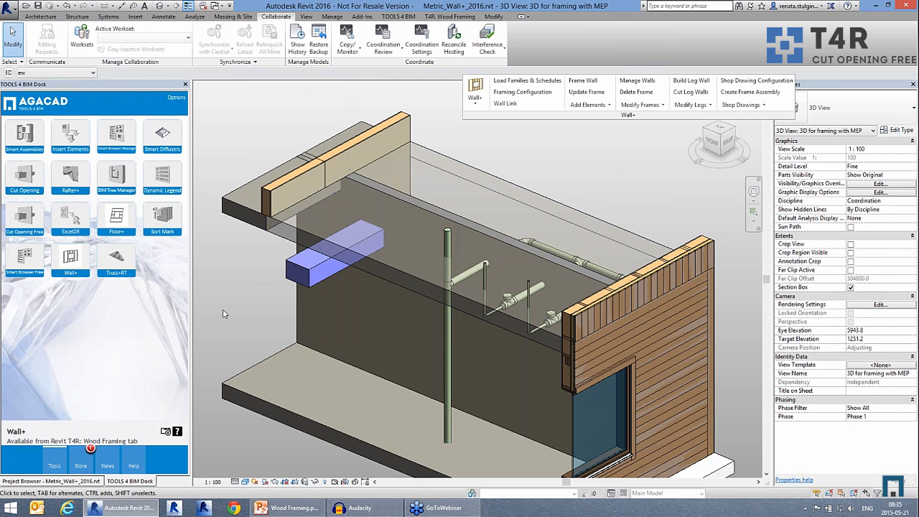
Load Metric_Wall+_2016.html from the Desktop with Cut Opening Free's Read Interference Check Data command
click(25, 215)
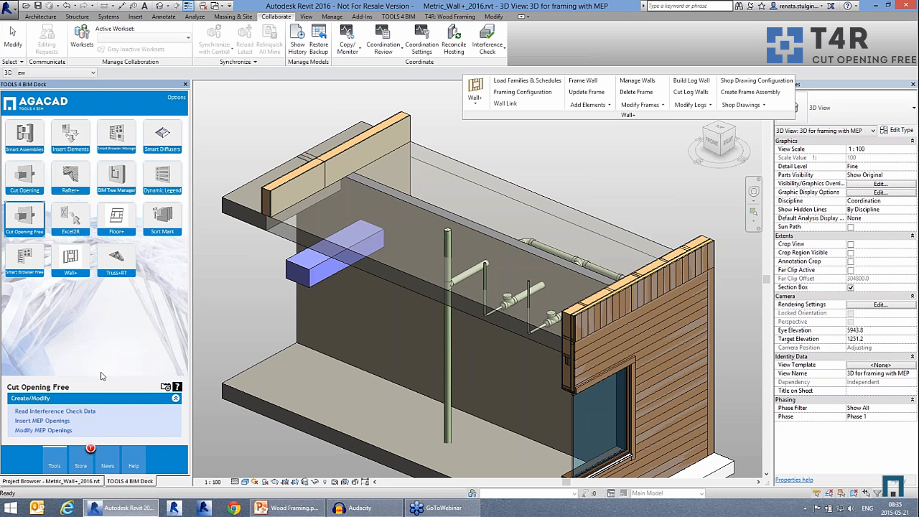
click(76, 412)
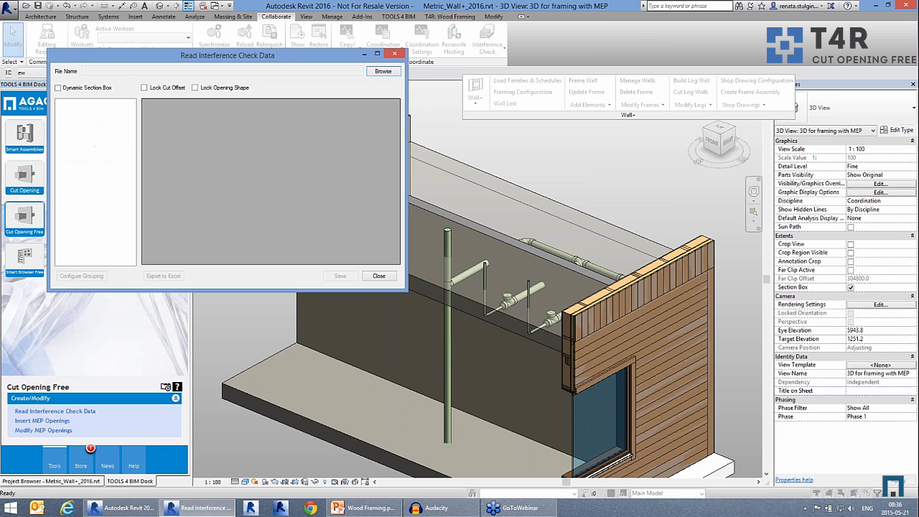
click(384, 72)
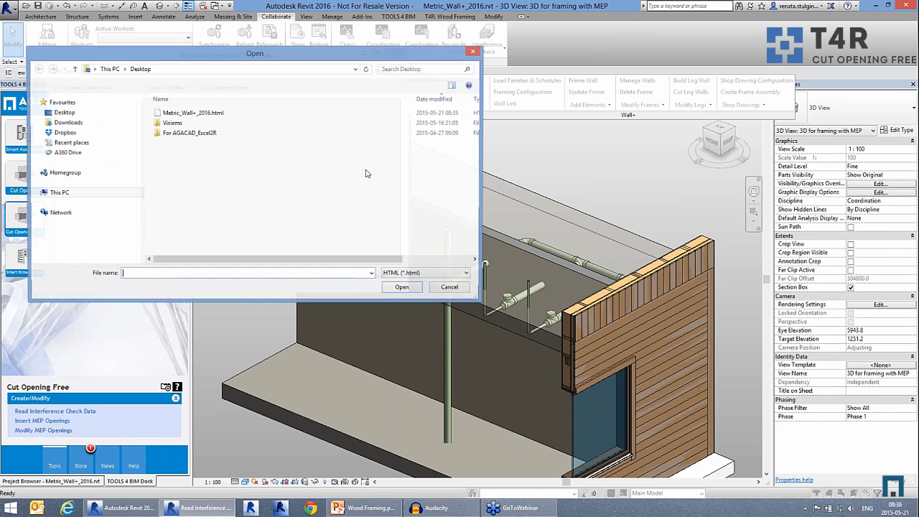
click(188, 113)
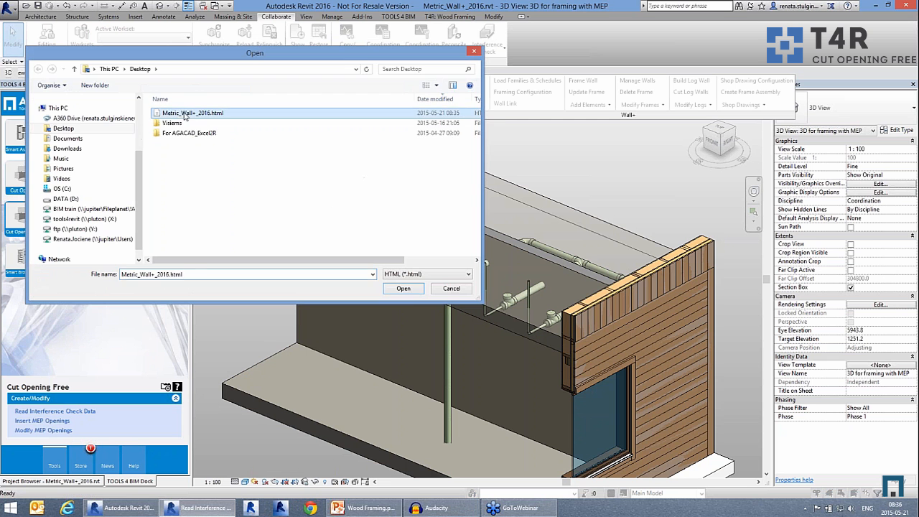
click(403, 288)
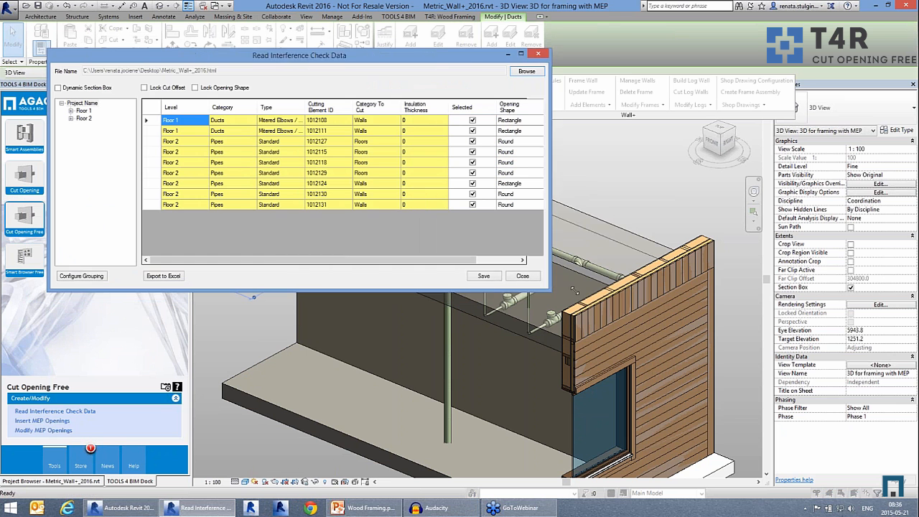
Set the cut offset to 20 for all the listed duct and pipe openings
drag(573, 126, 577, 205)
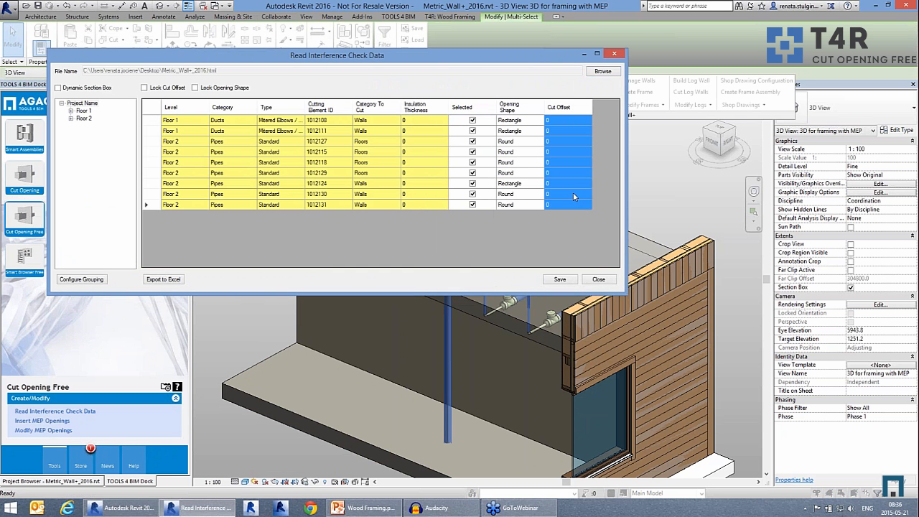
right_click(573, 193)
click(587, 201)
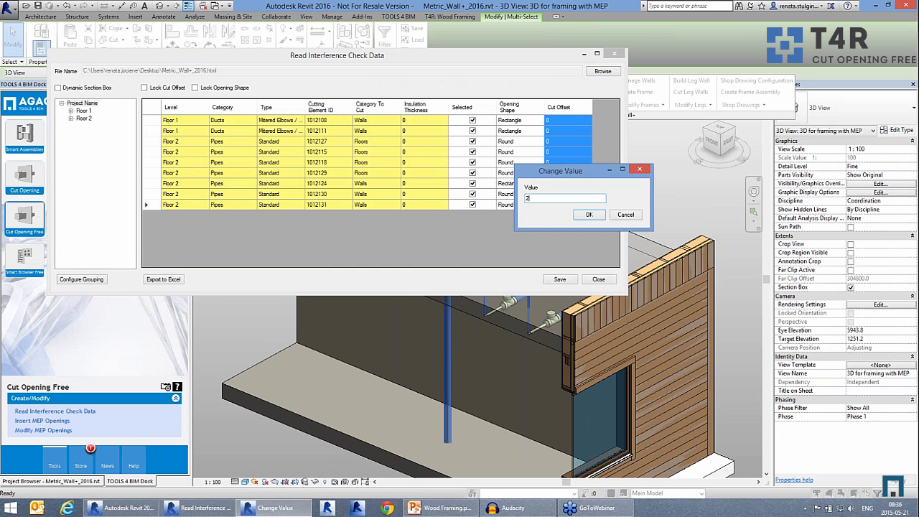
click(598, 216)
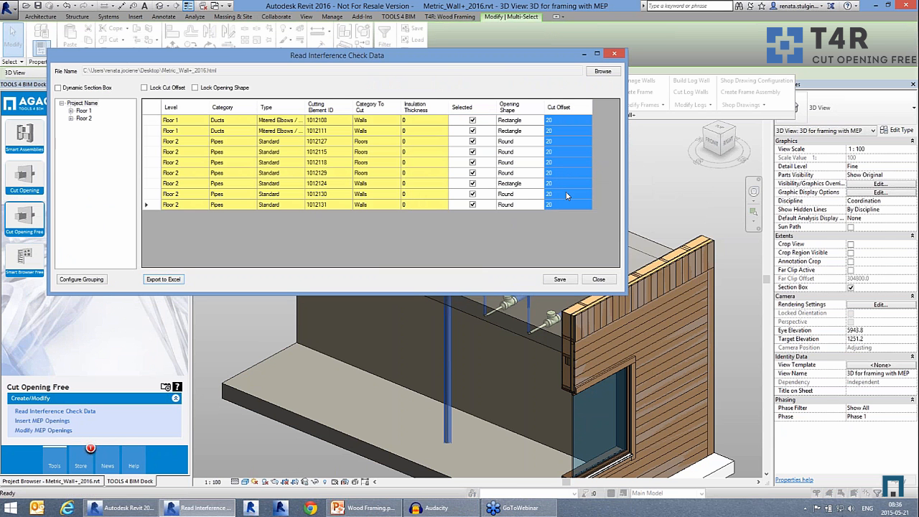
Save the opening data to the Desktop as an XML file named "extrenal" and close the interference data window
click(560, 280)
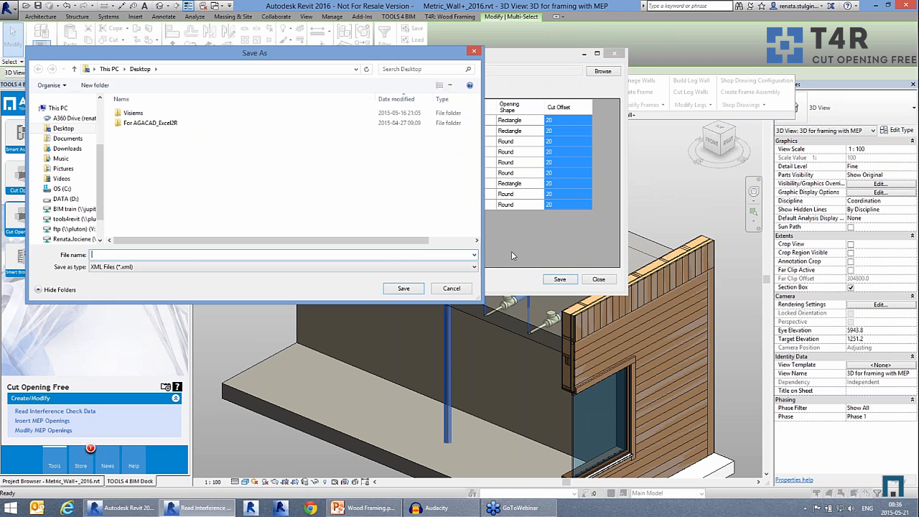
click(126, 257)
text(extrenal)
click(399, 291)
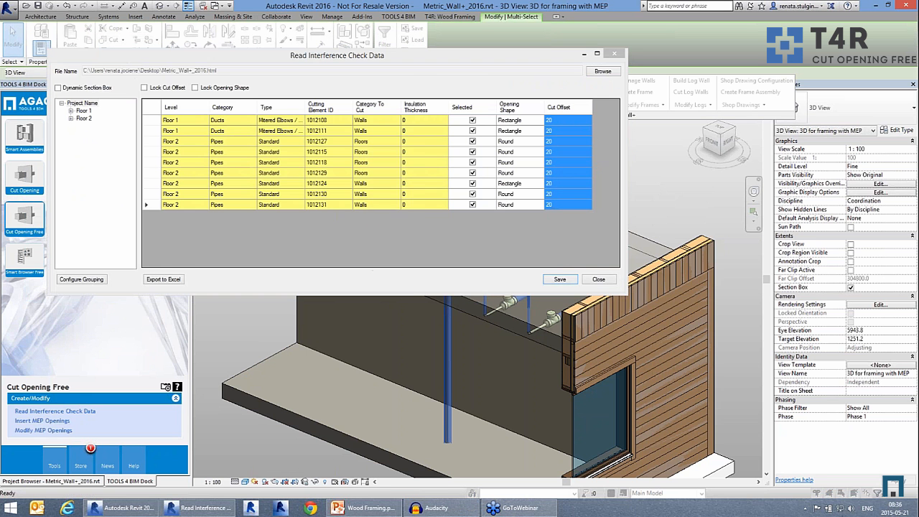
click(394, 198)
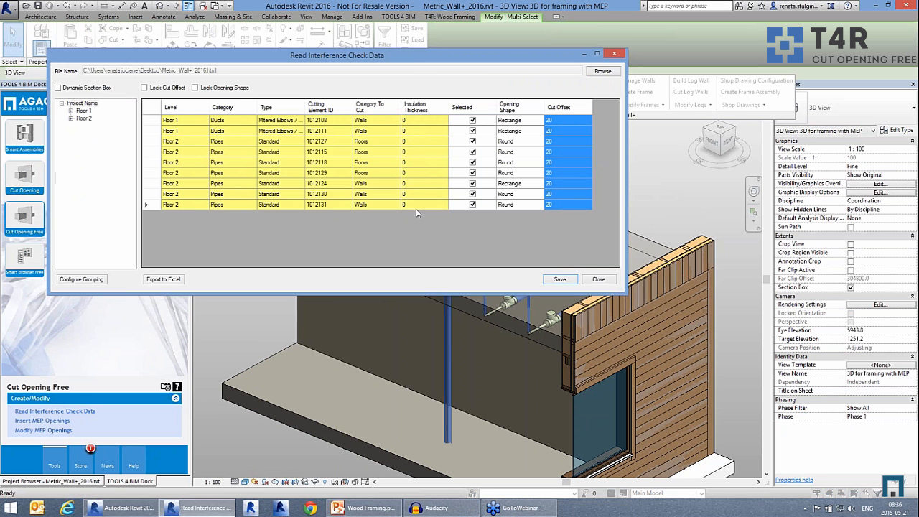
click(599, 280)
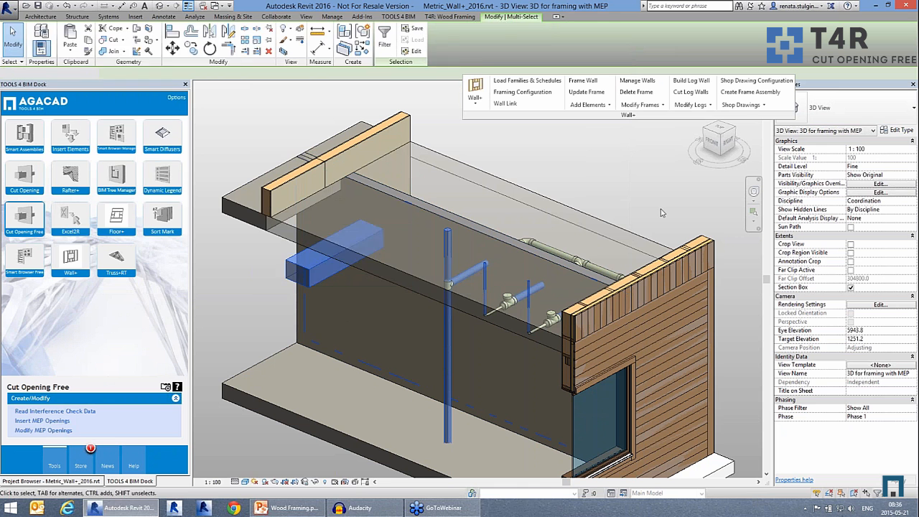
Load extrenal.xml from the Desktop into Cut Opening Free's Insert MEP Openings command
click(50, 424)
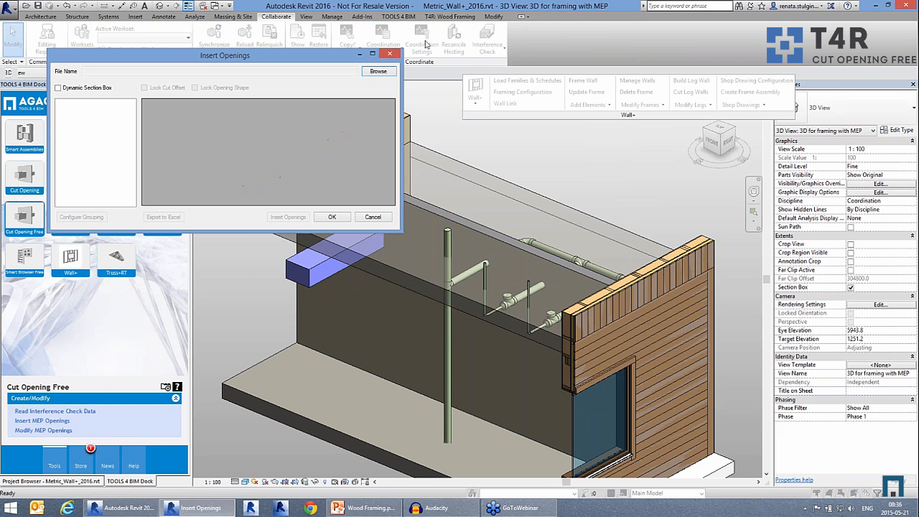
click(385, 72)
click(177, 113)
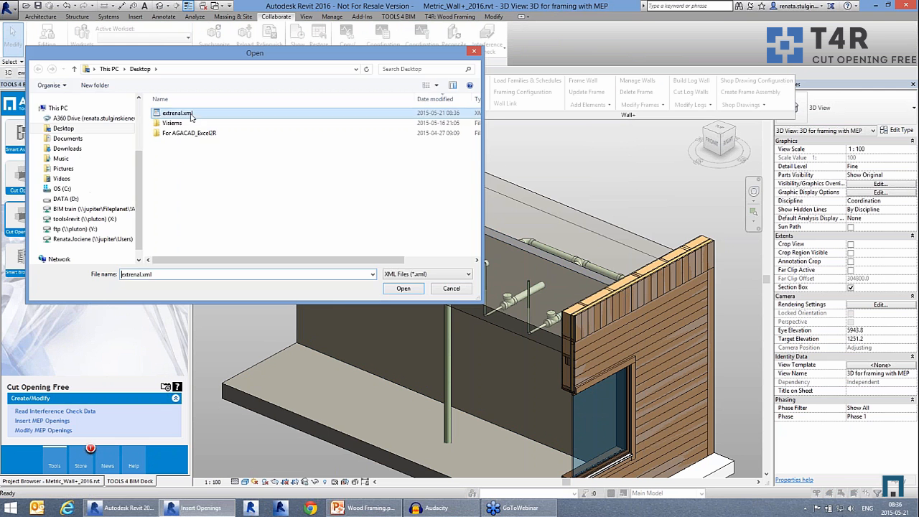
click(404, 289)
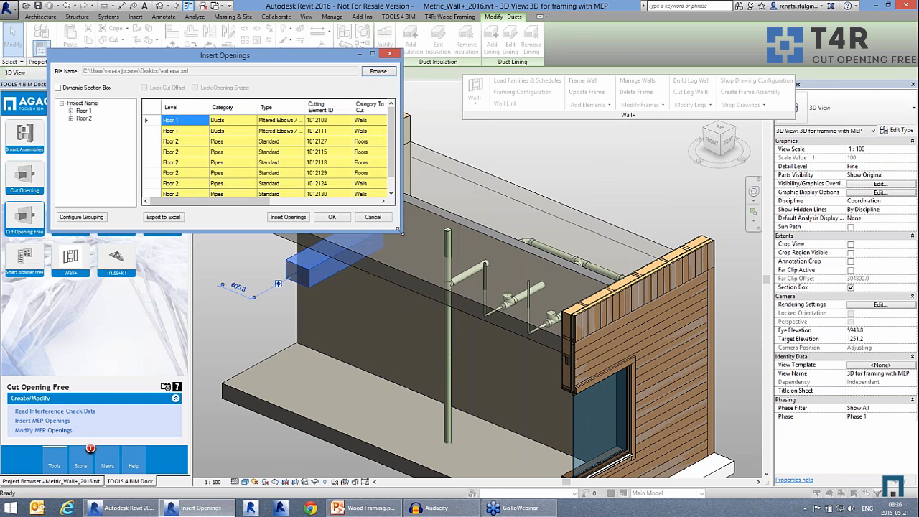
Enlarge the Insert Openings window, insert all the listed duct and pipe openings into the model, and close the window
drag(401, 232, 632, 252)
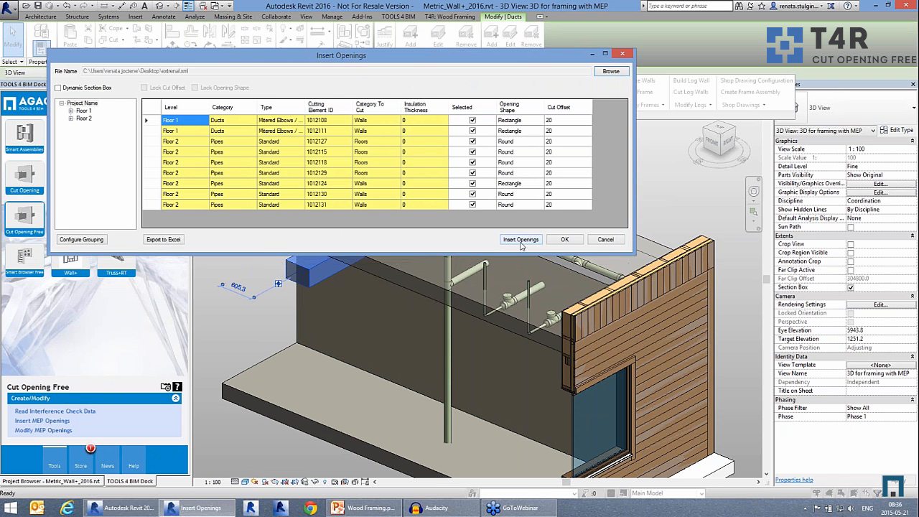
click(521, 241)
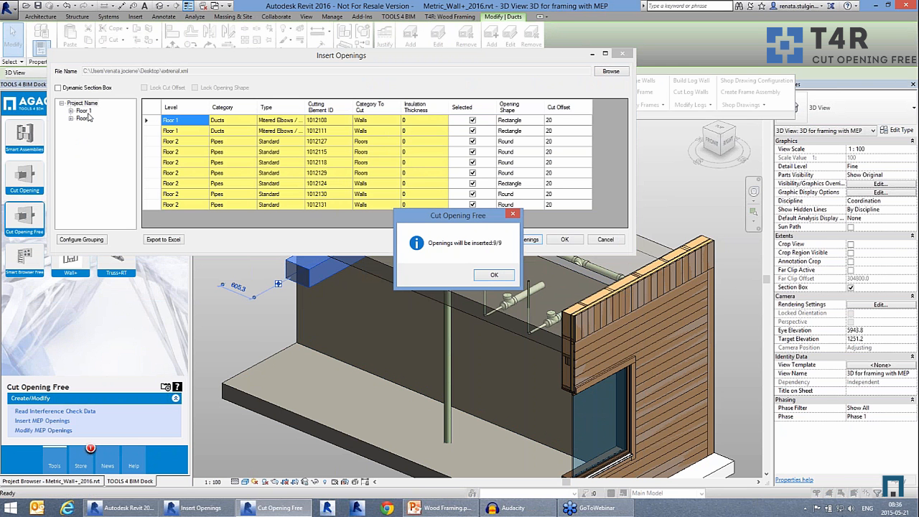
click(494, 275)
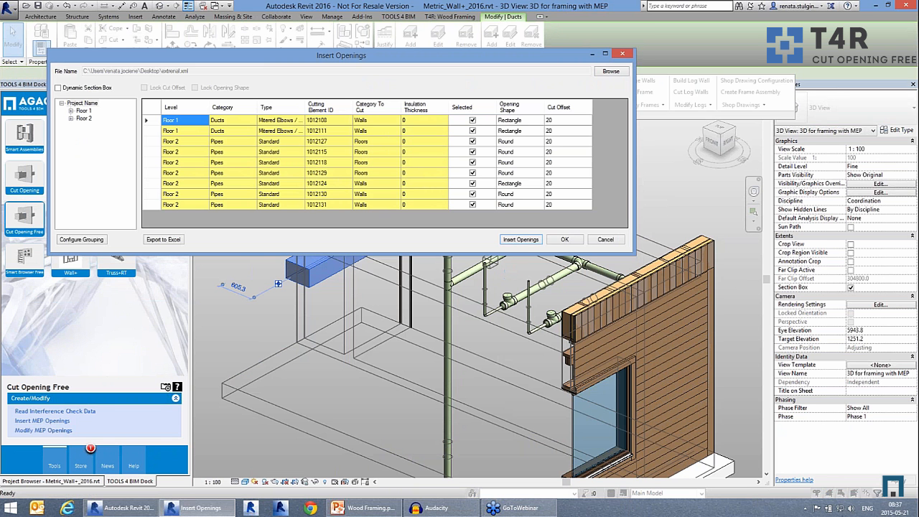
click(565, 240)
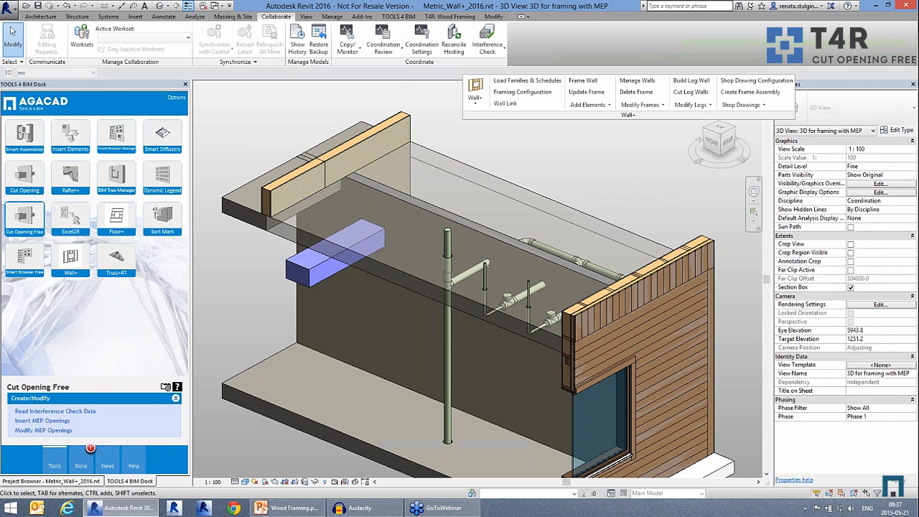
Inspect the openings cut for the duct and pipes in the interior wall of the 3D for framing with MEP view
click(538, 264)
shift+middle_drag(539, 265, 474, 267)
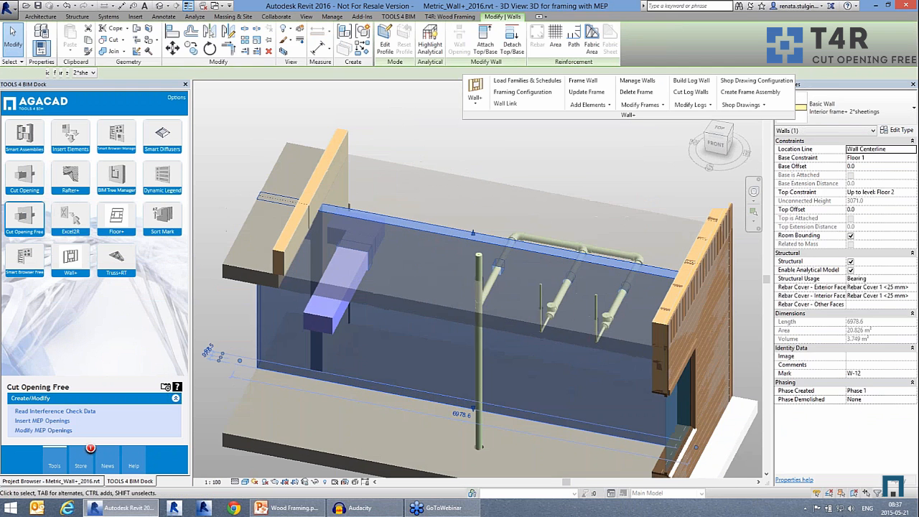
key(Escape)
shift+middle_drag(536, 378, 502, 380)
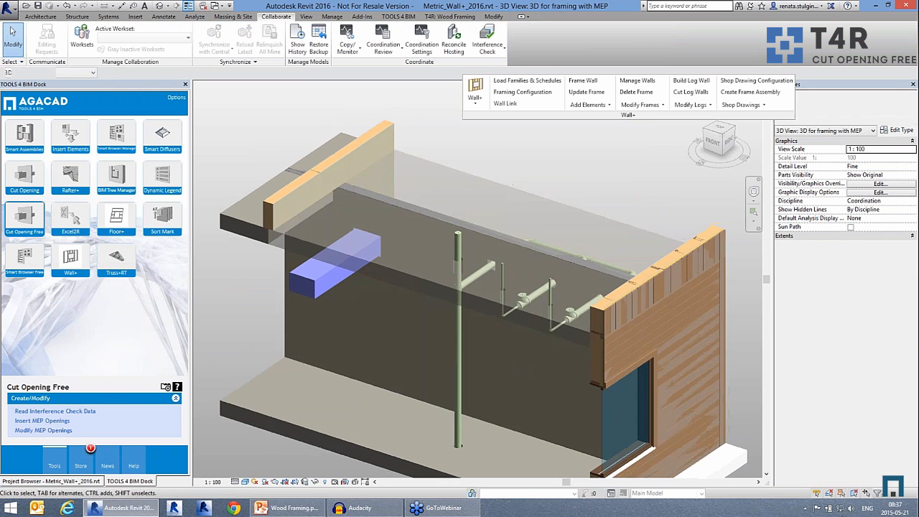
Open the 3D for framing view and frame the interior wall that contains the MEP openings with Wall+
click(50, 481)
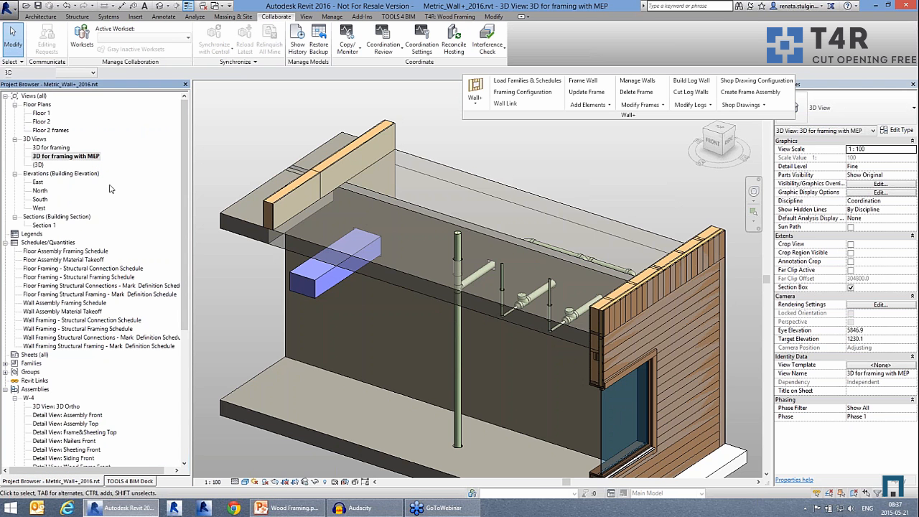
double_click(56, 148)
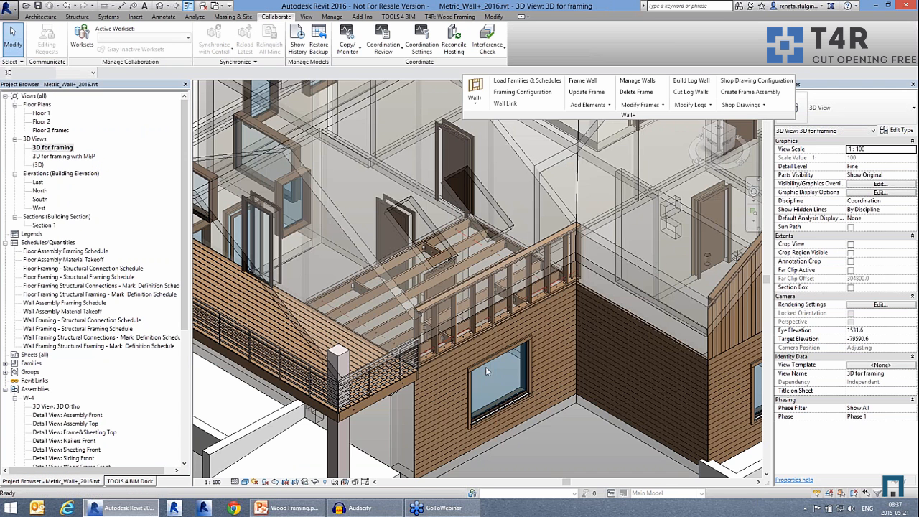
shift+middle_drag(632, 359, 449, 384)
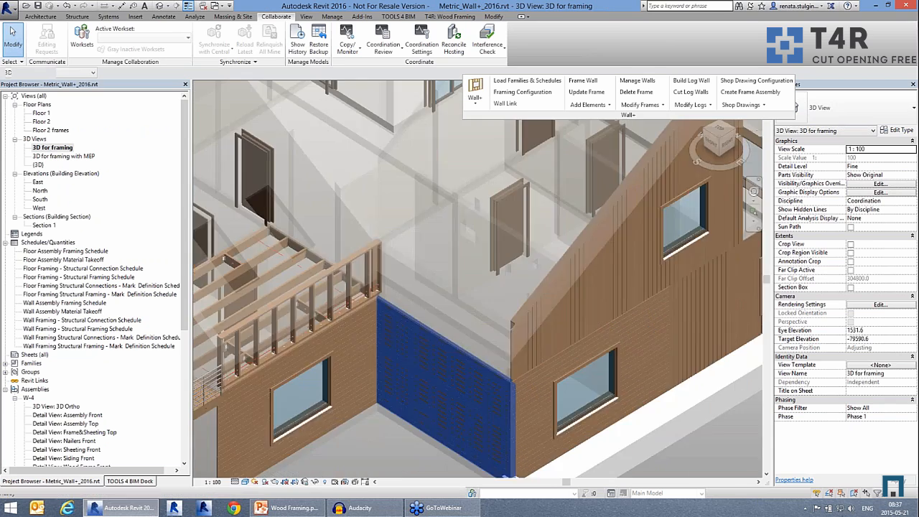
scroll(530, 225, up, 5)
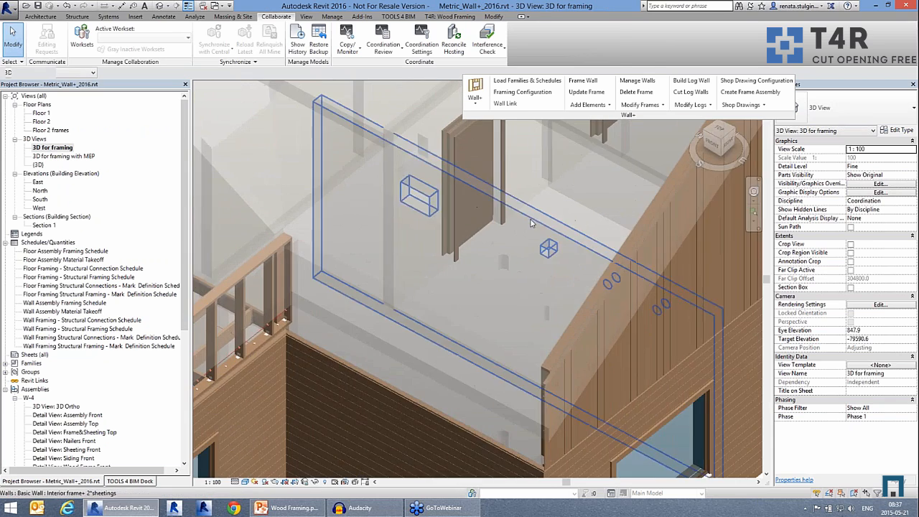
click(530, 224)
shift+middle_drag(569, 229, 598, 228)
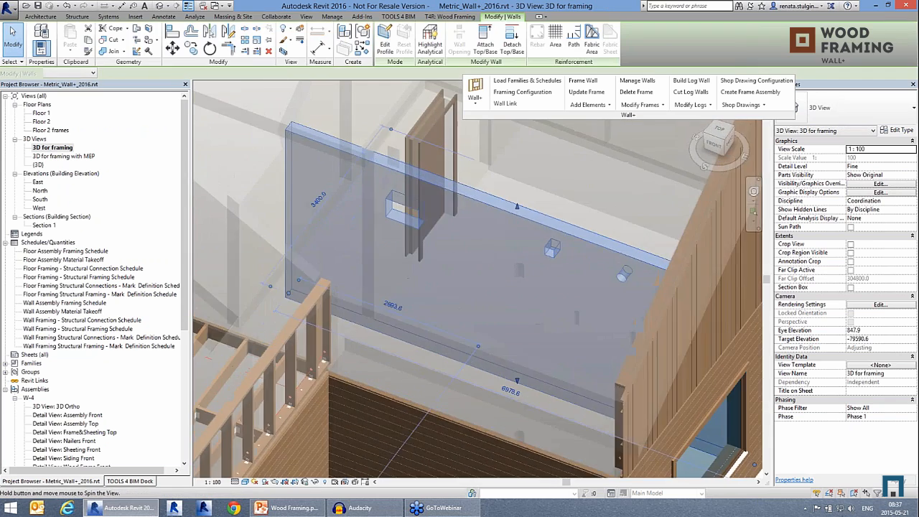
click(582, 80)
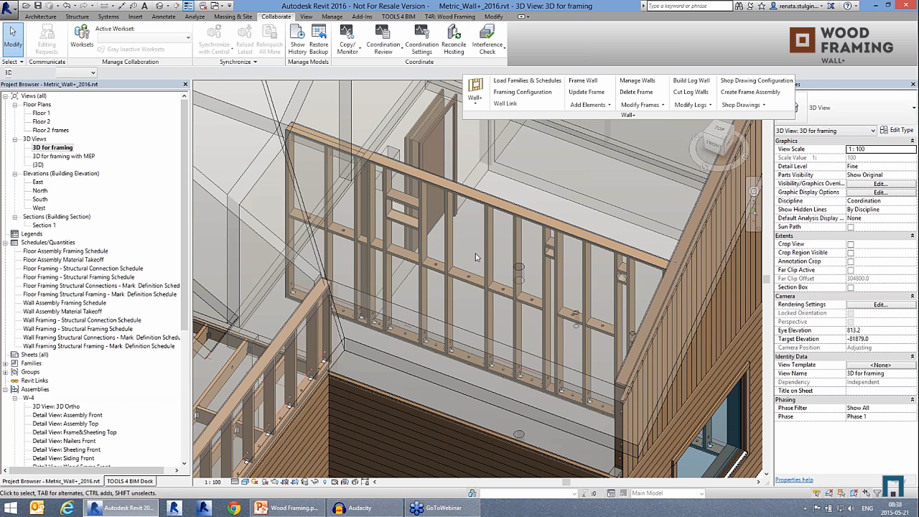
Examine the studs and blocking framed around the openings in the interior wall
scroll(384, 215, up, 4)
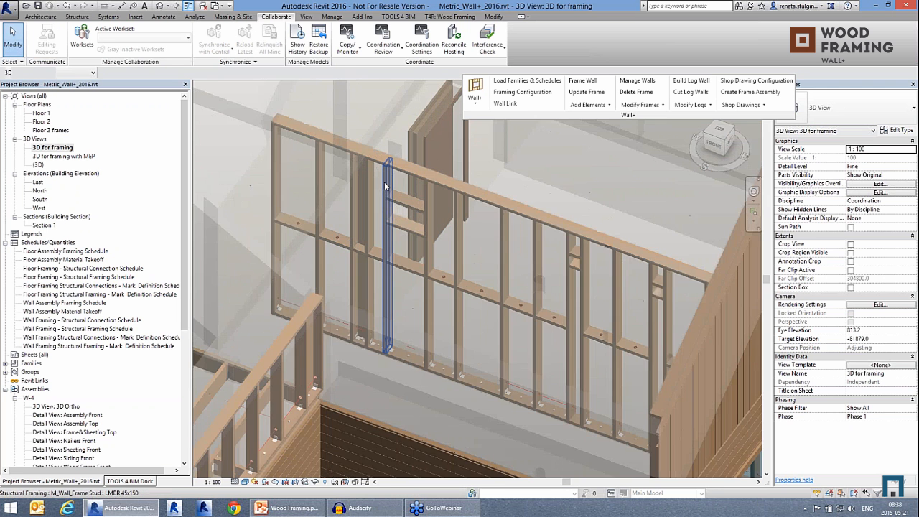
scroll(369, 224, down, 5)
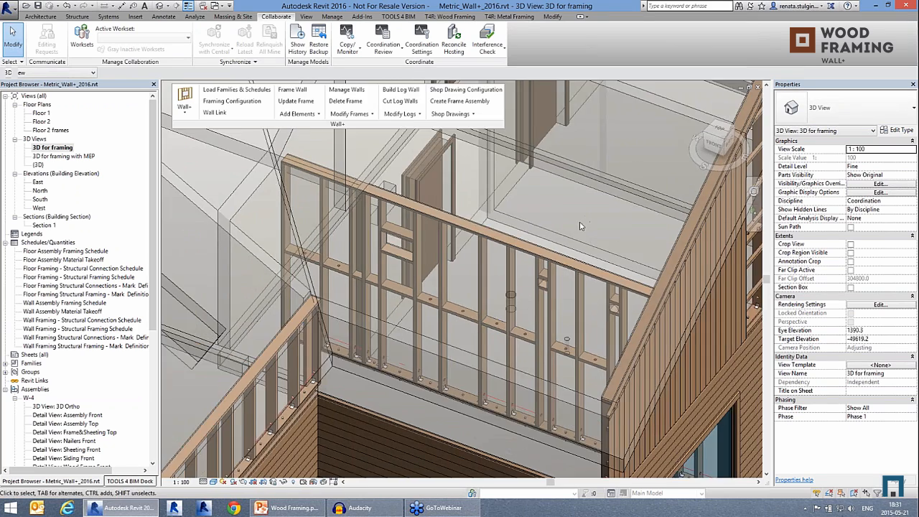
shift+middle_drag(580, 226, 542, 368)
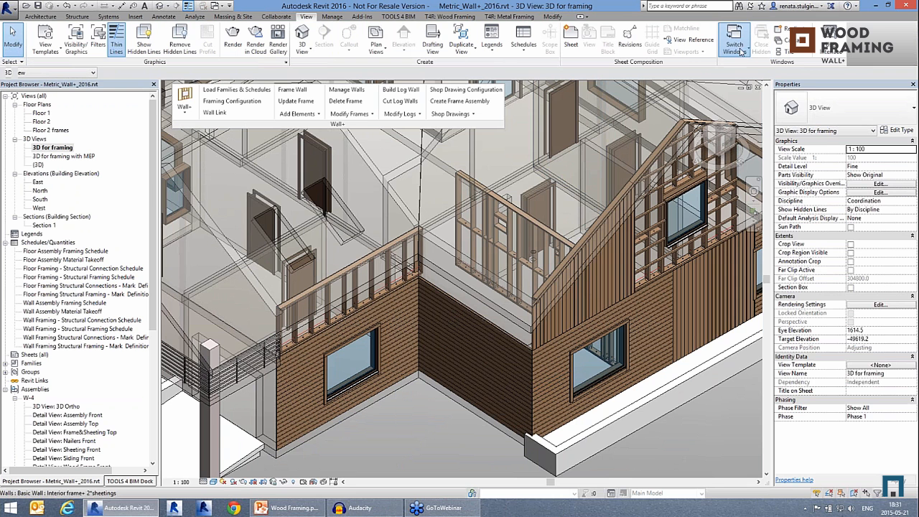
Switch to the 3D view of Metric 2016_Wall_Wood_Sweden Config_2015_04_16.rvt and inspect the NL 145x28 nailer at the wall corner
click(734, 43)
click(782, 85)
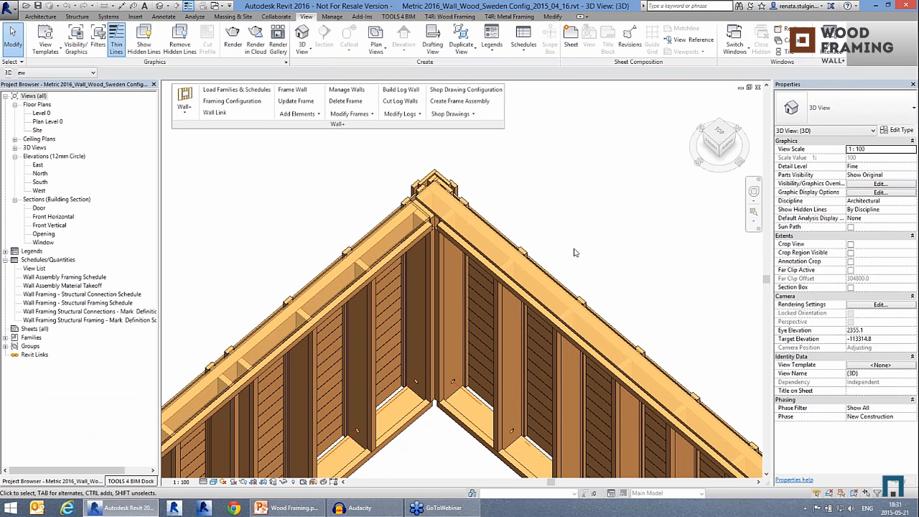
scroll(418, 180, up, 2)
scroll(418, 179, up, 1)
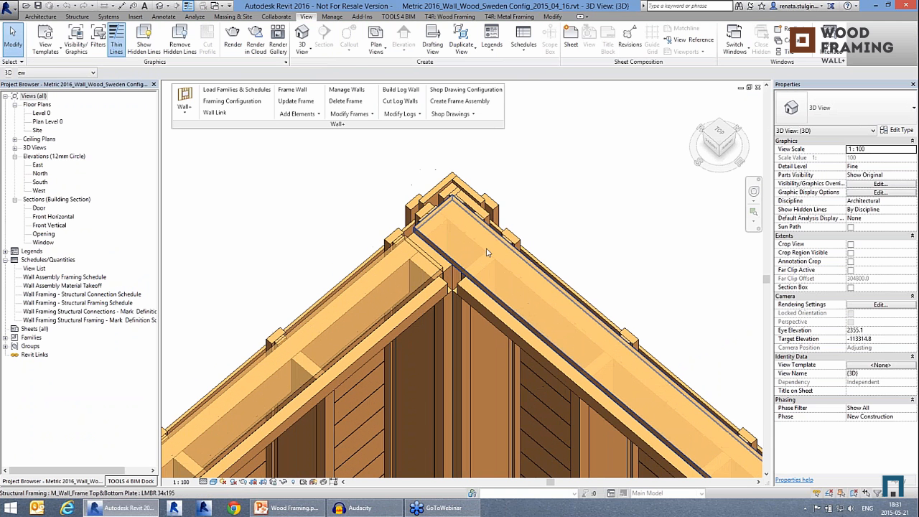
click(491, 222)
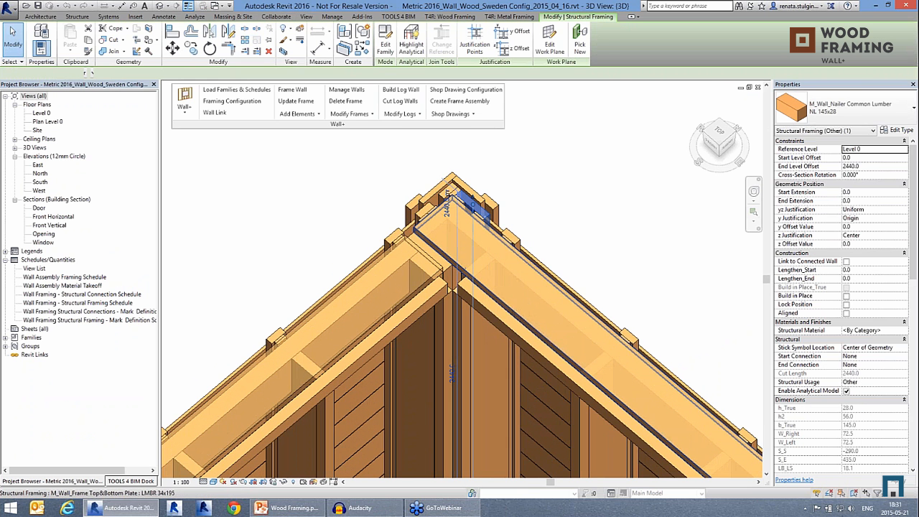
shift+middle_drag(491, 224, 506, 308)
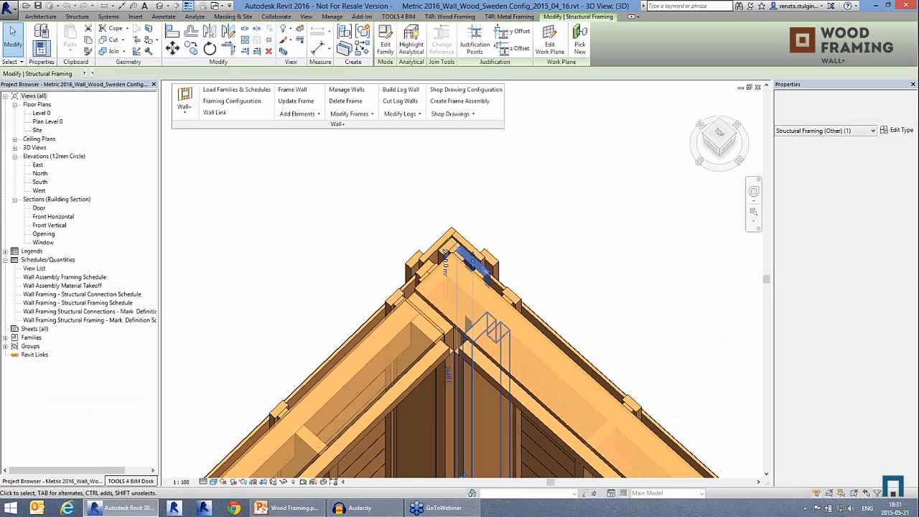
Open the Plan Level 0 floor plan and examine the framed wall corner up close
double_click(45, 122)
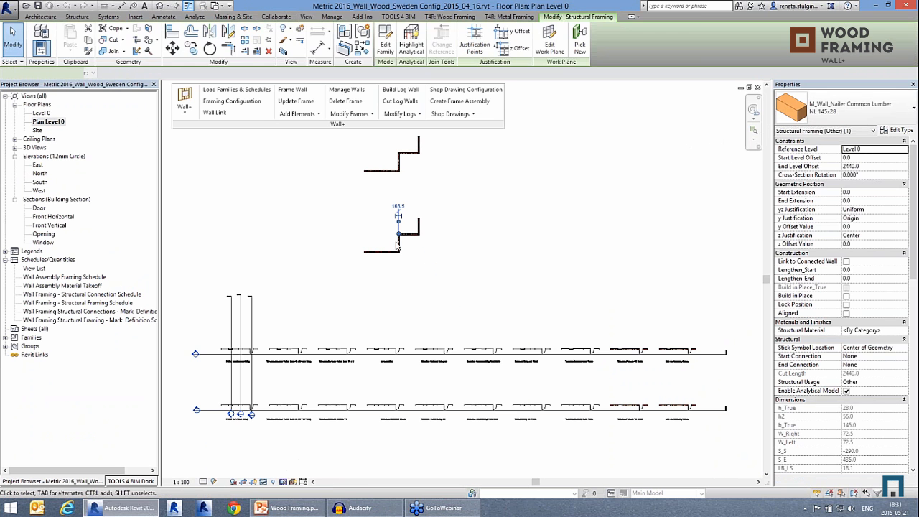
scroll(407, 233, up, 7)
scroll(354, 237, up, 8)
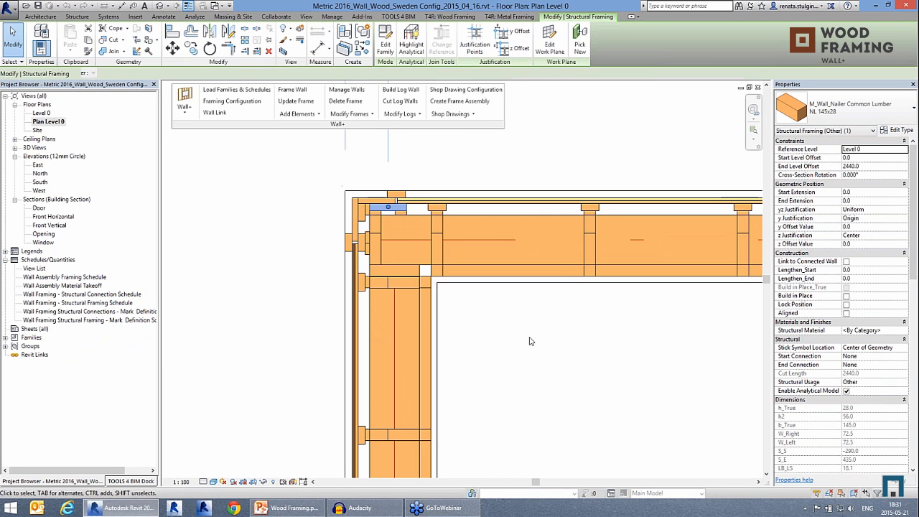
key(Escape)
scroll(352, 287, down, 3)
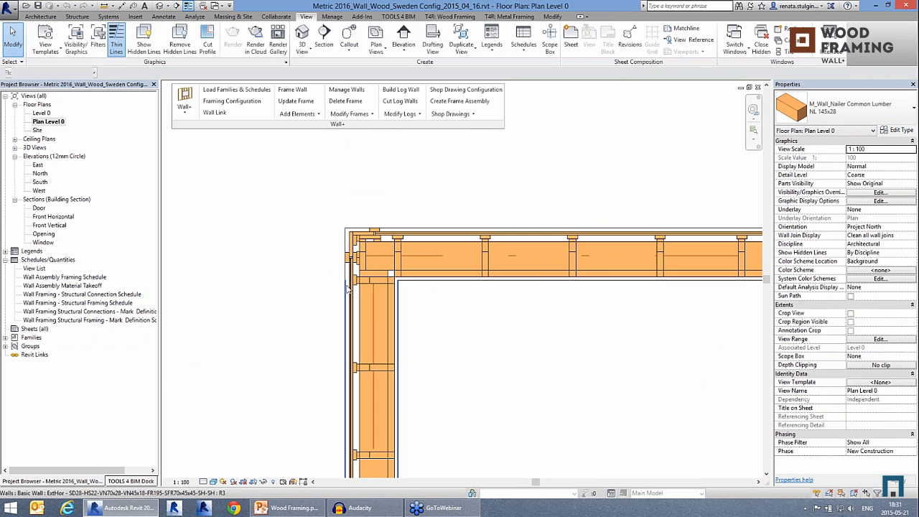
scroll(429, 243, up, 2)
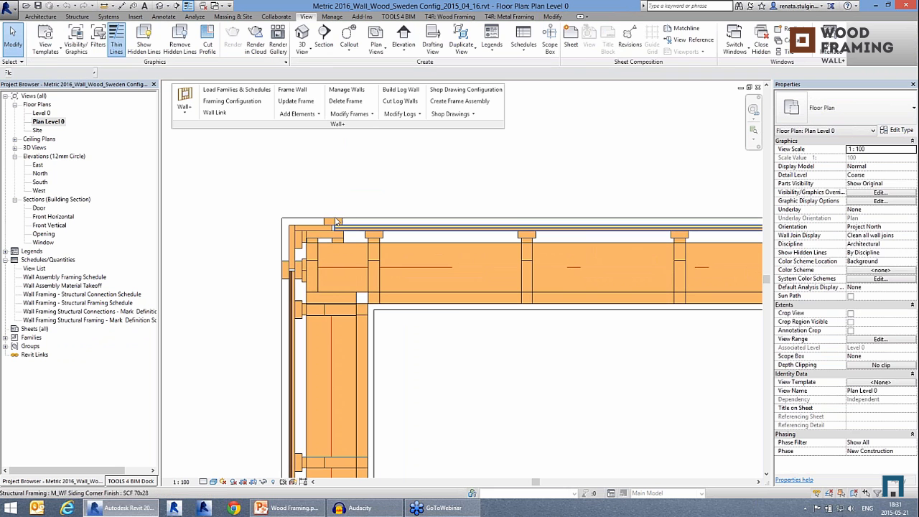
Enable Build in Place for the SCF 70x28 siding corner finish on the upper wall near the corner
click(332, 220)
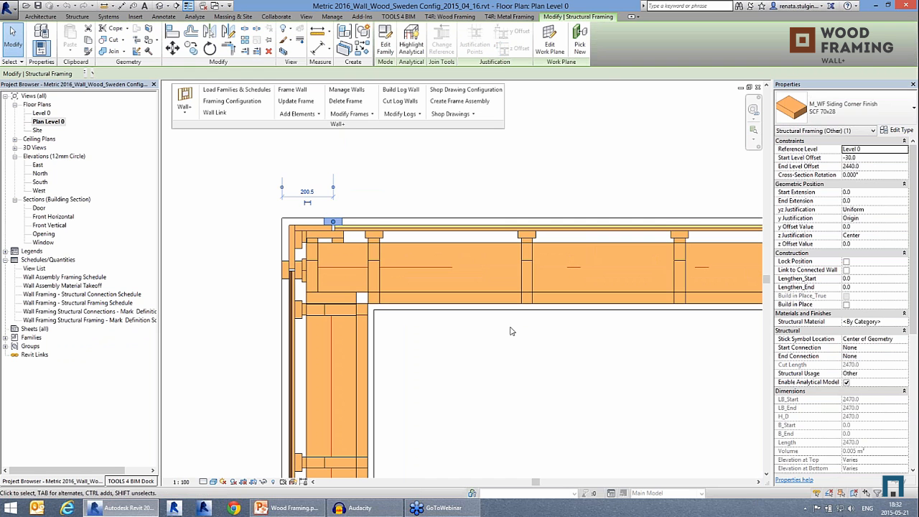
click(845, 305)
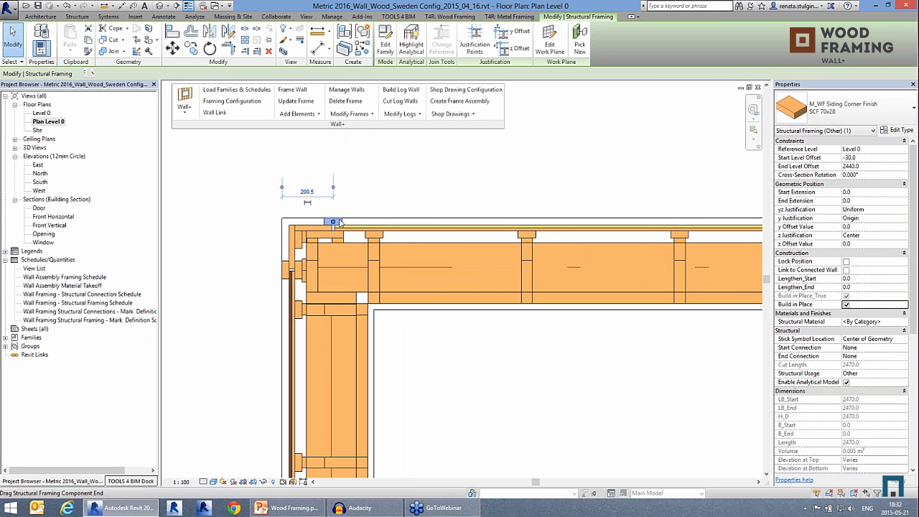
click(412, 201)
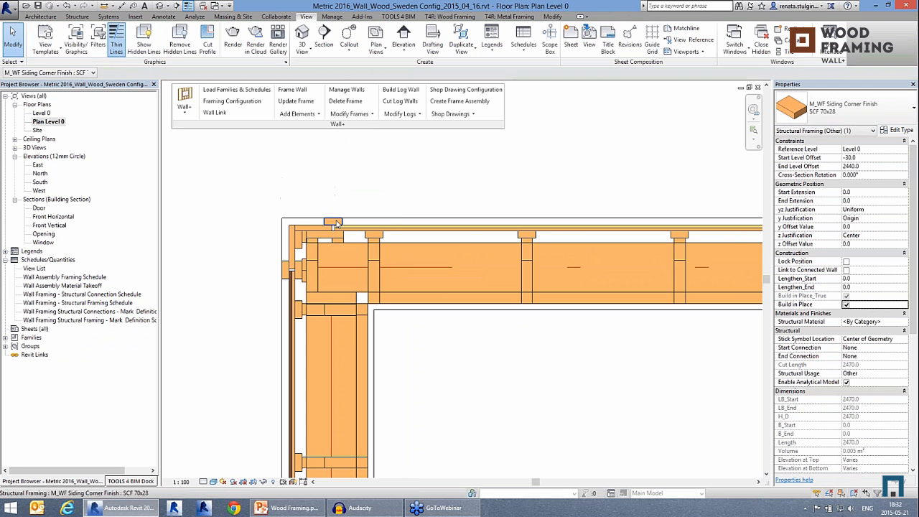
scroll(273, 215, down, 3)
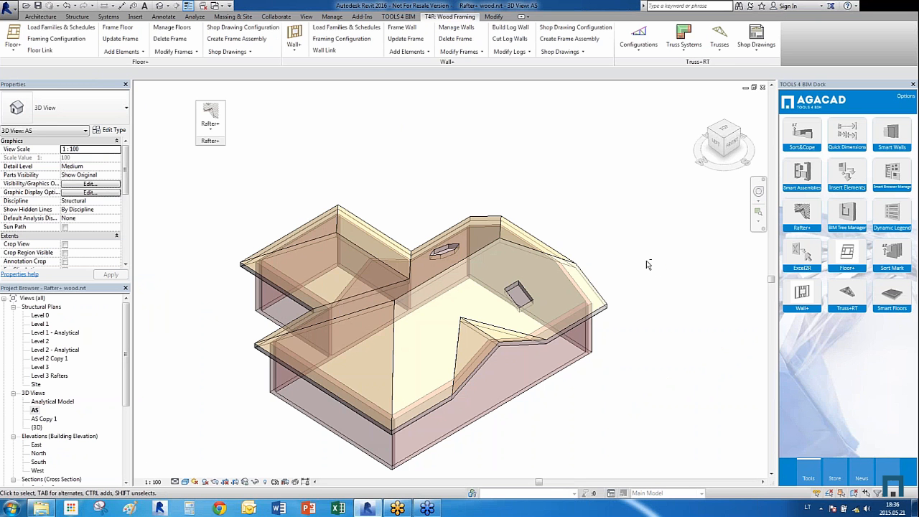
scroll(417, 169, down, 2)
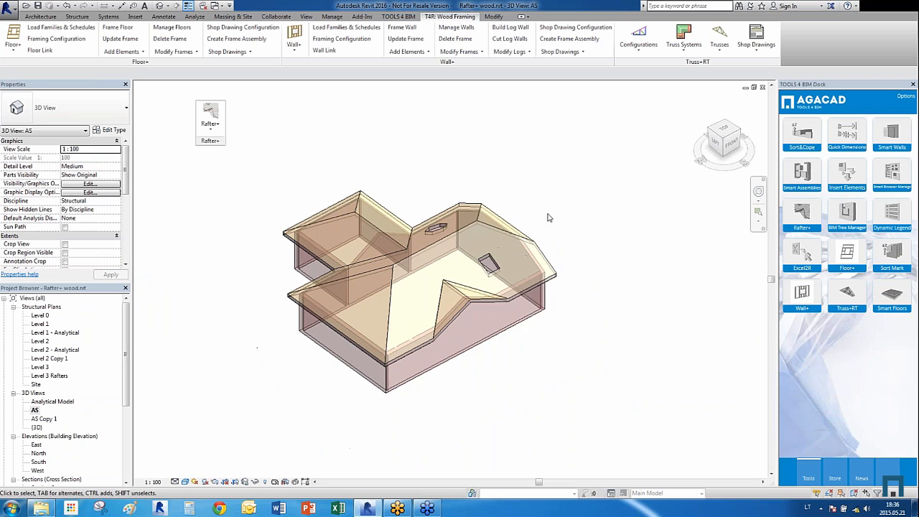
scroll(526, 217, up, 1)
scroll(404, 195, up, 1)
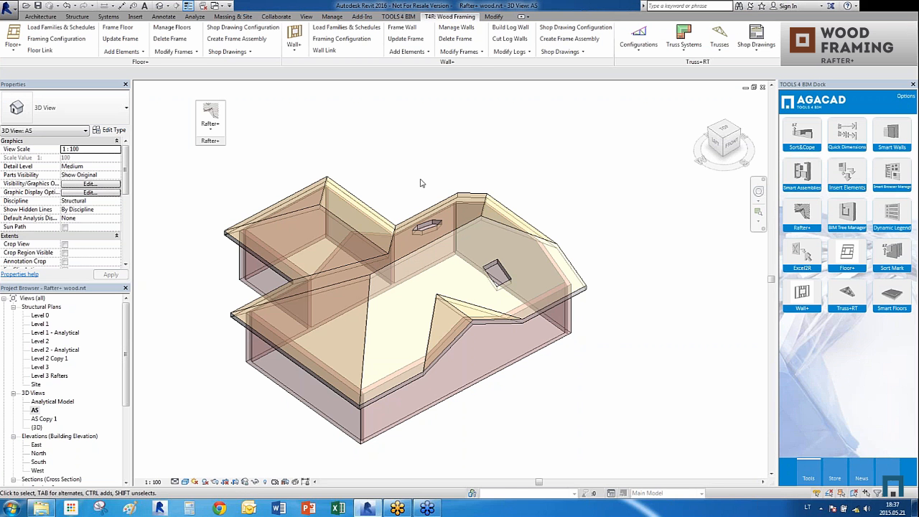
click(219, 133)
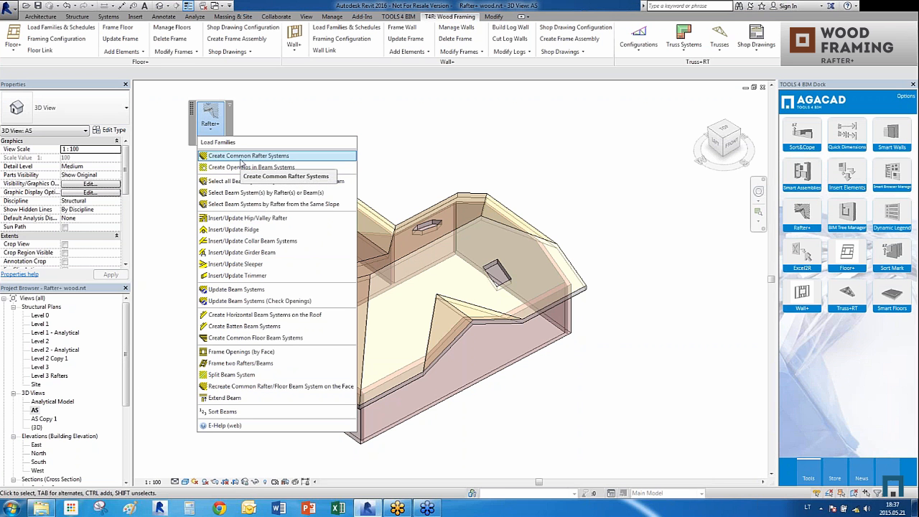
click(415, 162)
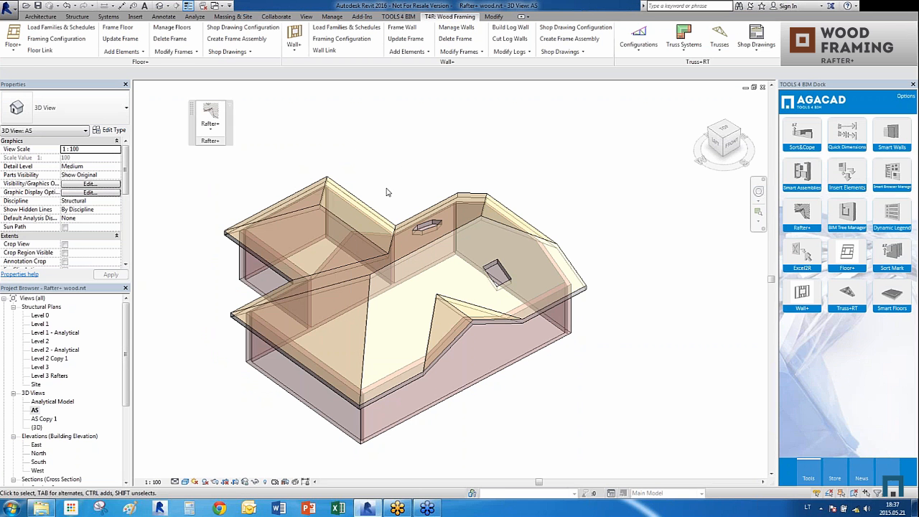
Create common rafter systems on the whole roof with M_Rafter_Common Rafter : 50x200, fixed spacing 600, placed on the top
click(347, 228)
click(213, 130)
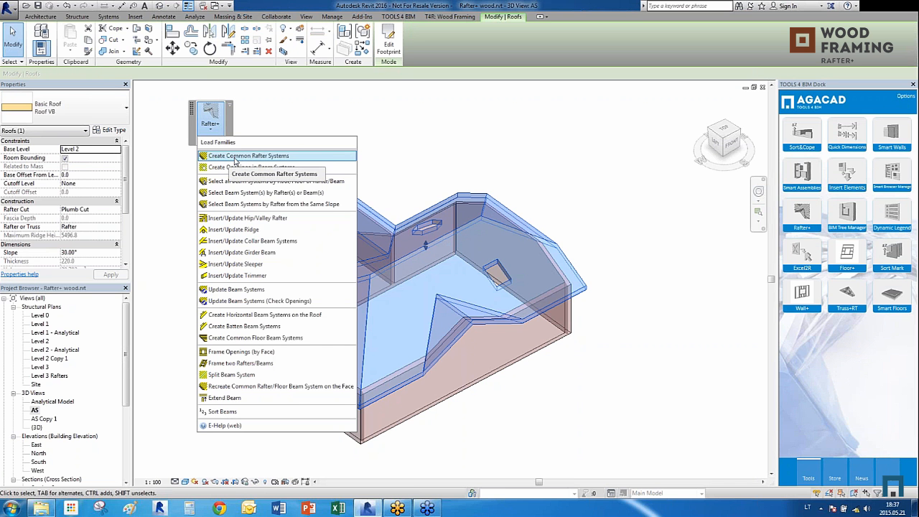
click(235, 156)
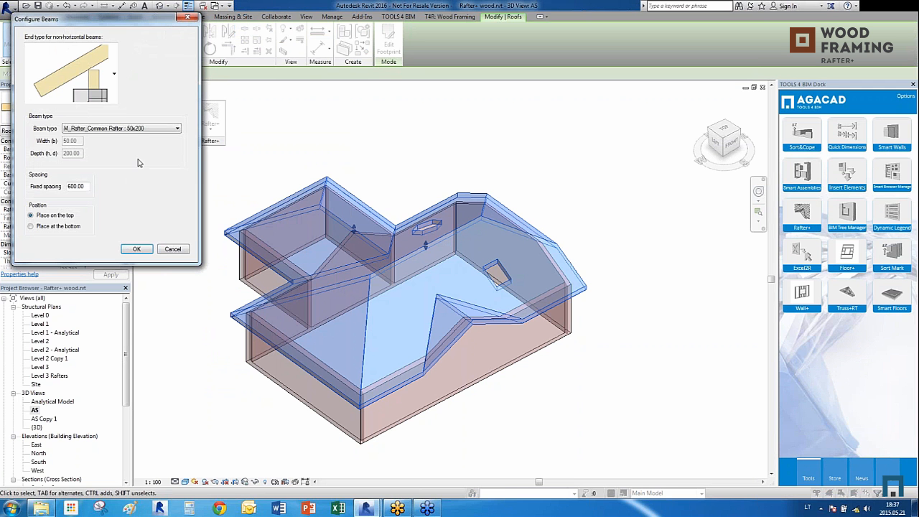
click(115, 99)
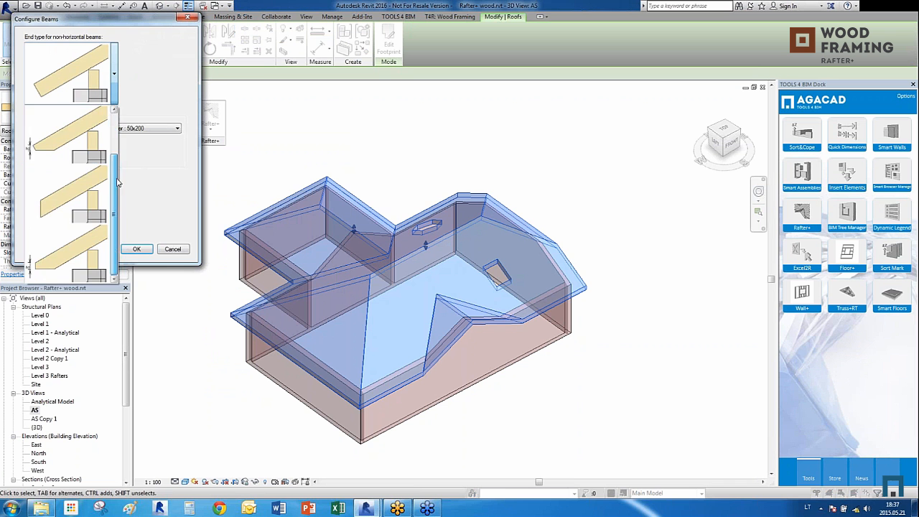
click(71, 136)
click(144, 129)
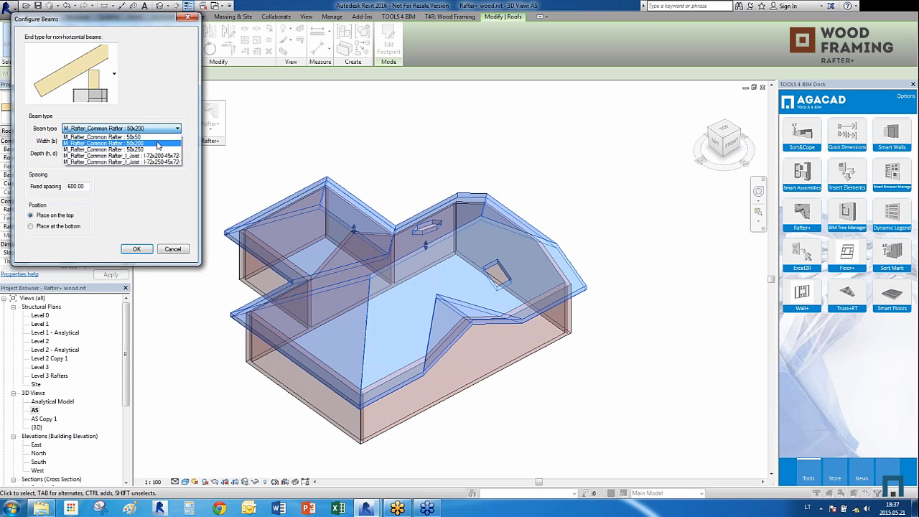
click(158, 144)
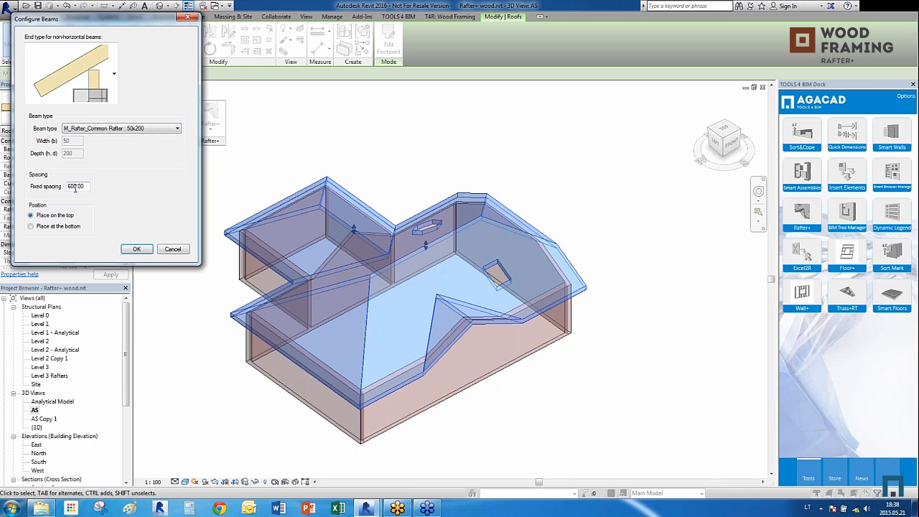
click(144, 249)
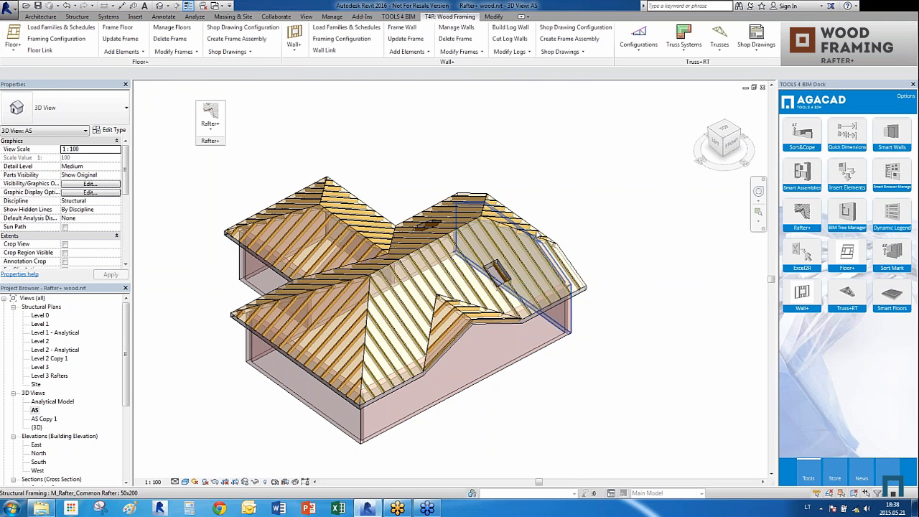
Inspect the created beam systems and individual common rafters on the front roof slope
click(400, 323)
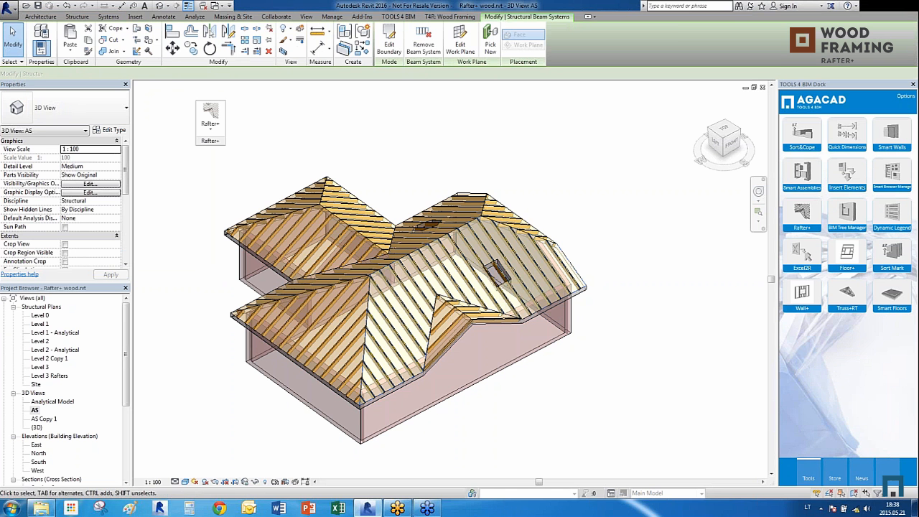
click(486, 429)
scroll(406, 308, up, 2)
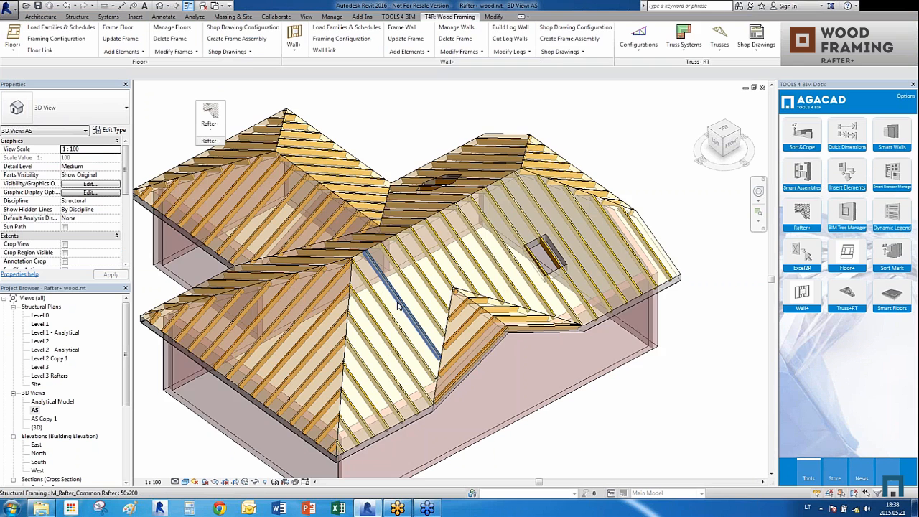
scroll(399, 306, down, 1)
click(402, 308)
shift+middle_drag(402, 308, 431, 313)
click(505, 431)
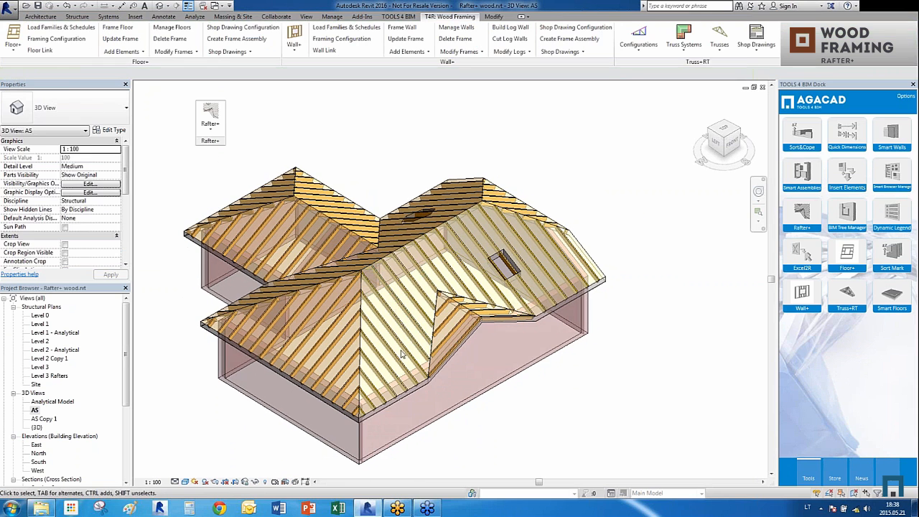
Insert hip and valley rafters between all the roof's beam systems, using M_Rafter_Valley Rafter : 50x250 for the valleys
click(209, 128)
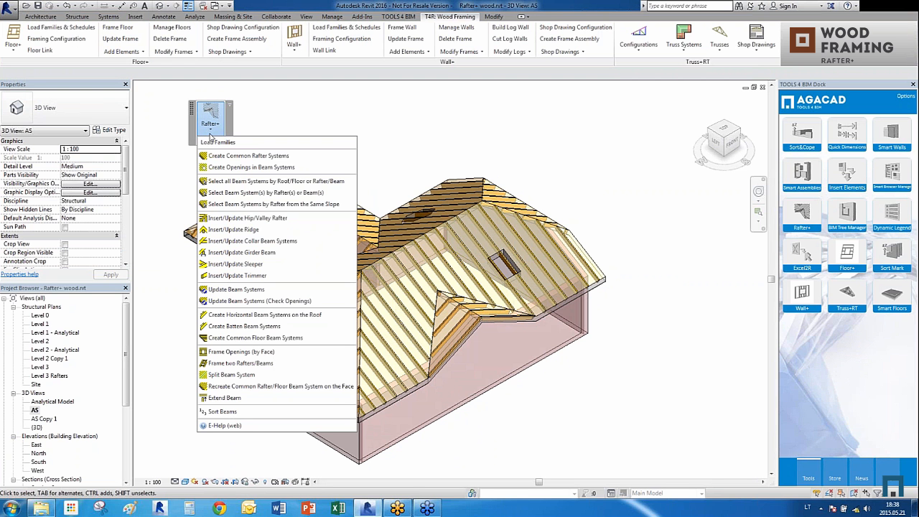
click(244, 218)
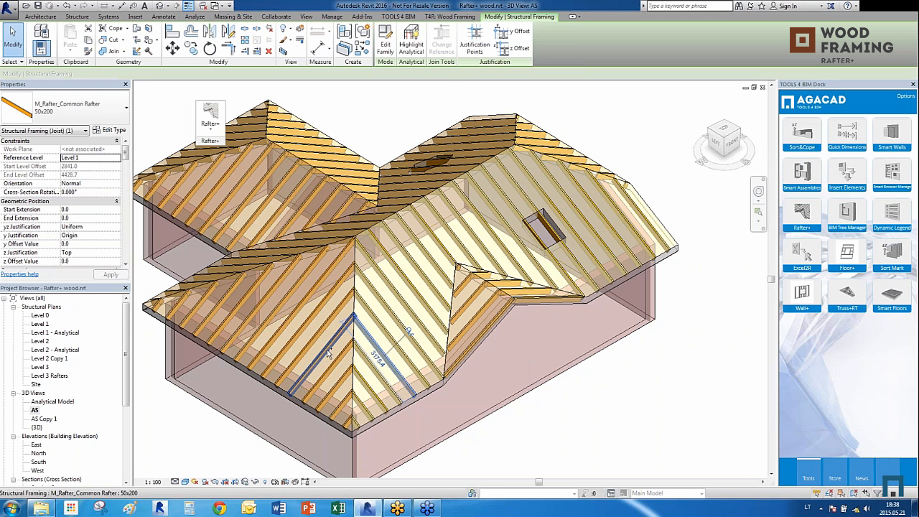
click(208, 129)
click(230, 195)
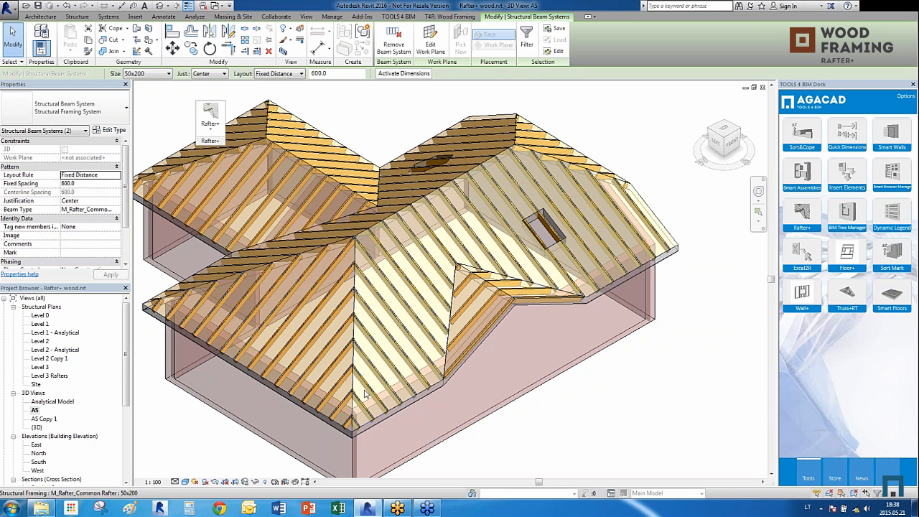
click(209, 114)
click(125, 181)
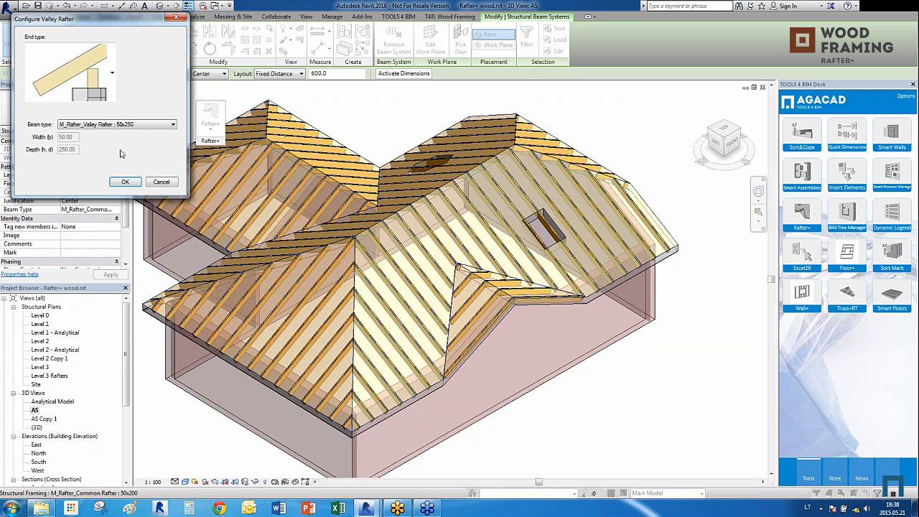
click(125, 181)
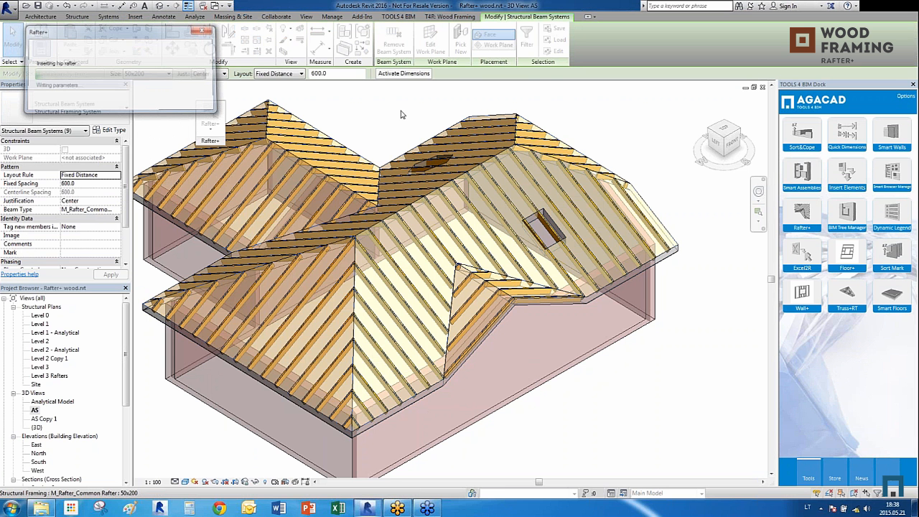
shift+middle_drag(426, 162, 237, 140)
Insert a centered M_Rafter_Ridge Beam : 100x250 with top-extension positioning between the two beam systems at the main ridge
click(213, 134)
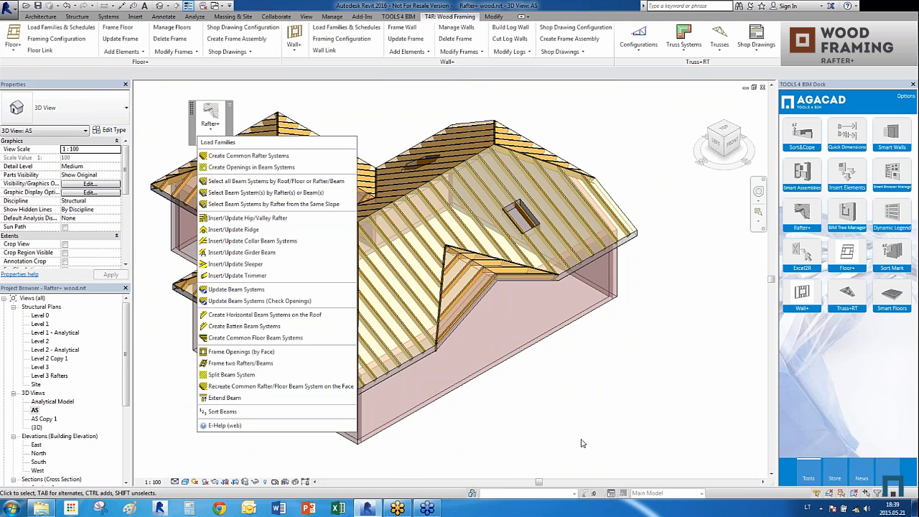
click(548, 380)
scroll(395, 215, up, 5)
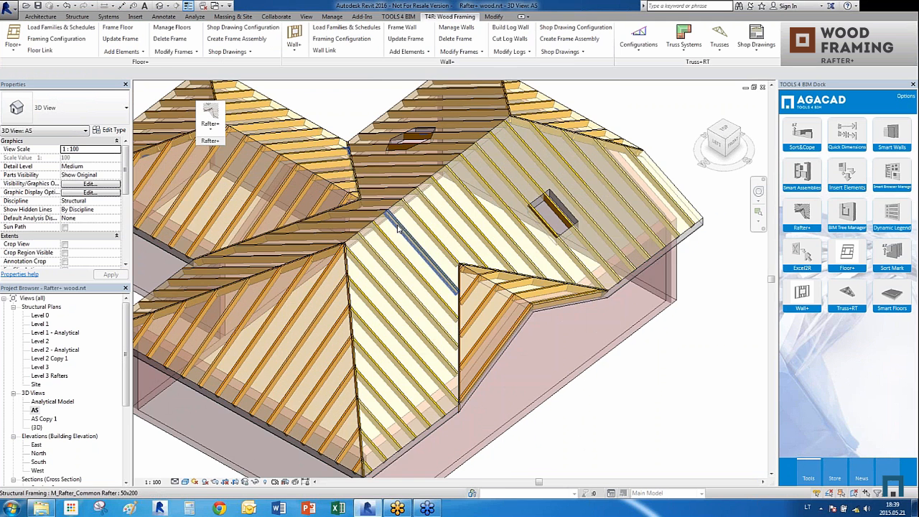
click(397, 228)
click(209, 119)
click(278, 148)
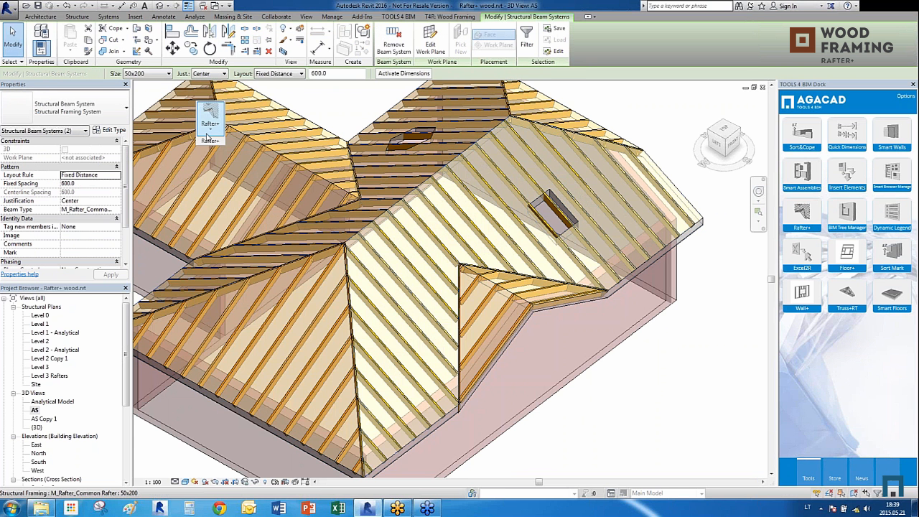
click(210, 141)
click(231, 230)
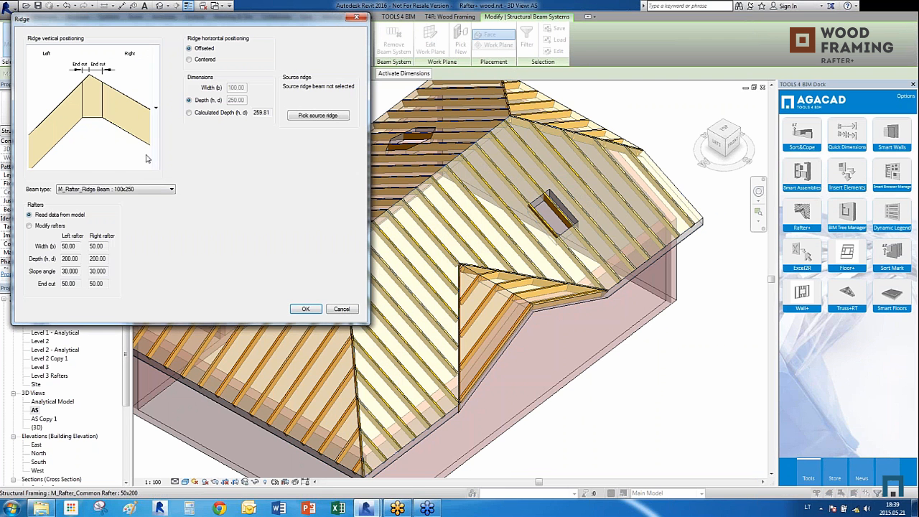
click(153, 163)
scroll(156, 228, down, 3)
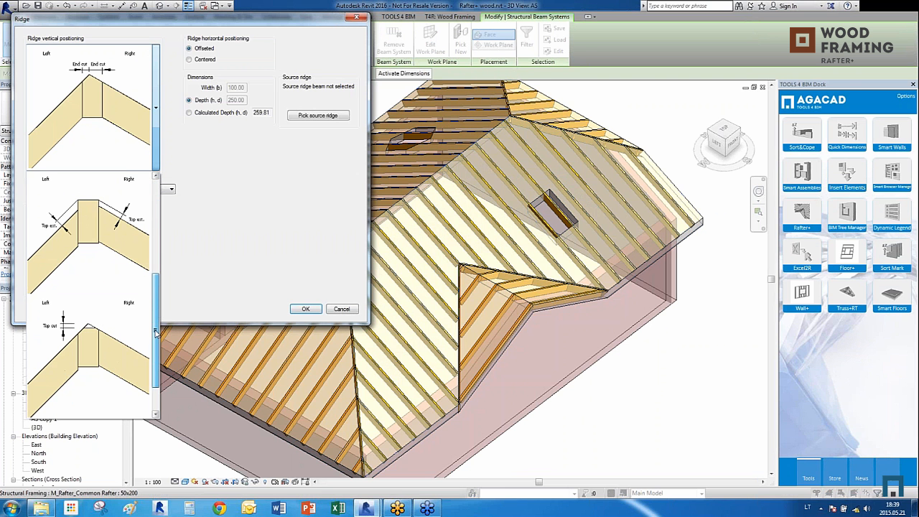
click(131, 250)
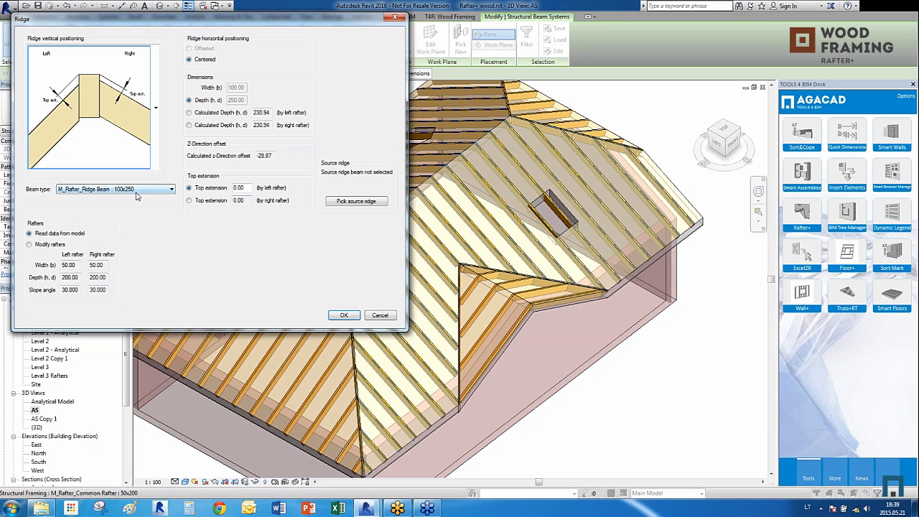
click(344, 316)
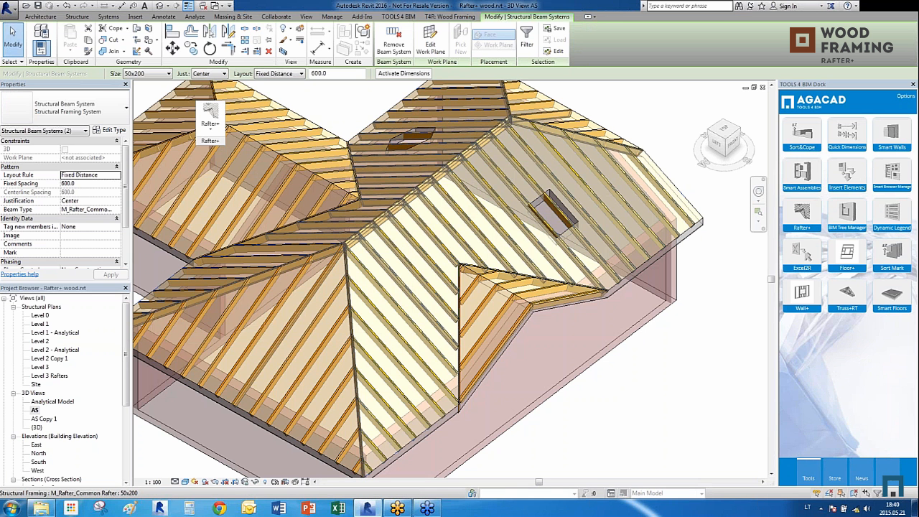
click(356, 117)
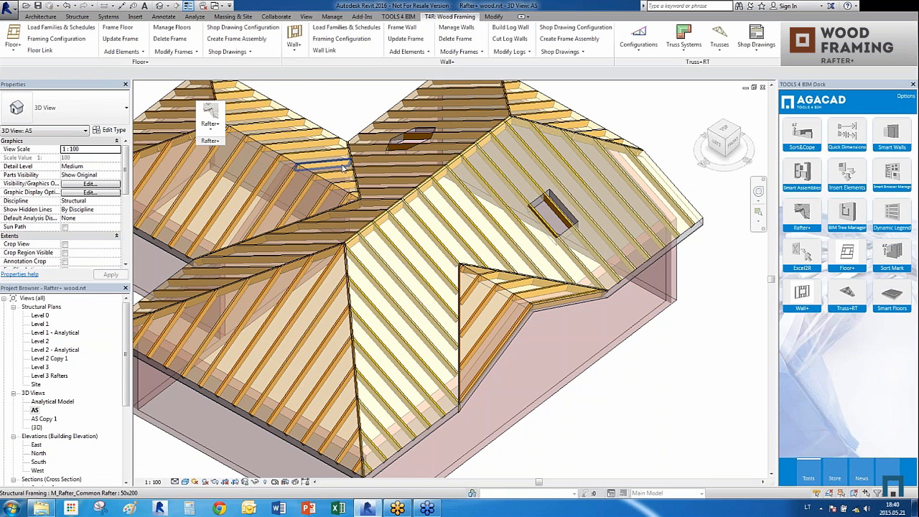
Insert a centered 100x250 ridge beam with top-extension positioning between two opposing rafters on the smaller roof wing
scroll(318, 180, down, 2)
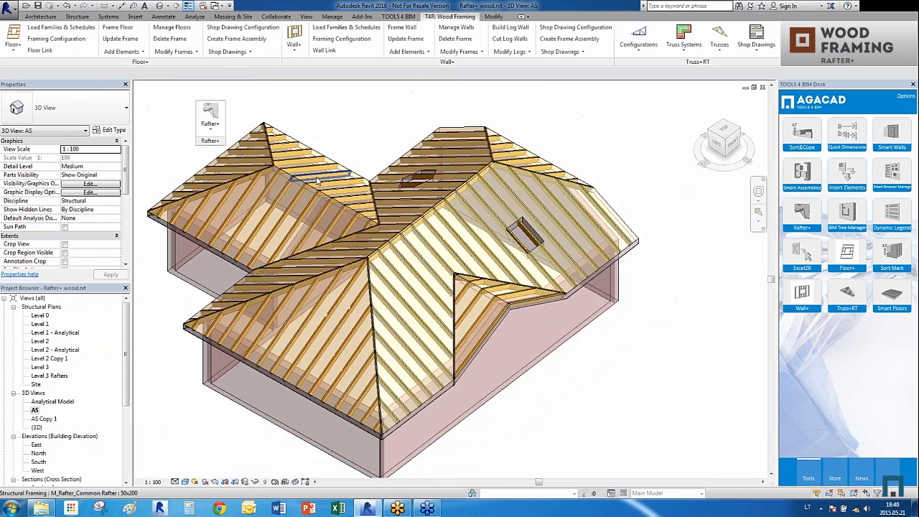
scroll(318, 181, up, 2)
click(318, 176)
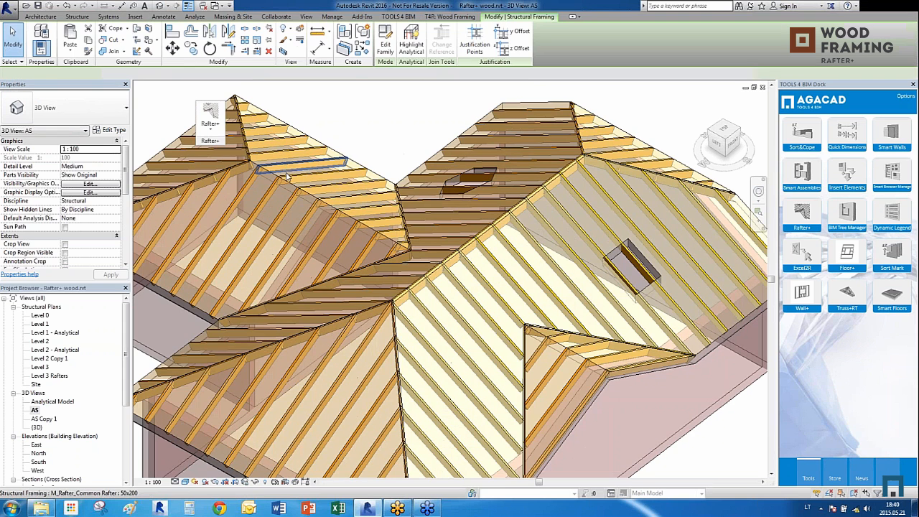
ctrl+click(327, 232)
click(210, 124)
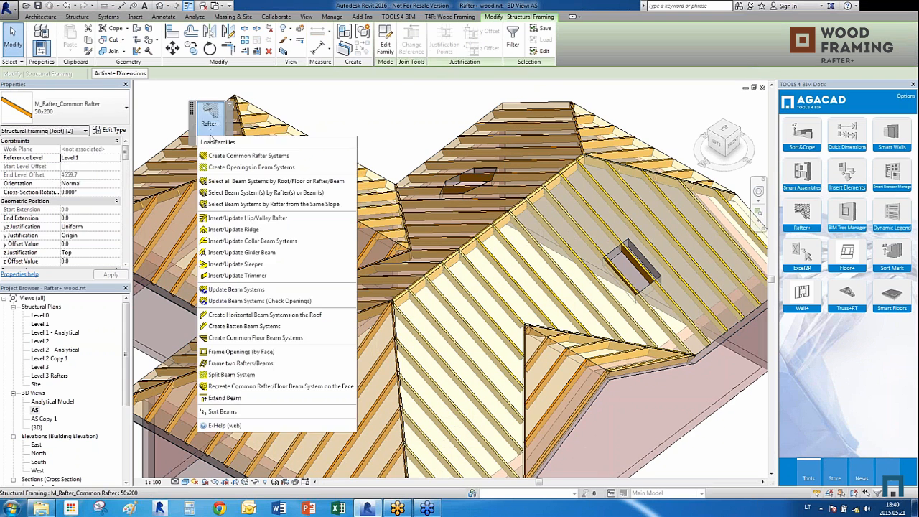
click(238, 219)
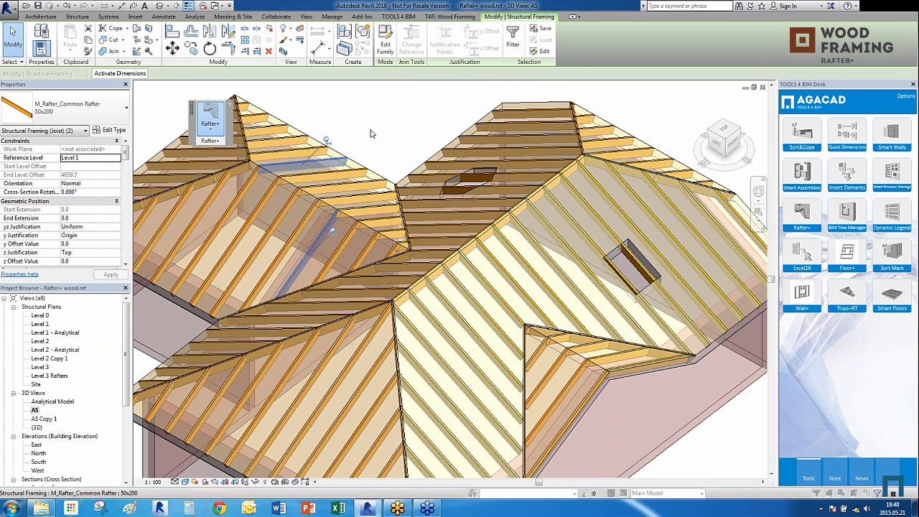
click(144, 188)
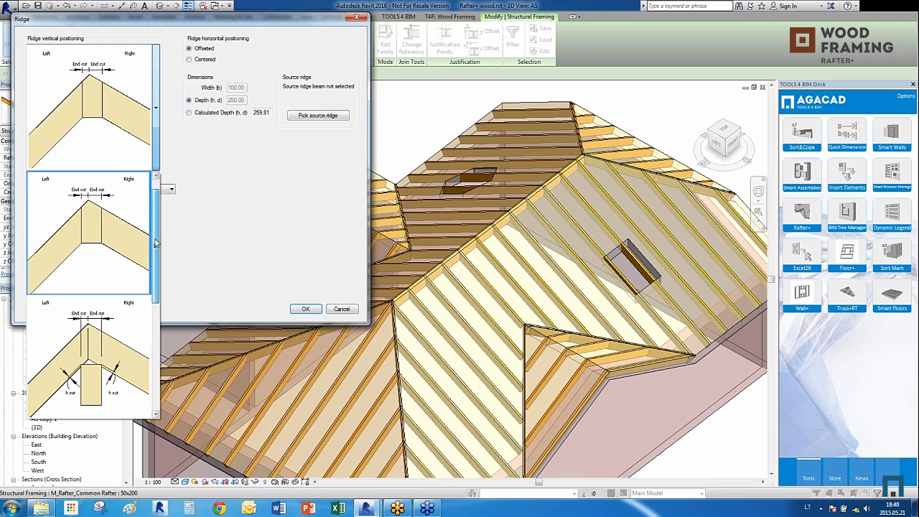
scroll(155, 243, down, 2)
click(120, 244)
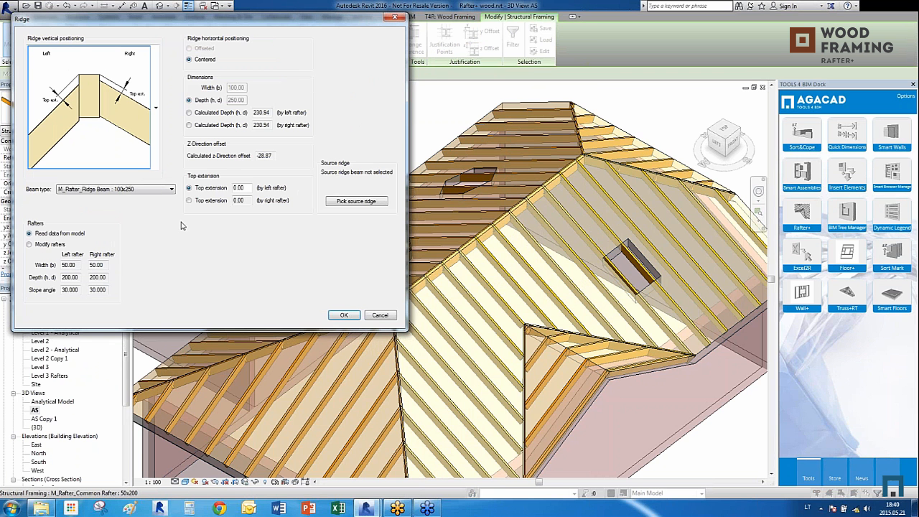
click(351, 316)
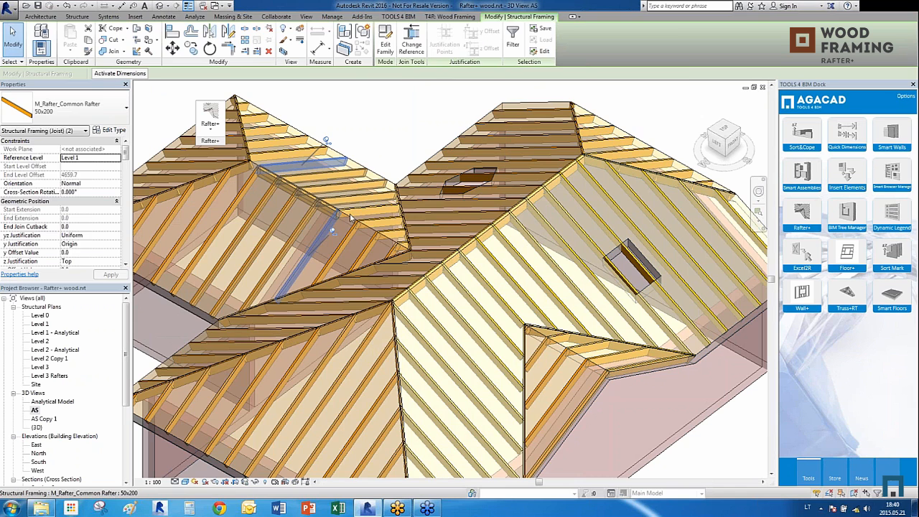
Inspect the ridge beam between the rafters of the smaller roof wing up close
click(398, 133)
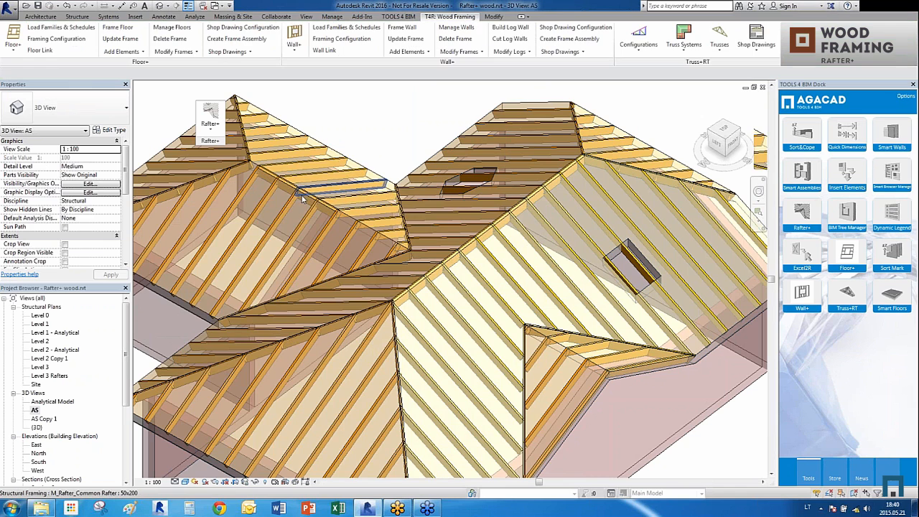
scroll(343, 237, up, 4)
click(329, 216)
scroll(329, 216, down, 4)
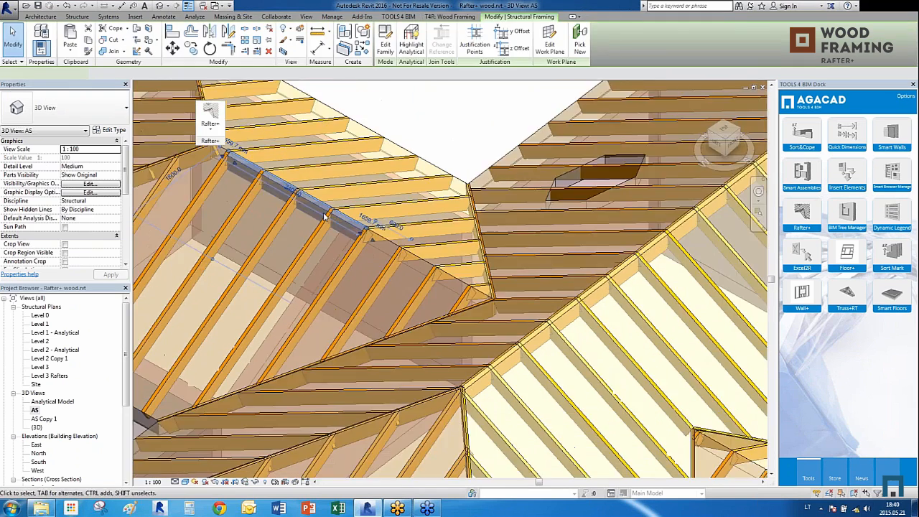
click(304, 95)
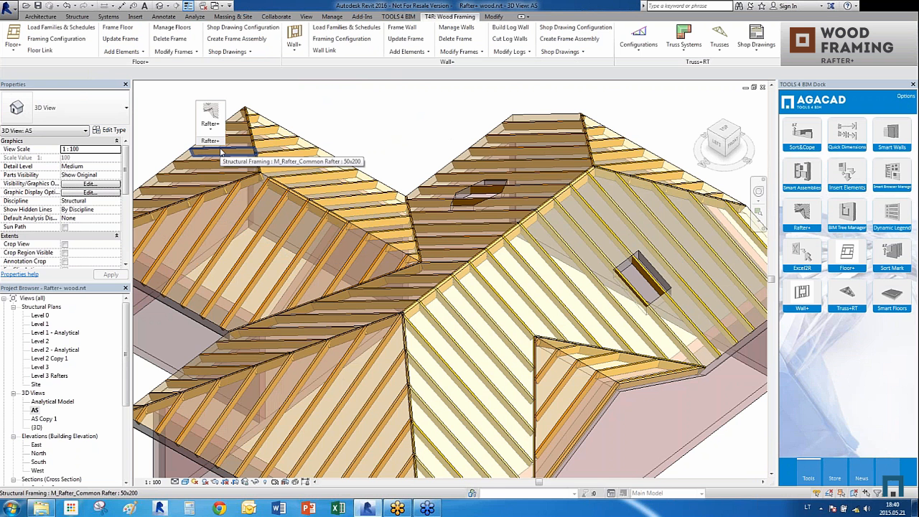
Insert M_Rafter_Collar Beam : 50x200 collar beams between two opposing main-ridge rafters, 800 below the ridge, with the overlapping connection and 50 vertical end cuts
click(210, 116)
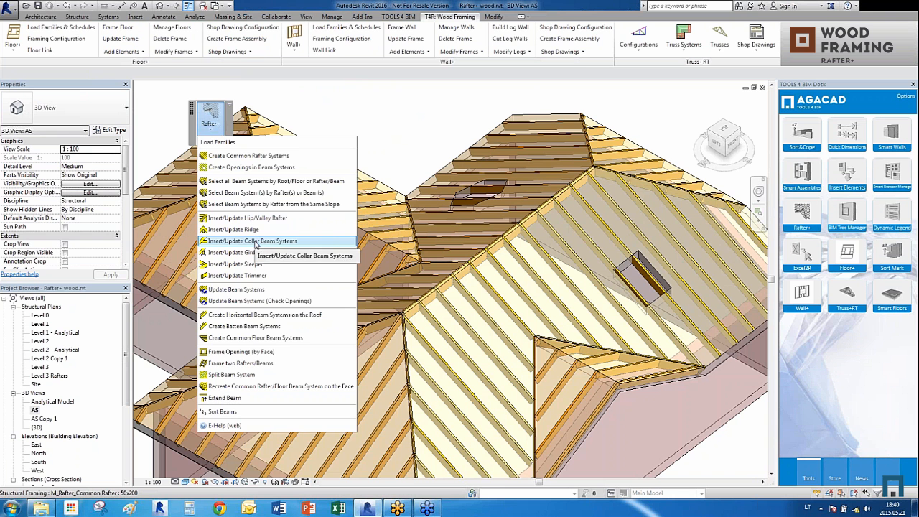
click(388, 201)
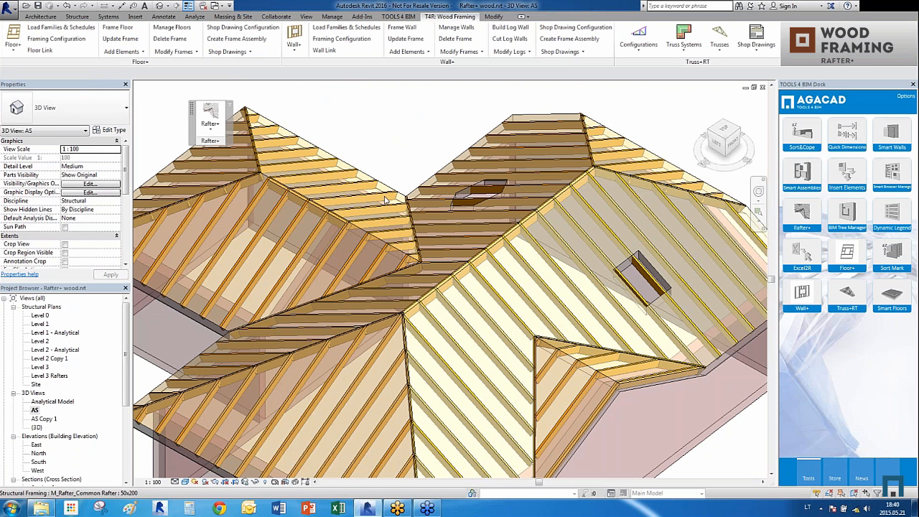
click(392, 321)
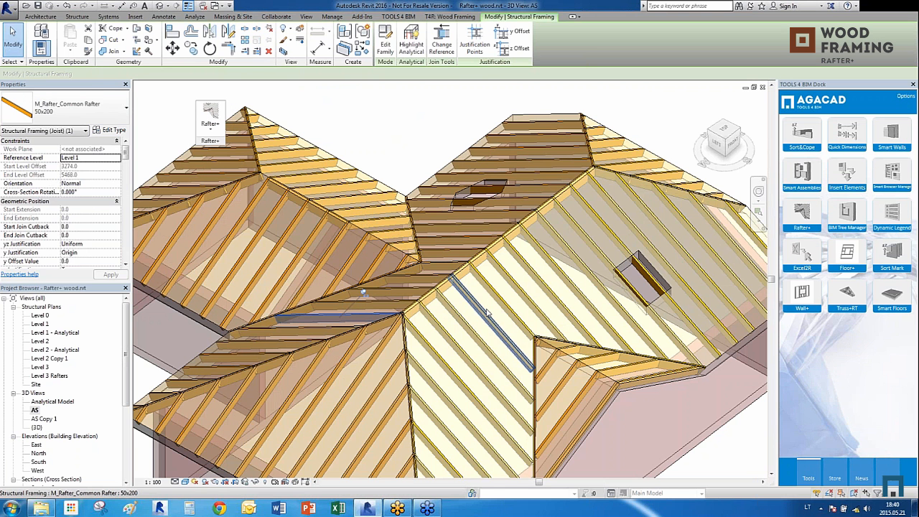
key(Tab)
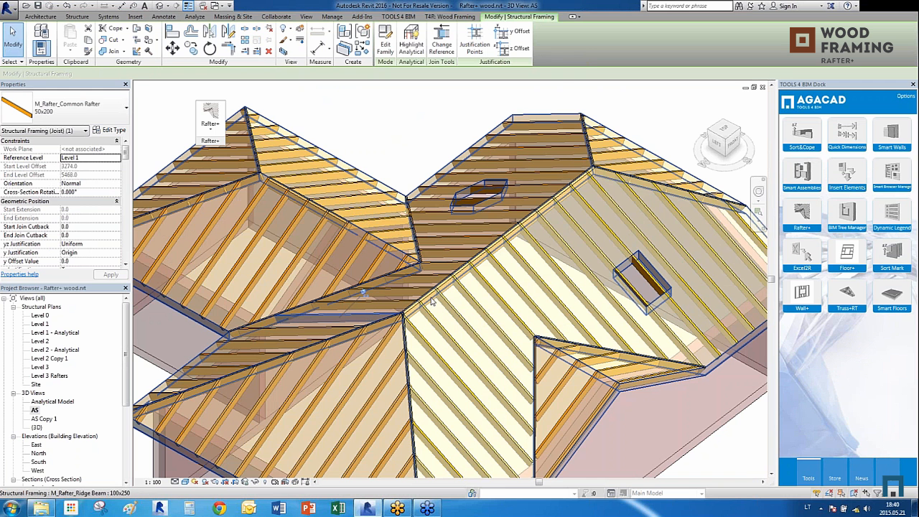
ctrl+click(502, 300)
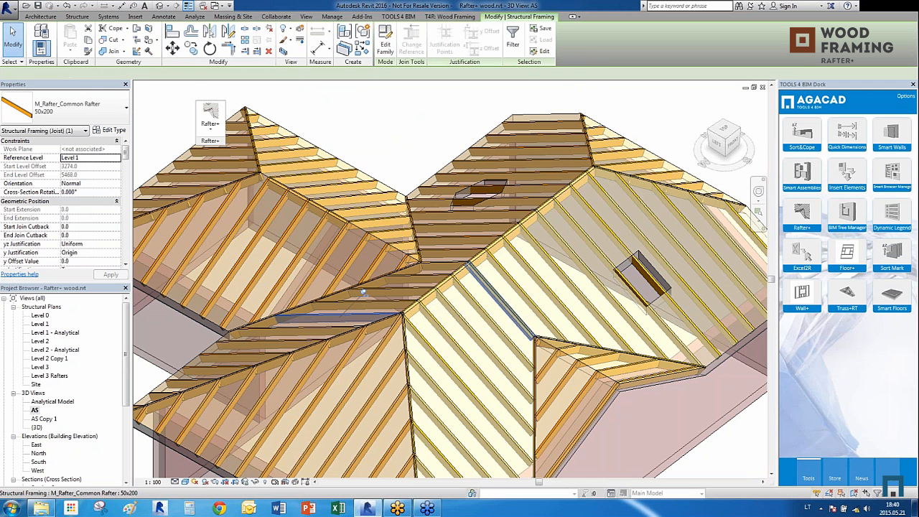
click(211, 141)
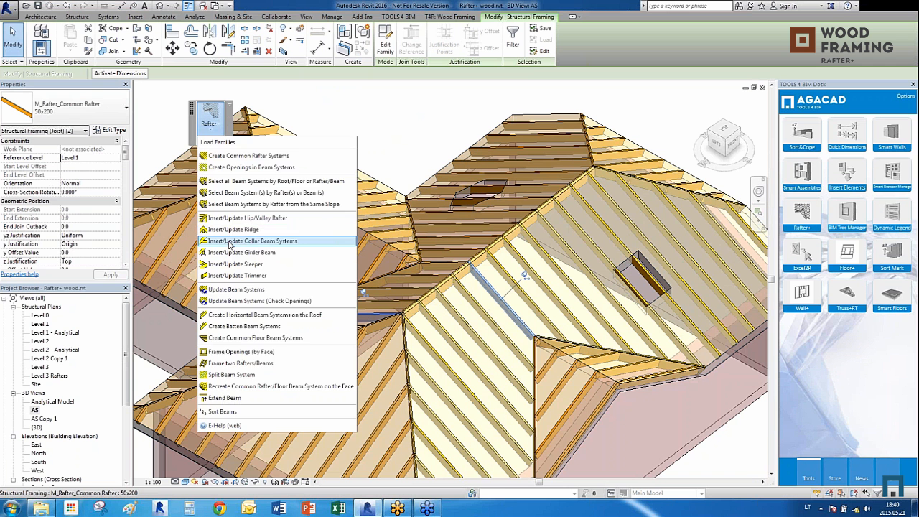
click(230, 241)
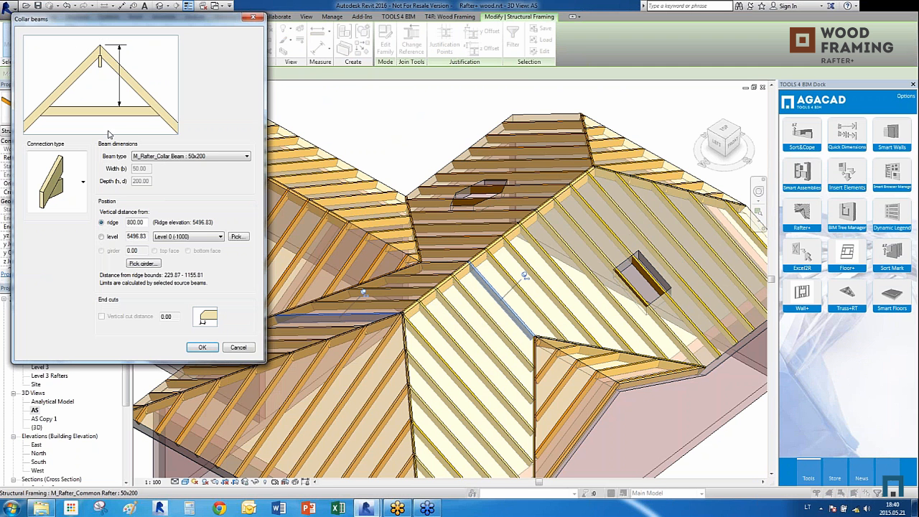
click(85, 204)
click(61, 318)
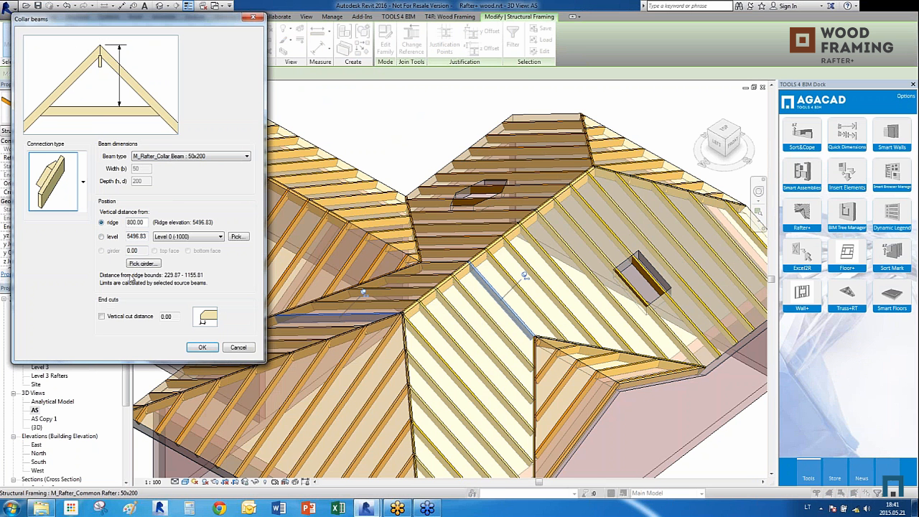
click(117, 320)
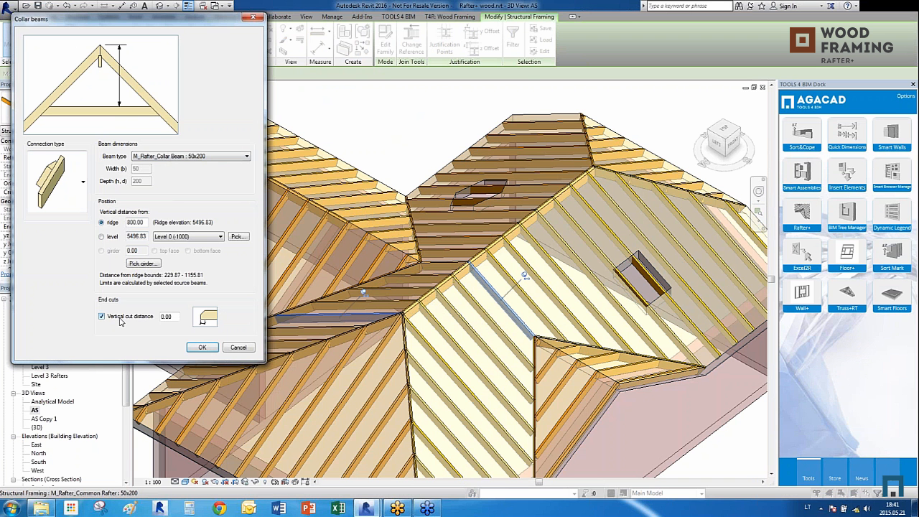
double_click(172, 316)
text(50)
click(198, 348)
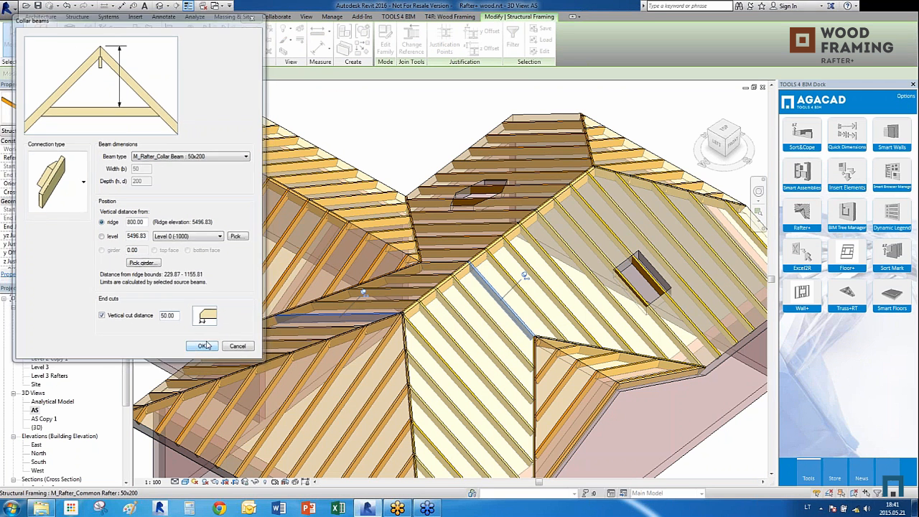
click(370, 129)
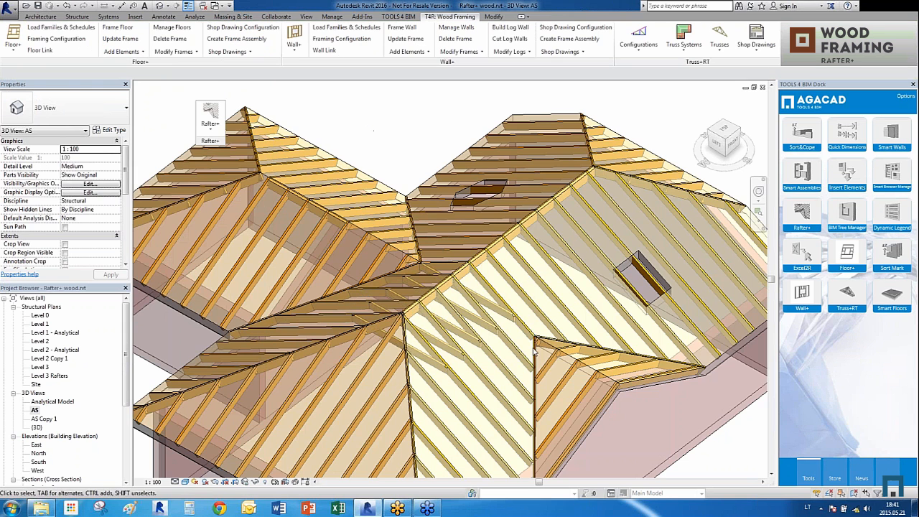
Lengthen the collar beam system along the main ridge up to a common rafter nearer the roof opening
scroll(486, 300, up, 5)
scroll(382, 347, down, 5)
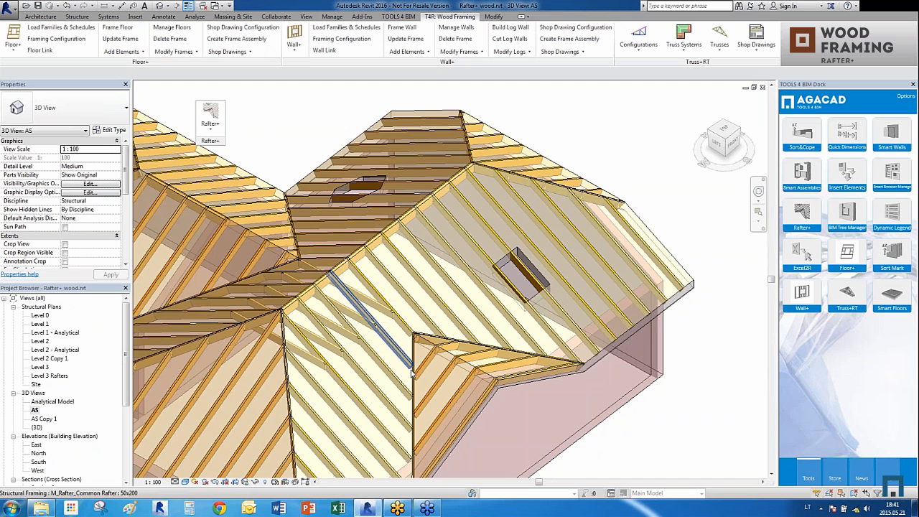
scroll(352, 368, down, 3)
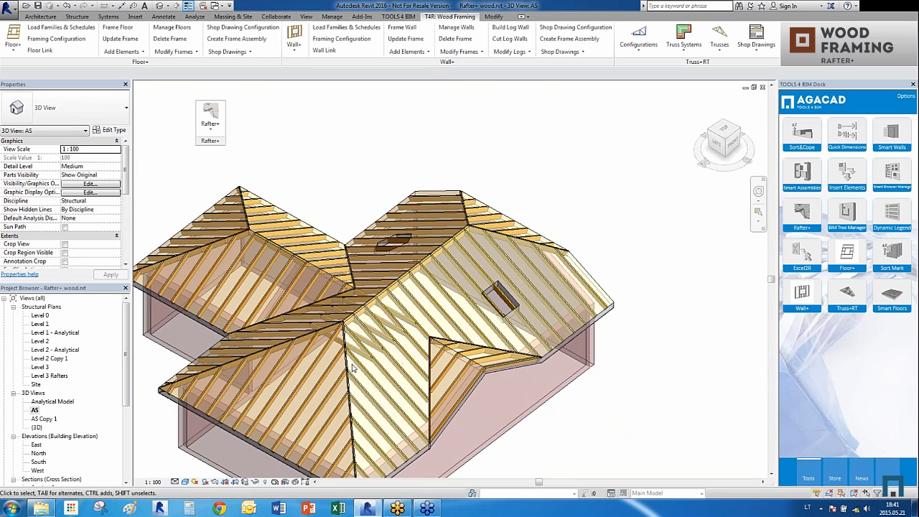
scroll(352, 368, up, 2)
scroll(352, 367, up, 2)
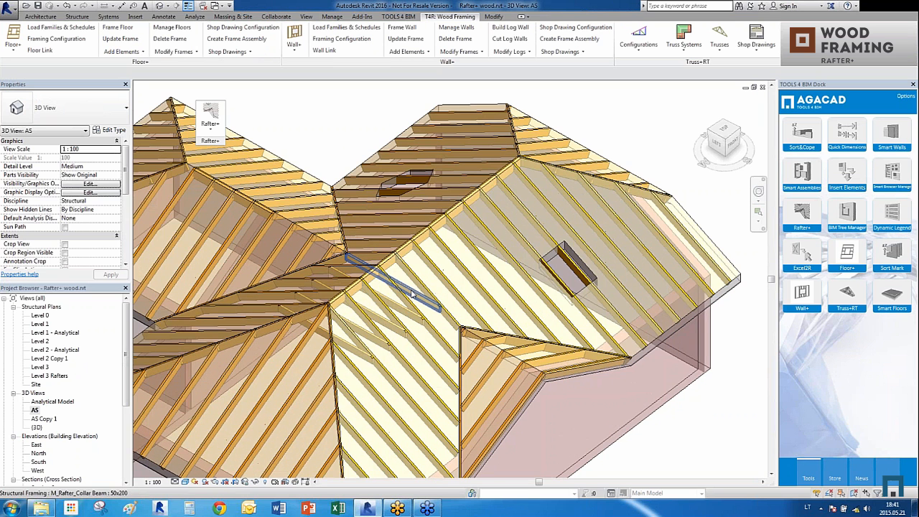
key(Tab)
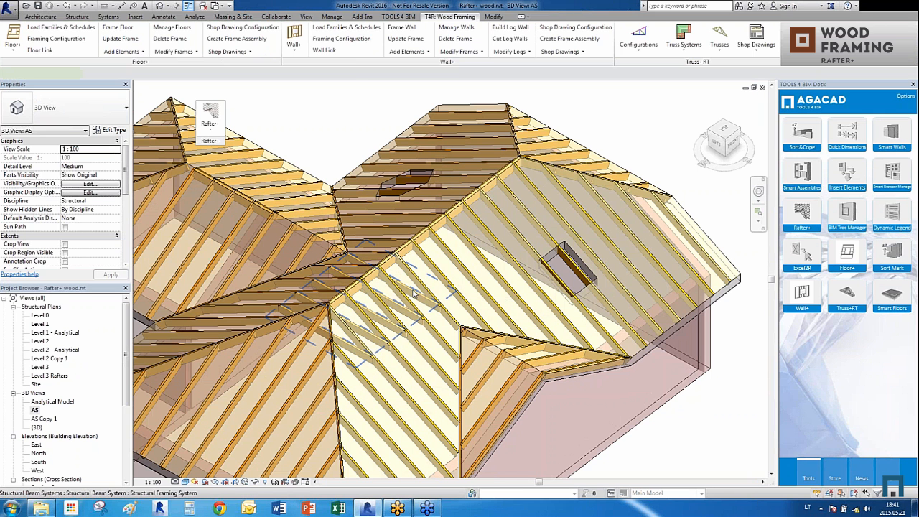
click(414, 293)
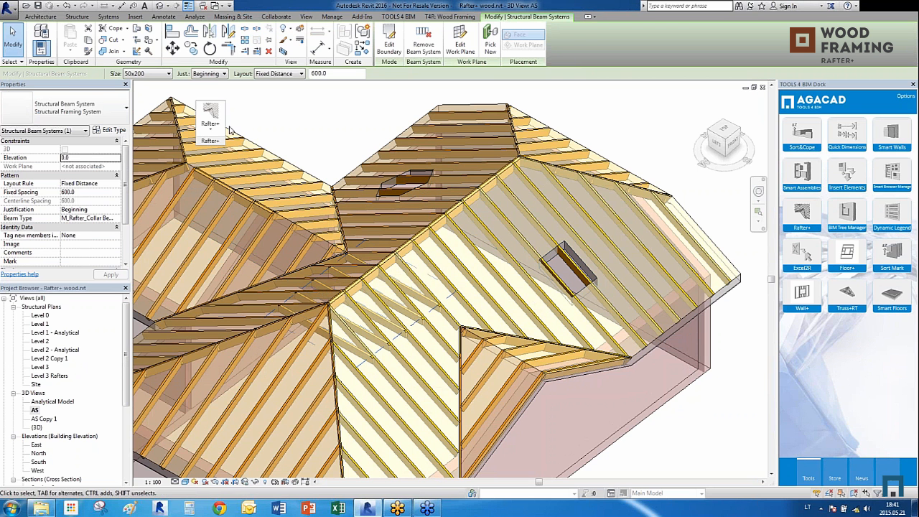
ctrl+click(498, 280)
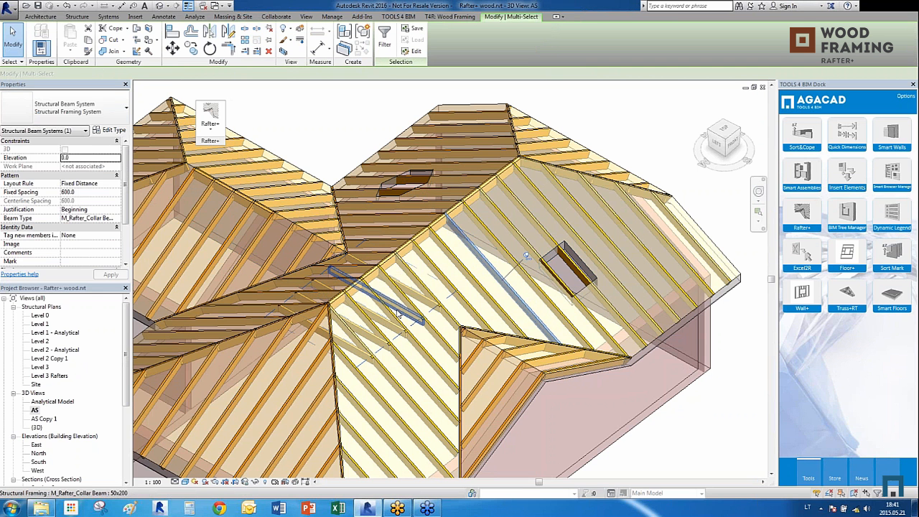
ctrl+click(399, 314)
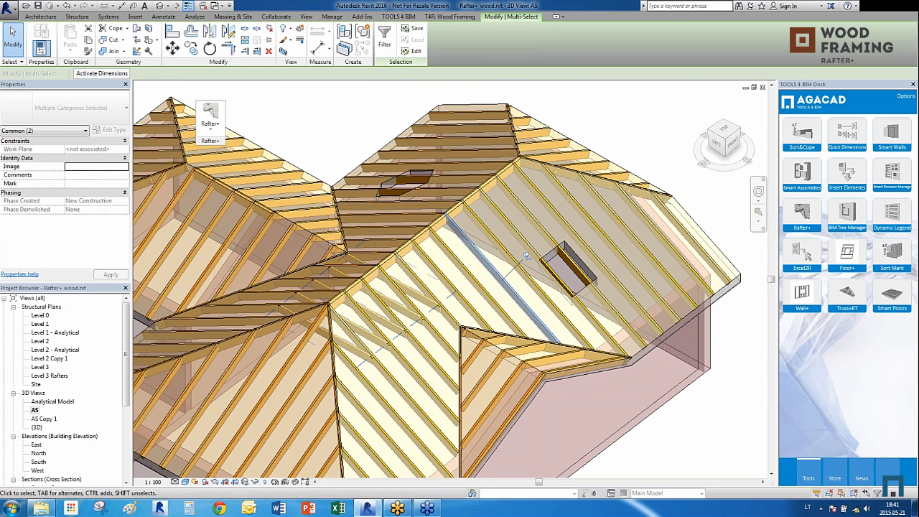
click(210, 127)
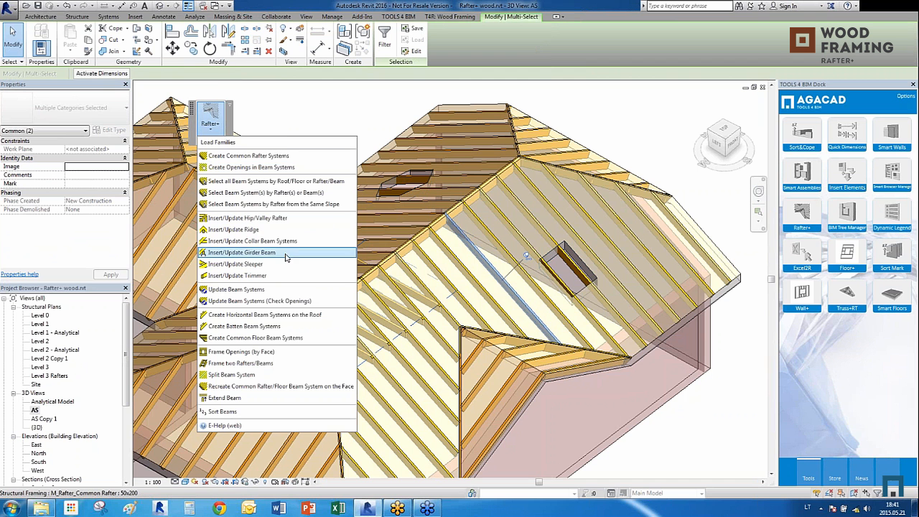
click(292, 242)
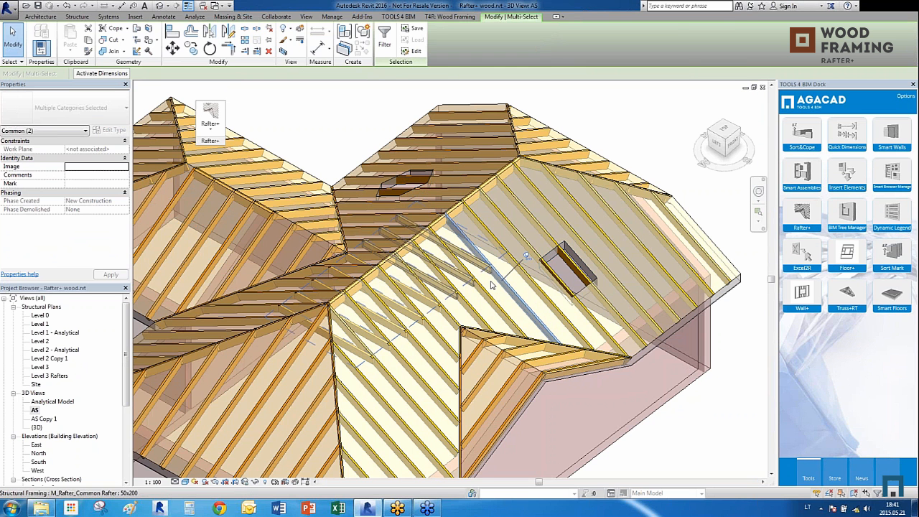
click(491, 292)
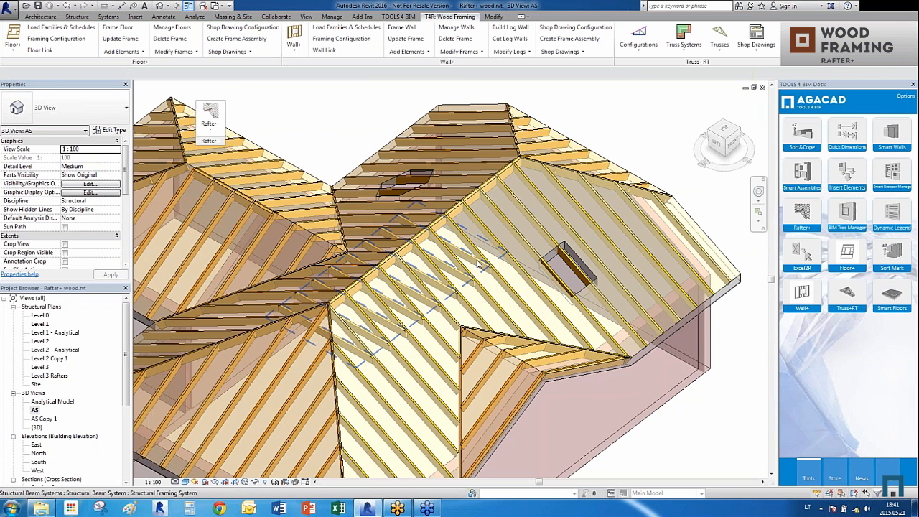
Update the lengthened collar beam system to the connection type with beams fitted between the rafters and no vertical end cut
click(478, 266)
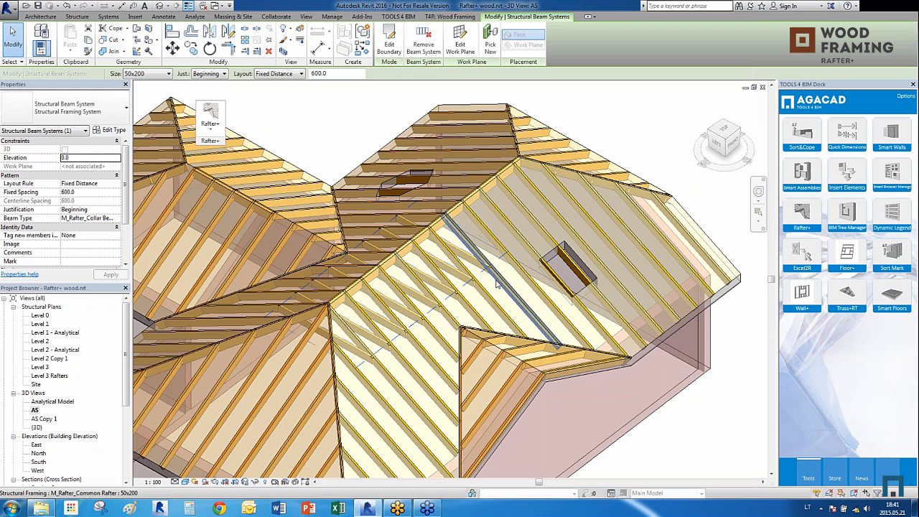
click(209, 123)
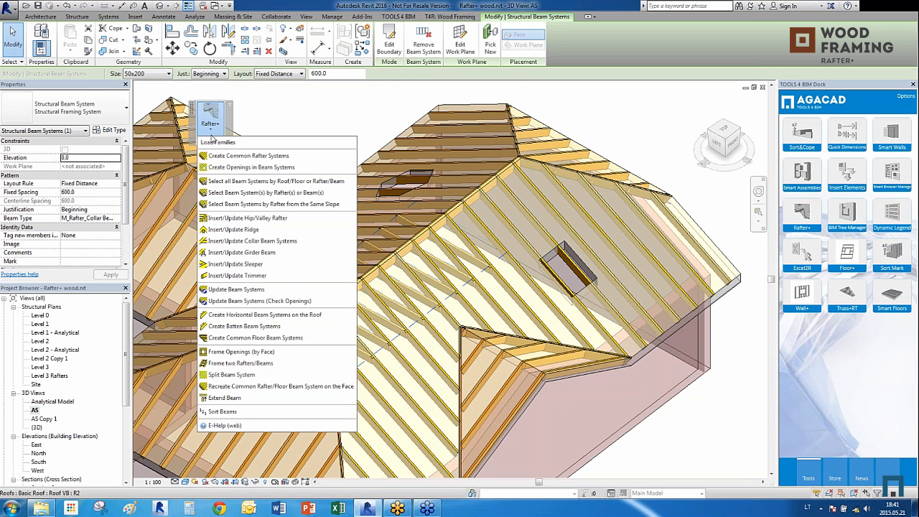
click(235, 243)
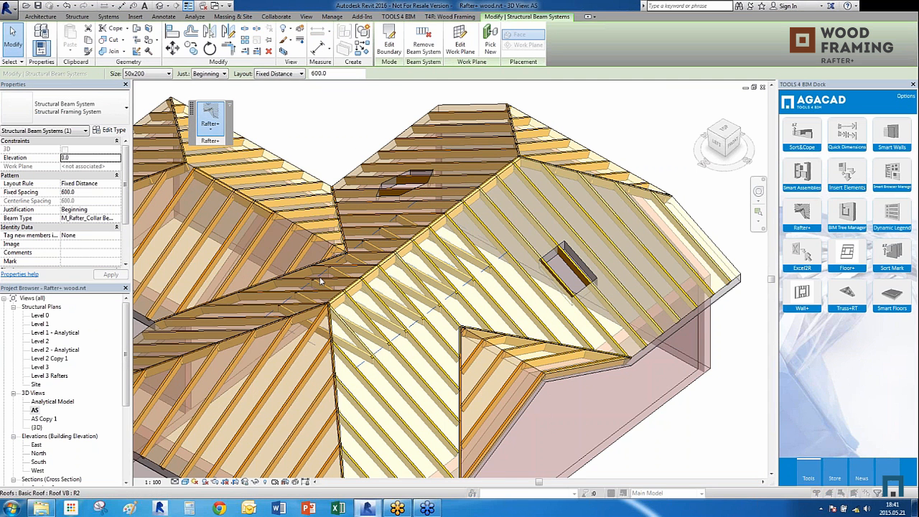
click(81, 186)
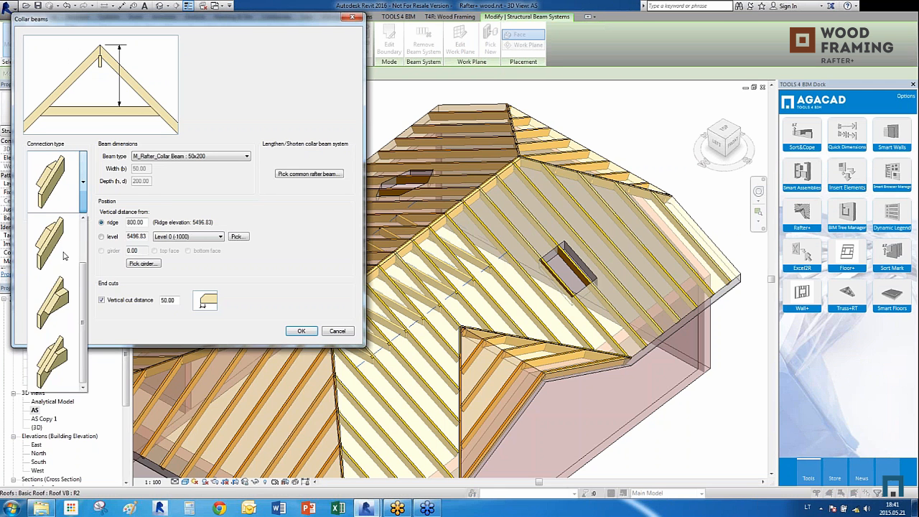
click(64, 248)
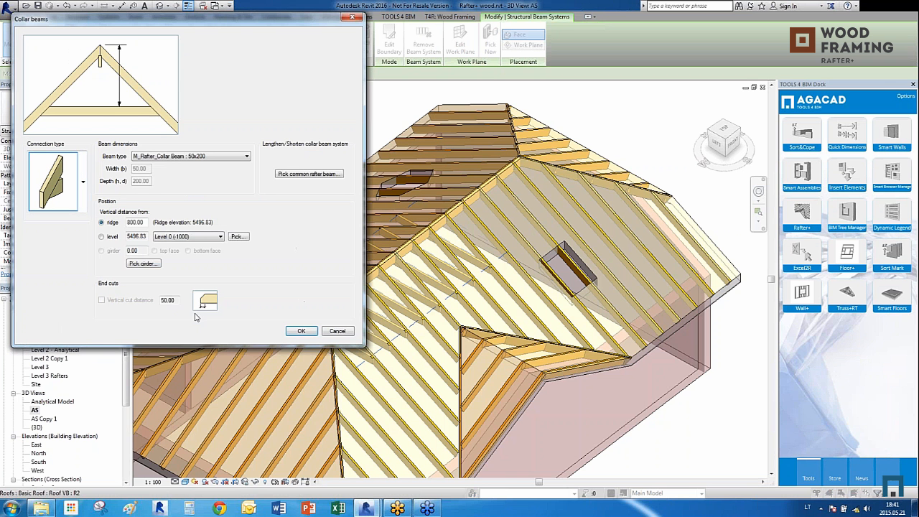
click(302, 331)
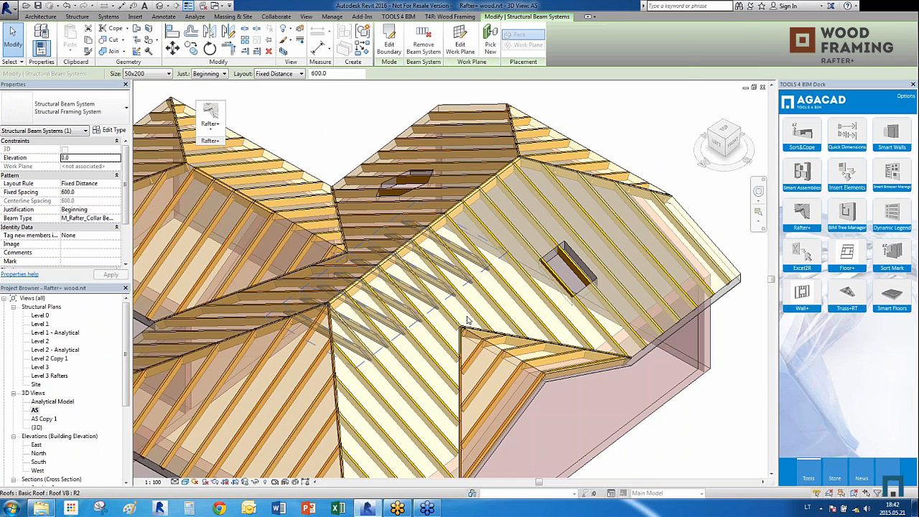
key(Escape)
Examine up close how the updated collar beams meet the rafters, and check the whole roof framing
scroll(450, 295, up, 4)
click(448, 290)
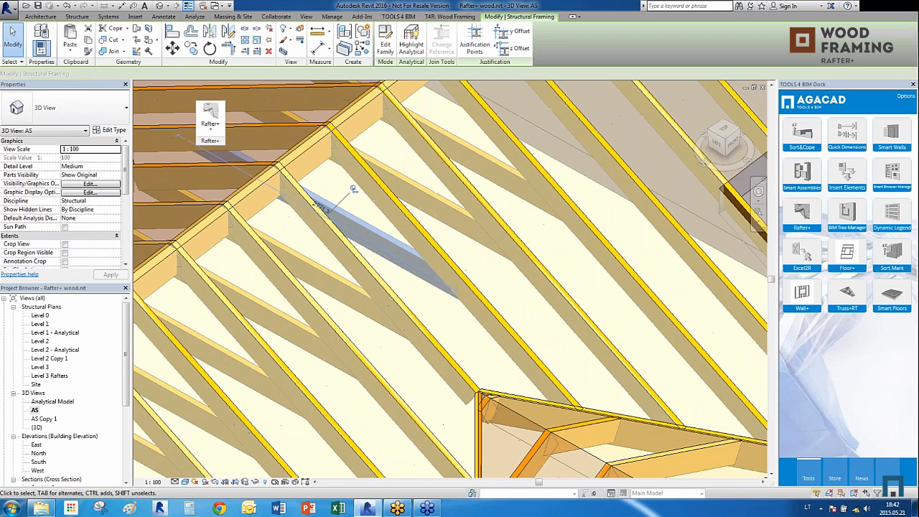
scroll(479, 282, down, 3)
shift+middle_drag(480, 283, 528, 337)
key(Escape)
scroll(463, 288, down, 4)
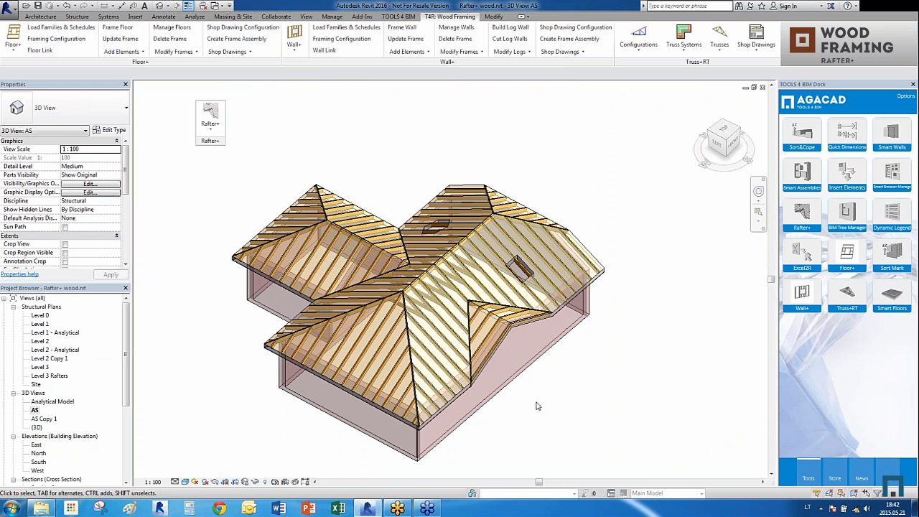
scroll(523, 399, up, 2)
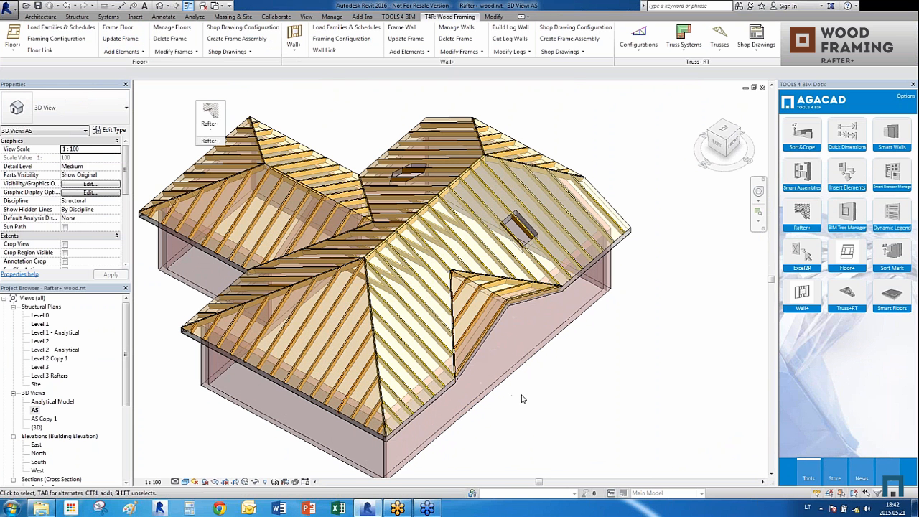
Insert an M_Rafter_Girder Beam : 100x150 with birdsmouth cut between the front hip and valley rafters, 0.00 horizontally from the wall below
click(208, 133)
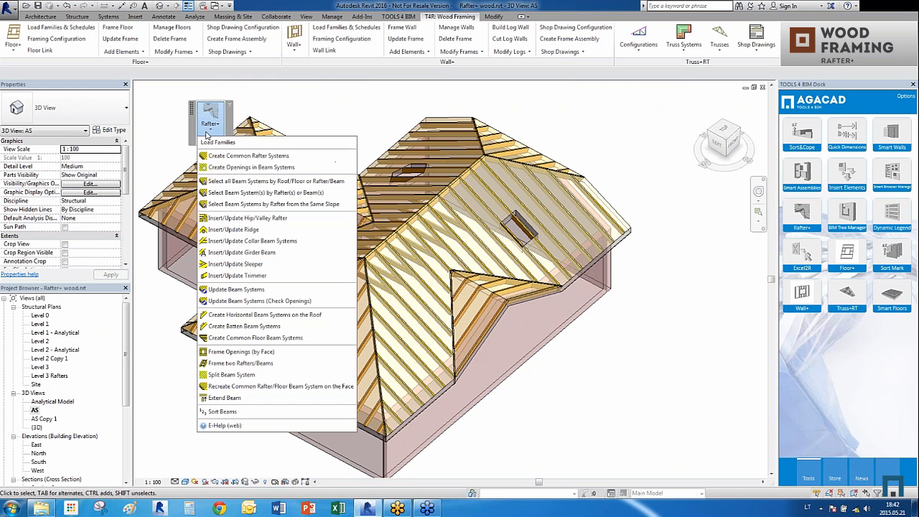
click(562, 442)
scroll(378, 412, up, 3)
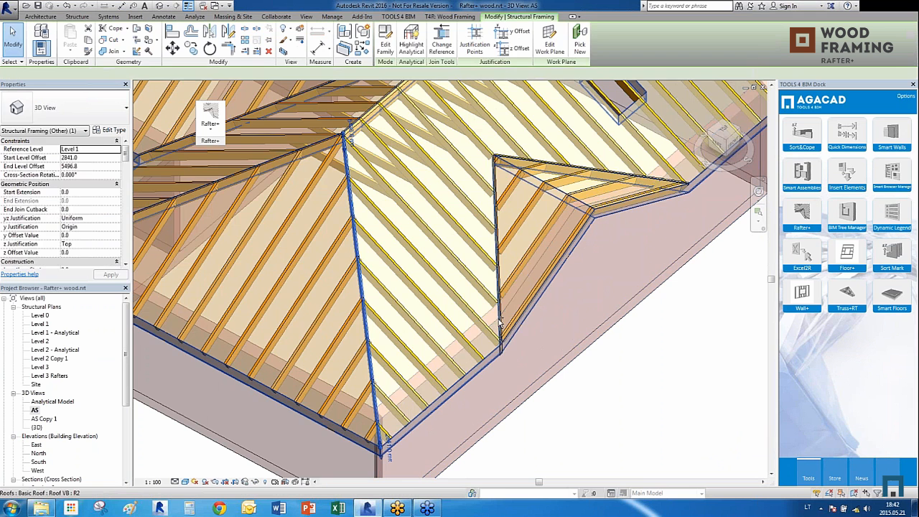
ctrl+click(499, 350)
click(500, 320)
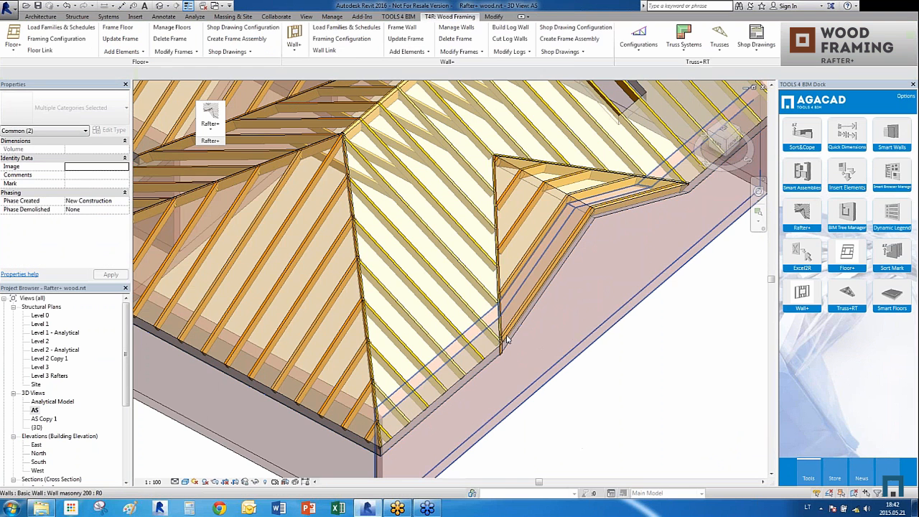
ctrl+click(367, 338)
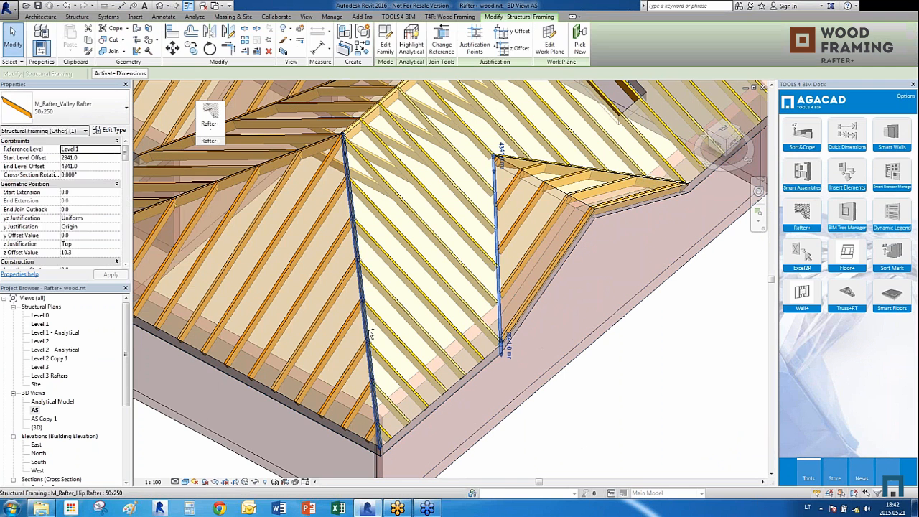
click(210, 127)
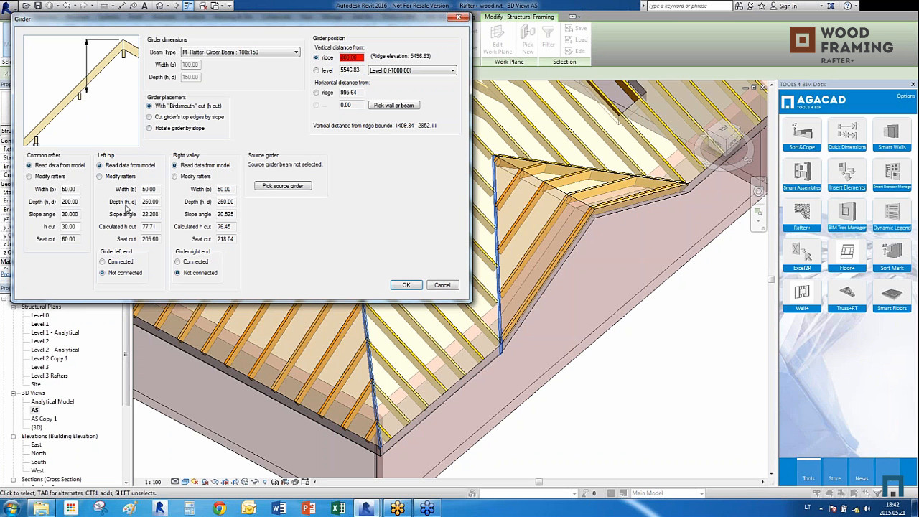
double_click(63, 226)
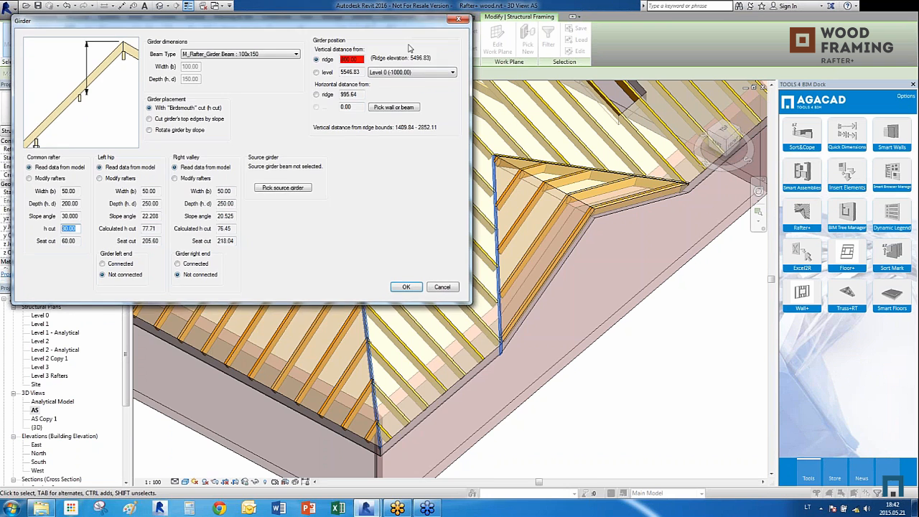
drag(406, 20, 443, 148)
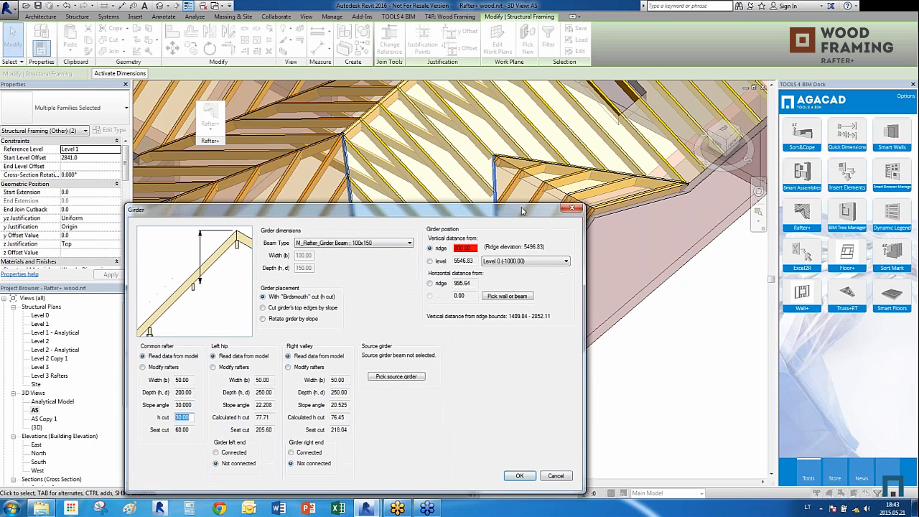
click(503, 243)
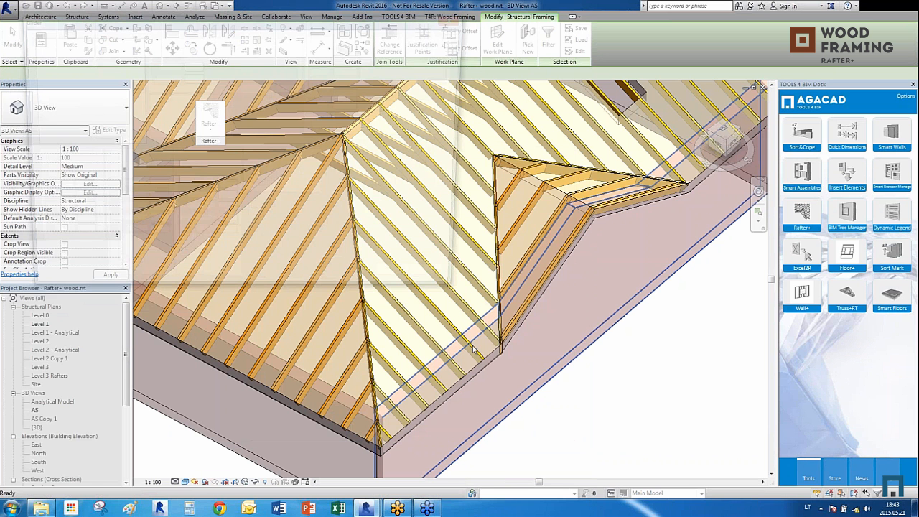
click(474, 350)
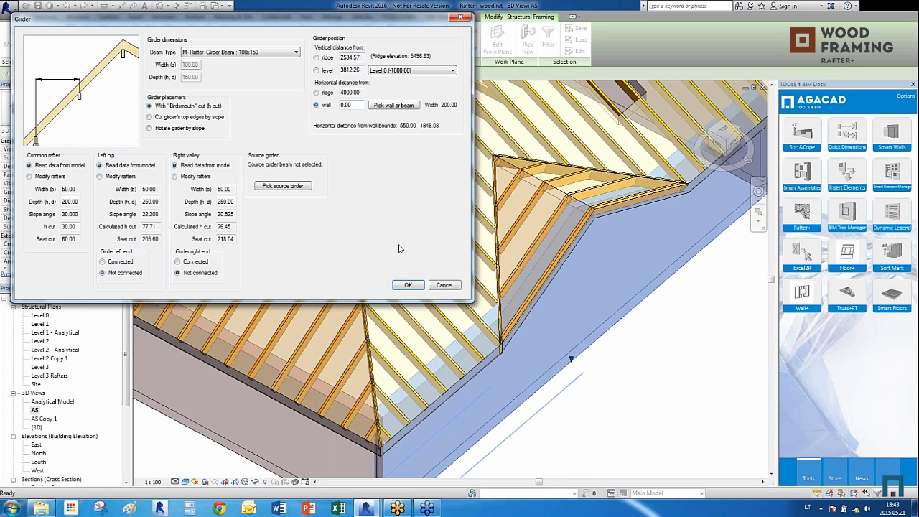
click(408, 285)
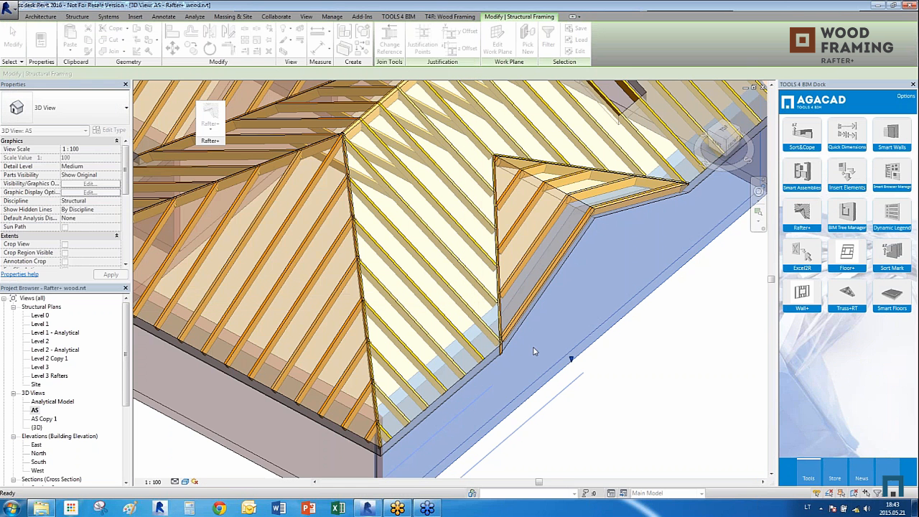
Examine how the new girder beam sits under the rafters above the wall between the hip and valley
click(620, 415)
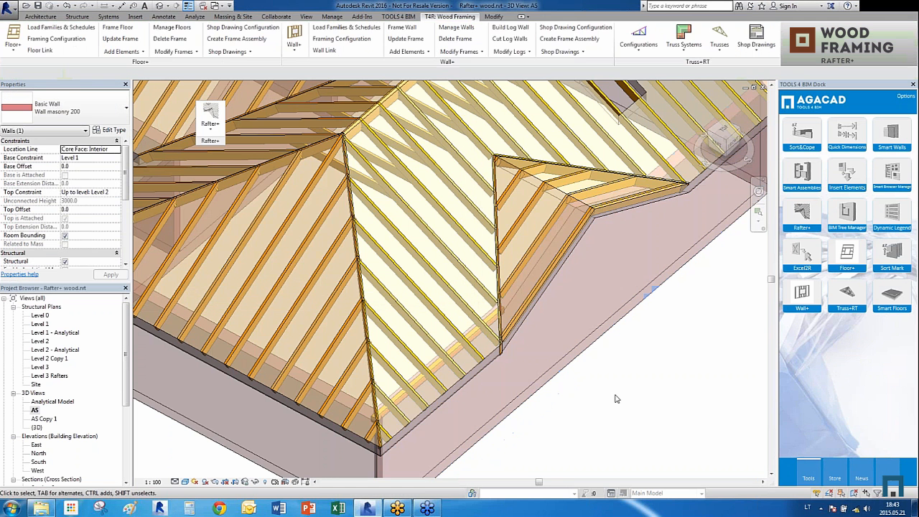
scroll(610, 350, down, 4)
scroll(499, 405, up, 5)
click(434, 379)
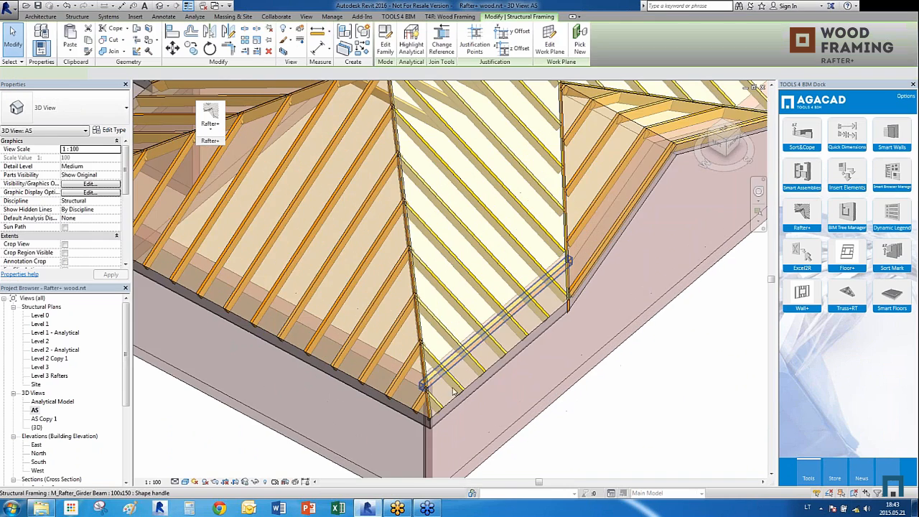
shift+middle_drag(578, 409, 664, 280)
shift+middle_drag(502, 372, 667, 353)
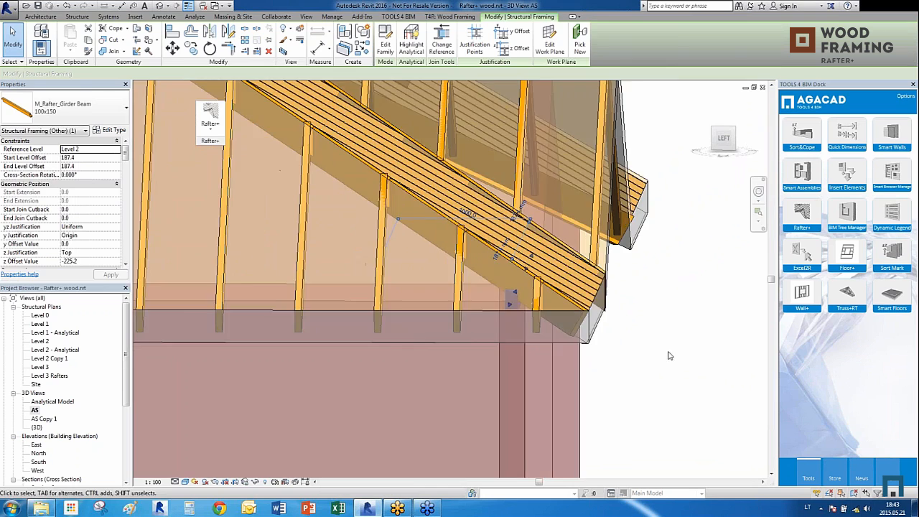
shift+middle_drag(642, 386, 611, 323)
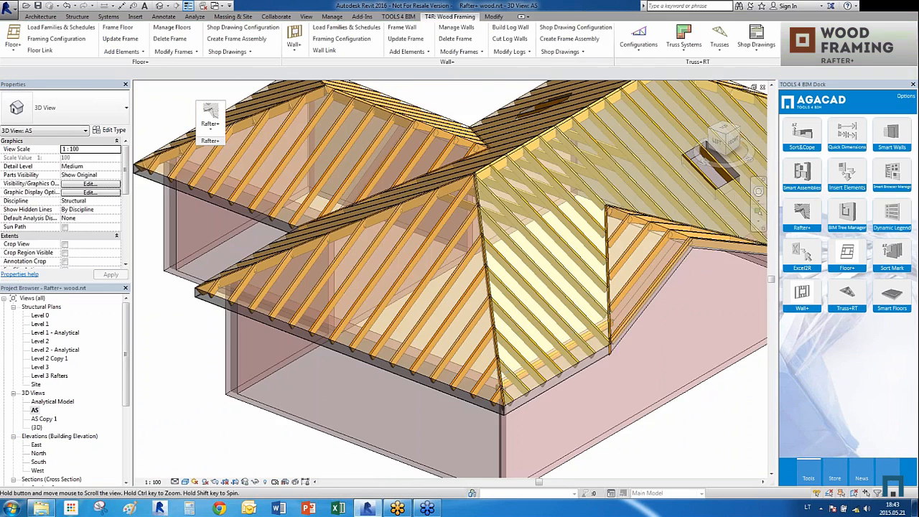
Insert a matching 100x150 girder beam between the two hip rafters of the adjacent slope, using the existing girder as source, right end connected
shift+middle_drag(302, 287, 263, 283)
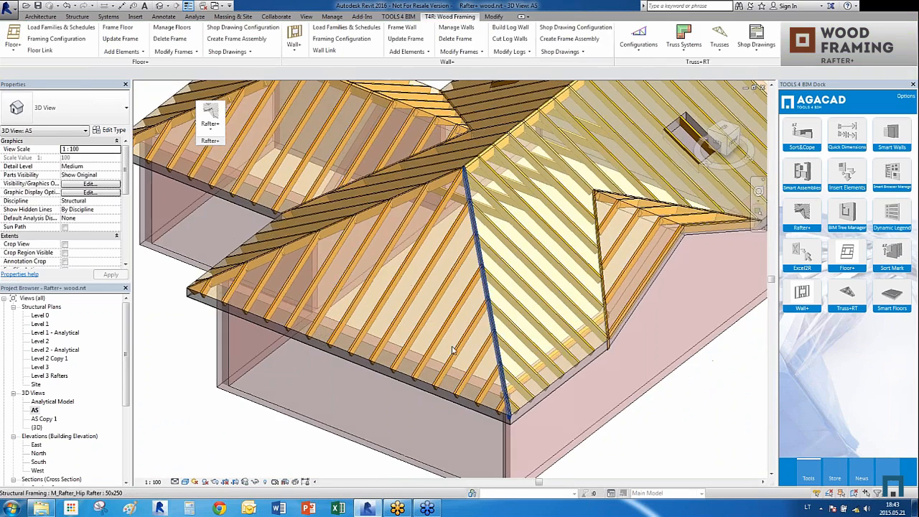
click(255, 266)
ctrl+click(255, 266)
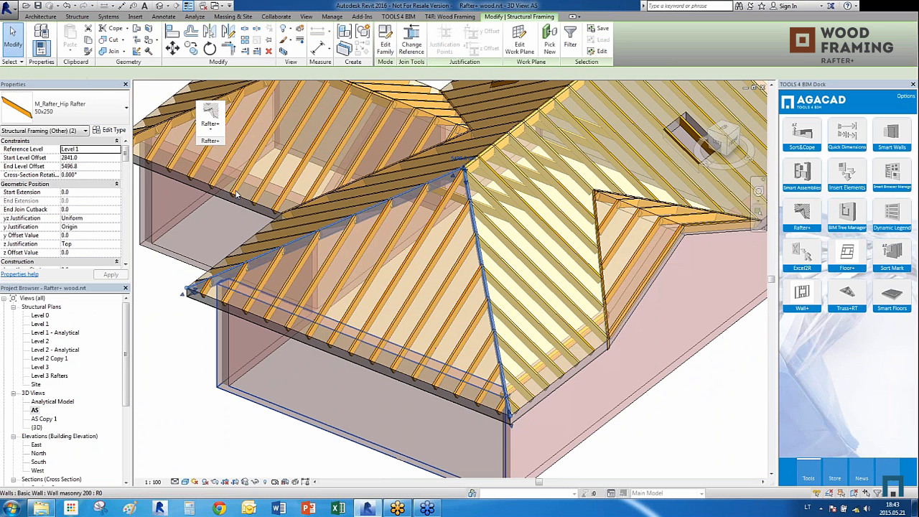
click(211, 124)
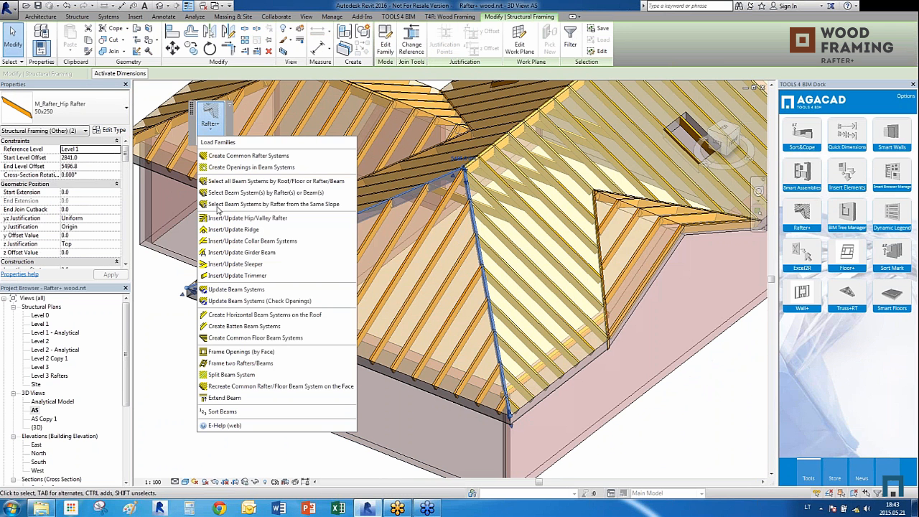
click(227, 255)
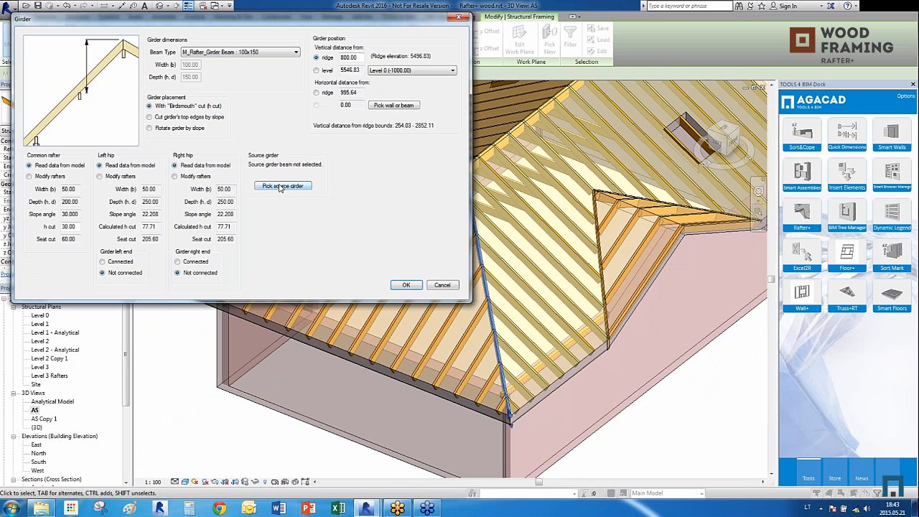
click(281, 186)
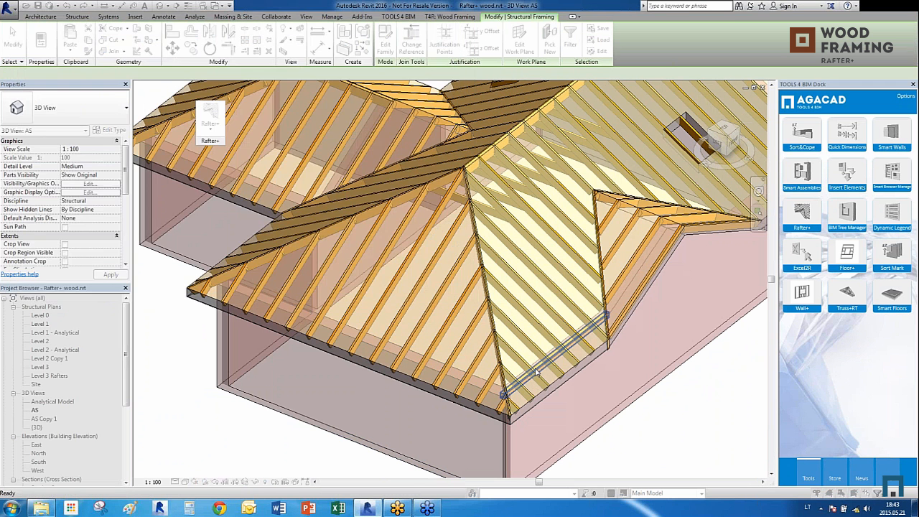
click(535, 372)
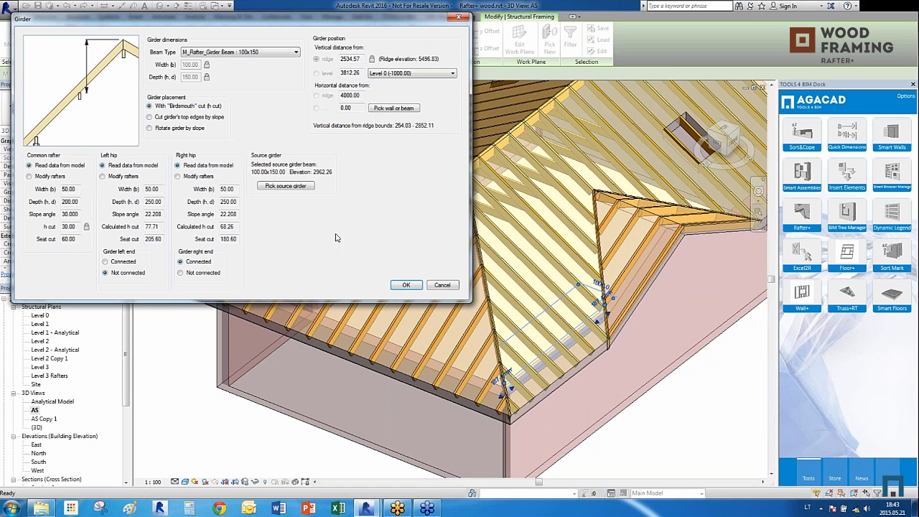
click(404, 285)
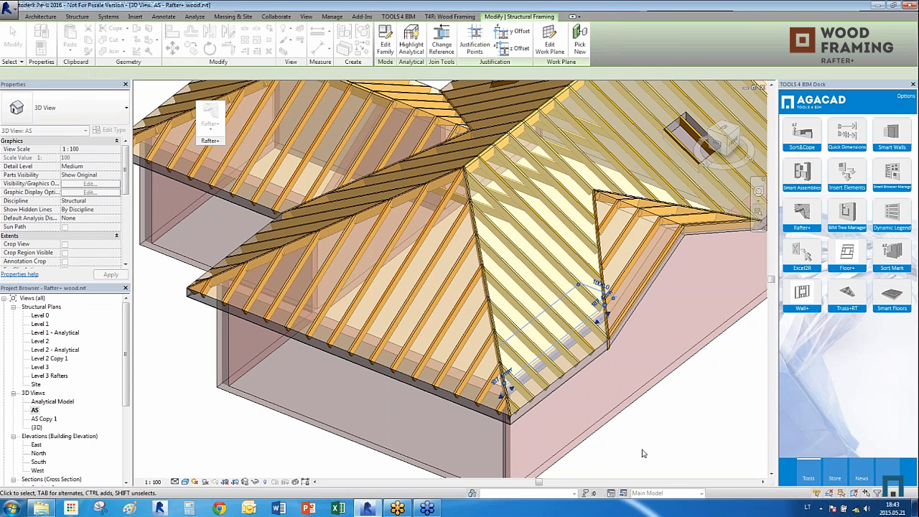
Examine up close how the two girder beams meet under the shared hip rafter, and check the whole roof framing
scroll(507, 412, up, 8)
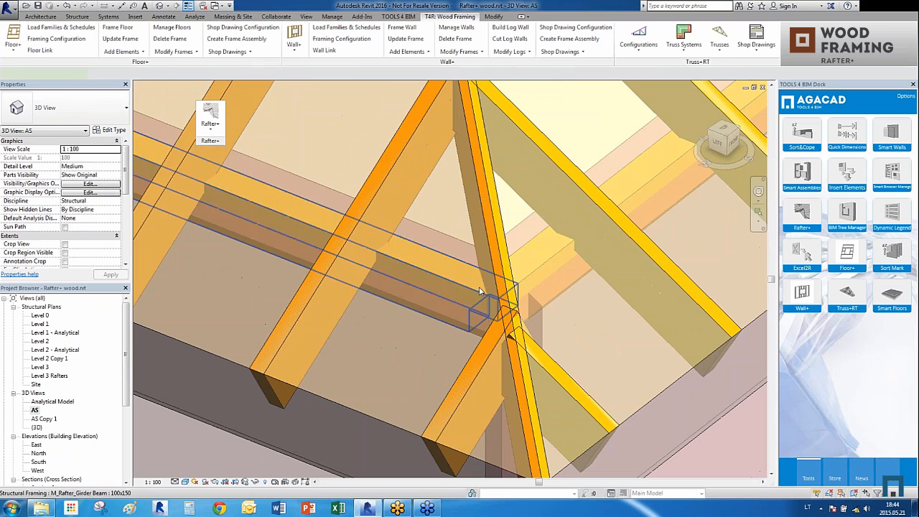
click(529, 284)
click(533, 278)
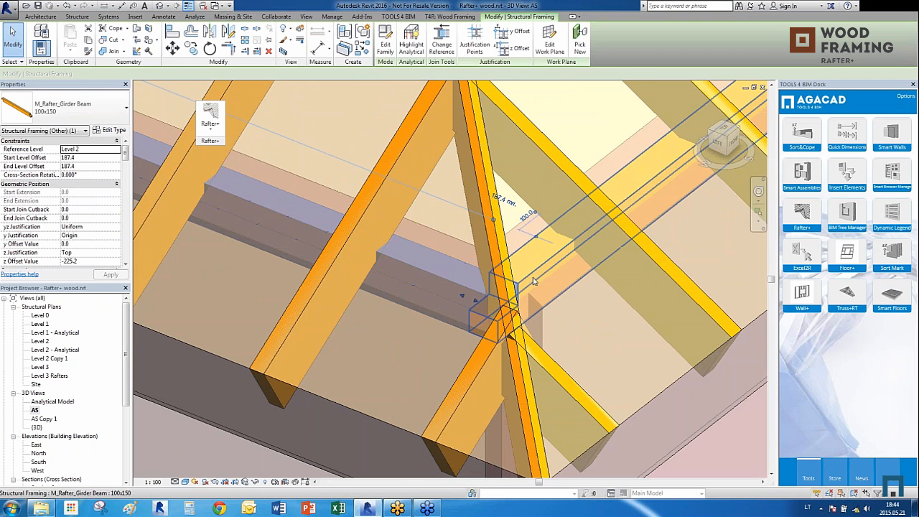
scroll(513, 318, down, 5)
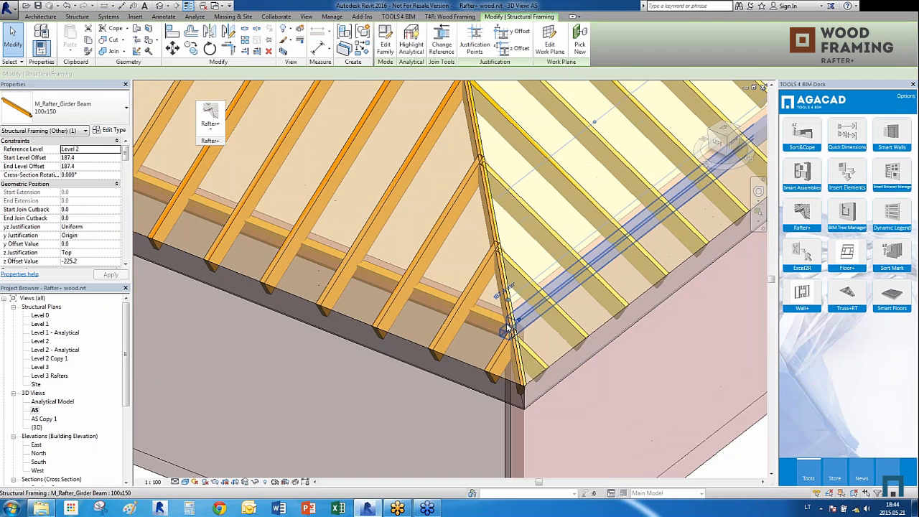
scroll(507, 327, down, 6)
click(411, 442)
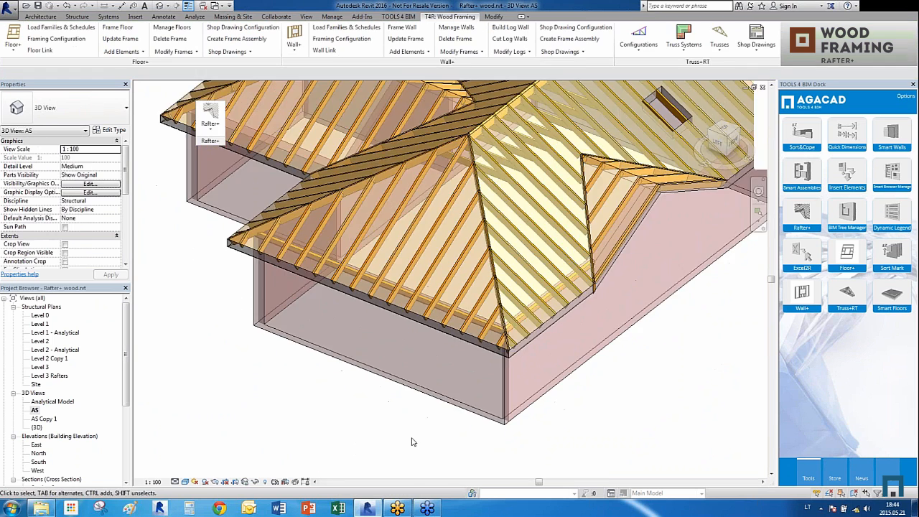
scroll(414, 442, down, 2)
shift+middle_drag(561, 413, 579, 458)
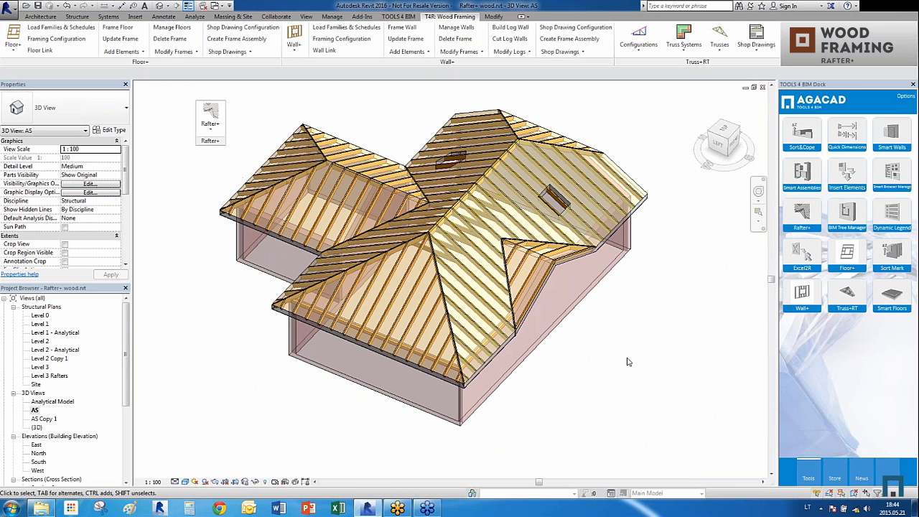
scroll(377, 286, up, 2)
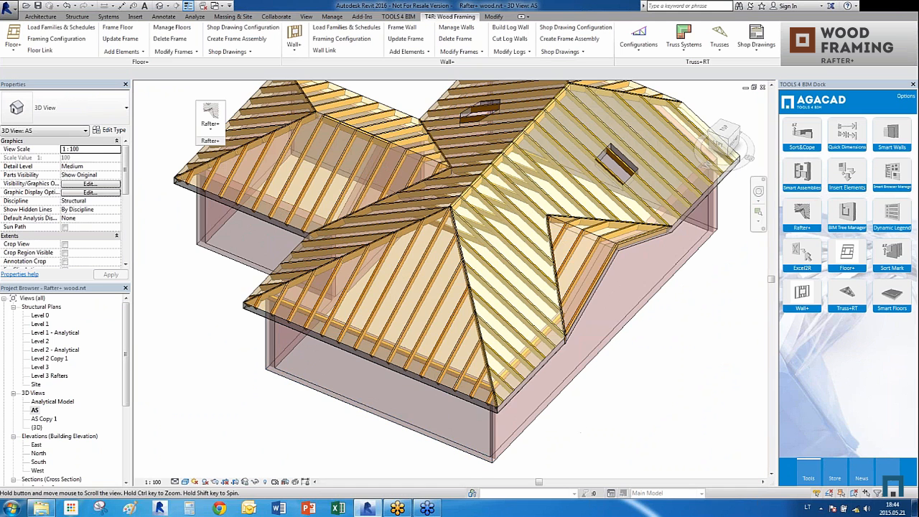
scroll(581, 416, down, 1)
scroll(349, 390, up, 1)
scroll(515, 389, down, 2)
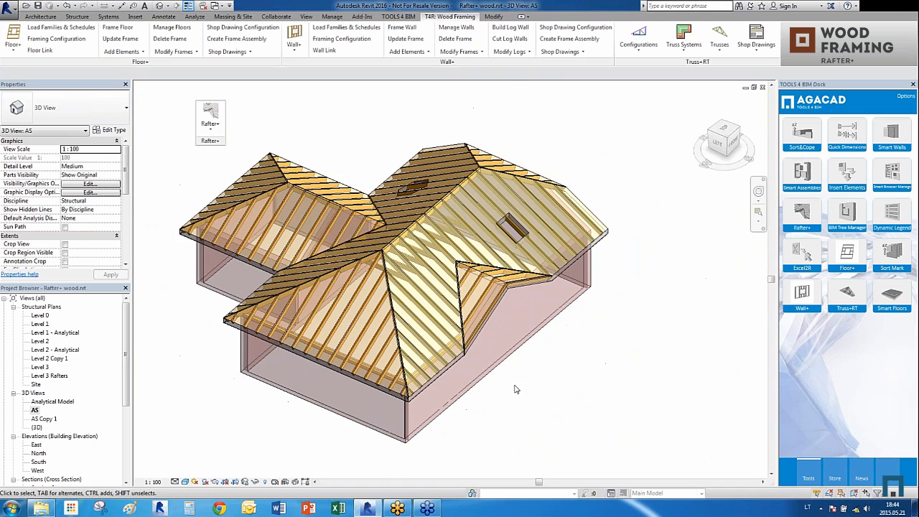
click(209, 128)
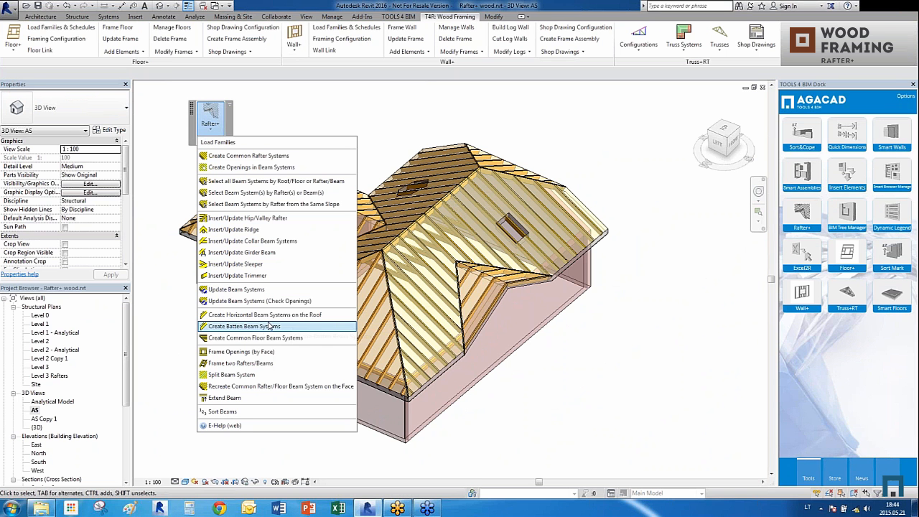
click(522, 418)
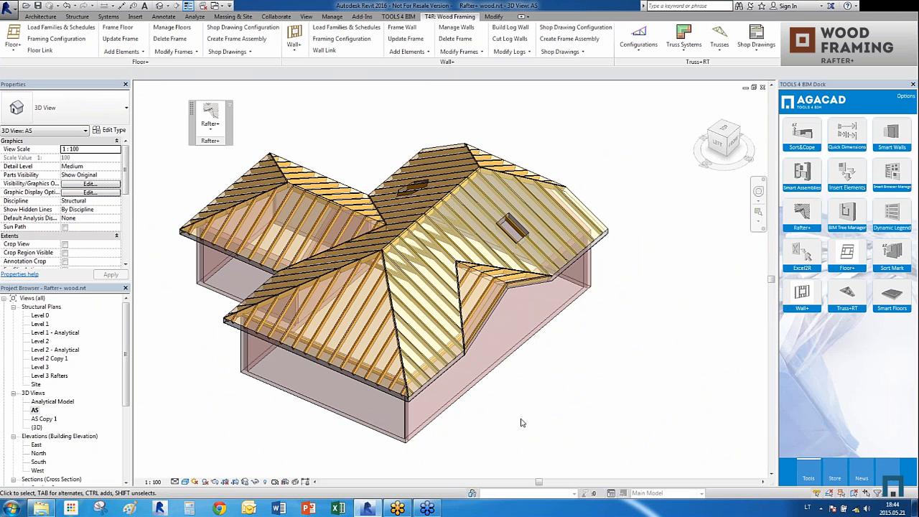
Insert a 50 mm Structure [1] layer above the Rafter layer in the Roof VB assembly
scroll(466, 428, up, 2)
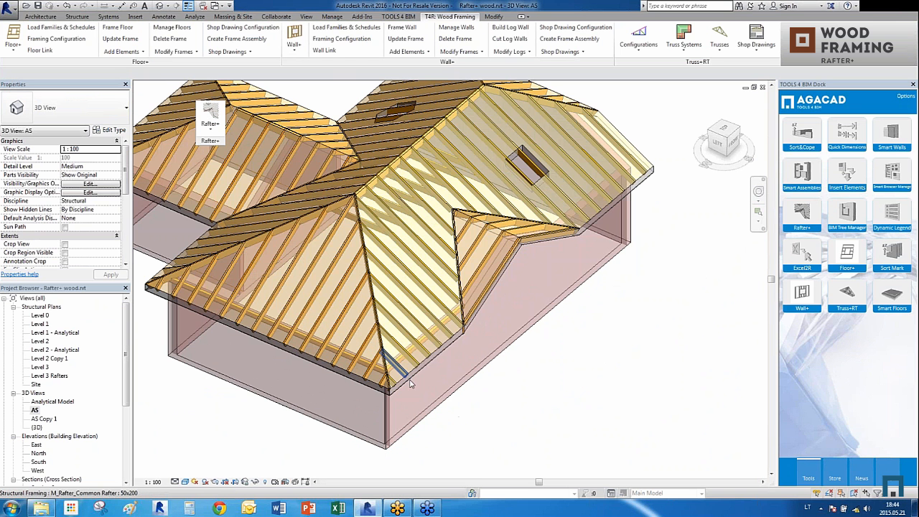
key(Tab)
click(411, 384)
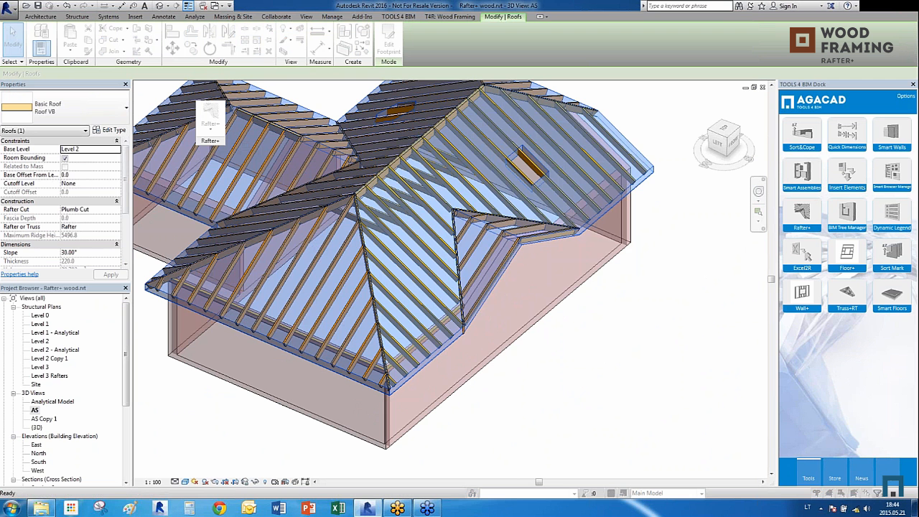
click(110, 130)
click(574, 260)
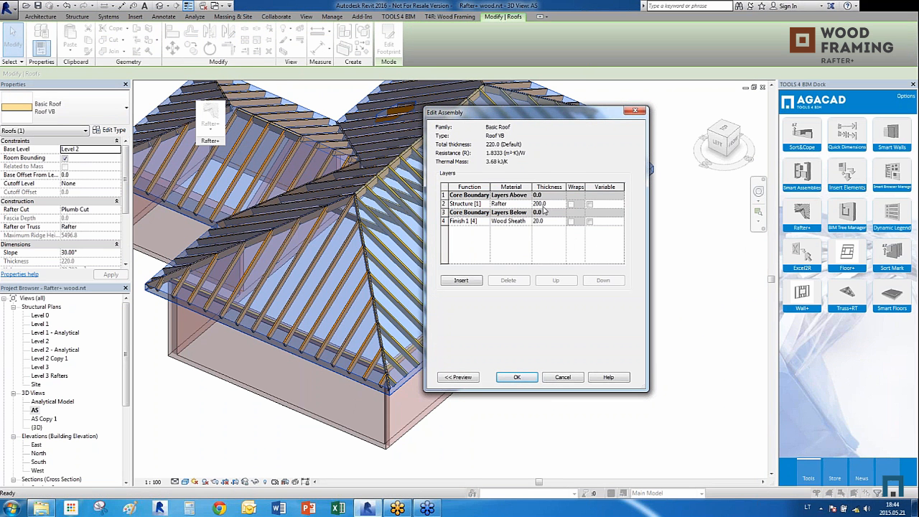
click(445, 203)
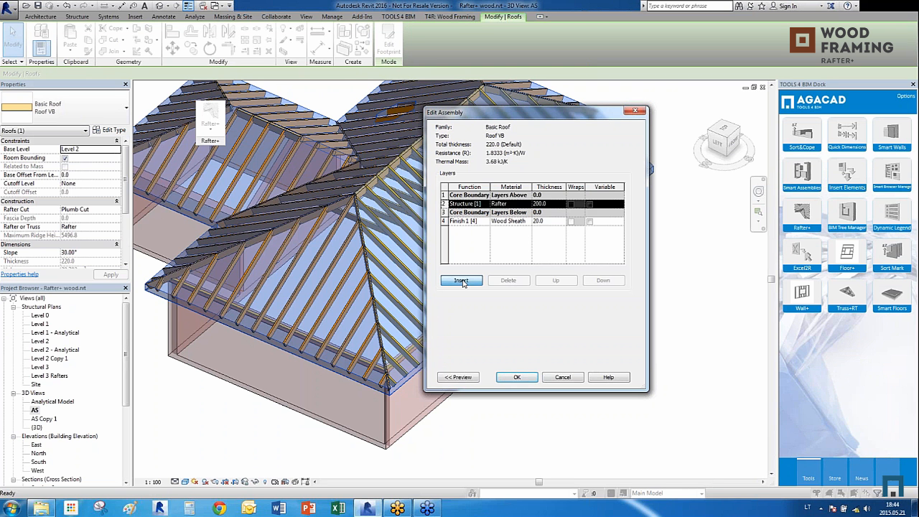
click(461, 280)
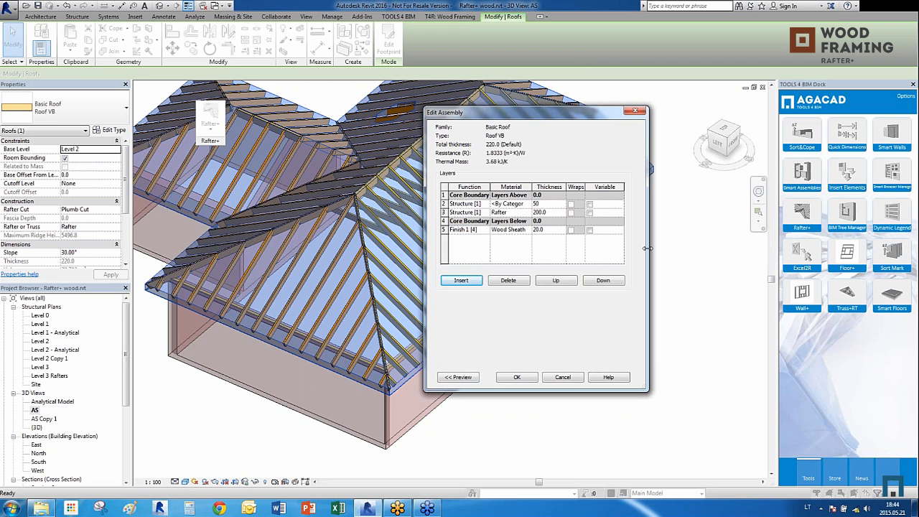
drag(646, 249, 693, 249)
click(544, 205)
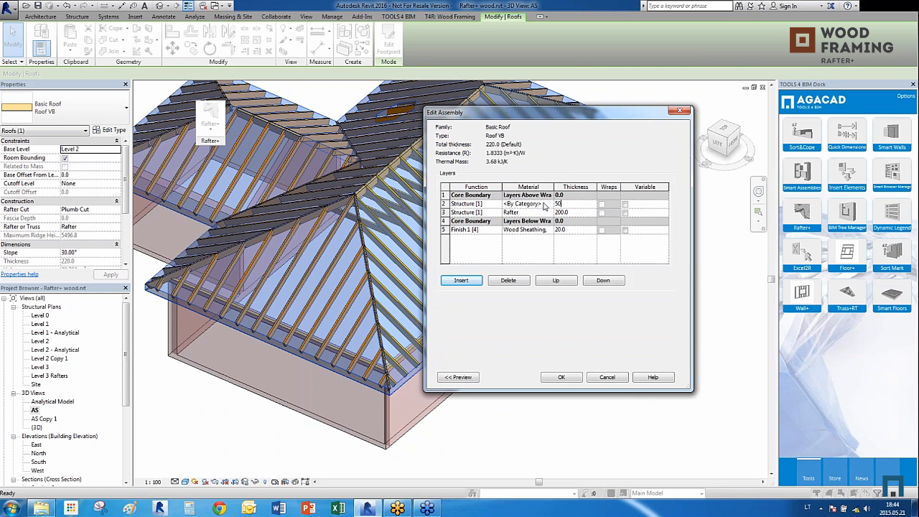
Assign the Batten material to the new 50 mm roof layer and apply the type changes
drag(547, 205, 503, 214)
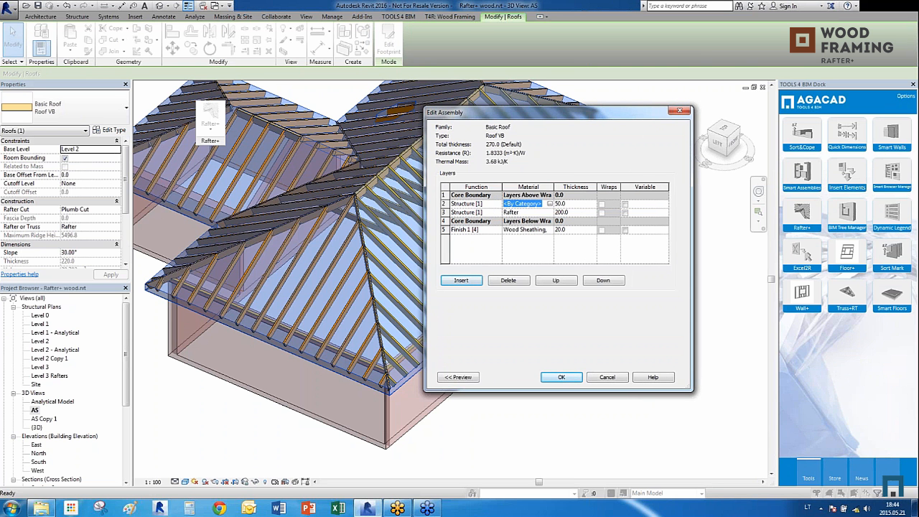
text(Batten)
click(562, 377)
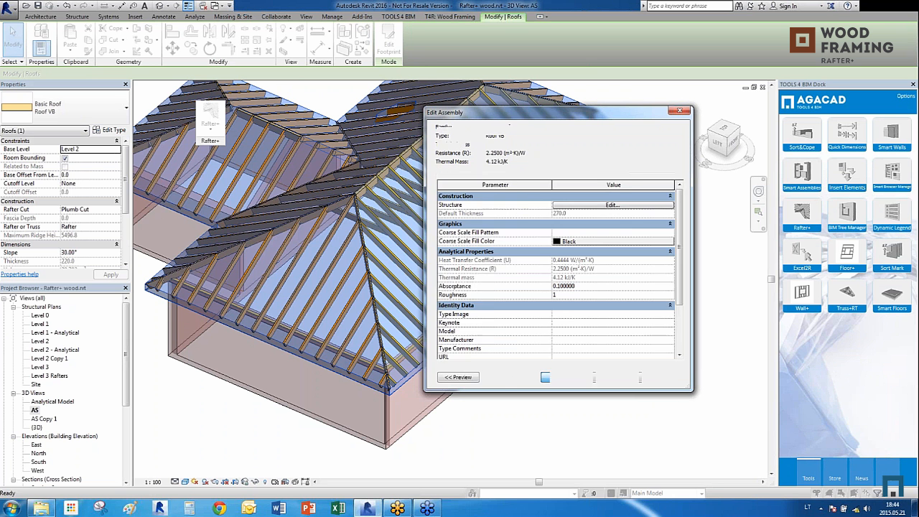
click(546, 378)
click(558, 389)
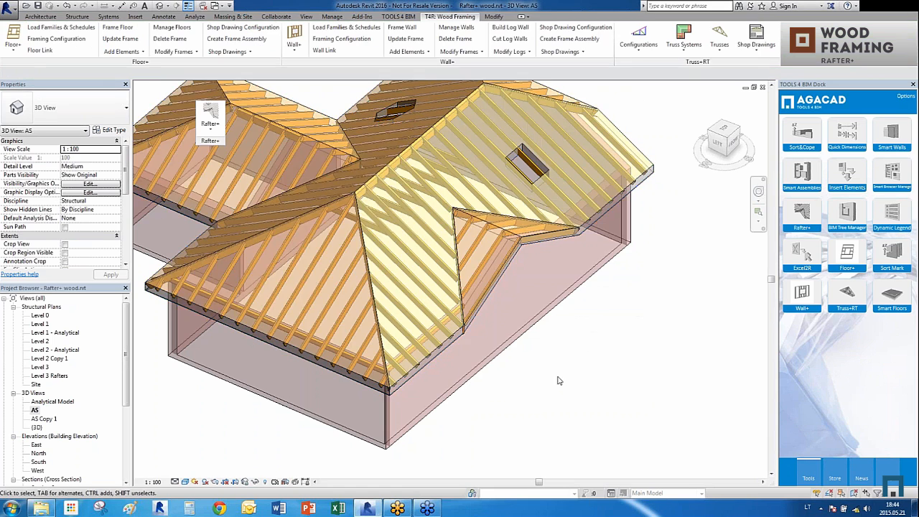
Create batten beam systems on the whole roof with M_Rafter_Batten Beam : 50x50, fixed spacing 400, horizontal direction, placed on the top
shift+middle_drag(559, 380, 391, 384)
click(405, 385)
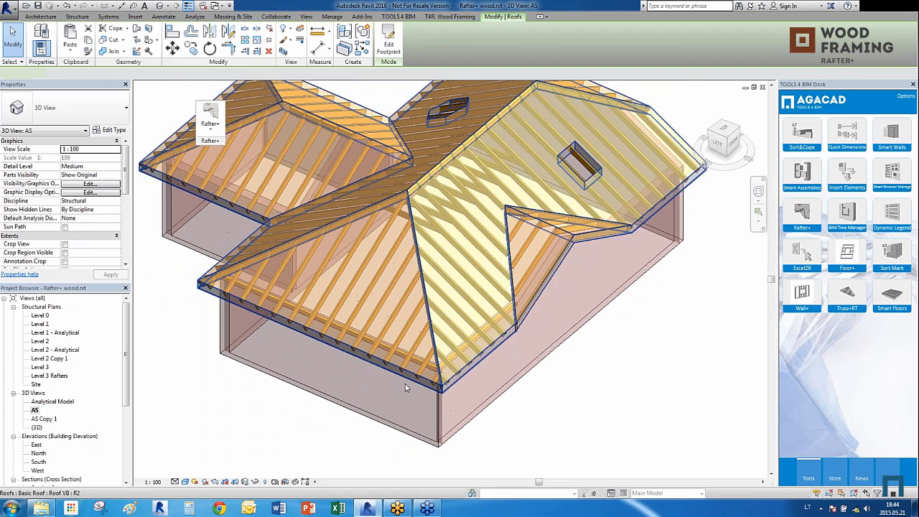
click(210, 132)
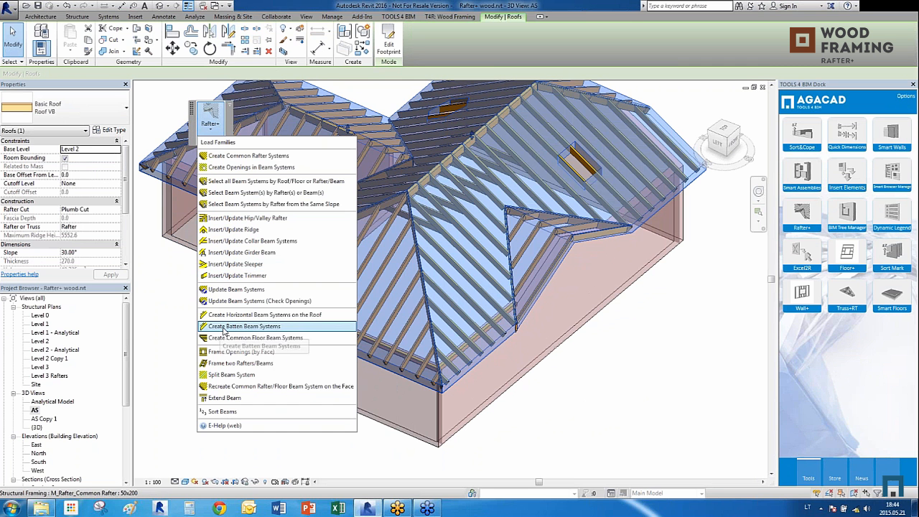
click(224, 329)
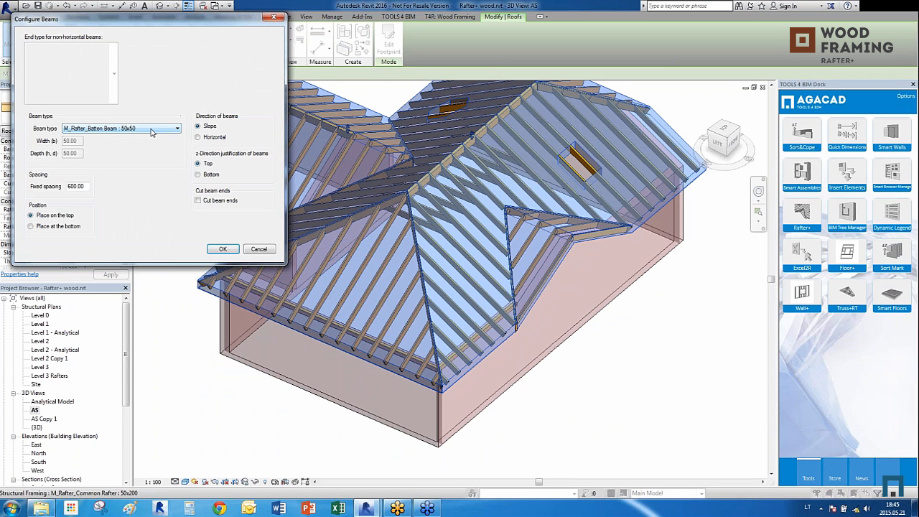
double_click(83, 186)
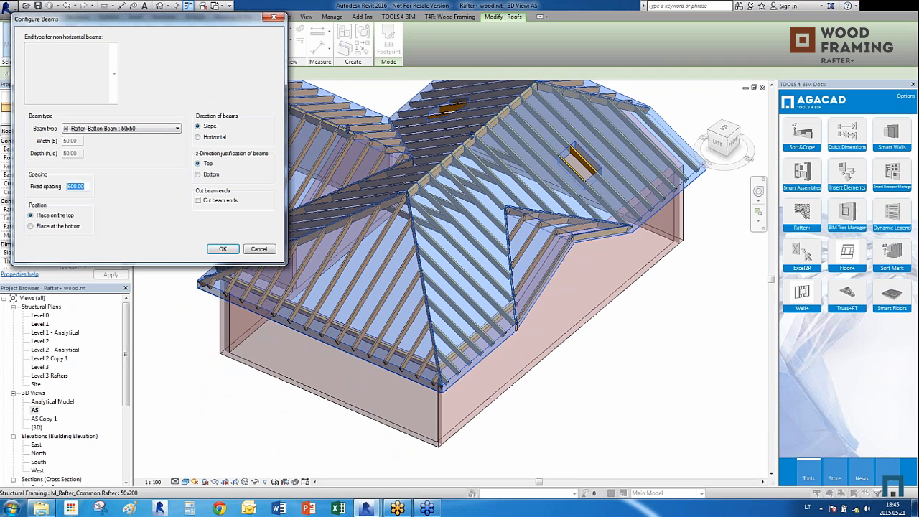
text(400)
click(214, 138)
click(222, 250)
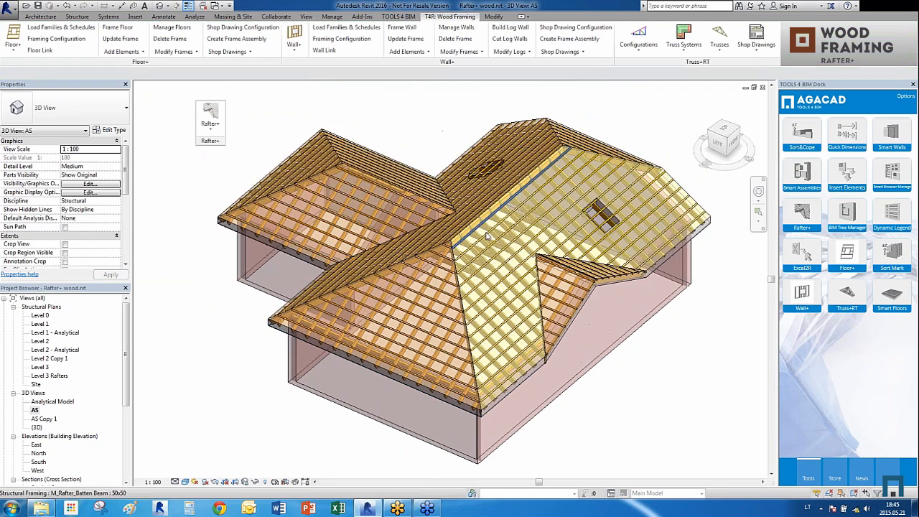
Examine how the new battens lie on the rafters and end at the hip, and check the whole roof
scroll(475, 337, up, 4)
click(475, 338)
scroll(474, 341, up, 4)
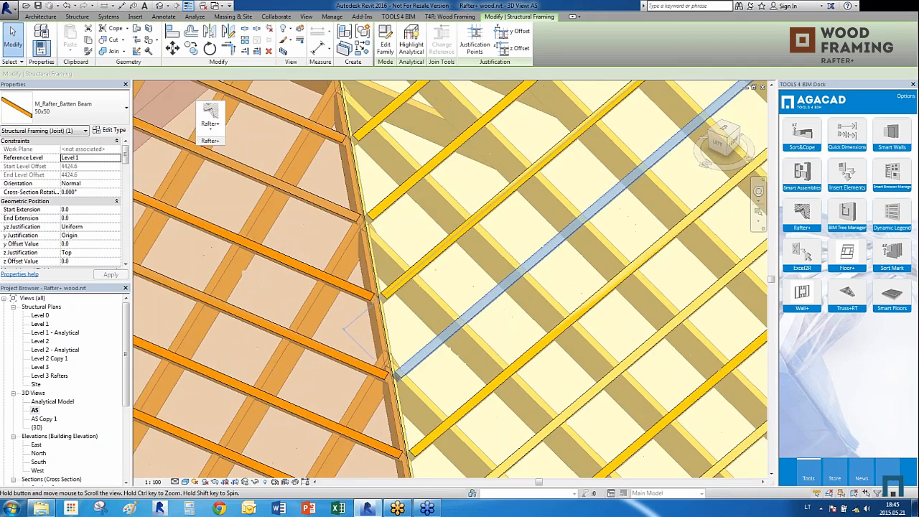
shift+middle_drag(512, 318, 530, 325)
scroll(422, 290, down, 5)
scroll(530, 322, down, 3)
click(661, 364)
shift+middle_drag(661, 365, 704, 306)
scroll(704, 305, up, 1)
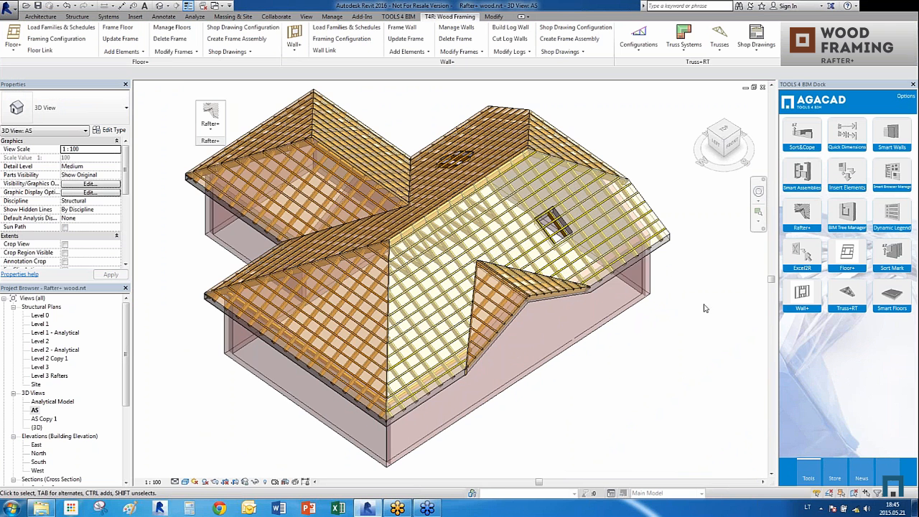
click(207, 131)
click(673, 386)
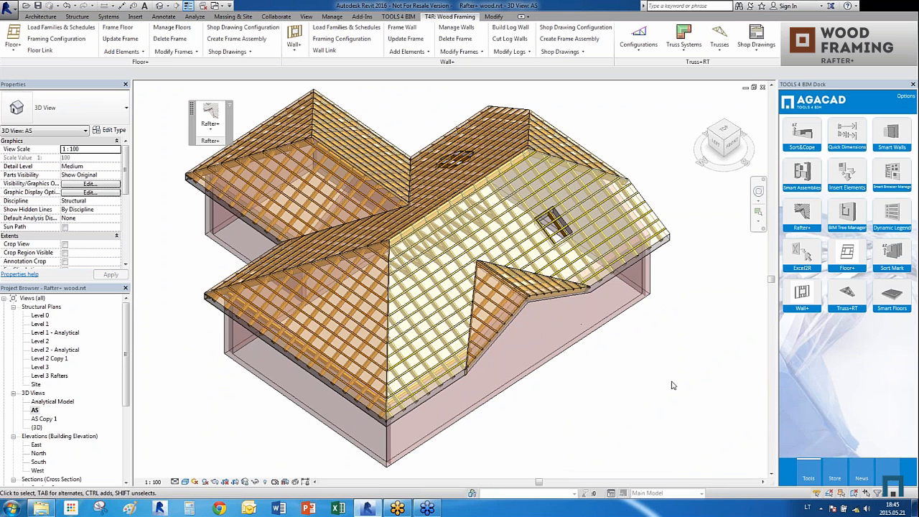
Update the rafter beam system around the roof window with opening checking, using M_Rafter_Common Rafter : 50x200
scroll(503, 216, up, 2)
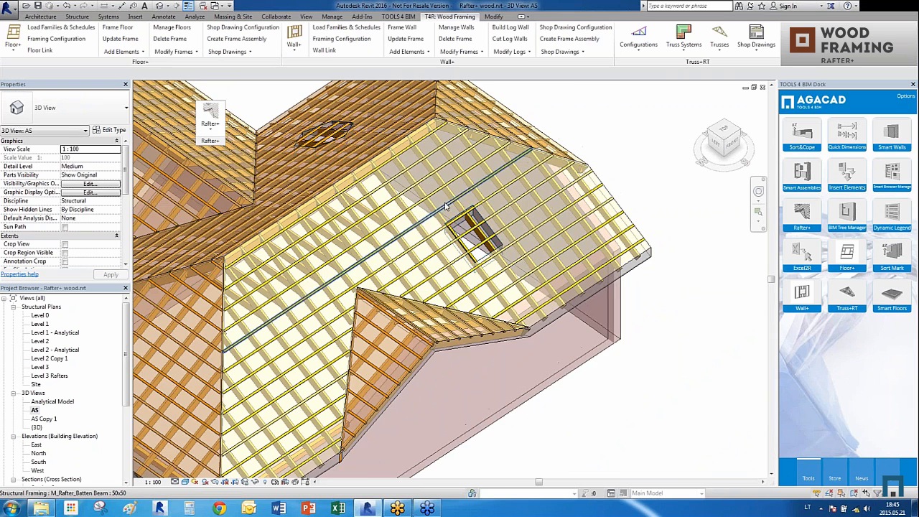
scroll(454, 198, up, 1)
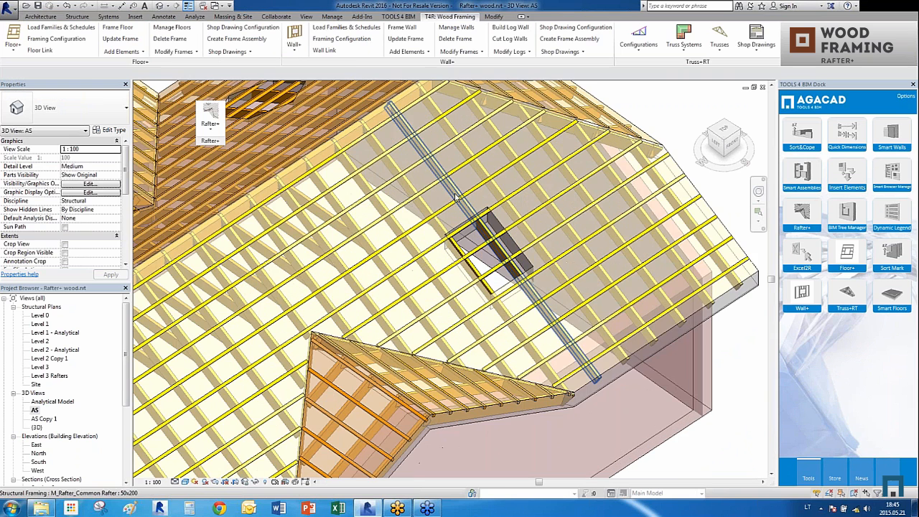
click(450, 271)
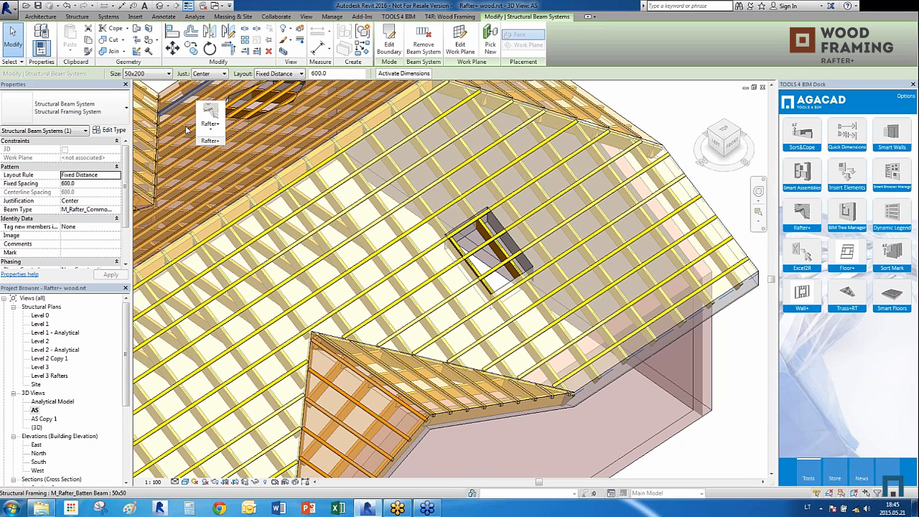
click(212, 137)
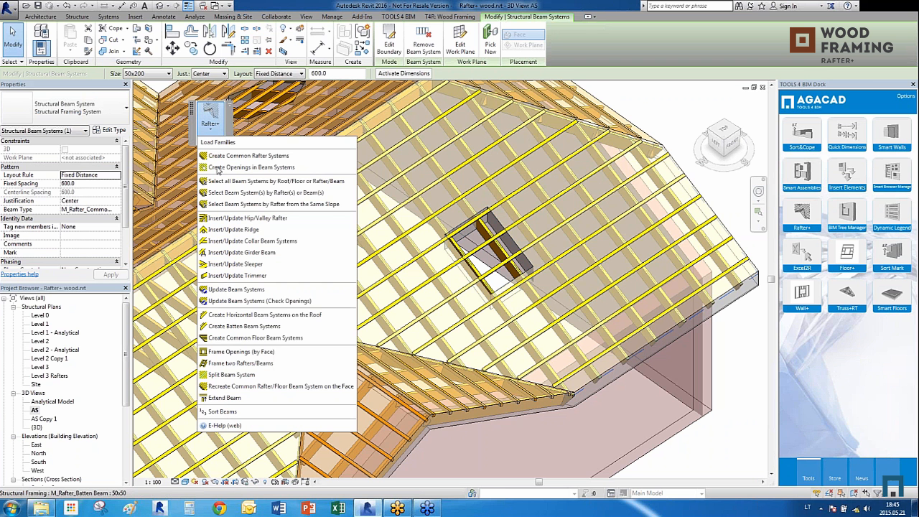
click(227, 301)
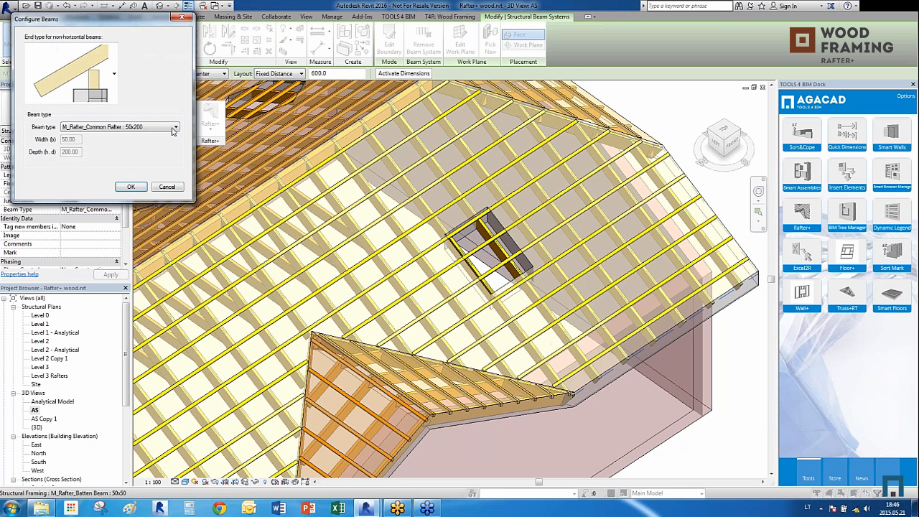
click(131, 188)
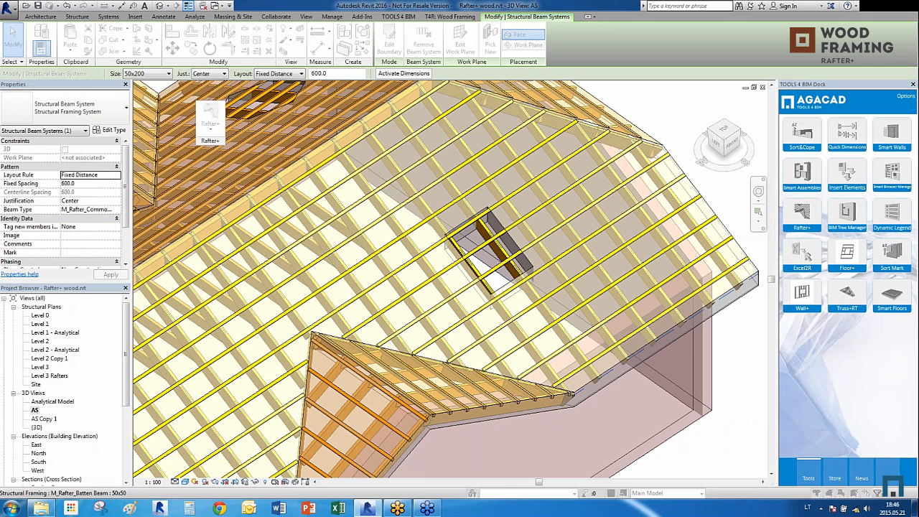
click(256, 162)
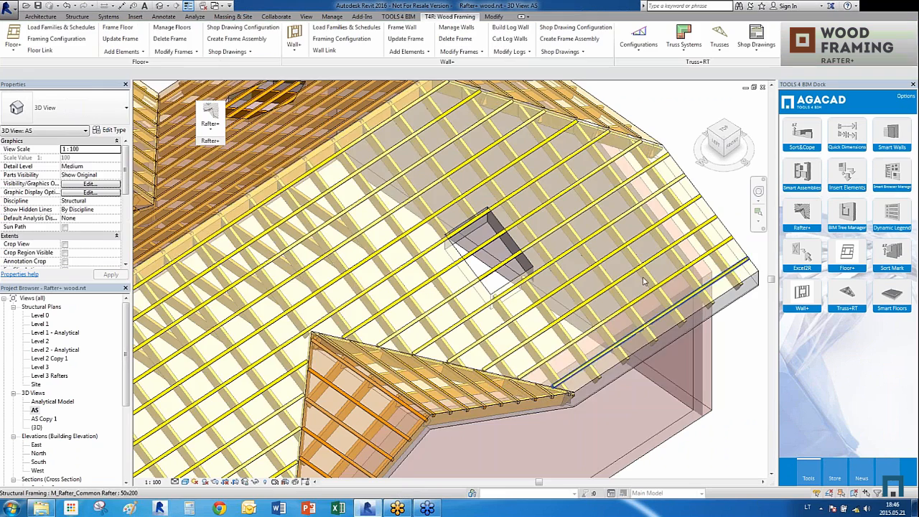
Examine the updated common rafters up close where they cross the girder beam at the eave and meet the hip
scroll(644, 281, down, 5)
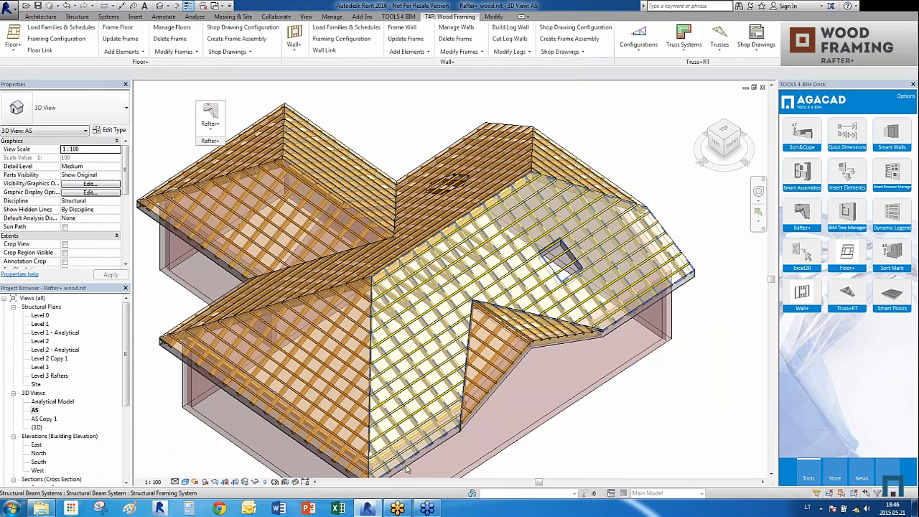
scroll(407, 469, up, 10)
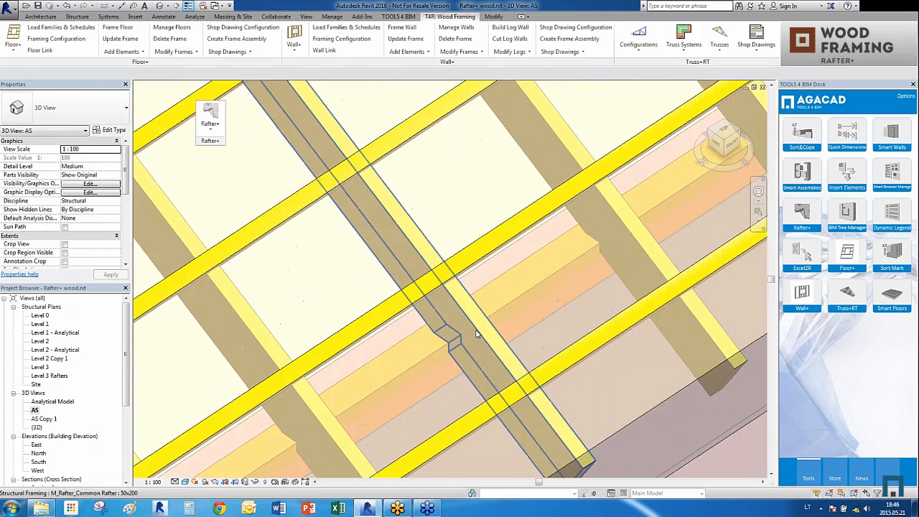
click(476, 334)
scroll(442, 381, down, 3)
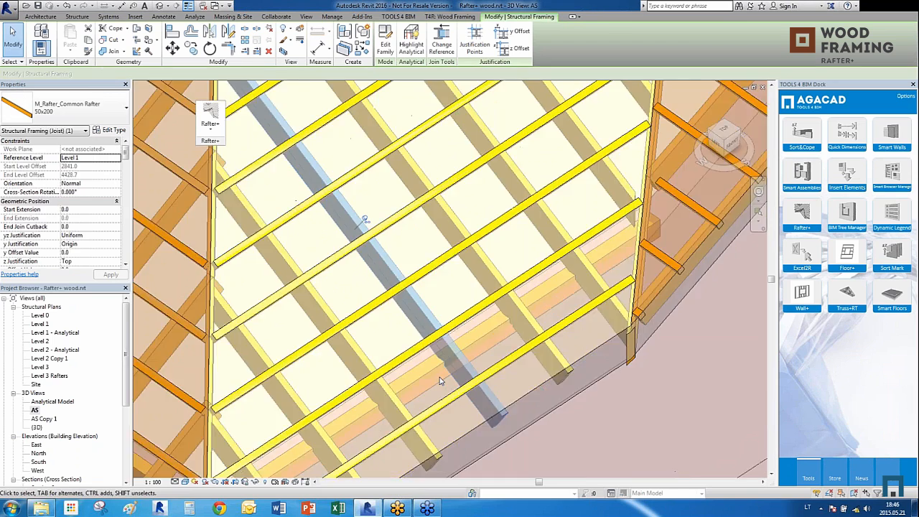
scroll(441, 381, down, 5)
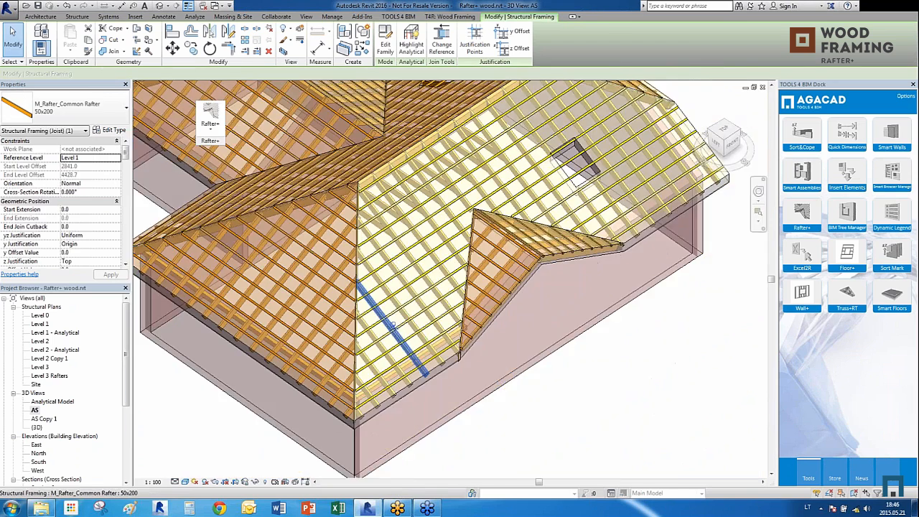
scroll(347, 280, up, 8)
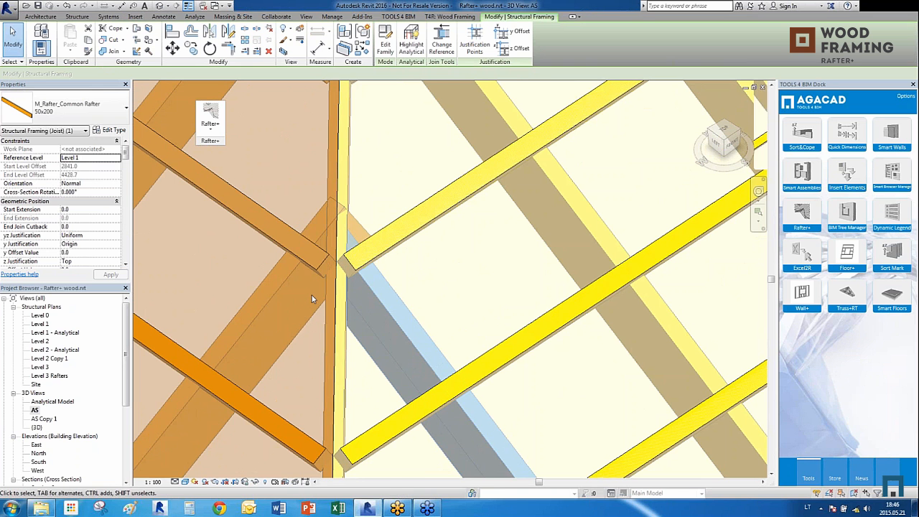
scroll(311, 295, down, 5)
key(Escape)
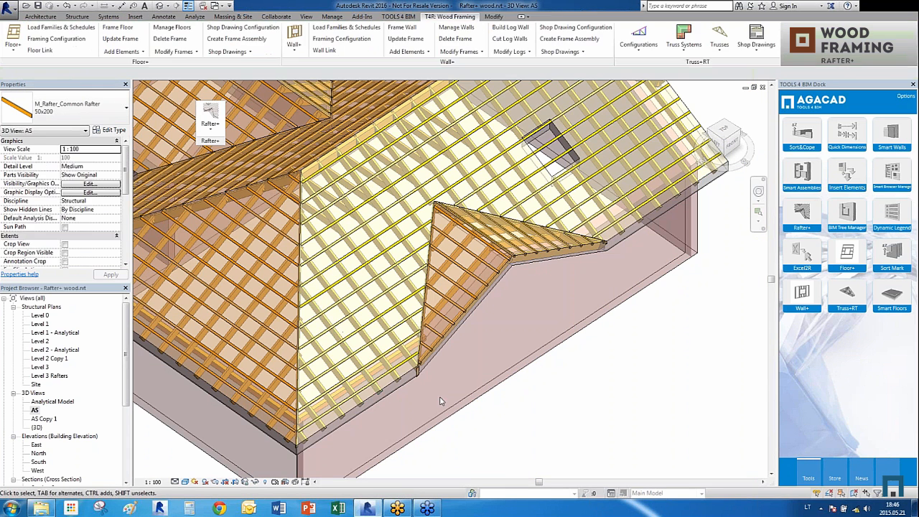
Examine the batten ends along the valley and the rafter connections at the ridge beam, then the battens around the roof window
scroll(423, 307, up, 2)
scroll(422, 307, up, 2)
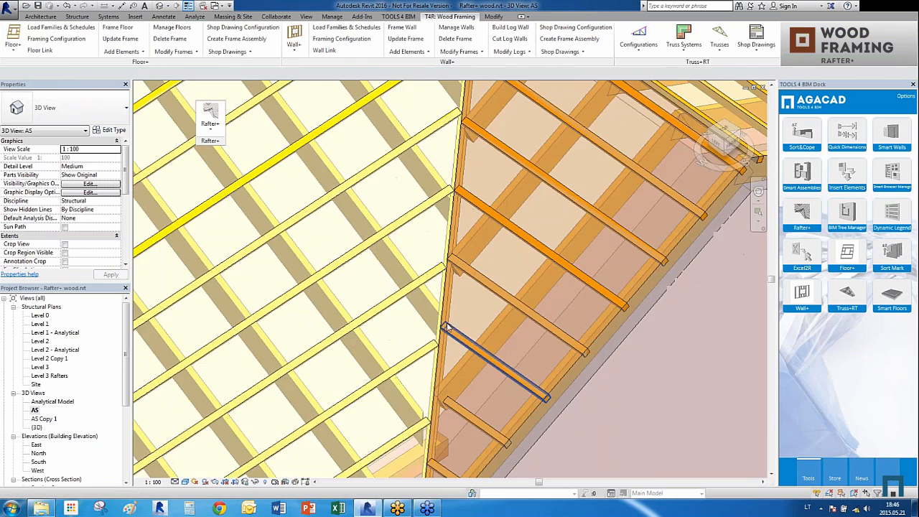
scroll(394, 219, down, 4)
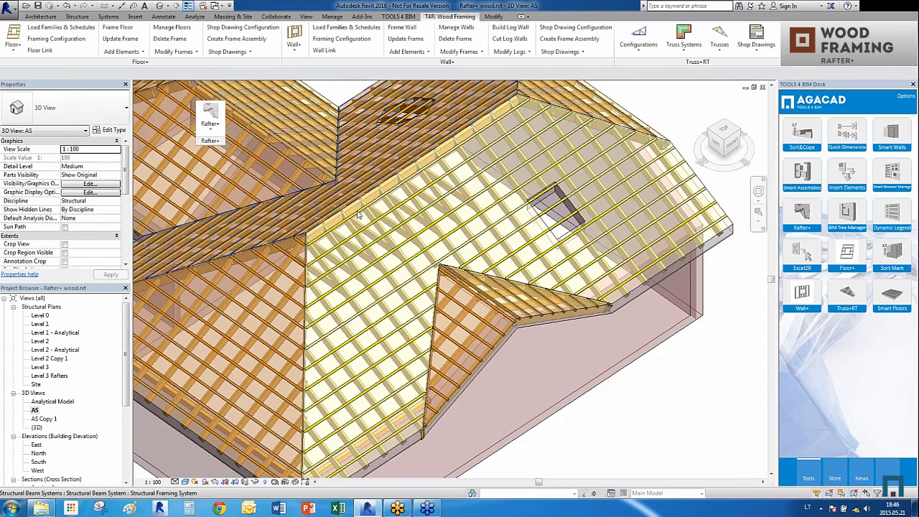
scroll(394, 219, up, 5)
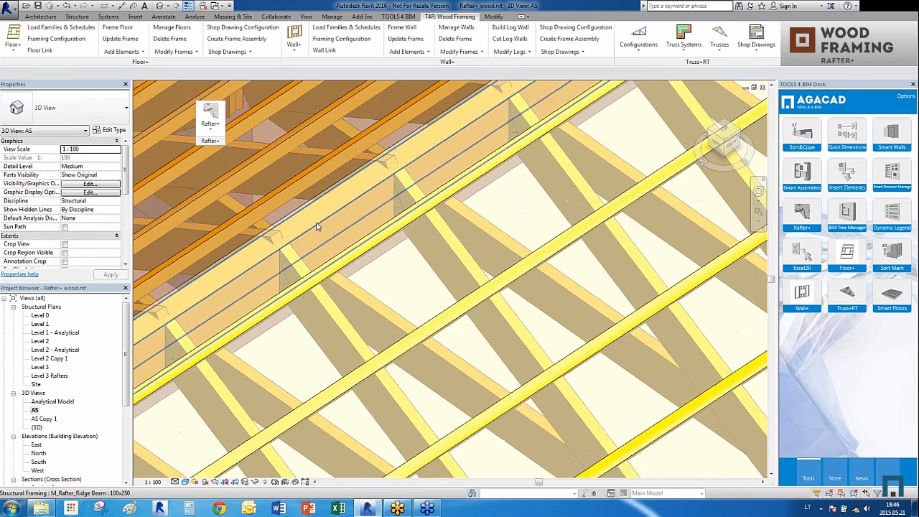
scroll(418, 232, down, 5)
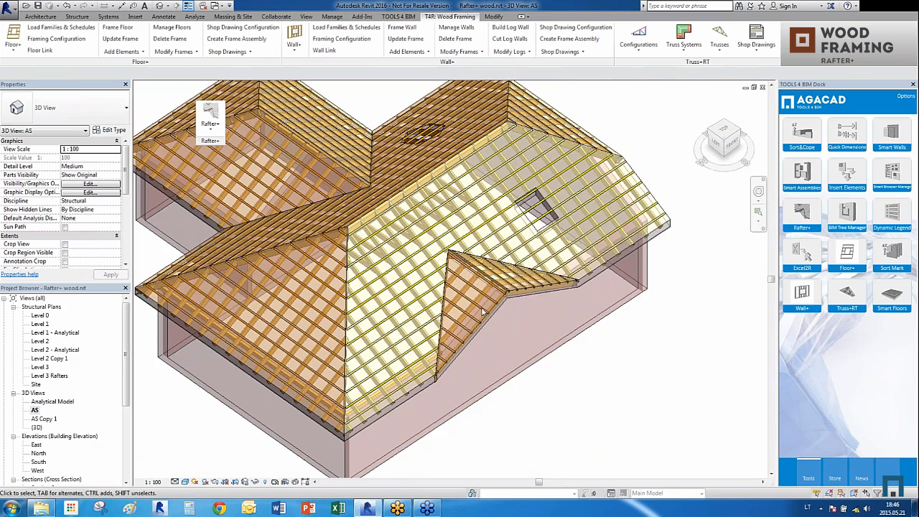
scroll(510, 246, up, 2)
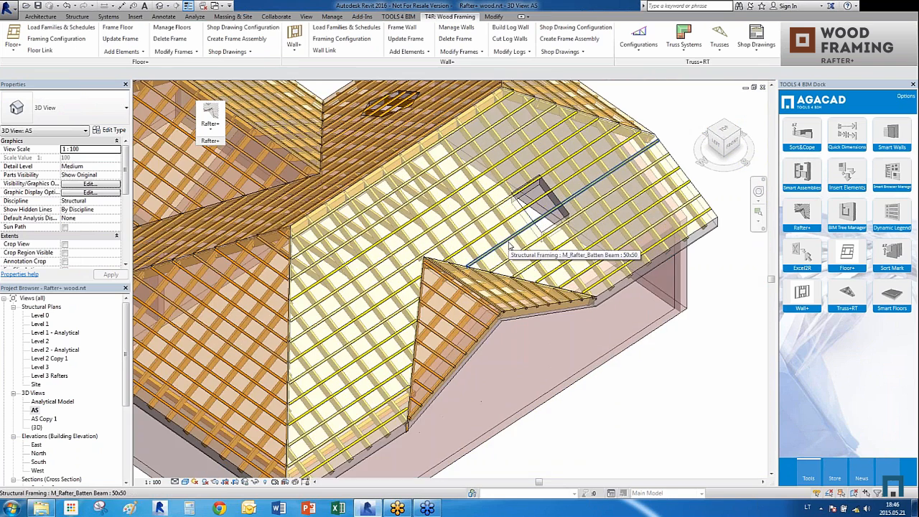
Update the batten beam system around the roof window with opening checking, using M_Rafter_Batten Beam : 50x50
key(Tab)
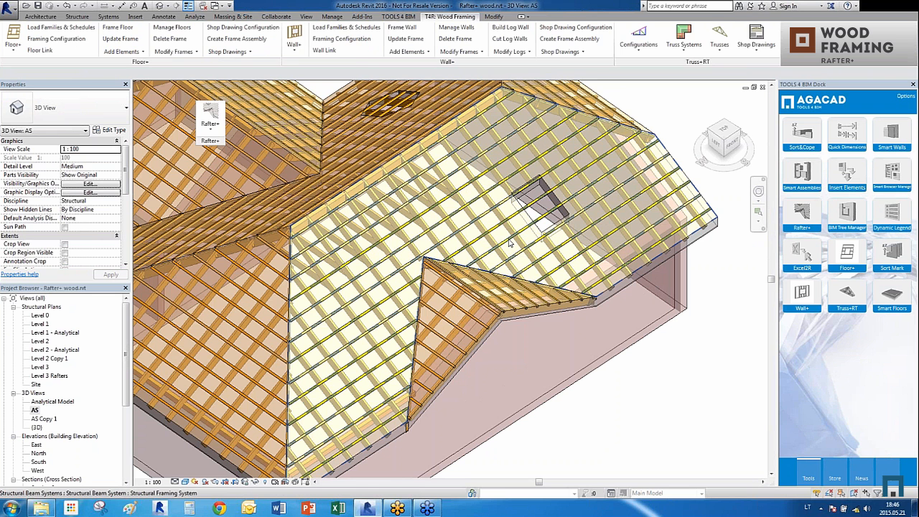
click(510, 244)
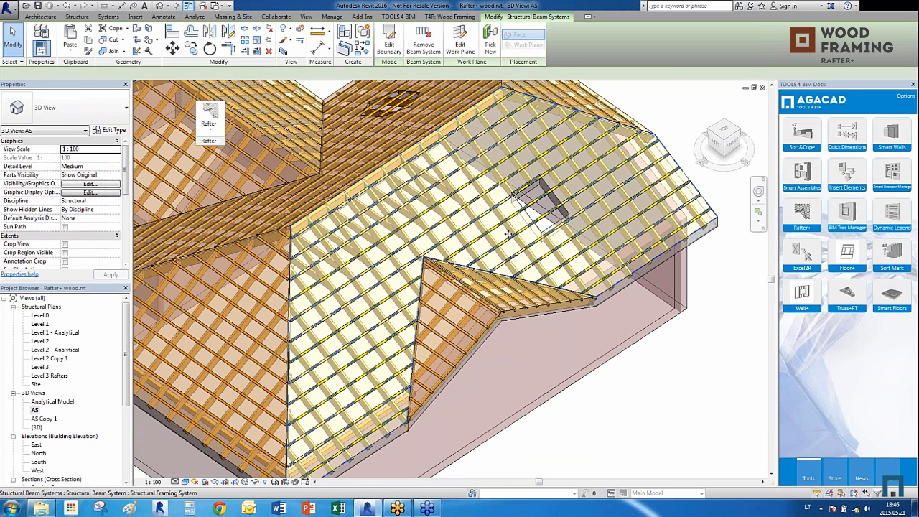
click(210, 125)
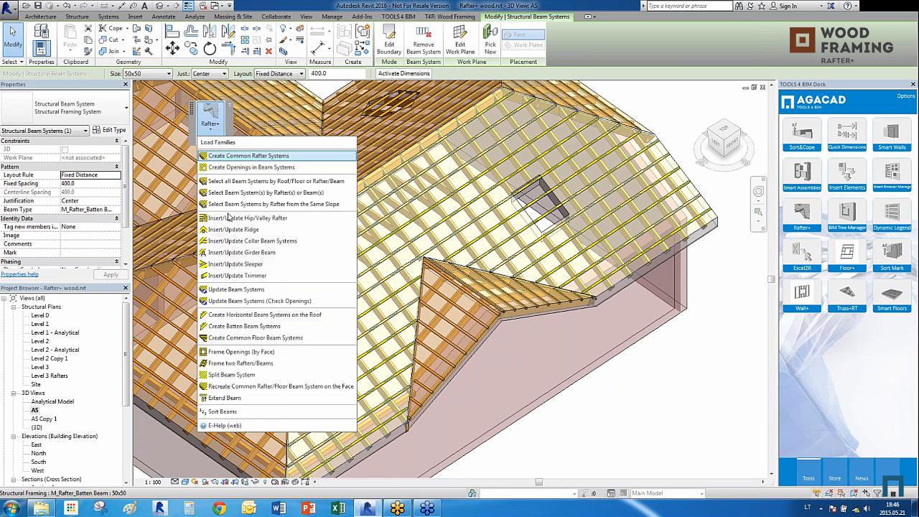
click(225, 302)
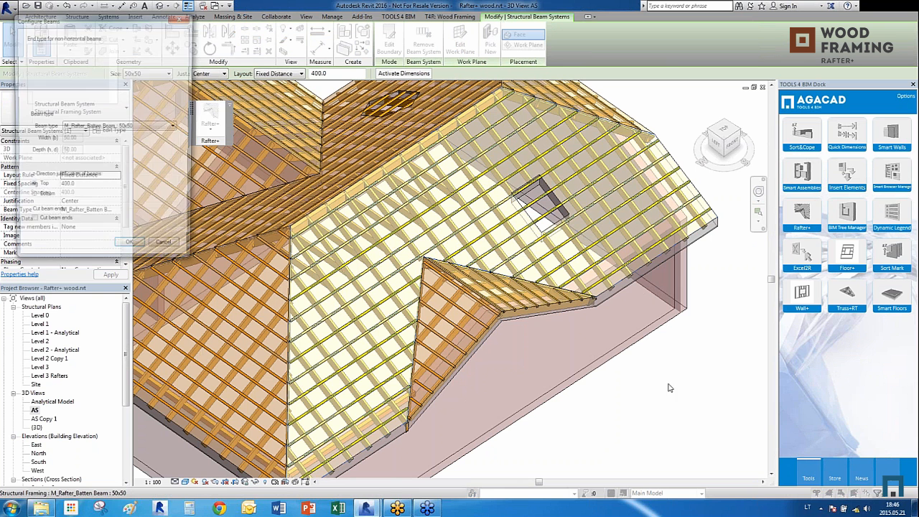
click(130, 250)
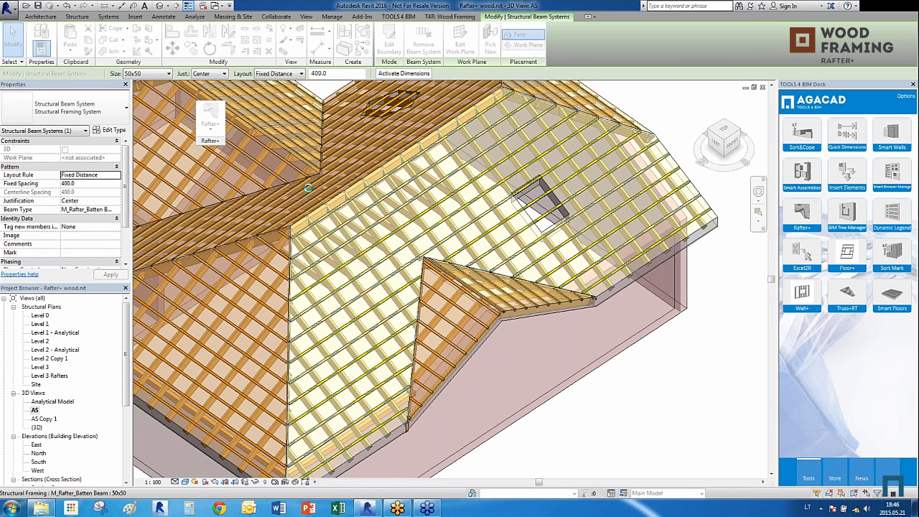
click(596, 411)
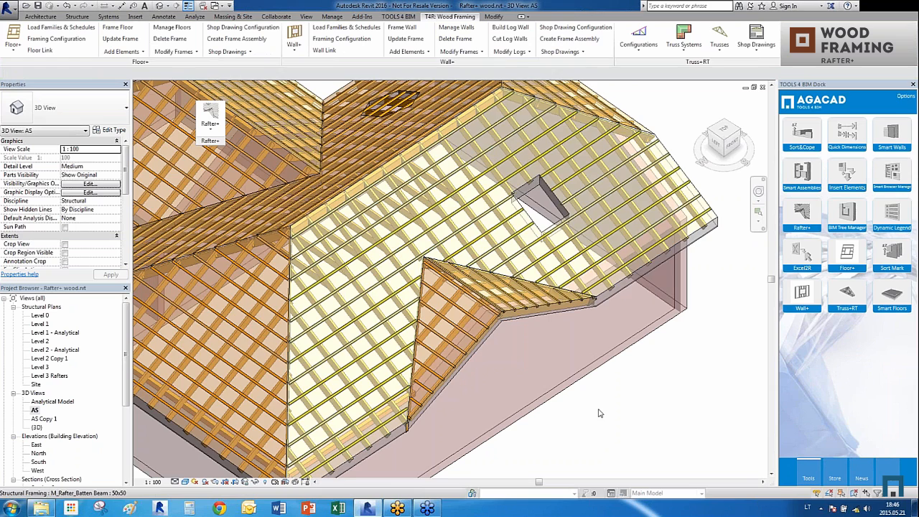
Frame the roof window opening by face in the common rafter beam system, using M_Rafter_Common Beam : 50x200
shift+middle_drag(565, 402, 500, 168)
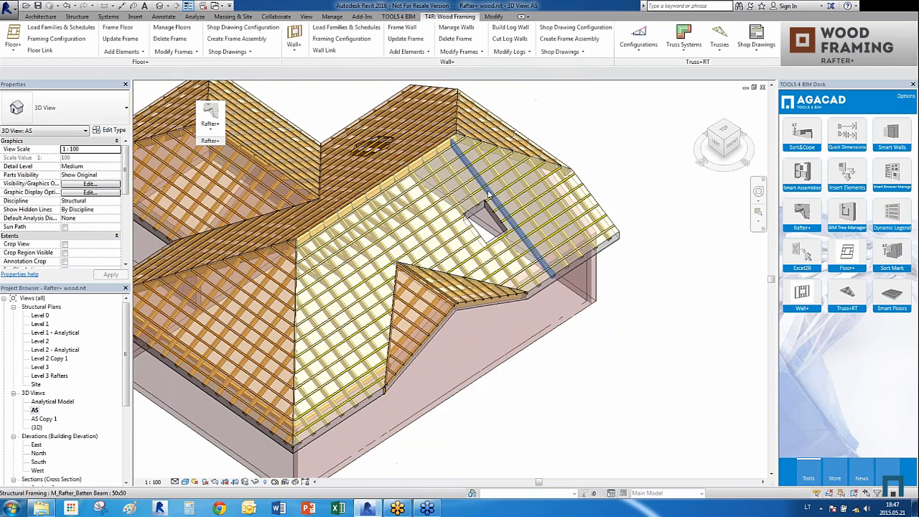
scroll(500, 168, up, 2)
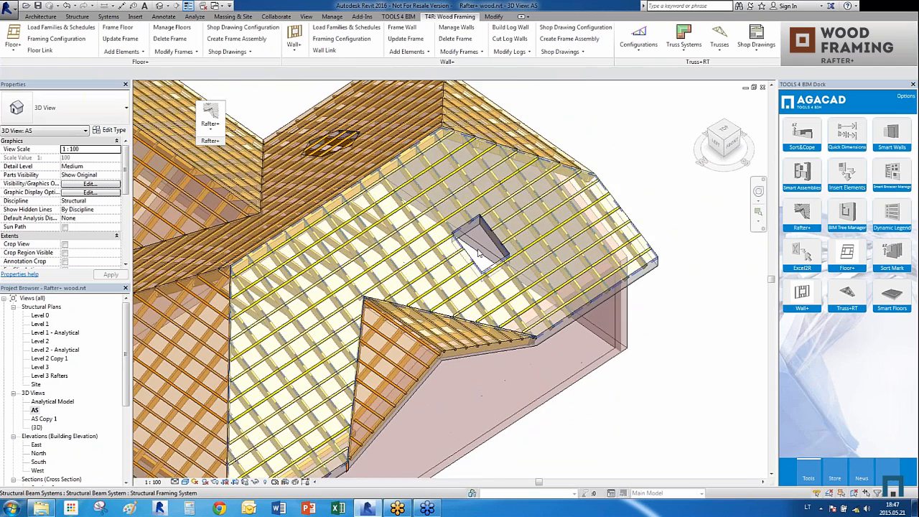
scroll(632, 267, up, 2)
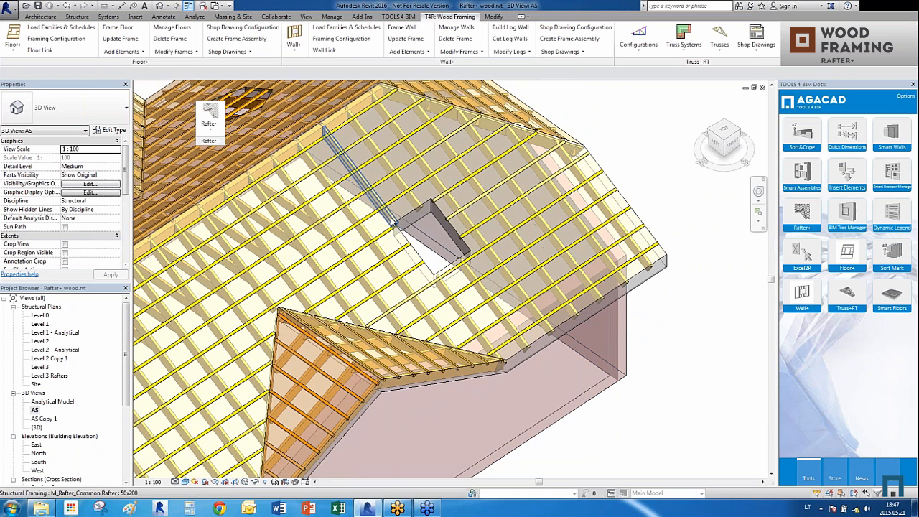
key(Tab)
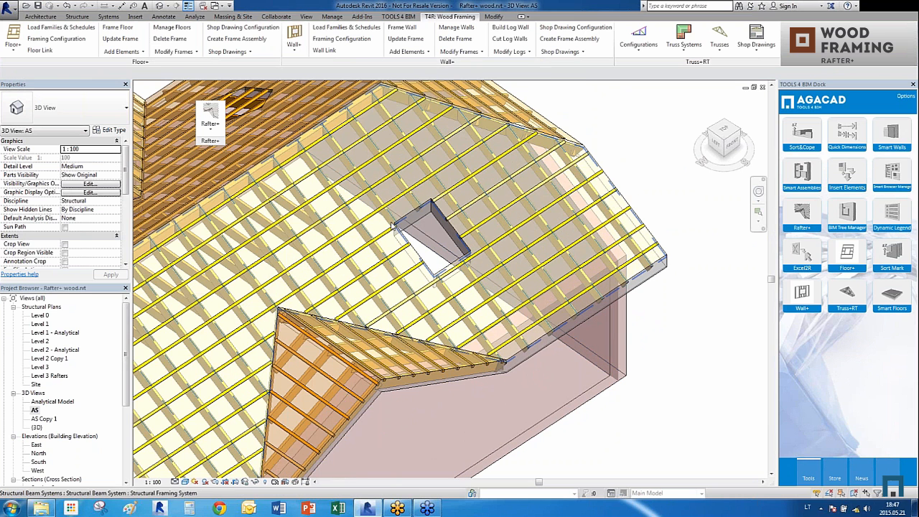
click(404, 249)
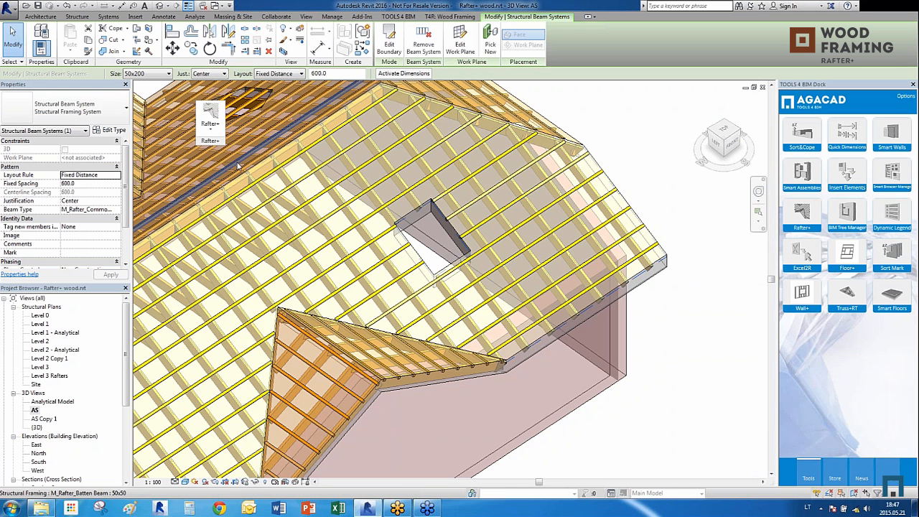
click(214, 134)
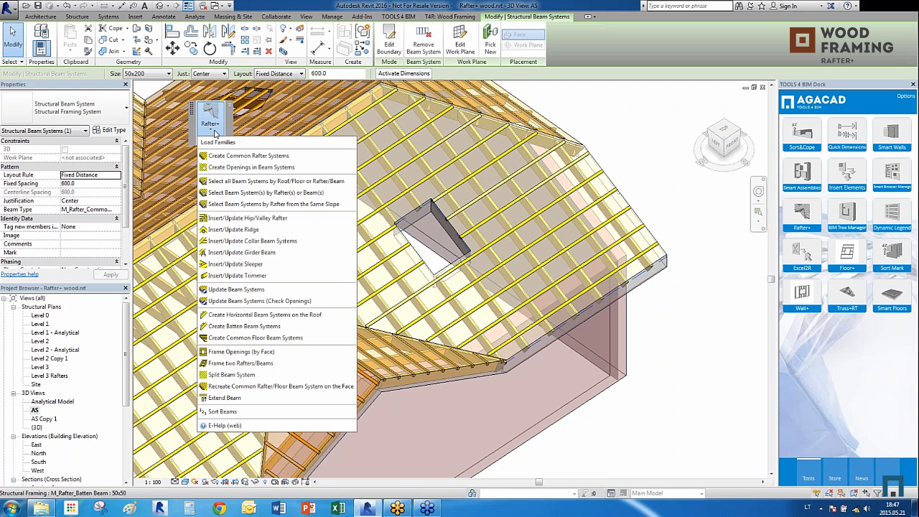
click(244, 350)
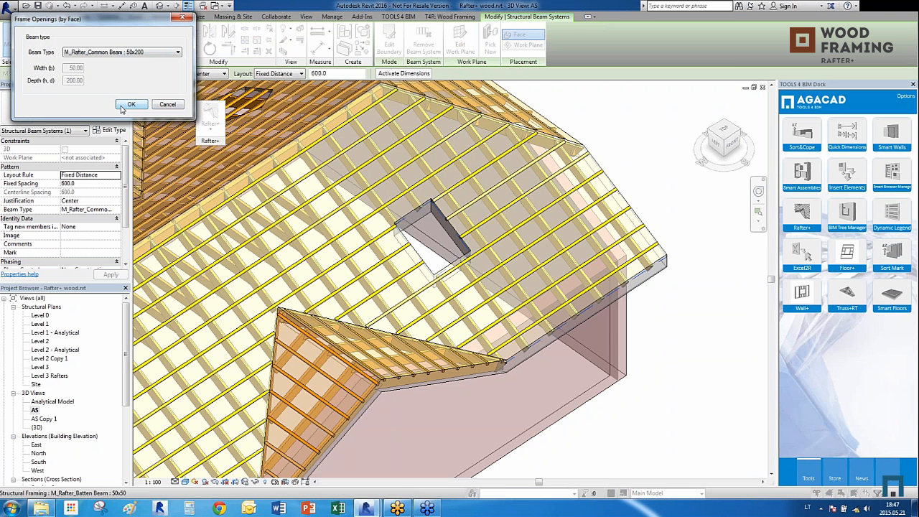
click(130, 105)
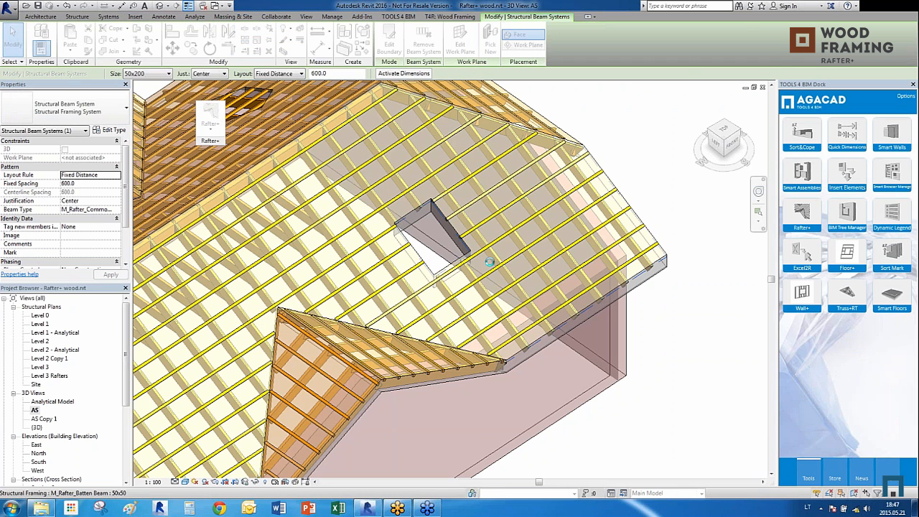
click(663, 339)
Examine the new framing beam along the lower edge of the roof window opening
scroll(433, 302, up, 5)
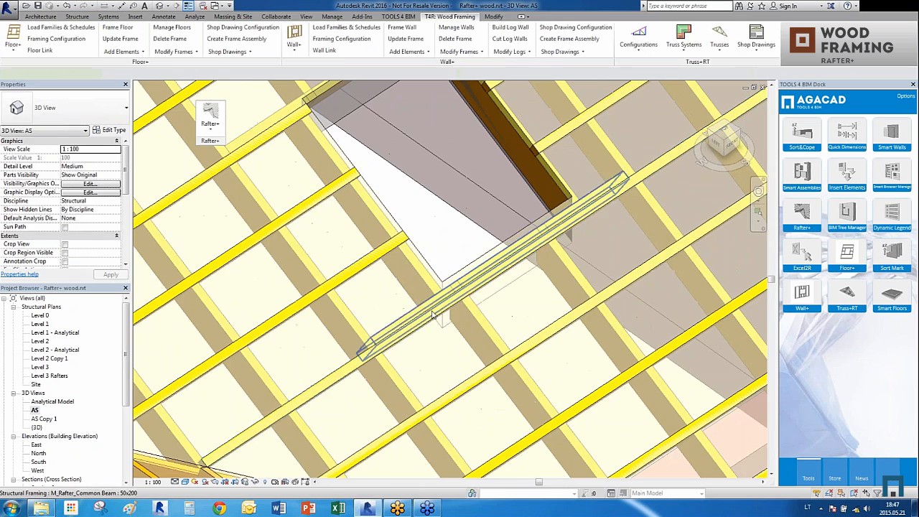
click(433, 314)
shift+middle_drag(529, 300, 467, 199)
scroll(529, 347, down, 3)
key(Escape)
Get the beam system from the common rafter above the roof window and update it to the new opening framing
scroll(466, 199, up, 4)
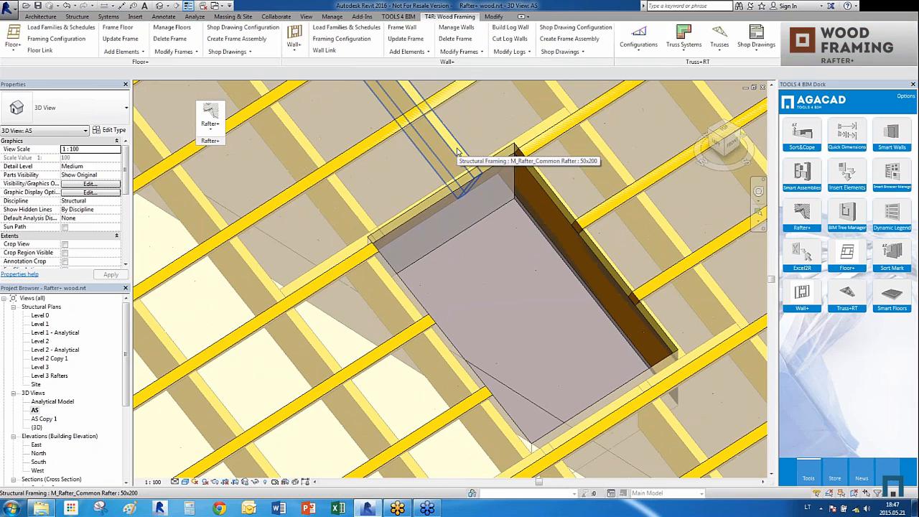
click(457, 151)
shift+middle_drag(458, 221, 438, 237)
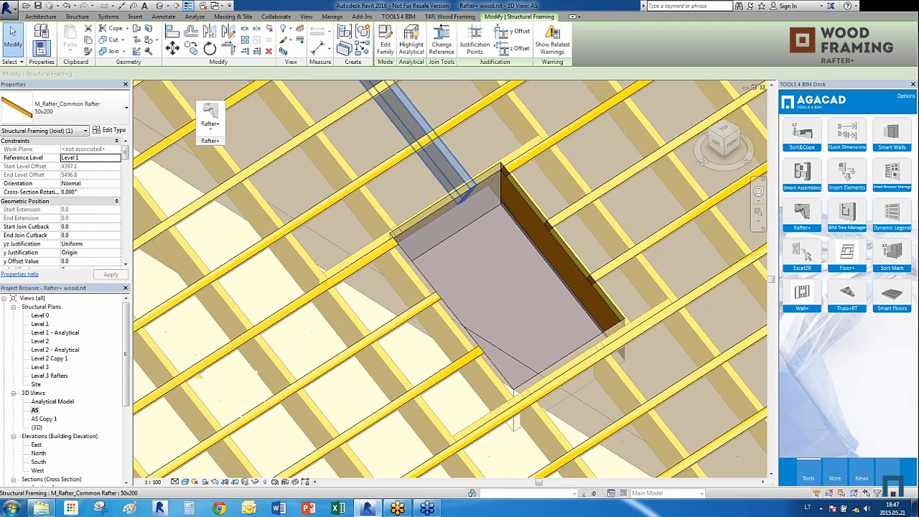
click(211, 122)
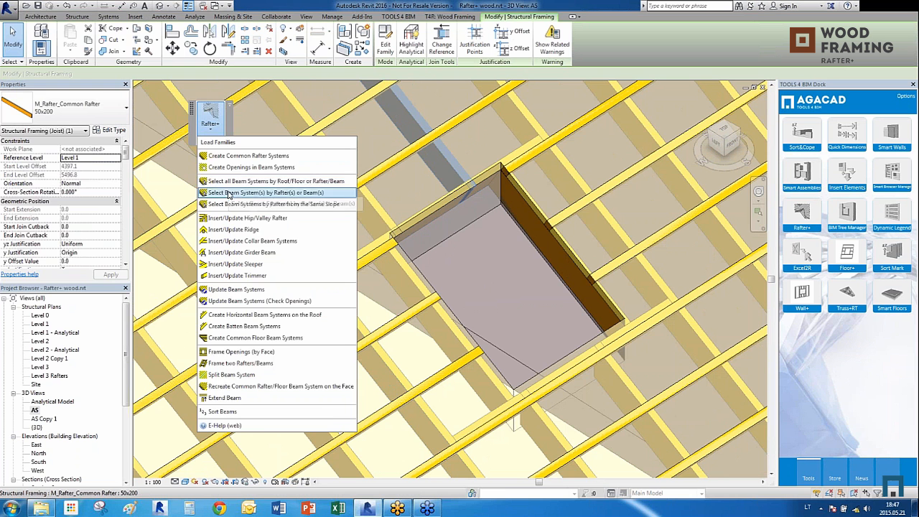
click(229, 193)
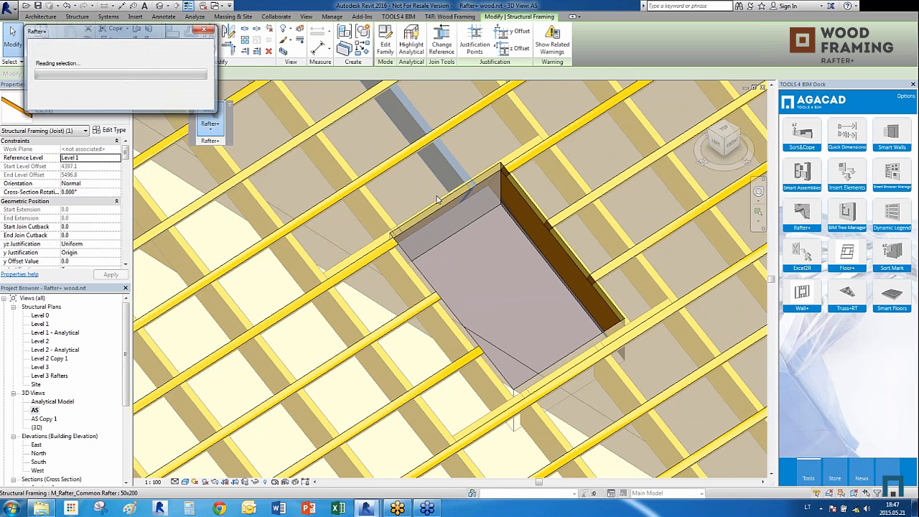
click(218, 130)
click(314, 290)
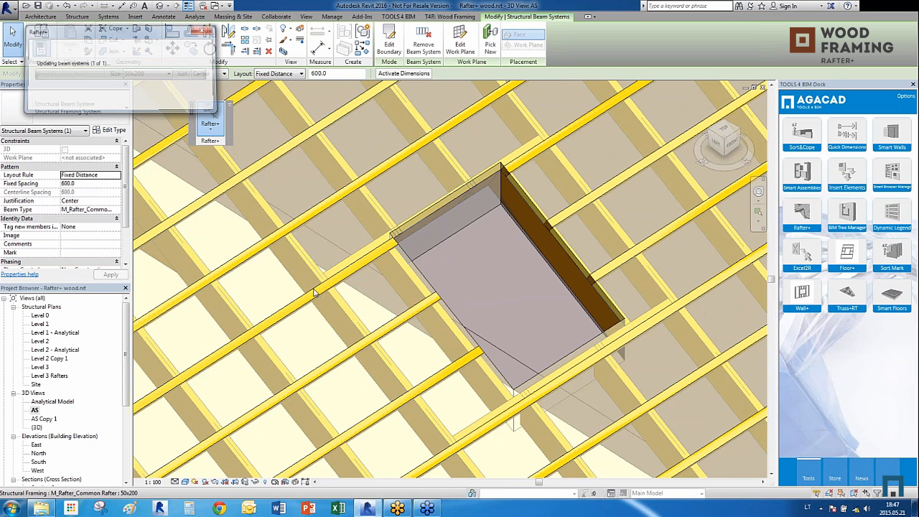
click(128, 187)
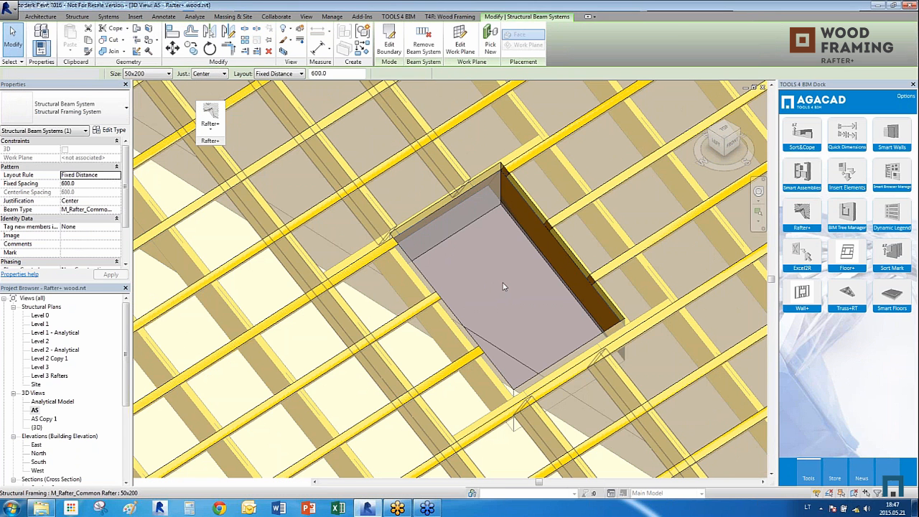
key(Escape)
Examine how the updated rafters meet the framing beams at the roof window, and review the whole roof
click(461, 182)
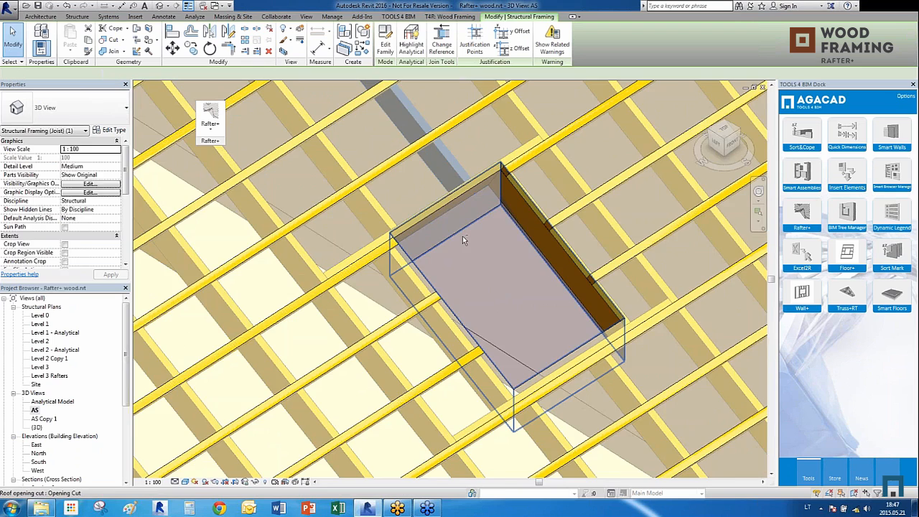
shift+middle_drag(464, 236, 484, 240)
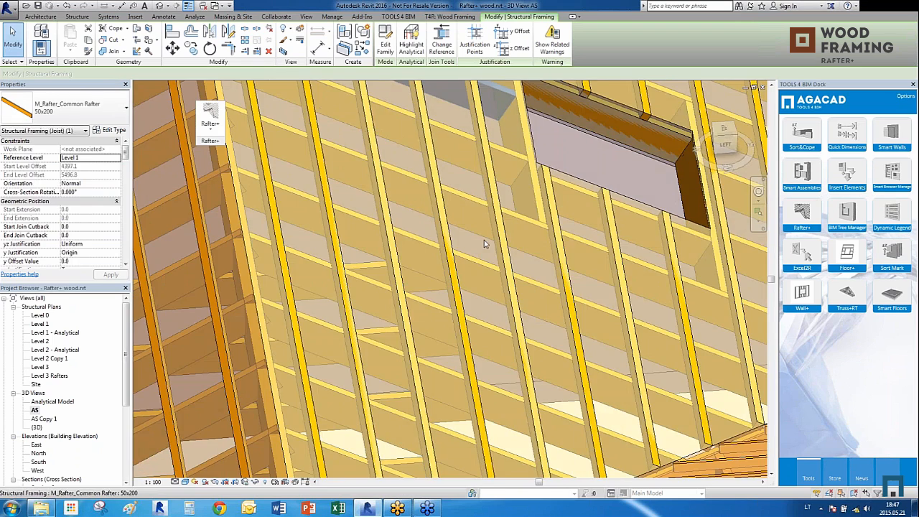
scroll(439, 265, down, 3)
mouse_move(440, 266)
shift+middle_down()
mouse_move(662, 434)
mouse_move(560, 338)
mouse_move(467, 312)
mouse_move(431, 280)
shift+middle_up()
click(662, 435)
scroll(466, 313, down, 3)
click(211, 117)
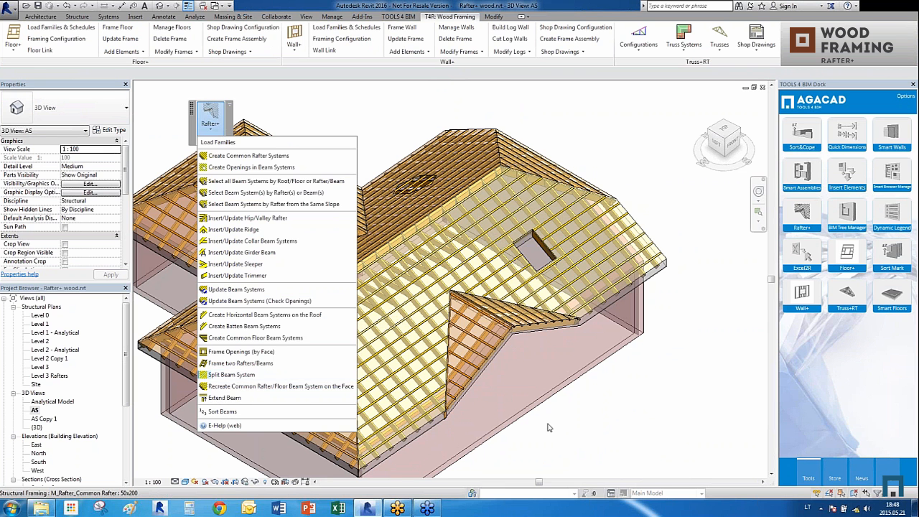
click(572, 436)
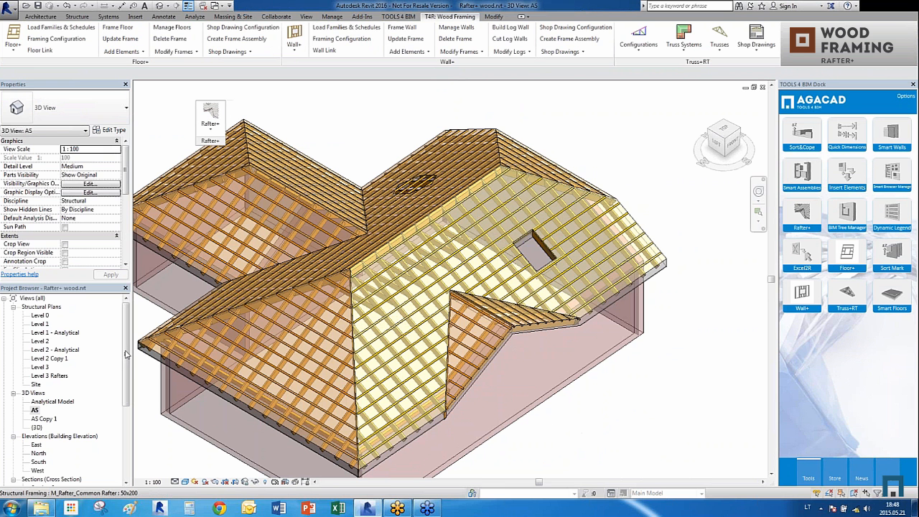
Open the Level 3 structural plan at the hip end of the projecting roof wing
double_click(39, 341)
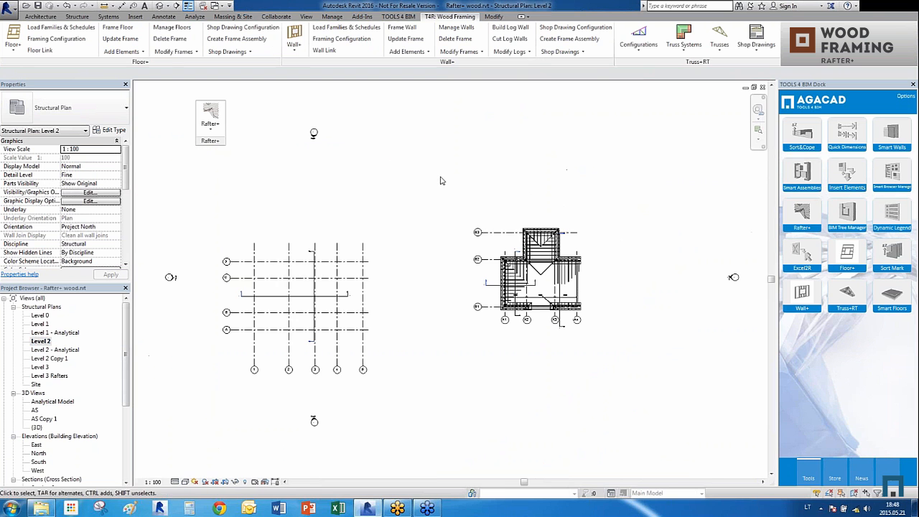
double_click(44, 367)
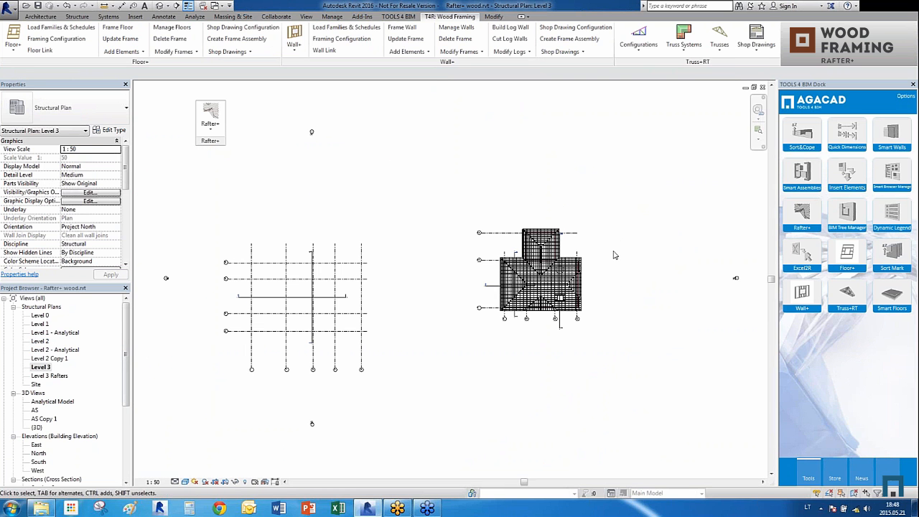
scroll(614, 255, up, 4)
scroll(409, 190, up, 6)
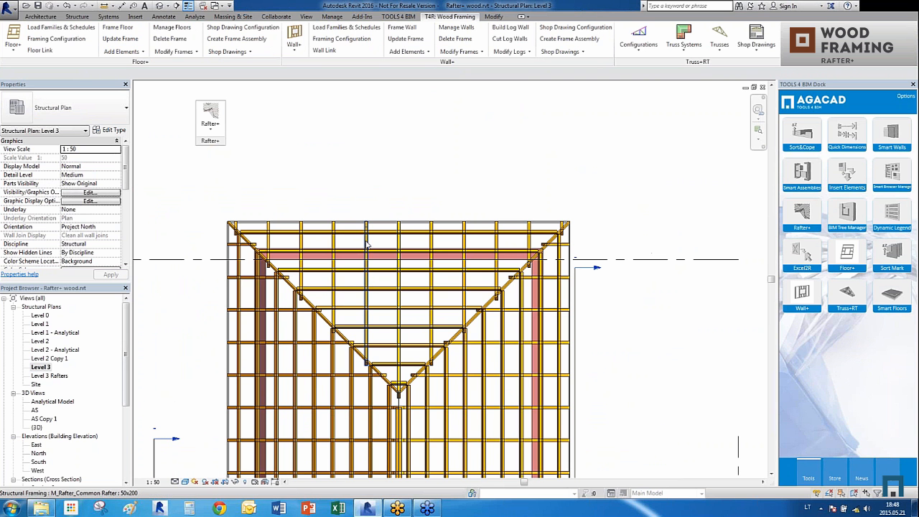
Set the justification of the hip end's common rafter beam system to Beginning and check the available layout rules
key(Tab)
click(399, 242)
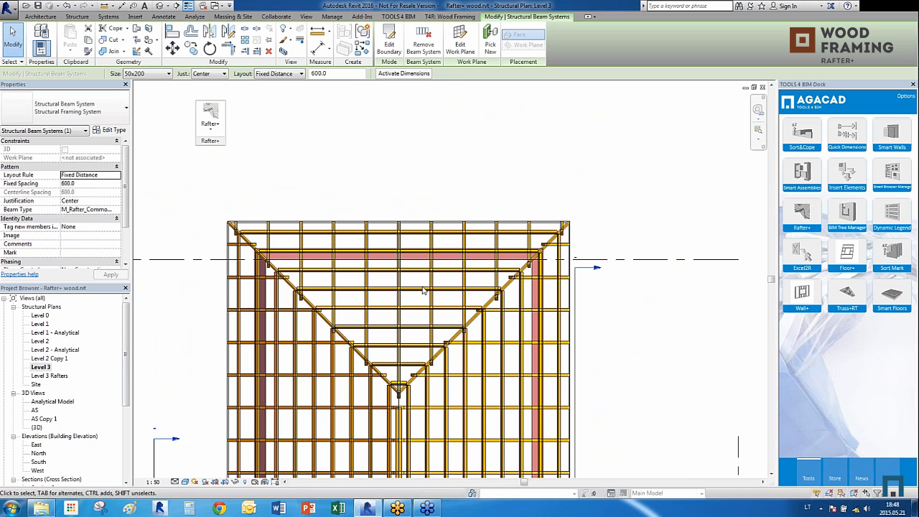
click(204, 74)
click(205, 84)
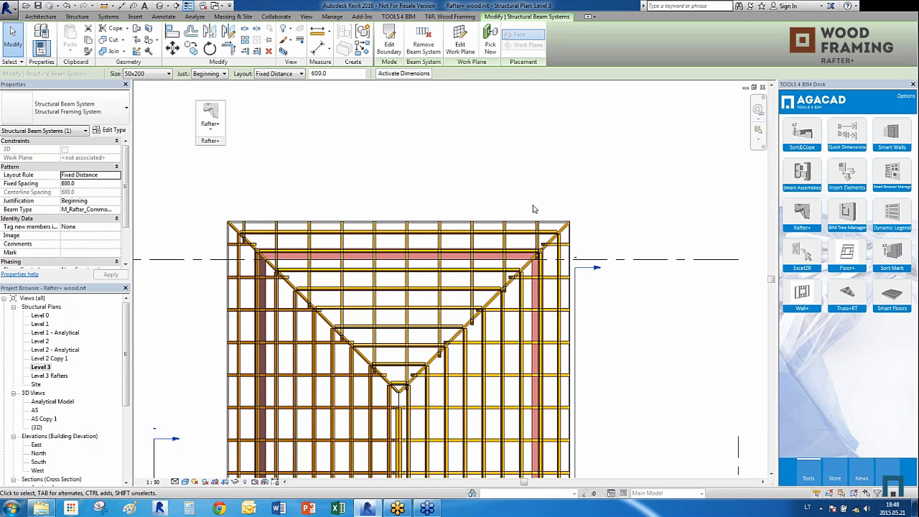
click(299, 75)
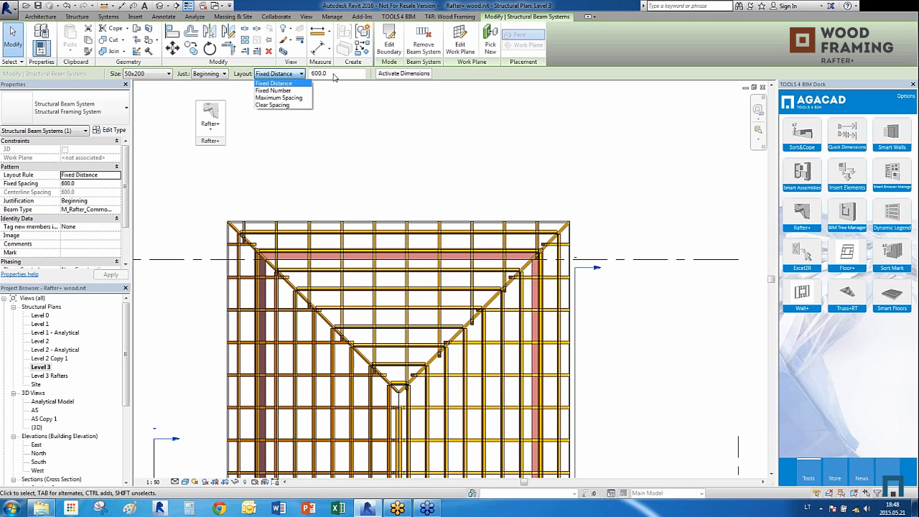
click(355, 102)
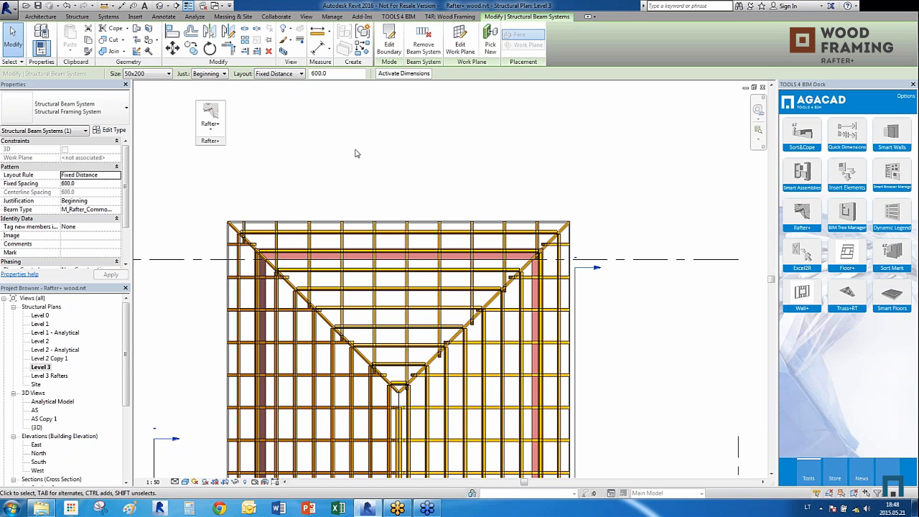
Set the hip end rafter beam system's justification back to Center
click(223, 75)
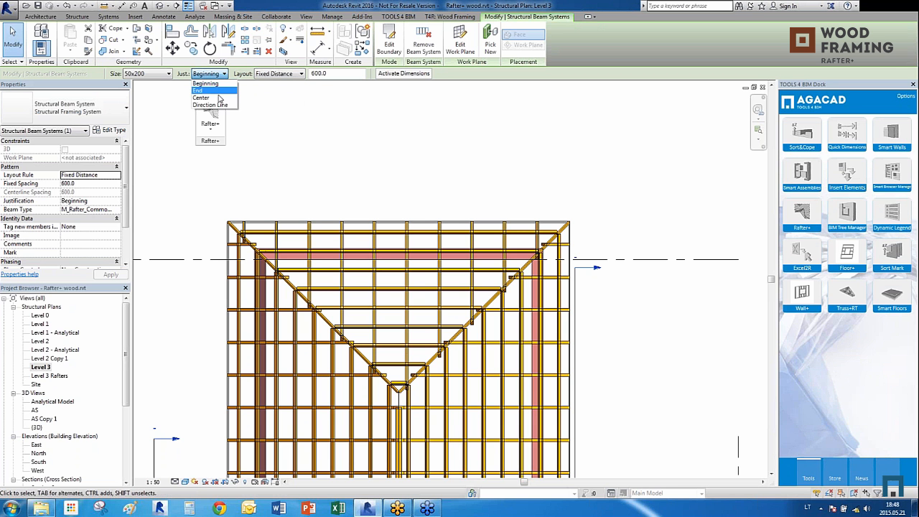
click(217, 98)
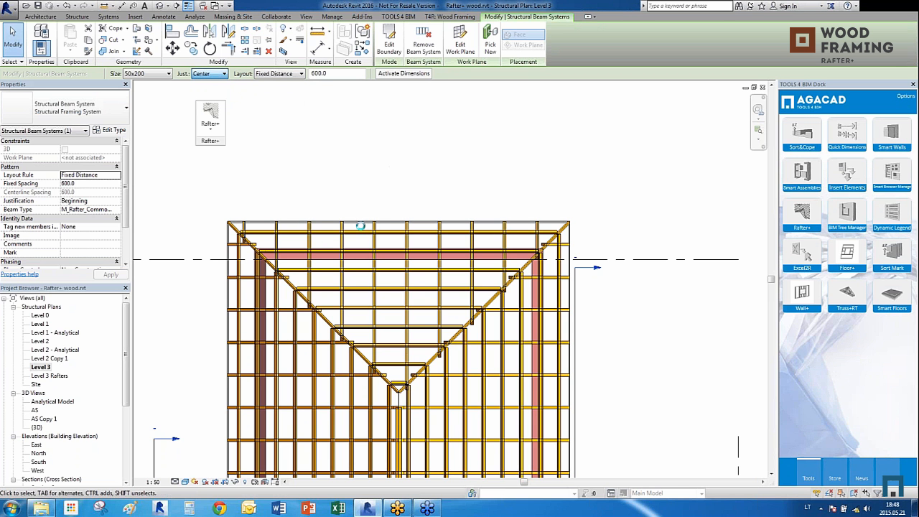
click(331, 184)
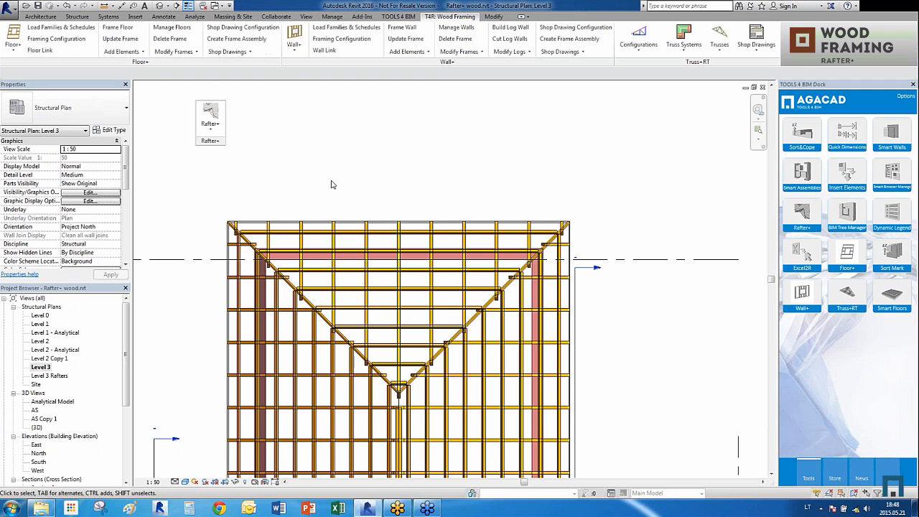
Split the hip end's common rafter beam system with 300 mm offsets aligned Left and Right, a 900 mm middle space and an inserted middle beam
key(Tab)
click(402, 302)
click(423, 282)
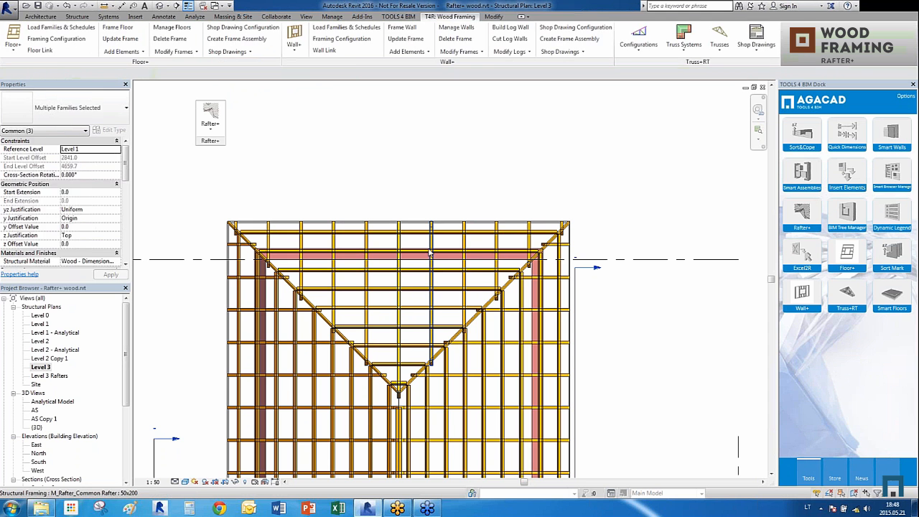
key(Tab)
click(433, 286)
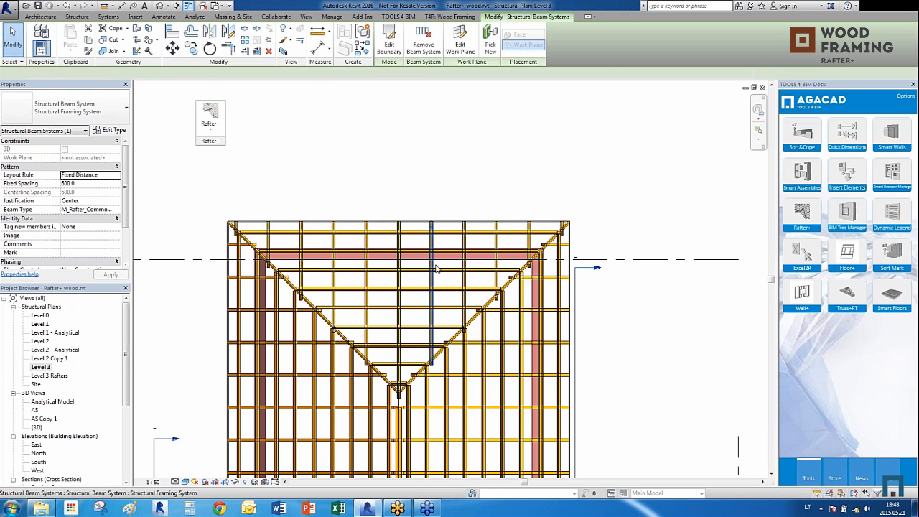
click(204, 135)
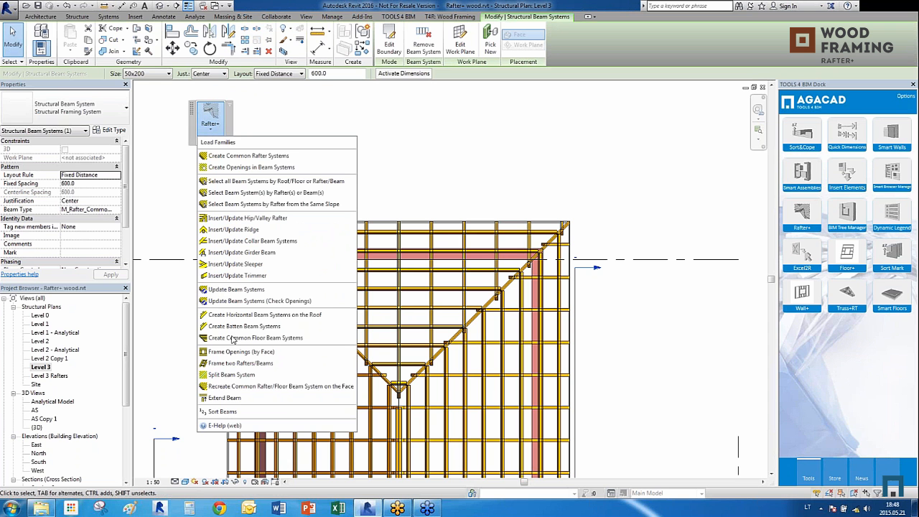
click(227, 377)
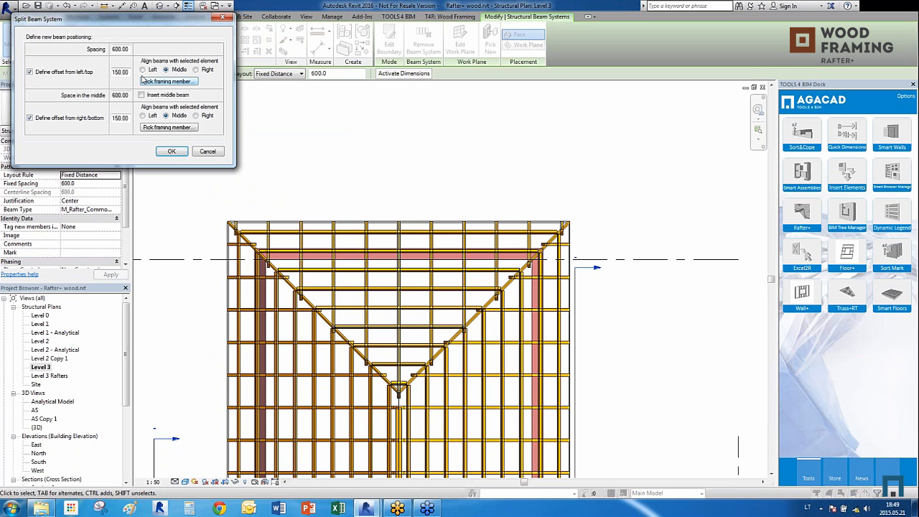
click(143, 70)
double_click(120, 71)
text(300)
double_click(122, 119)
text(3)
click(196, 116)
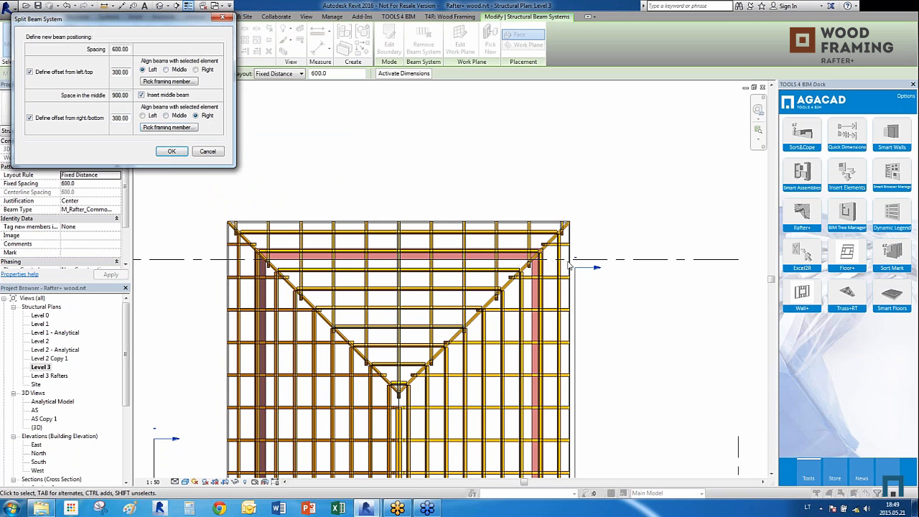
click(171, 151)
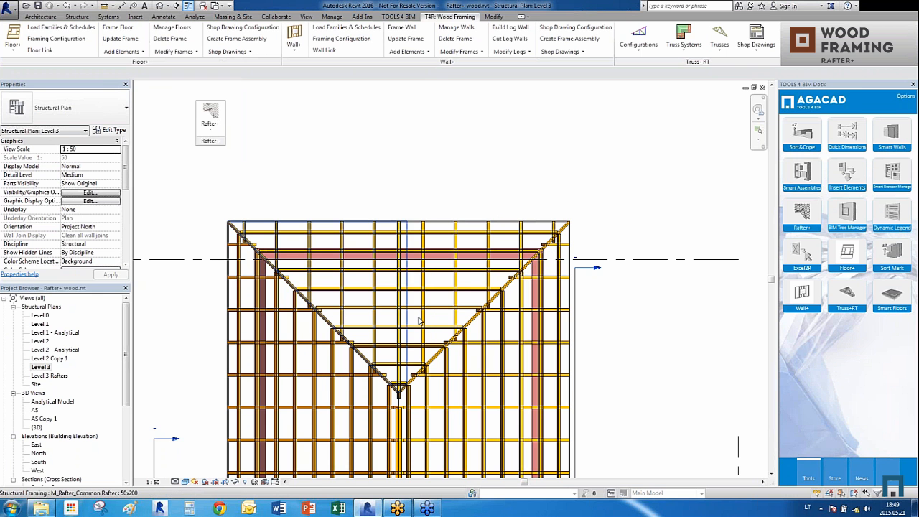
Check the layout properties of the east half of the split hip end rafter beam system
key(Tab)
click(459, 303)
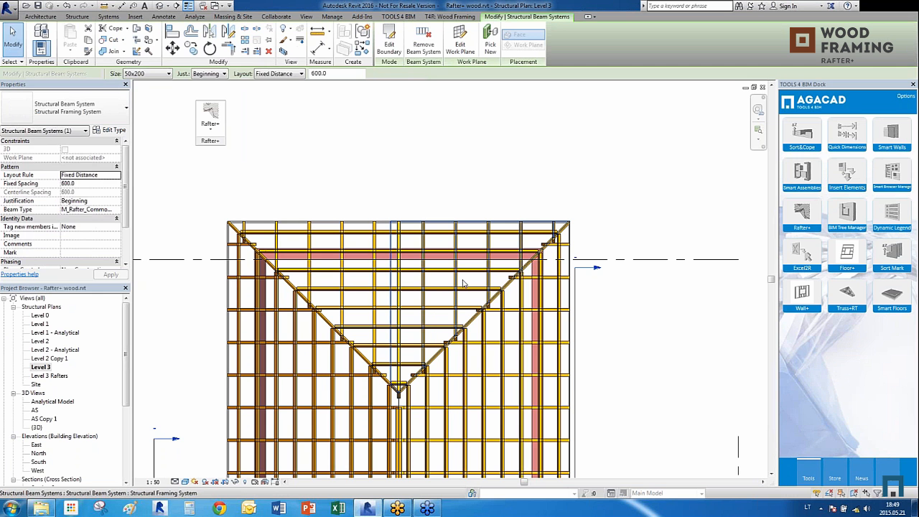
click(507, 184)
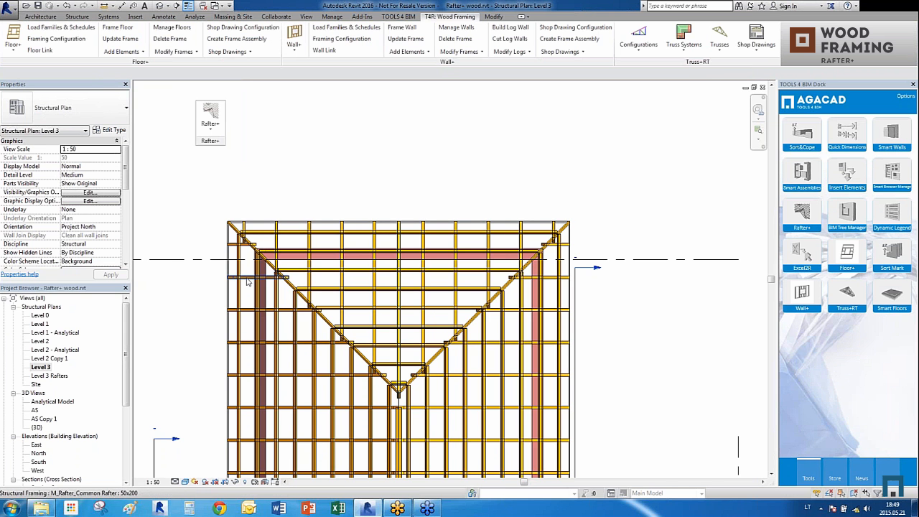
Split the wing's west slope rafter beam system at a rafter near the ridge end, with 300 mm offsets aligned Left and Right and a middle beam
scroll(281, 189, down, 3)
scroll(255, 312, up, 2)
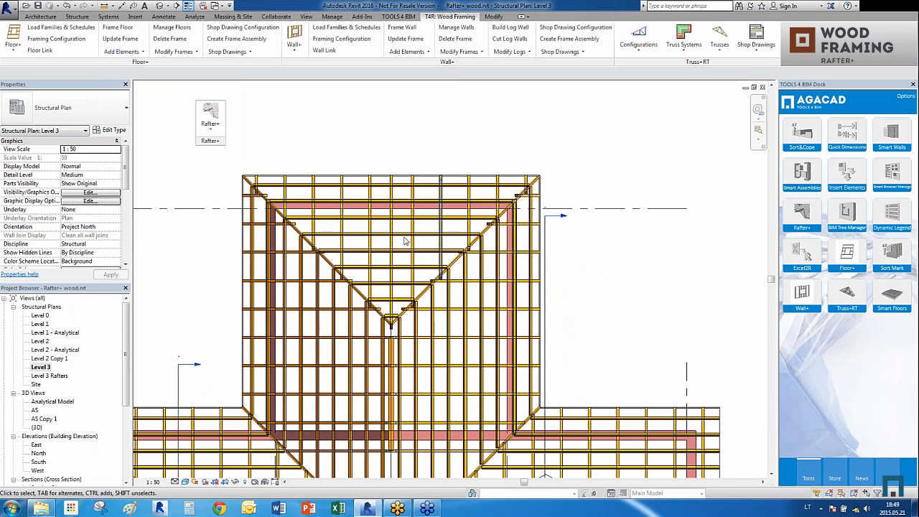
key(Tab)
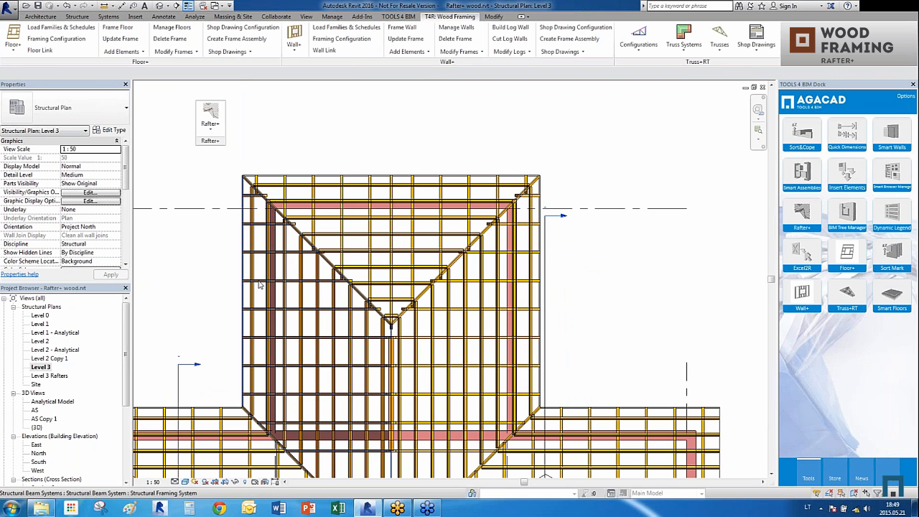
click(260, 285)
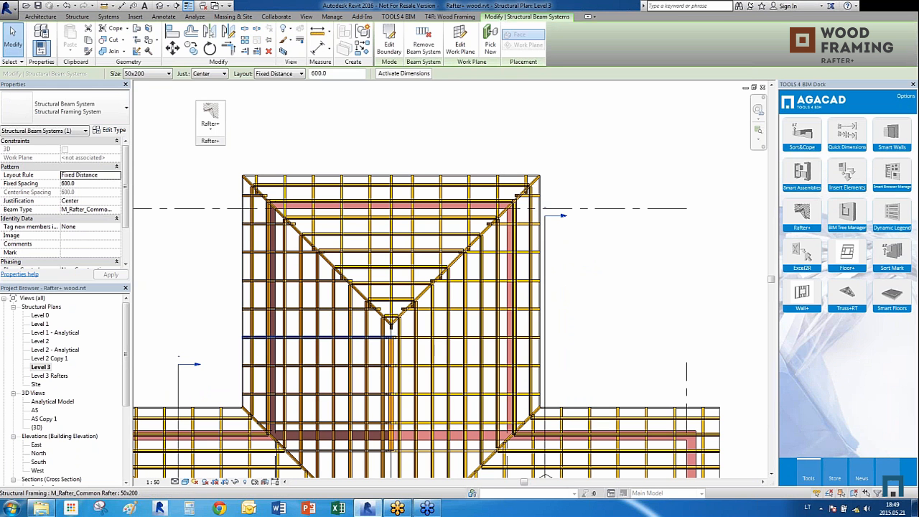
ctrl+click(323, 339)
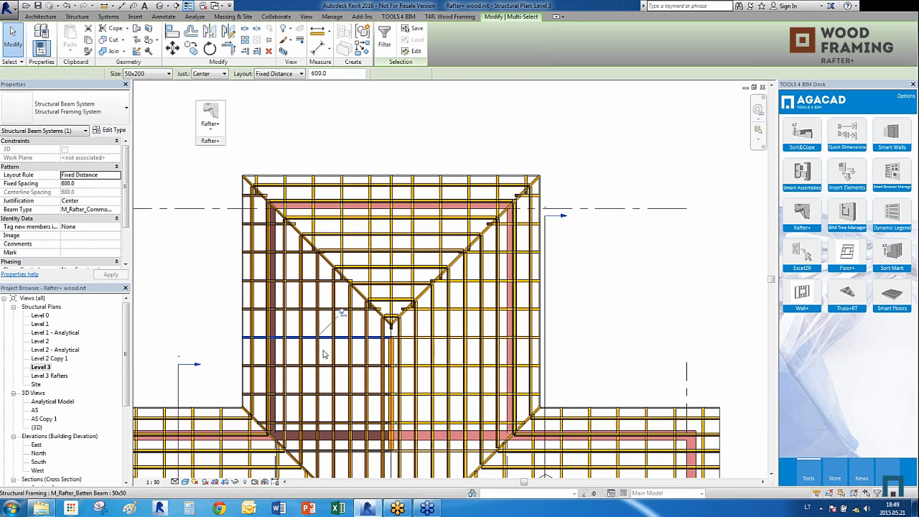
click(213, 129)
click(240, 381)
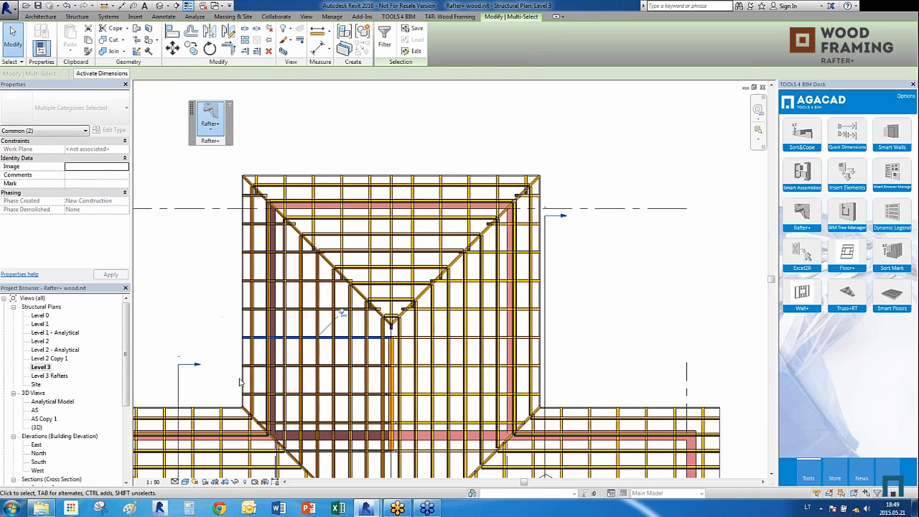
click(143, 70)
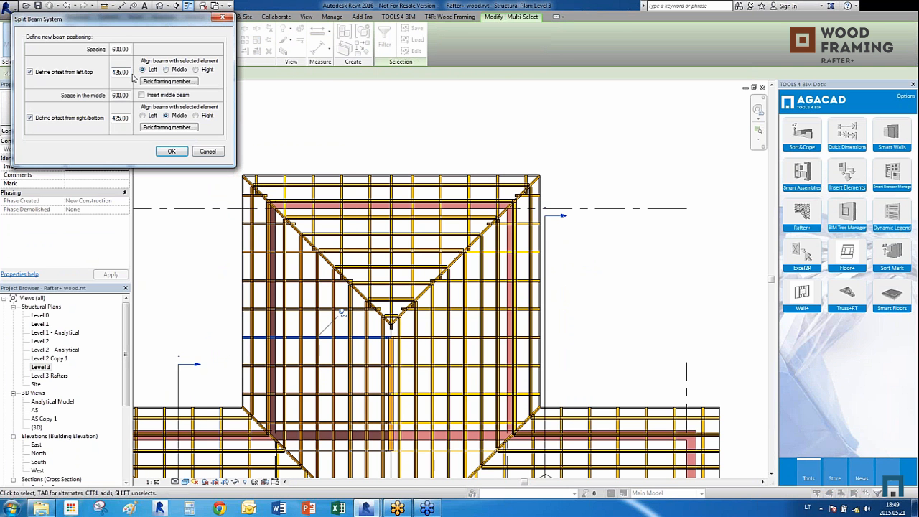
double_click(123, 72)
text(300)
click(194, 116)
double_click(120, 118)
text(300)
click(161, 96)
click(172, 153)
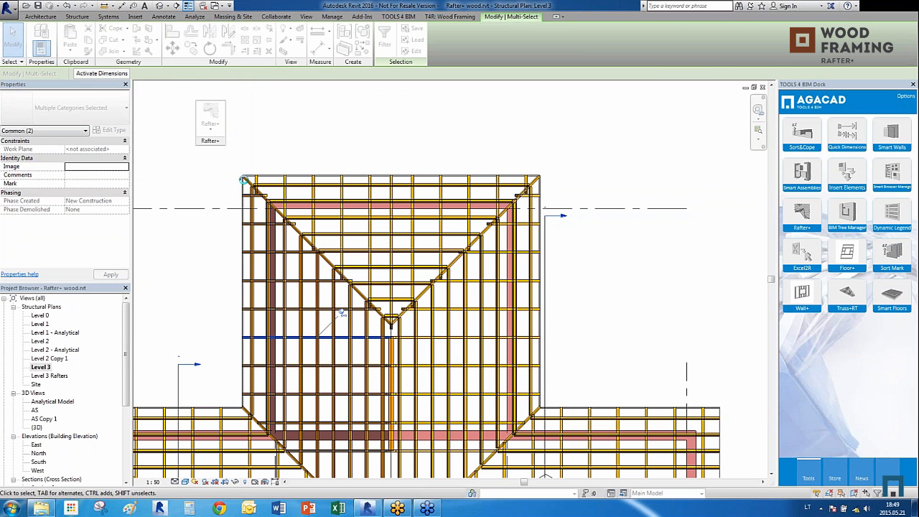
click(260, 169)
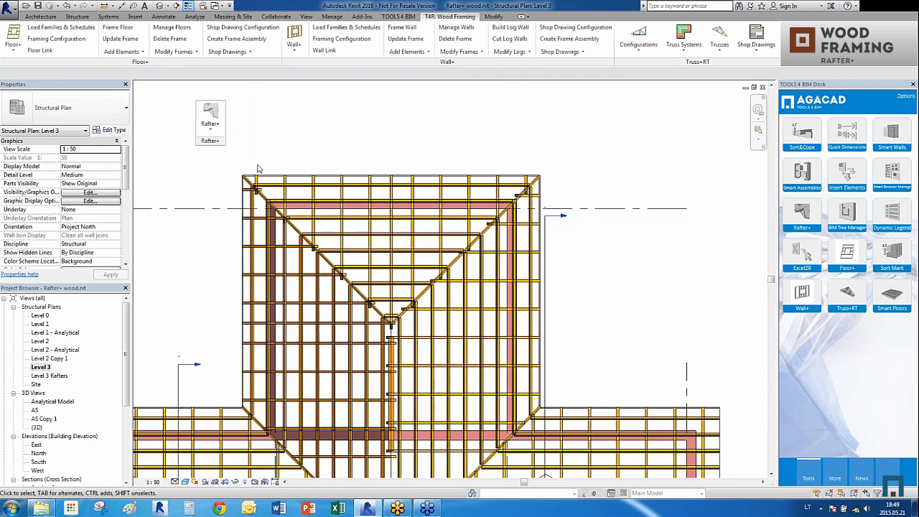
Update the two rafter beam systems meeting at the wing's northwest hip, leaving the configuration of other rafter systems unchanged
scroll(239, 179, up, 5)
scroll(239, 179, up, 2)
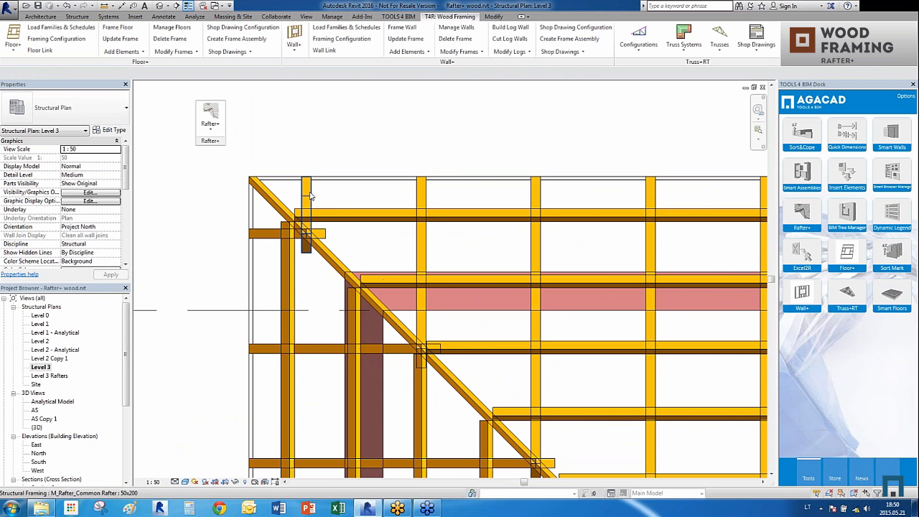
click(303, 213)
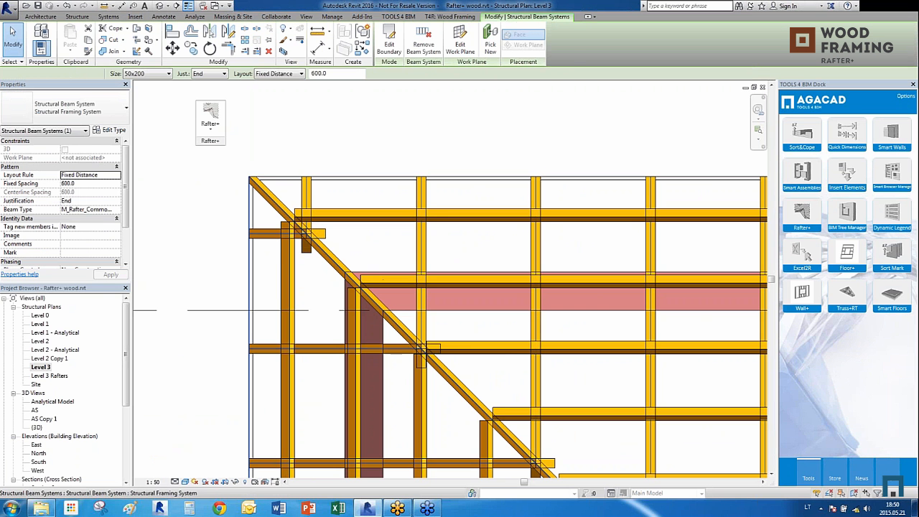
ctrl+click(271, 234)
click(210, 125)
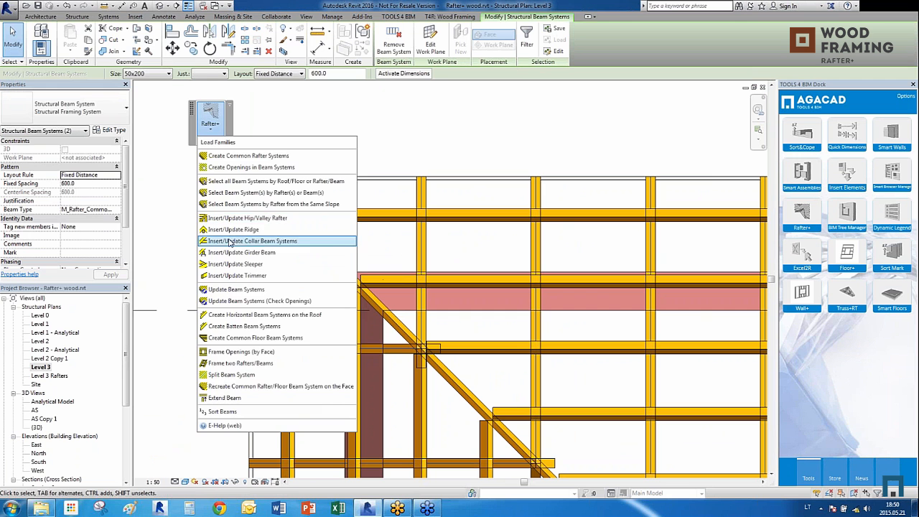
click(227, 290)
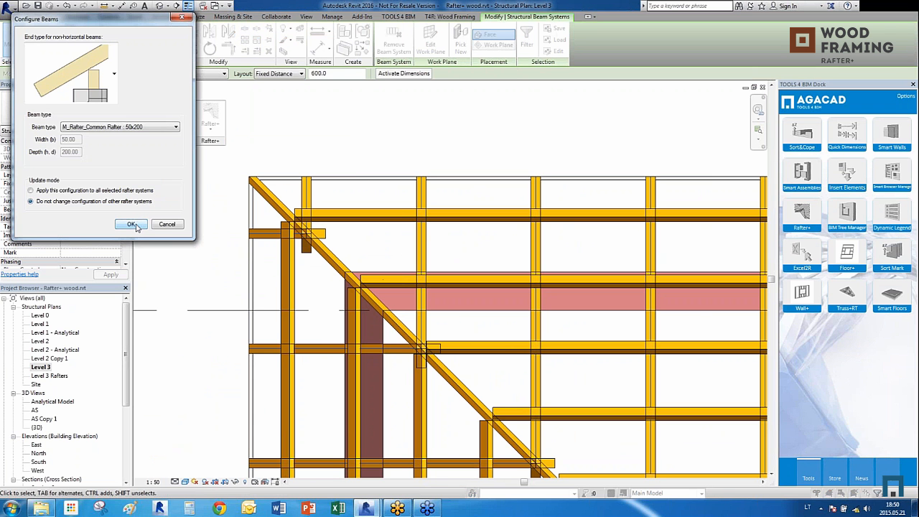
click(132, 225)
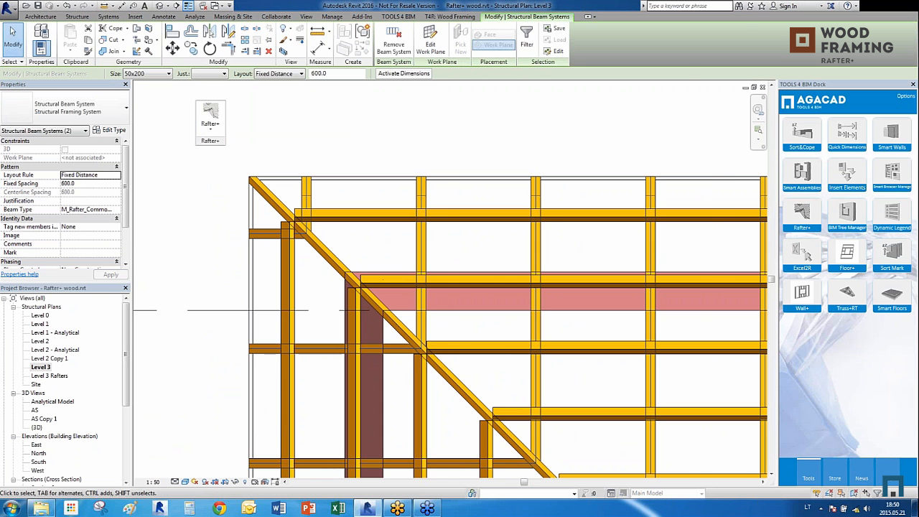
key(Escape)
Examine how the updated common rafters end along the northwest hip, and review the whole roof plan
scroll(285, 208, up, 1)
scroll(284, 208, up, 3)
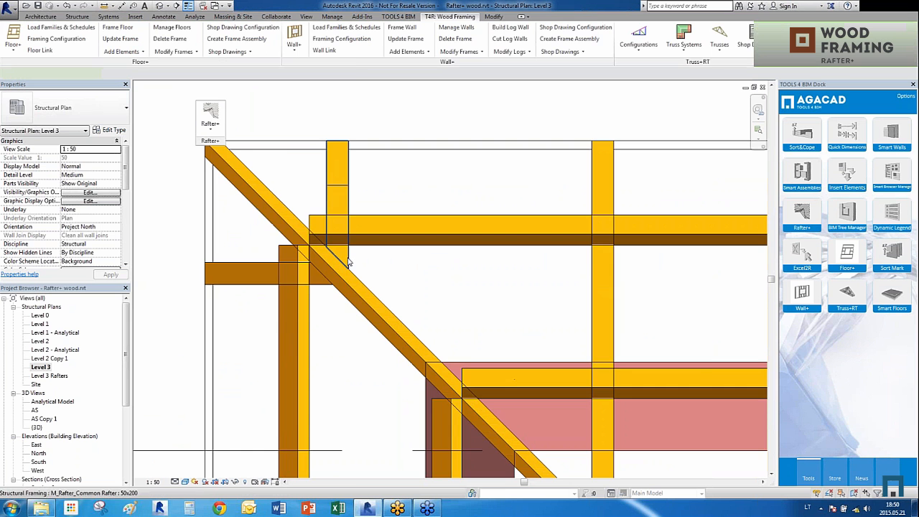
click(310, 204)
scroll(288, 165, down, 5)
scroll(429, 313, up, 2)
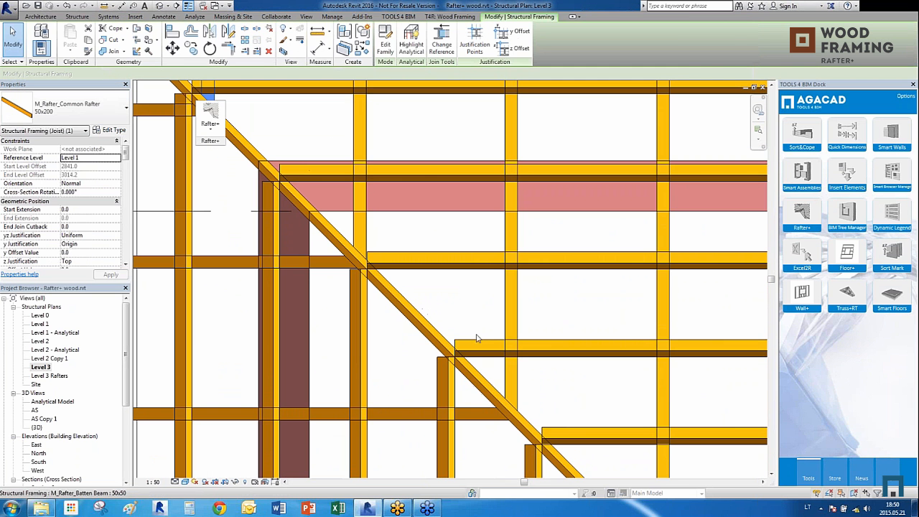
key(Escape)
click(513, 400)
scroll(253, 267, down, 5)
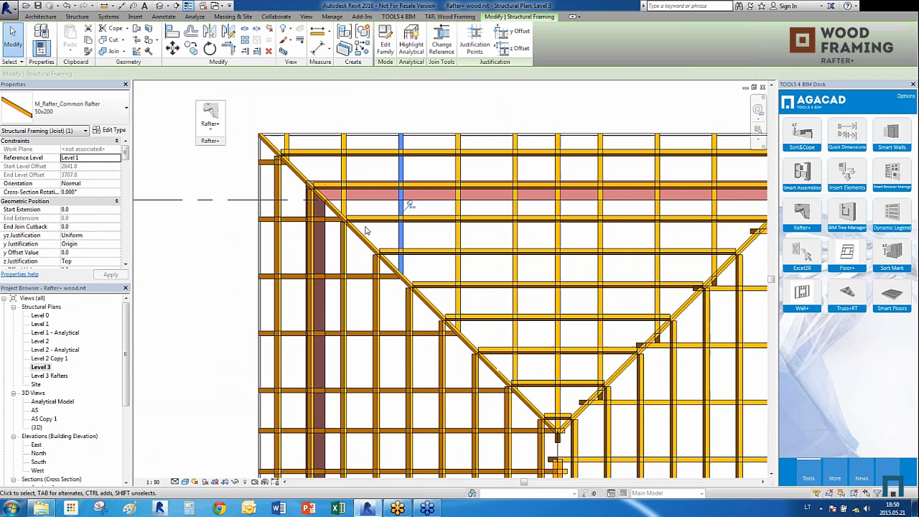
key(Escape)
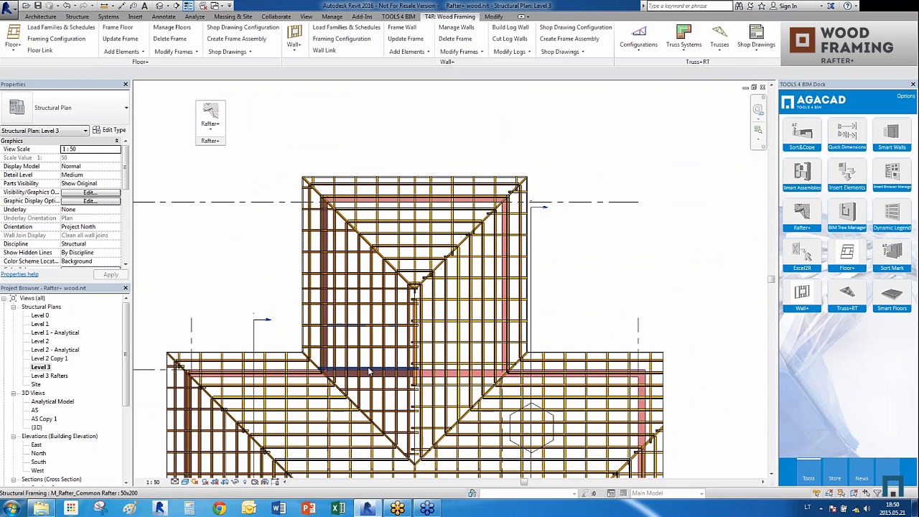
scroll(326, 277, down, 2)
scroll(331, 393, down, 2)
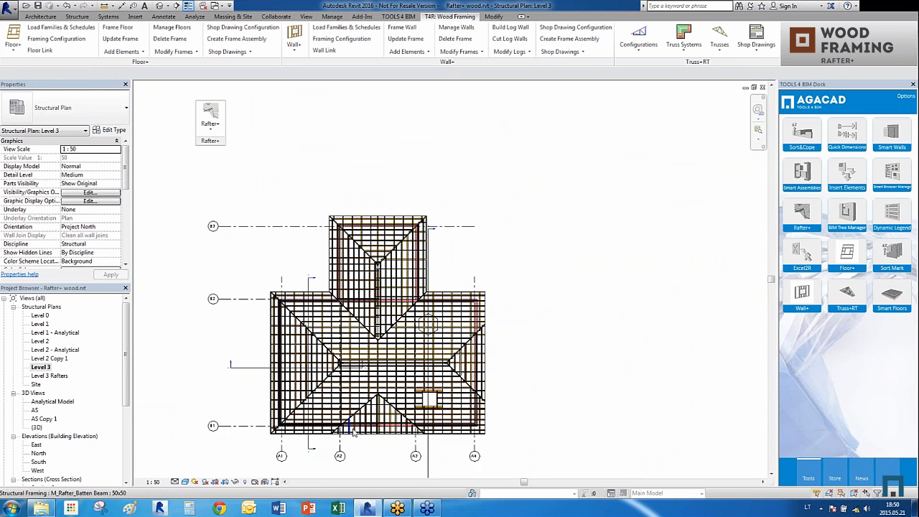
scroll(302, 468, up, 1)
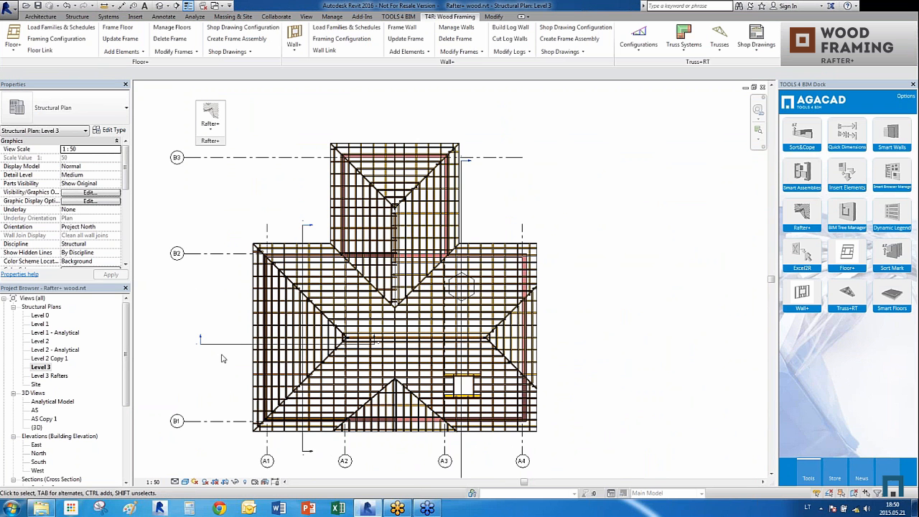
Point out the Sort Beams command and open the Level 3 Rafters structural plan
click(211, 116)
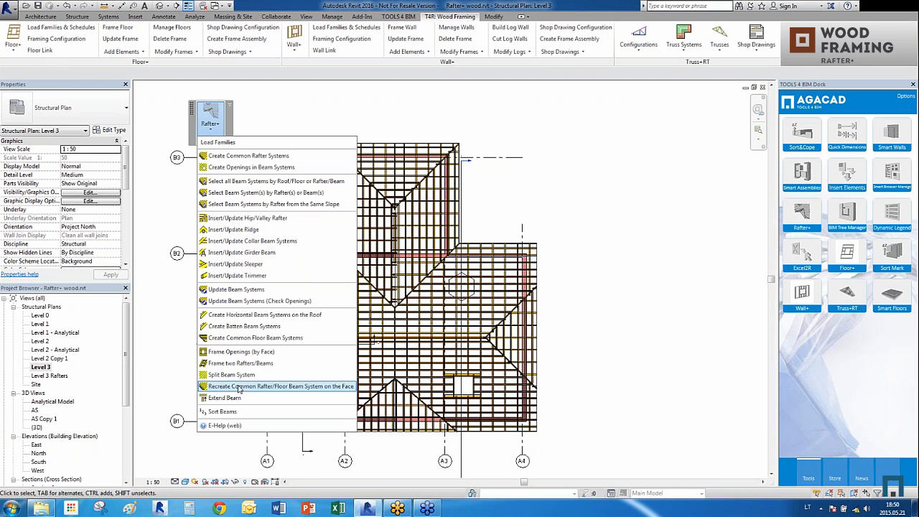
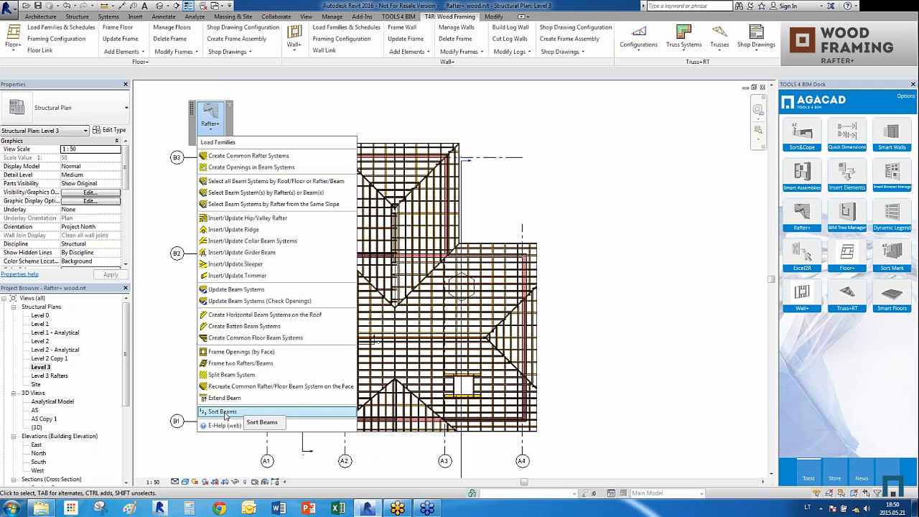
click(223, 412)
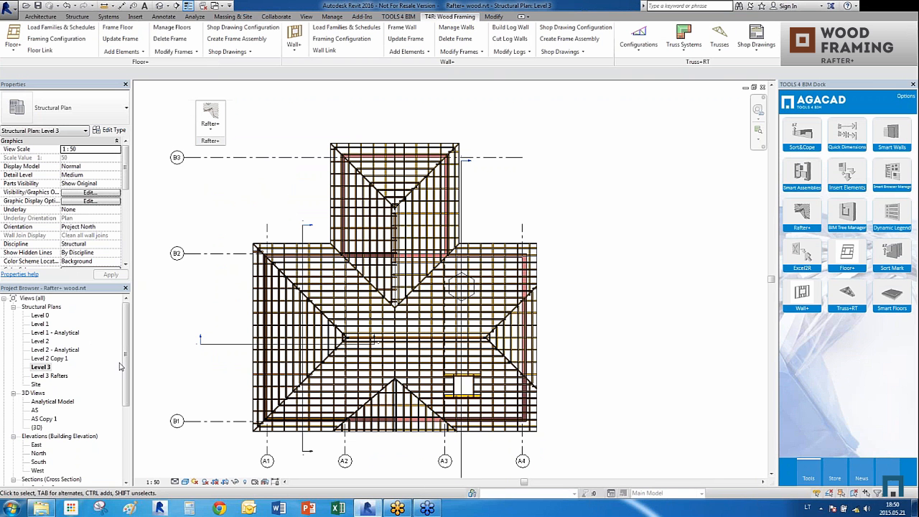
mouse_move(126, 365)
mouse_down()
mouse_move(125, 431)
mouse_move(126, 373)
mouse_up()
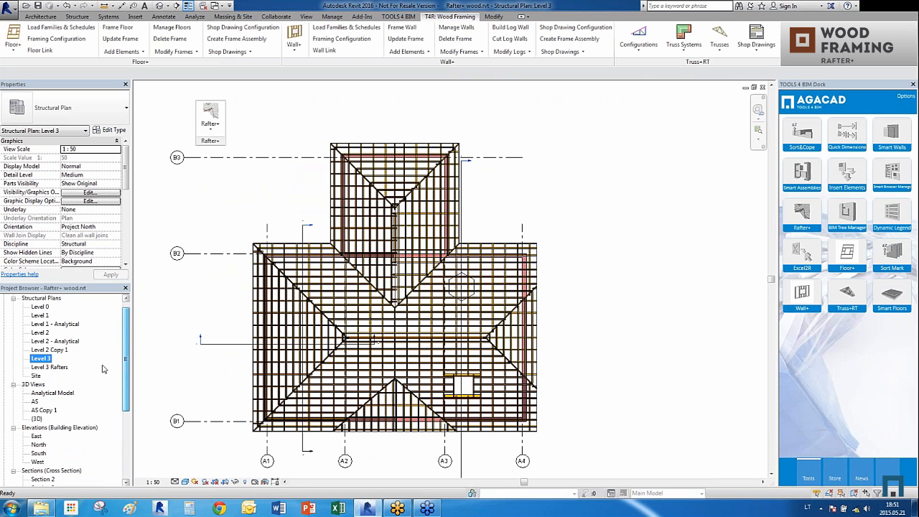
double_click(58, 368)
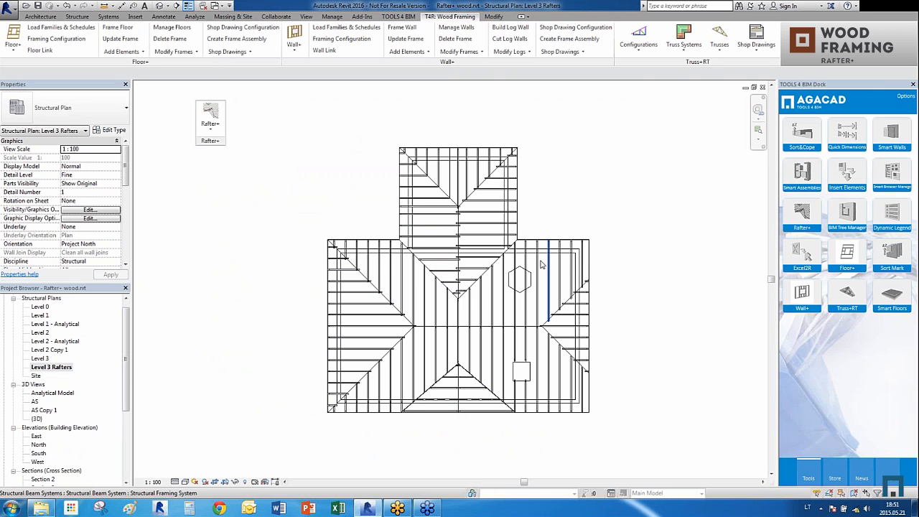
Select everything in the rafter plan and filter the selection to Structural Framing (Joist) only
drag(303, 121, 628, 461)
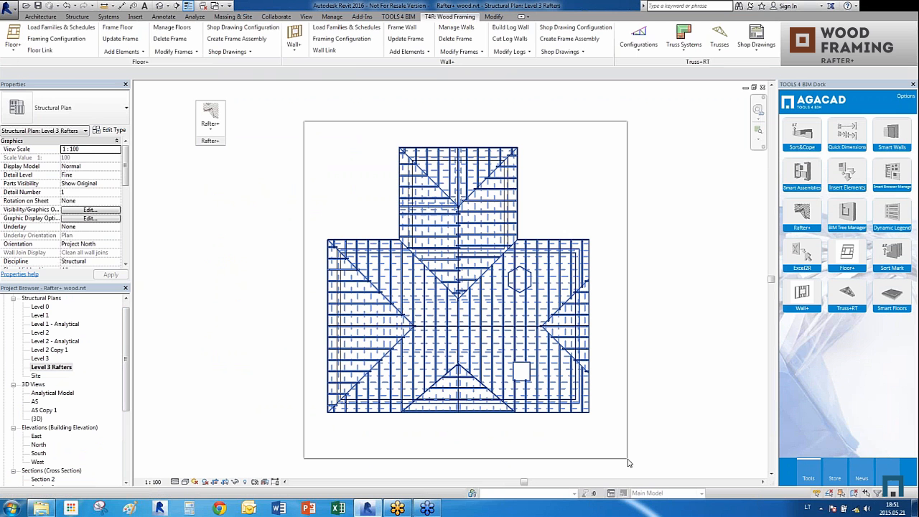
click(424, 41)
click(520, 207)
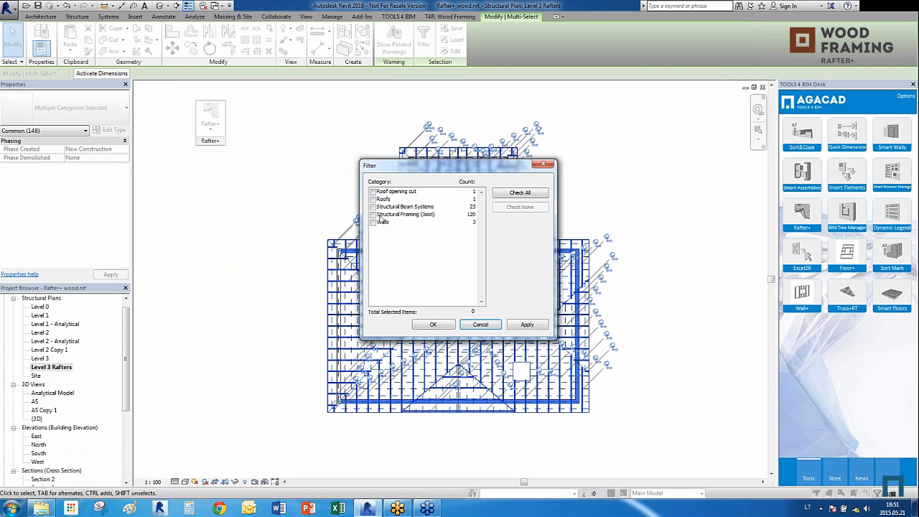
click(373, 214)
click(433, 324)
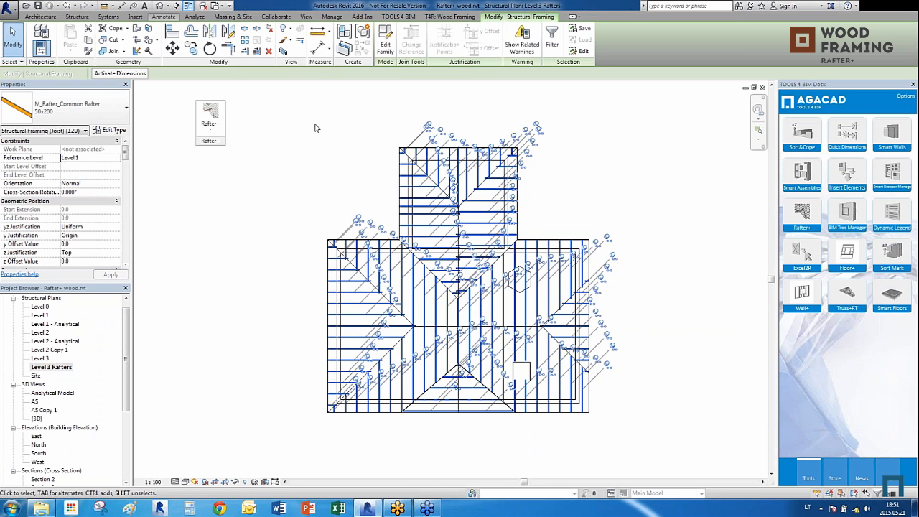
Tag all the selected rafters without leaders, using the M_Rafter_Framing Member Sort Mark structural framing tag
click(502, 45)
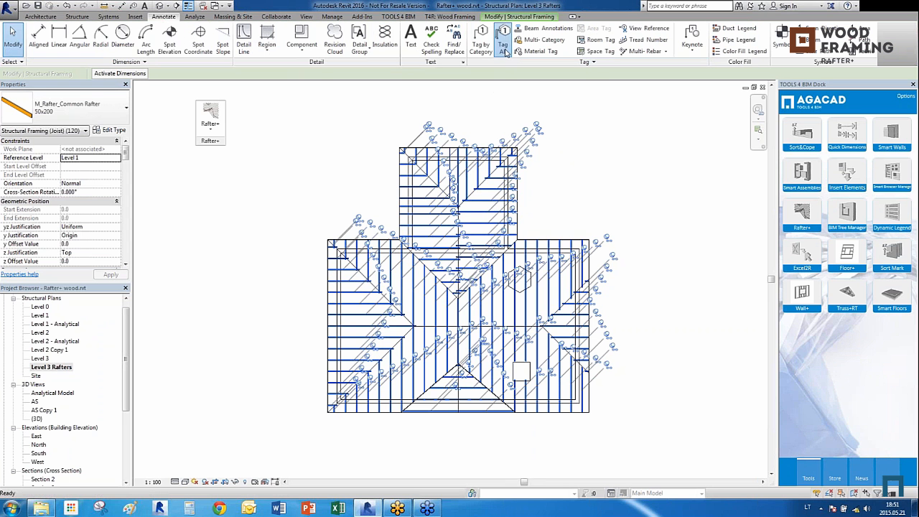
click(547, 267)
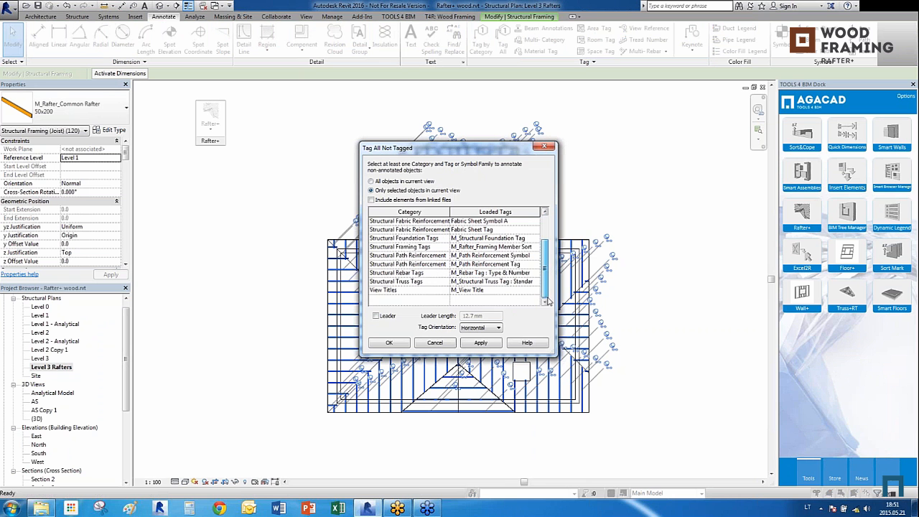
click(433, 248)
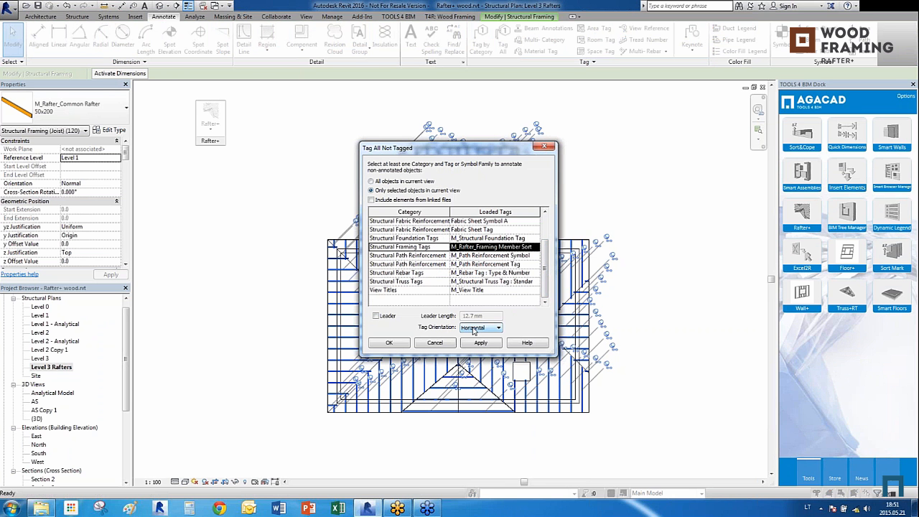
click(476, 327)
click(481, 344)
click(396, 344)
scroll(397, 325, up, 3)
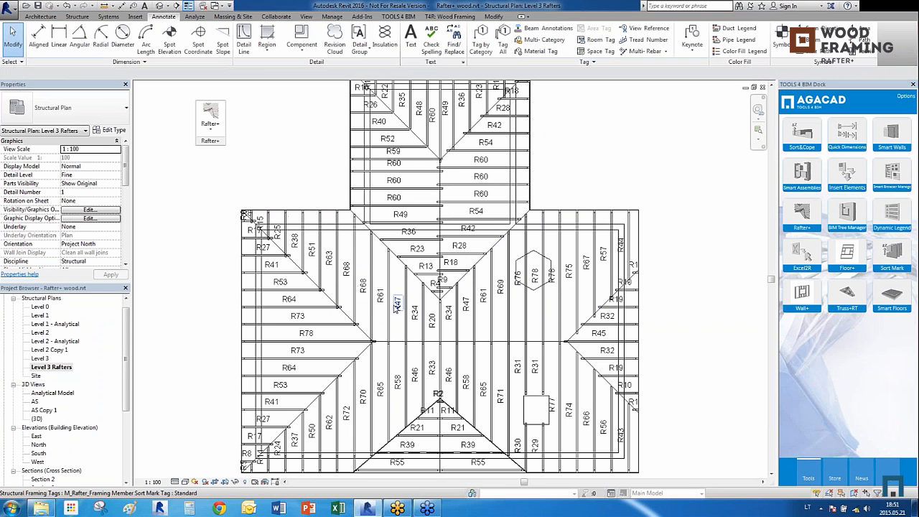
scroll(420, 303, down, 1)
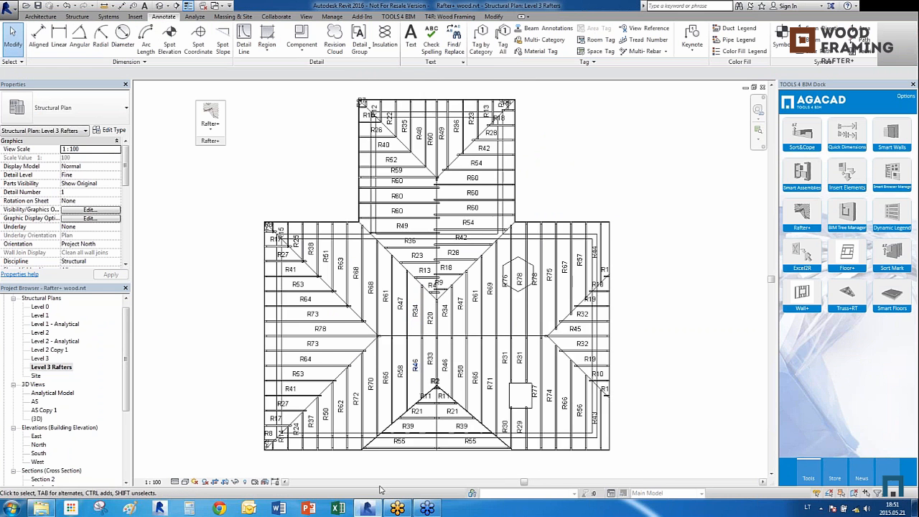
scroll(380, 490, up, 1)
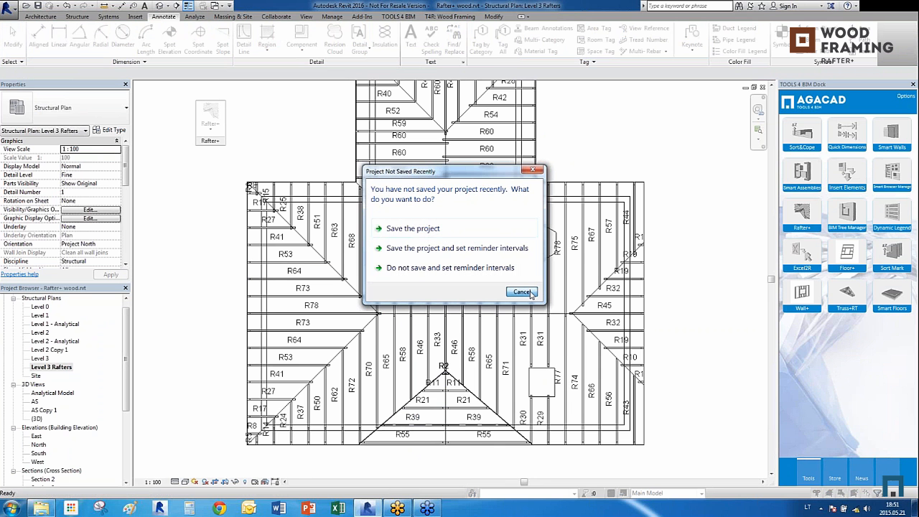
Dismiss the save reminder without saving, open the AS 3D view and examine the complete roof framing
click(532, 294)
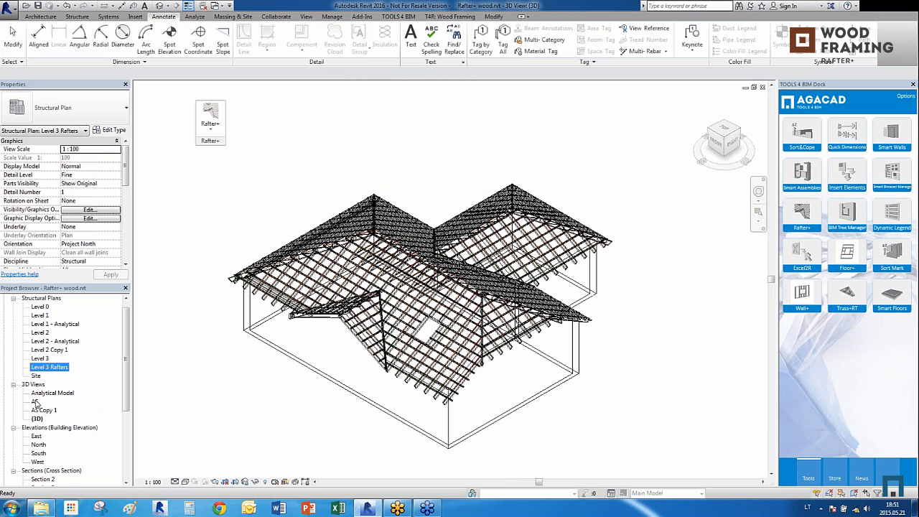
double_click(35, 402)
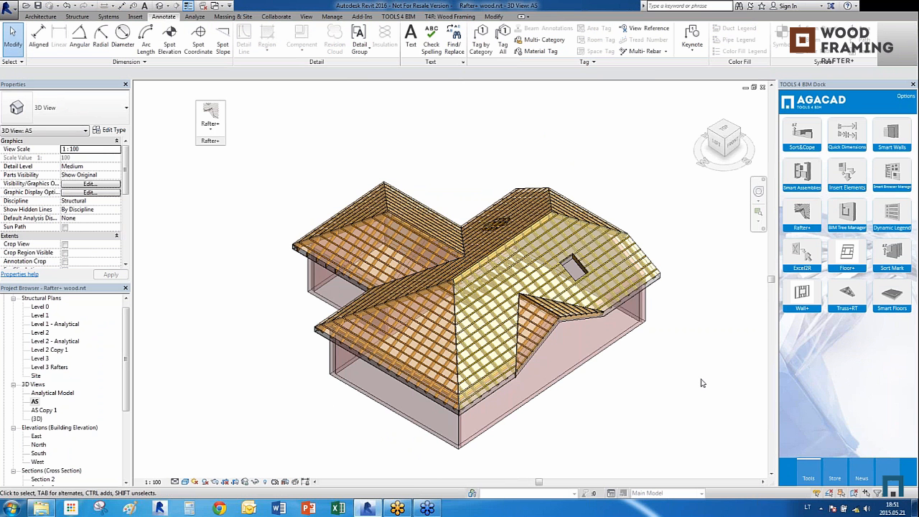
scroll(673, 361, up, 2)
shift+middle_drag(652, 369, 651, 377)
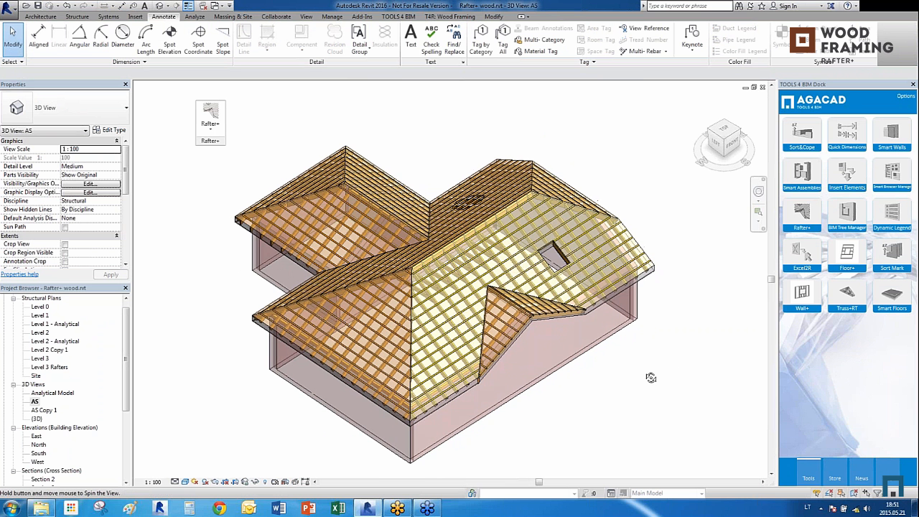
scroll(188, 343, down, 1)
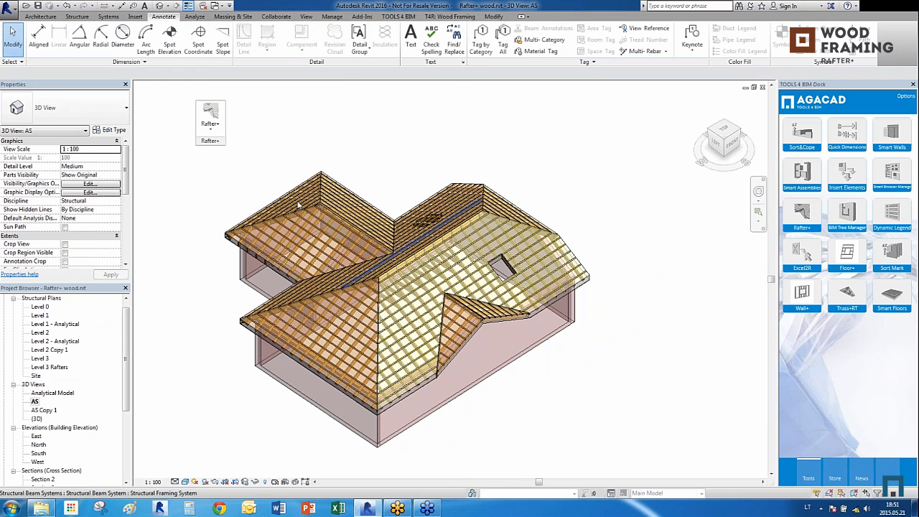
click(213, 129)
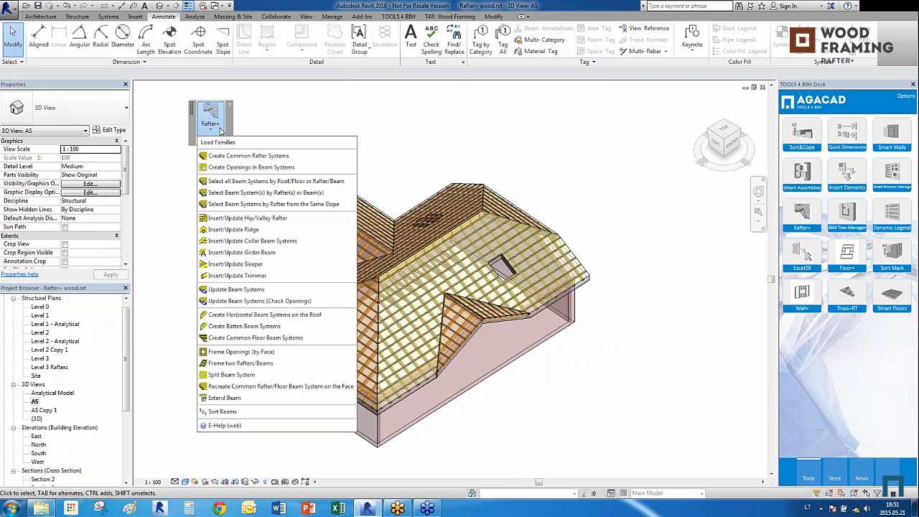
click(474, 436)
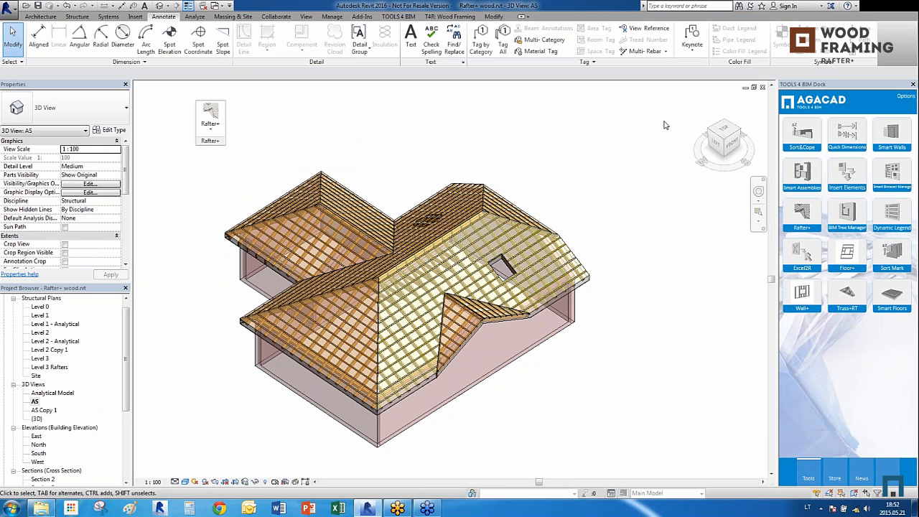
Close both open 3D views of the Rafter+ wood project and discard its changes
click(762, 87)
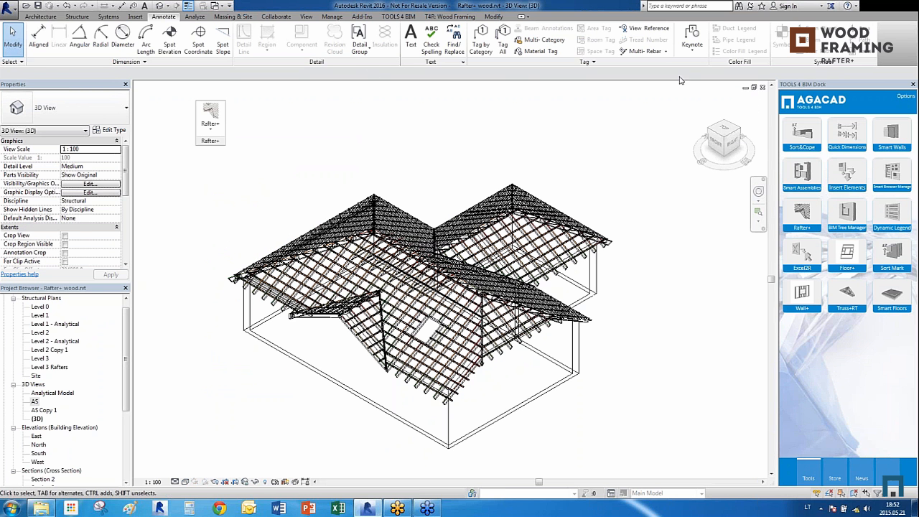
click(763, 87)
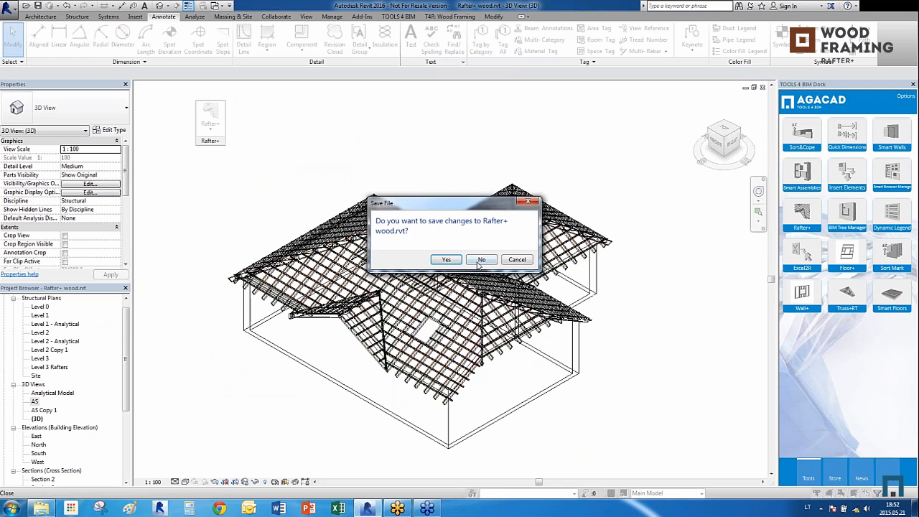
click(480, 260)
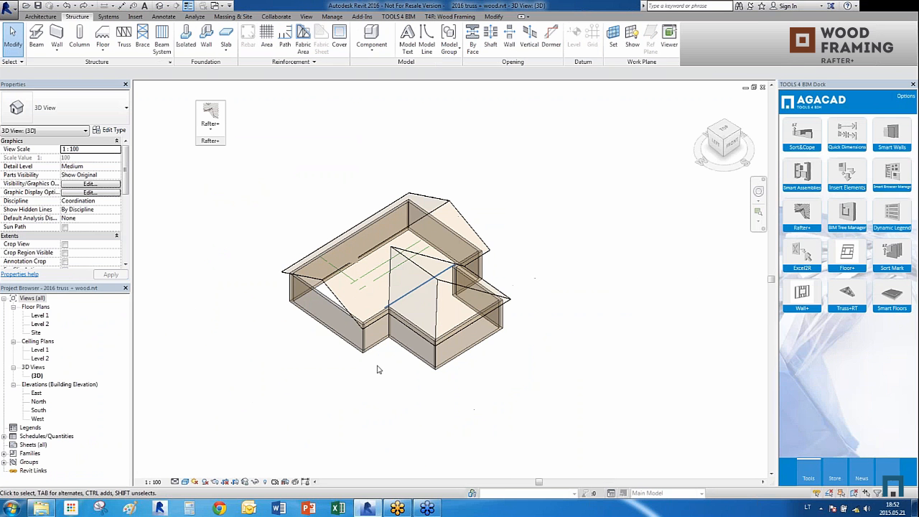
Dock the floating Rafter+ tools back in the T4R: Wood Framing ribbon and float the Truss+RT tools over the 3D view
scroll(379, 370, up, 1)
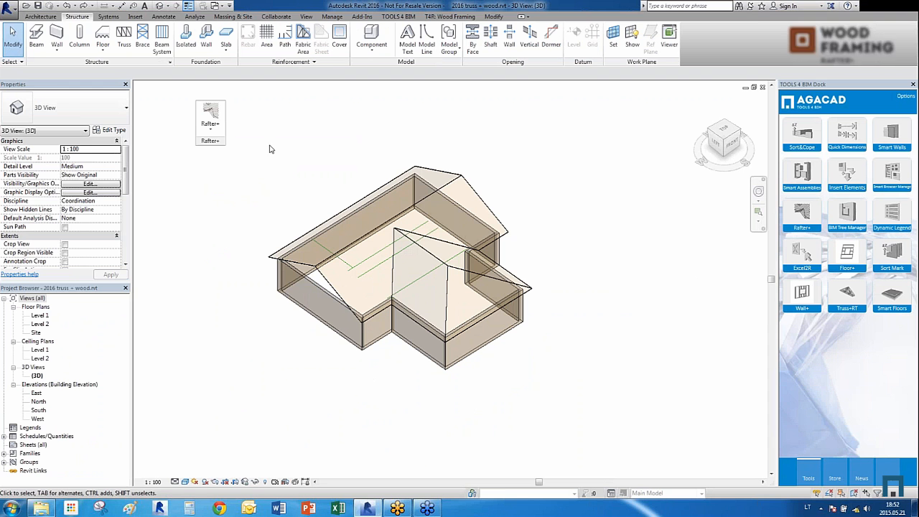
drag(221, 147, 449, 21)
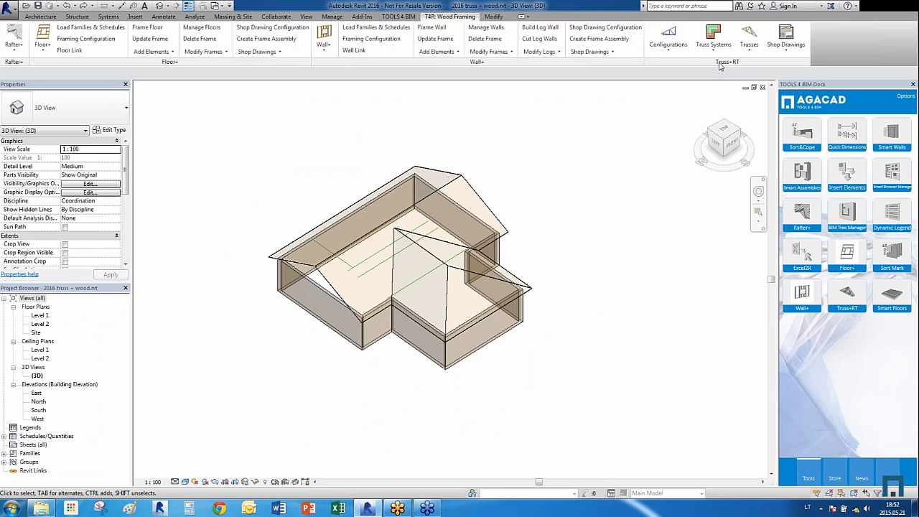
drag(720, 65, 254, 145)
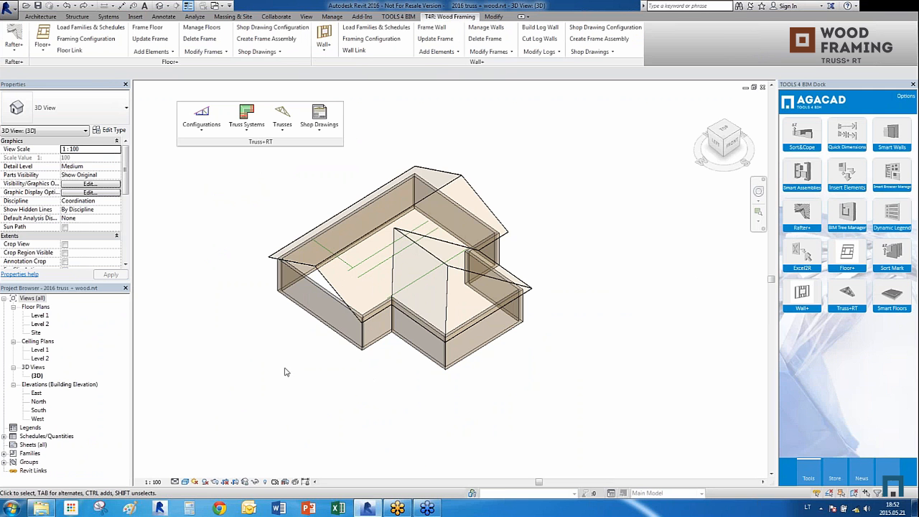
scroll(286, 370, down, 2)
scroll(307, 251, up, 3)
scroll(416, 452, up, 2)
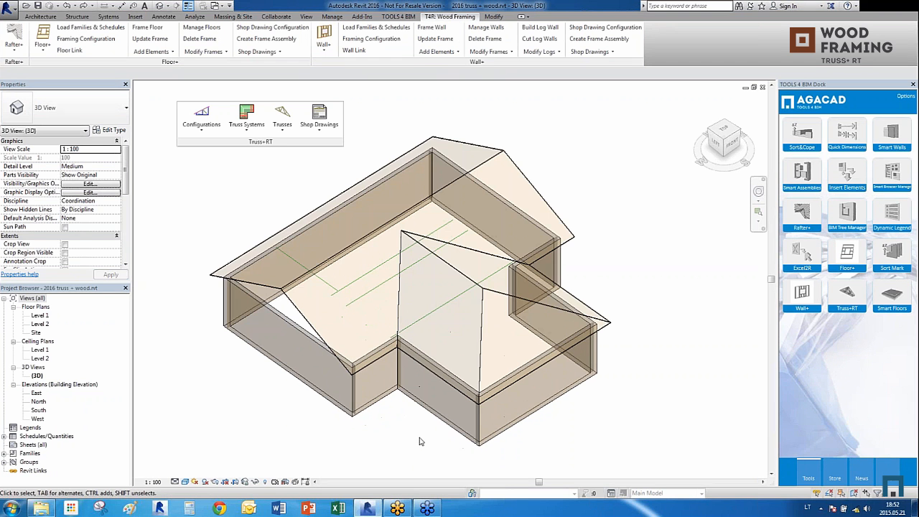
click(283, 120)
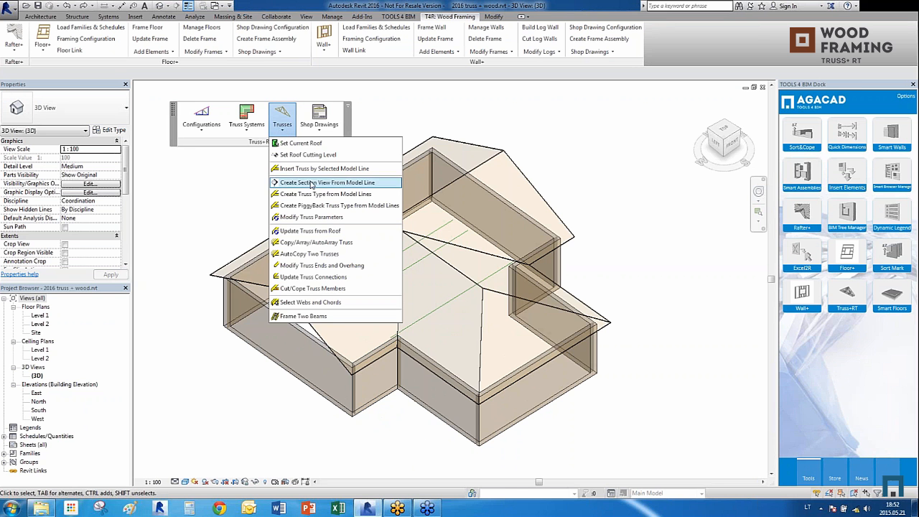
click(252, 122)
click(314, 134)
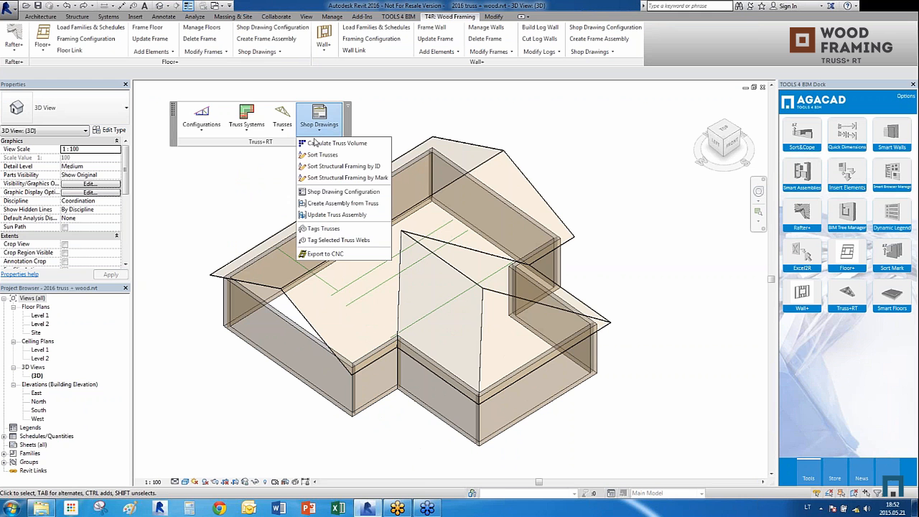
click(219, 146)
Examine the new-type settings and top chord profile choices in the truss database manager, then leave without creating a type
click(201, 127)
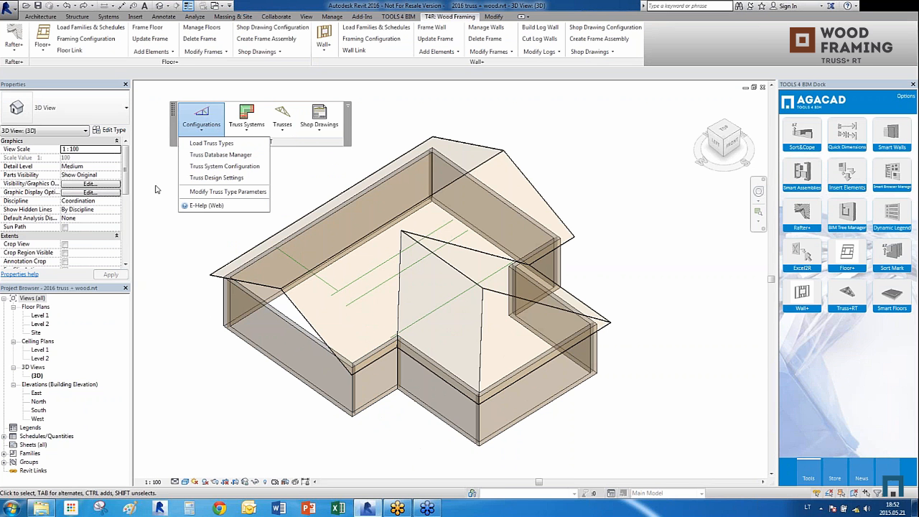
click(203, 155)
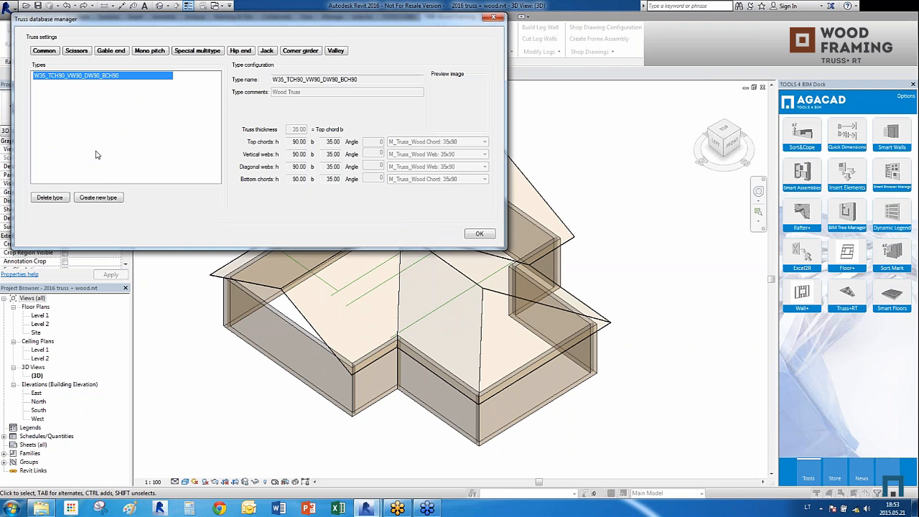
click(99, 198)
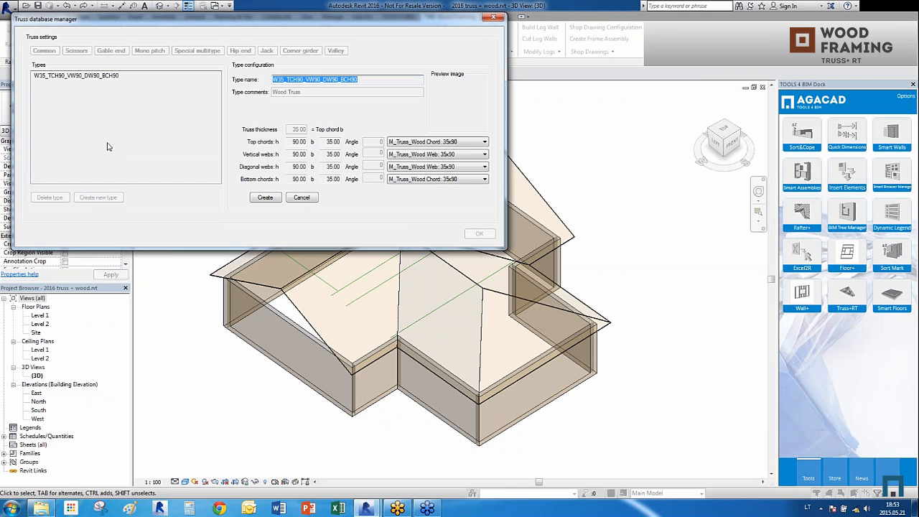
click(472, 143)
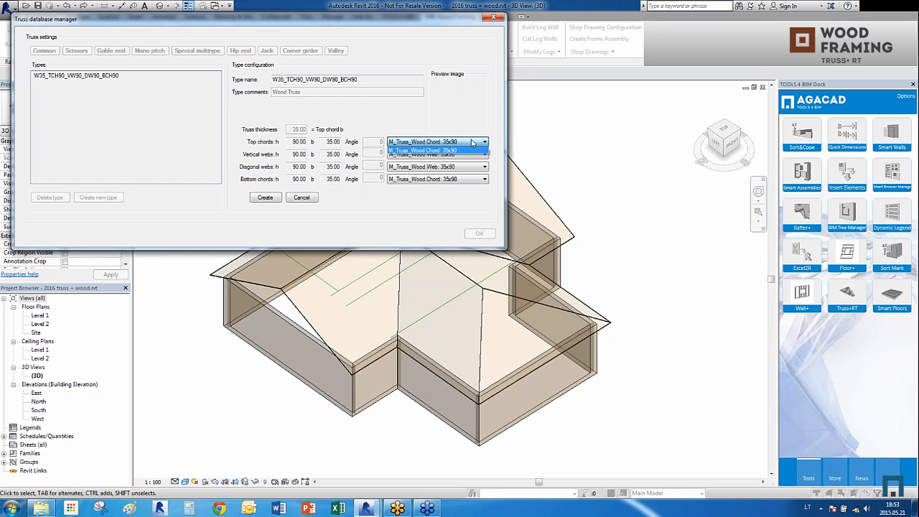
click(473, 143)
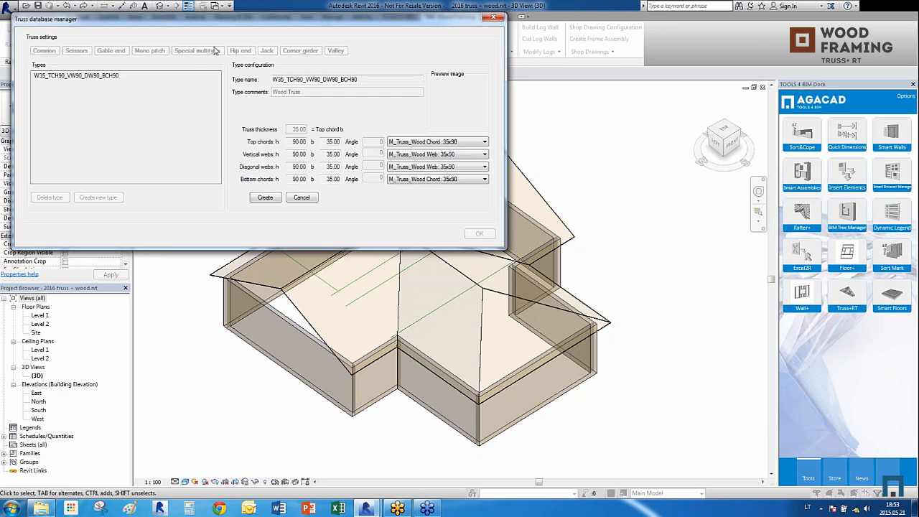
click(302, 198)
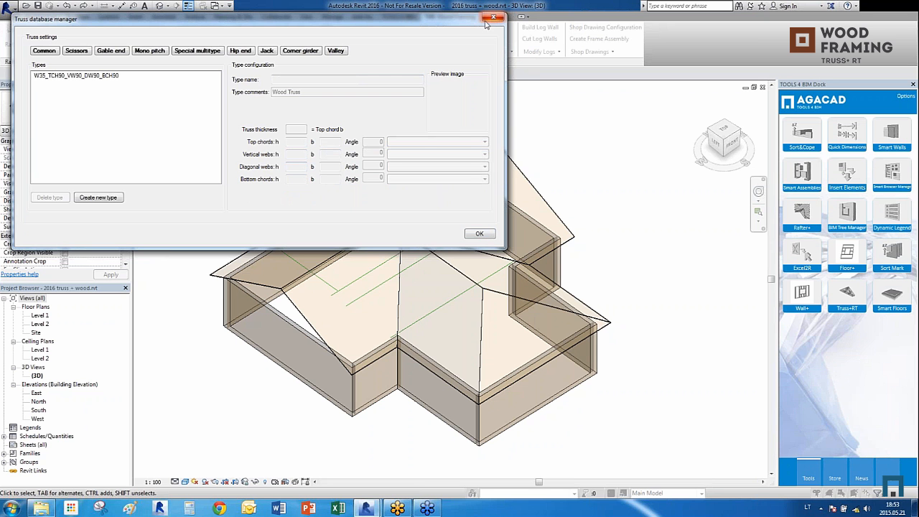
click(479, 234)
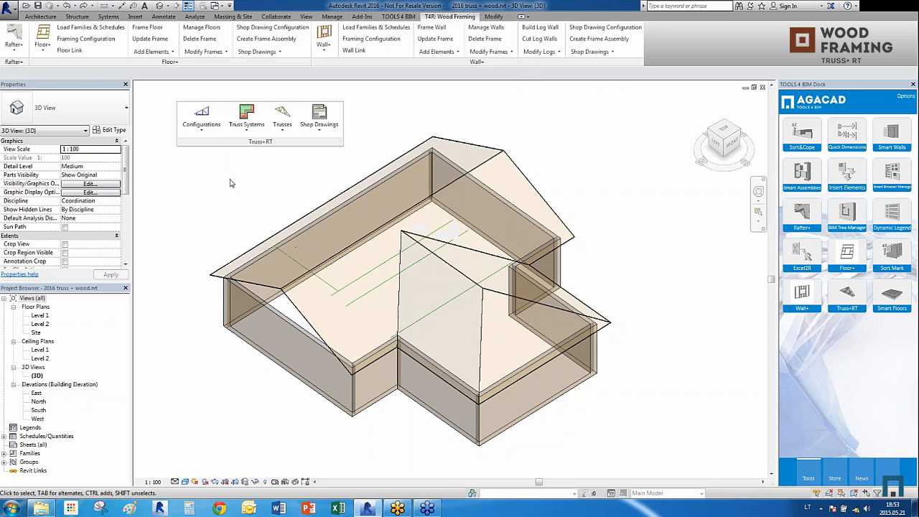
In the truss system configuration, preview the Dutch and Step Down systems and select the type Step Down - HE-HG-JT-SB2400-TCH35x90
click(203, 124)
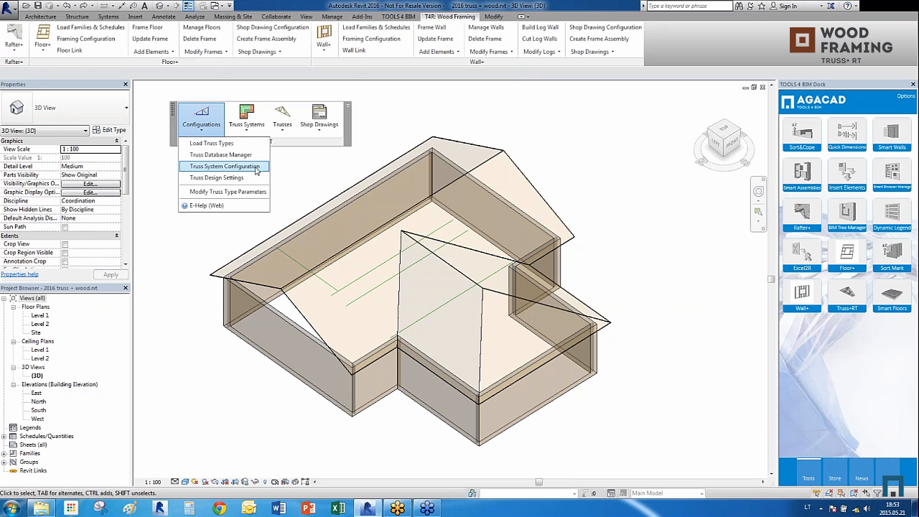
click(257, 170)
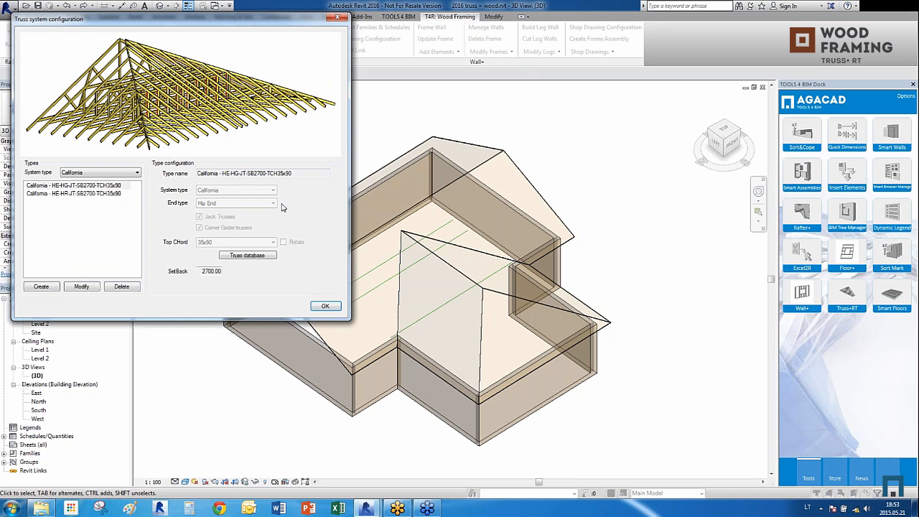
click(117, 175)
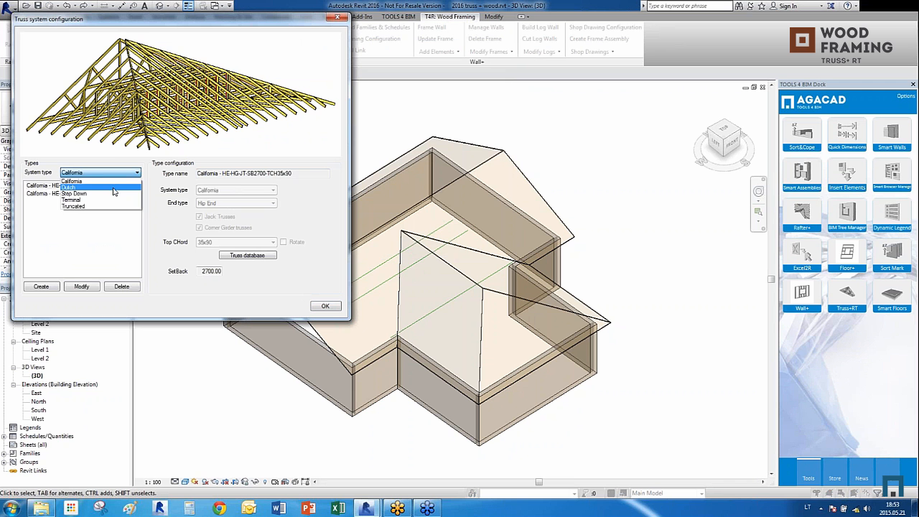
click(114, 187)
click(114, 173)
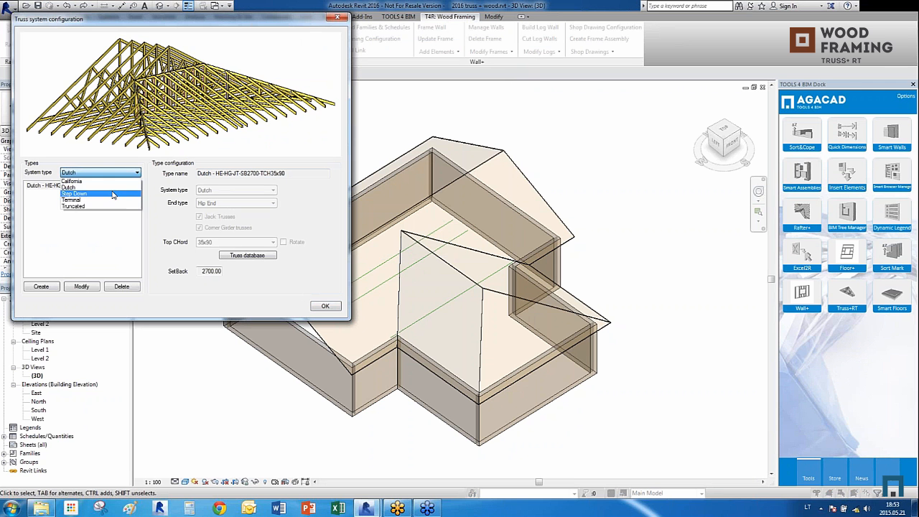
click(113, 193)
click(118, 174)
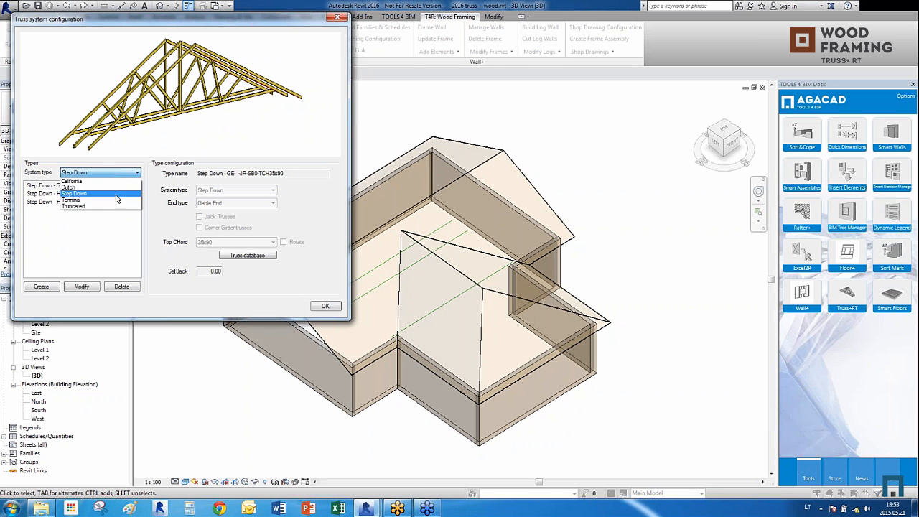
click(115, 194)
click(107, 194)
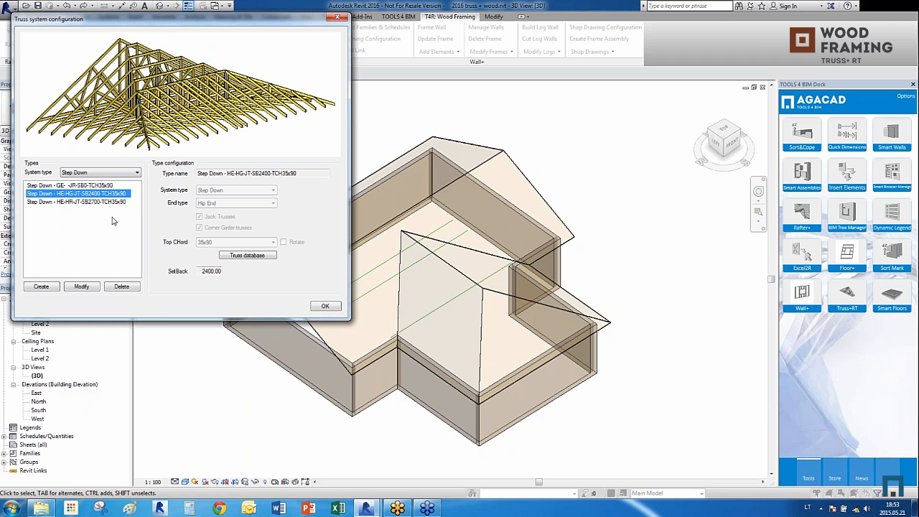
Start modifying the selected Step Down type and try the Gable End and Hip End end types
click(88, 287)
click(236, 192)
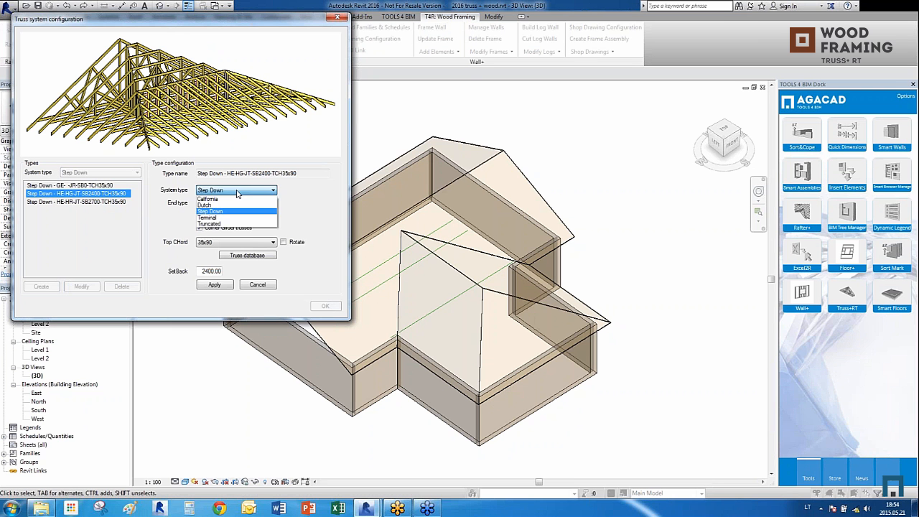
click(237, 192)
click(227, 205)
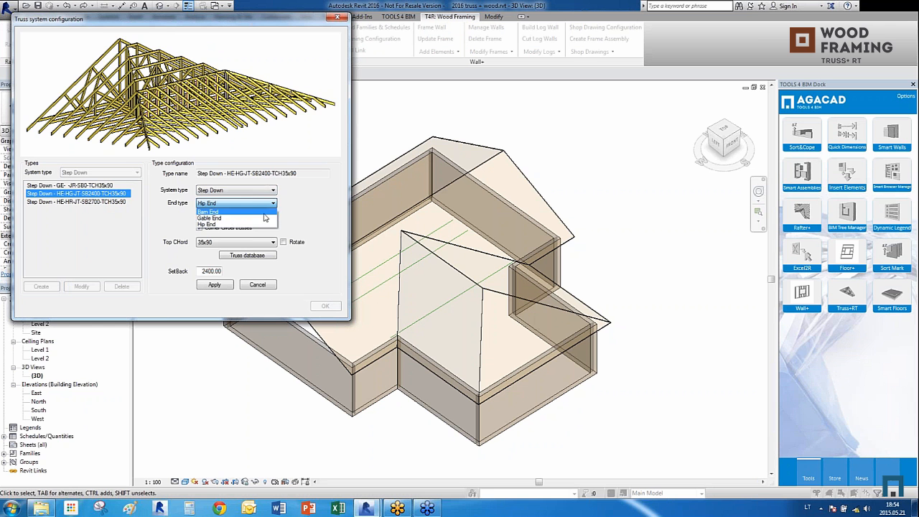
click(255, 219)
click(239, 205)
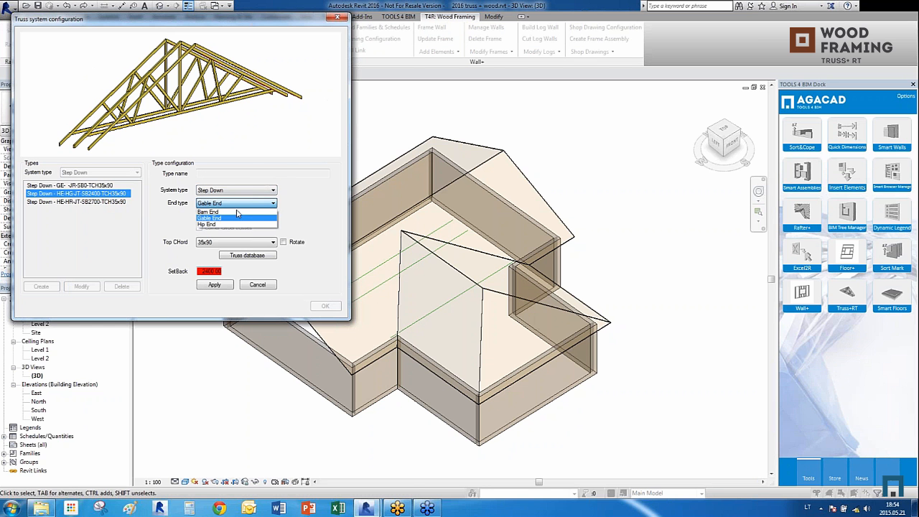
click(238, 225)
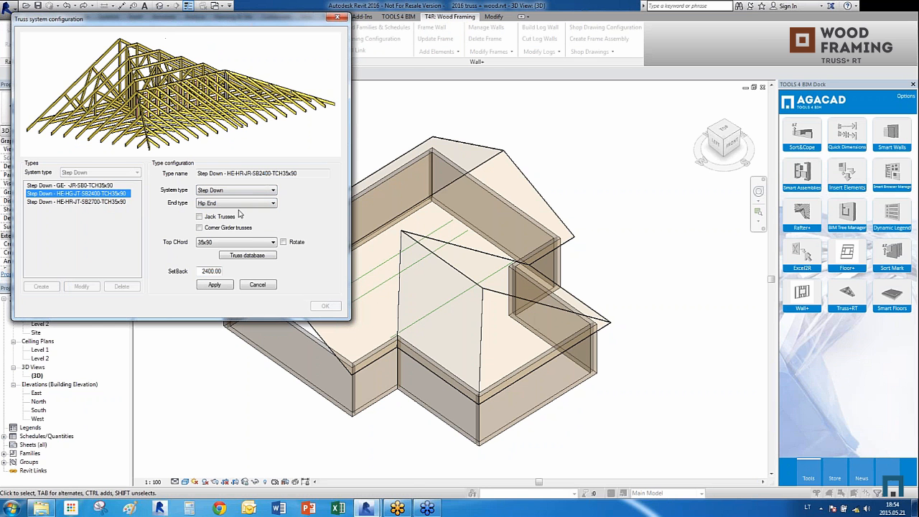
Try the jack truss, corner girder truss and top chord options of the Step Down type, then cancel the modification
click(199, 217)
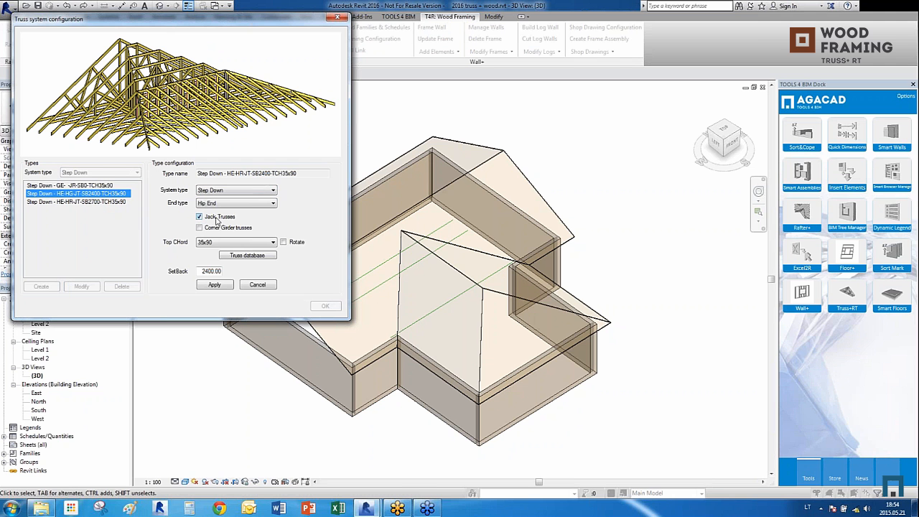
click(200, 217)
click(199, 228)
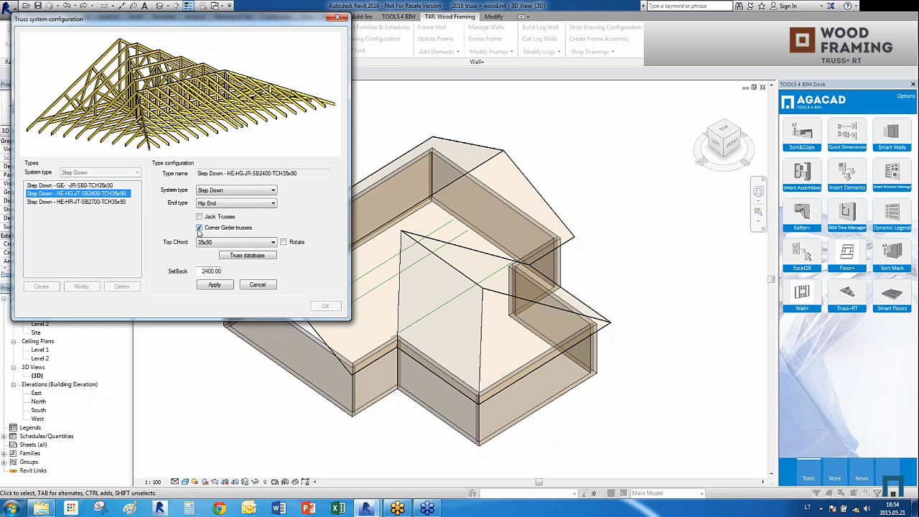
click(199, 229)
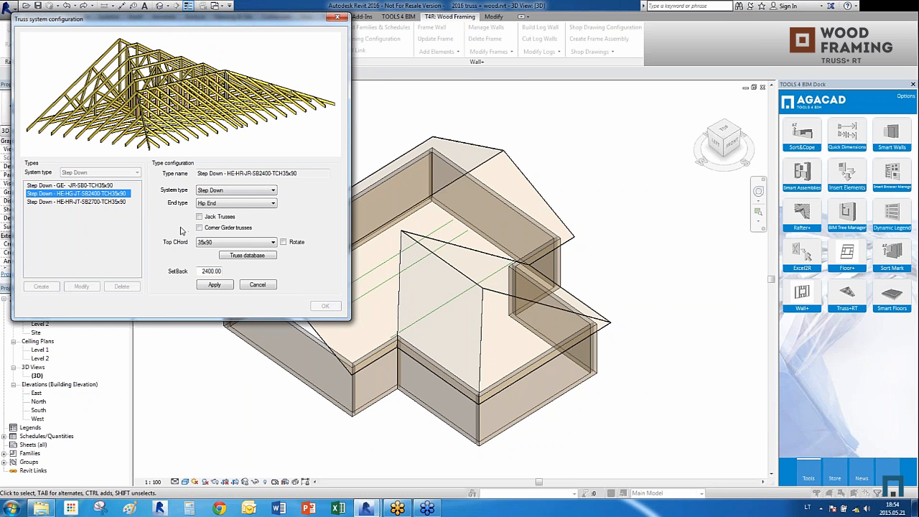
click(207, 244)
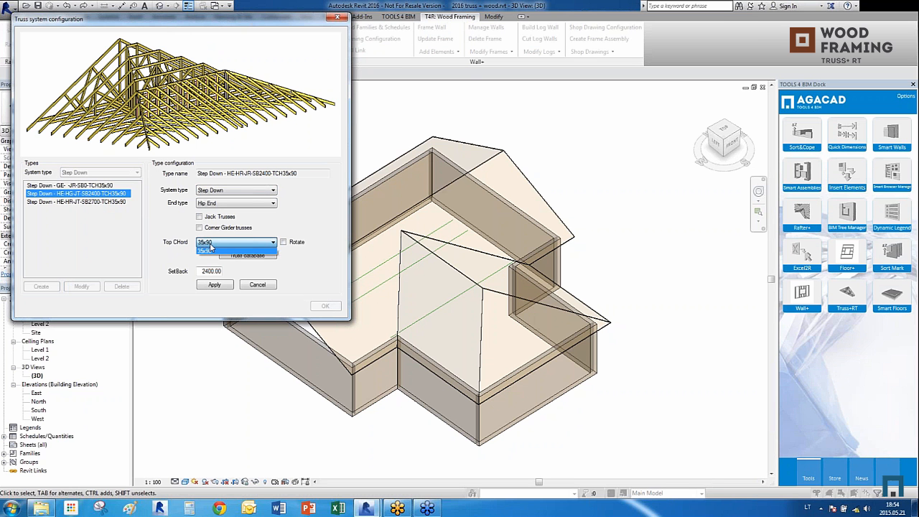
click(206, 249)
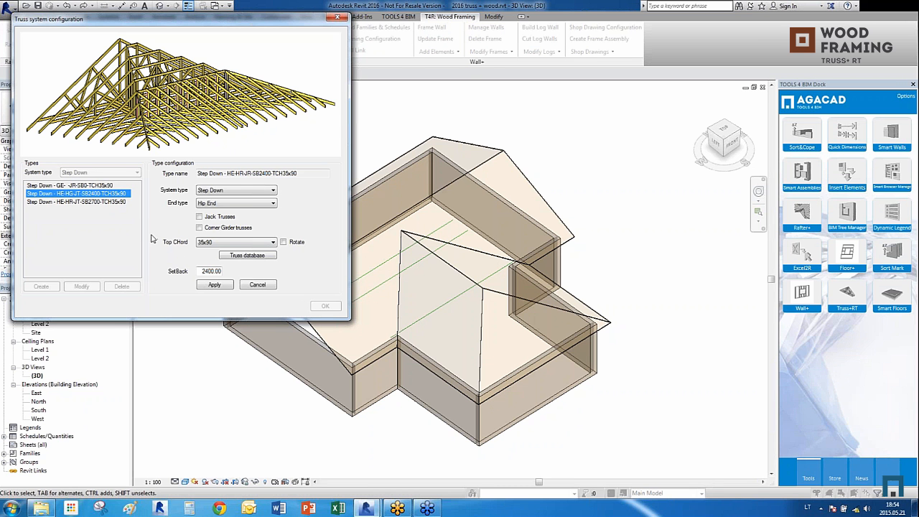
click(257, 287)
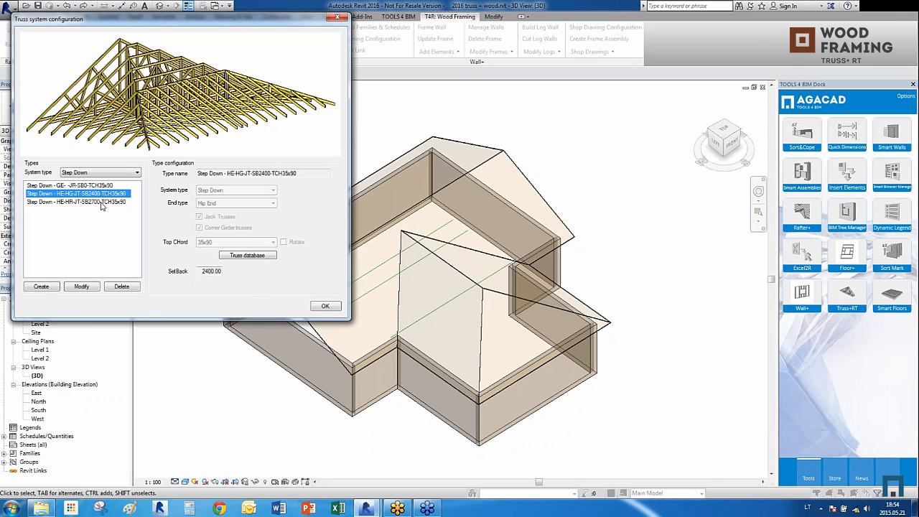
Preview the Step Down - HE-HR-JT-SB2700-TCH35x90 type, leave the truss system configuration and open the truss design settings
click(101, 202)
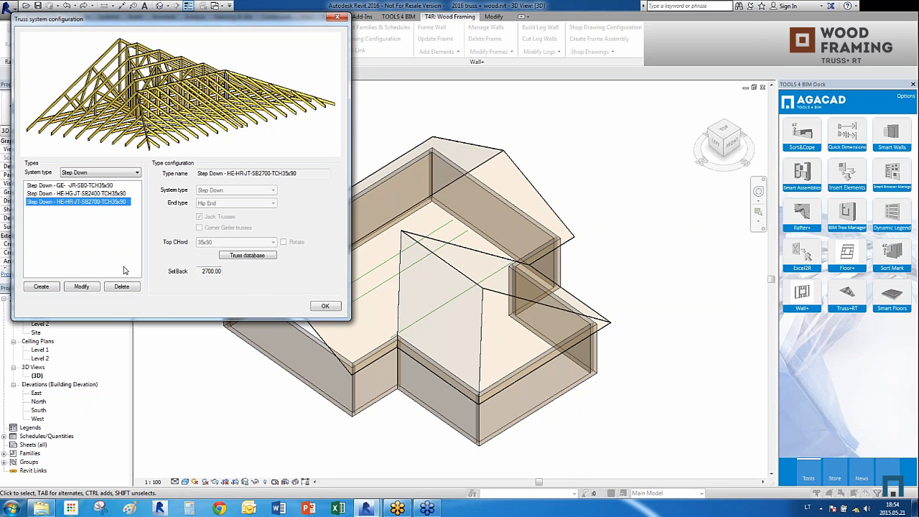
click(339, 18)
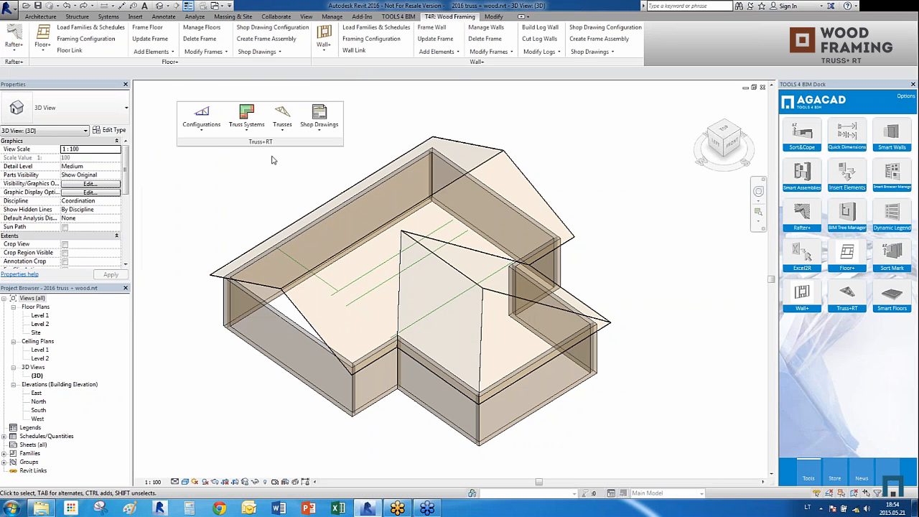
click(201, 118)
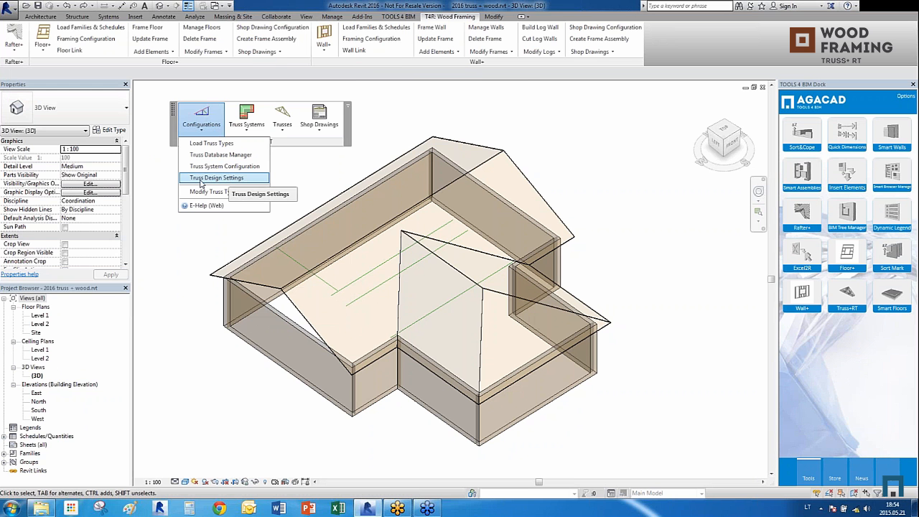
click(202, 181)
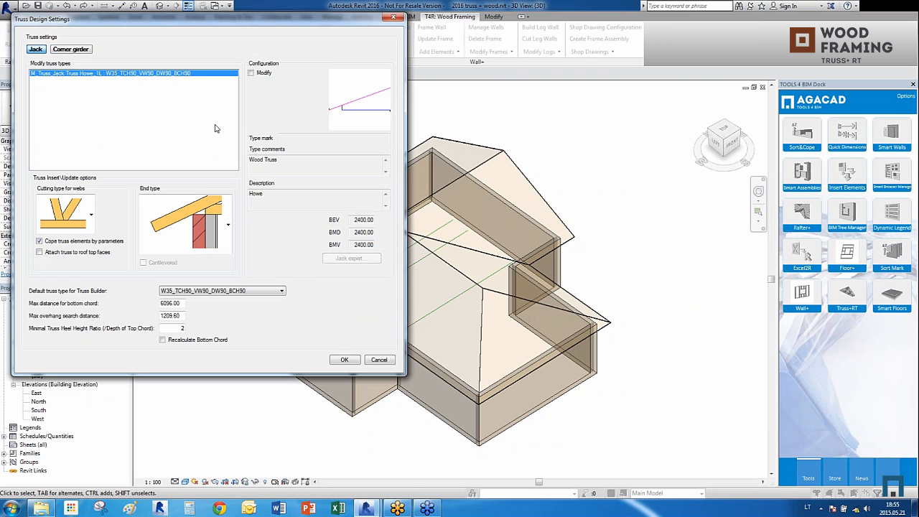
Temporarily enable modification of the jack truss type and examine its expert minimum web length settings without changing them
click(252, 74)
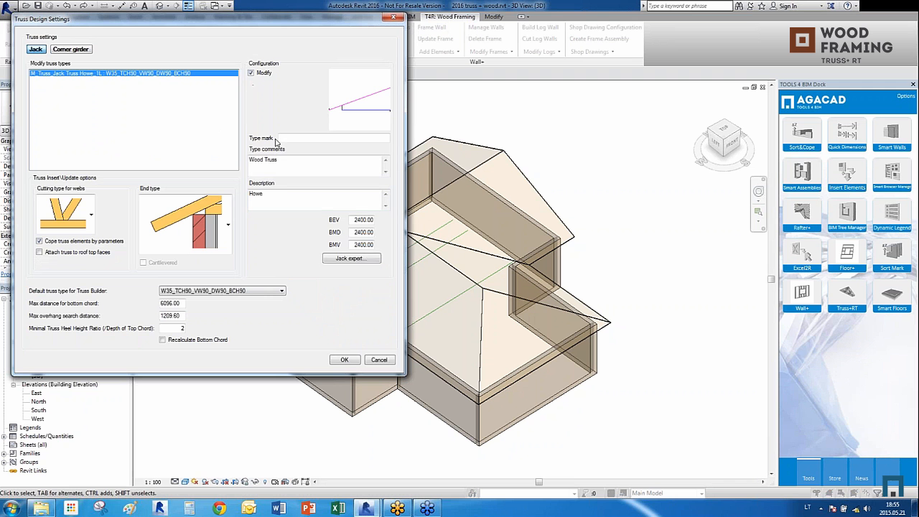
click(351, 259)
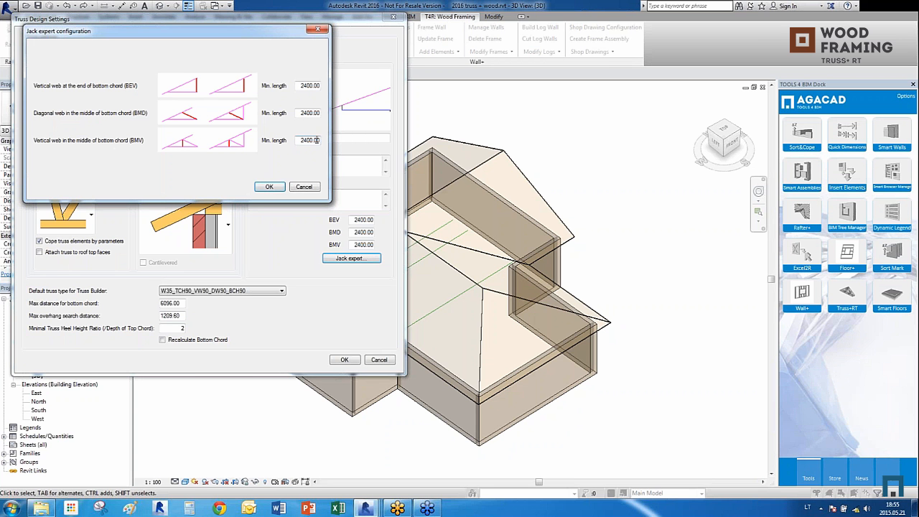
click(302, 189)
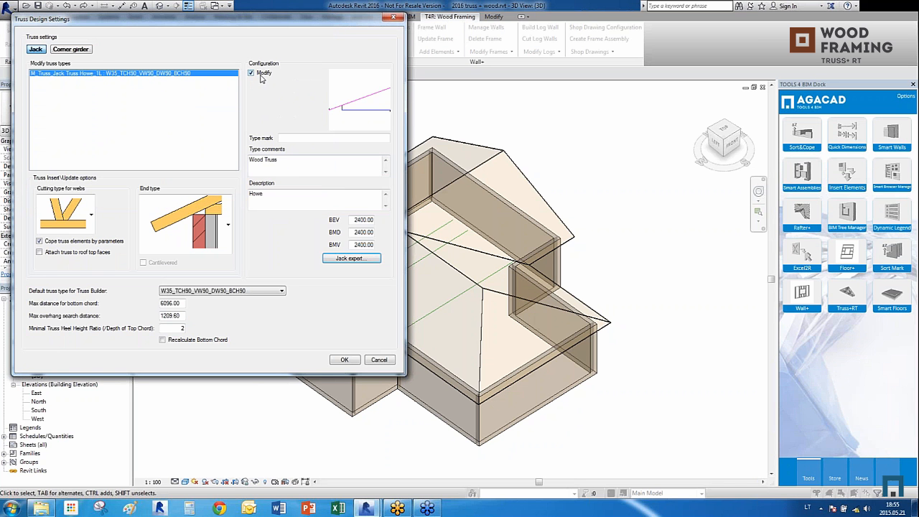
click(255, 75)
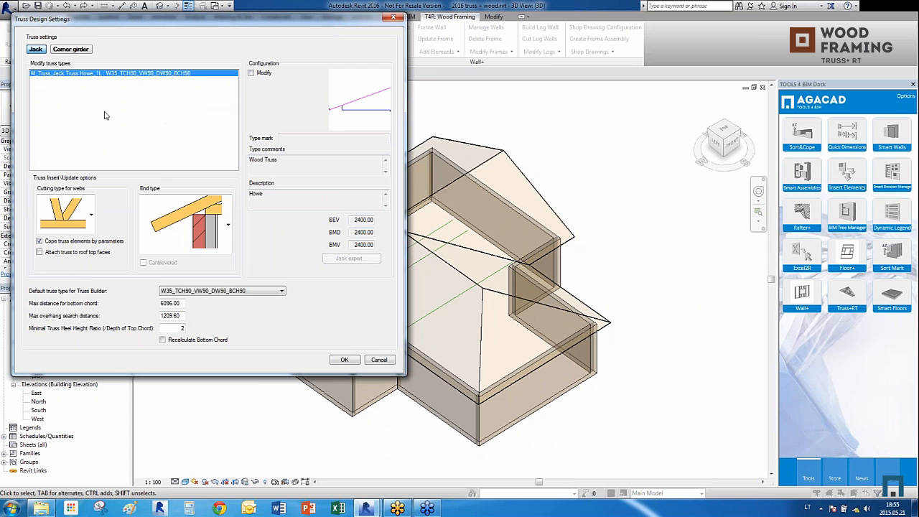
Look through the available web cutting types and truss end types in the truss design settings, keeping the current choices
click(91, 214)
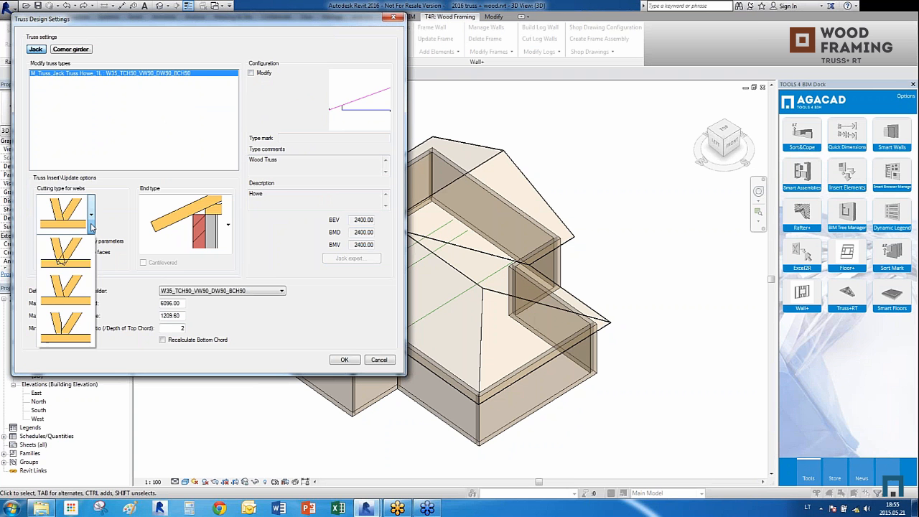
click(115, 214)
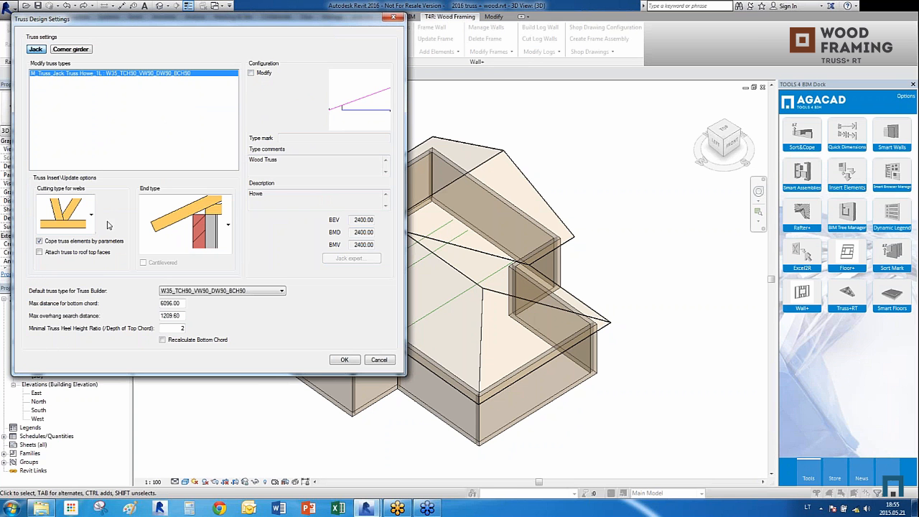
click(227, 226)
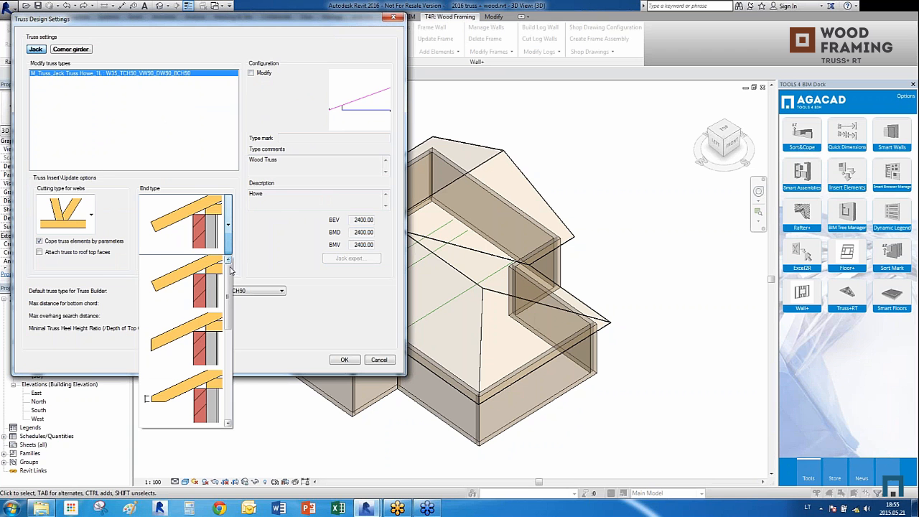
drag(229, 271, 240, 242)
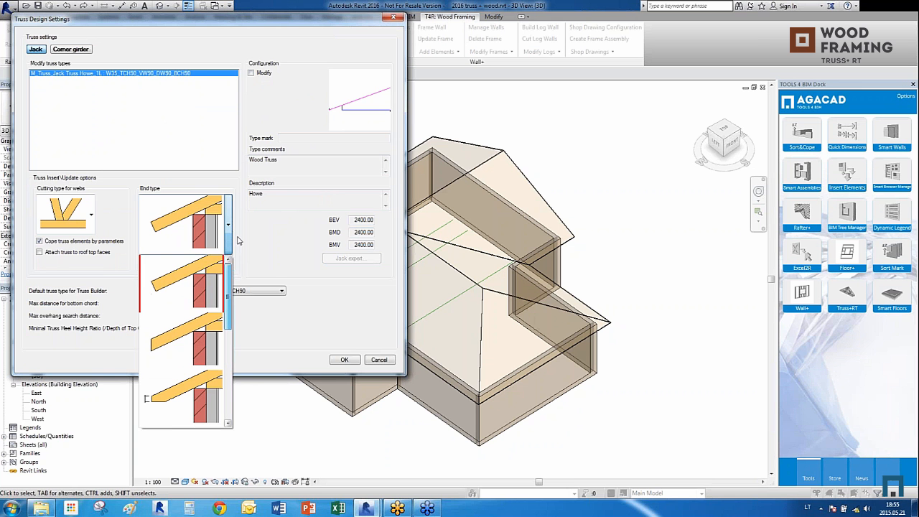
click(260, 233)
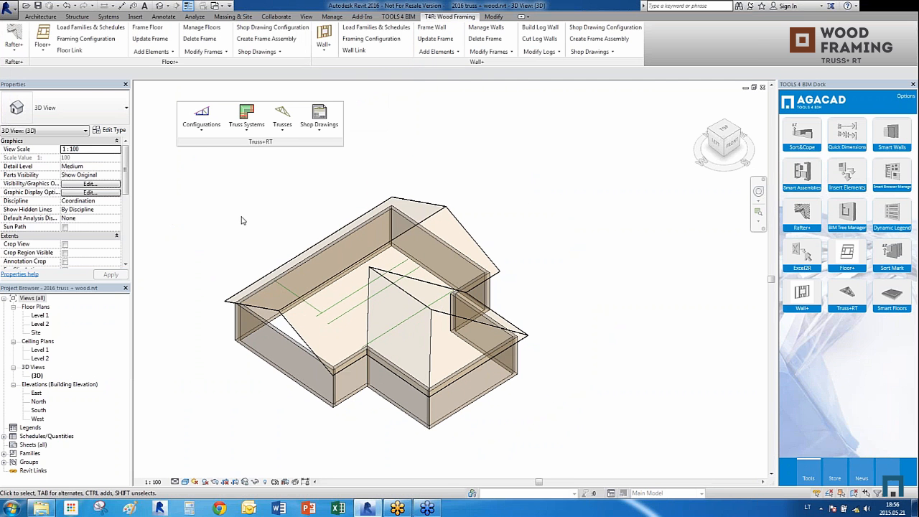
Start attaching a truss system grid to the house roof, picking the projecting wing's front eave as the end slope roof line
click(202, 134)
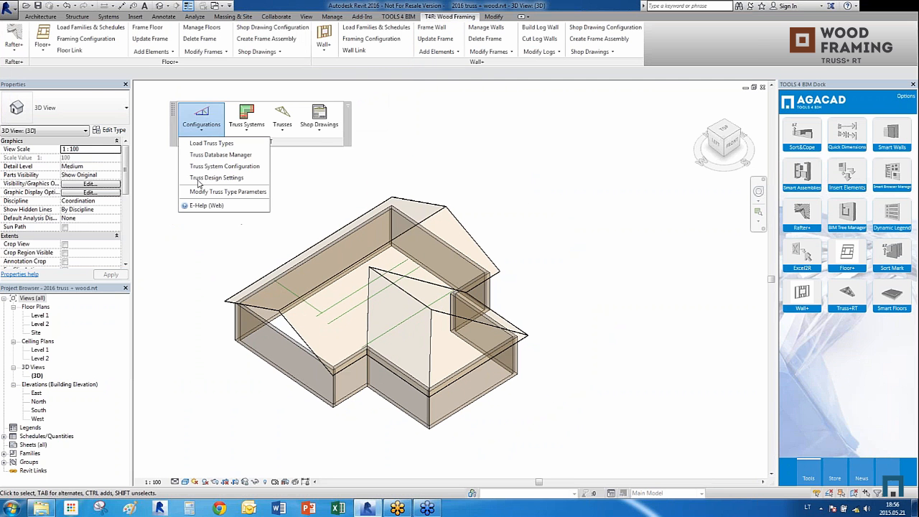
click(243, 127)
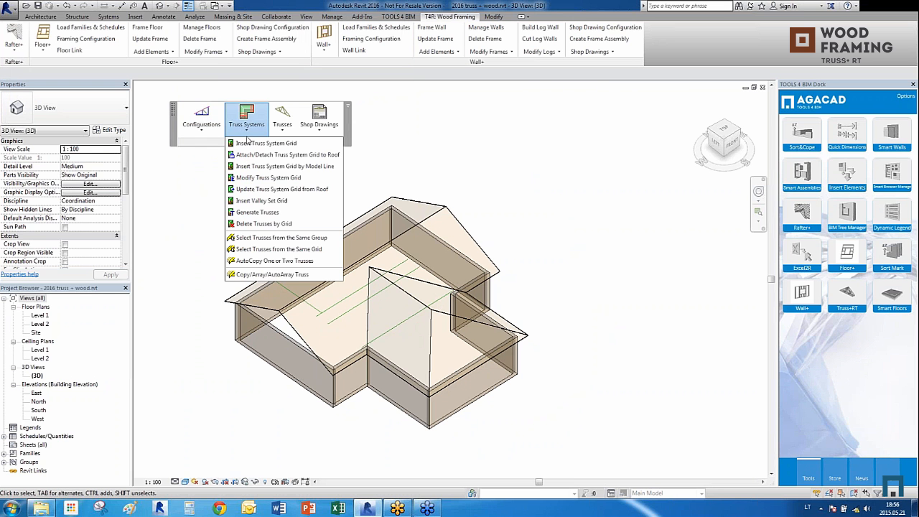
click(250, 154)
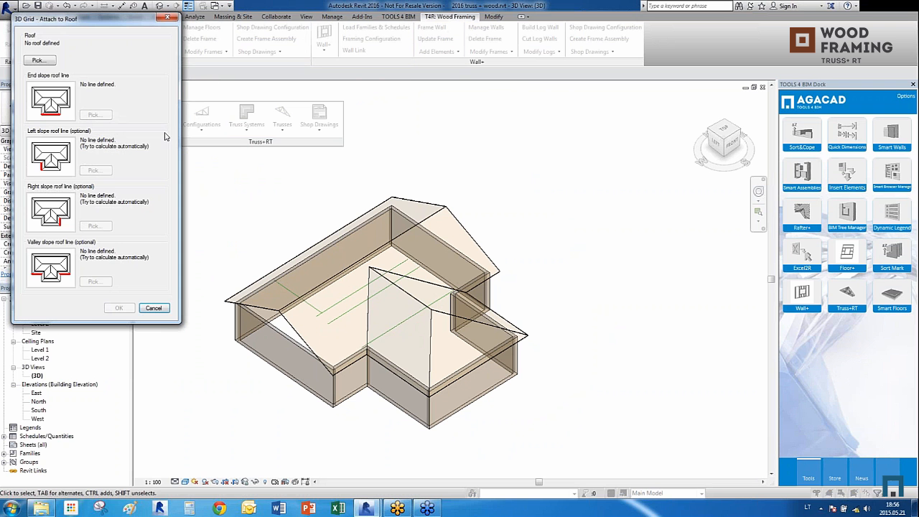
click(38, 62)
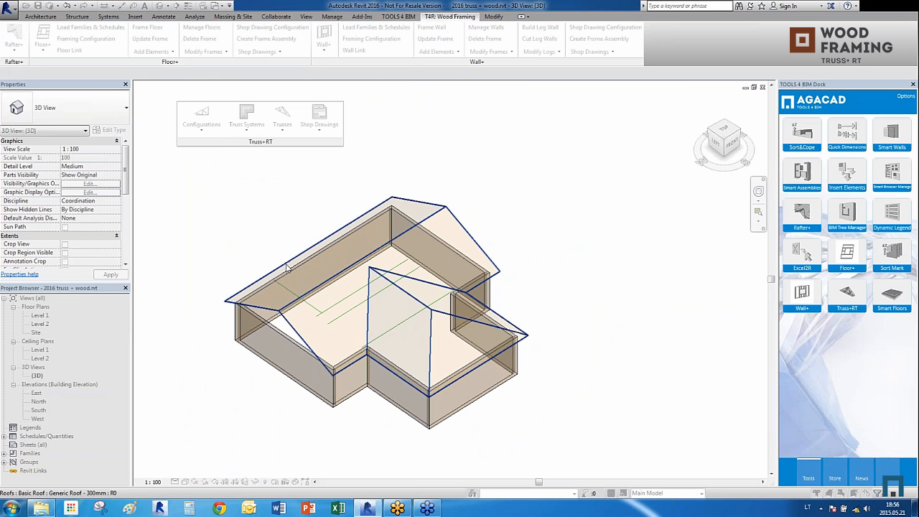
click(302, 255)
click(94, 114)
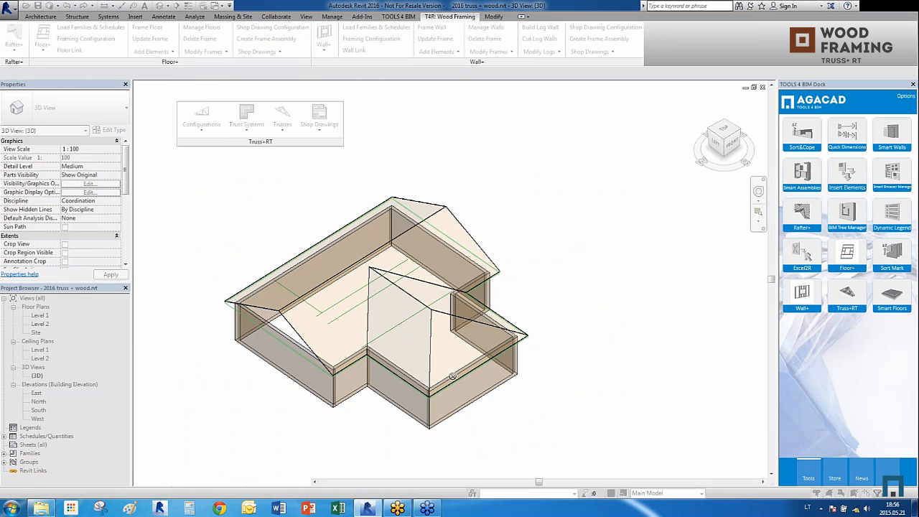
click(474, 367)
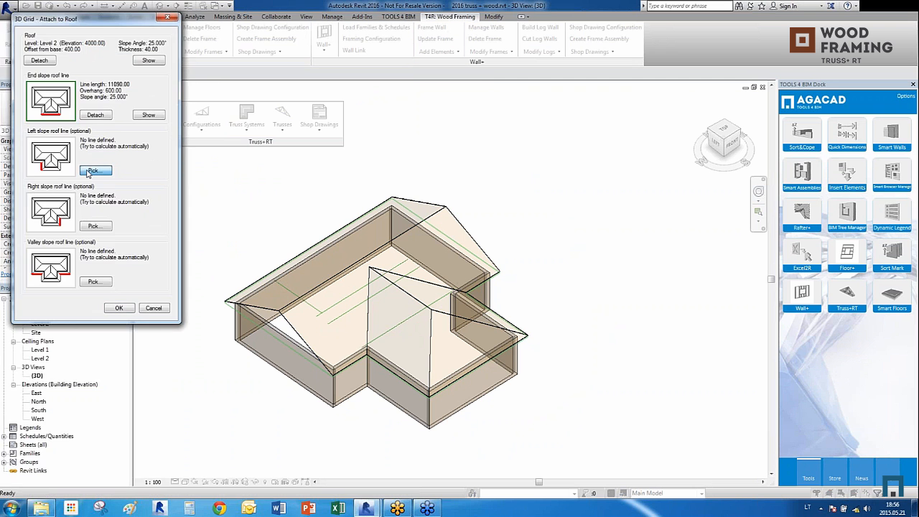
Define the wing's two side eaves as left and right slope lines and the adjoining main eave as valley slope line, then accept
click(94, 172)
click(411, 383)
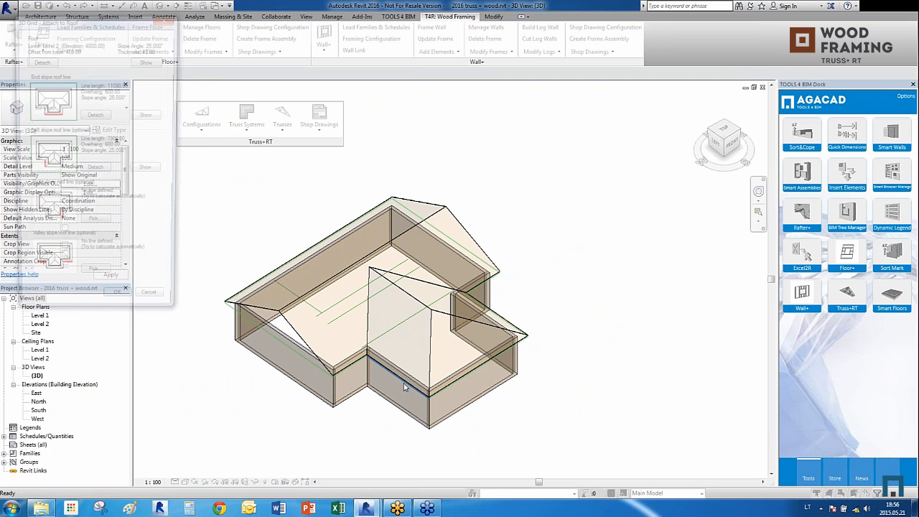
click(99, 281)
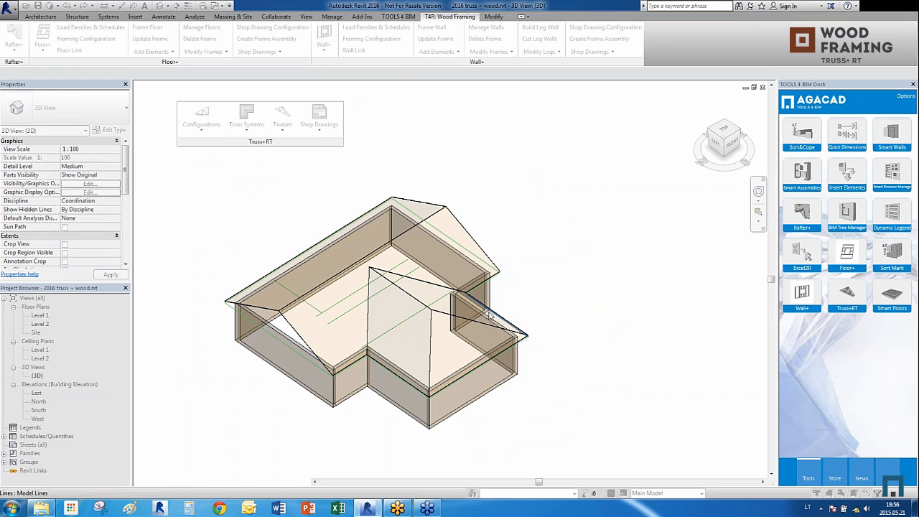
click(488, 316)
click(96, 284)
click(349, 373)
click(127, 308)
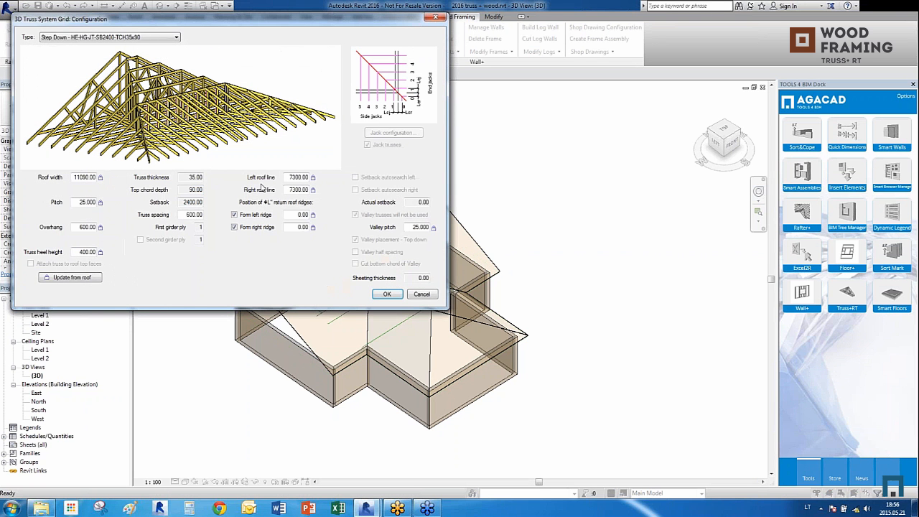
Try the California - HE-HR-JT-SB2700-TCH35x90 and California - HE-HG-JT-SB2700-TCH35x90 types for the truss system grid
click(147, 39)
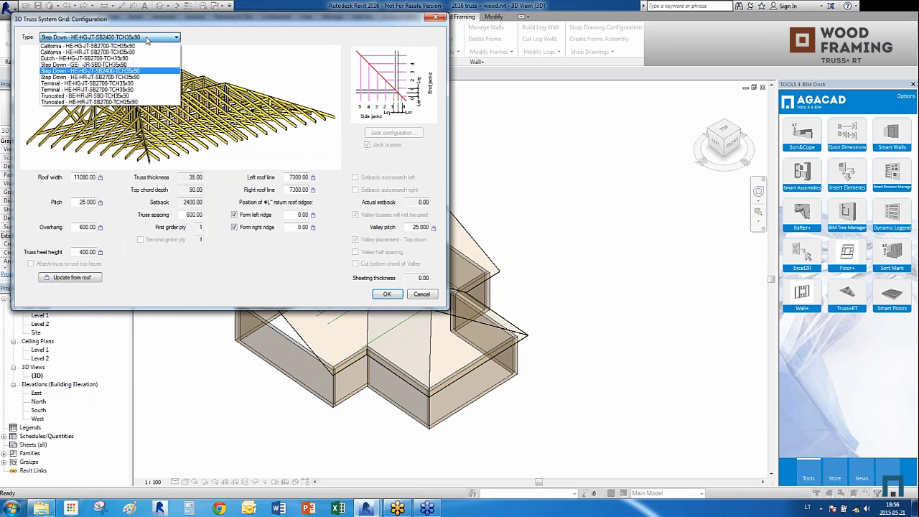
click(162, 70)
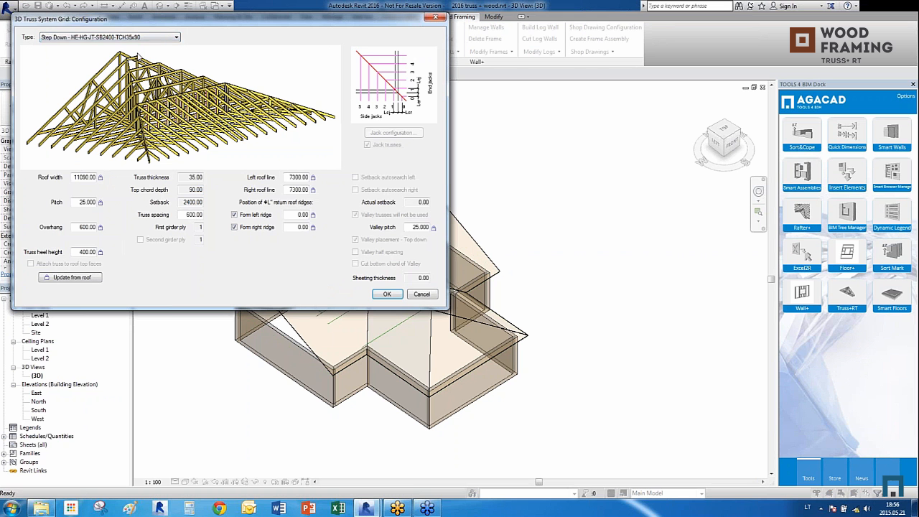
click(157, 40)
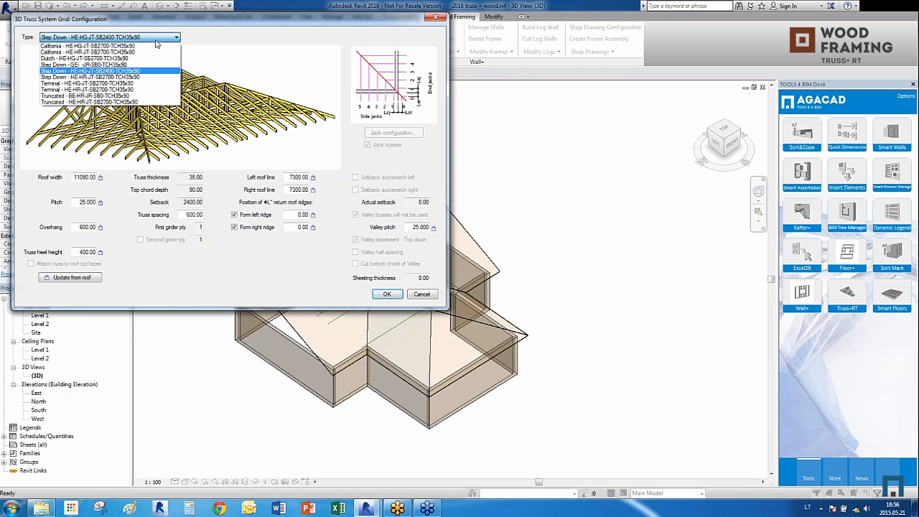
click(152, 52)
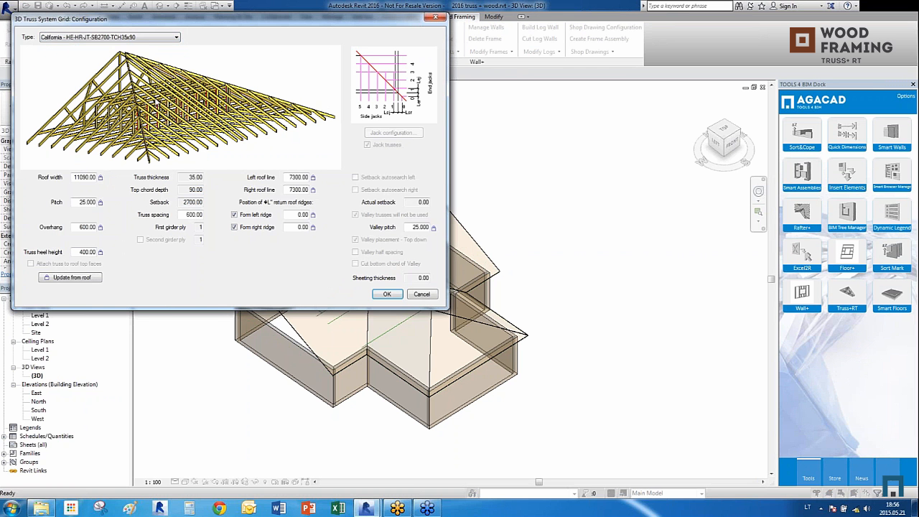
click(147, 38)
click(146, 47)
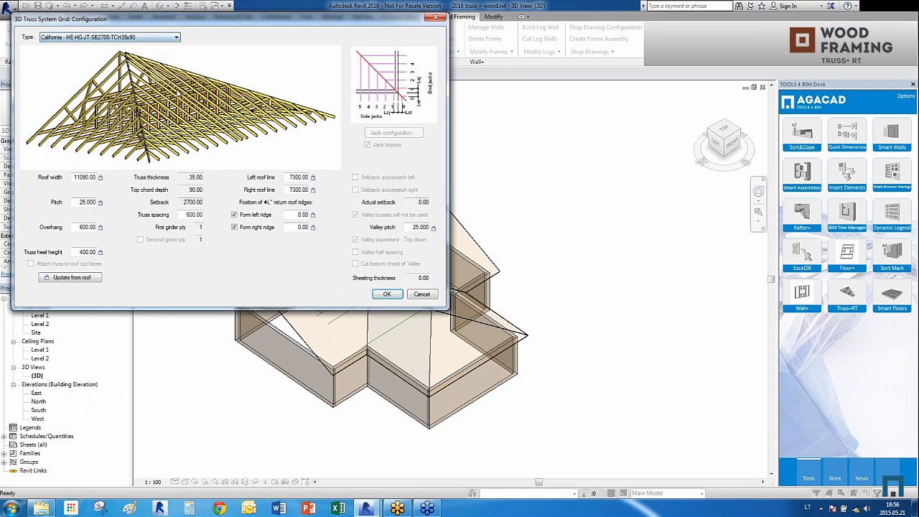
Set the grid type to Step Down - HE-HG-JT-SB2400-TCH35x90 and create the truss system grid on the wing roof
click(157, 38)
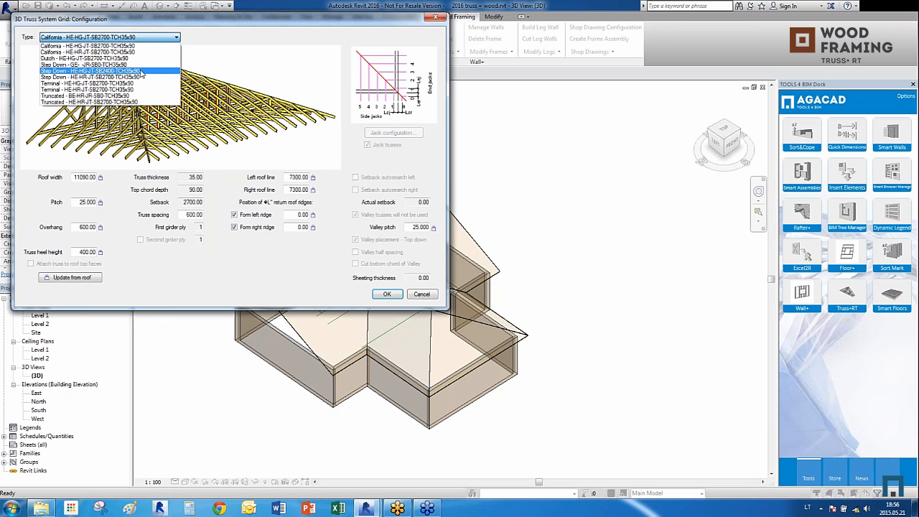
click(142, 72)
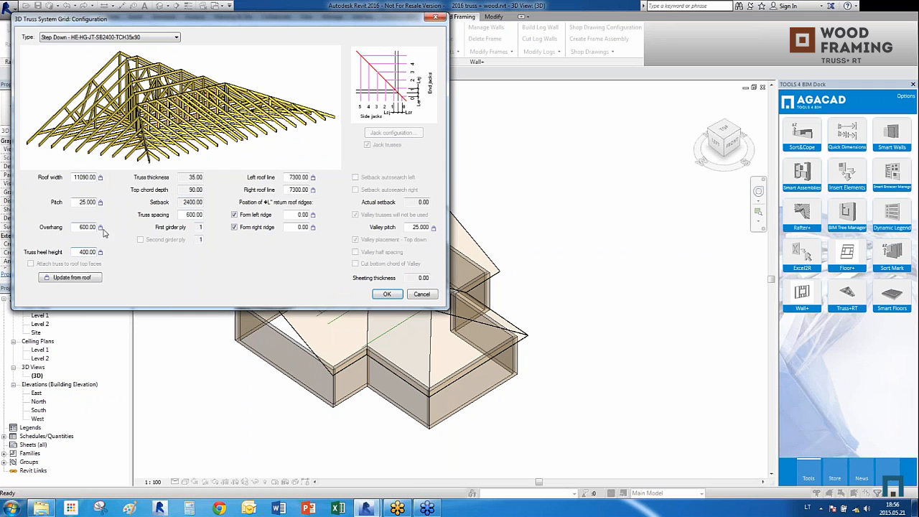
click(387, 295)
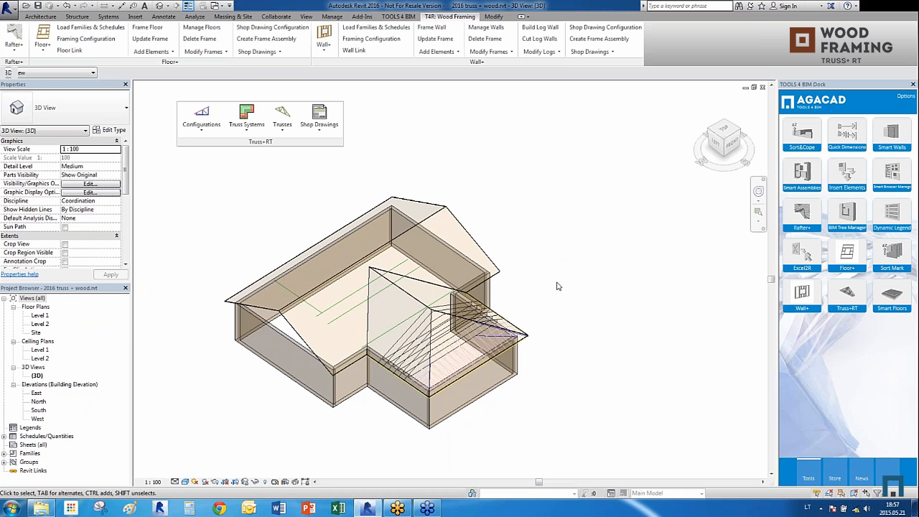
Modify the truss system grid on the projecting wing, setting its first girder ply to 2
scroll(434, 425, up, 3)
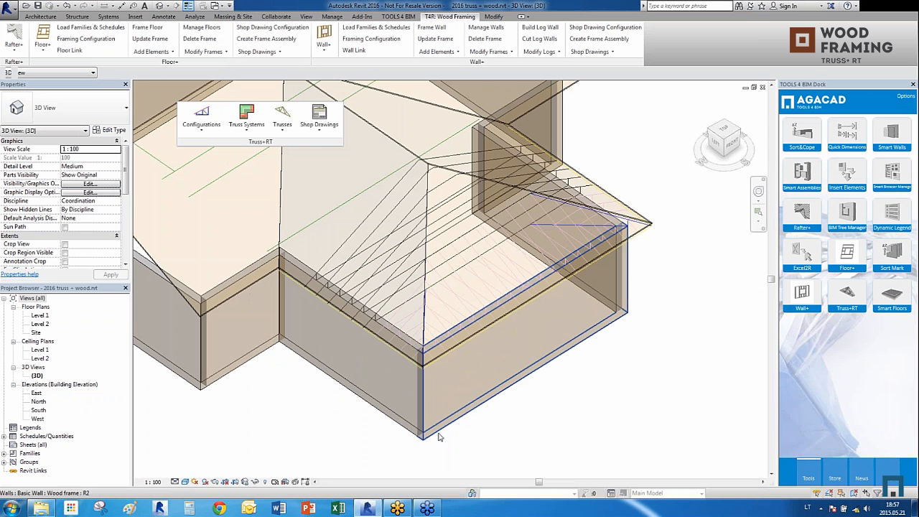
scroll(430, 434, down, 2)
click(390, 306)
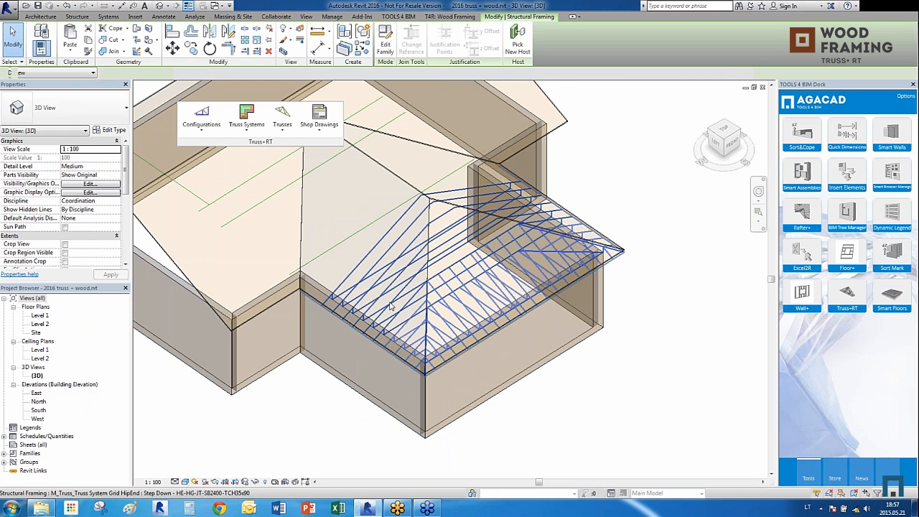
click(255, 134)
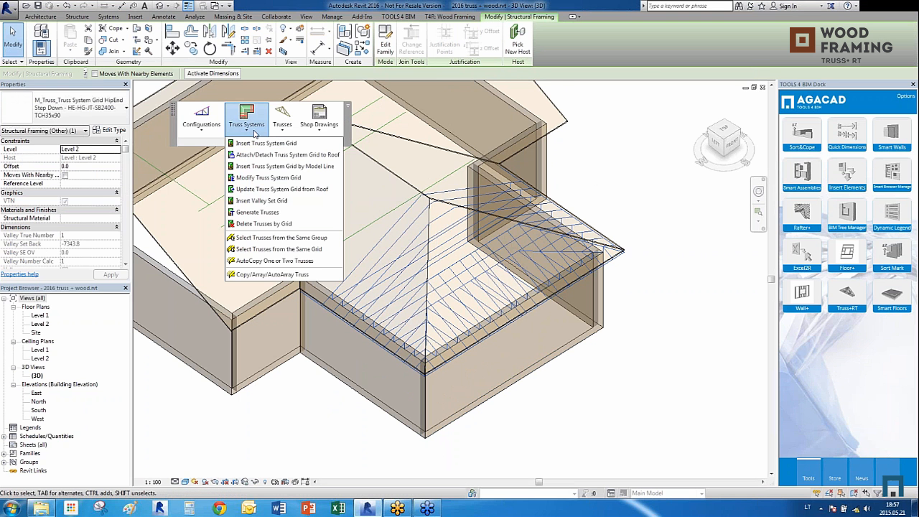
click(256, 178)
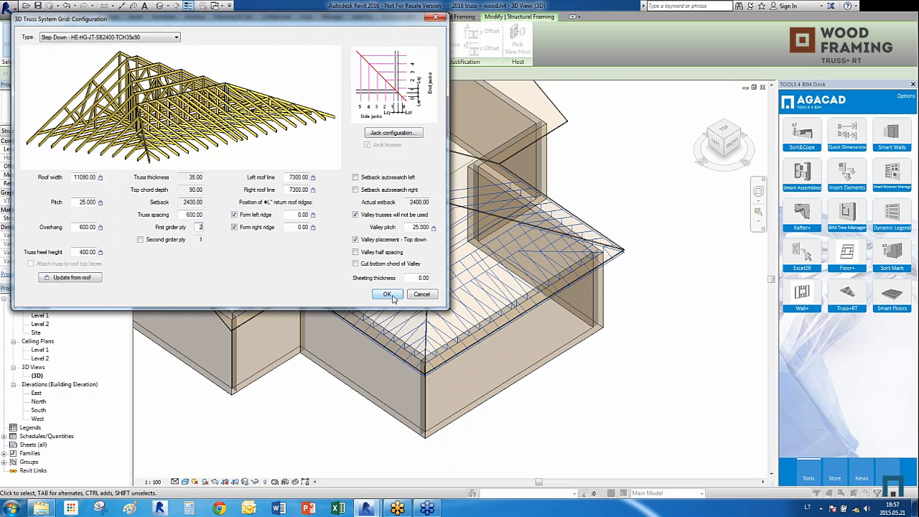
click(388, 296)
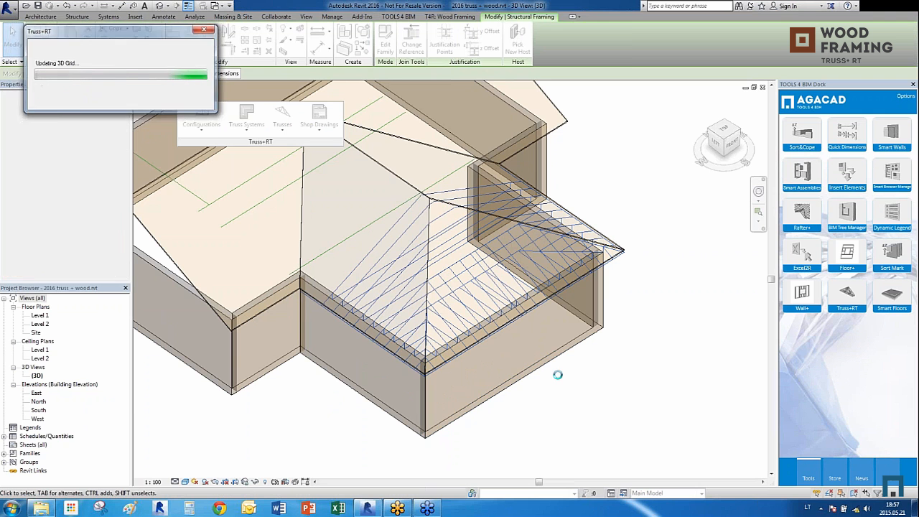
Generate trusses from the wing's truss system grid, using M_Truss_Common Truss Double Howe_1L+1R : W35_TCH90_VW90_DW90_BCH90 for the common trusses
click(548, 431)
scroll(391, 329, up, 5)
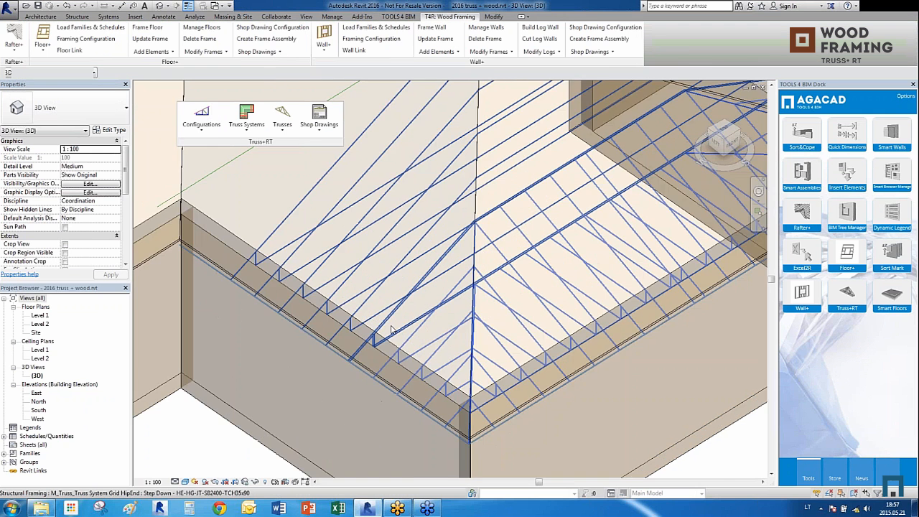
scroll(392, 329, up, 4)
scroll(332, 362, down, 6)
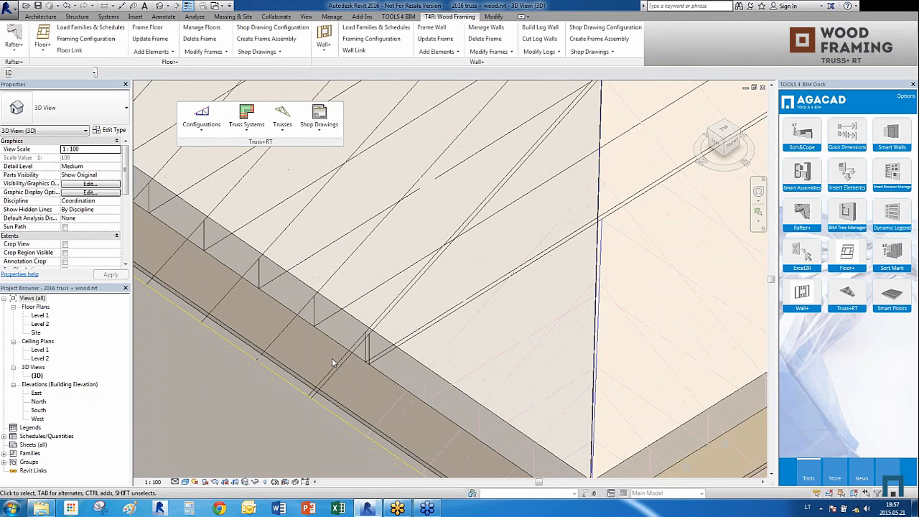
click(332, 362)
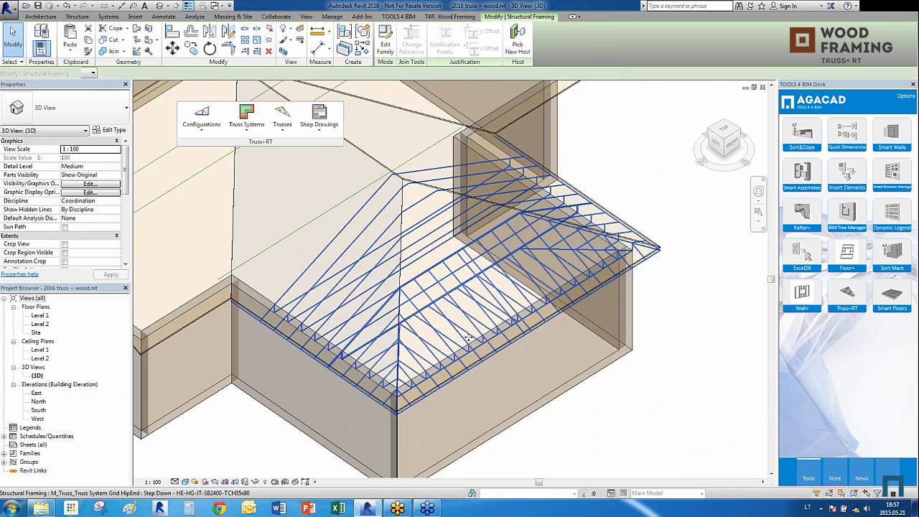
shift+middle_drag(332, 362, 440, 273)
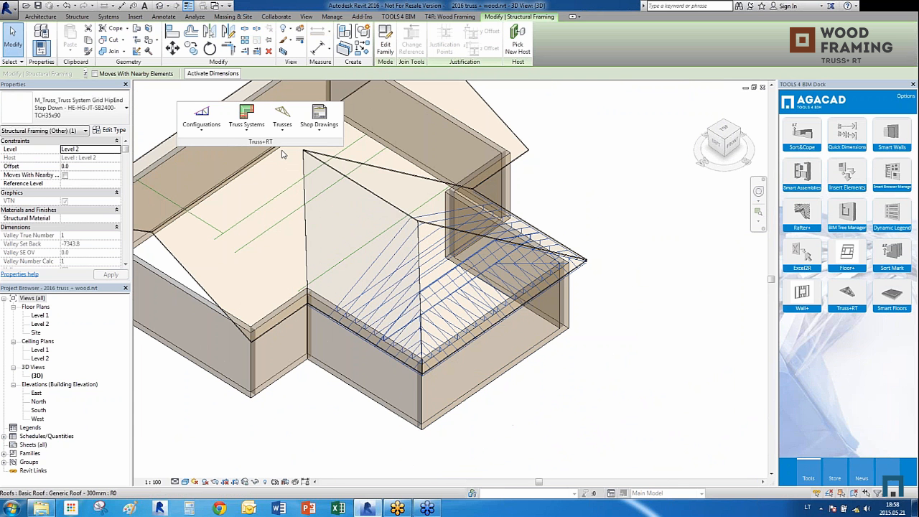
click(247, 118)
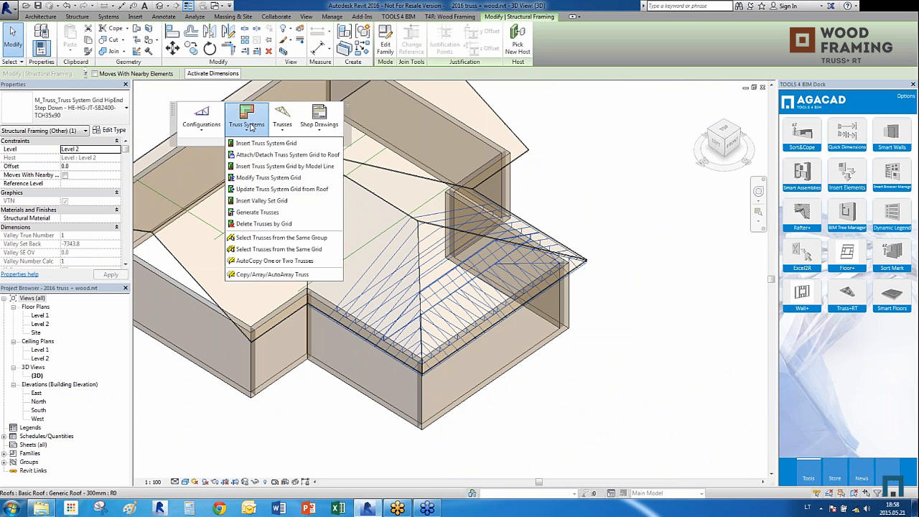
click(251, 213)
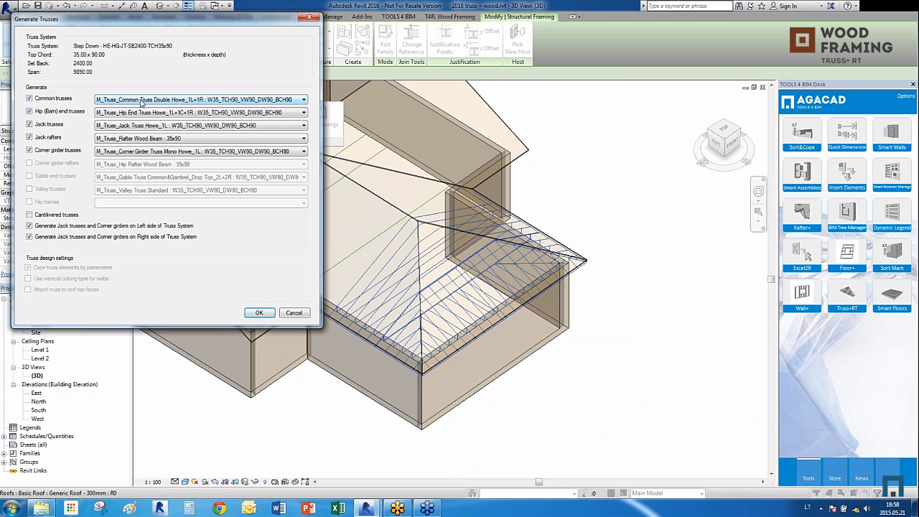
click(166, 102)
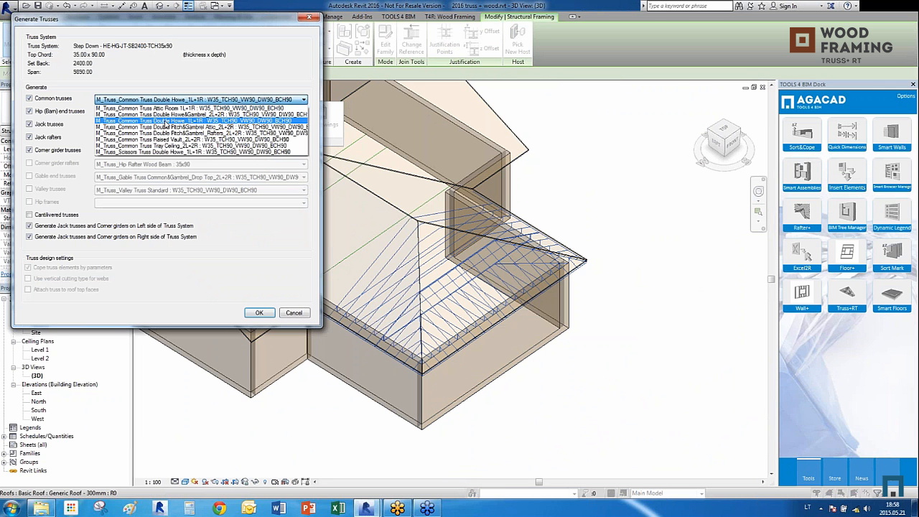
click(166, 122)
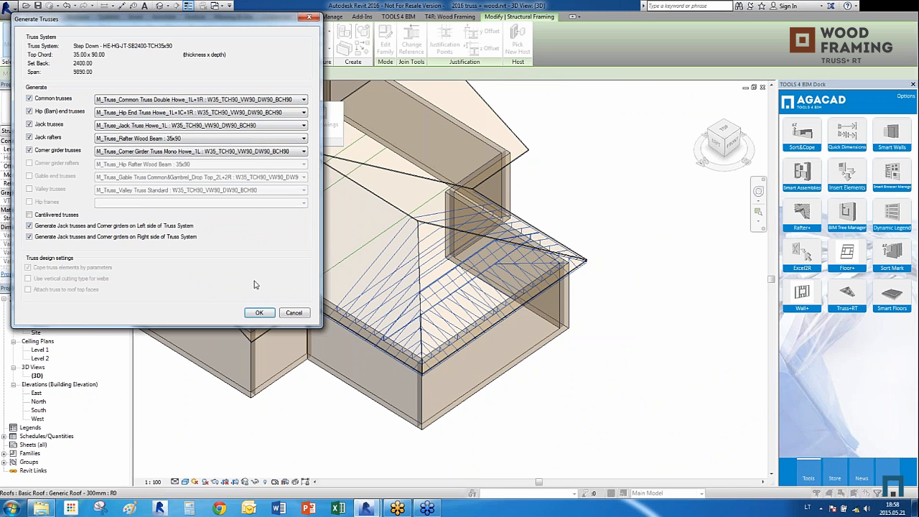
click(262, 315)
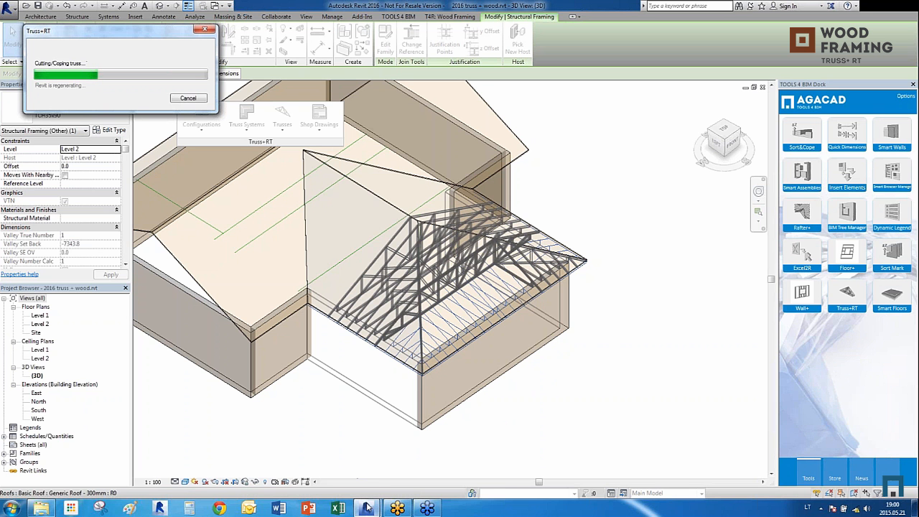
mouse_move(367, 507)
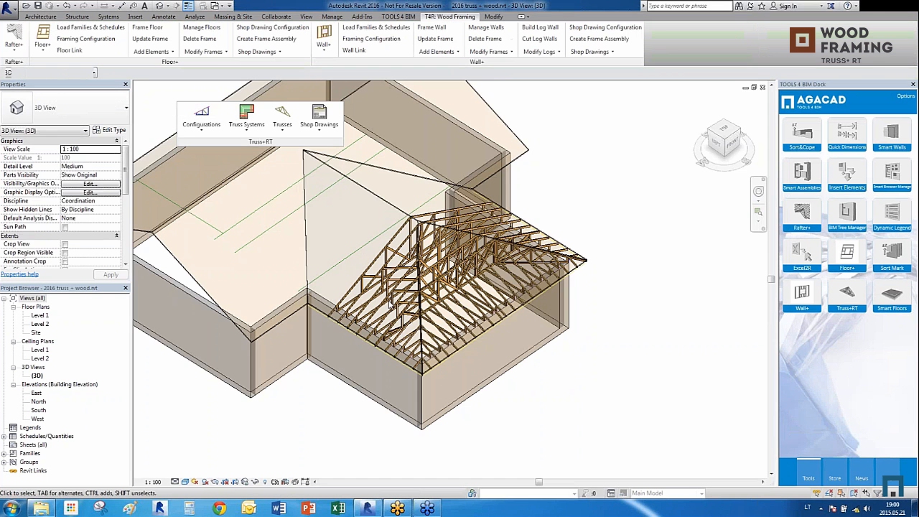
Examine the generated wing trusses at the eave supports, the hip corner and the girder connections
scroll(370, 299, up, 6)
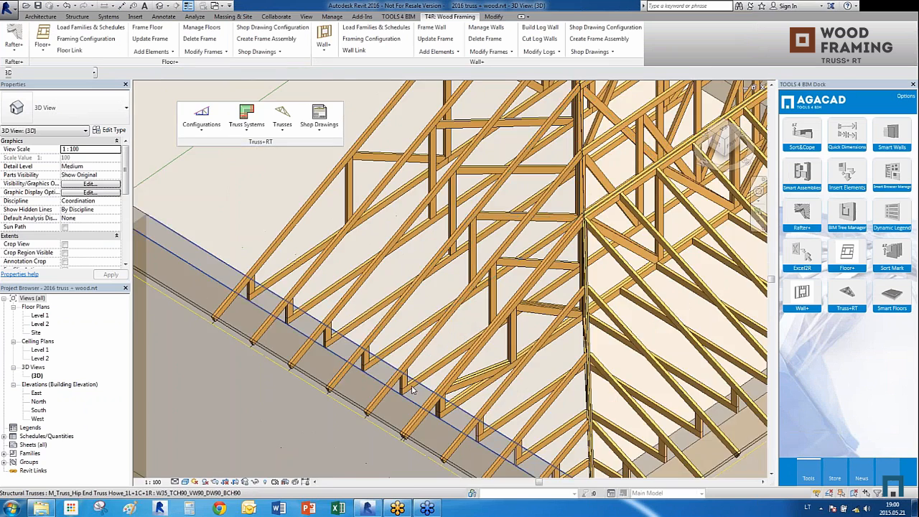
scroll(323, 438, down, 3)
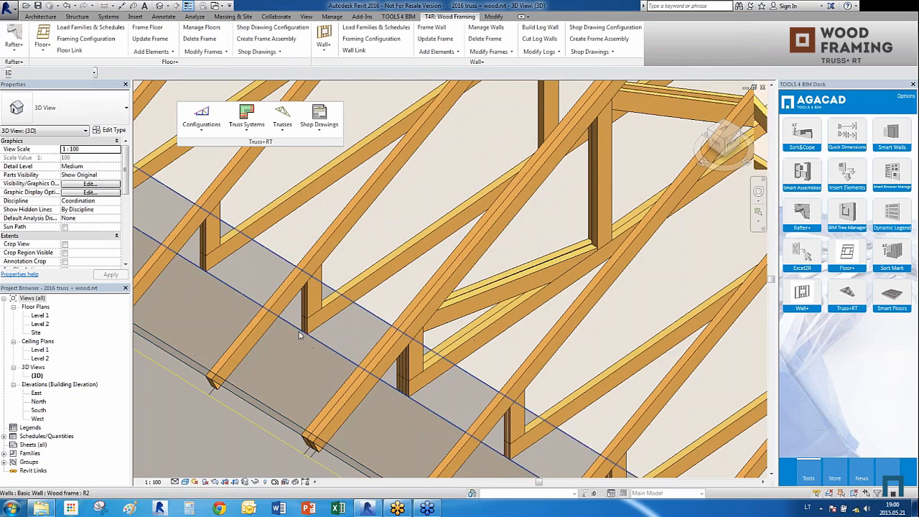
scroll(287, 267, up, 2)
scroll(286, 267, down, 4)
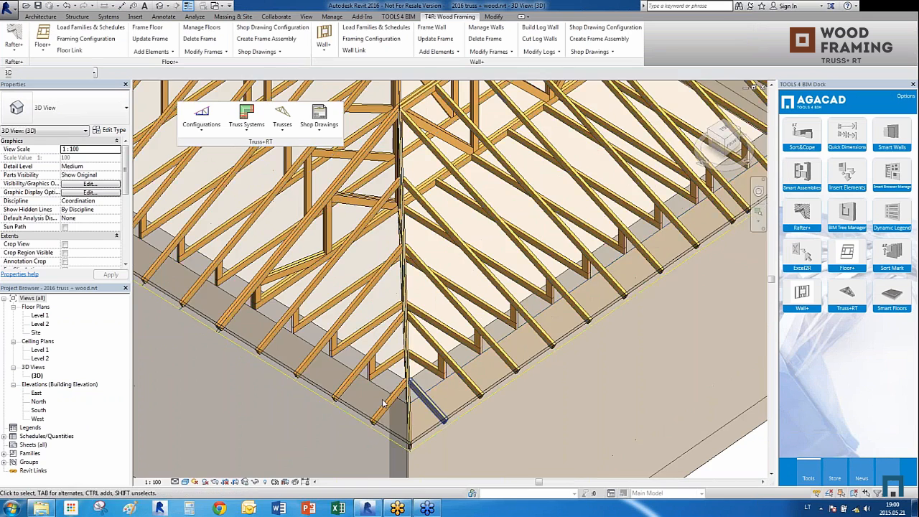
scroll(374, 352, up, 5)
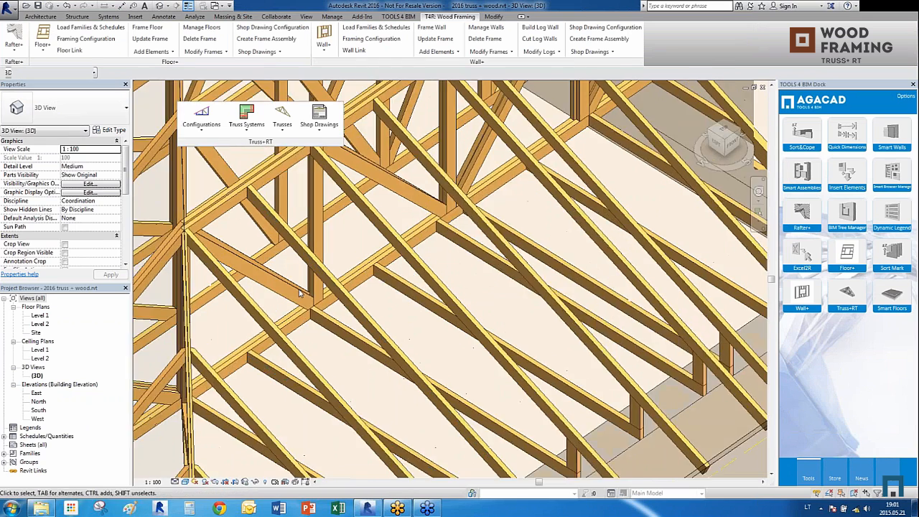
scroll(373, 352, down, 4)
scroll(327, 255, up, 2)
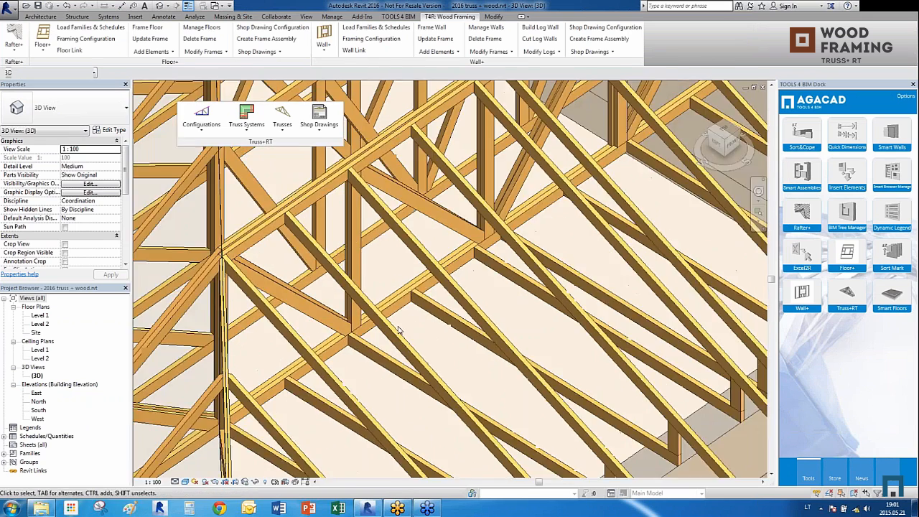
scroll(492, 333, down, 5)
scroll(496, 352, up, 3)
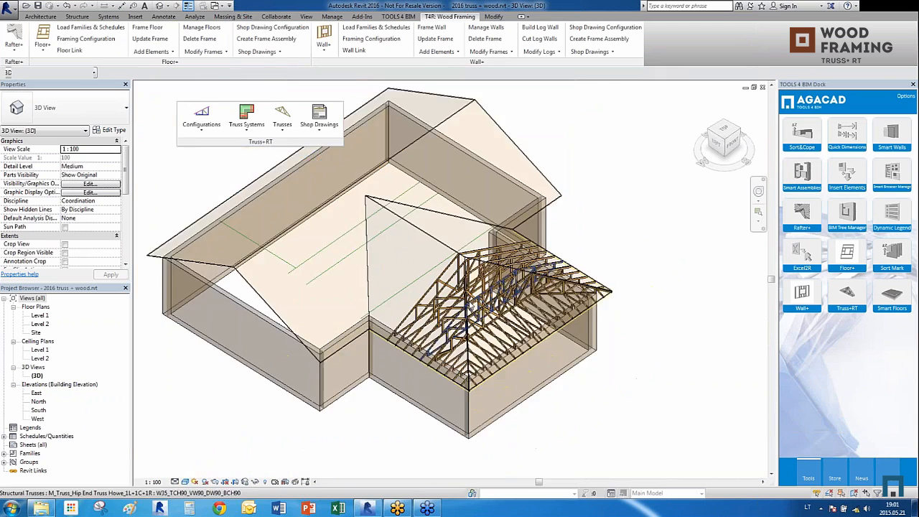
scroll(495, 352, down, 4)
Start attaching a truss system grid to the main roof, with the left gable's roof edge as end slope line
click(302, 313)
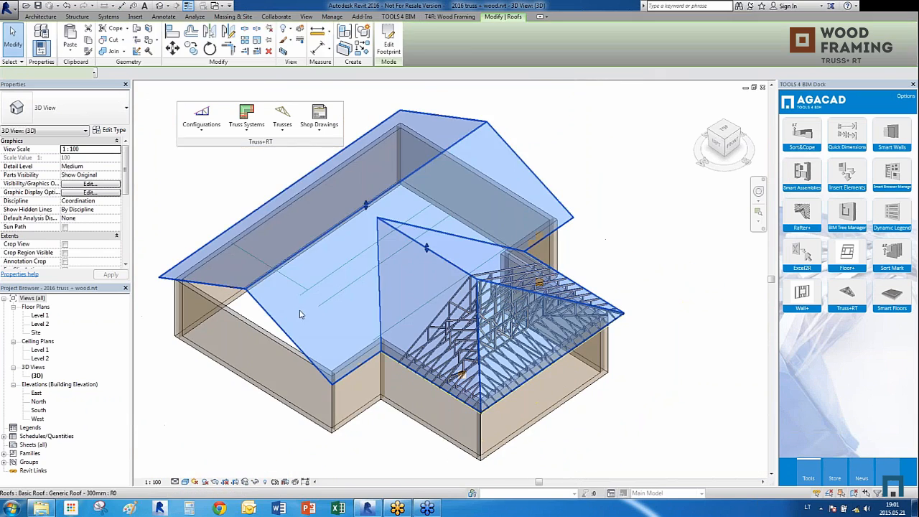
click(246, 117)
click(260, 155)
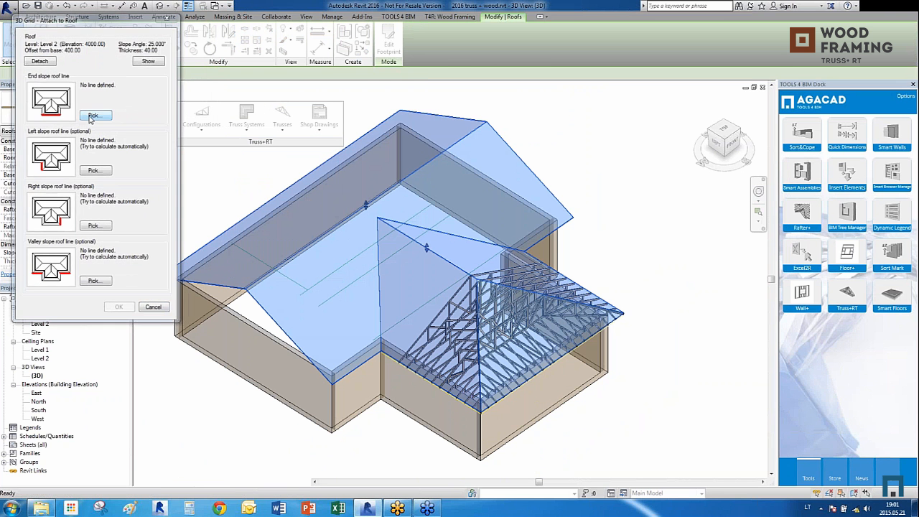
click(95, 115)
click(256, 344)
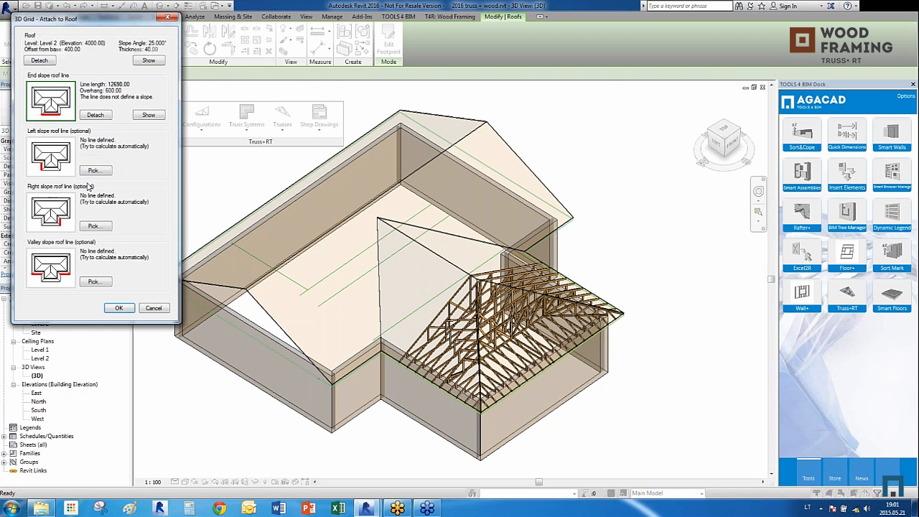
Set the back eave as left, short front eave as right and wing side eave as valley slope line, then create the Step Down - GE- -JR-SB0-TCH35x90 grid
click(94, 172)
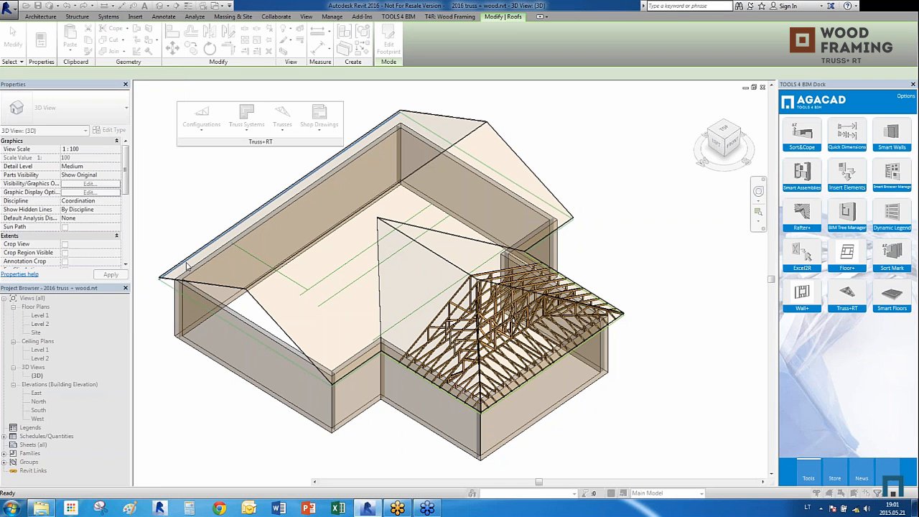
click(186, 265)
click(95, 227)
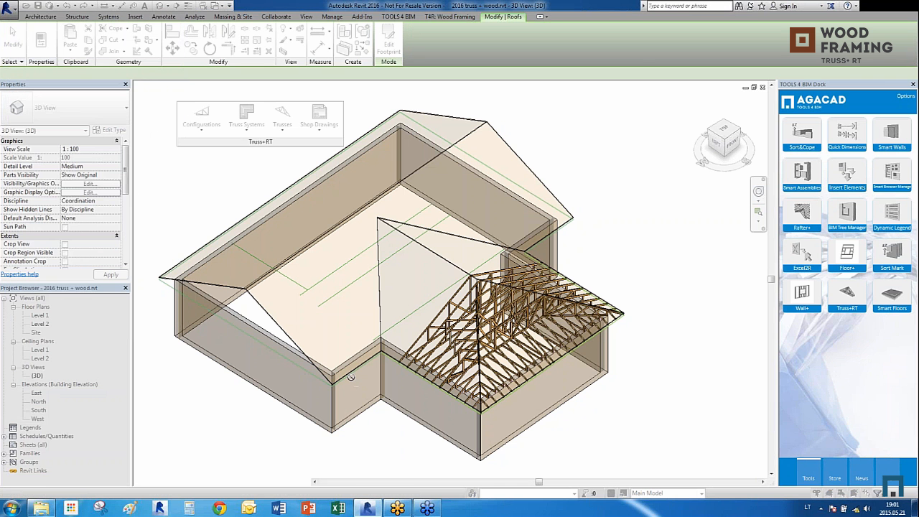
click(316, 371)
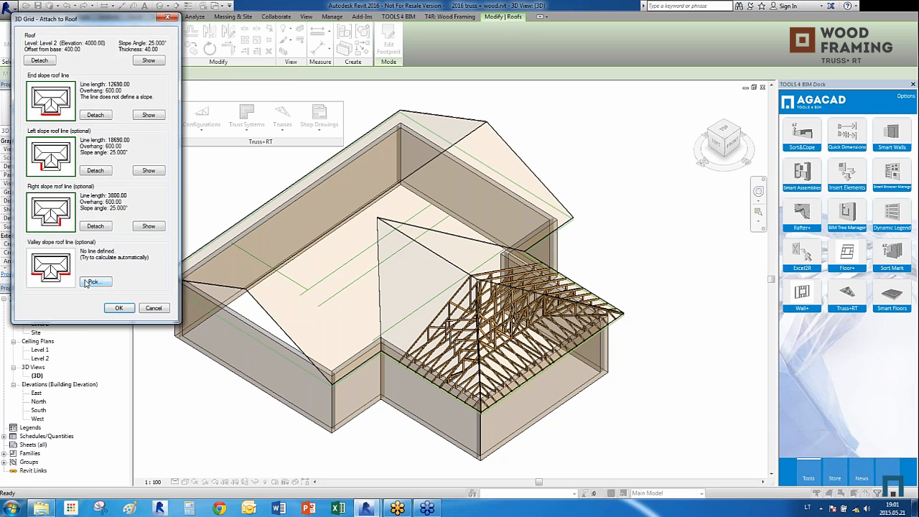
click(94, 282)
click(404, 373)
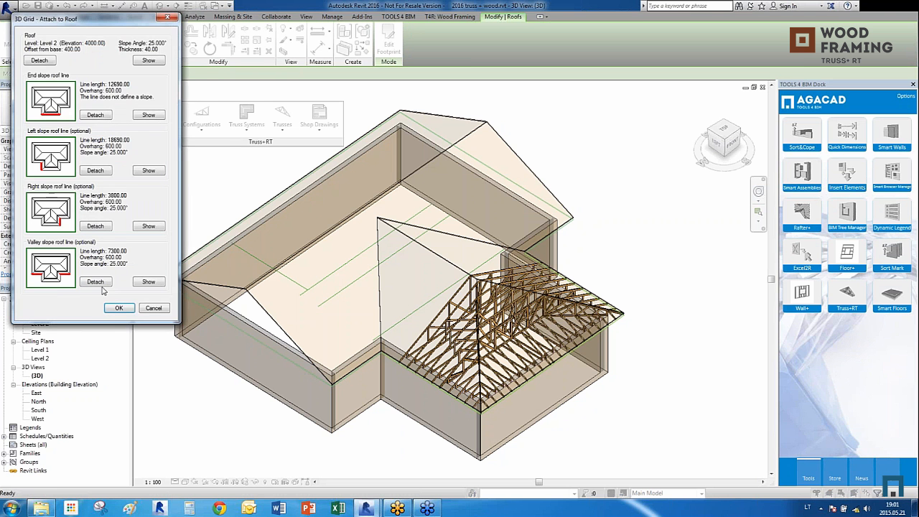
click(117, 308)
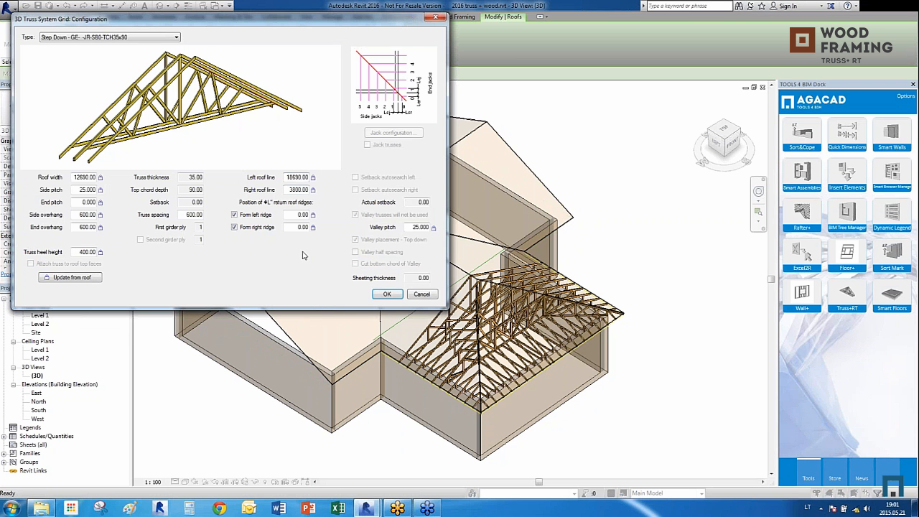
click(384, 295)
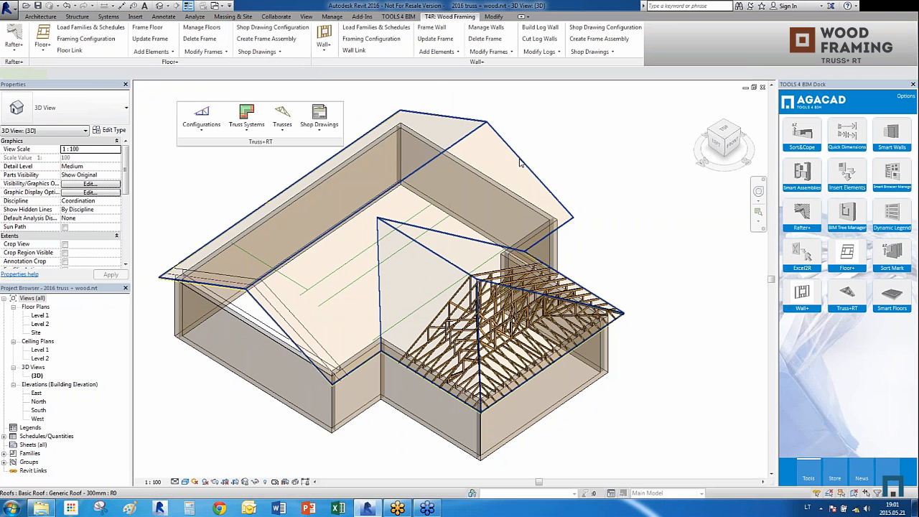
Attach another grid to the roof, defining the right gable's edge as end slope line and its adjoining short front eave as left slope line
click(177, 266)
click(246, 122)
click(256, 148)
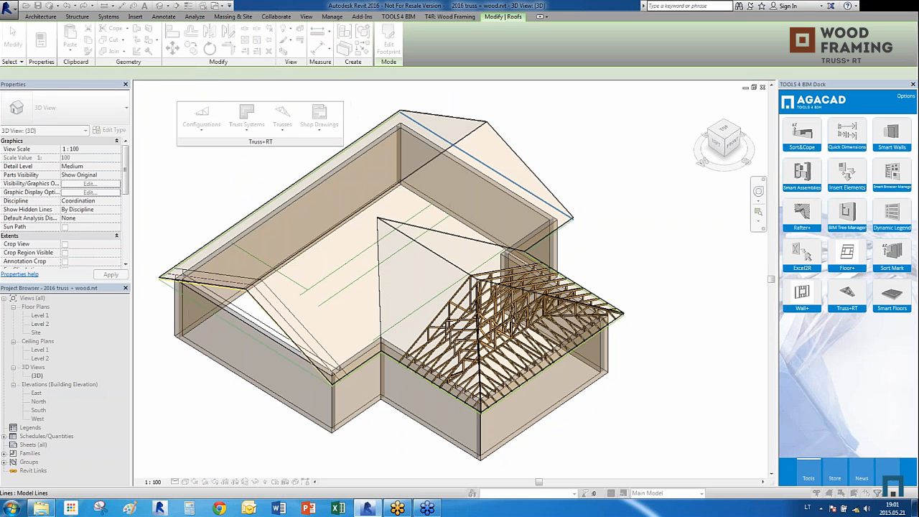
click(557, 234)
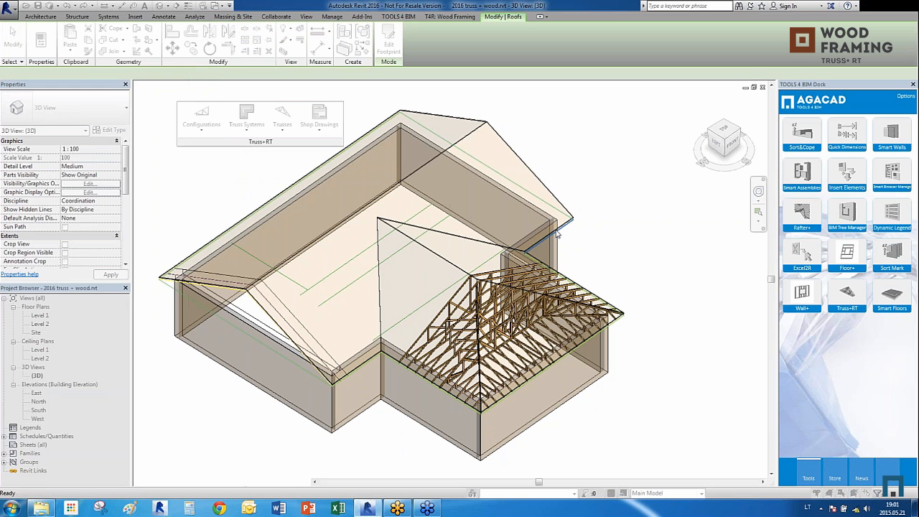
Define the back eave as right slope line and a wing side eave as valley slope line, then create the right gable's truss system grid
click(96, 226)
click(352, 152)
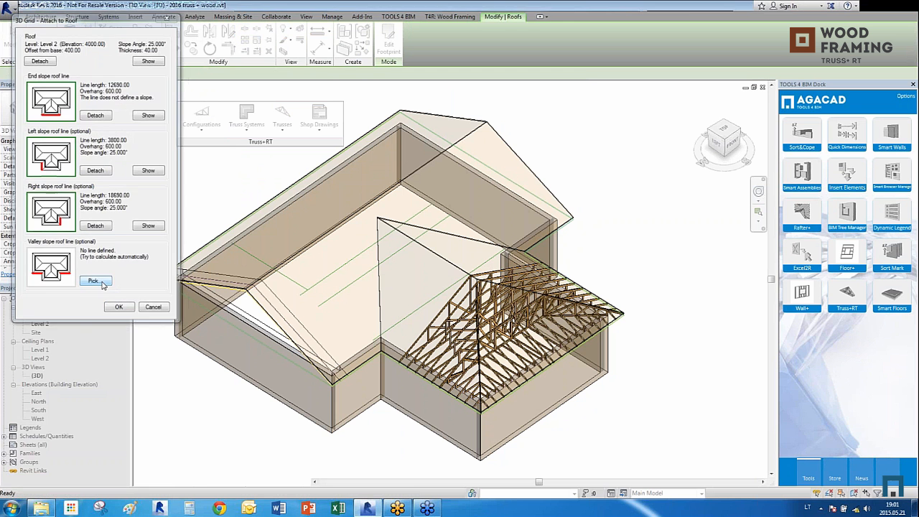
click(94, 281)
click(282, 294)
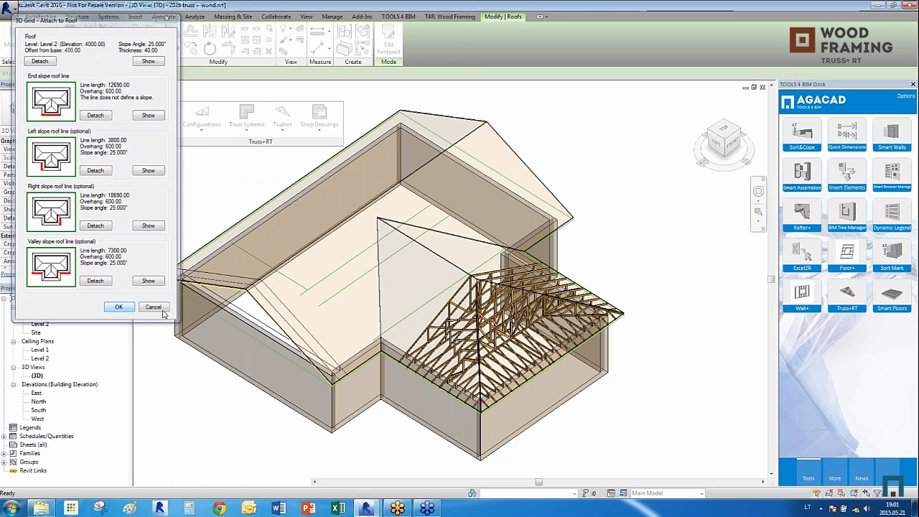
click(119, 304)
click(386, 295)
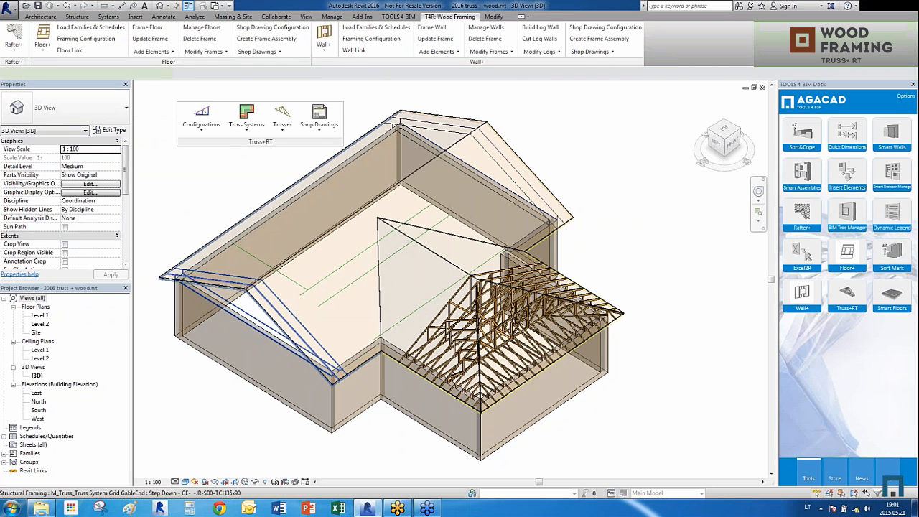
Generate the common trusses, jack rafters and gable end trusses from the left gable's truss system grid
click(314, 350)
click(246, 116)
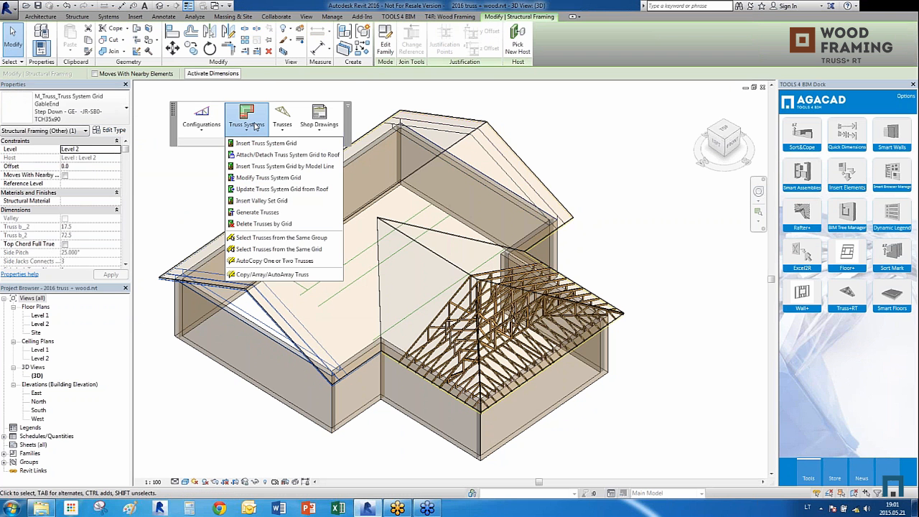
click(256, 212)
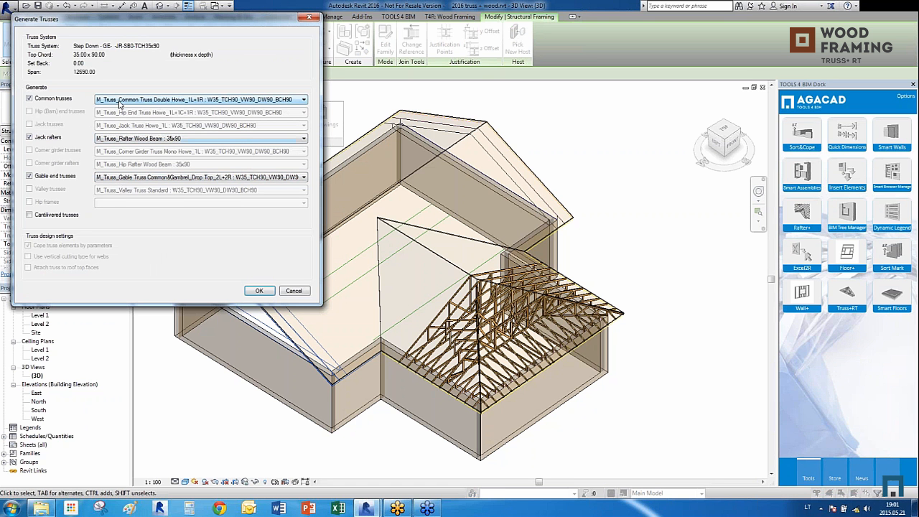
click(260, 290)
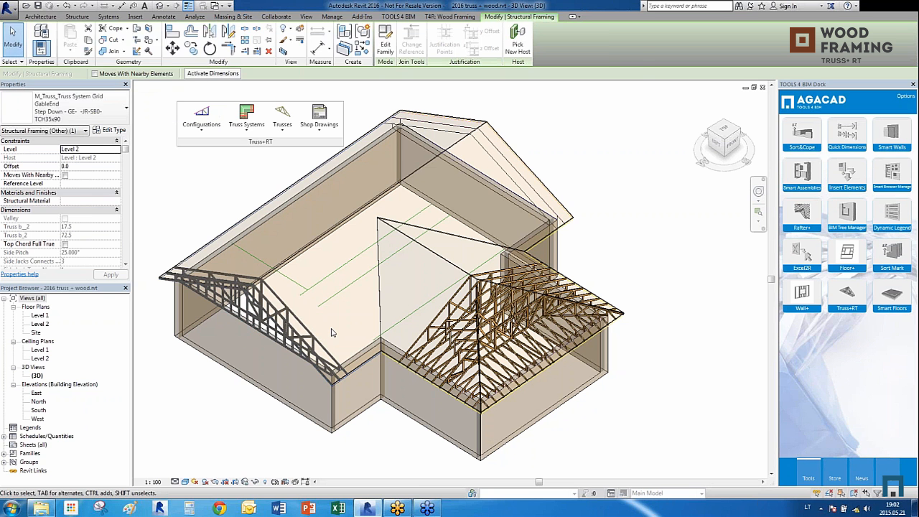
Generate the common trusses, jack rafters and gable end trusses from the right gable's truss system grid
click(515, 196)
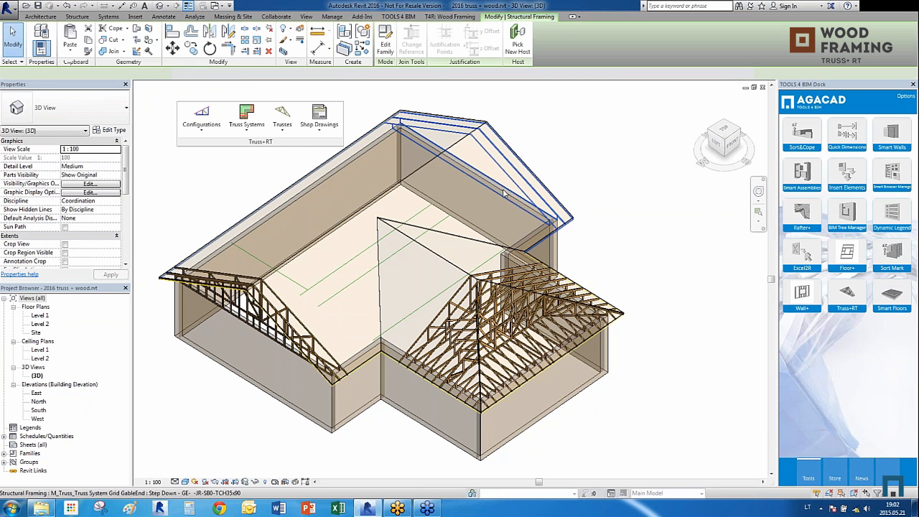
click(280, 129)
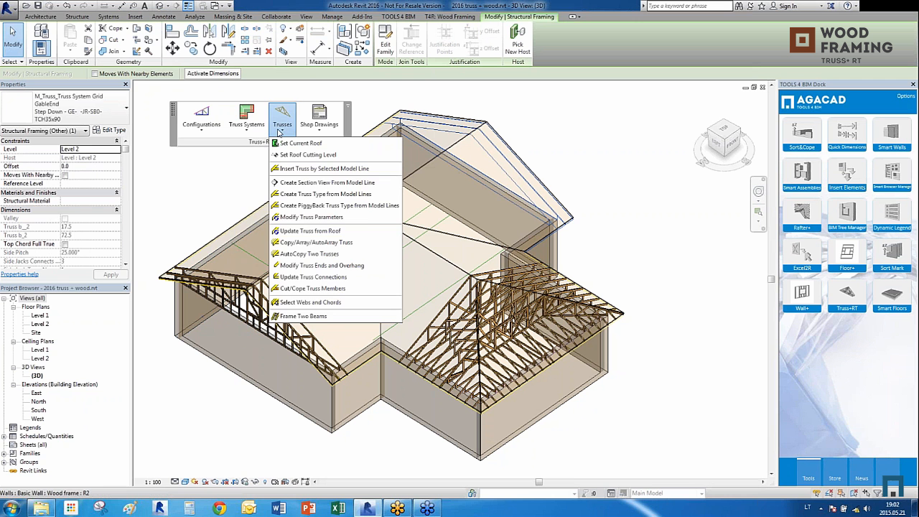
click(253, 127)
click(261, 217)
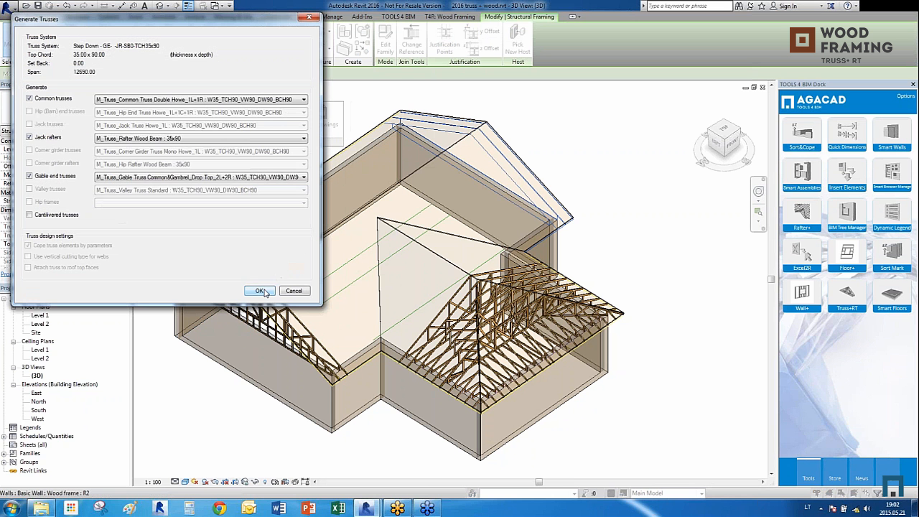
click(260, 291)
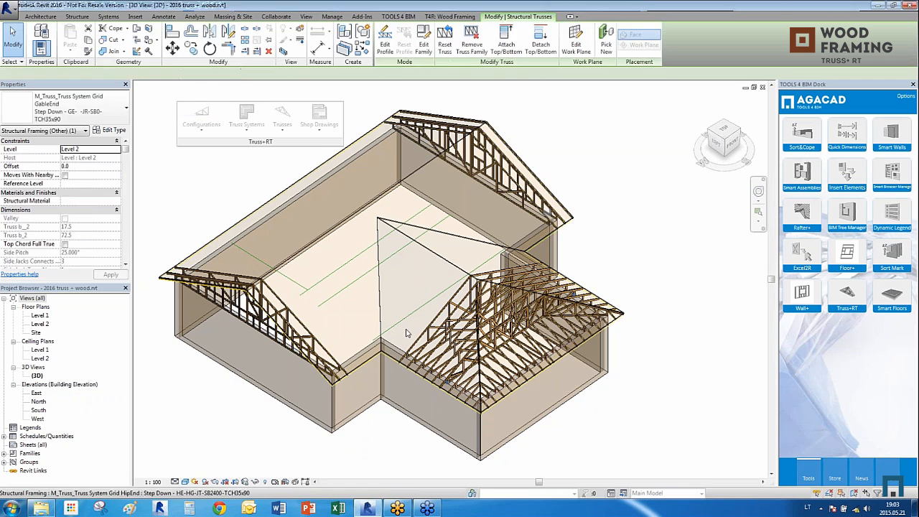
Array the left gable's common truss at 600 mm spacing along the roof up to the wing's valley corner
shift+middle_drag(424, 334, 394, 332)
scroll(394, 330, up, 1)
click(308, 358)
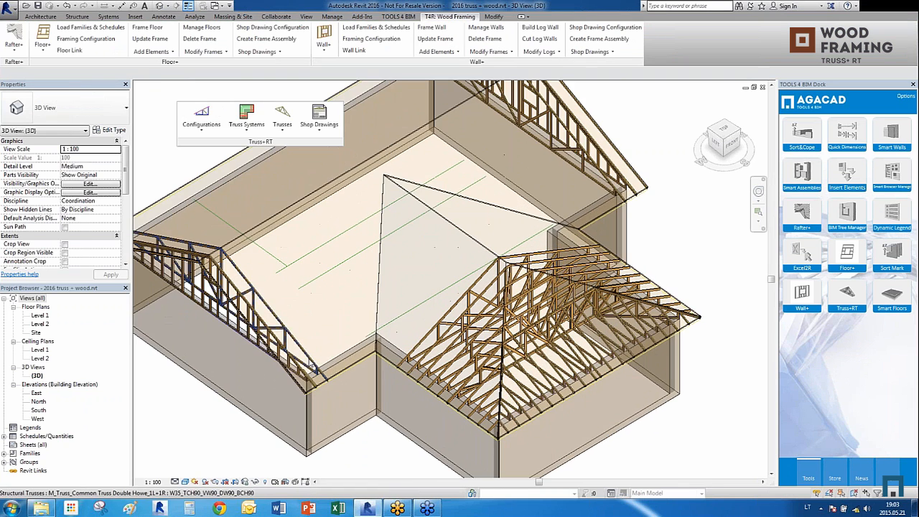
click(251, 128)
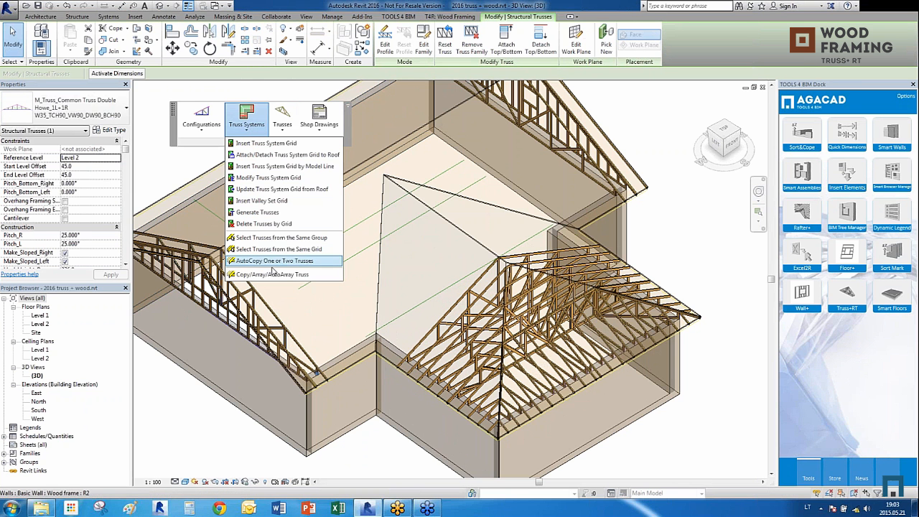
click(272, 274)
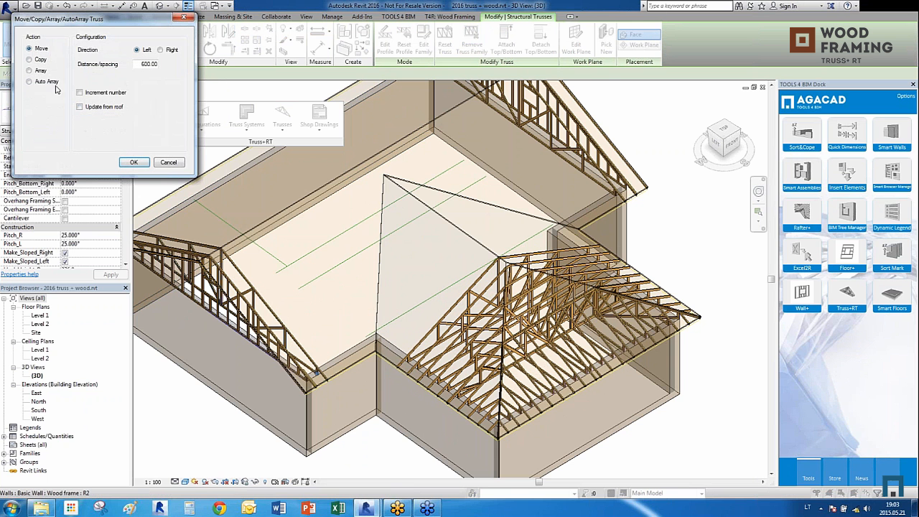
click(41, 71)
click(133, 163)
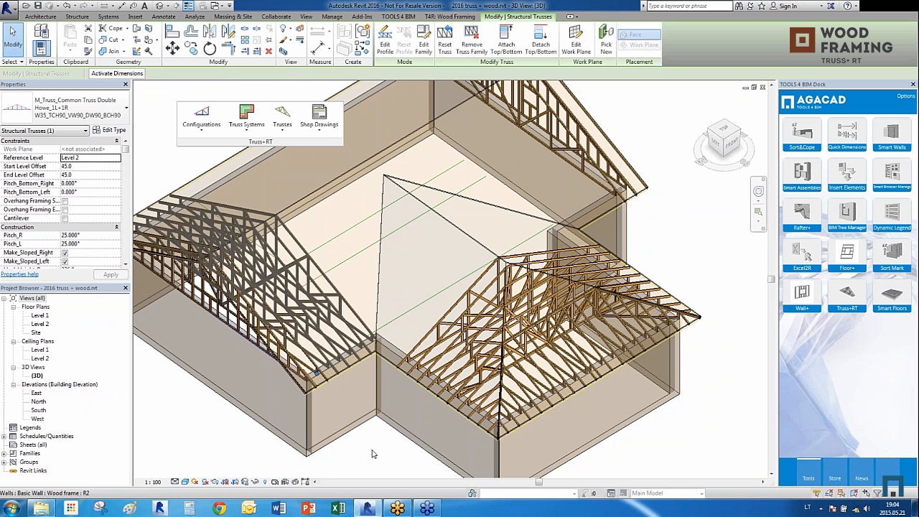
Array the wing's innermost common truss at 600 mm spacing with a total amount of 4, and check the valley corner
scroll(365, 347, up, 5)
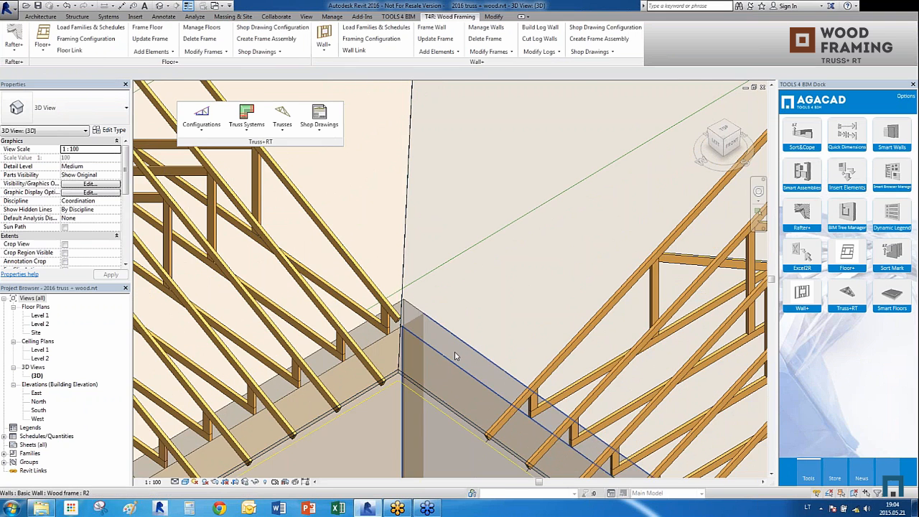
shift+middle_drag(455, 355, 484, 361)
scroll(403, 324, down, 3)
click(483, 362)
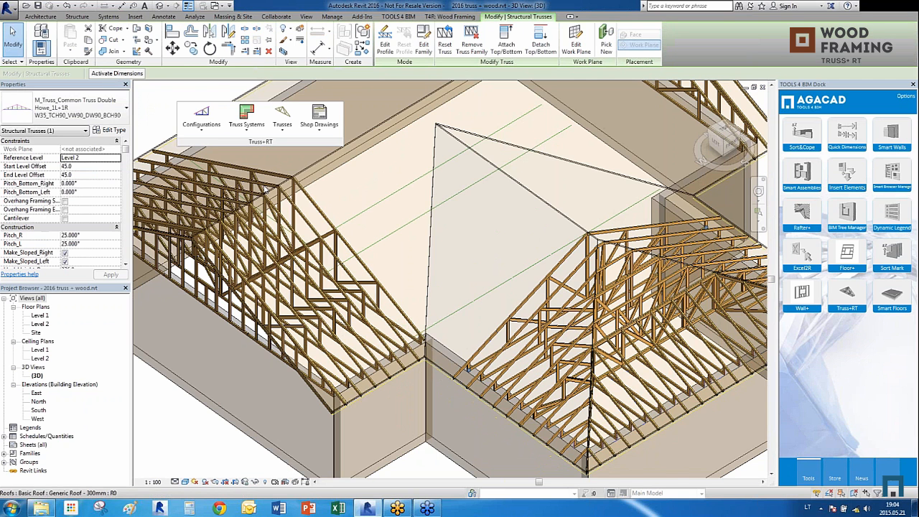
click(239, 131)
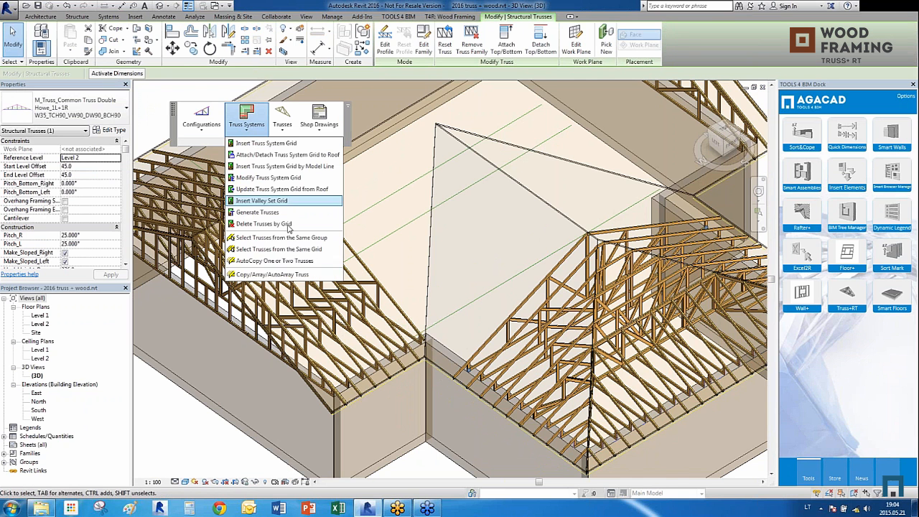
click(280, 272)
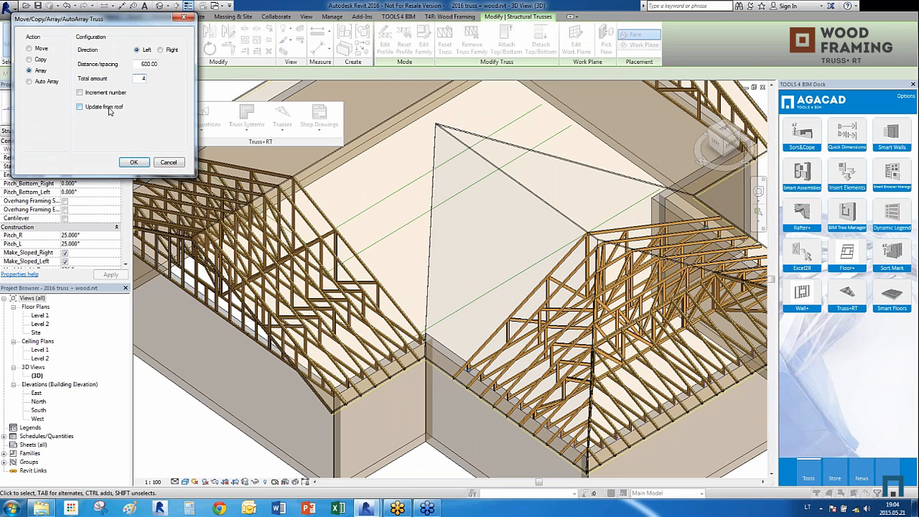
click(133, 163)
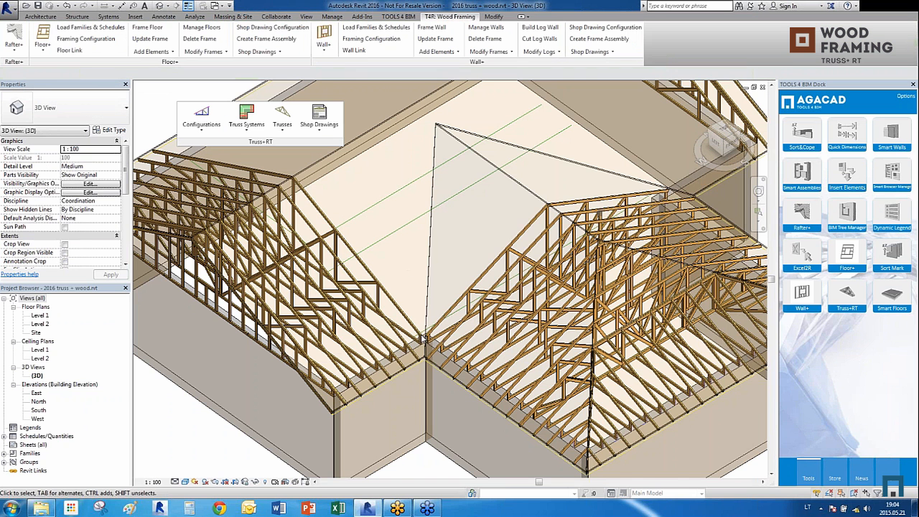
scroll(424, 343, up, 5)
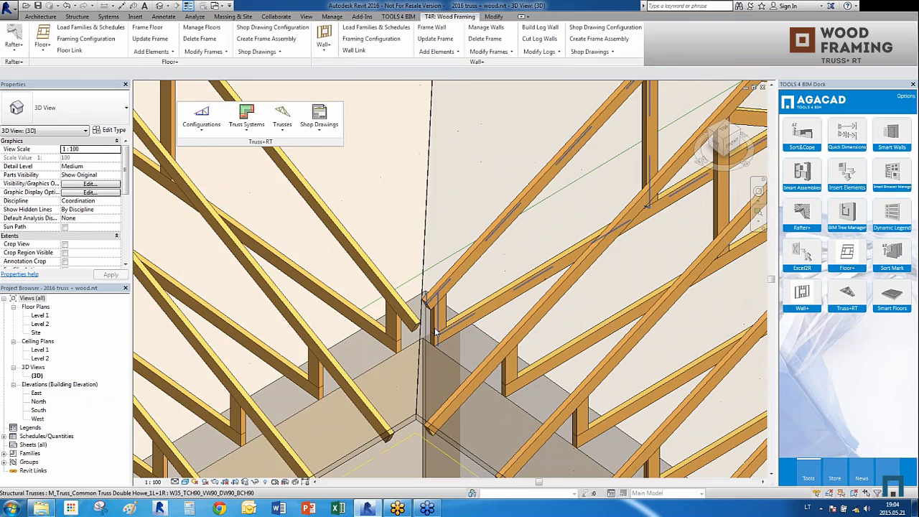
click(393, 395)
key(Escape)
Array the right gable's common truss to the left at 600 mm spacing, total amount 6, with Update from roof enabled
scroll(383, 375, down, 4)
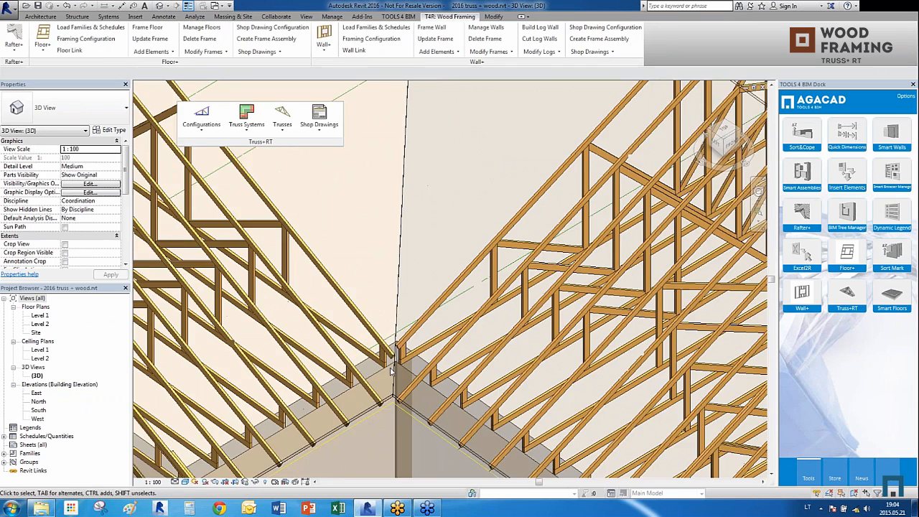
scroll(392, 366, down, 5)
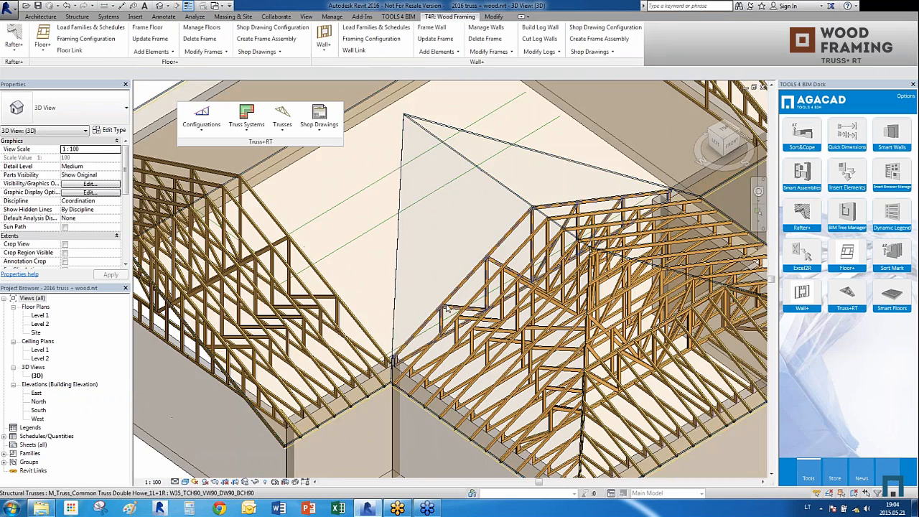
scroll(404, 343, down, 5)
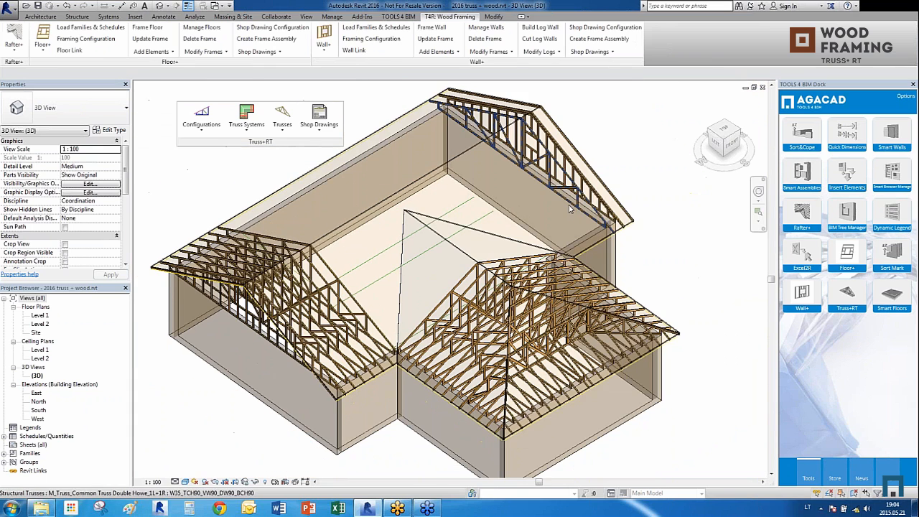
click(544, 198)
scroll(544, 199, up, 4)
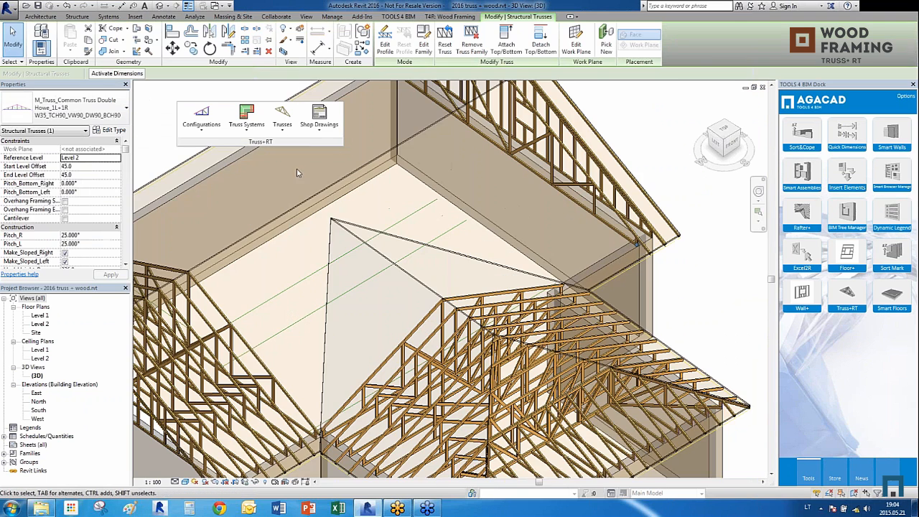
click(246, 118)
click(248, 276)
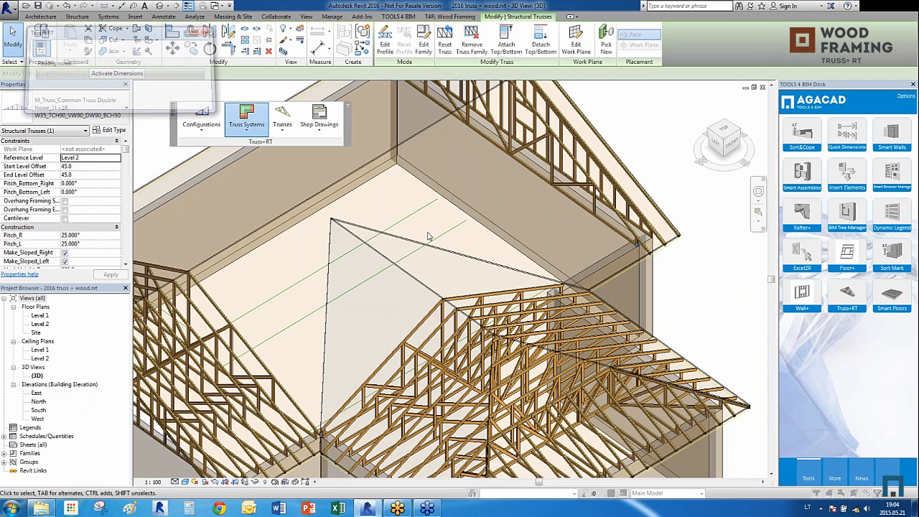
click(40, 70)
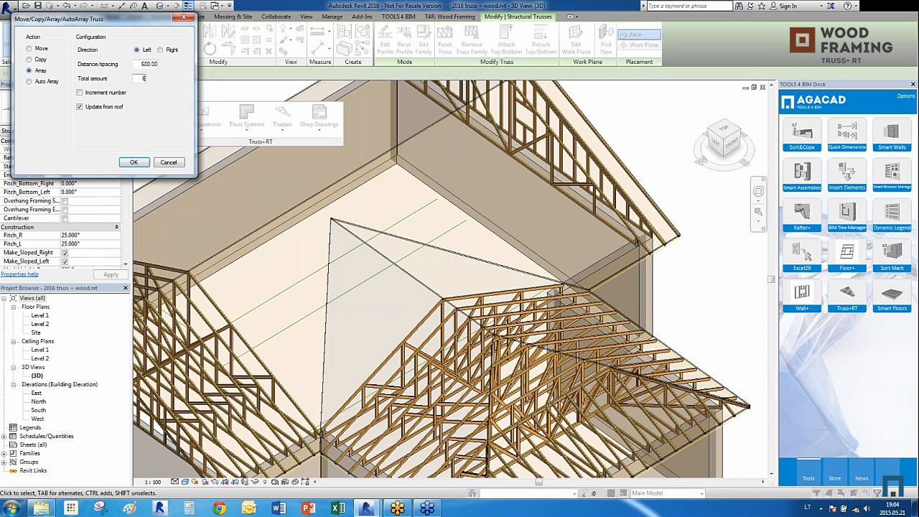
click(137, 161)
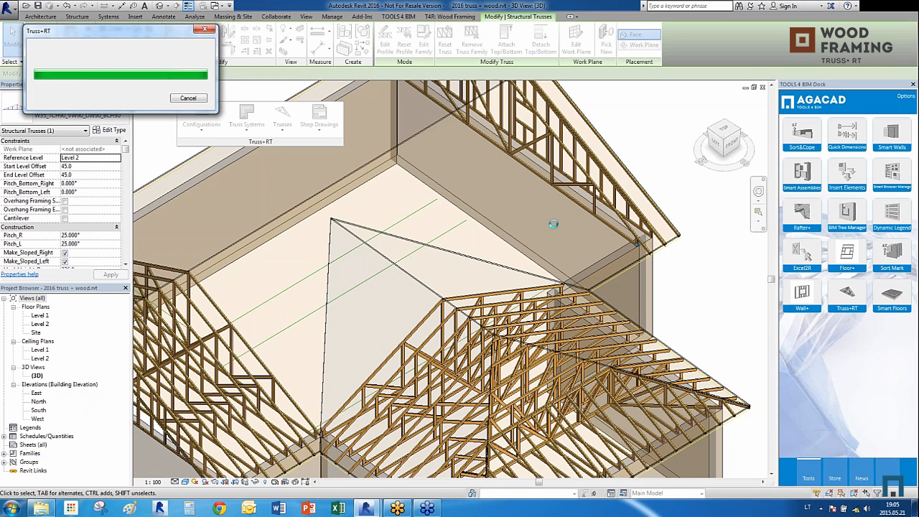
scroll(431, 267, down, 2)
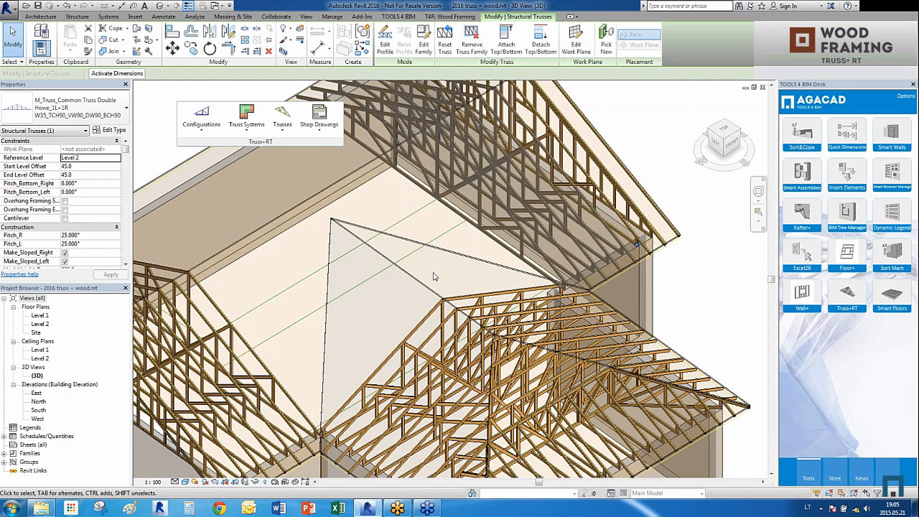
key(Escape)
scroll(374, 349, down, 1)
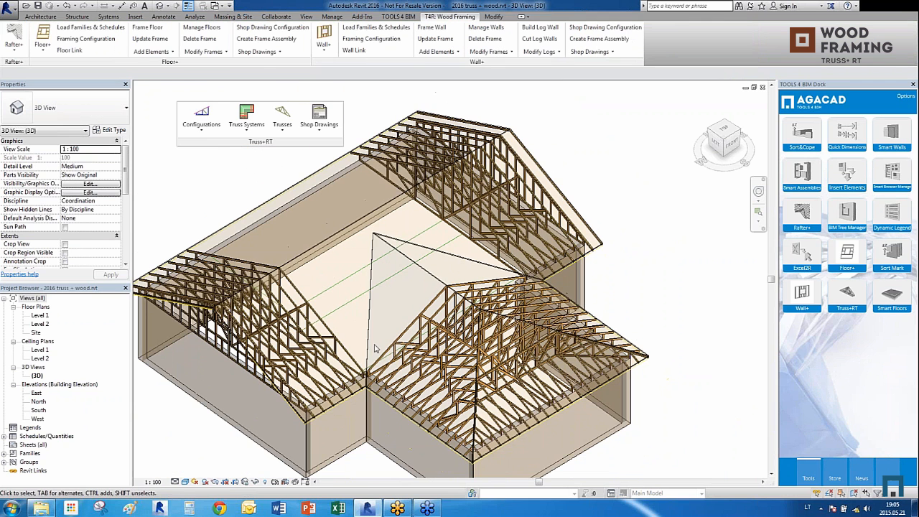
Select the model line that spans between the two gable truss sets closest to the wing's trusses
scroll(377, 348, up, 4)
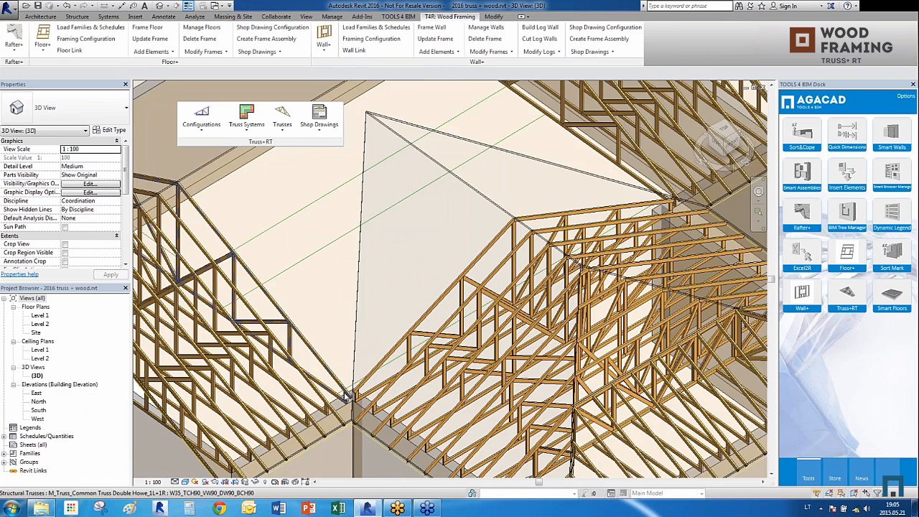
scroll(346, 394, up, 3)
scroll(345, 394, down, 2)
click(346, 395)
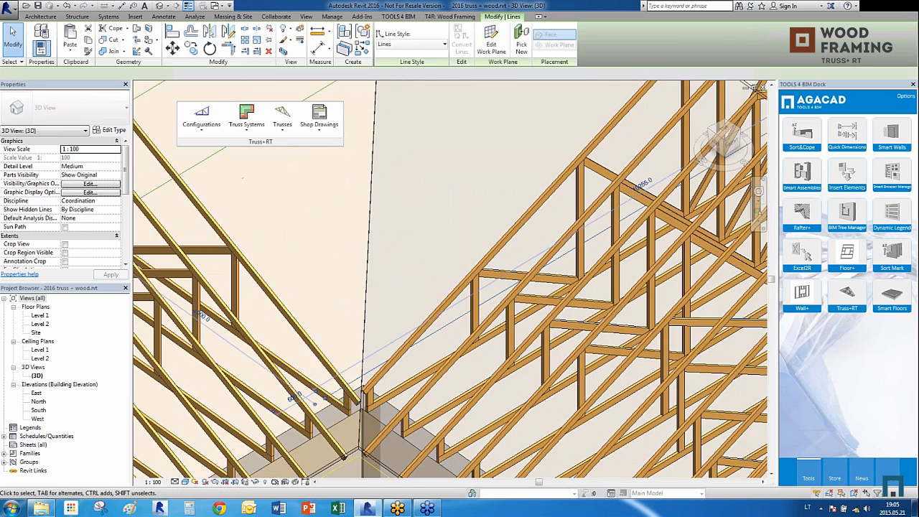
scroll(347, 395, up, 2)
scroll(334, 366, down, 3)
Examine in the Level 2 floor plan where the selected model line ends against the gable trusses, and return to the 3D view
double_click(43, 324)
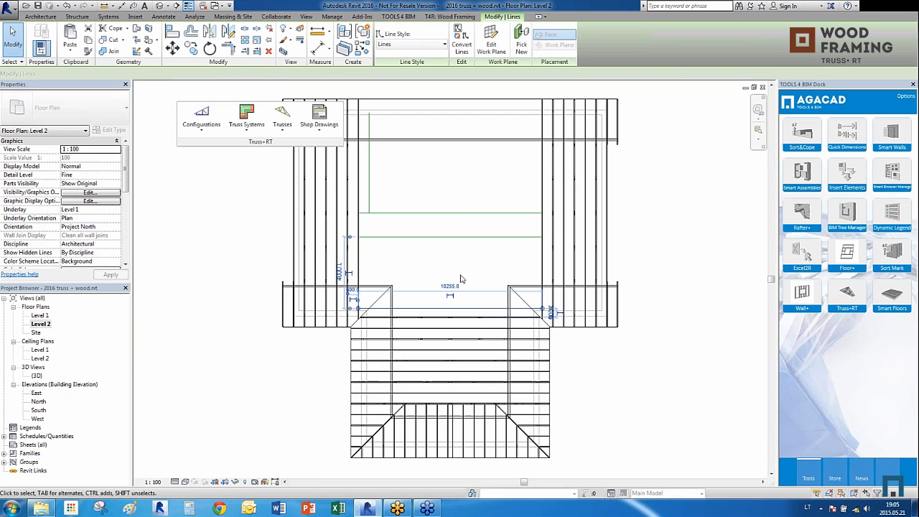
scroll(352, 316, up, 5)
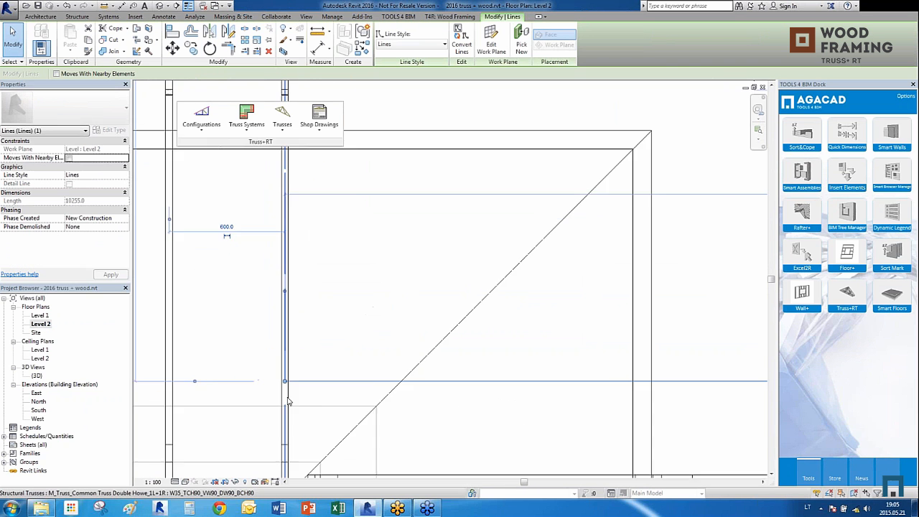
scroll(241, 345, down, 4)
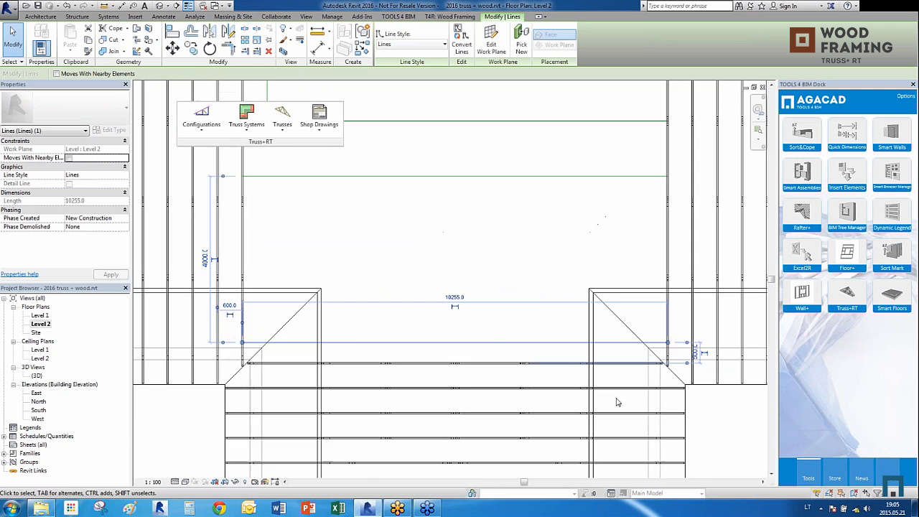
scroll(668, 368, up, 2)
scroll(668, 367, down, 2)
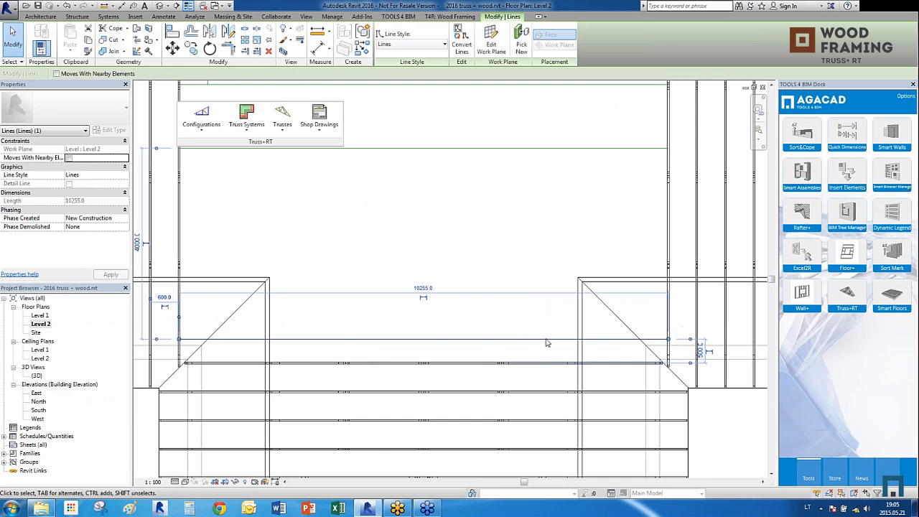
scroll(545, 343, down, 2)
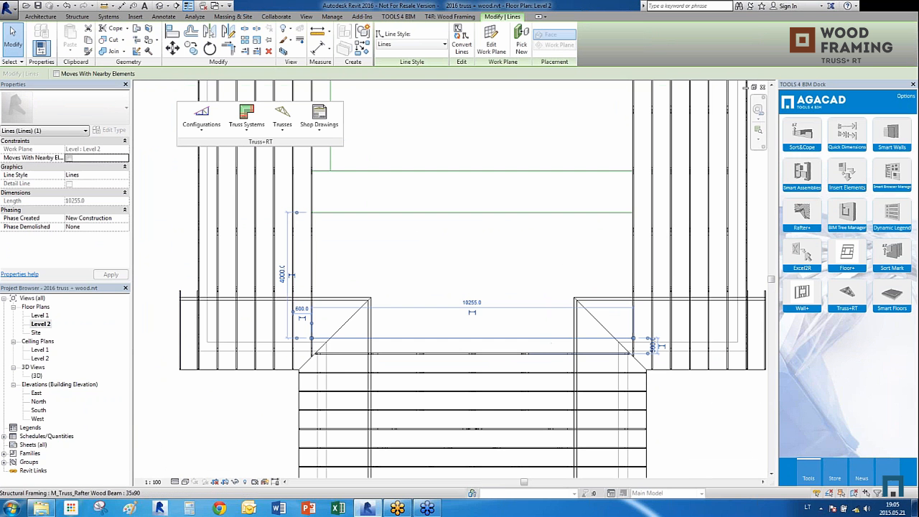
double_click(37, 376)
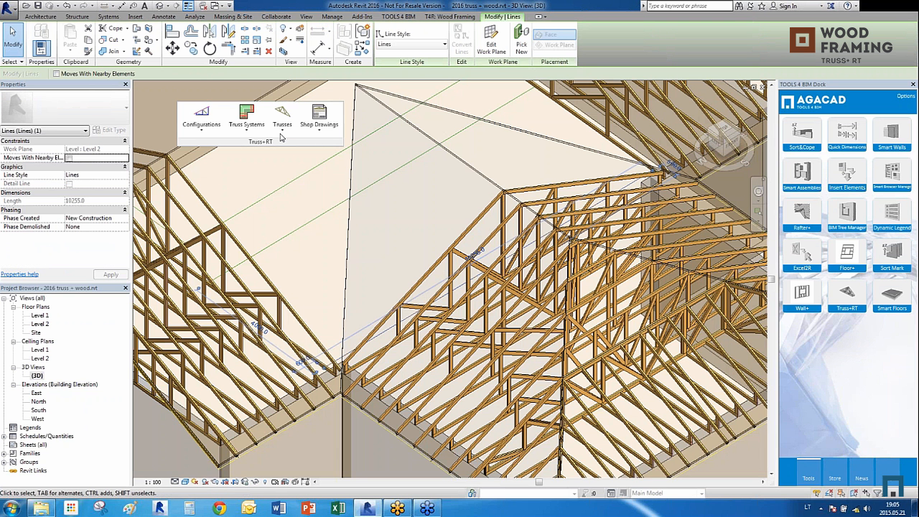
Insert an M_Truss_Common Truss Double Howe&Gambrel_2L+2R along the selected model line and check its end at the valley corner
click(282, 122)
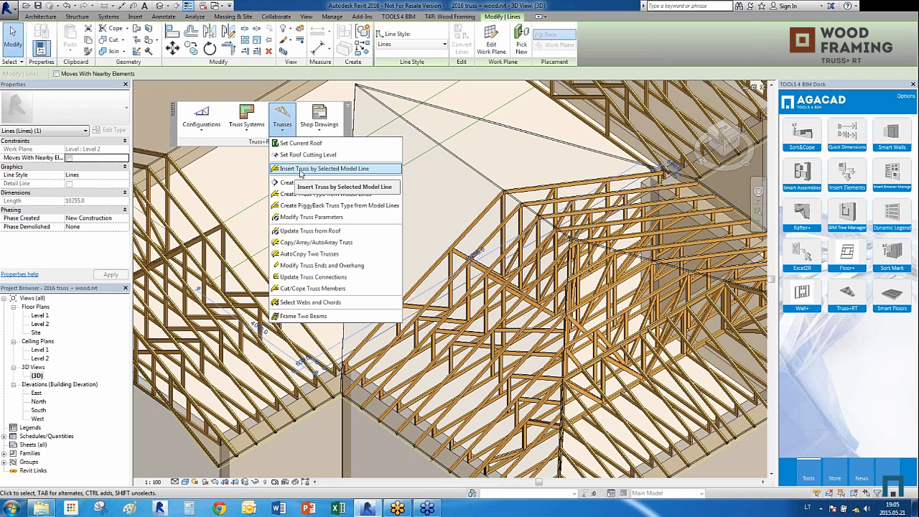
click(301, 170)
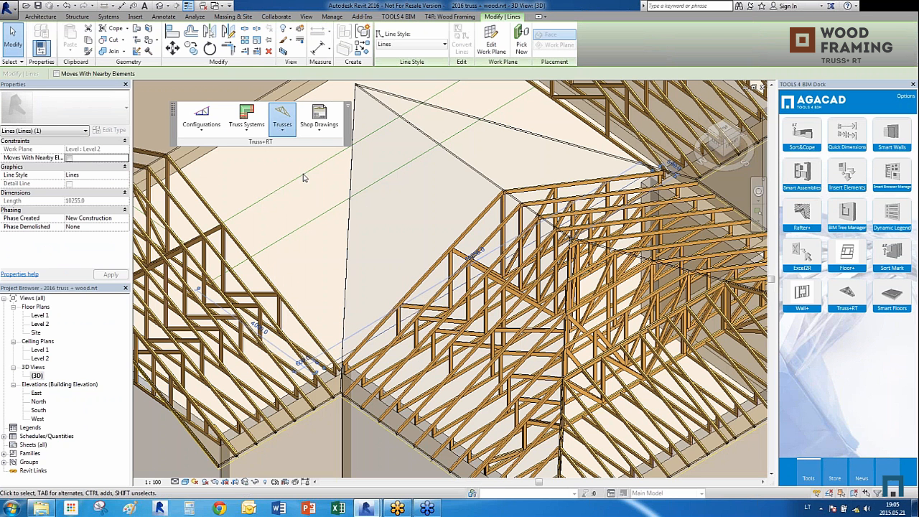
click(353, 222)
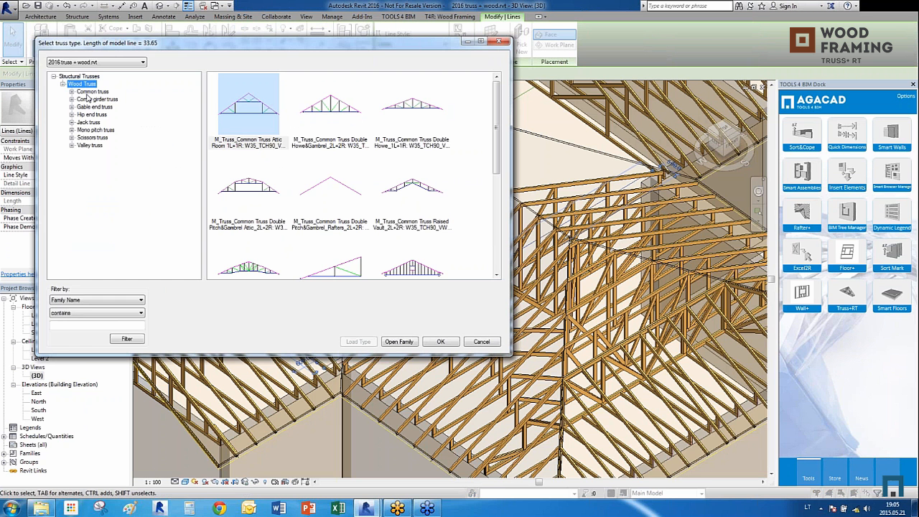
click(92, 93)
double_click(94, 96)
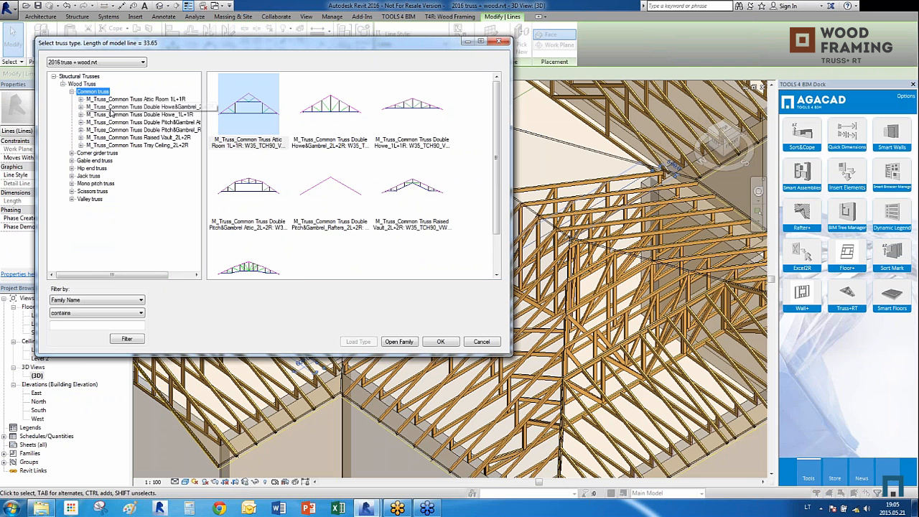
drag(204, 124, 227, 122)
click(201, 107)
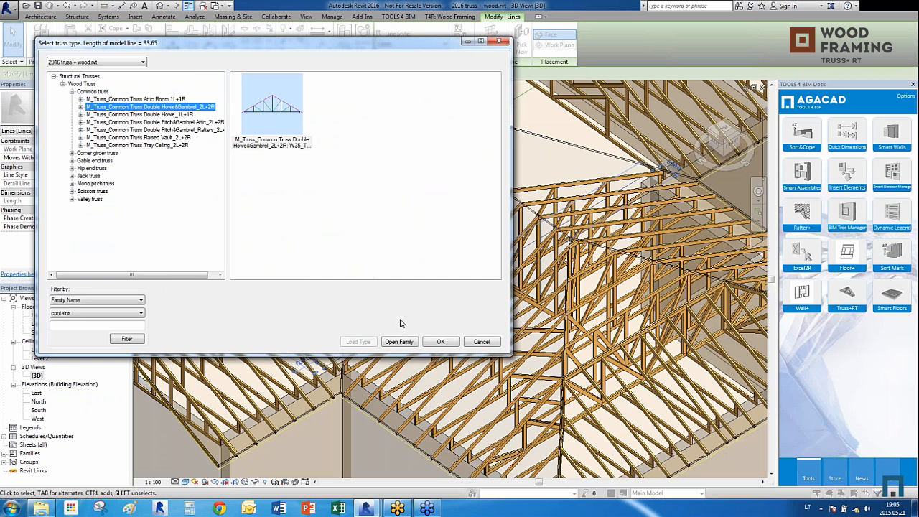
click(436, 344)
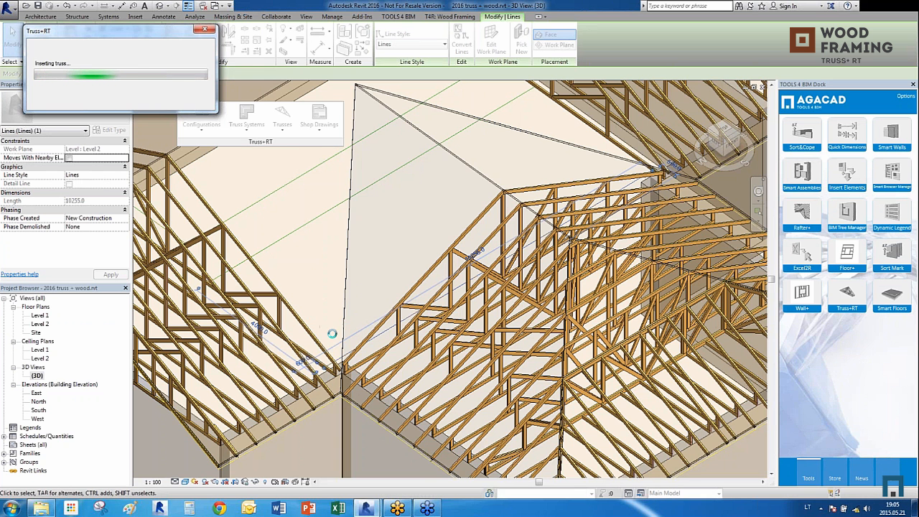
click(256, 148)
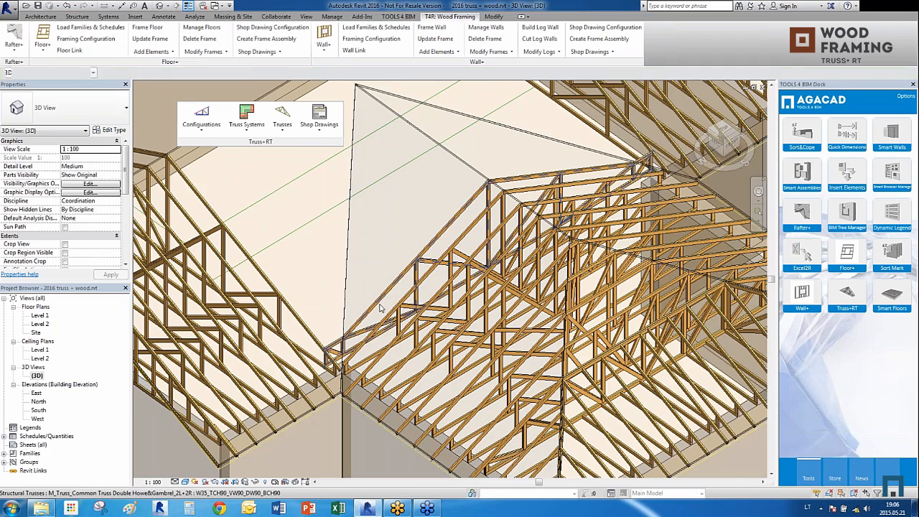
scroll(370, 388, up, 5)
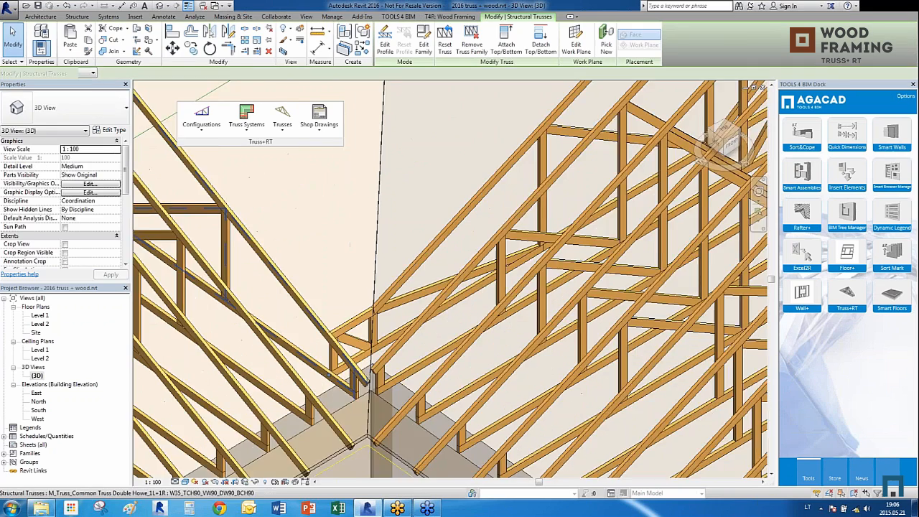
click(370, 388)
scroll(370, 388, down, 8)
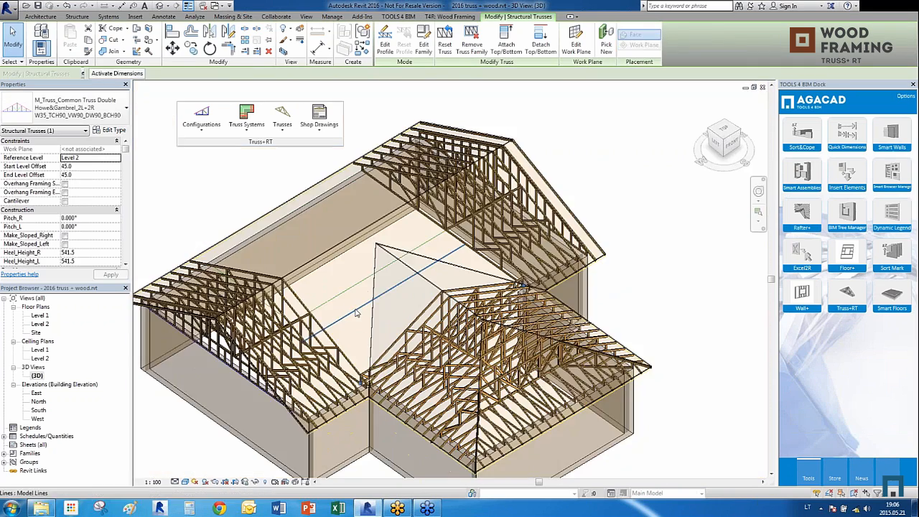
Insert another M_Truss_Common Truss Double Howe&Gambrel_2L+2R along the next model line between the gable sets, near the valley roof's peak
click(364, 285)
scroll(363, 286, up, 4)
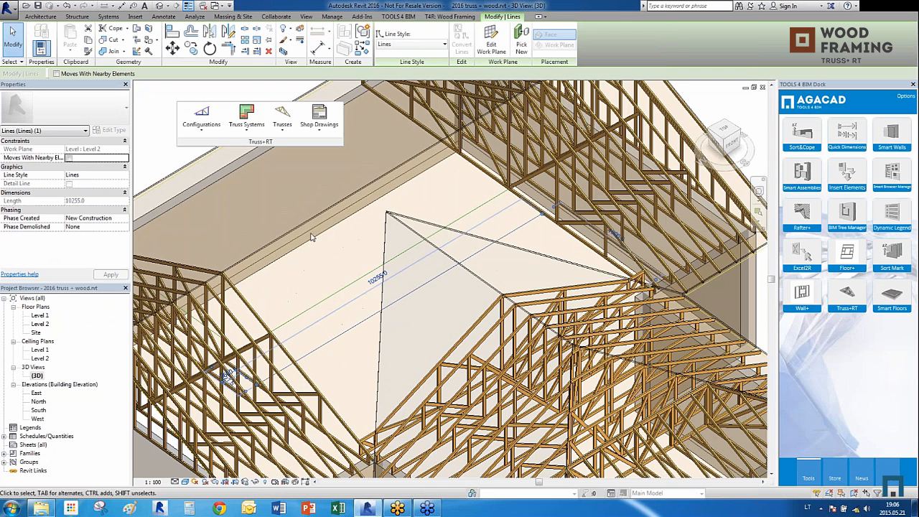
click(282, 119)
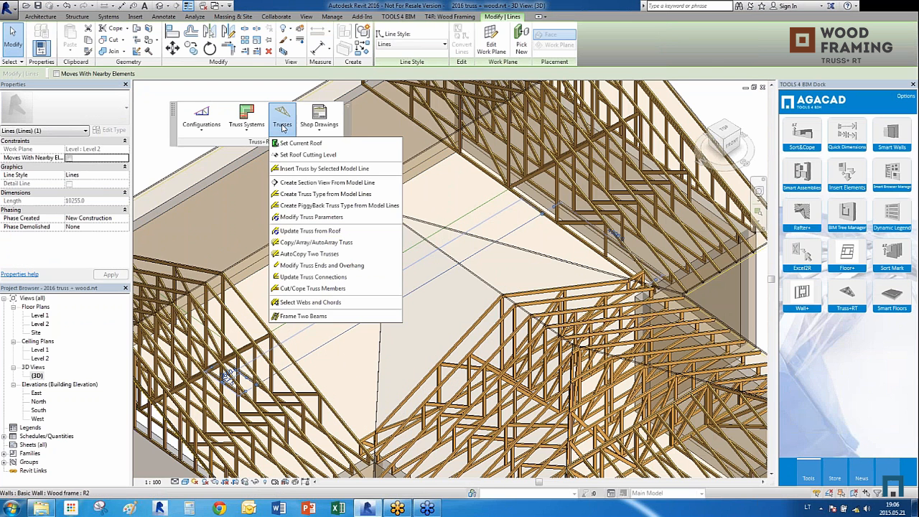
click(309, 169)
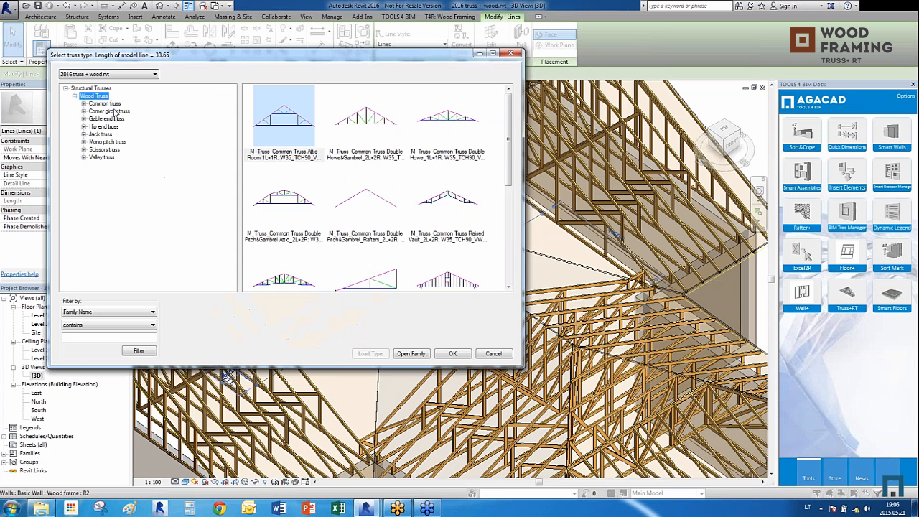
double_click(105, 103)
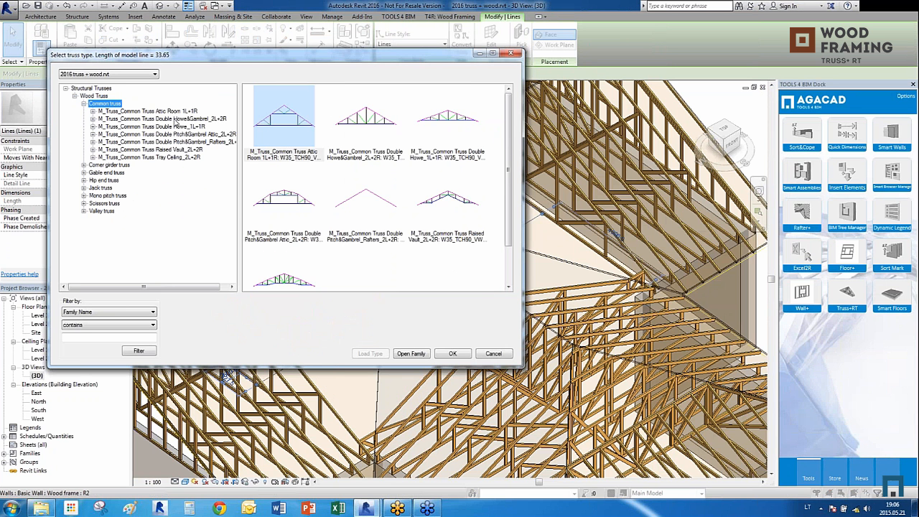
click(175, 119)
click(448, 354)
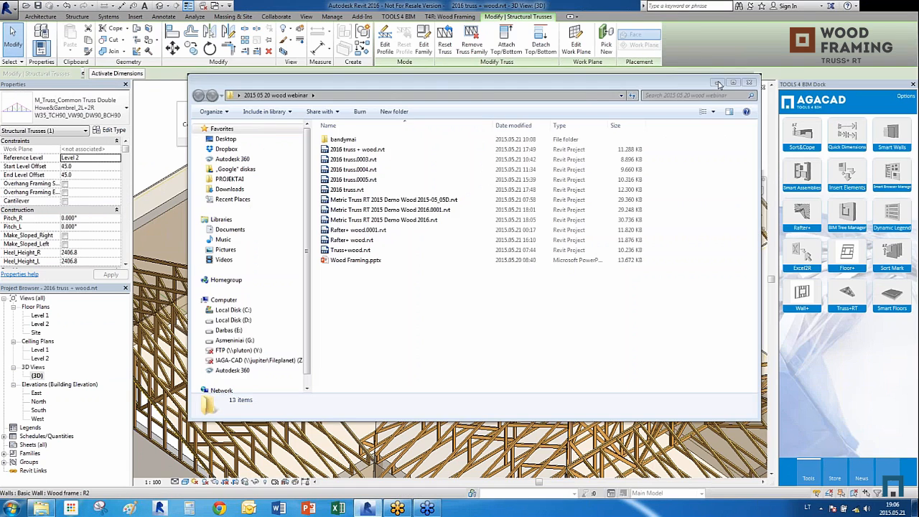
click(718, 84)
key(Escape)
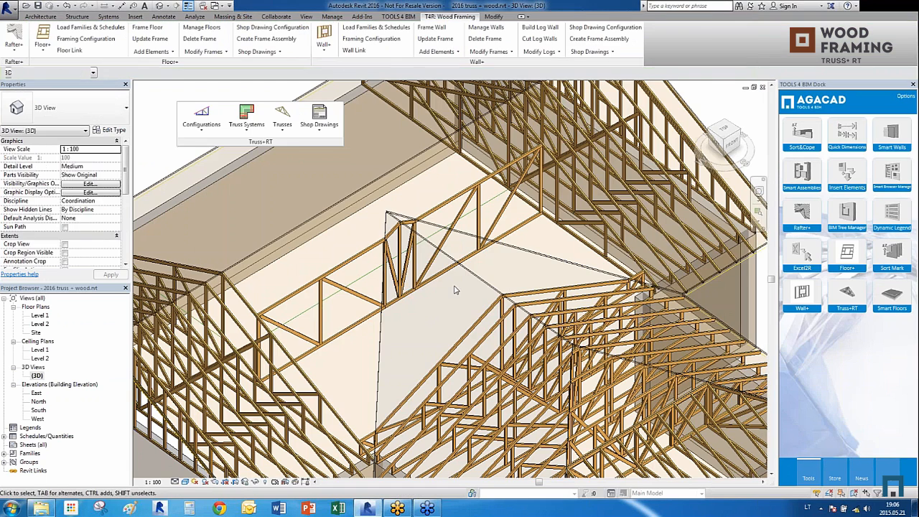
AutoCopy between the two inserted Howe&Gambrel trusses at 600 mm spacing, with less spacing in the middle and Update from Roof enabled
scroll(454, 290, down, 3)
click(420, 280)
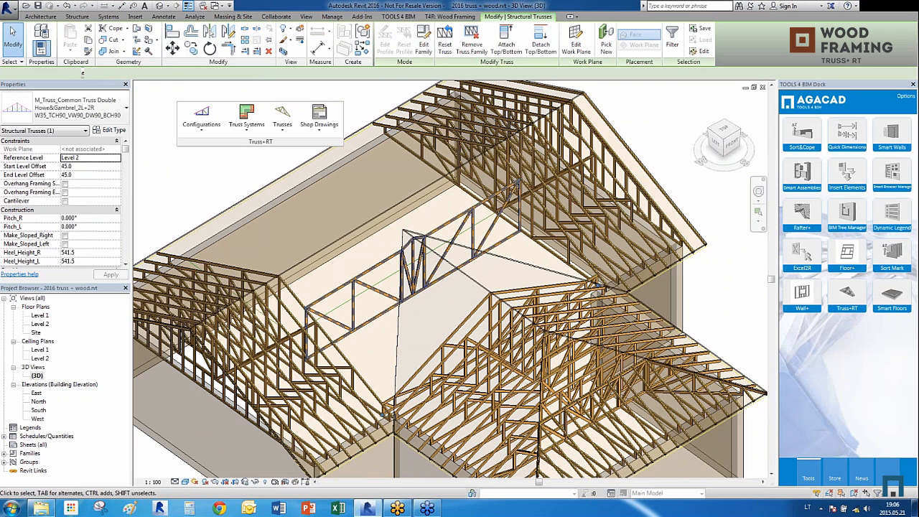
ctrl+click(440, 350)
scroll(438, 351, up, 2)
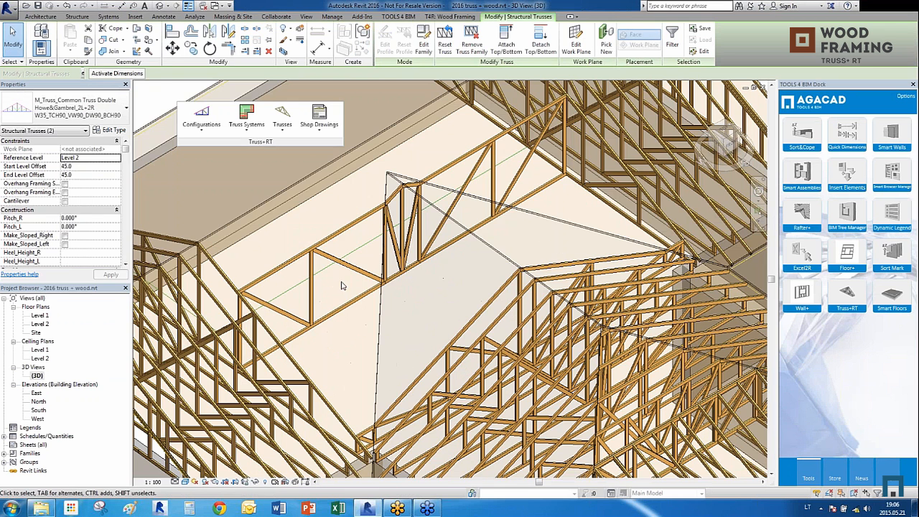
click(254, 131)
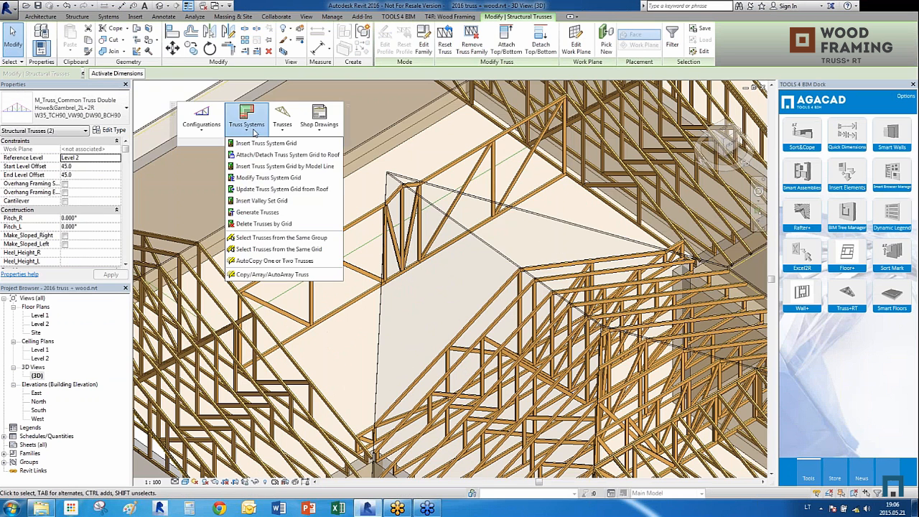
click(254, 262)
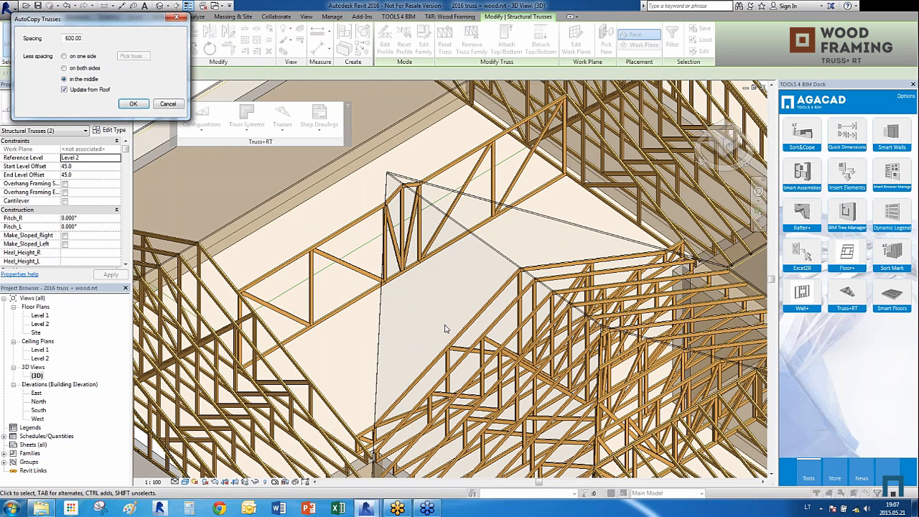
click(132, 104)
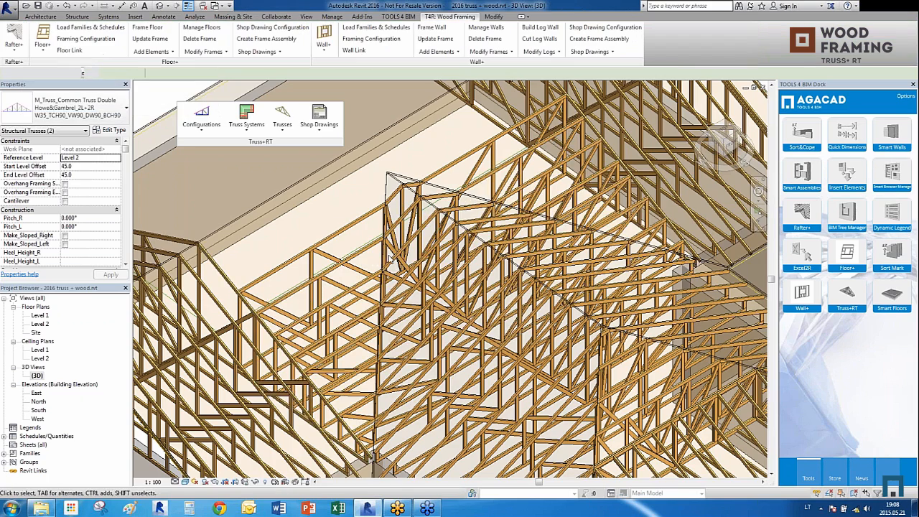
Examine the copied trusses along the valleys and where their ends meet the gable trusses
scroll(394, 290, up, 3)
key(Escape)
scroll(394, 289, up, 5)
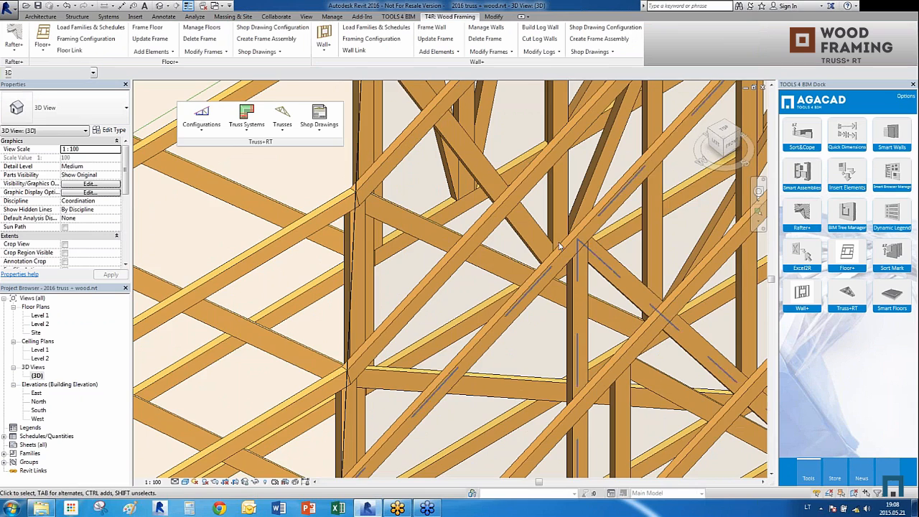
scroll(293, 403, down, 1)
scroll(292, 404, down, 5)
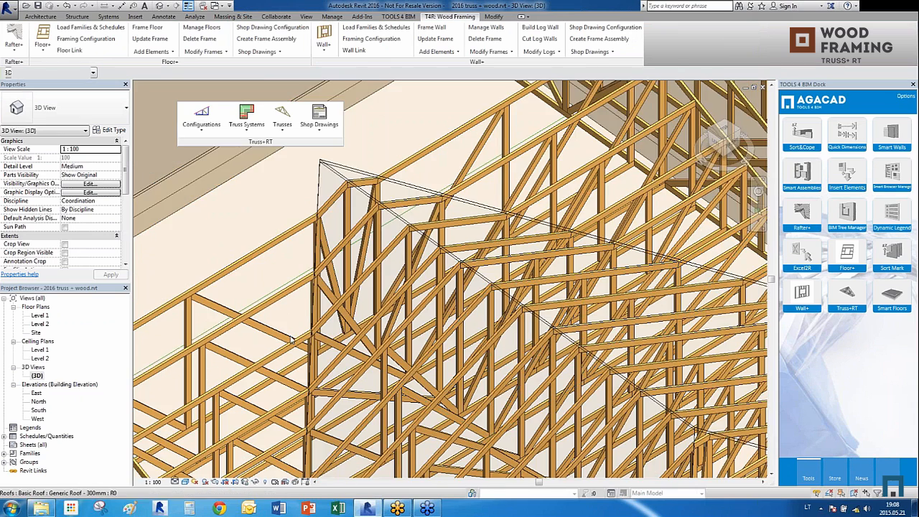
scroll(593, 264, up, 2)
scroll(593, 263, up, 2)
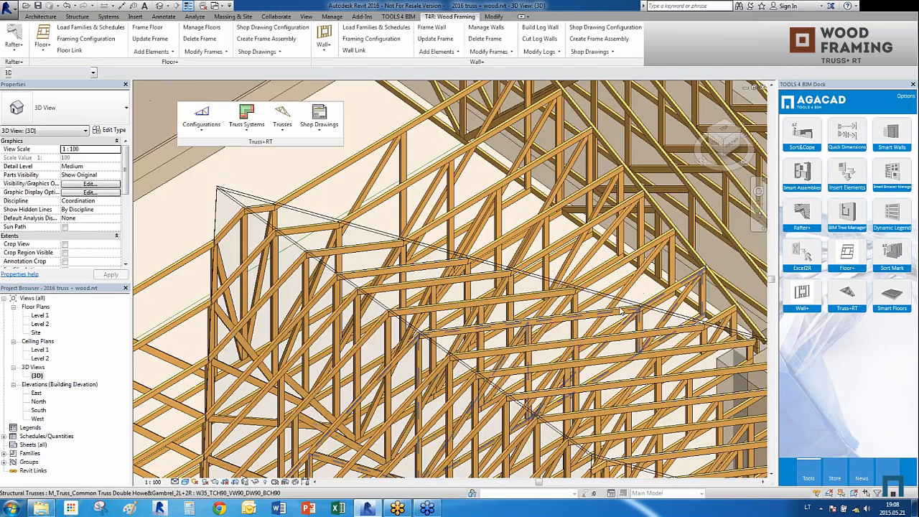
scroll(639, 263, up, 2)
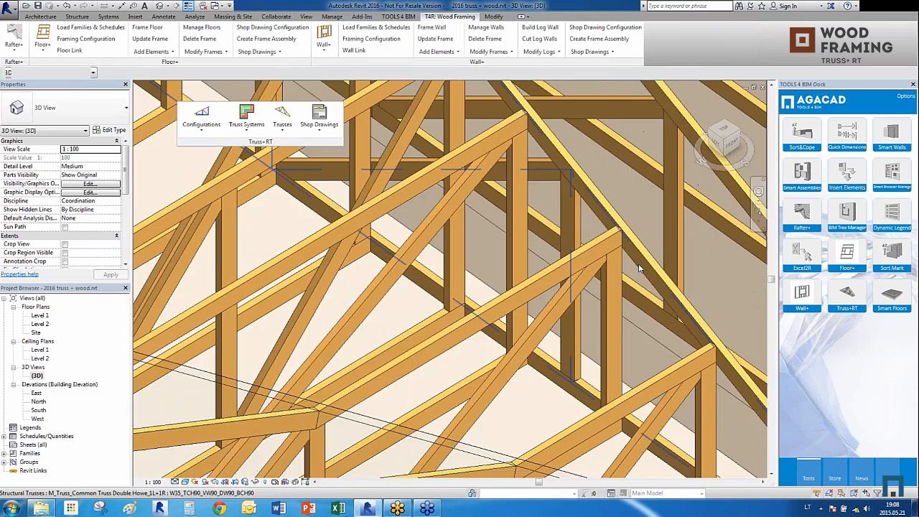
scroll(638, 264, down, 3)
scroll(638, 263, down, 5)
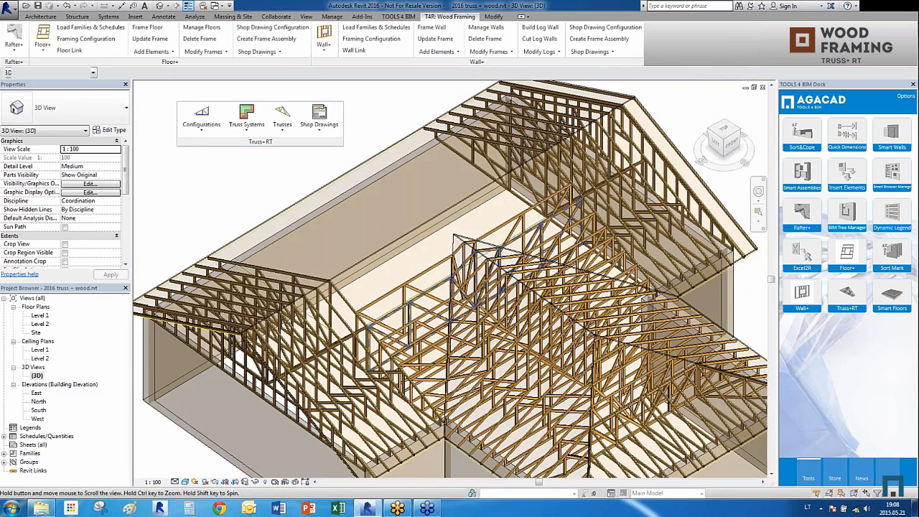
Insert an M_Truss_Common Truss Double Howe_1L+1R along the remaining long model line between the two gable truss sets
shift+middle_drag(546, 265, 471, 287)
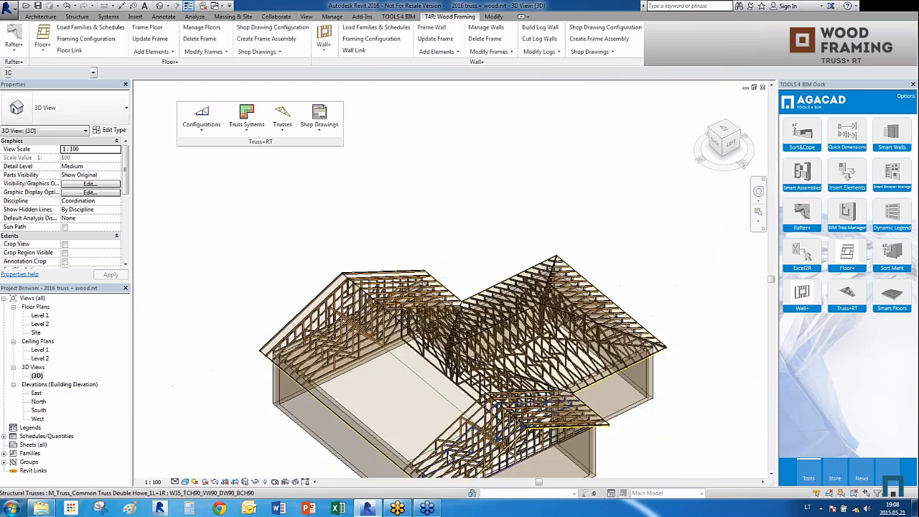
scroll(465, 316, up, 3)
scroll(366, 348, down, 5)
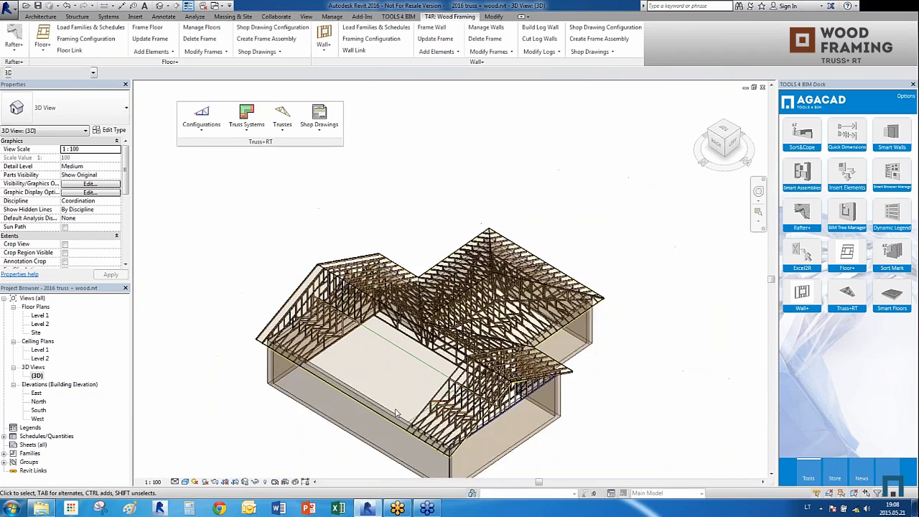
scroll(442, 322, up, 8)
click(447, 318)
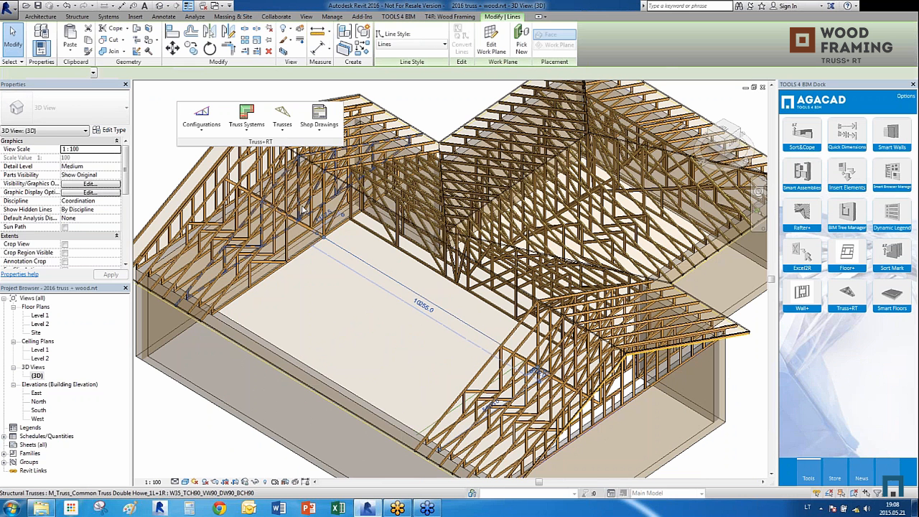
click(282, 119)
click(290, 168)
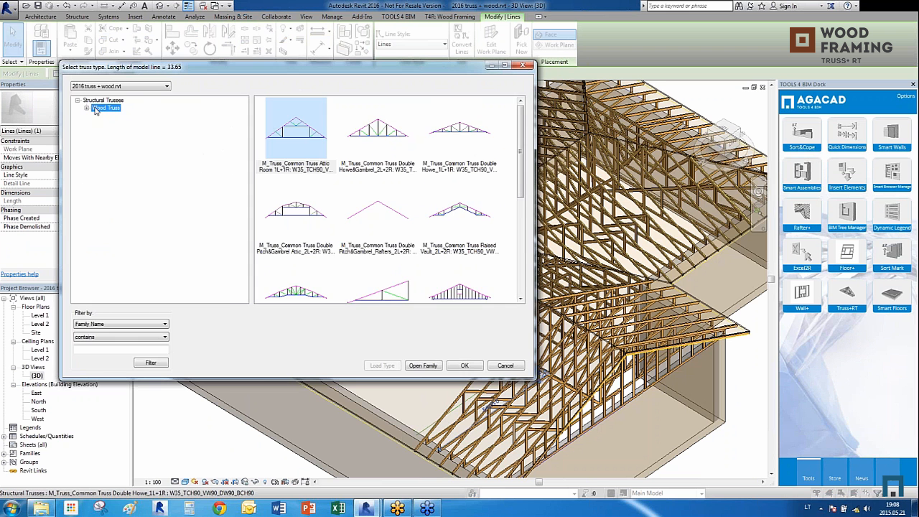
double_click(100, 109)
double_click(122, 116)
click(154, 124)
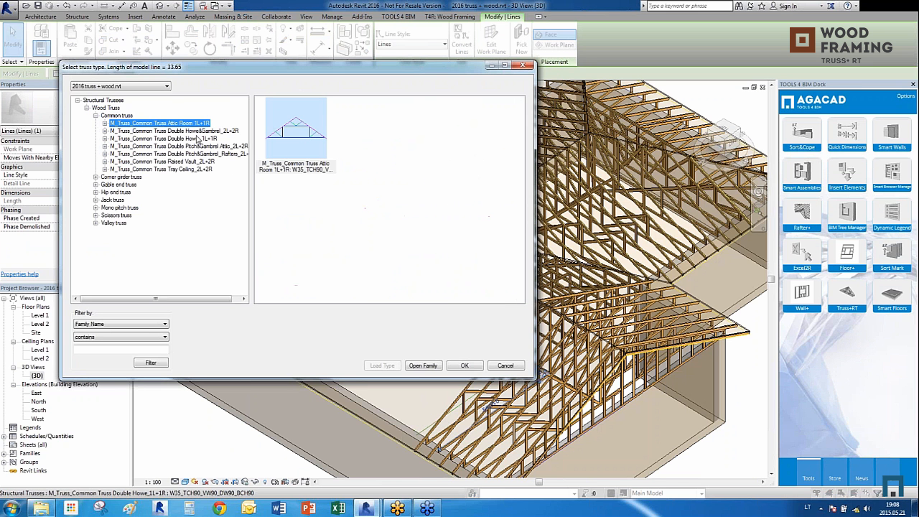
click(206, 140)
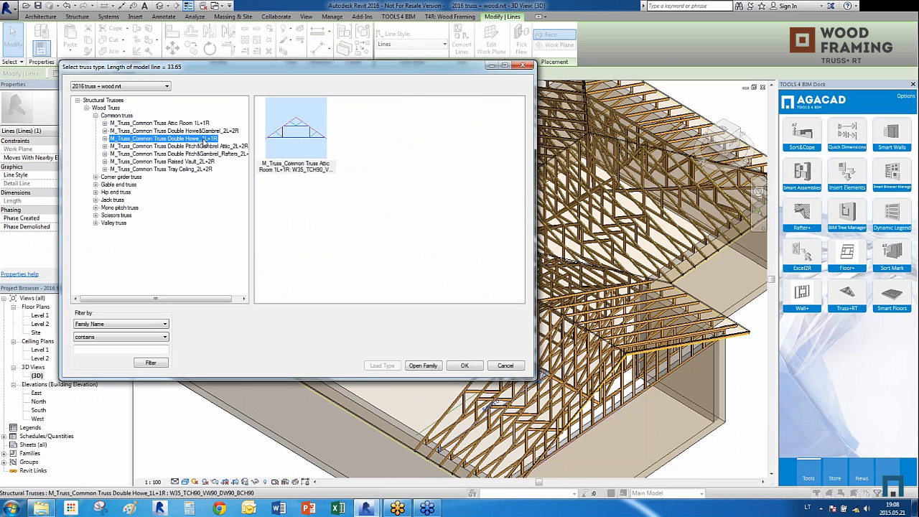
click(464, 366)
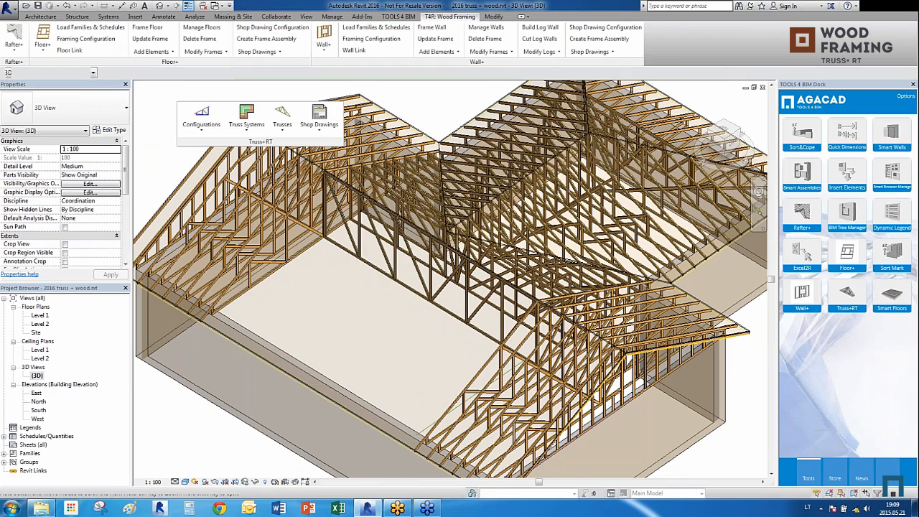
Insert an M_Truss_Mono Pitch Truss Double Howe_1L along the short model line beside one gable truss set, in the open part of the roof
shift+middle_drag(467, 373, 288, 349)
scroll(288, 348, down, 4)
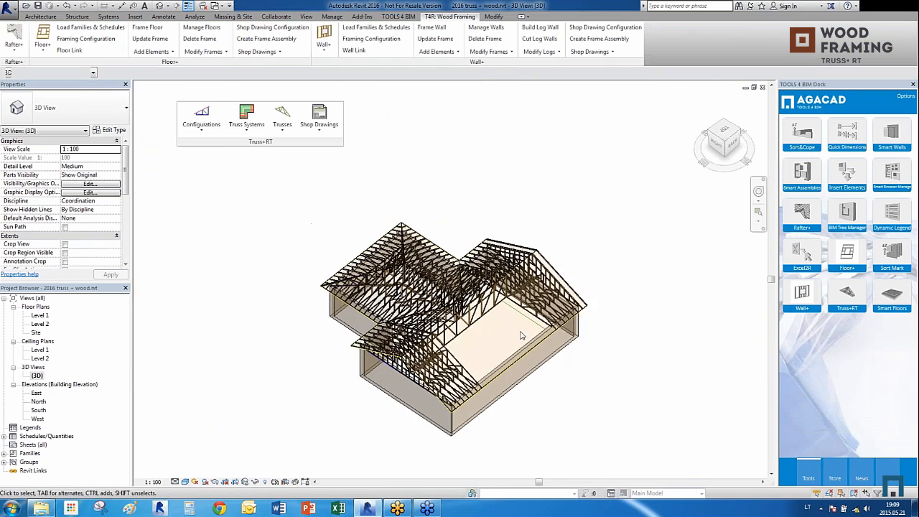
scroll(522, 335, up, 5)
click(470, 270)
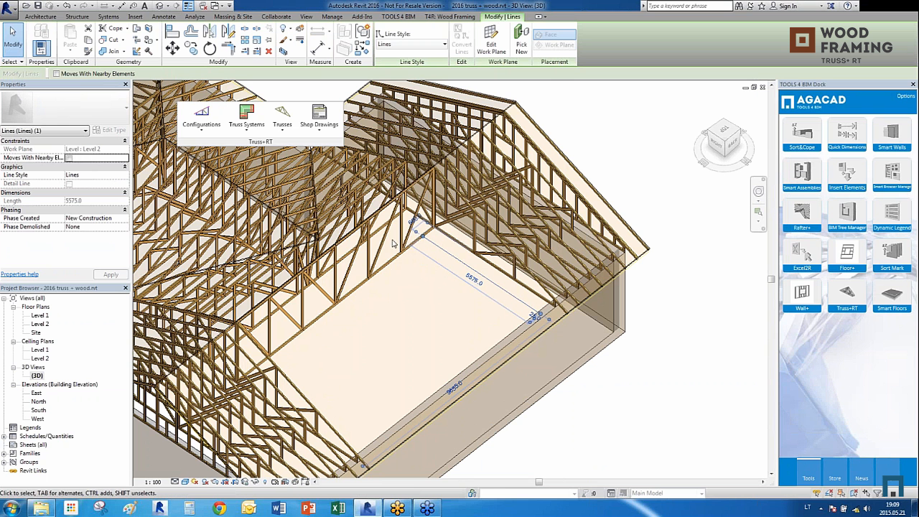
click(282, 119)
click(291, 169)
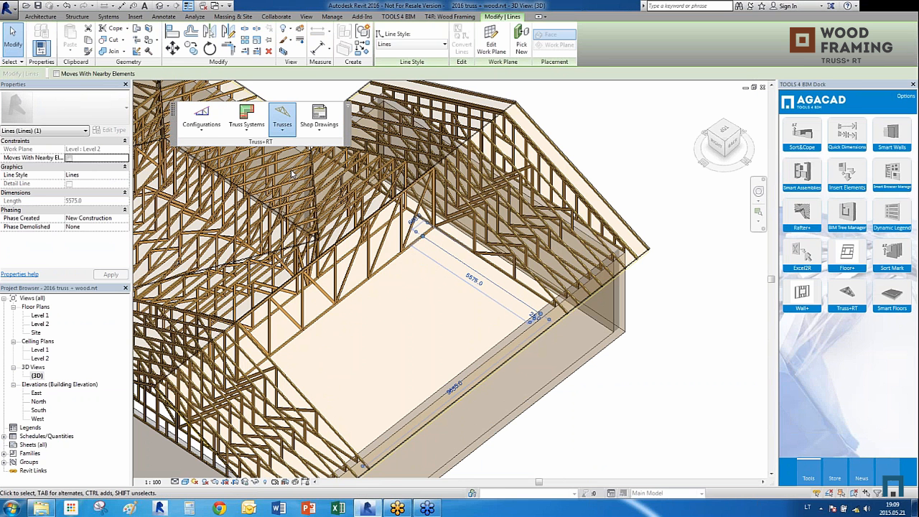
double_click(125, 122)
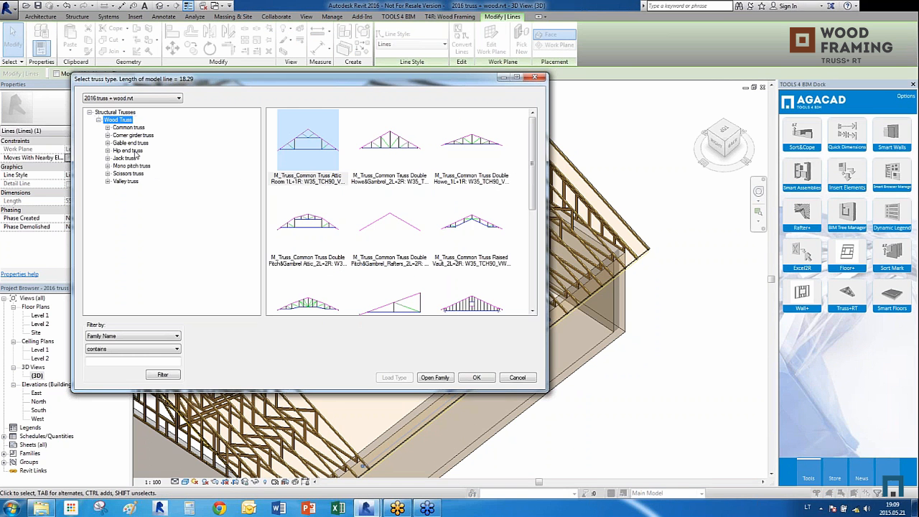
double_click(132, 166)
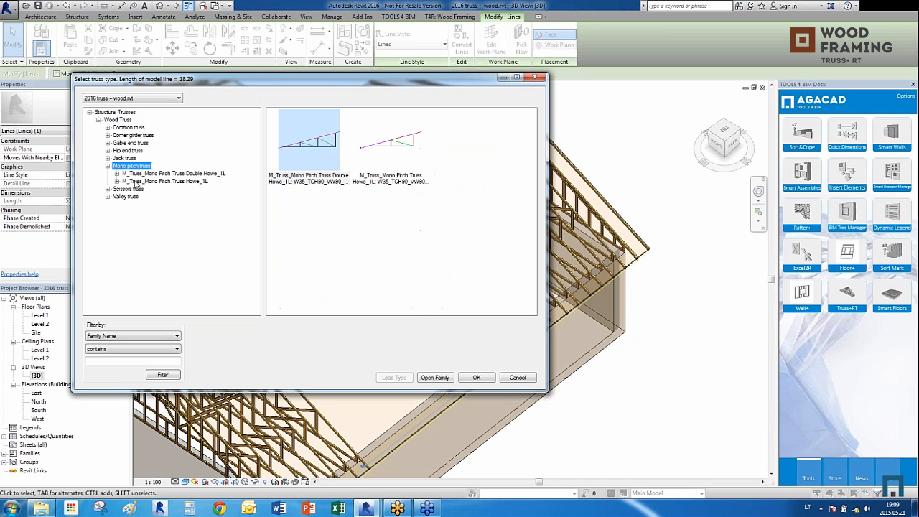
click(140, 174)
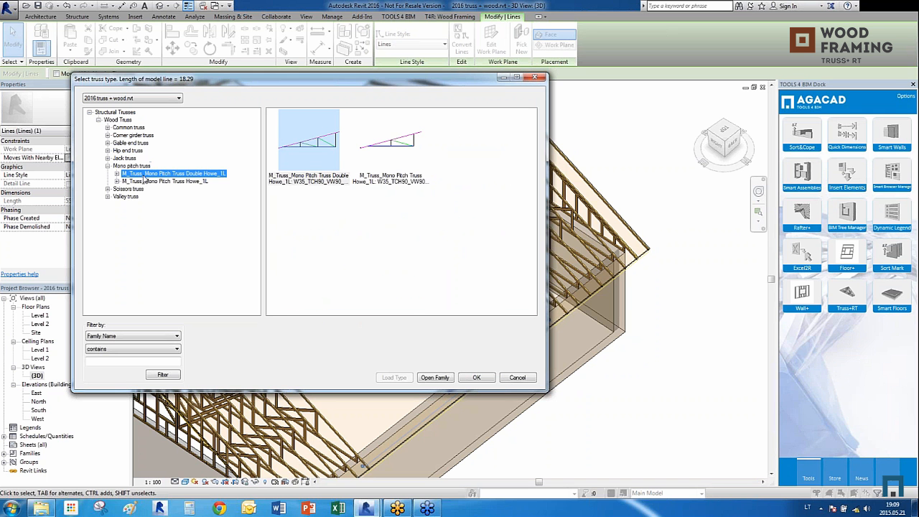
click(477, 377)
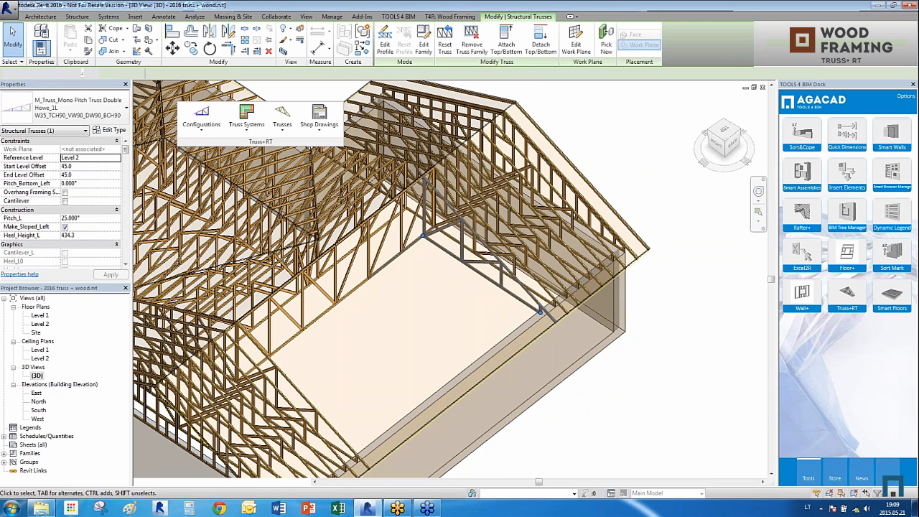
Array the mono pitch truss to the left across the open roof bay, 16 in total at 600 mm spacing, with Update from roof enabled
key(Escape)
click(493, 306)
shift+middle_drag(494, 312, 474, 326)
click(283, 117)
click(309, 176)
click(29, 70)
double_click(143, 78)
text(15)
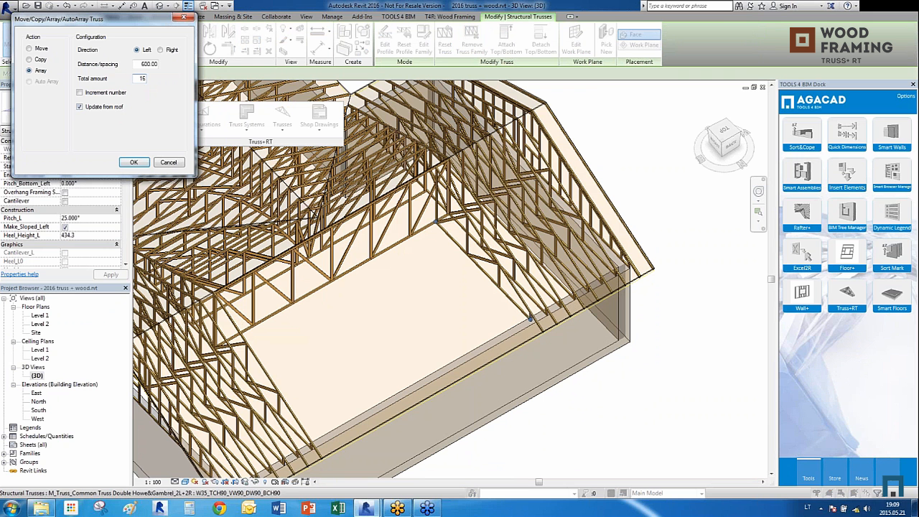
click(138, 165)
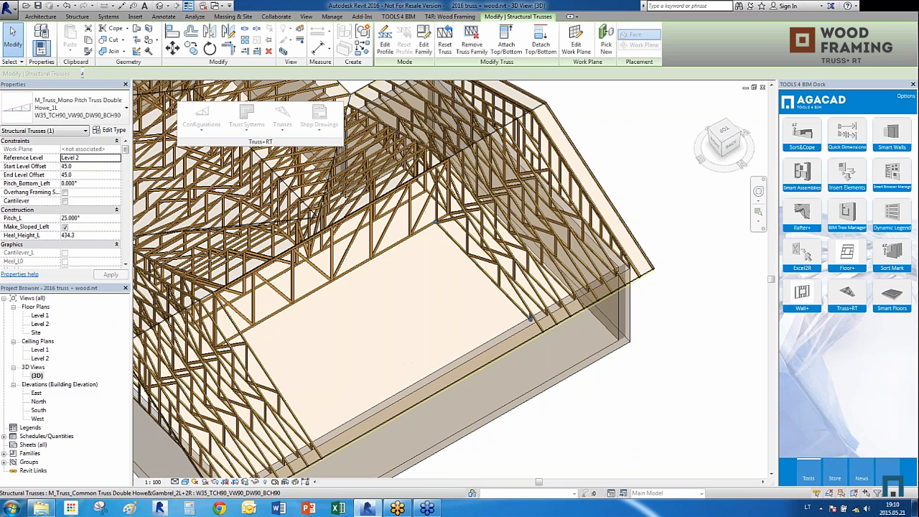
key(Escape)
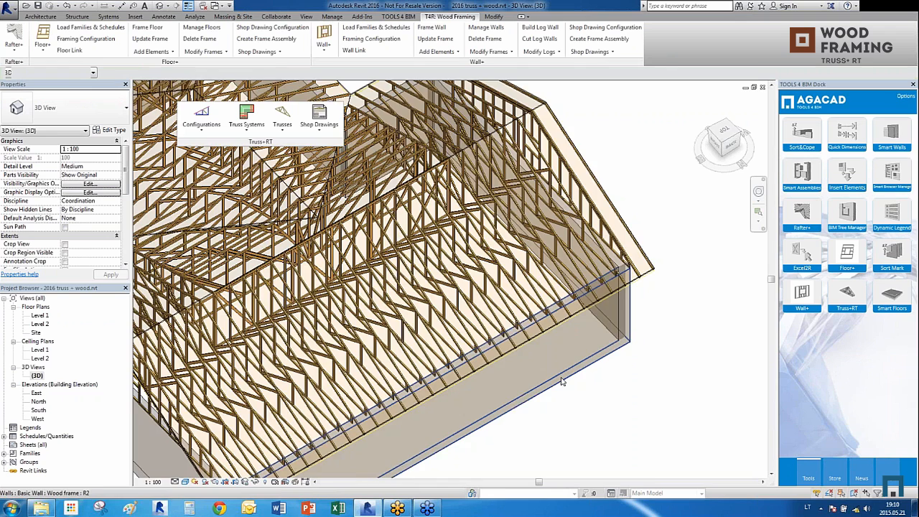
Examine the whole framed roof from the opposite side of the building
scroll(562, 382, down, 5)
shift+middle_drag(562, 382, 519, 307)
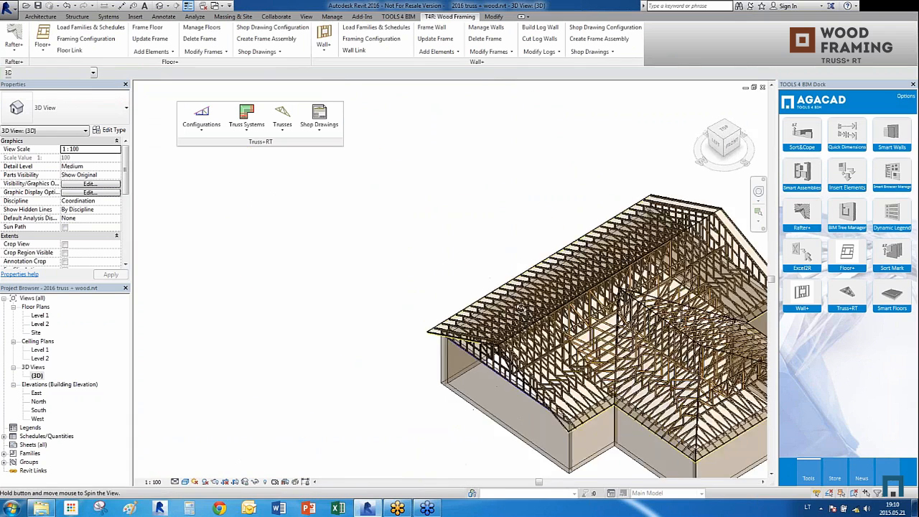
scroll(668, 390, down, 5)
scroll(657, 386, up, 4)
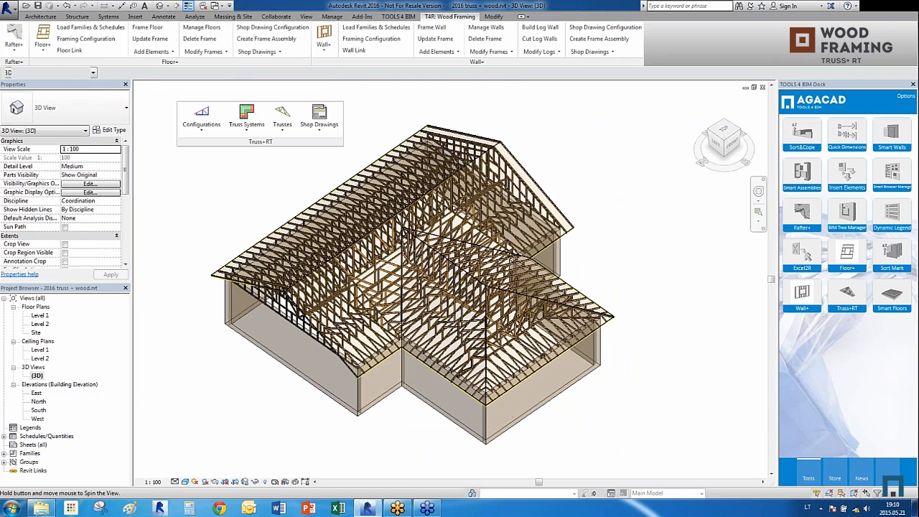
shift+middle_drag(656, 385, 688, 370)
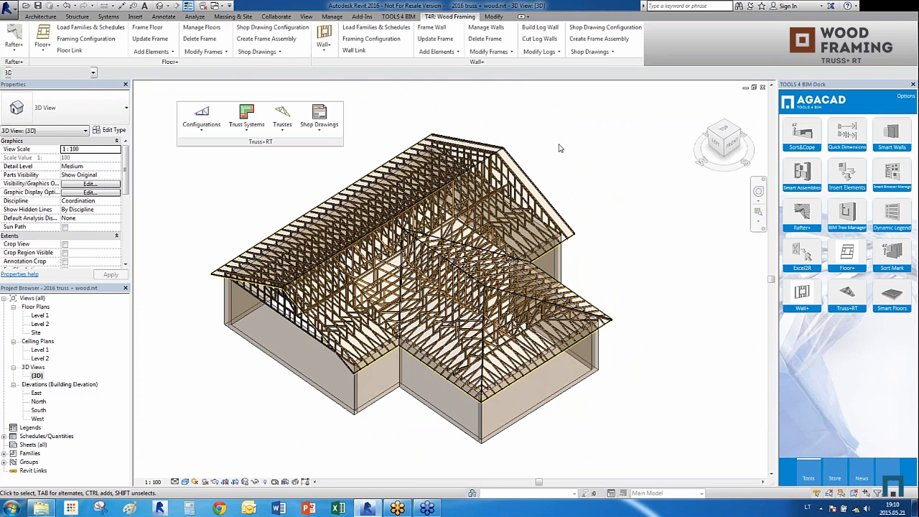
scroll(560, 148, up, 1)
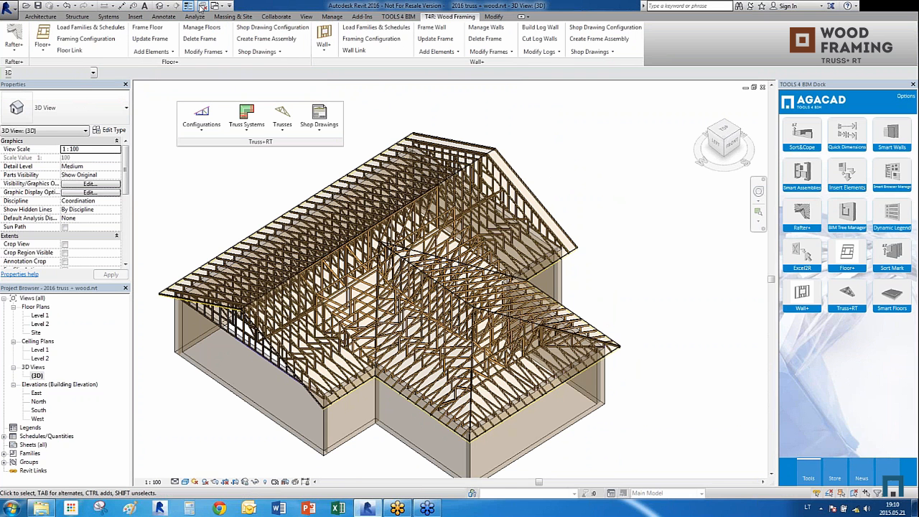
Switch to the Metric Truss RT 2015 Demo Wood 2016 project and examine its Piggy Back, Standard roof and Gambrel roof truss examples
key(ctrl+Tab)
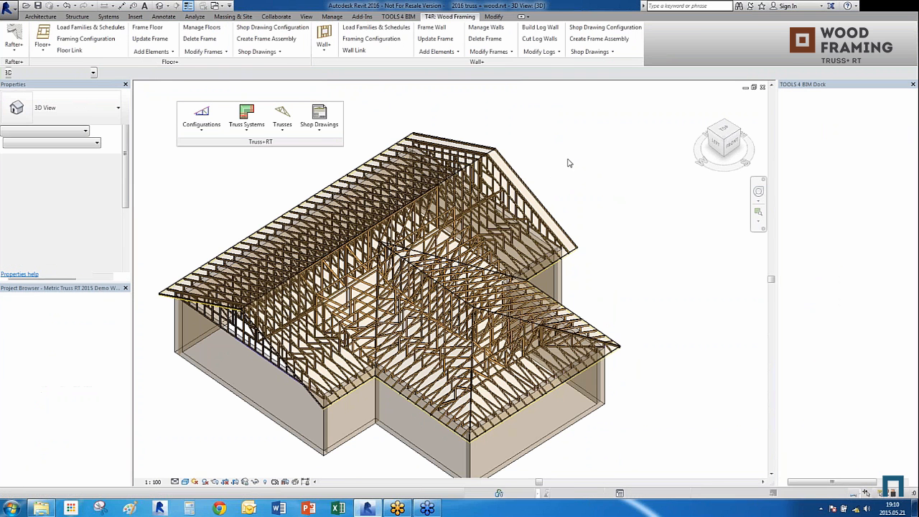
scroll(484, 298, down, 3)
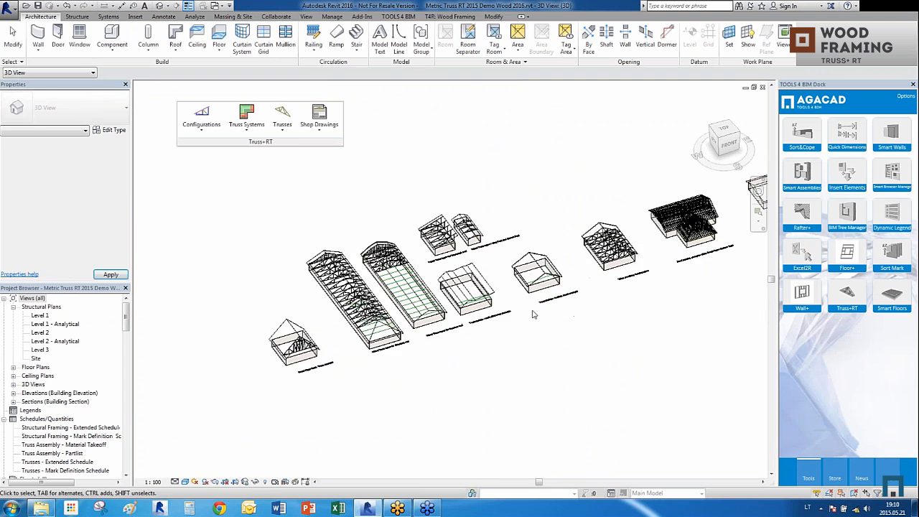
scroll(330, 332, up, 3)
scroll(291, 391, up, 4)
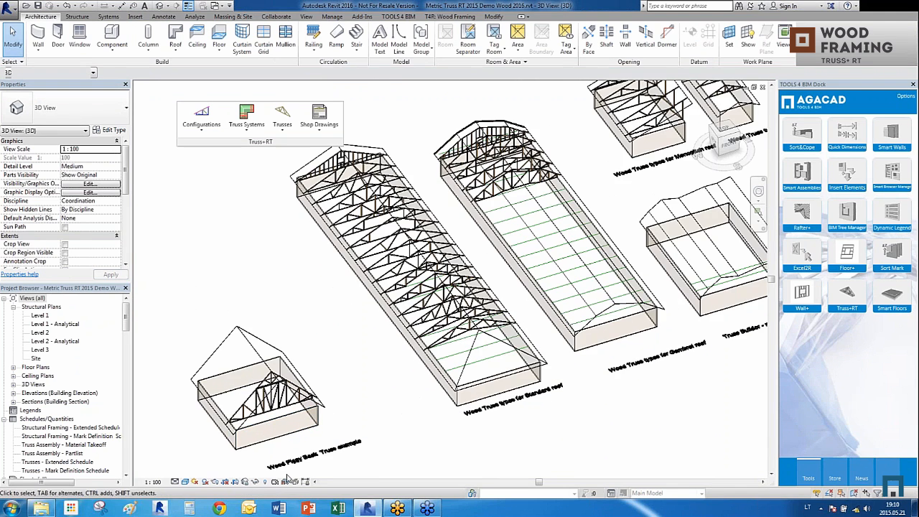
scroll(291, 469, up, 2)
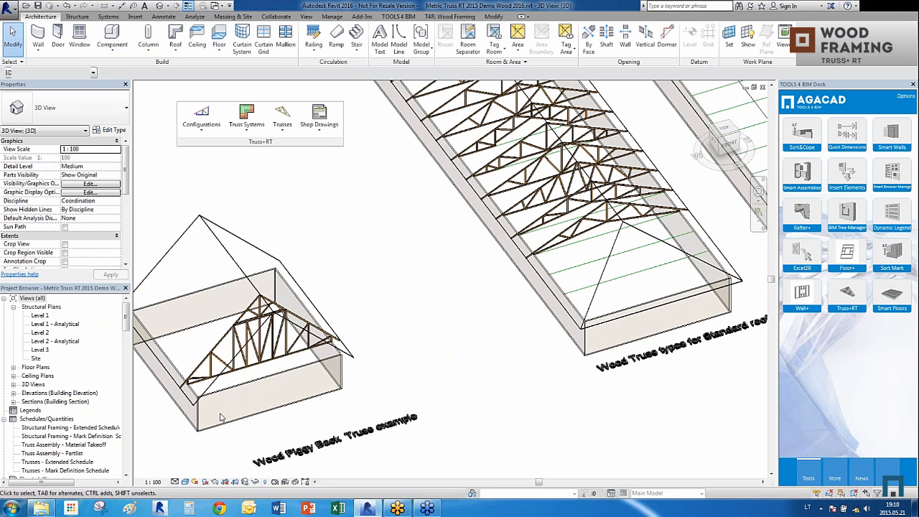
scroll(221, 419, down, 1)
scroll(221, 418, down, 3)
scroll(483, 387, up, 3)
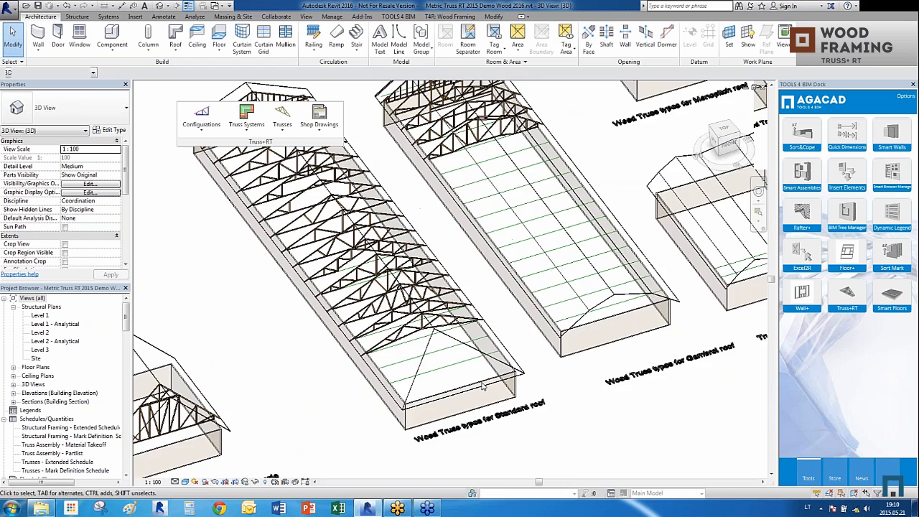
scroll(484, 387, down, 2)
scroll(460, 384, up, 4)
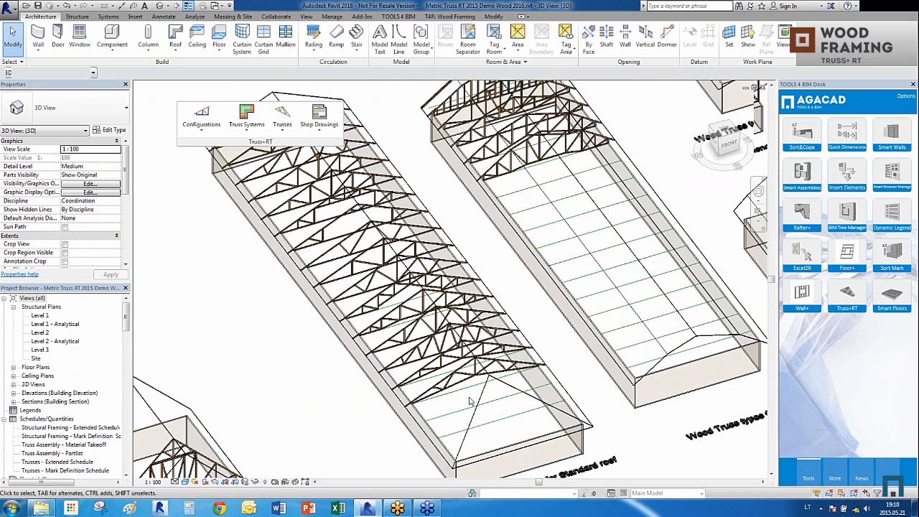
shift+middle_drag(411, 346, 526, 253)
scroll(406, 370, down, 3)
scroll(527, 253, up, 3)
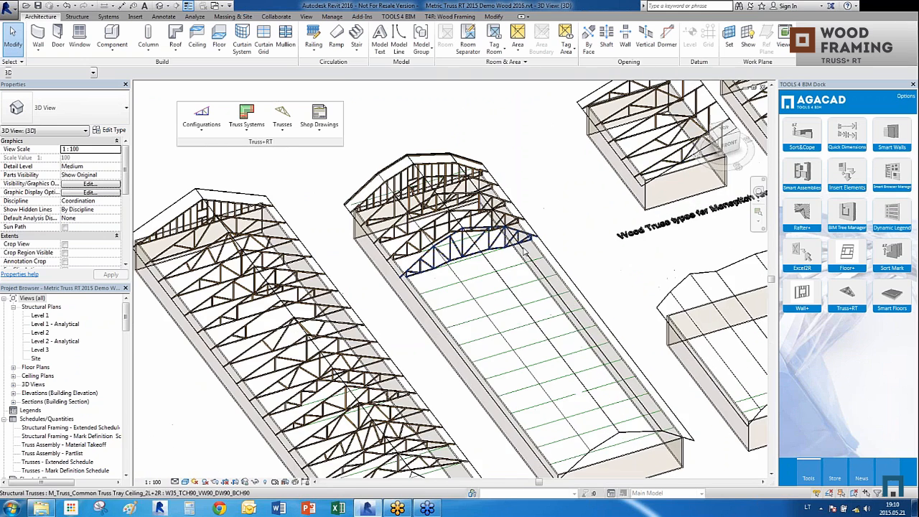
Examine the Monopitch, King Post and Queen Post, Truss Builder and truss overhang framing examples
scroll(305, 293, down, 4)
middle_drag(305, 292, 558, 206)
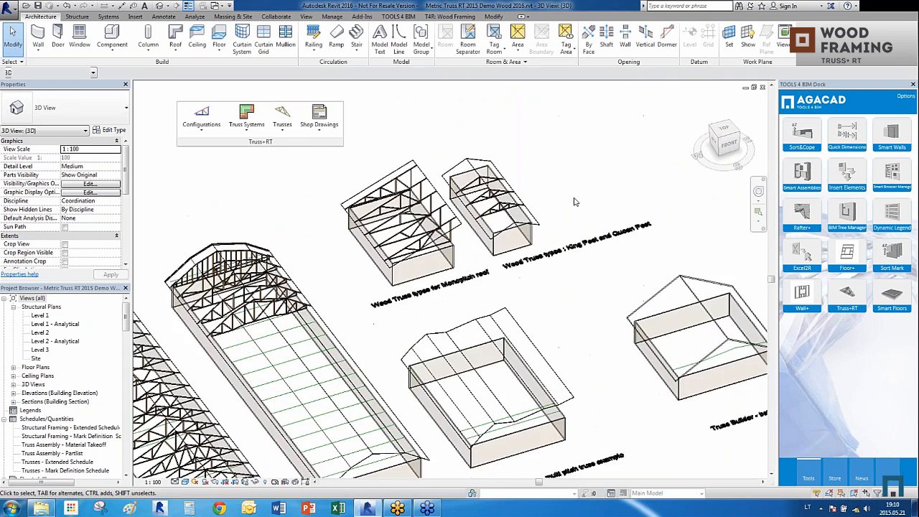
scroll(574, 202, up, 3)
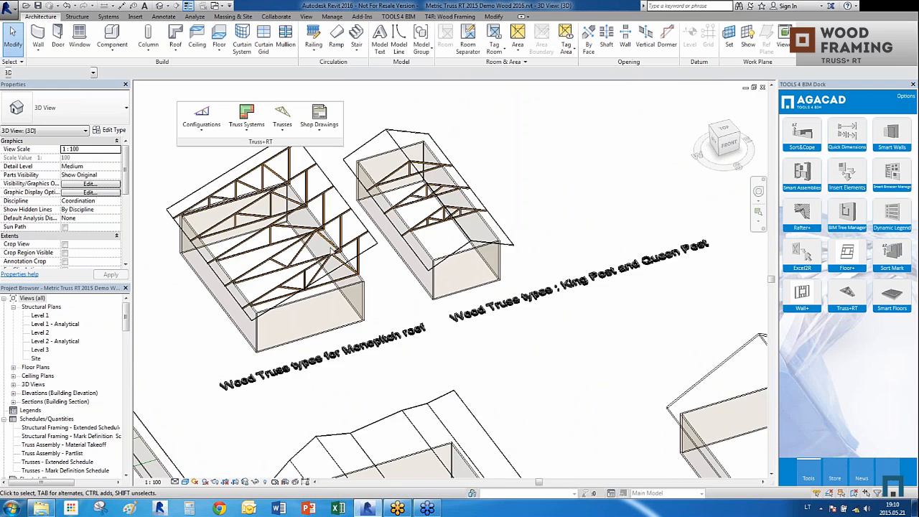
scroll(486, 201, down, 2)
scroll(486, 201, down, 2)
scroll(307, 344, up, 3)
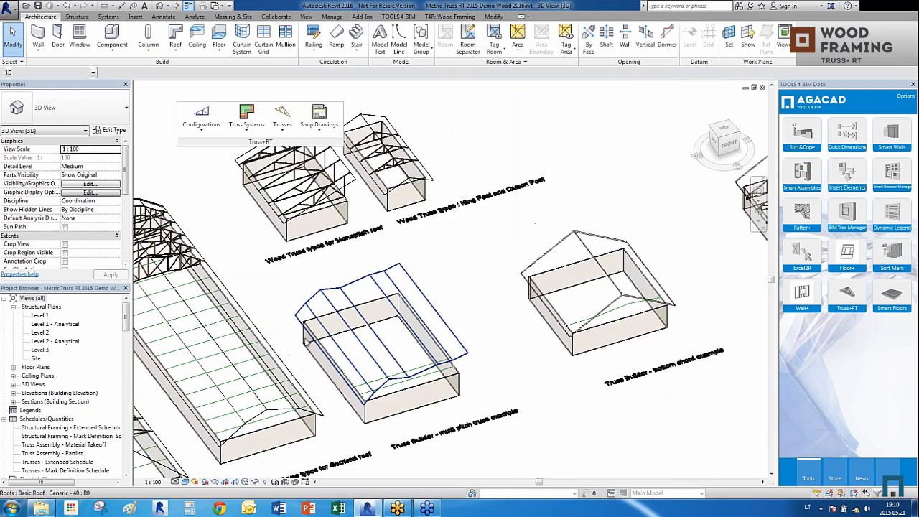
scroll(308, 343, down, 3)
scroll(729, 266, up, 3)
middle_drag(749, 259, 411, 291)
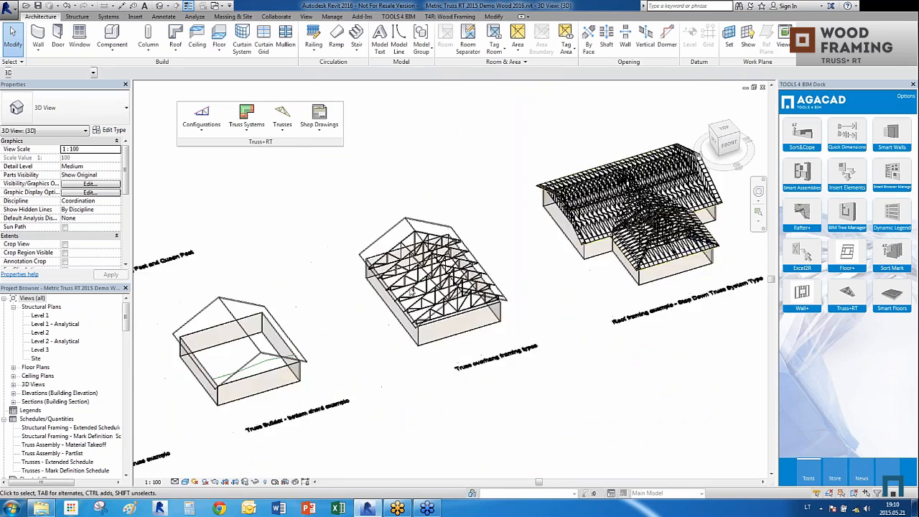
Inspect the first Step Down roof framing example and the gable-end rafters on the neighbouring Terminal Truss System Type example
scroll(410, 289, down, 1)
scroll(467, 273, up, 5)
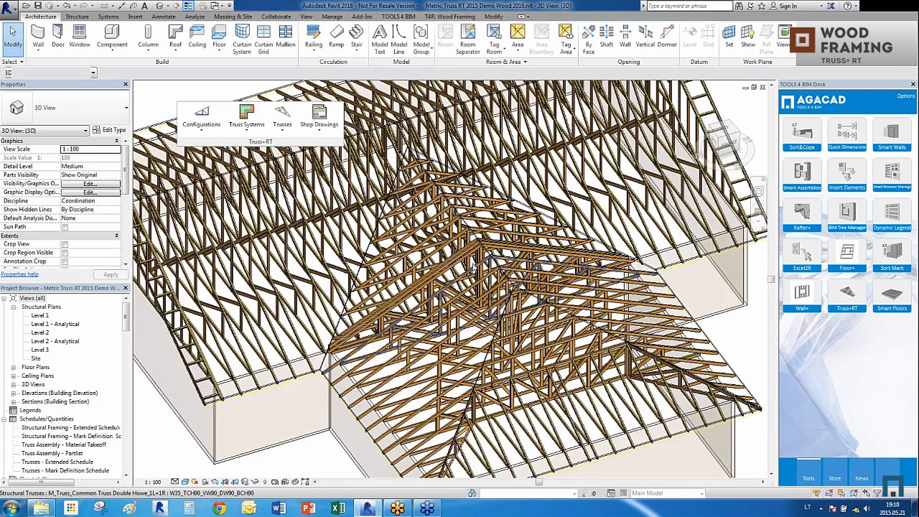
scroll(466, 273, up, 1)
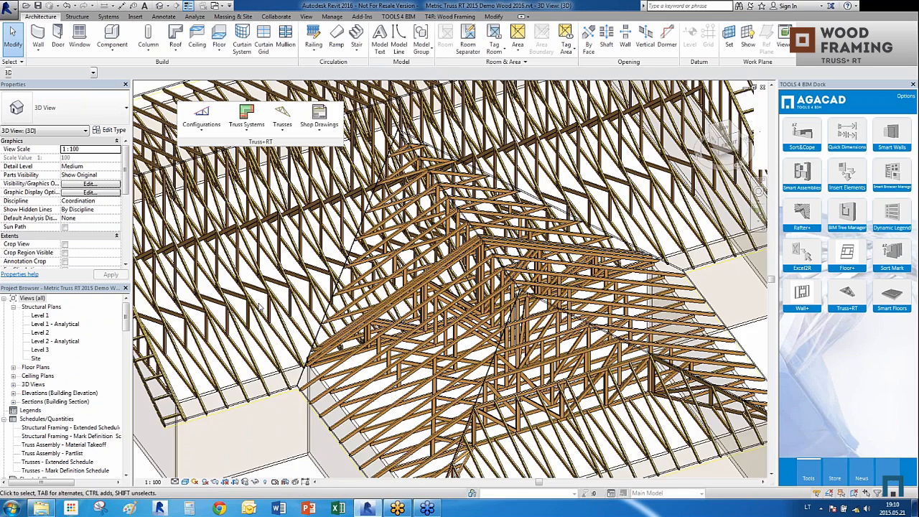
scroll(467, 272, down, 6)
scroll(466, 237, up, 2)
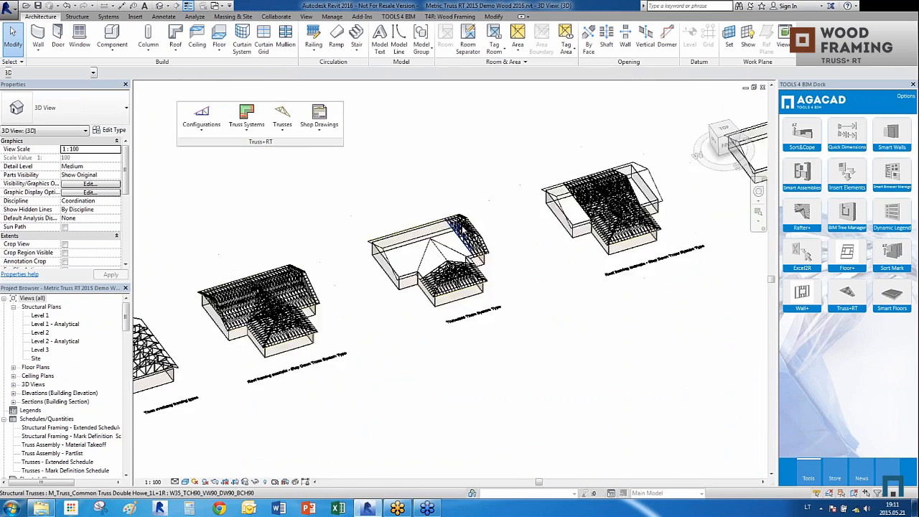
scroll(467, 237, up, 6)
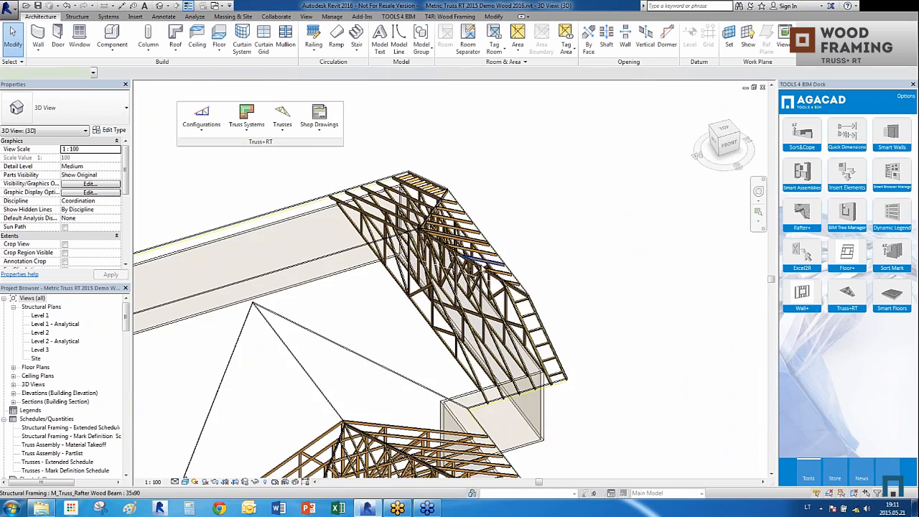
click(480, 262)
shift+middle_drag(367, 287, 292, 286)
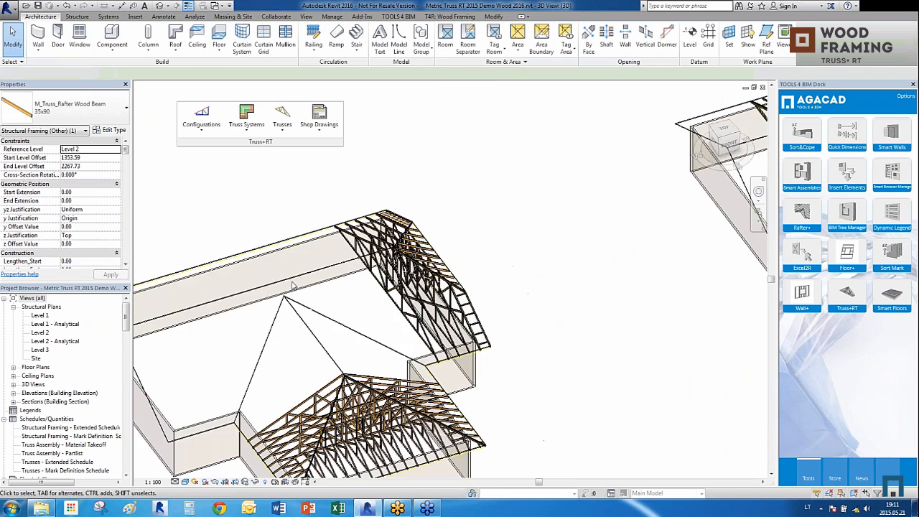
scroll(292, 286, down, 6)
key(Escape)
Review the remaining Step Down and Terminal Truss System Type examples, and return to the Truss Builder examples
scroll(263, 302, up, 4)
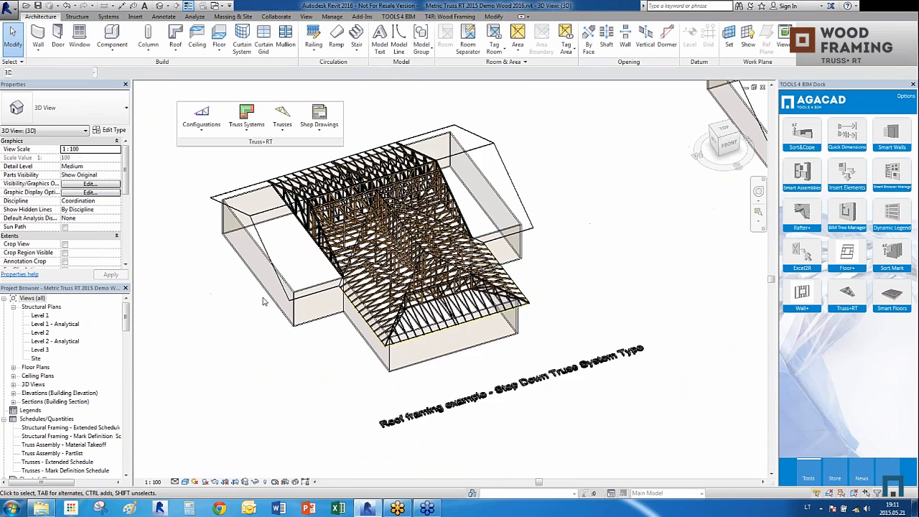
scroll(264, 302, down, 5)
scroll(687, 192, up, 6)
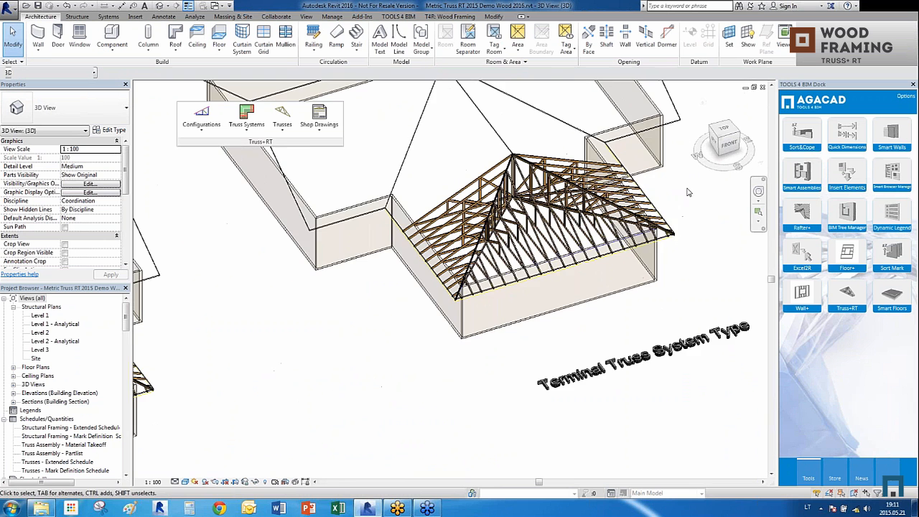
scroll(629, 261, down, 5)
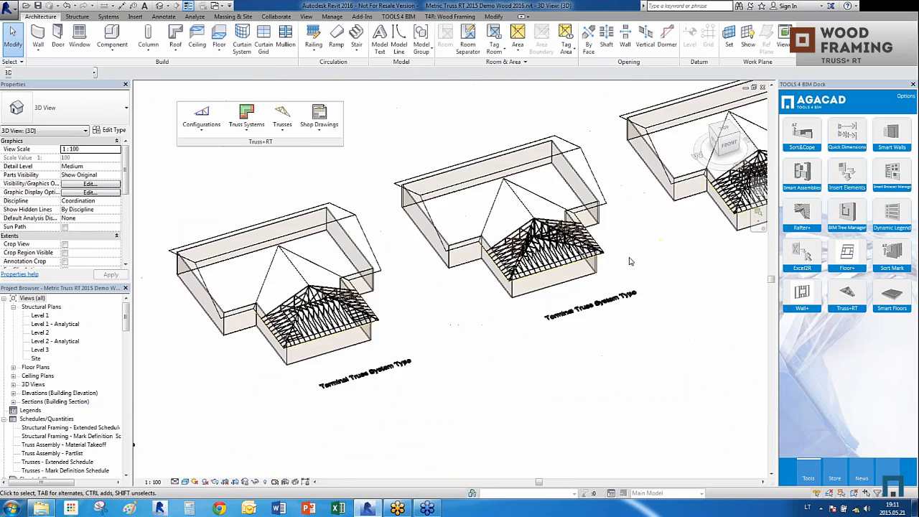
scroll(629, 262, down, 5)
scroll(445, 341, up, 3)
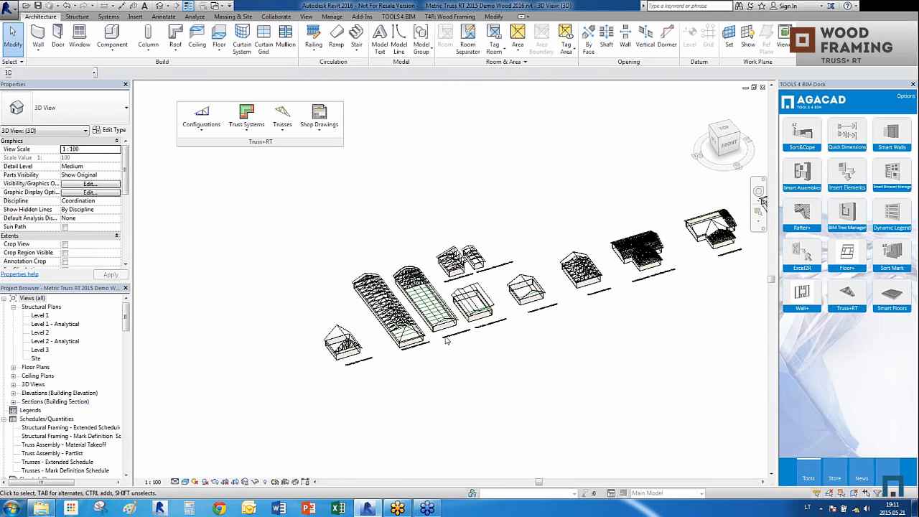
scroll(445, 341, up, 5)
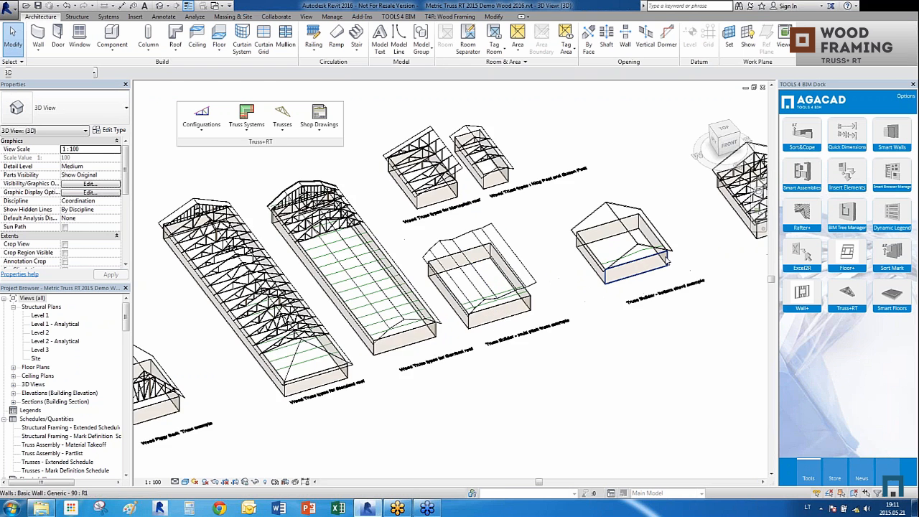
scroll(666, 263, up, 4)
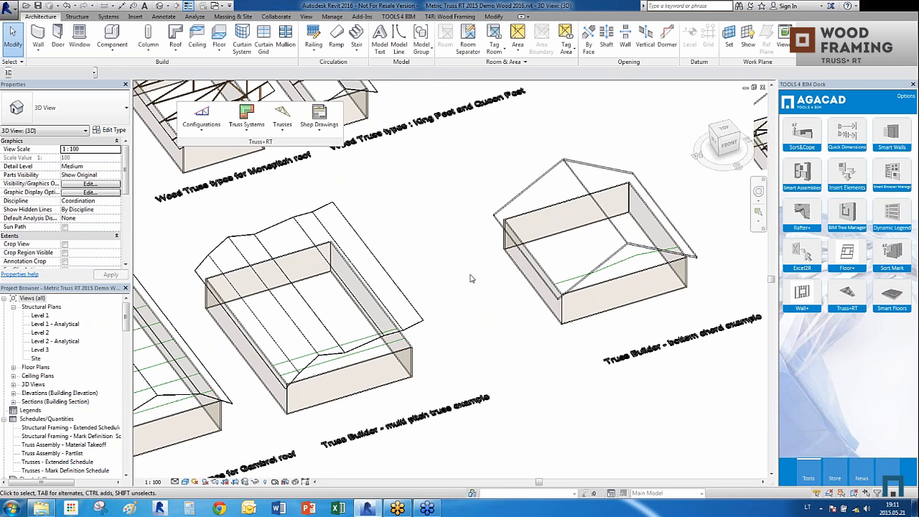
scroll(359, 381, down, 1)
scroll(359, 381, up, 1)
scroll(363, 388, up, 1)
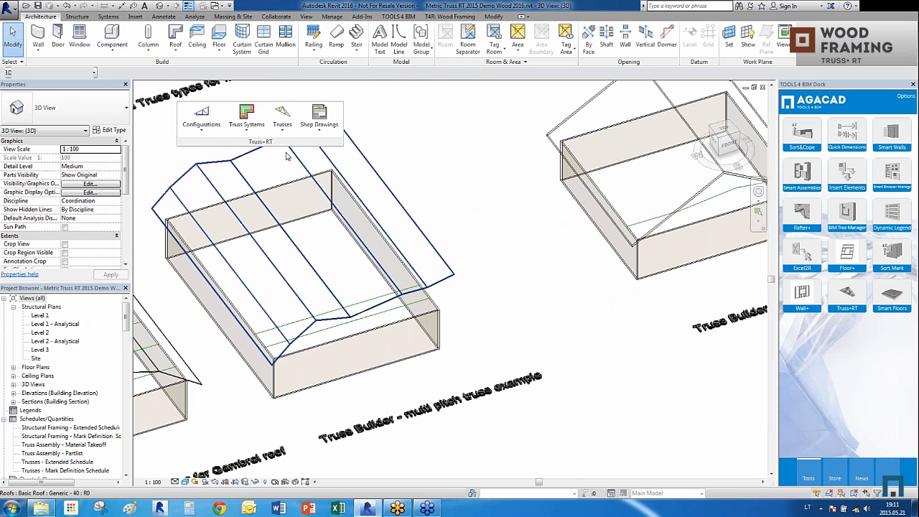
click(354, 309)
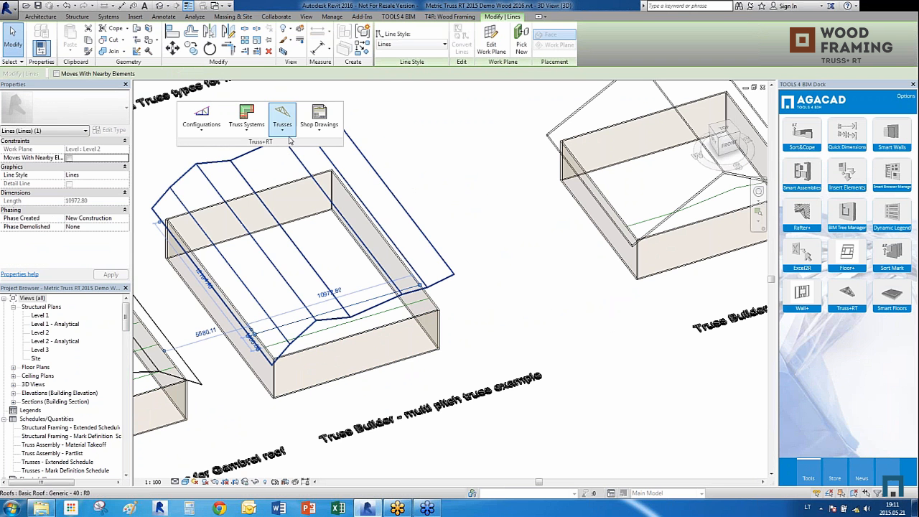
click(300, 269)
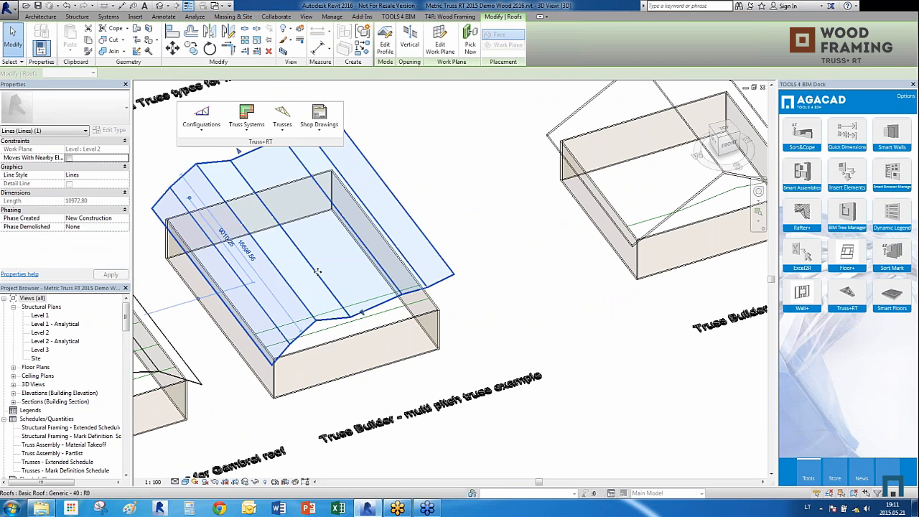
click(478, 264)
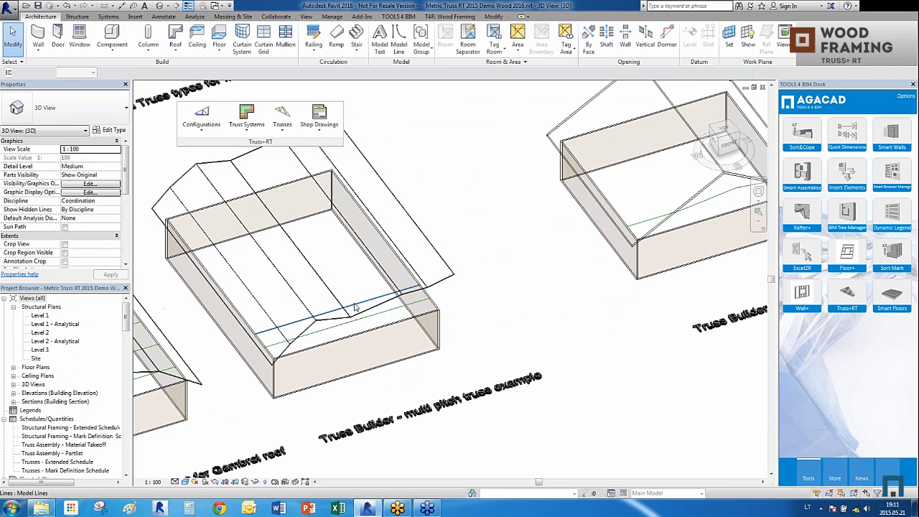
Start creating a truss type from the model line farther from the front wall in the multi pitch example, using its roof
click(353, 309)
click(282, 121)
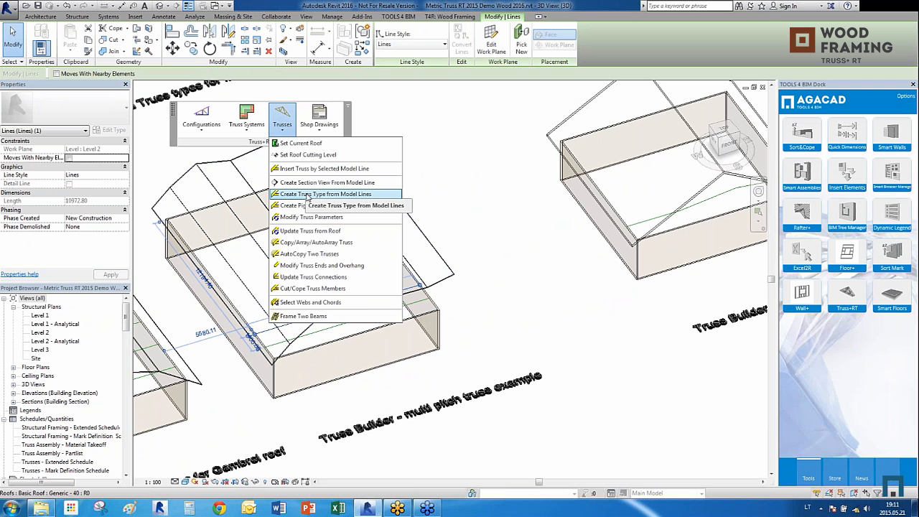
click(348, 195)
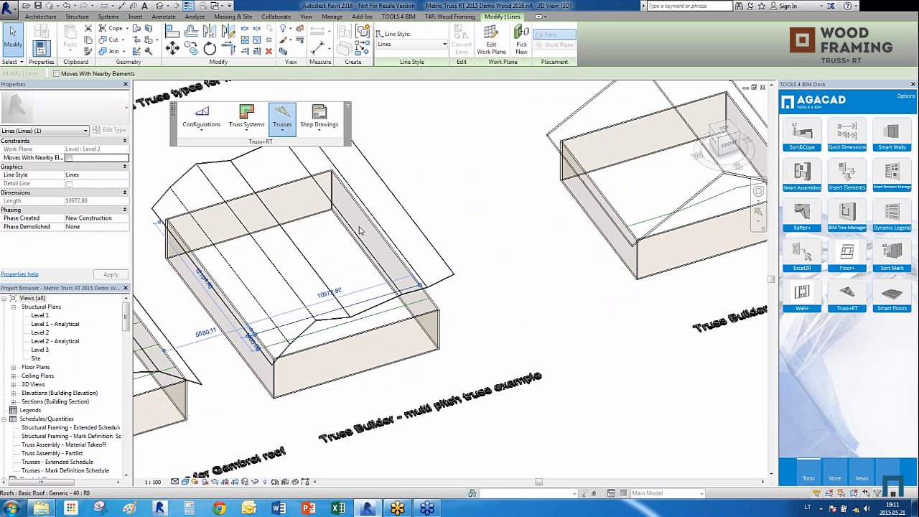
click(441, 263)
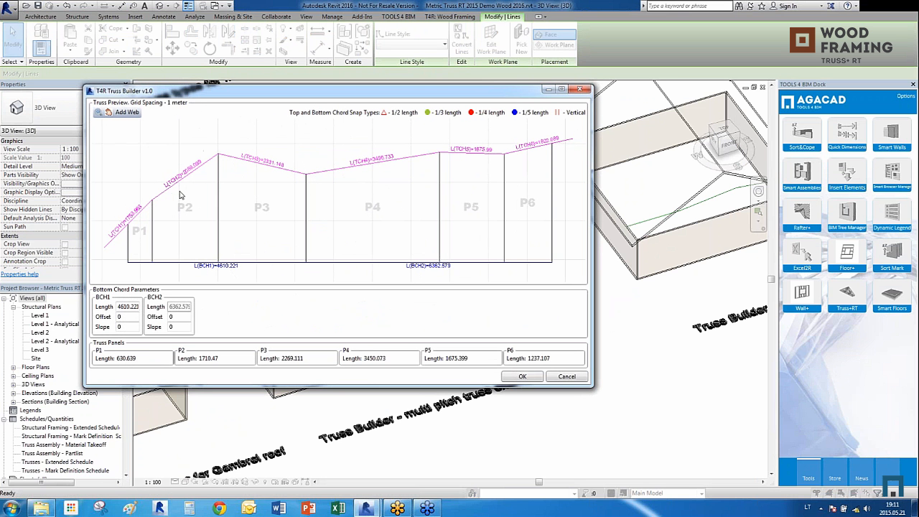
Add a continuous zigzag of diagonal webs through panels P1 to P6, starting at the top of P1's outer vertical
click(127, 112)
click(127, 225)
click(152, 260)
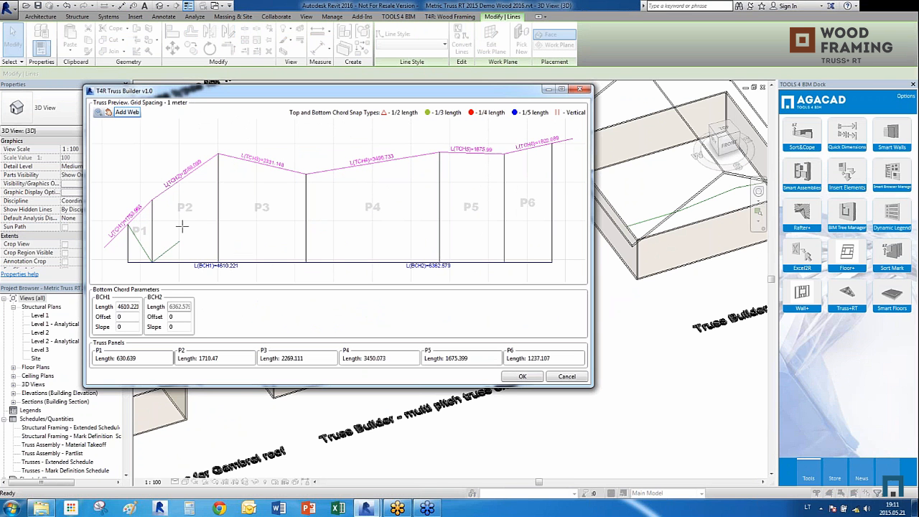
click(218, 154)
click(306, 261)
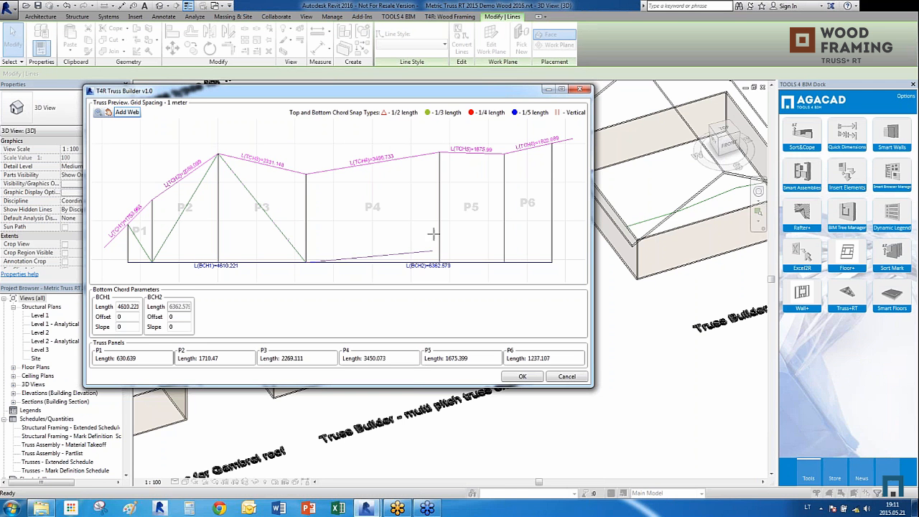
click(439, 152)
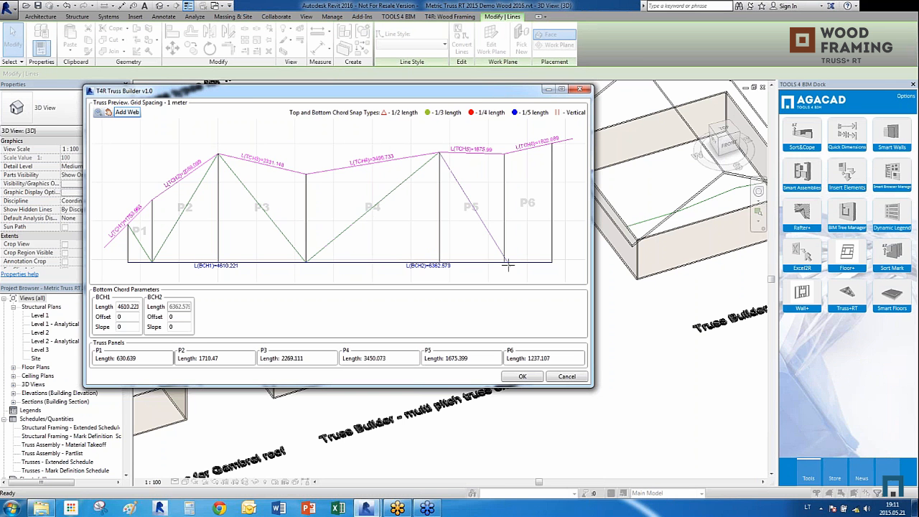
click(504, 261)
click(550, 145)
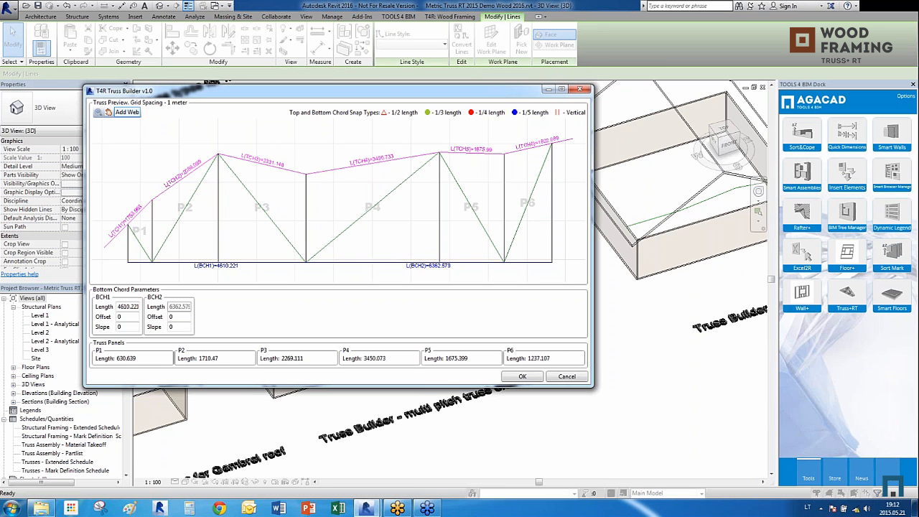
Accept the web layout, save it as family New truss 14 in the Special multitype truss group, and inspect the generated truss
click(519, 376)
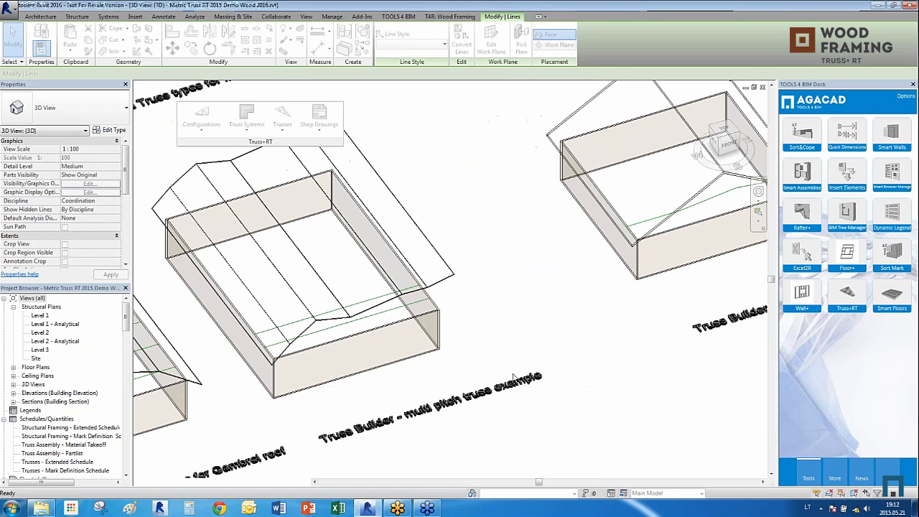
click(455, 215)
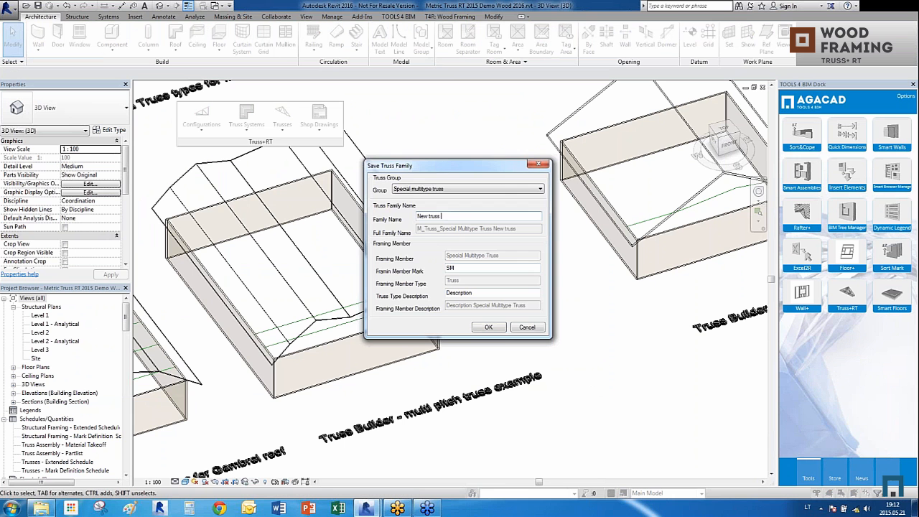
click(501, 329)
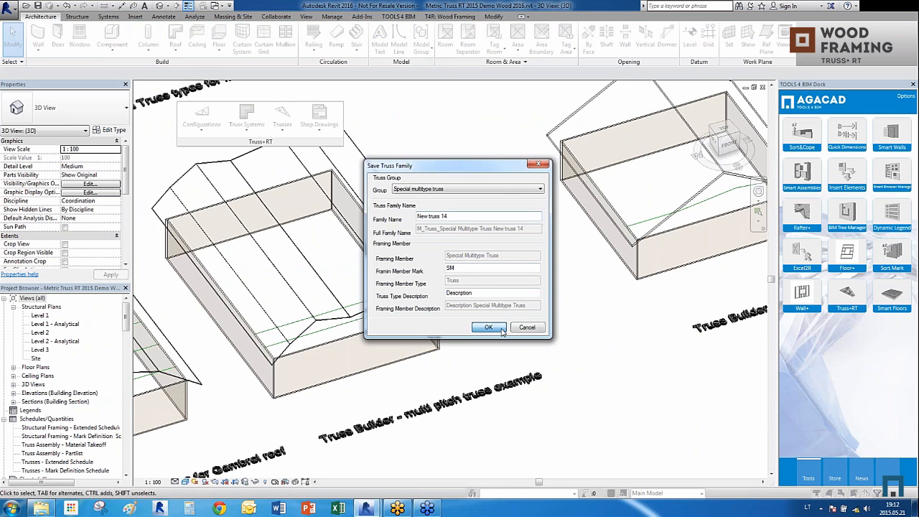
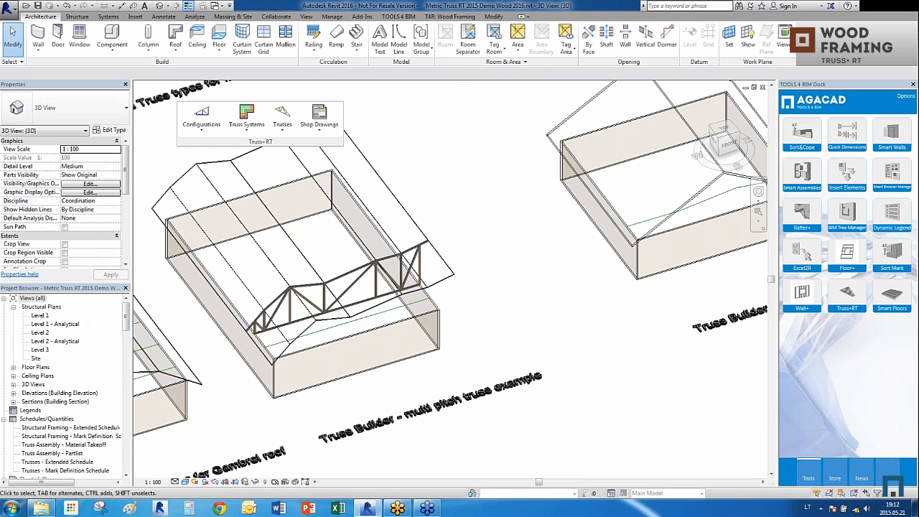
scroll(281, 320, up, 2)
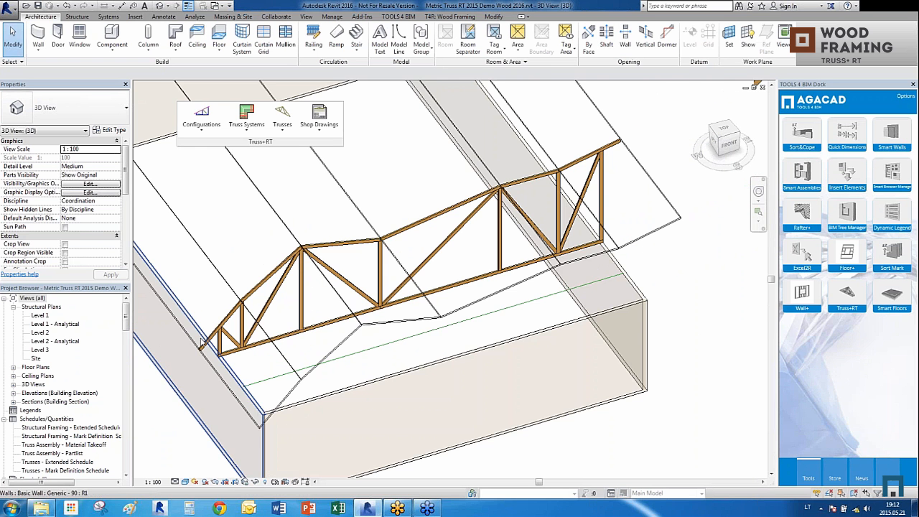
scroll(229, 336, up, 2)
middle_drag(266, 388, 254, 387)
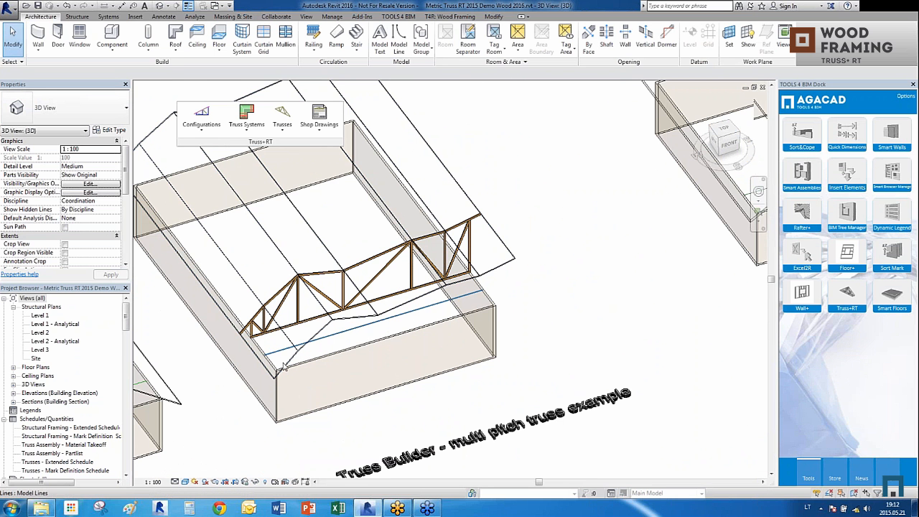
Select the chain of three connected model lines in the bottom chord example and start creating a truss type from them
scroll(283, 362, down, 2)
scroll(708, 207, up, 3)
scroll(578, 269, down, 1)
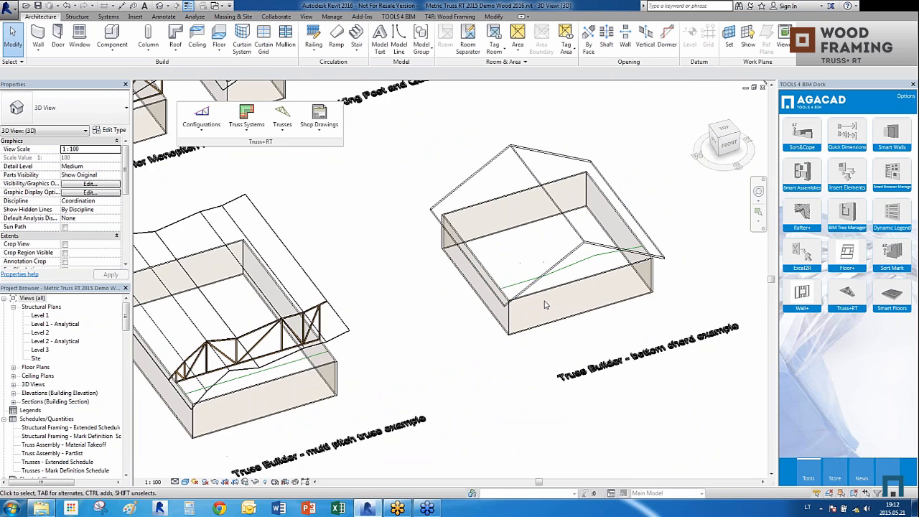
scroll(578, 269, up, 1)
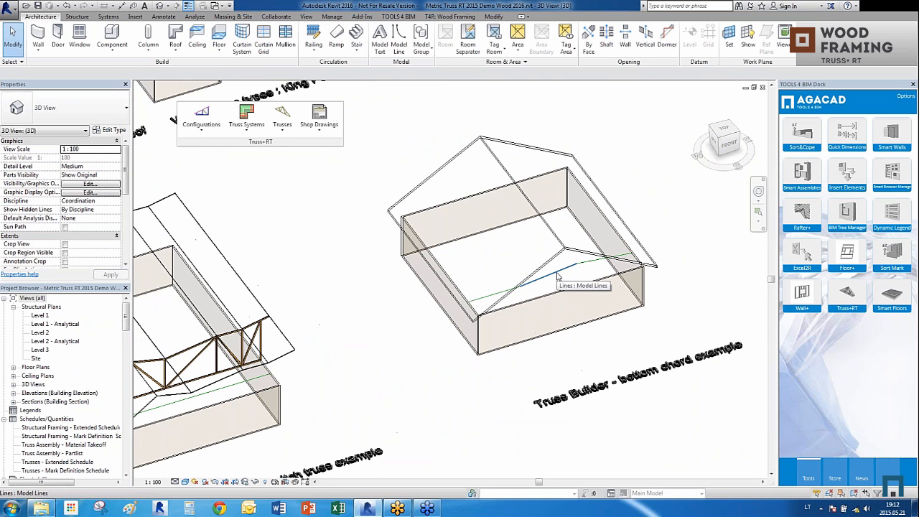
key(Tab)
click(559, 277)
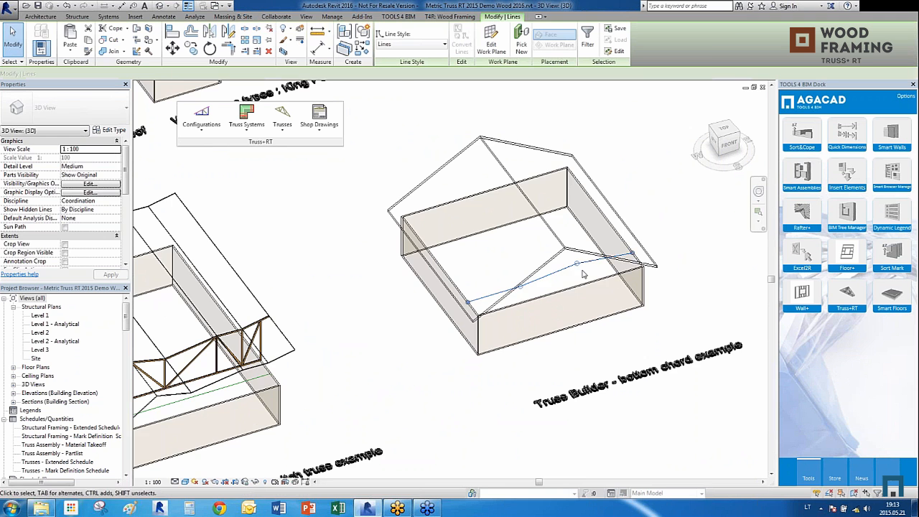
scroll(581, 278, up, 2)
shift+middle_drag(581, 277, 601, 271)
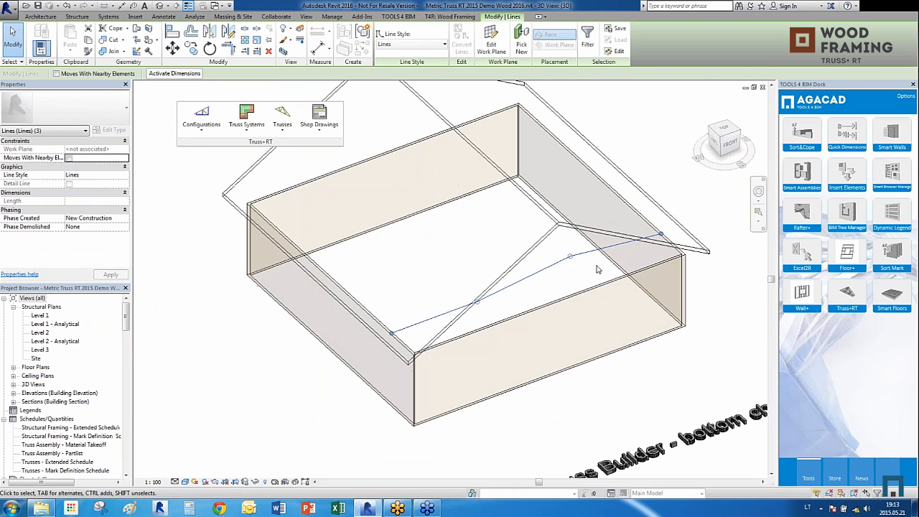
scroll(422, 273, down, 2)
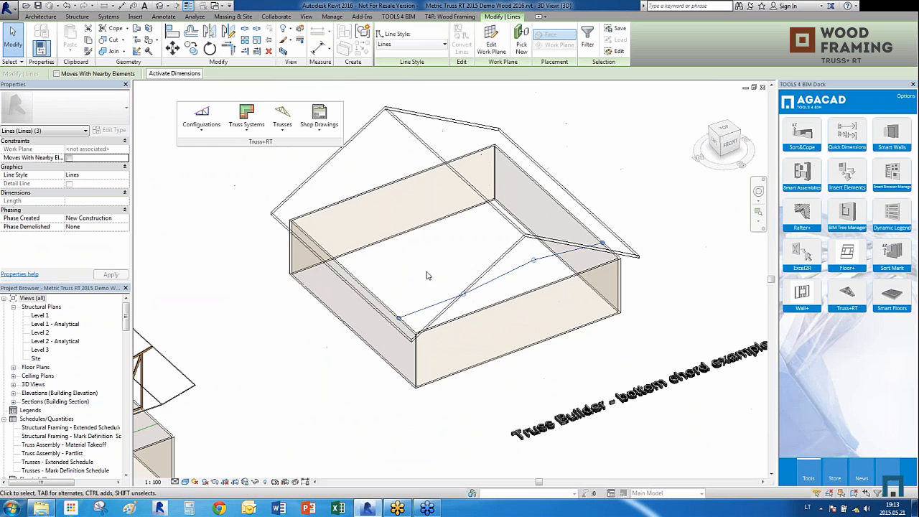
click(283, 119)
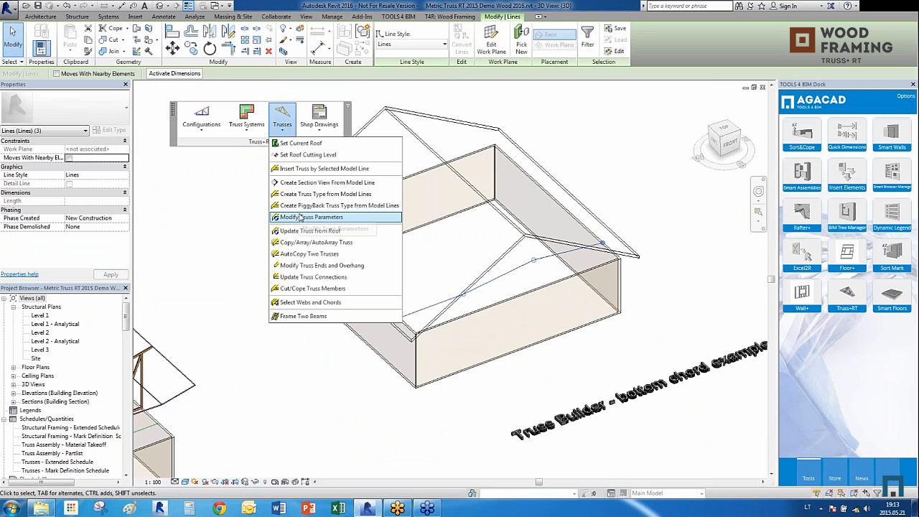
click(318, 198)
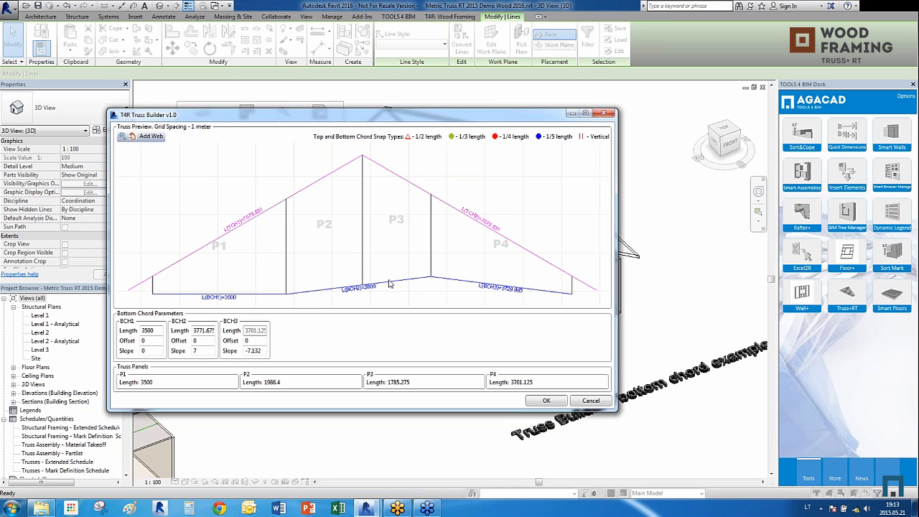
Add one diagonal web per panel, running P1 and P4 to their top chord midpoints and P2 and P3 to the ridge vertical's base
click(159, 143)
click(285, 295)
click(216, 238)
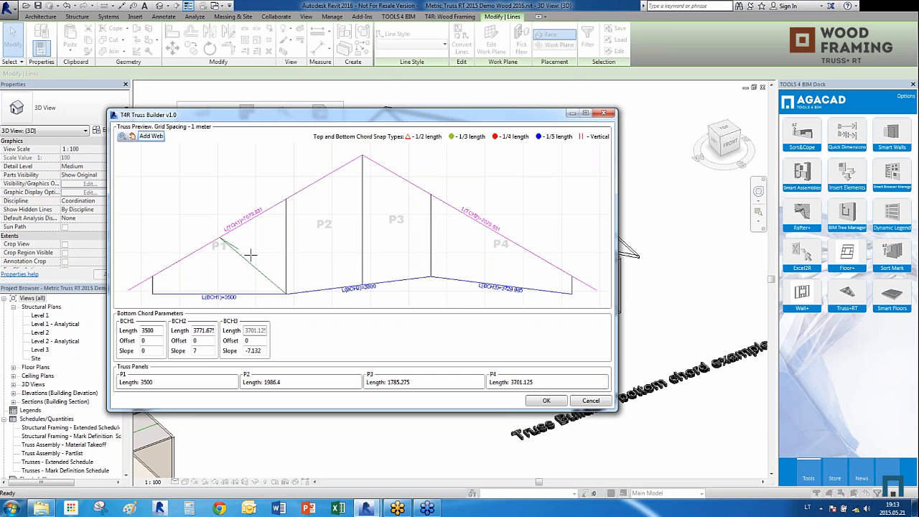
click(362, 285)
click(288, 199)
click(362, 285)
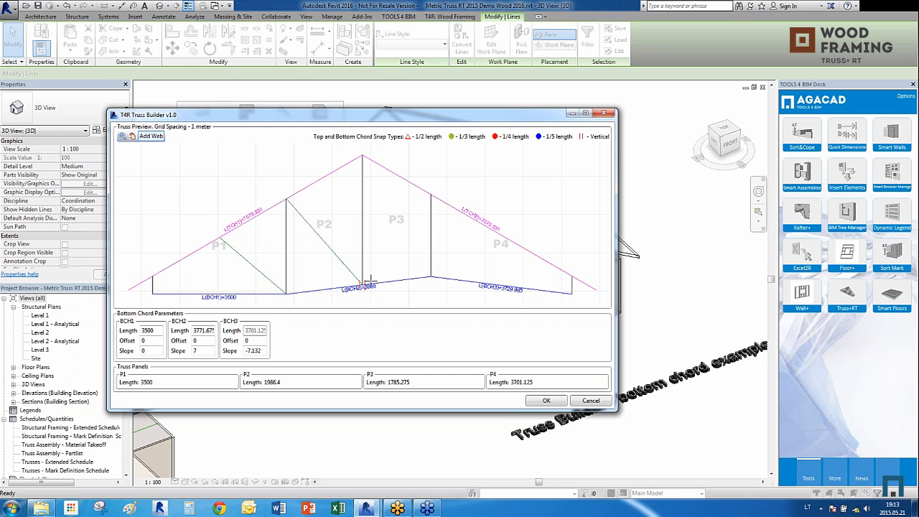
click(431, 196)
click(430, 276)
click(501, 238)
click(501, 238)
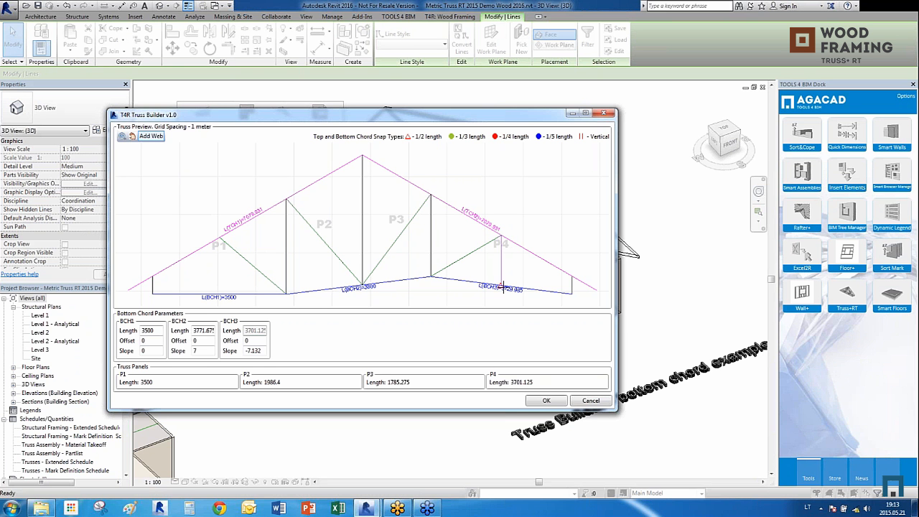
click(507, 289)
key(Escape)
Accept the bottom chord truss layout and save it as family New truss 5 in the Special multitype truss group
click(542, 401)
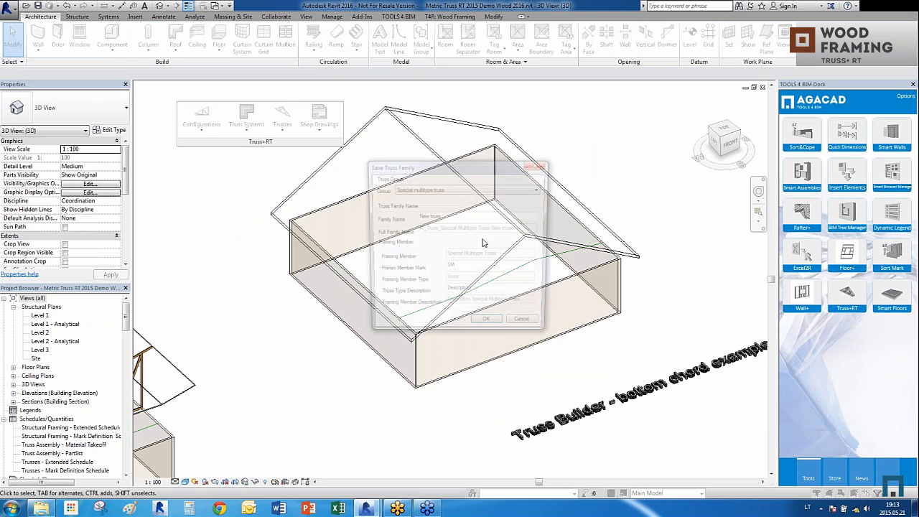
click(441, 216)
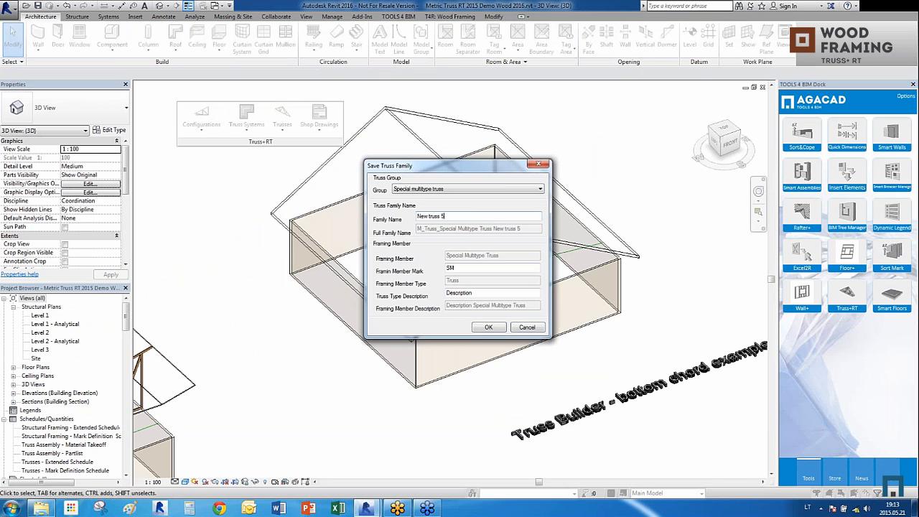
click(490, 327)
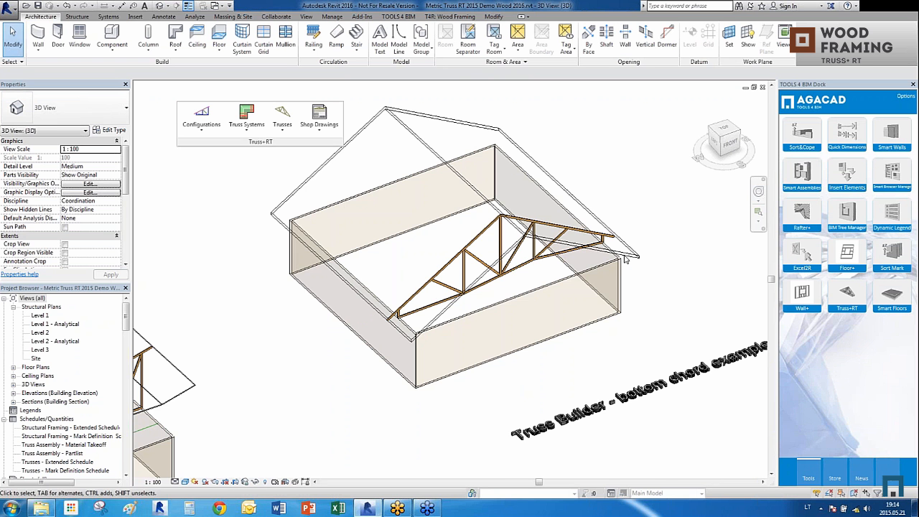
Examine the generated bottom chord truss and its properties, and return to the overview of all truss examples
scroll(589, 280, up, 3)
scroll(400, 273, up, 3)
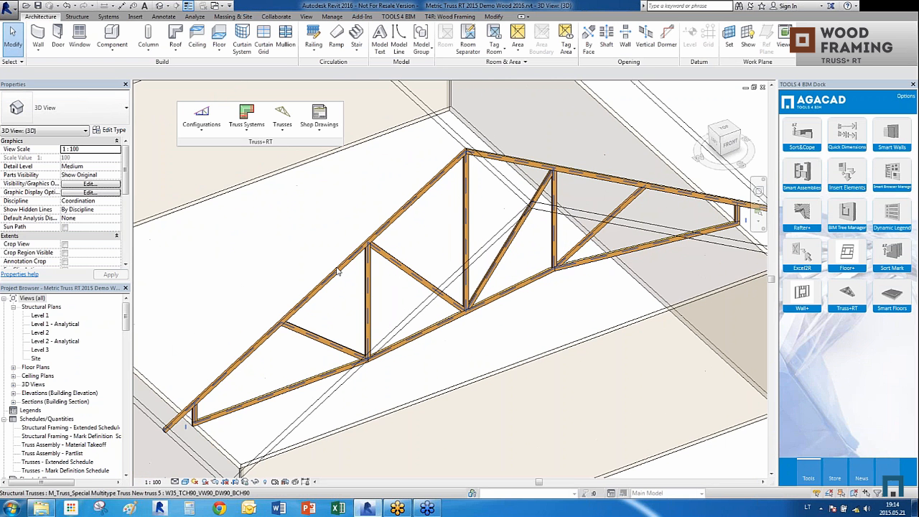
click(373, 272)
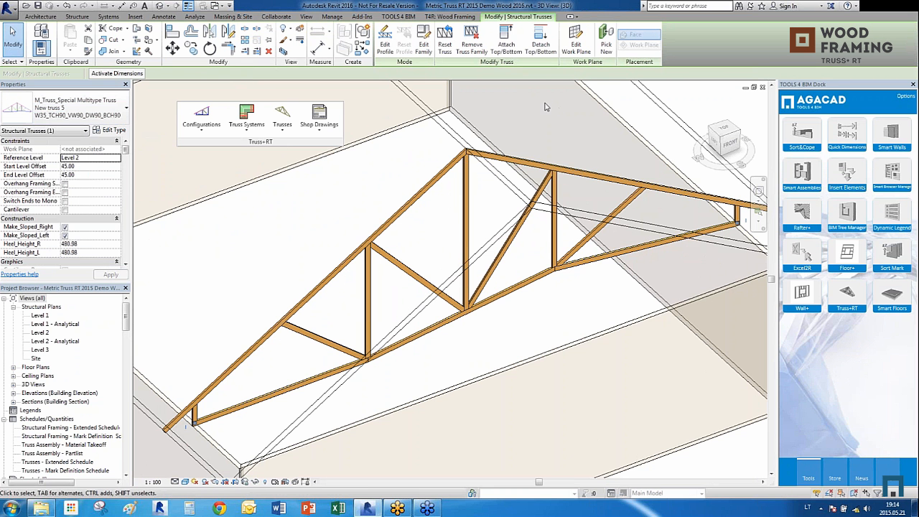
scroll(381, 304, down, 6)
key(Escape)
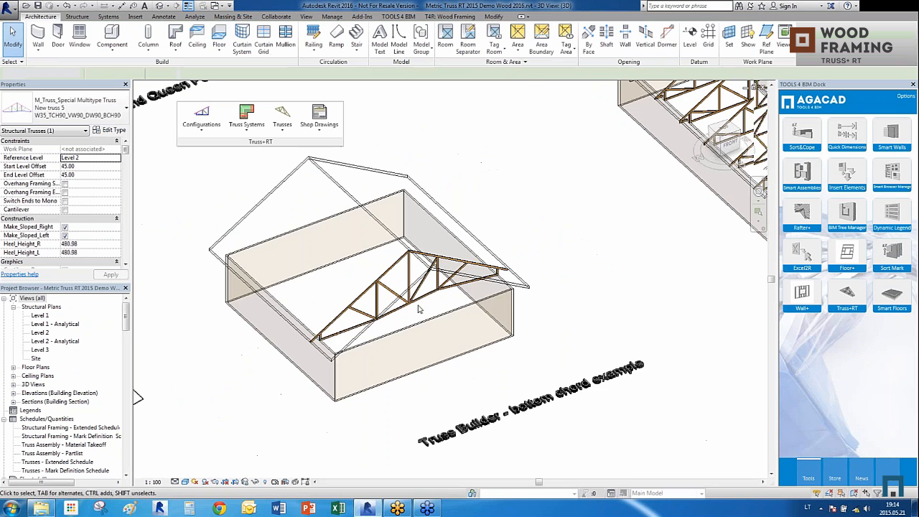
scroll(419, 313, down, 2)
scroll(347, 321, down, 4)
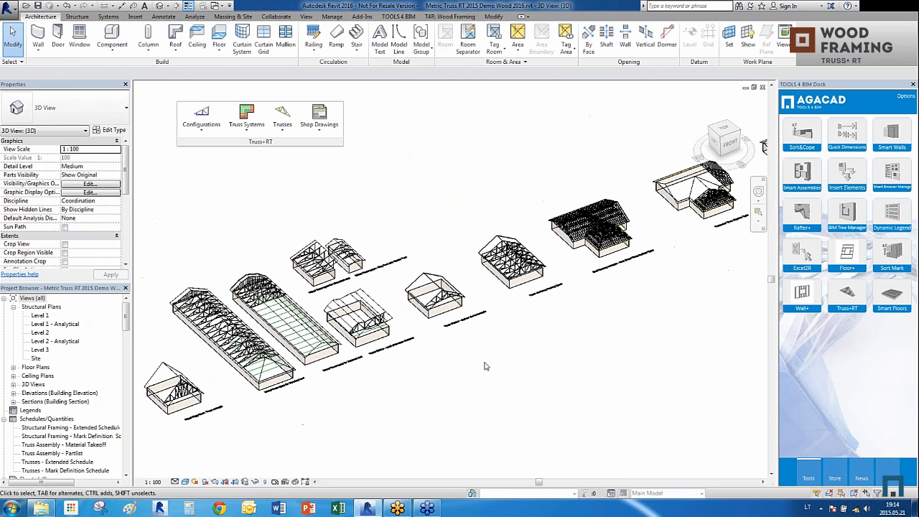
Switch to the 2016 truss + wood project, then calculate the truss volumes and sort the structural framing by ID
scroll(285, 327, up, 1)
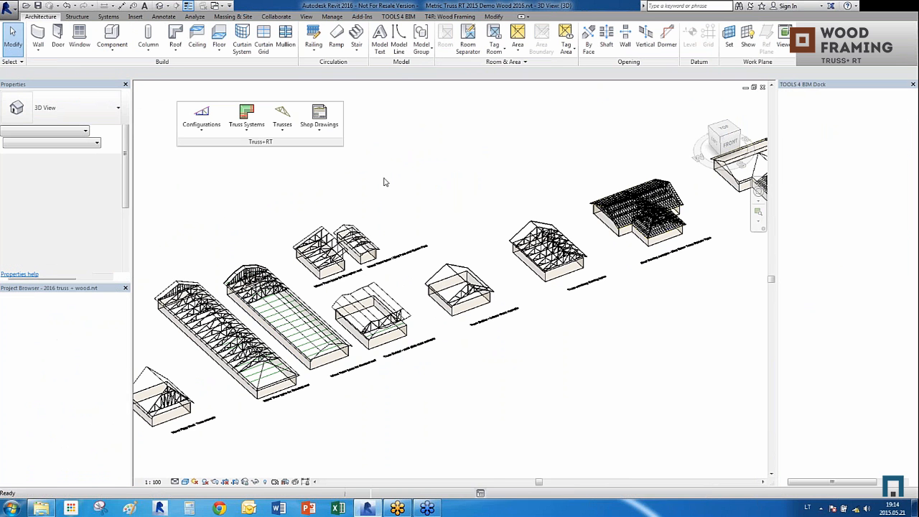
scroll(363, 295, up, 2)
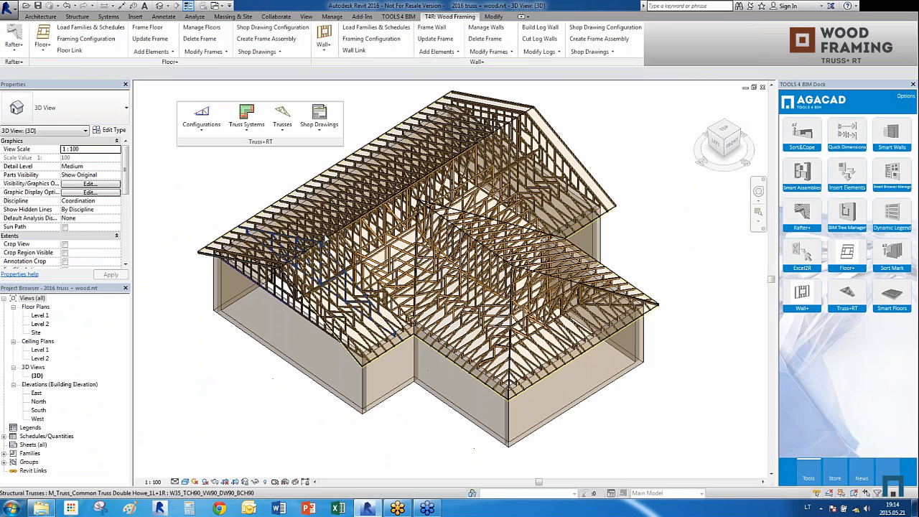
click(319, 118)
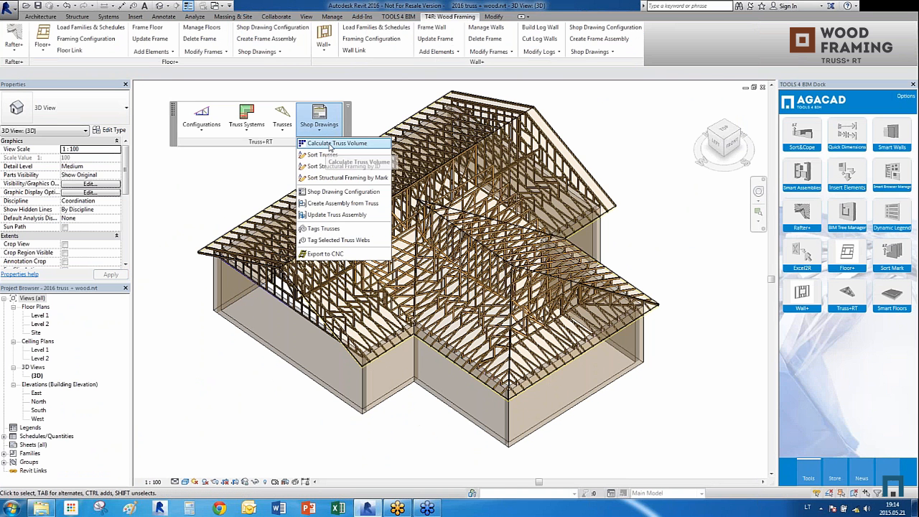
click(333, 143)
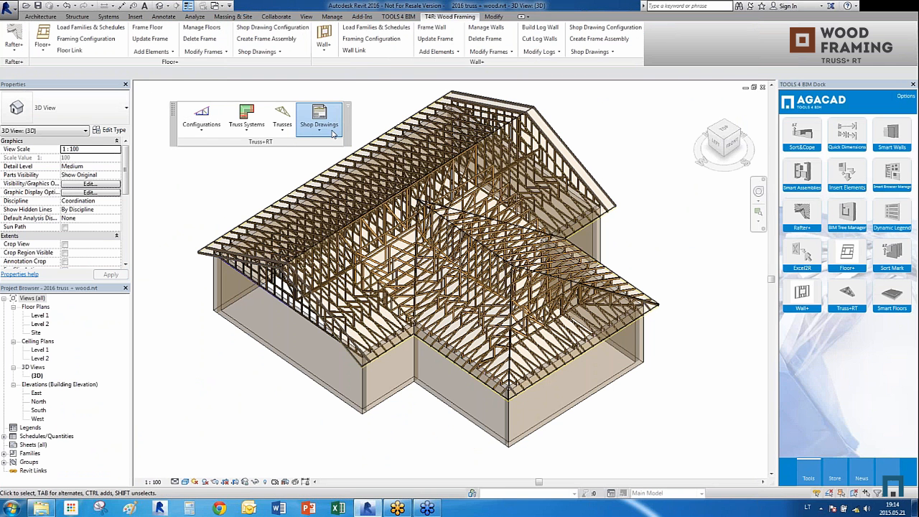
click(319, 119)
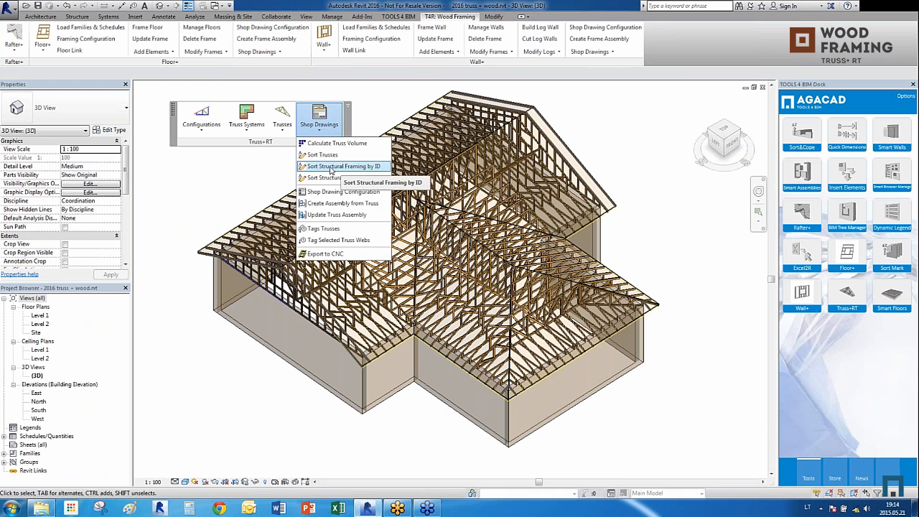
click(338, 167)
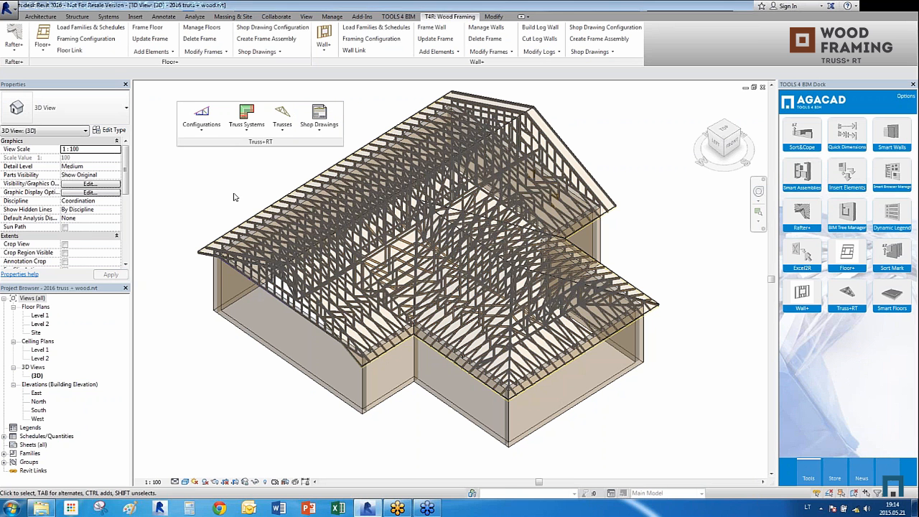
In the Example shop drawing configuration, assign the tag M_Structural Framing Tag : Standard to the Elevation Front view
click(325, 128)
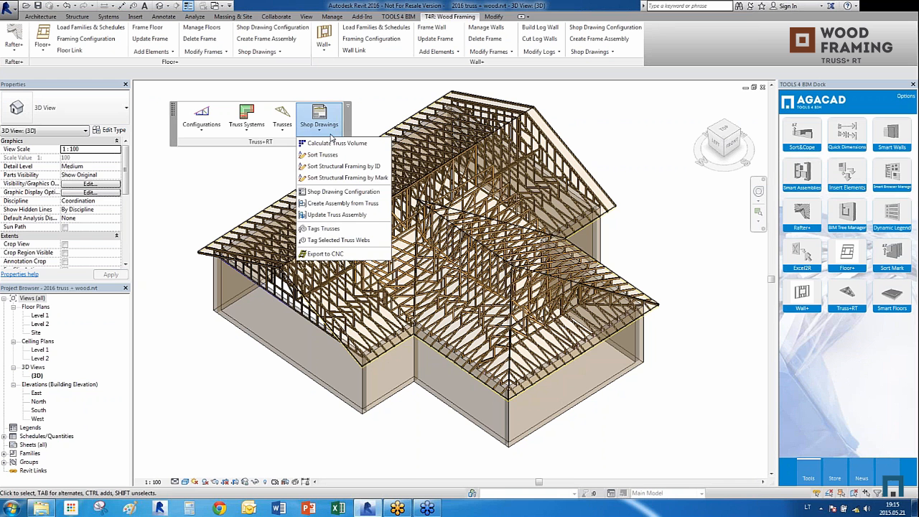
click(323, 201)
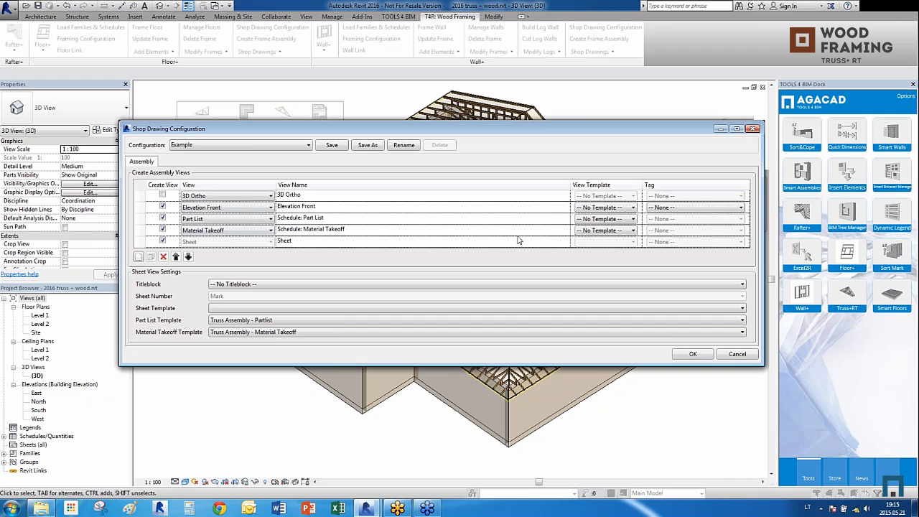
click(622, 208)
click(634, 208)
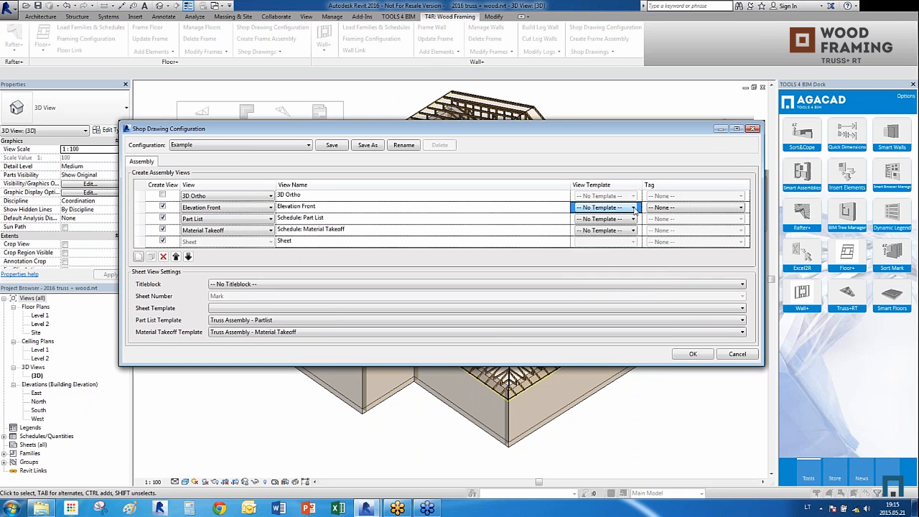
click(624, 209)
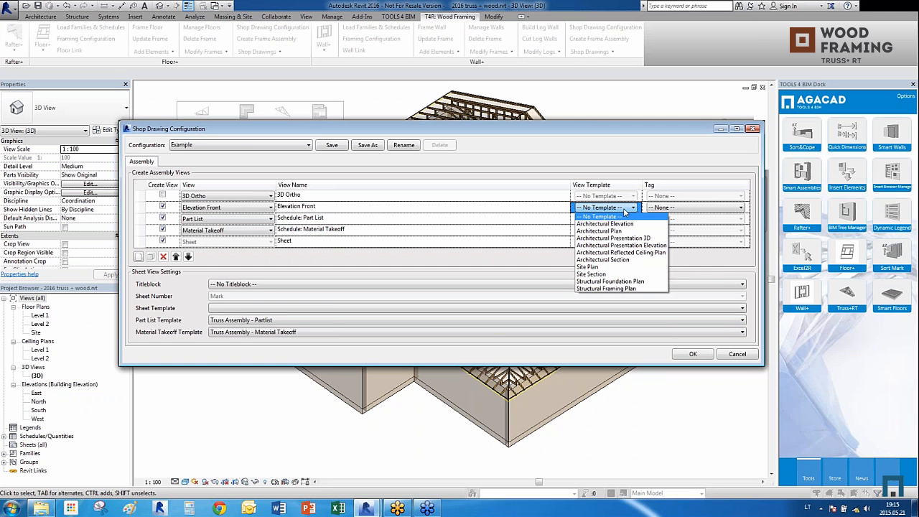
click(683, 208)
click(681, 209)
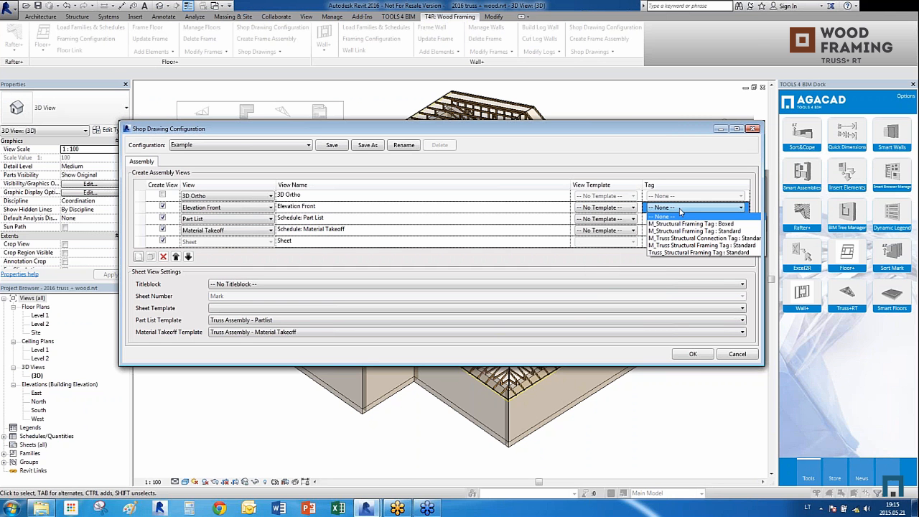
click(747, 231)
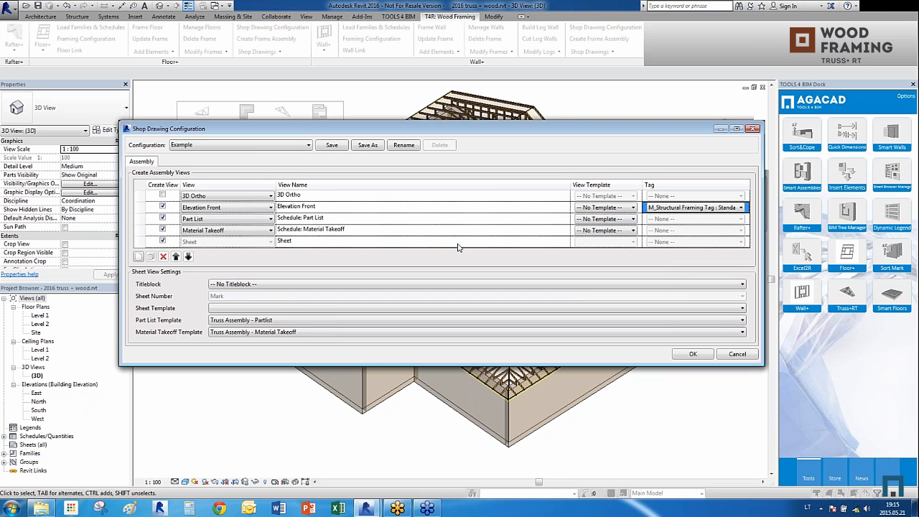
Set the assembly sheet's titleblock to A0 metric and accept the shop drawing configuration
click(260, 287)
click(260, 289)
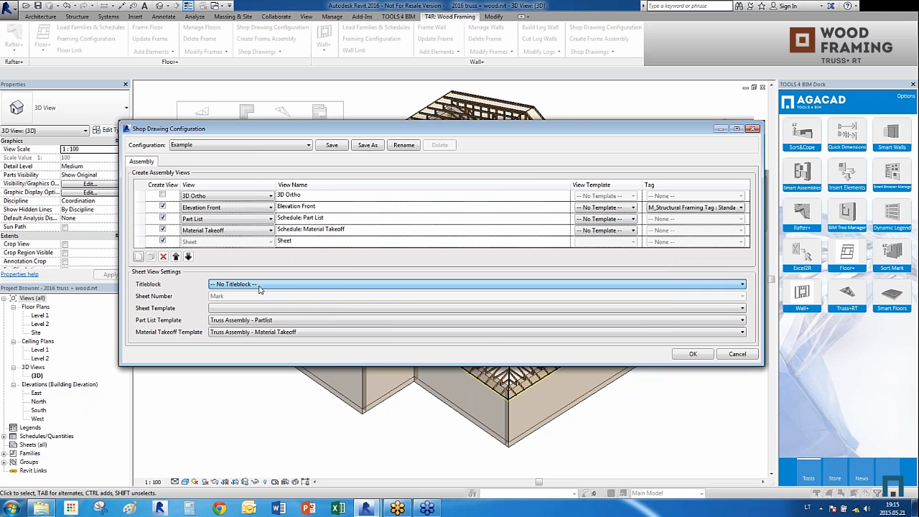
click(260, 288)
click(253, 308)
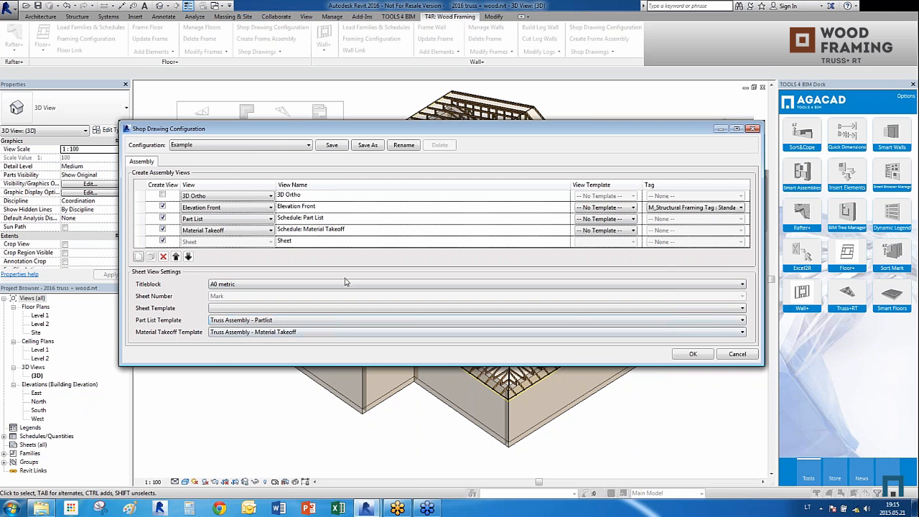
click(691, 355)
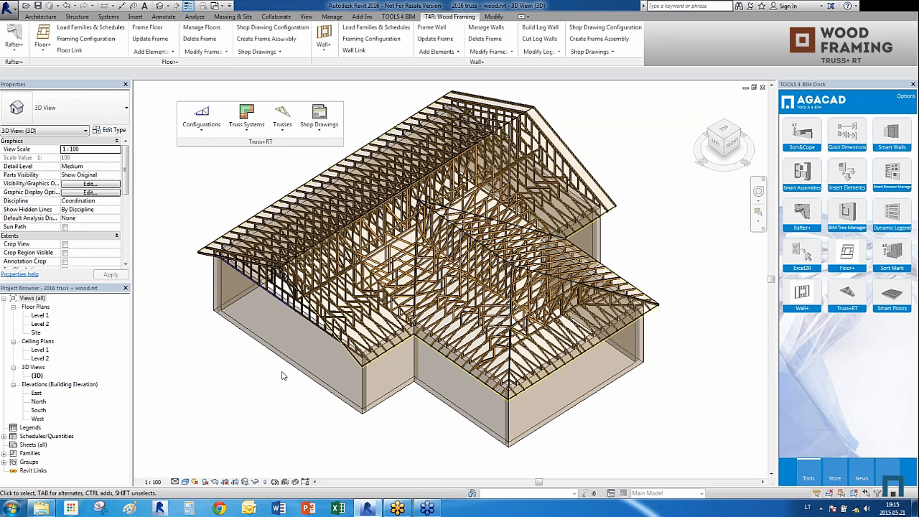
Try to create an assembly from the common Double Howe truss near the building's inner corner
click(308, 137)
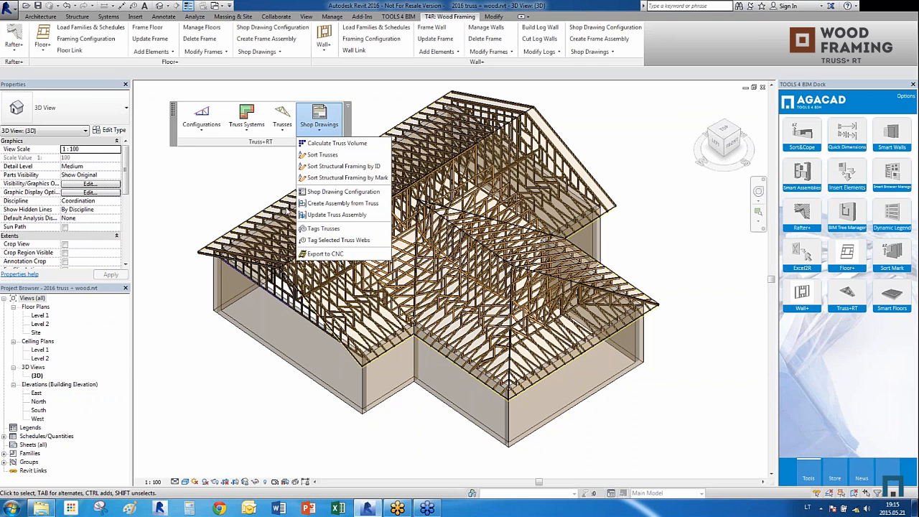
click(368, 207)
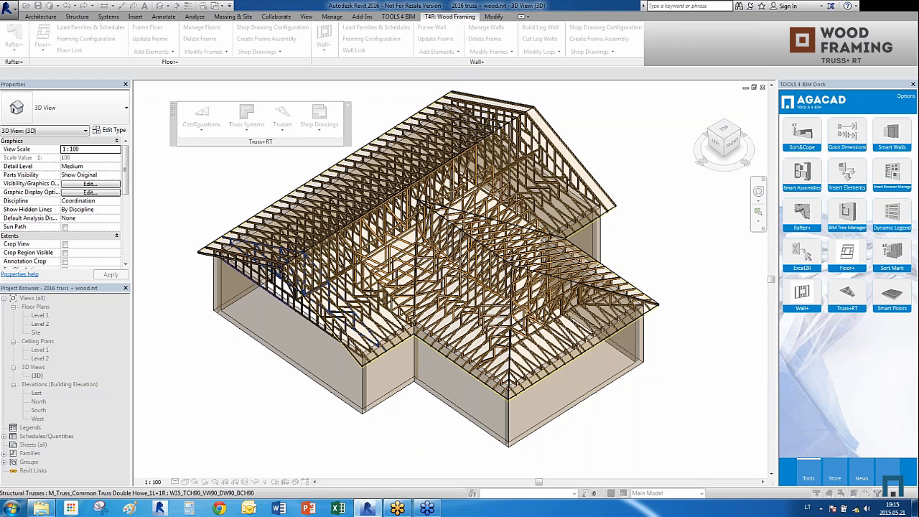
scroll(413, 324, up, 4)
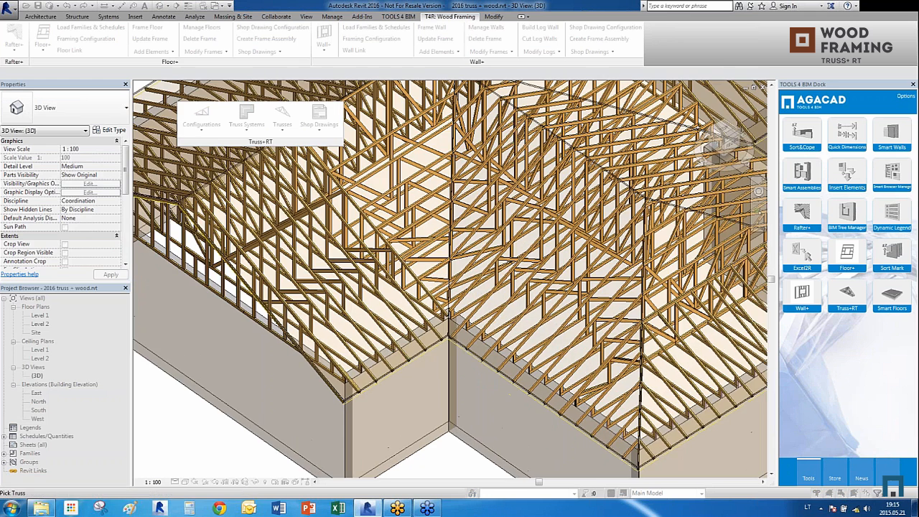
click(392, 325)
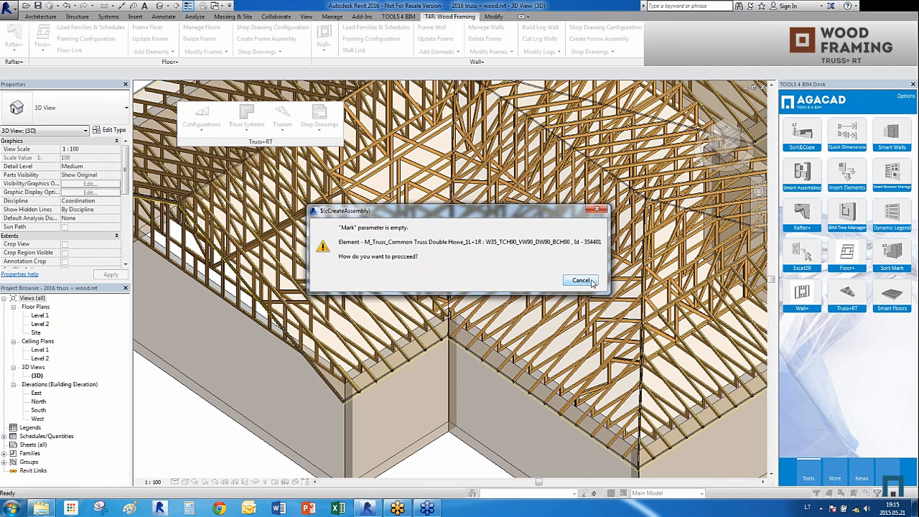
click(591, 281)
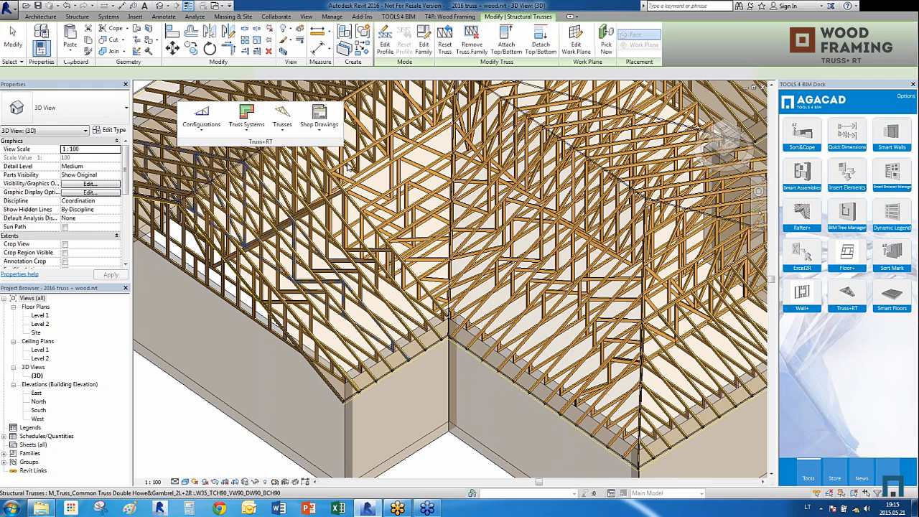
click(319, 119)
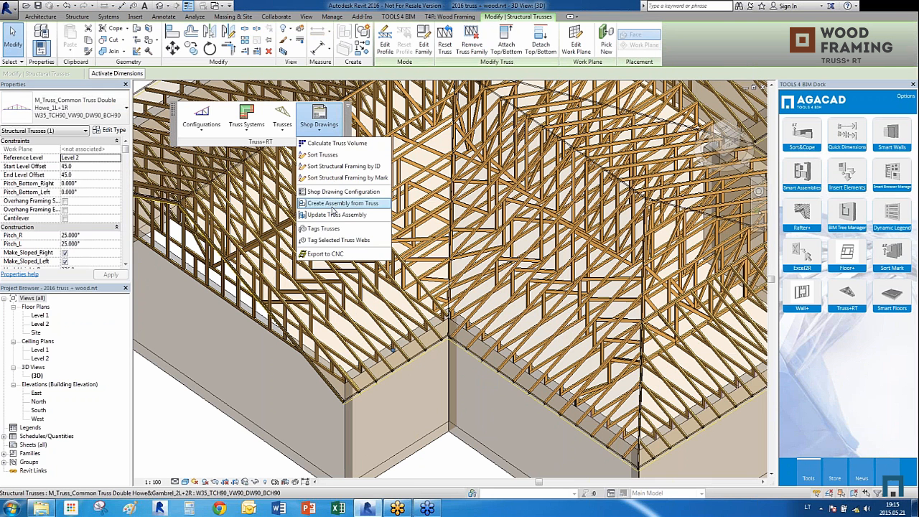
click(335, 204)
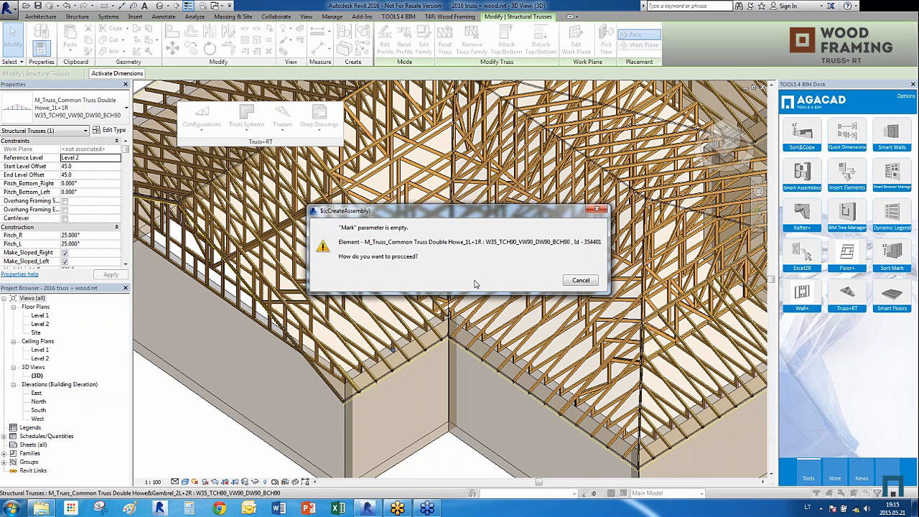
click(582, 281)
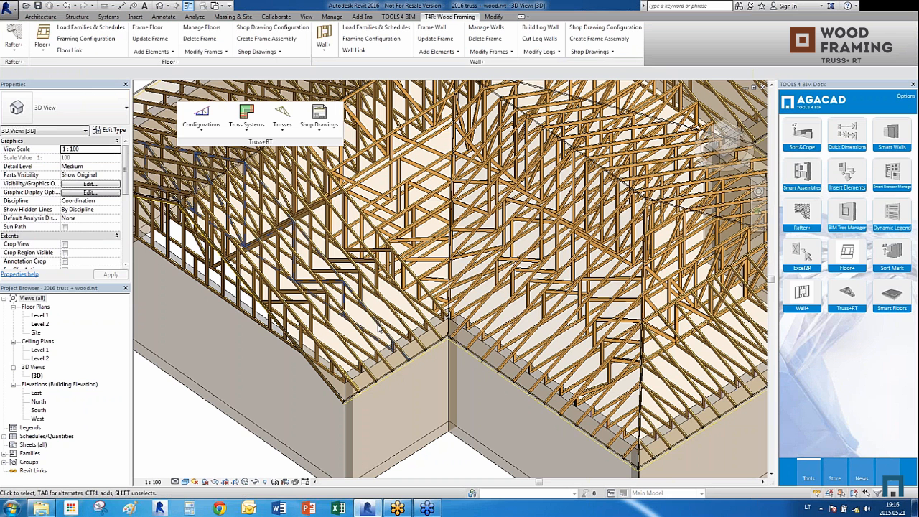
Sort the trusses and create an assembly from the common Double Howe truss near the building's inner corner
click(320, 128)
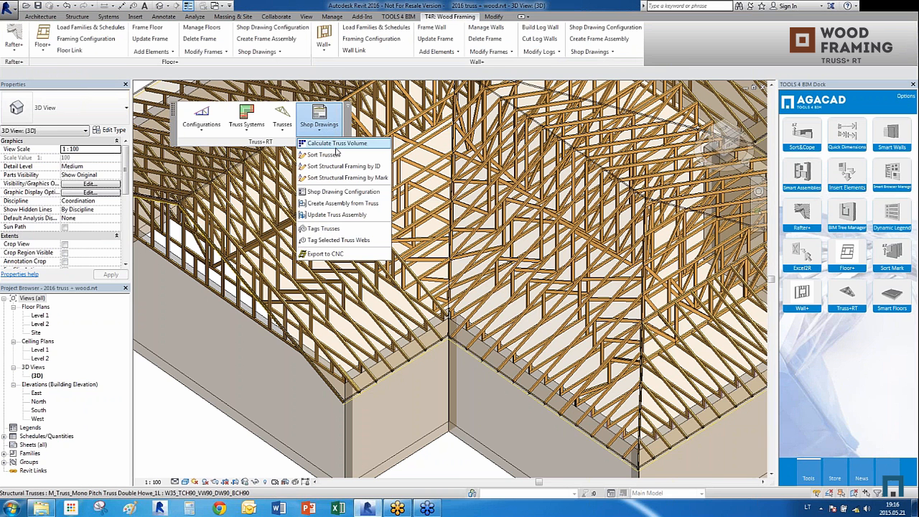
click(323, 155)
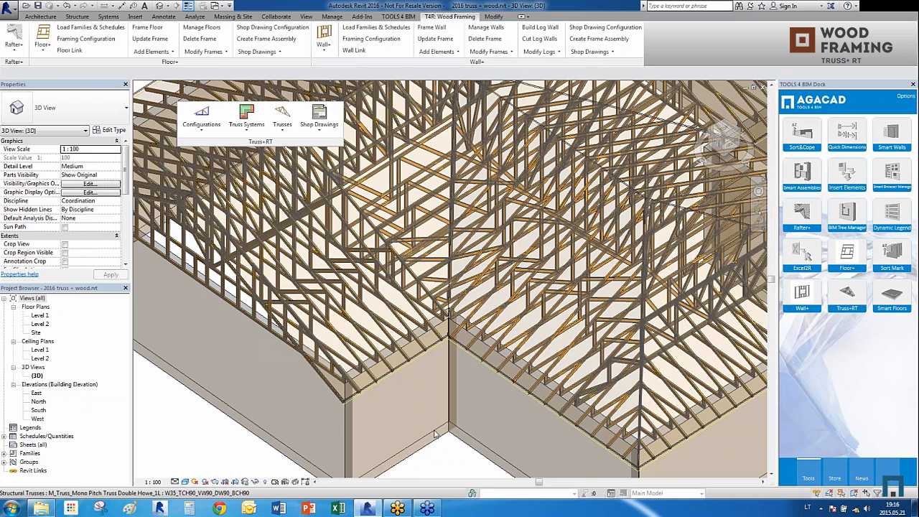
click(392, 320)
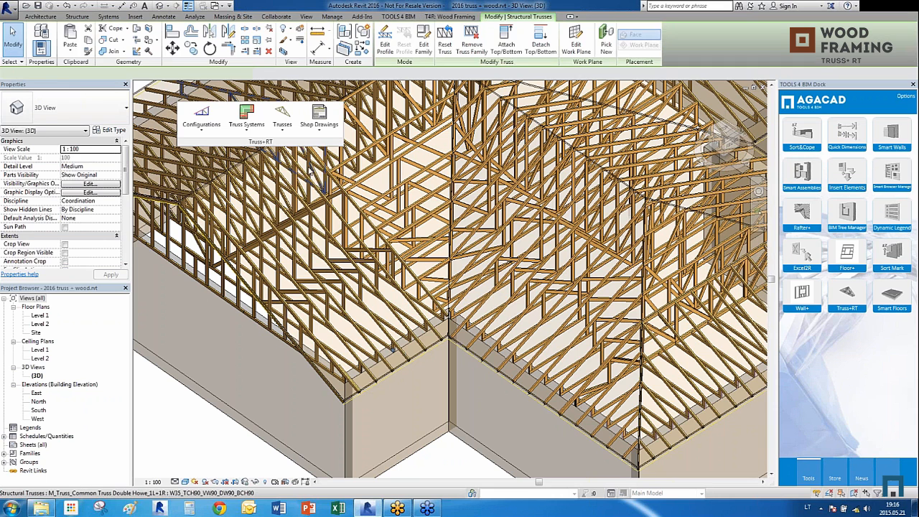
click(319, 119)
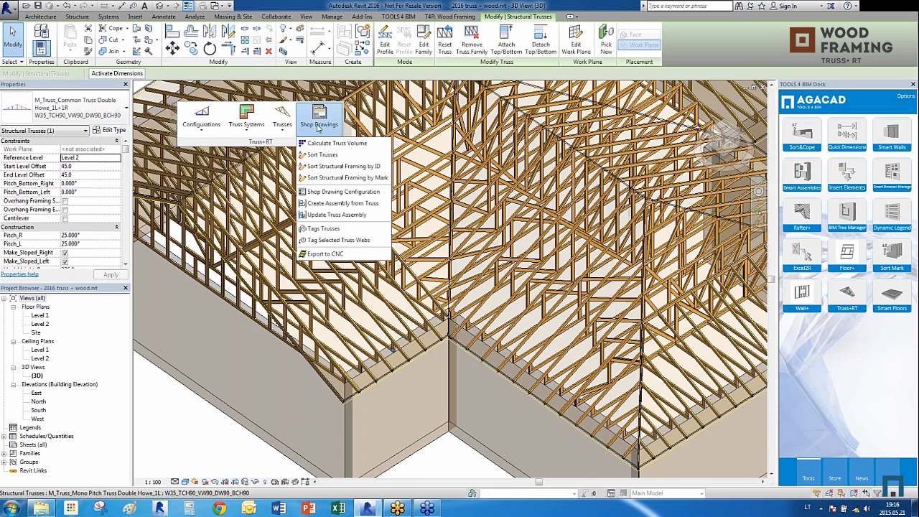
click(334, 204)
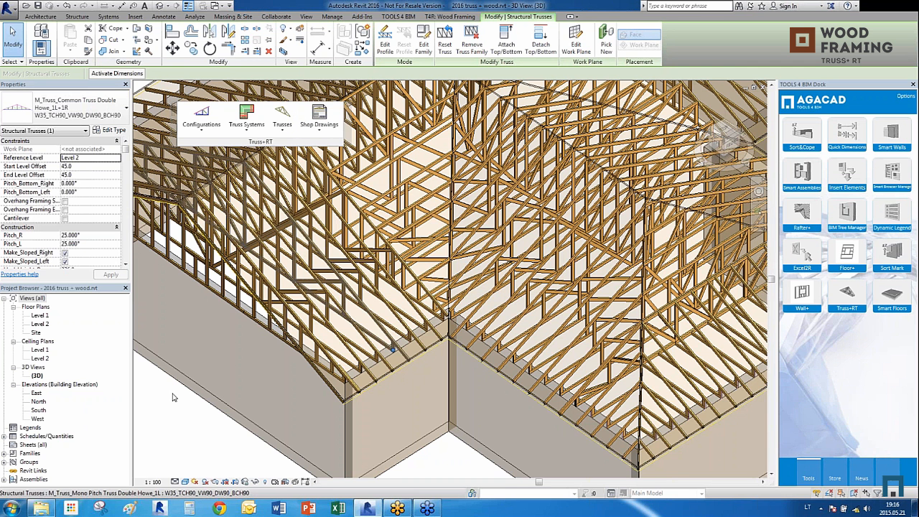
Examine the new truss assembly's front elevation, material takeoff and part list
click(45, 479)
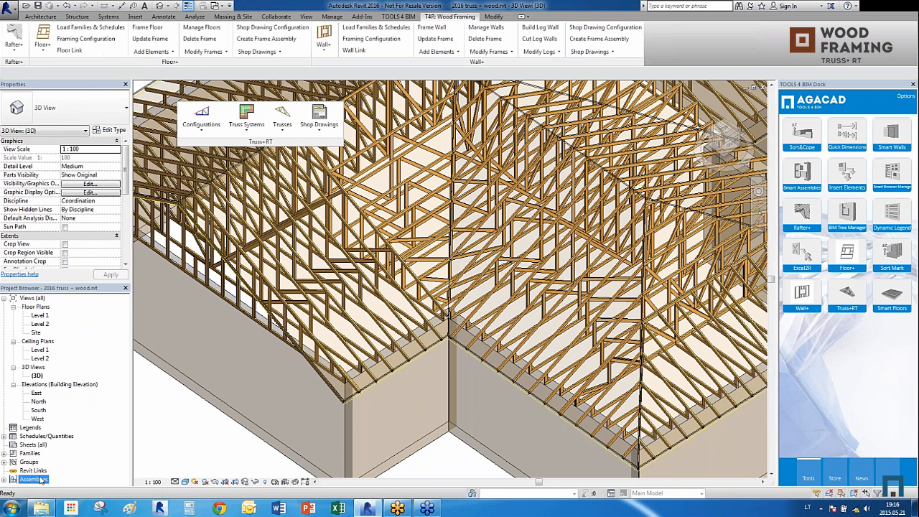
double_click(44, 479)
click(32, 479)
click(59, 454)
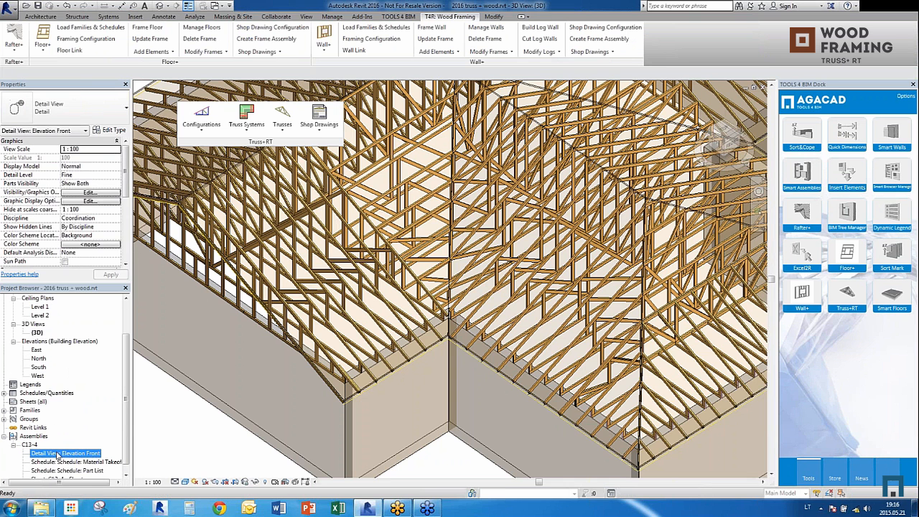
double_click(59, 454)
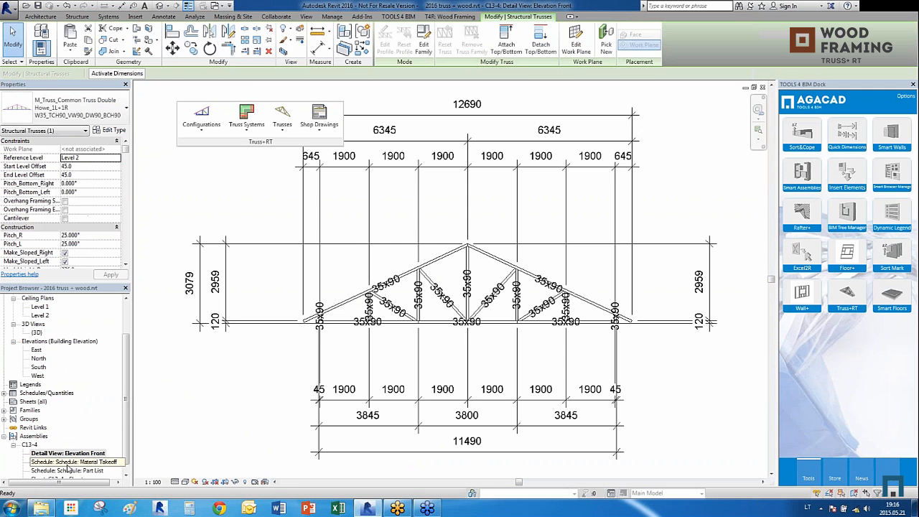
double_click(68, 462)
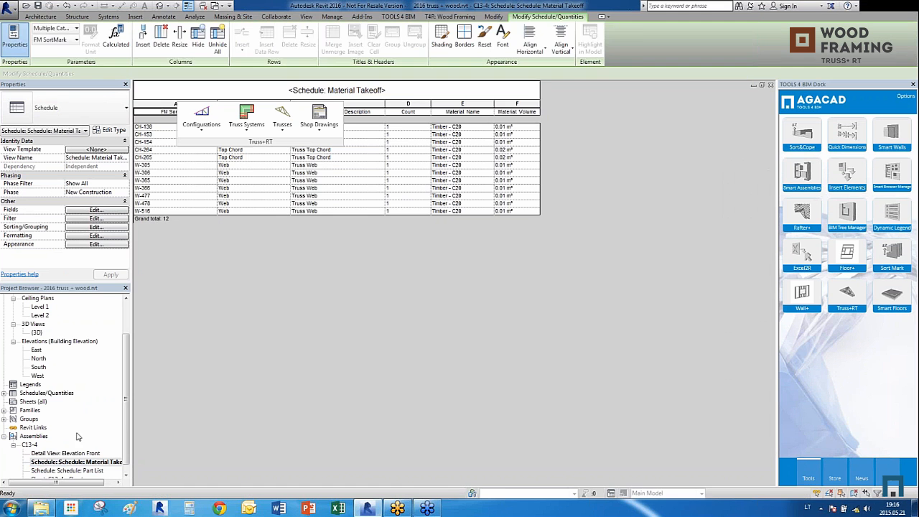
double_click(71, 470)
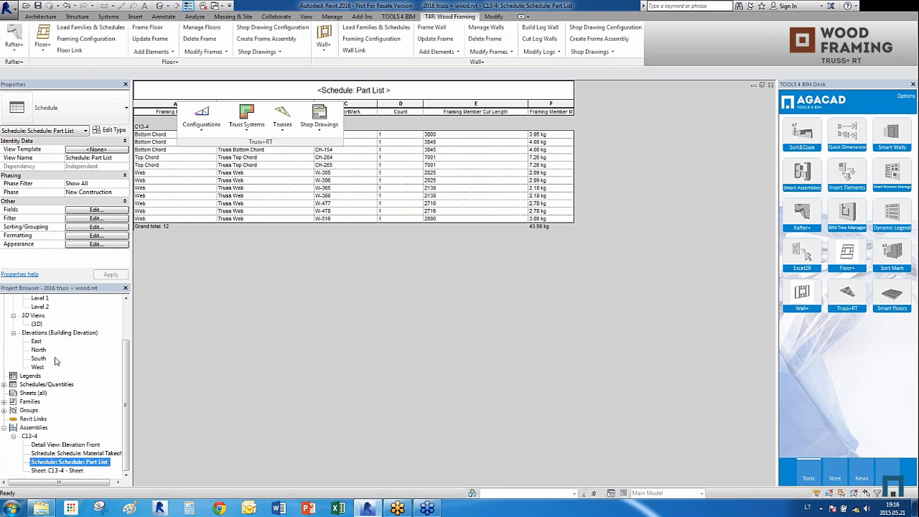
Return to the main 3D view and look over the assembled truss within the whole roof model
click(41, 334)
click(37, 324)
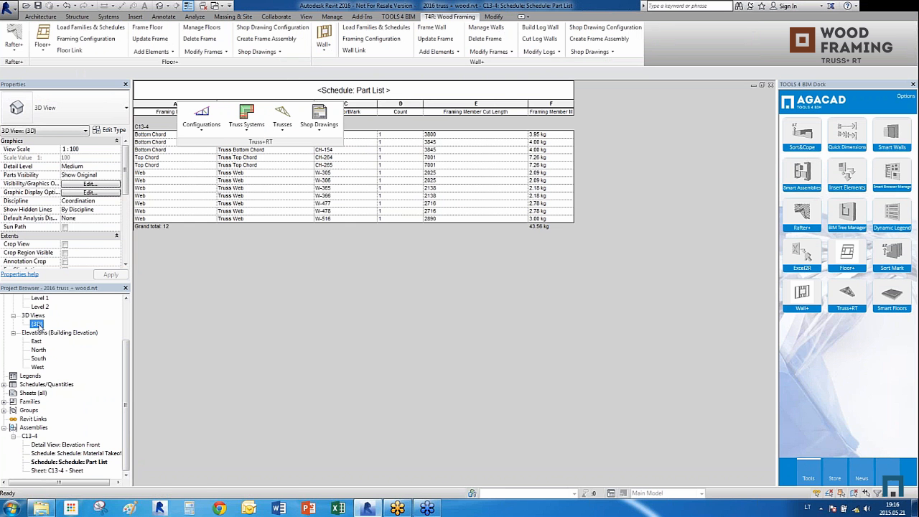
double_click(37, 324)
scroll(397, 354, down, 3)
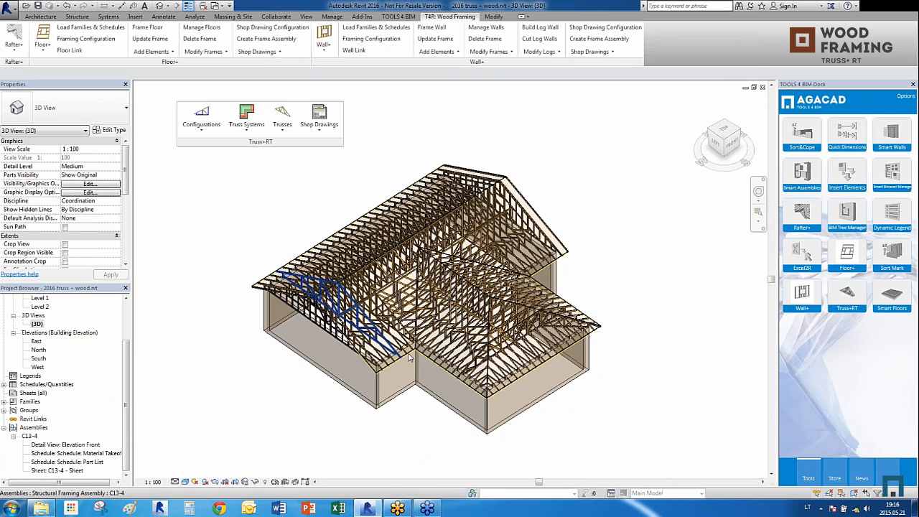
scroll(704, 254, up, 1)
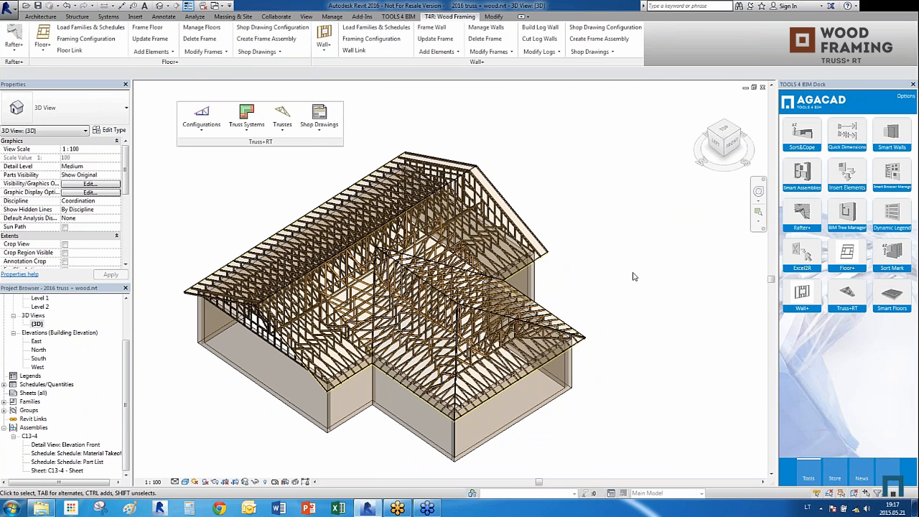
click(330, 129)
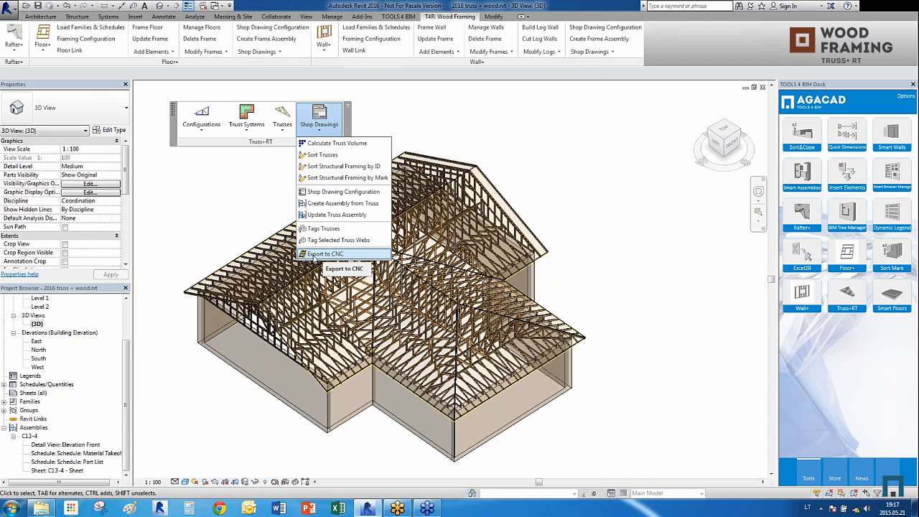
click(587, 273)
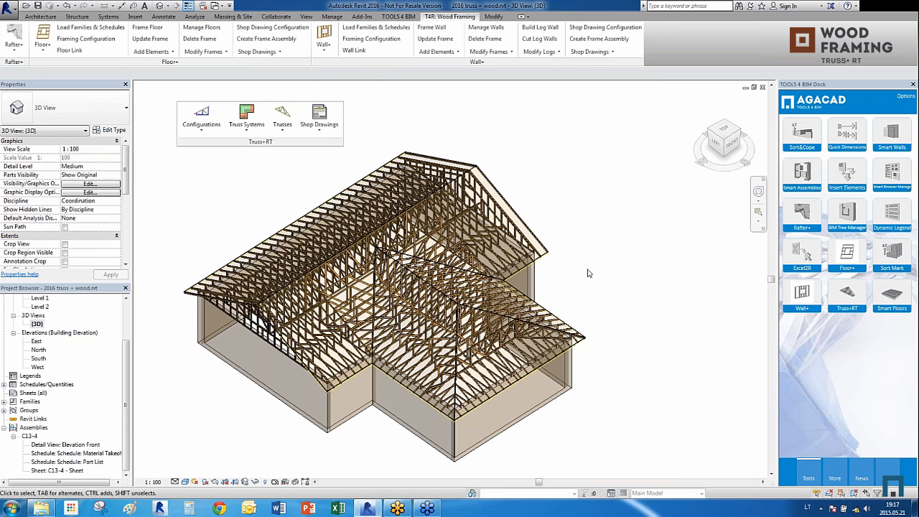